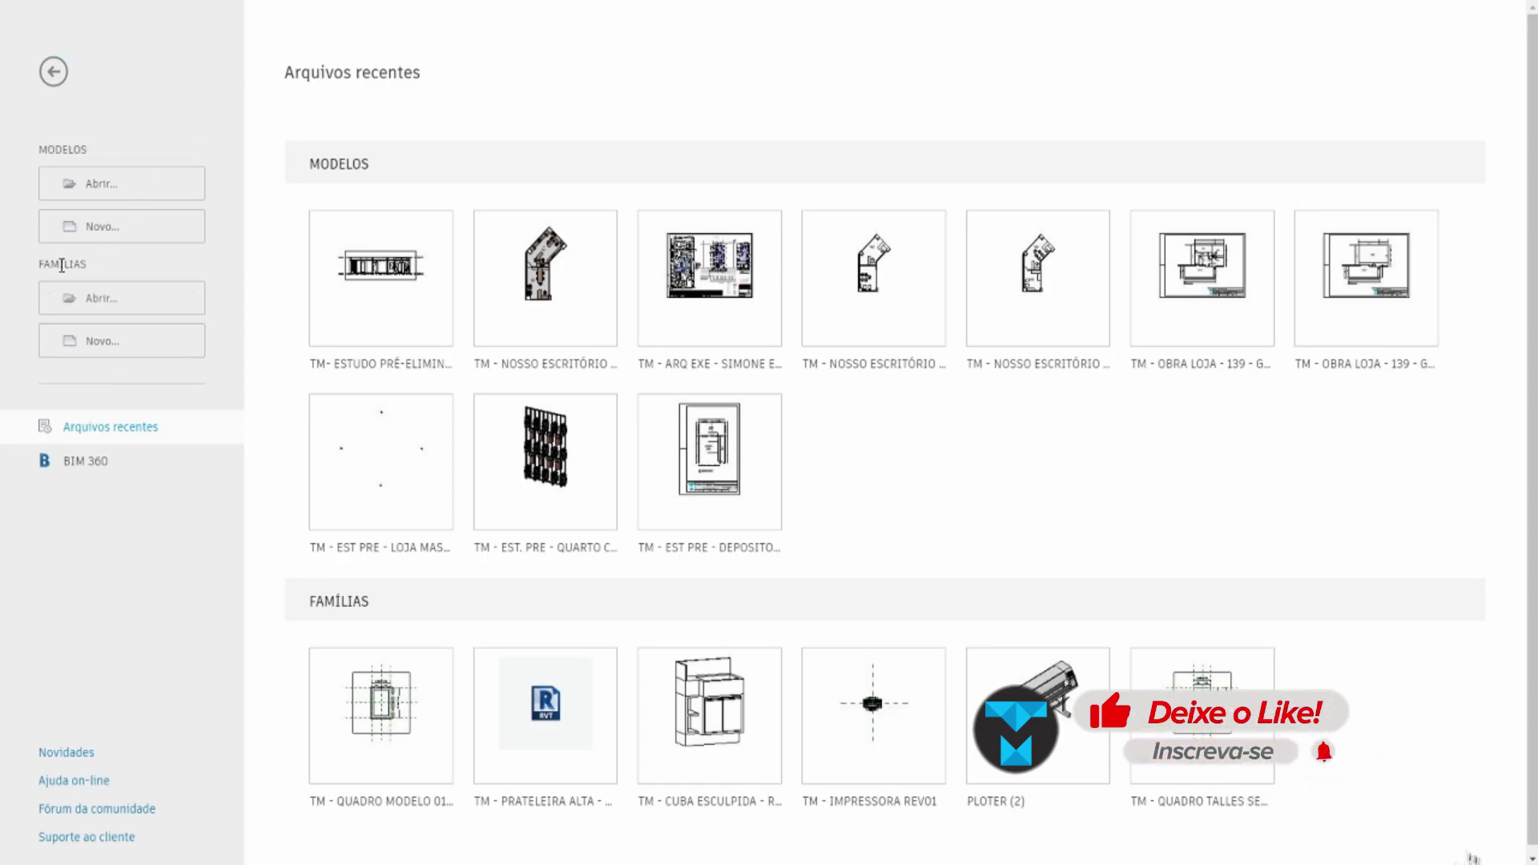
# - Create a new family from the 'Modelo genérico métrico com base na face.rft' template
pyautogui.click(109, 345)
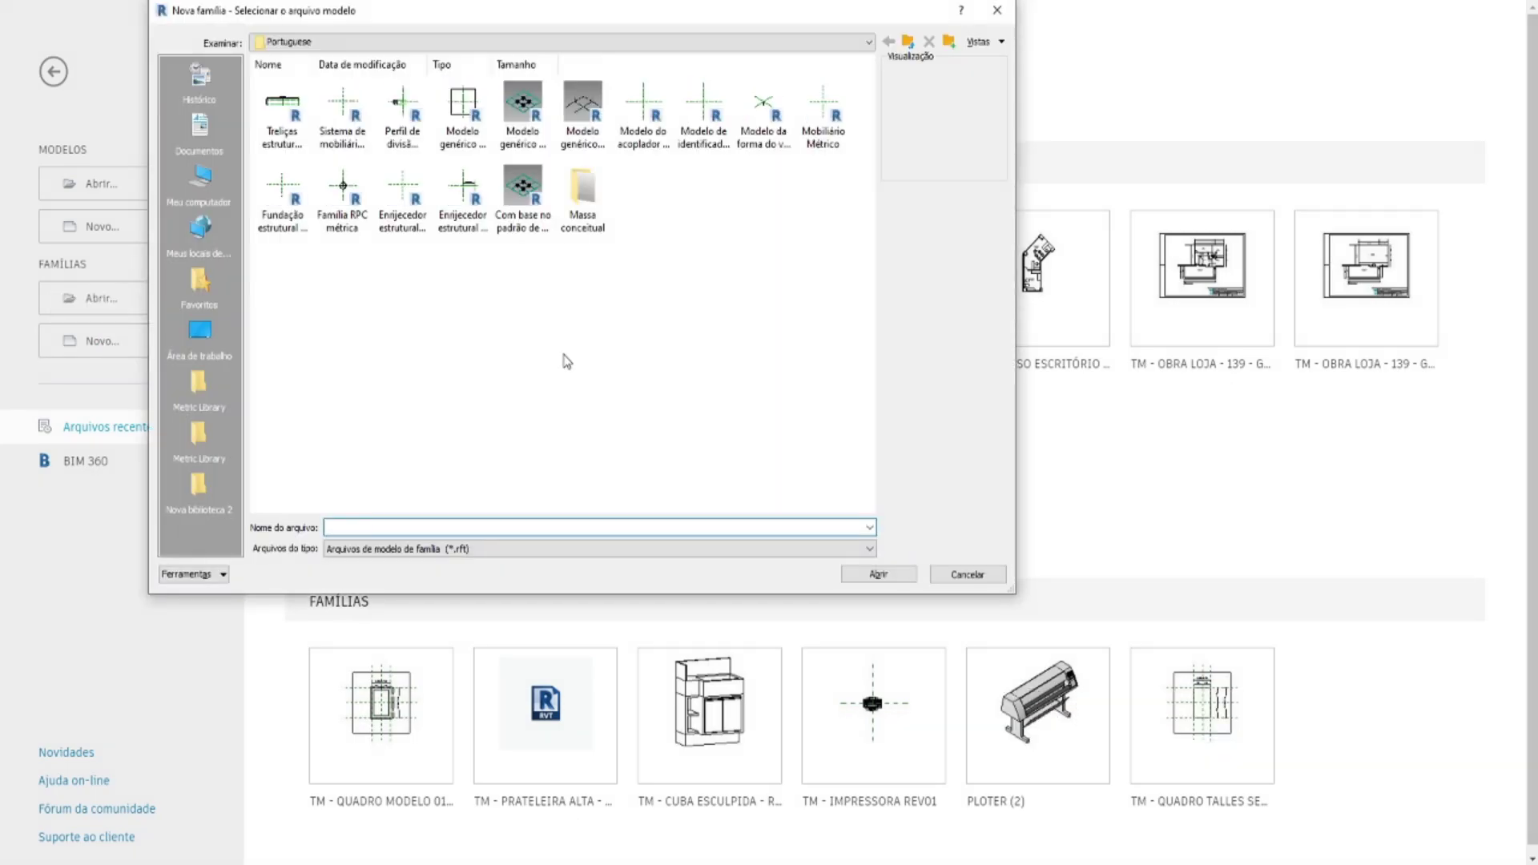
pyautogui.click(463, 112)
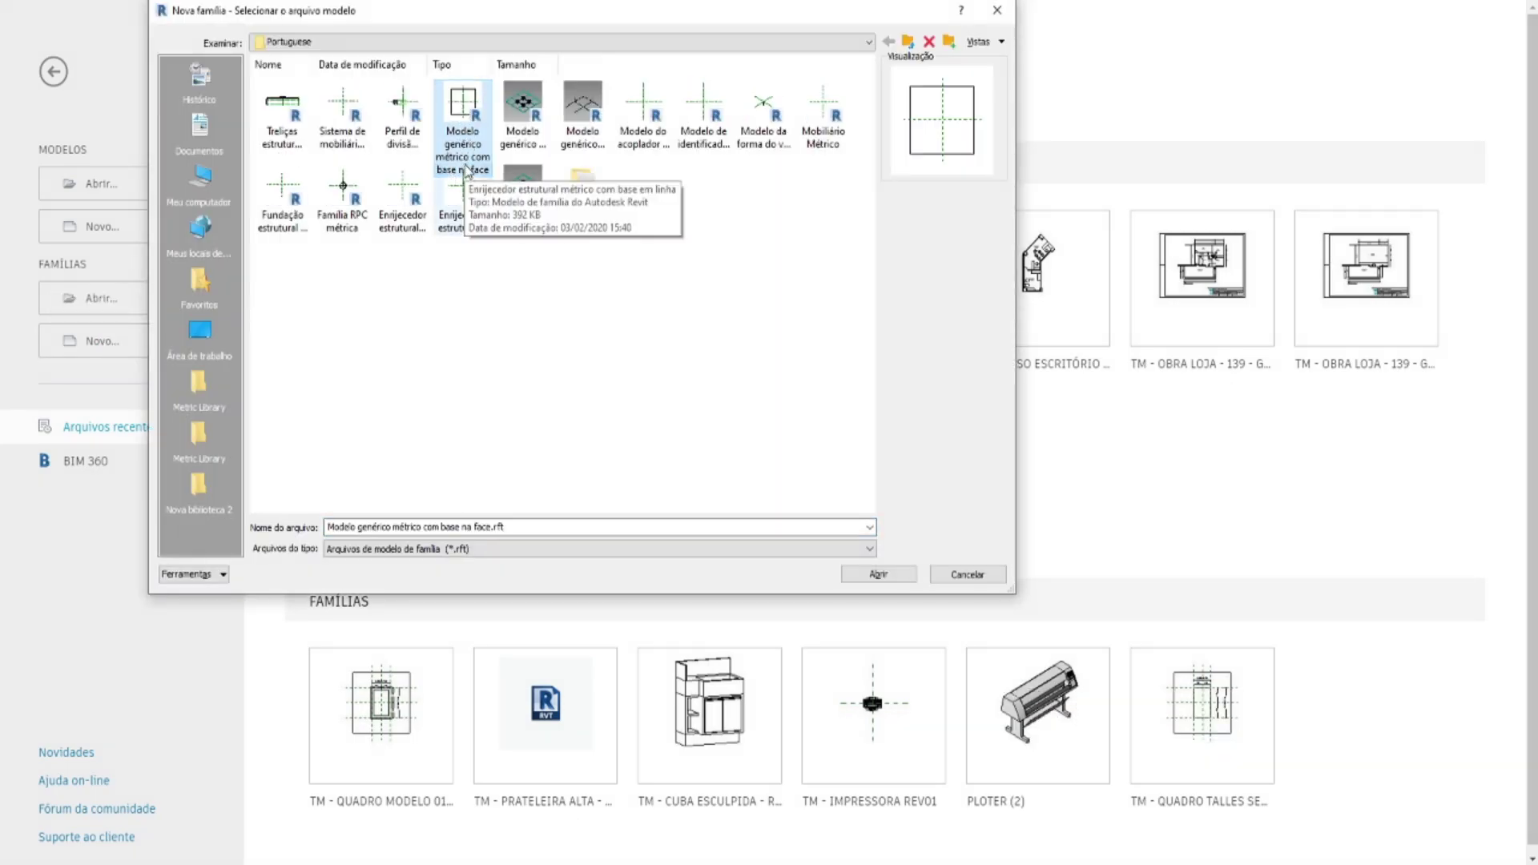
pyautogui.doubleClick(464, 109)
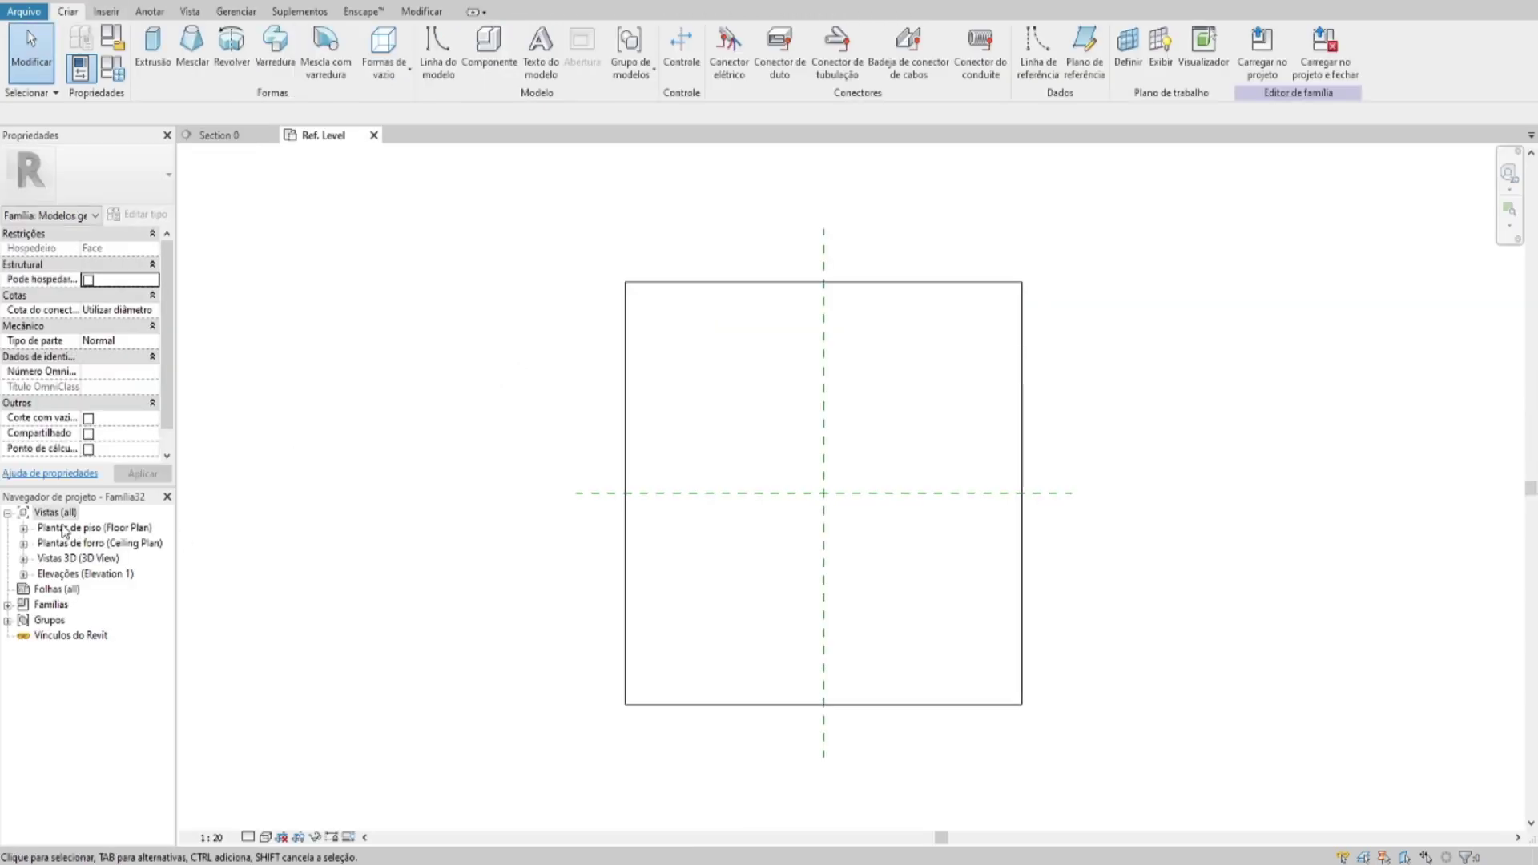
# - Open the Ref. Level floor plan and recentre the host face square in the view
pyautogui.doubleClick(64, 528)
pyautogui.doubleClick(81, 543)
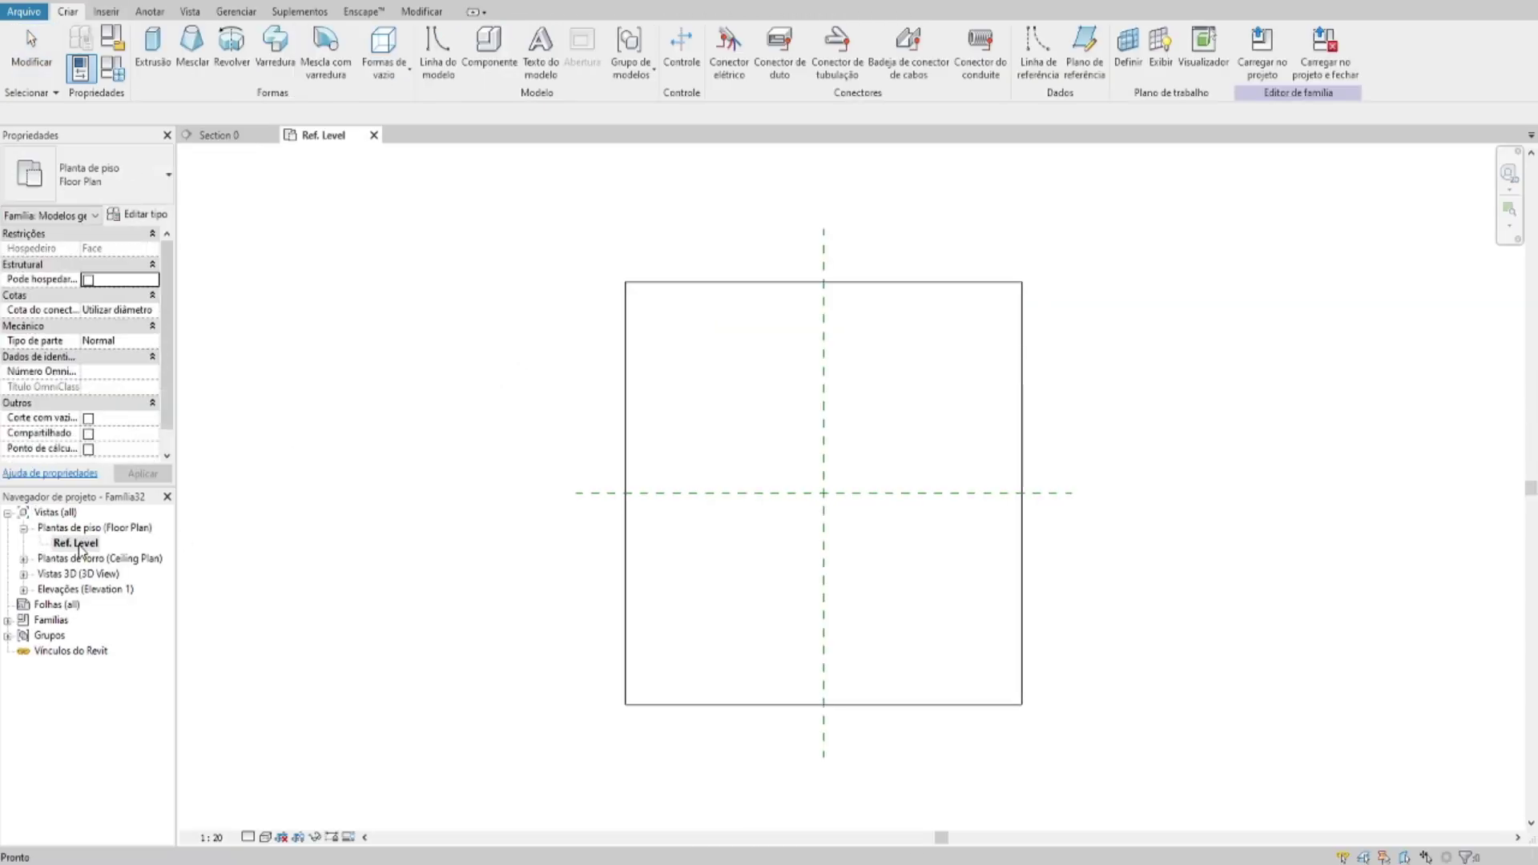
pyautogui.moveTo(874, 390); pyautogui.dragTo(829, 392, button='middle')
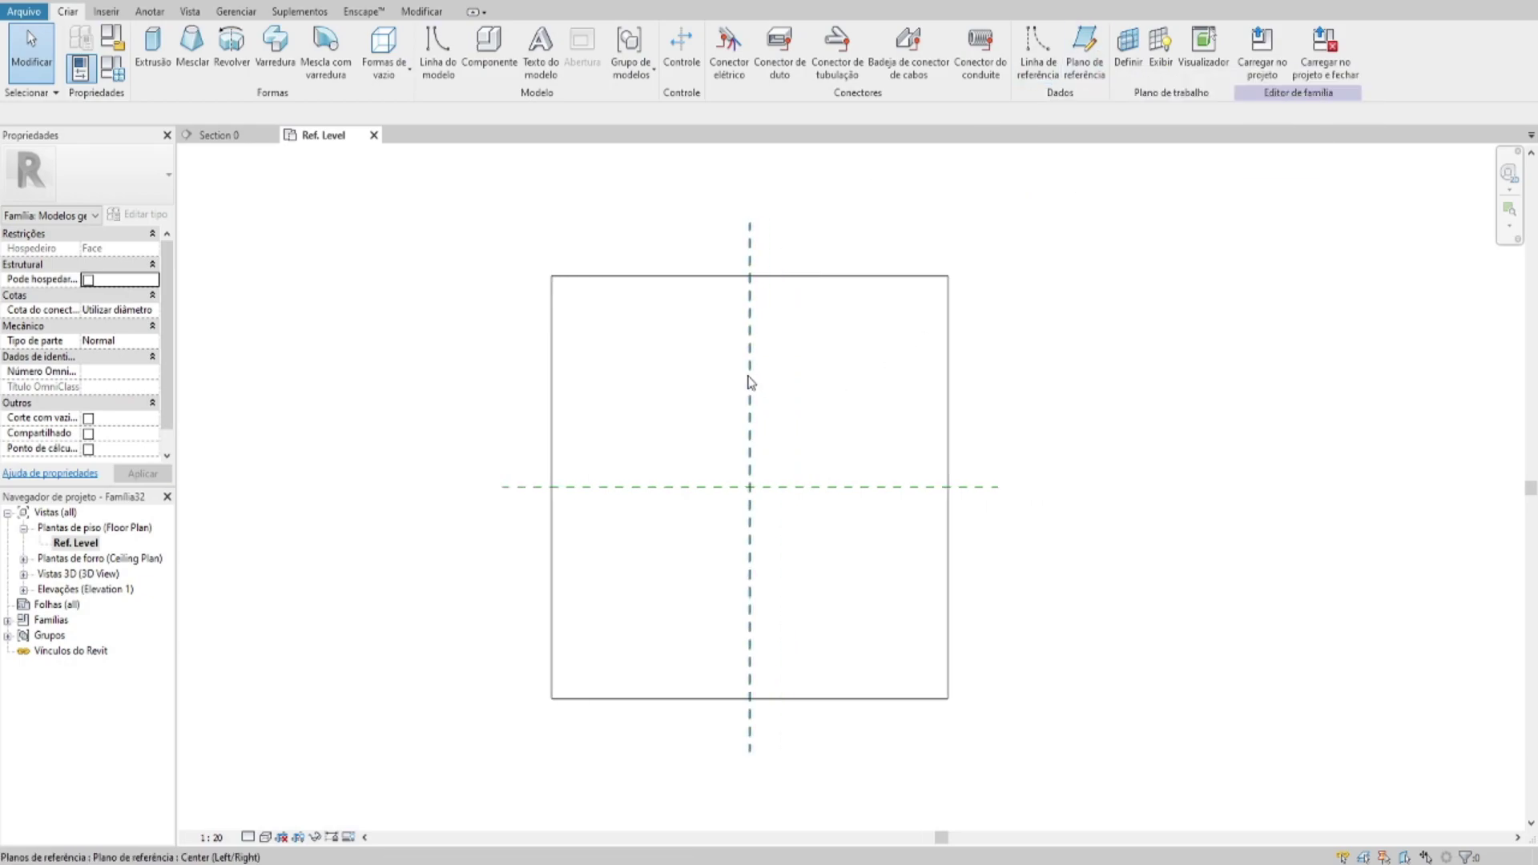
pyautogui.moveTo(701, 366); pyautogui.dragTo(710, 360, button='middle')
pyautogui.moveTo(953, 213)
pyautogui.mouseDown(button='middle')
pyautogui.moveTo(983, 216)
pyautogui.moveTo(825, 241)
pyautogui.mouseUp(button='middle')
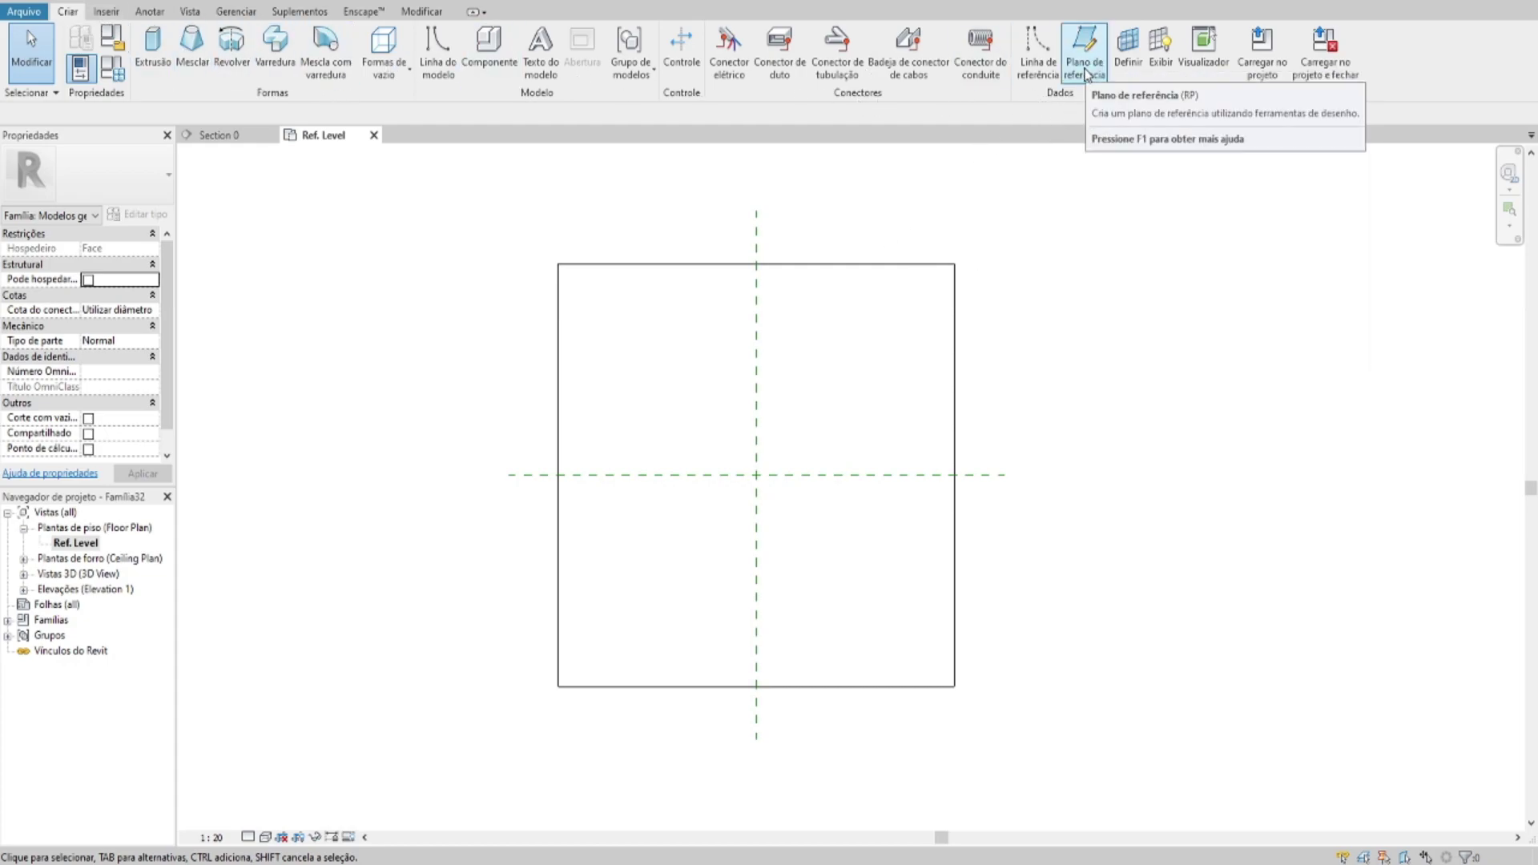
# - Draw a vertical reference plane 560 to the right of the centre plane
pyautogui.click(1087, 74)
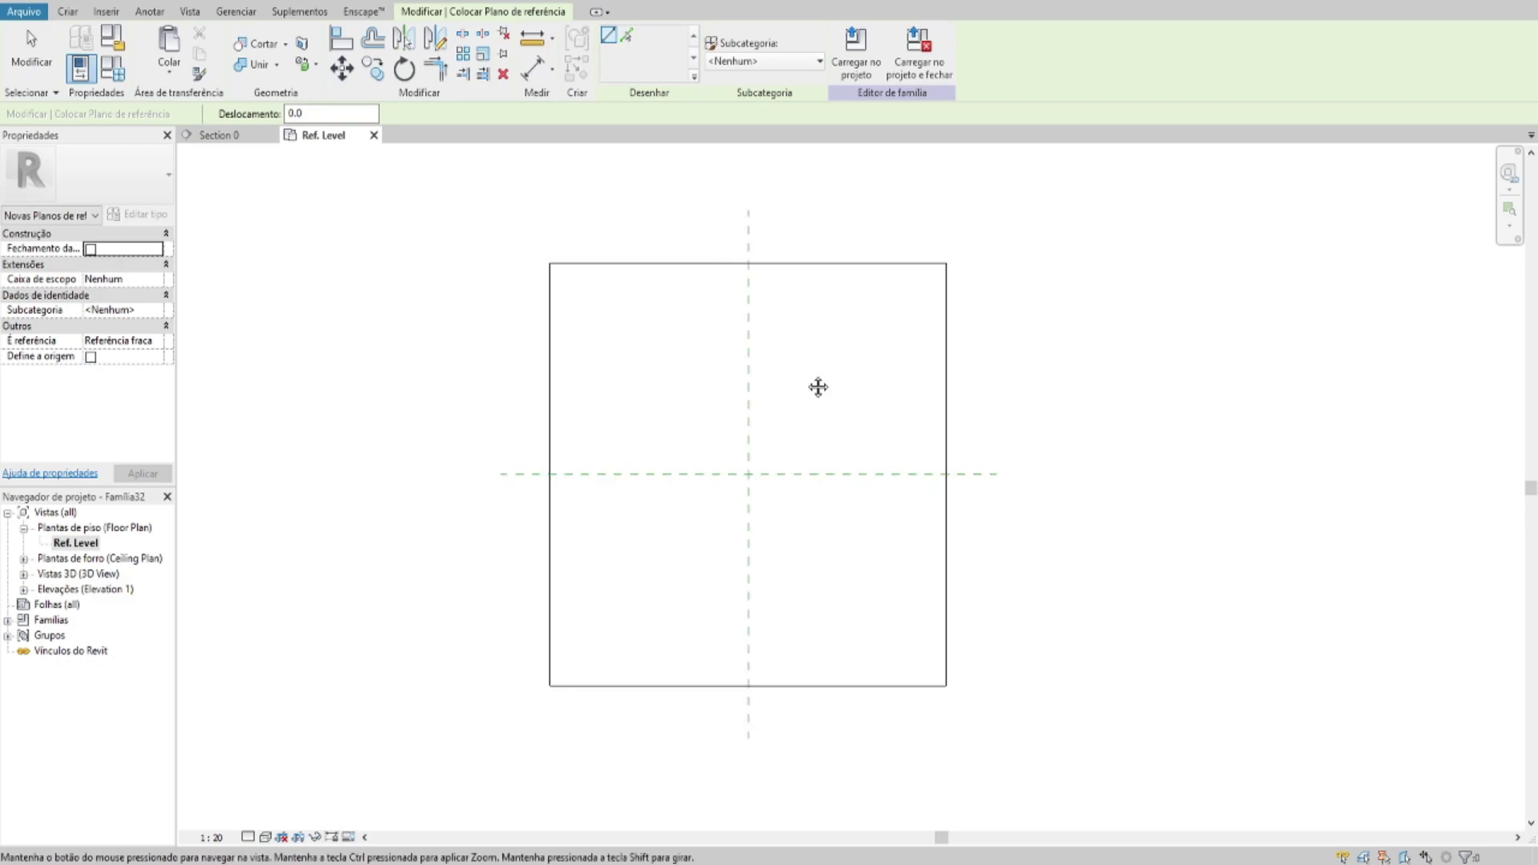
pyautogui.moveTo(825, 381); pyautogui.dragTo(817, 384, button='middle')
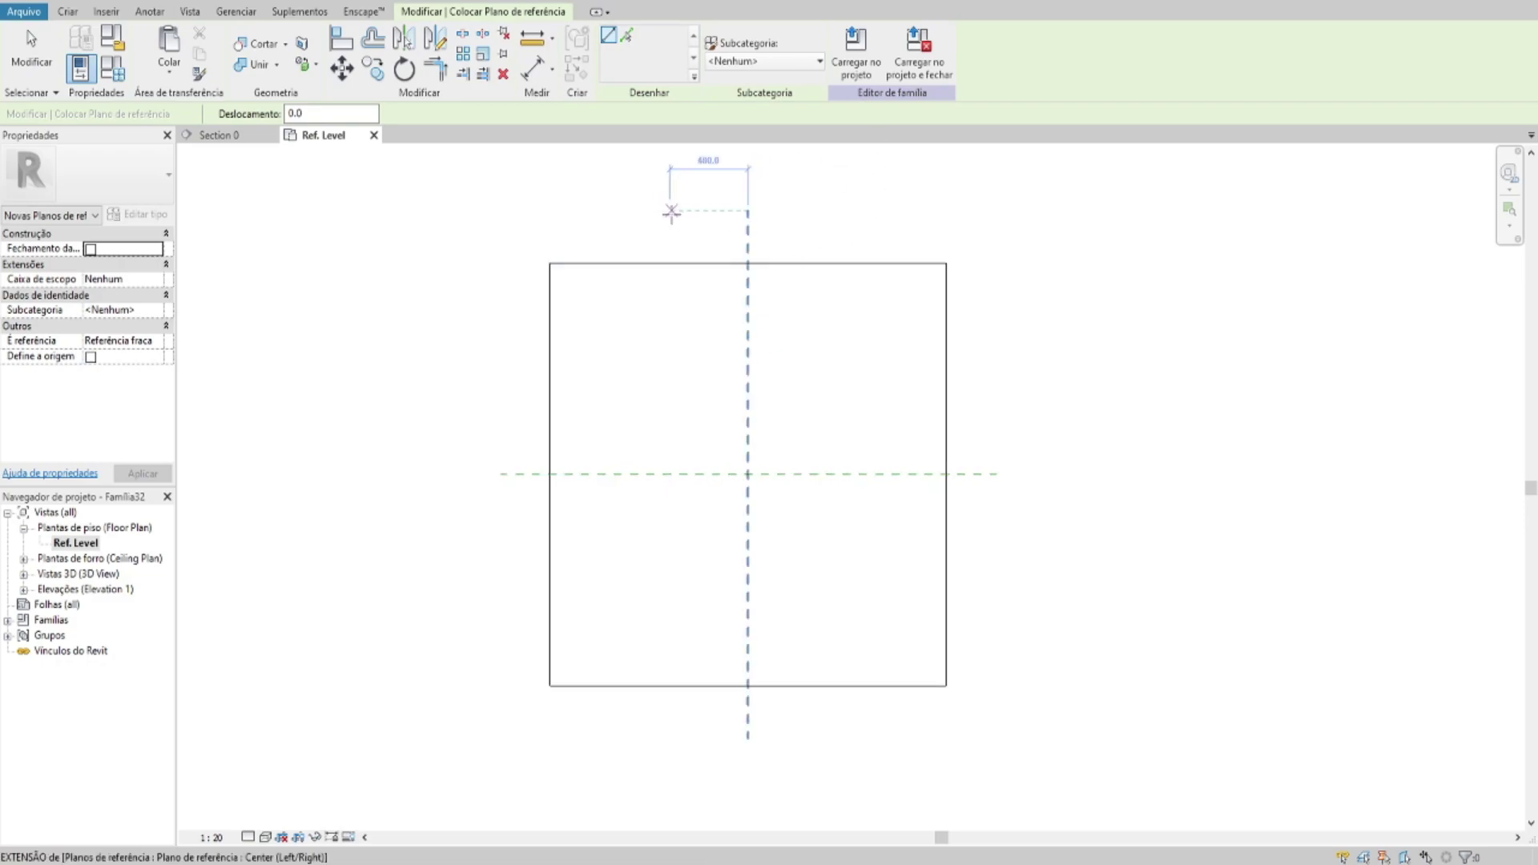
pyautogui.click(839, 211)
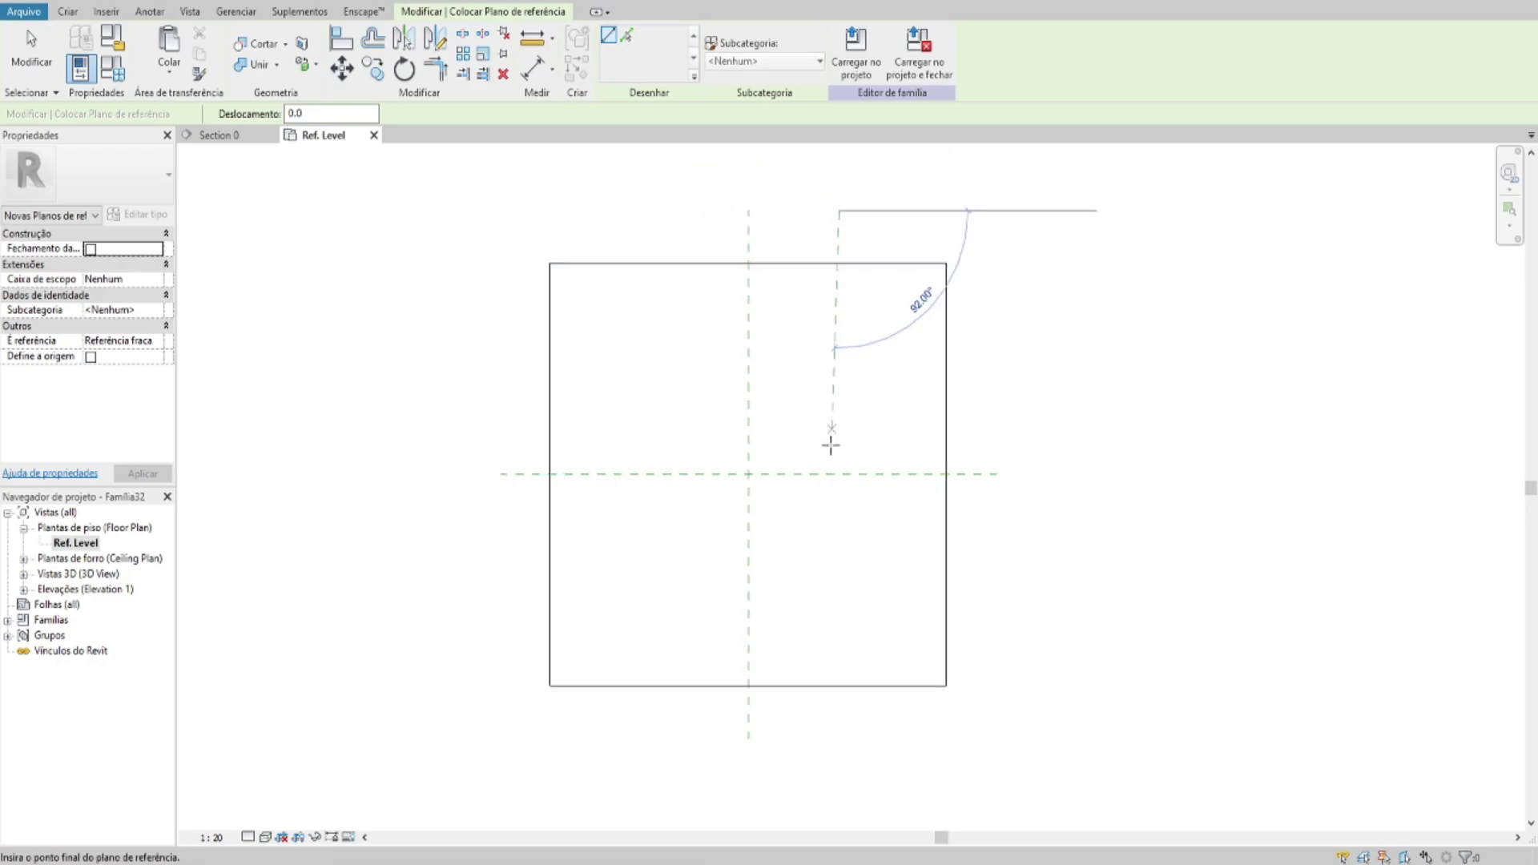
pyautogui.click(839, 733)
pyautogui.press('Escape')
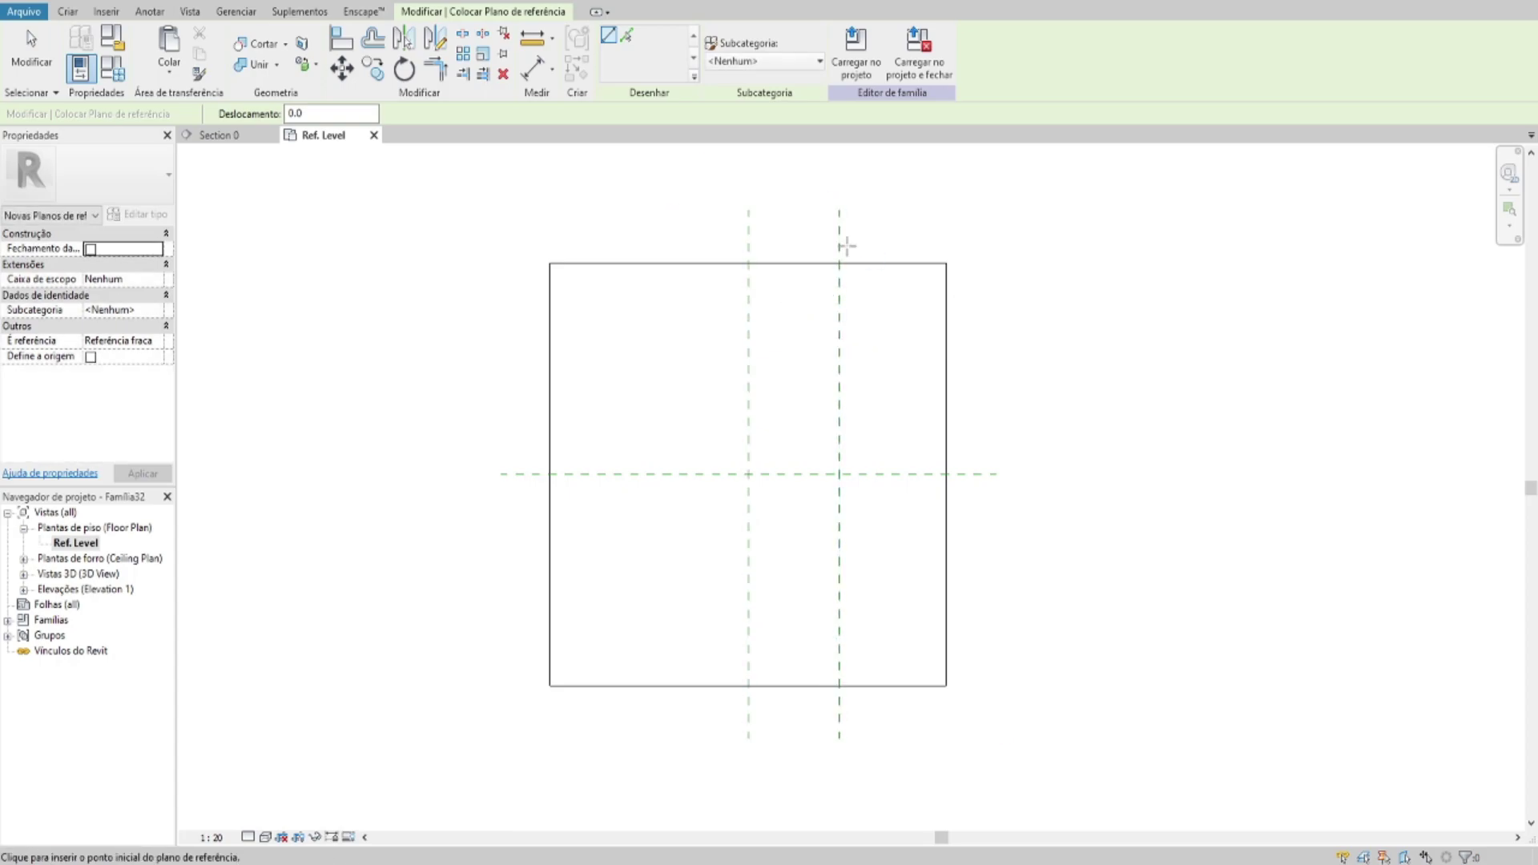
pyautogui.press('Escape')
# - Mirror the new plane about the centre plane to create a matching one on the left
pyautogui.click(842, 236)
pyautogui.press('d')
pyautogui.press('m')
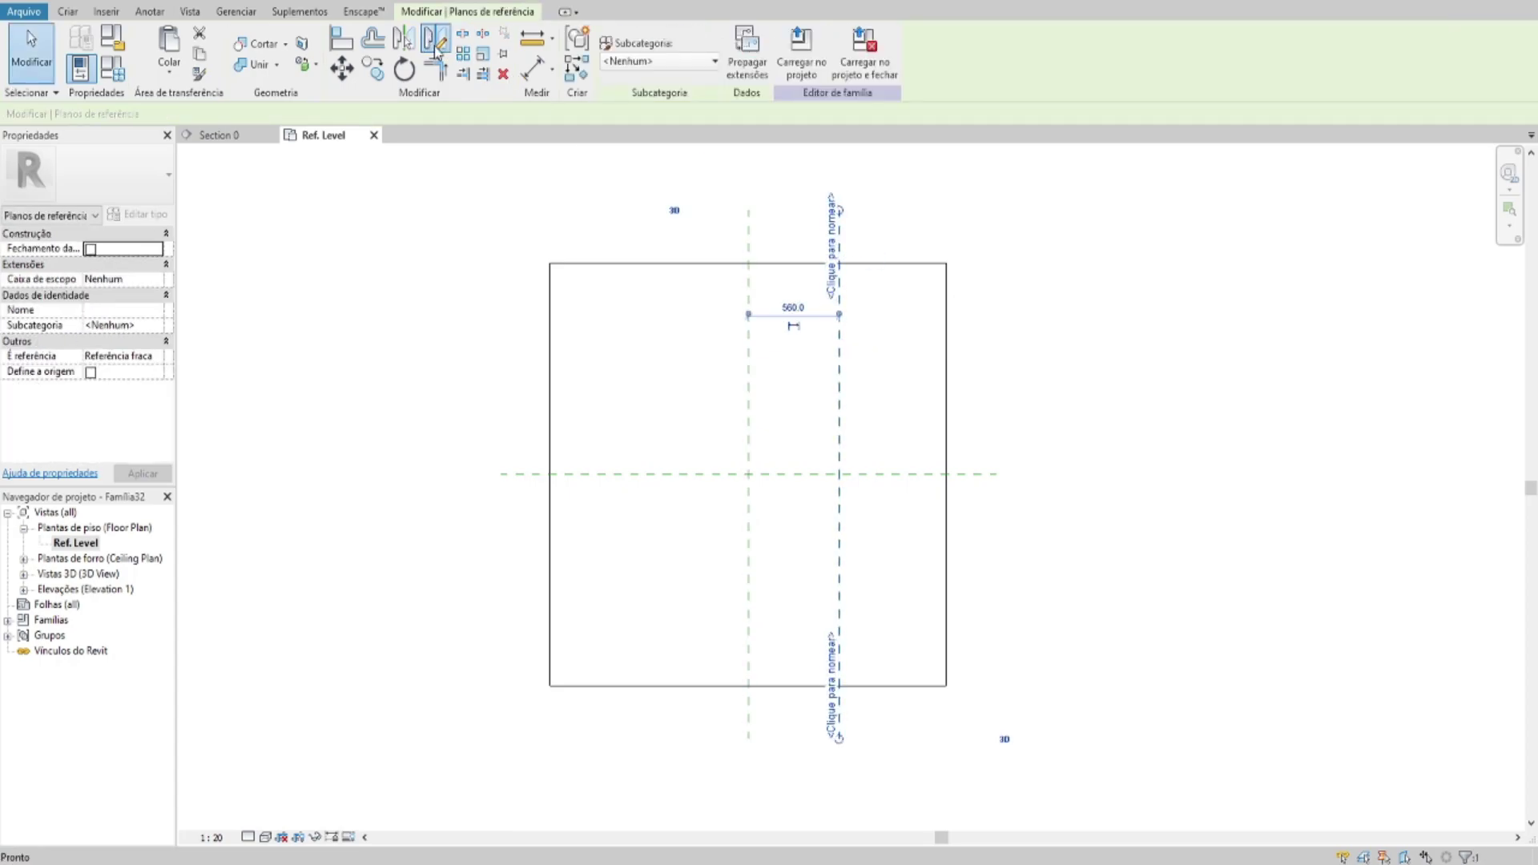
pyautogui.click(749, 255)
pyautogui.click(748, 298)
pyautogui.press('Escape')
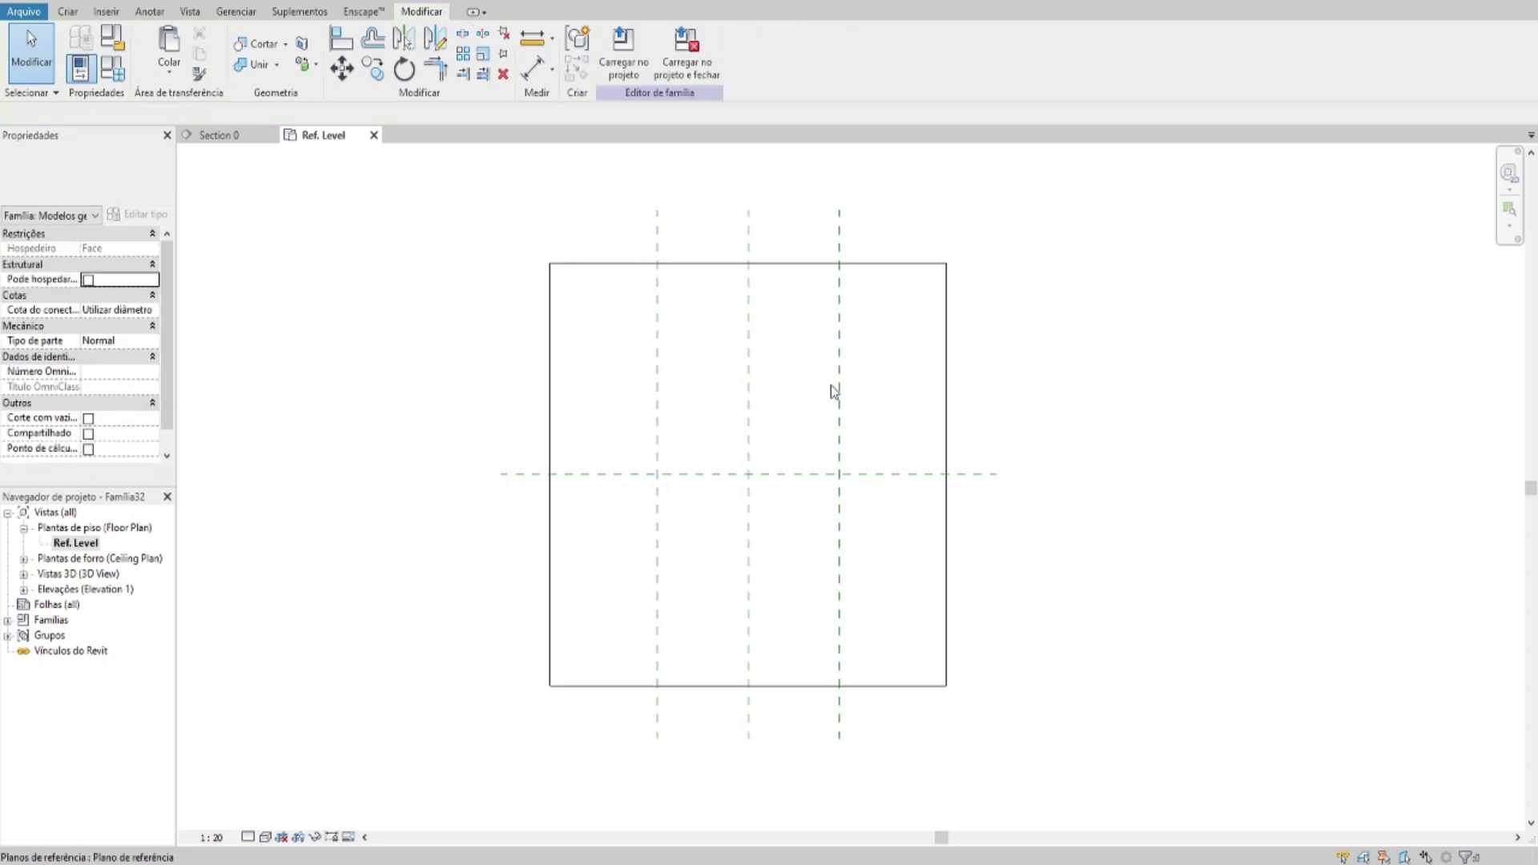
pyautogui.moveTo(850, 402); pyautogui.dragTo(834, 402, button='middle')
pyautogui.click(68, 11)
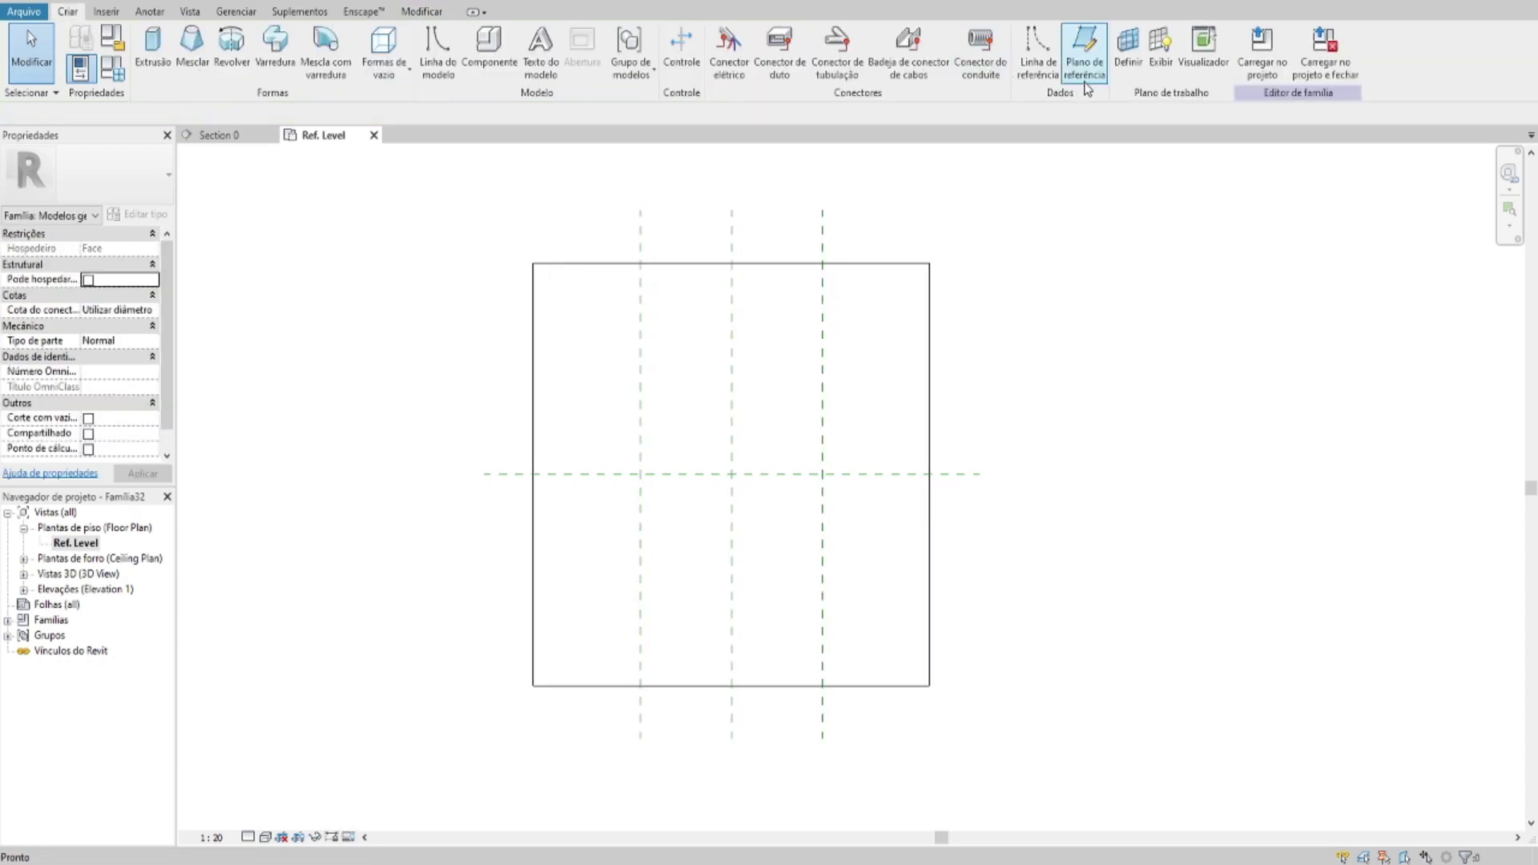
# - Draw a horizontal reference plane 640 above the centre plane
pyautogui.click(1085, 73)
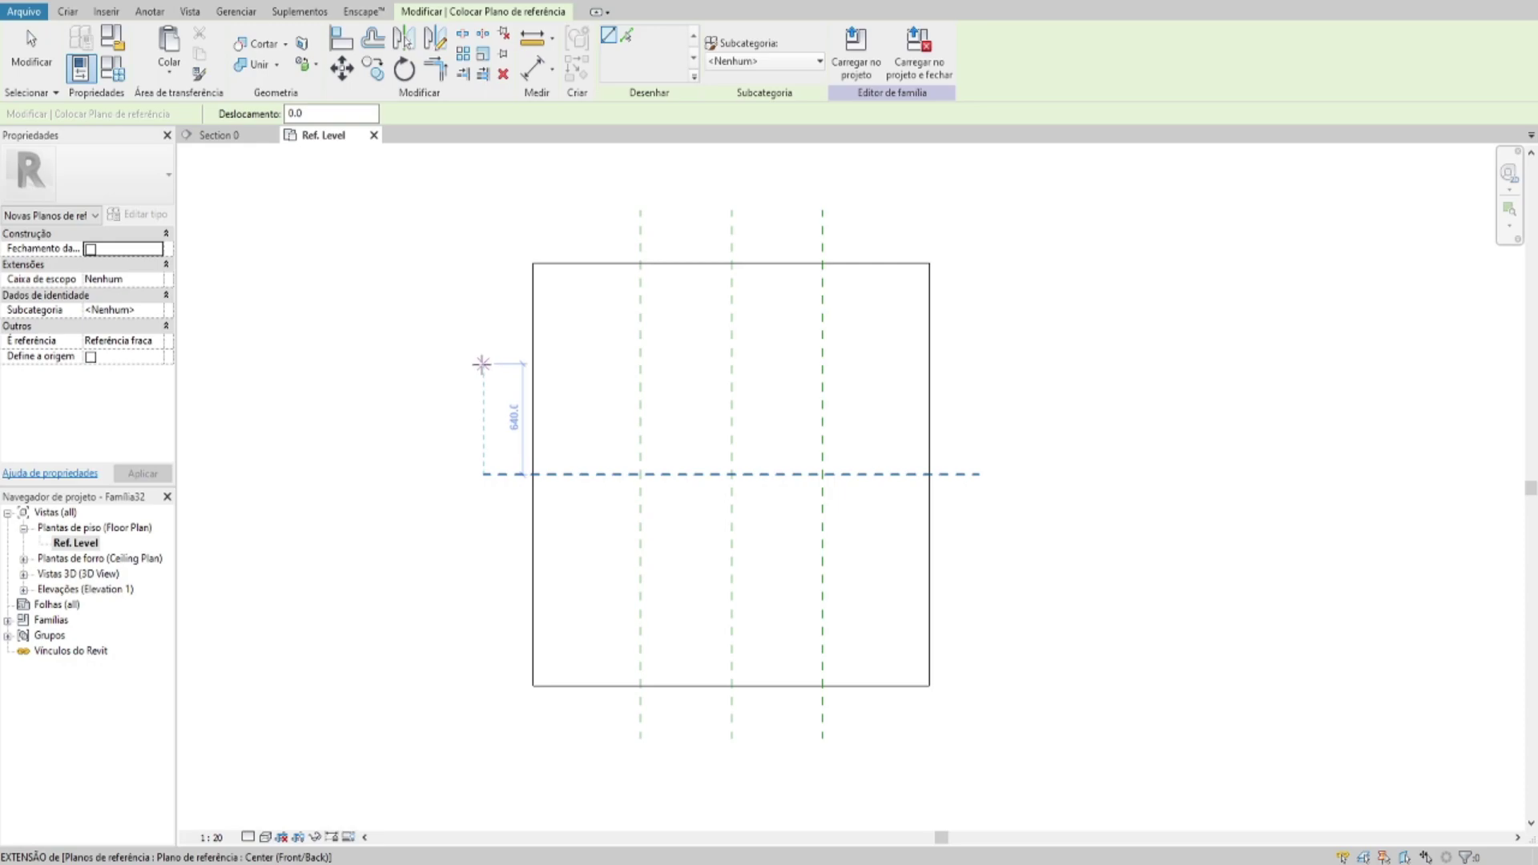
pyautogui.click(482, 364)
pyautogui.click(979, 364)
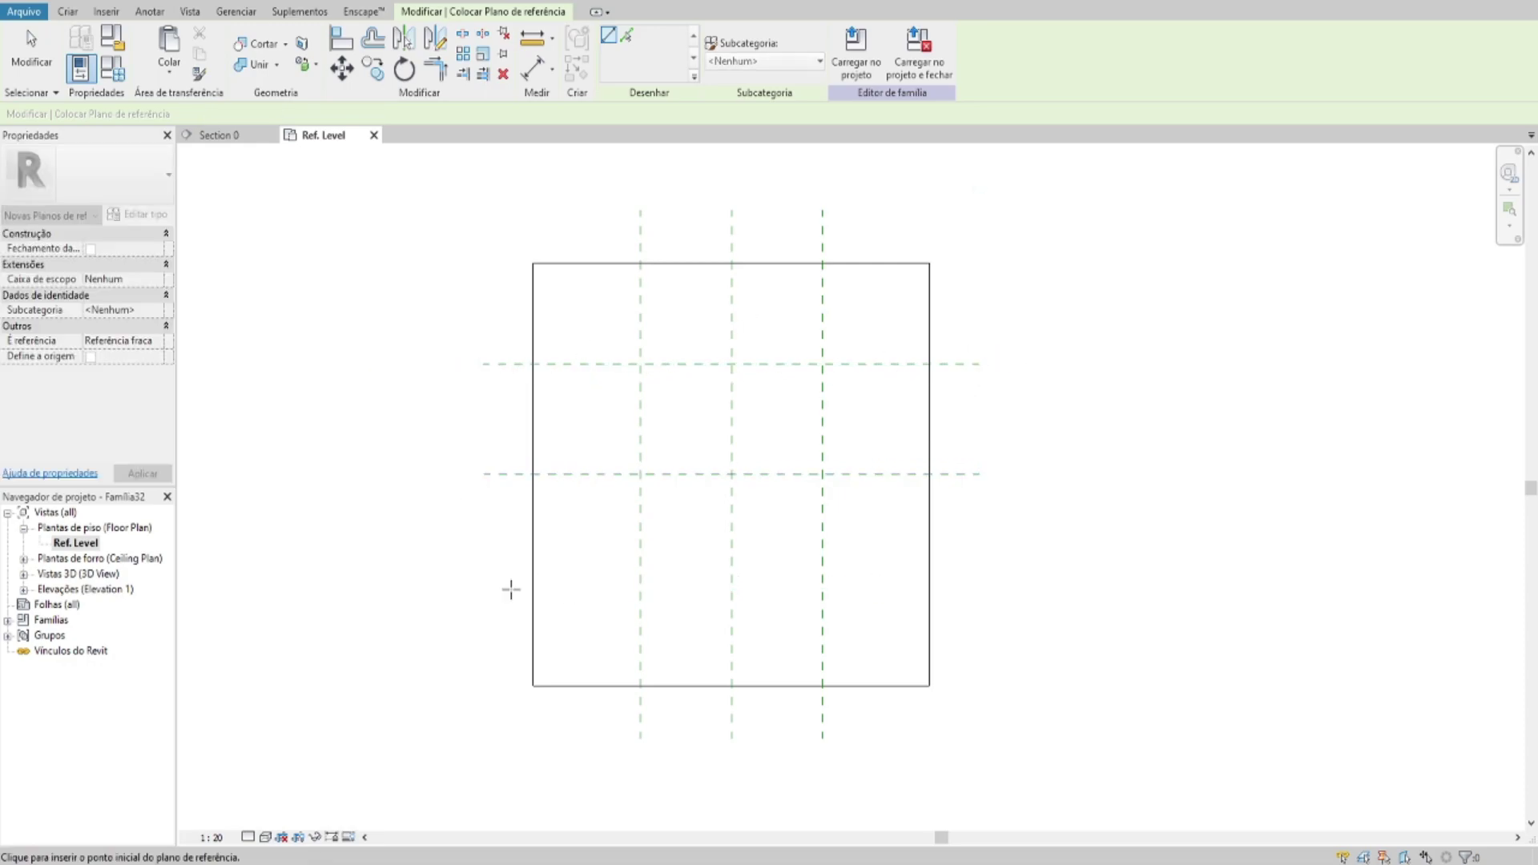
pyautogui.click(484, 595)
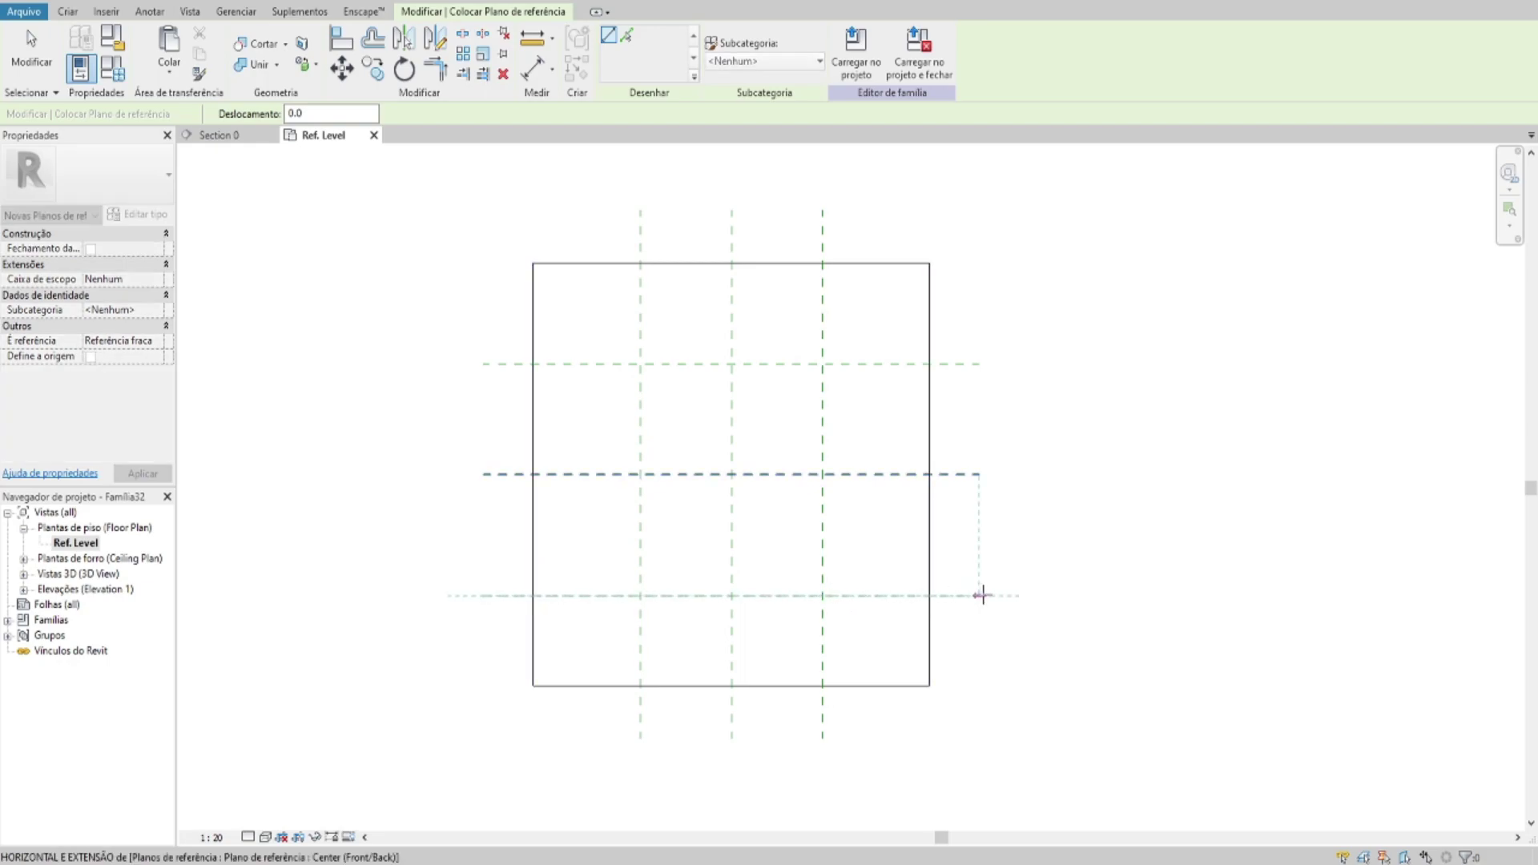
pyautogui.press('Escape')
pyautogui.press('Escape')
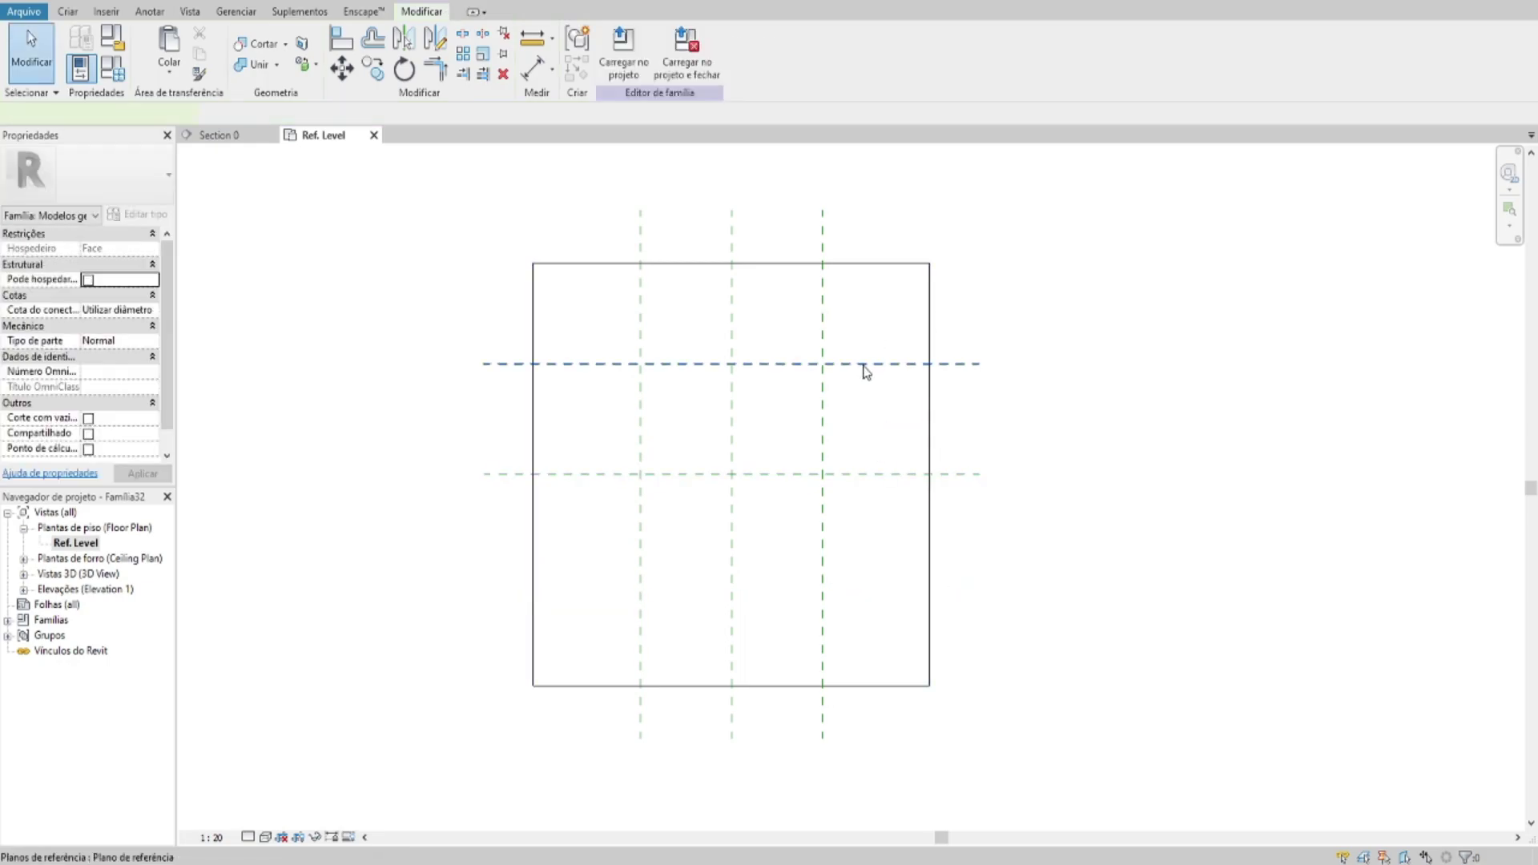
# - Mirror the upper horizontal plane about the centre plane to create one below it
pyautogui.click(864, 364)
pyautogui.click(445, 58)
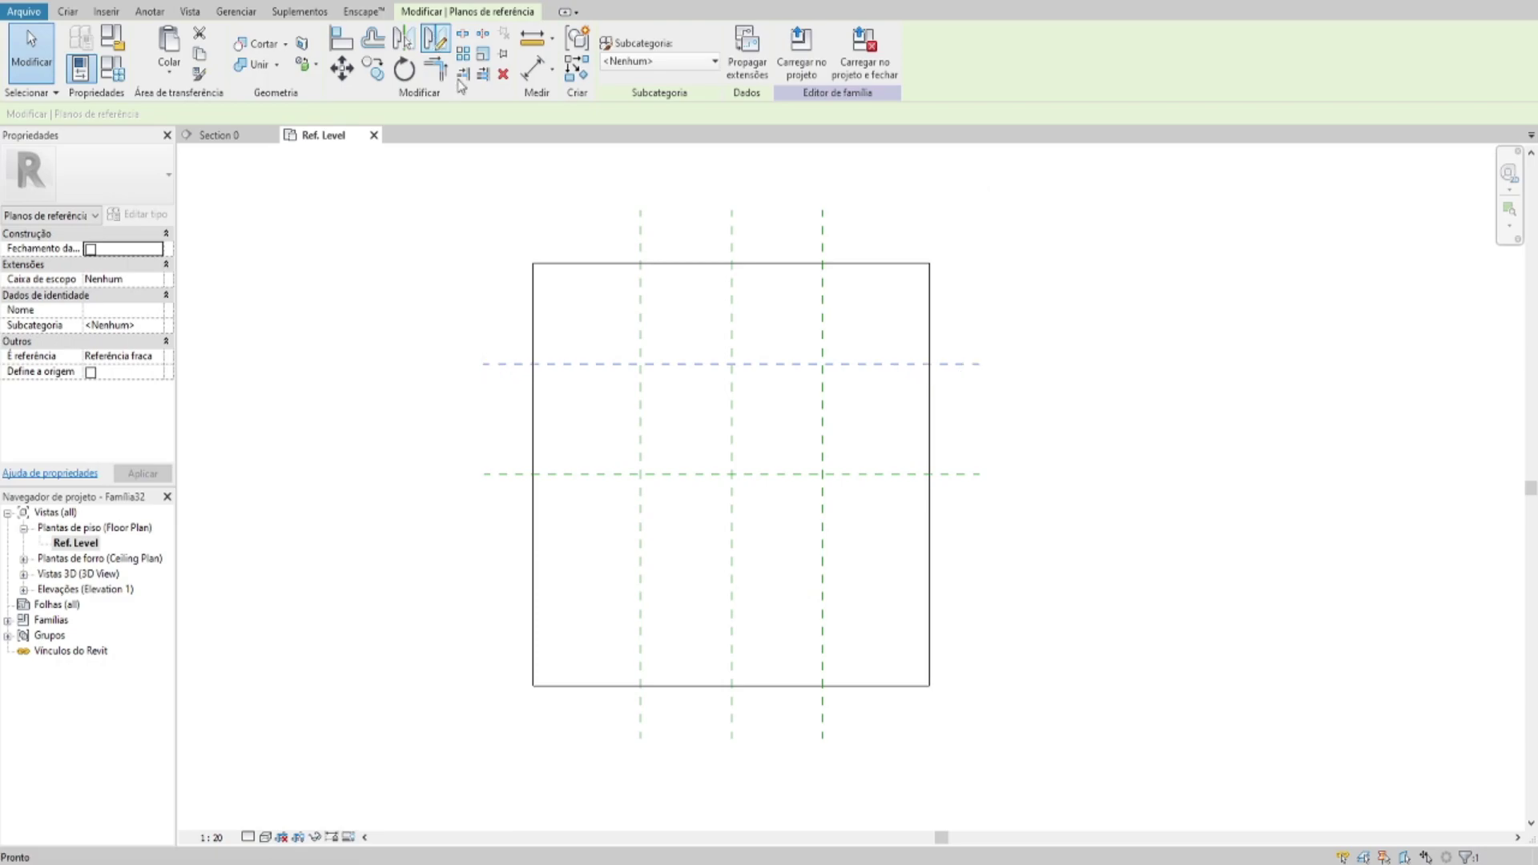
pyautogui.click(688, 474)
pyautogui.press('Escape')
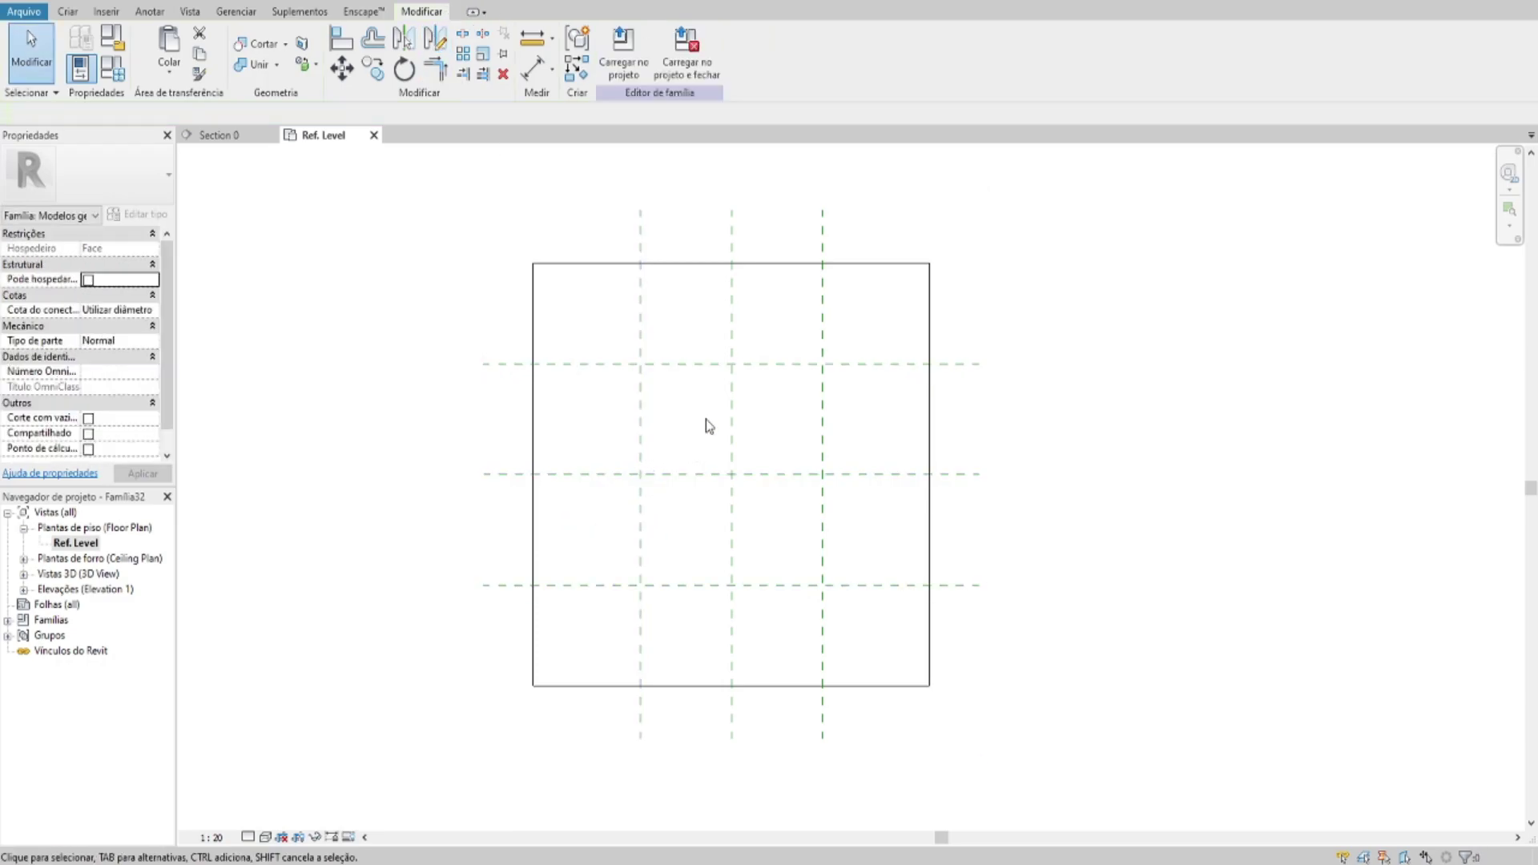
pyautogui.moveTo(651, 314); pyautogui.dragTo(637, 321, button='middle')
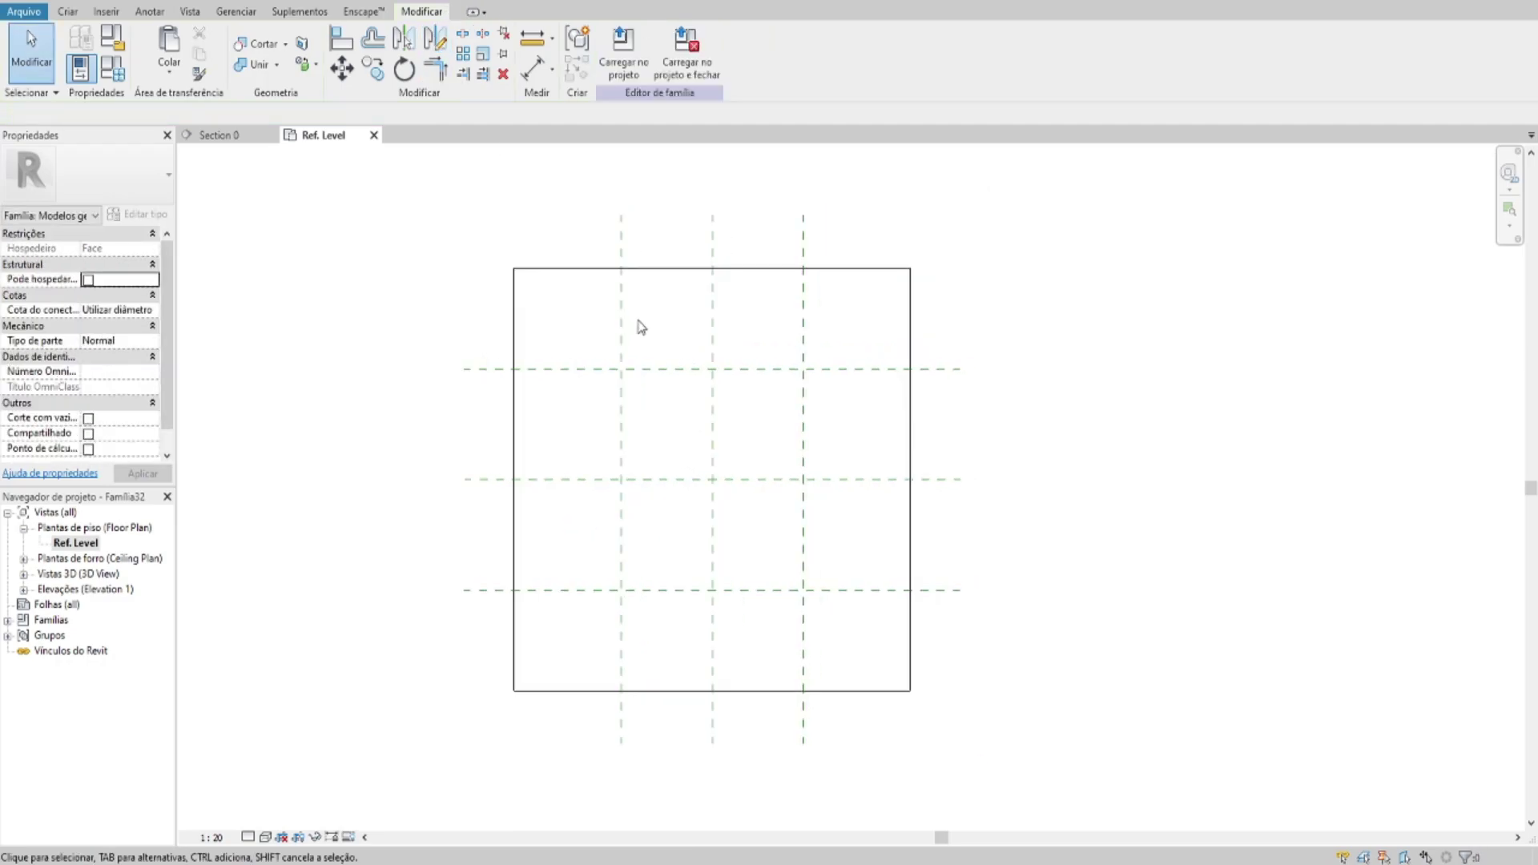
# - Add an equal-spaced (EQ) aligned dimension across the three vertical reference planes
pyautogui.press('r')
pyautogui.press('p')
pyautogui.press('Escape')
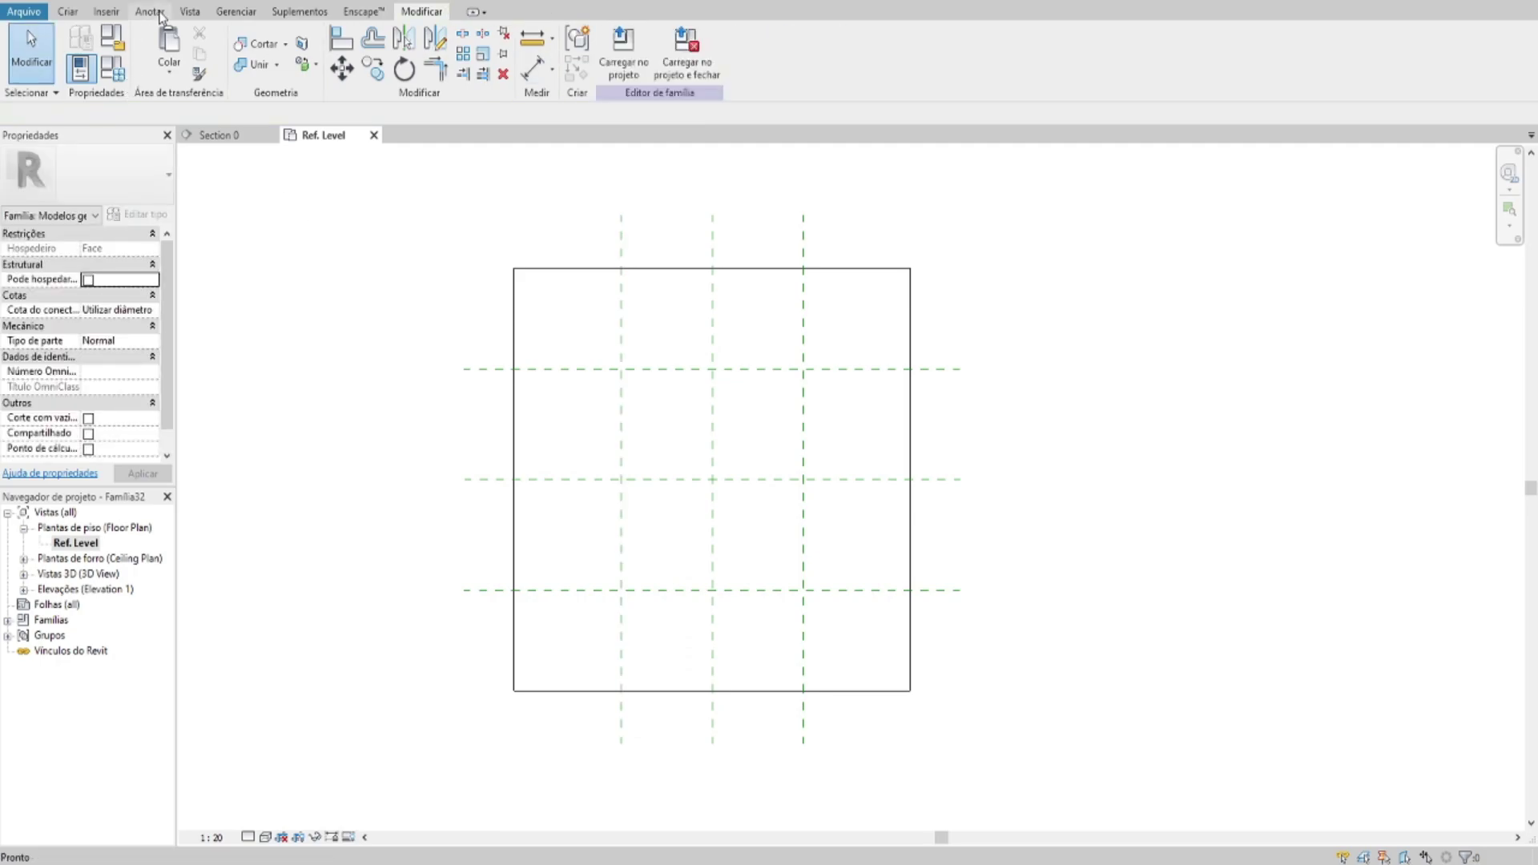
pyautogui.click(150, 12)
pyautogui.click(86, 44)
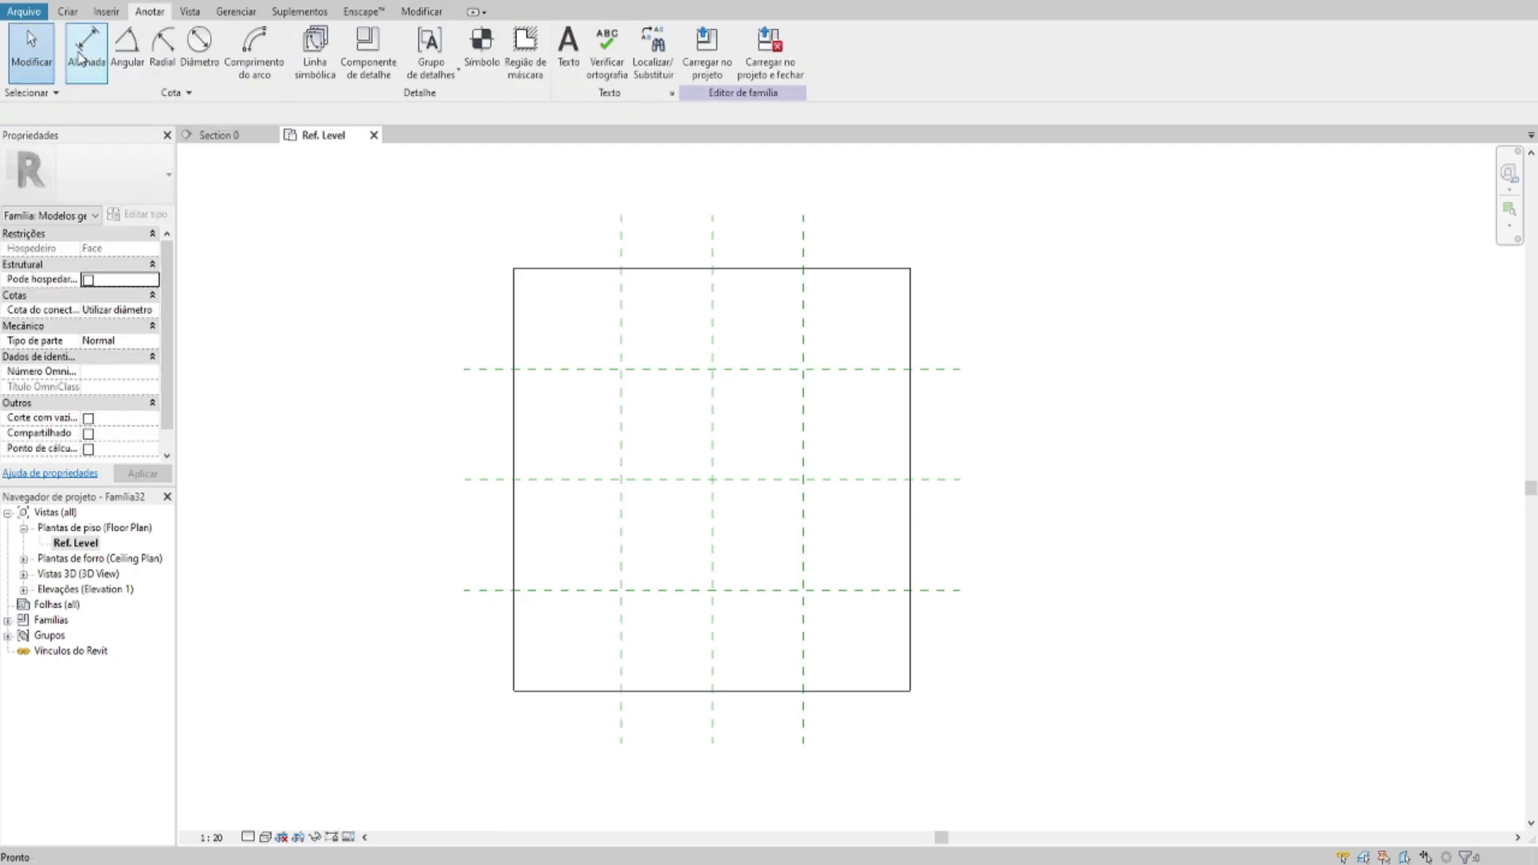
pyautogui.click(80, 57)
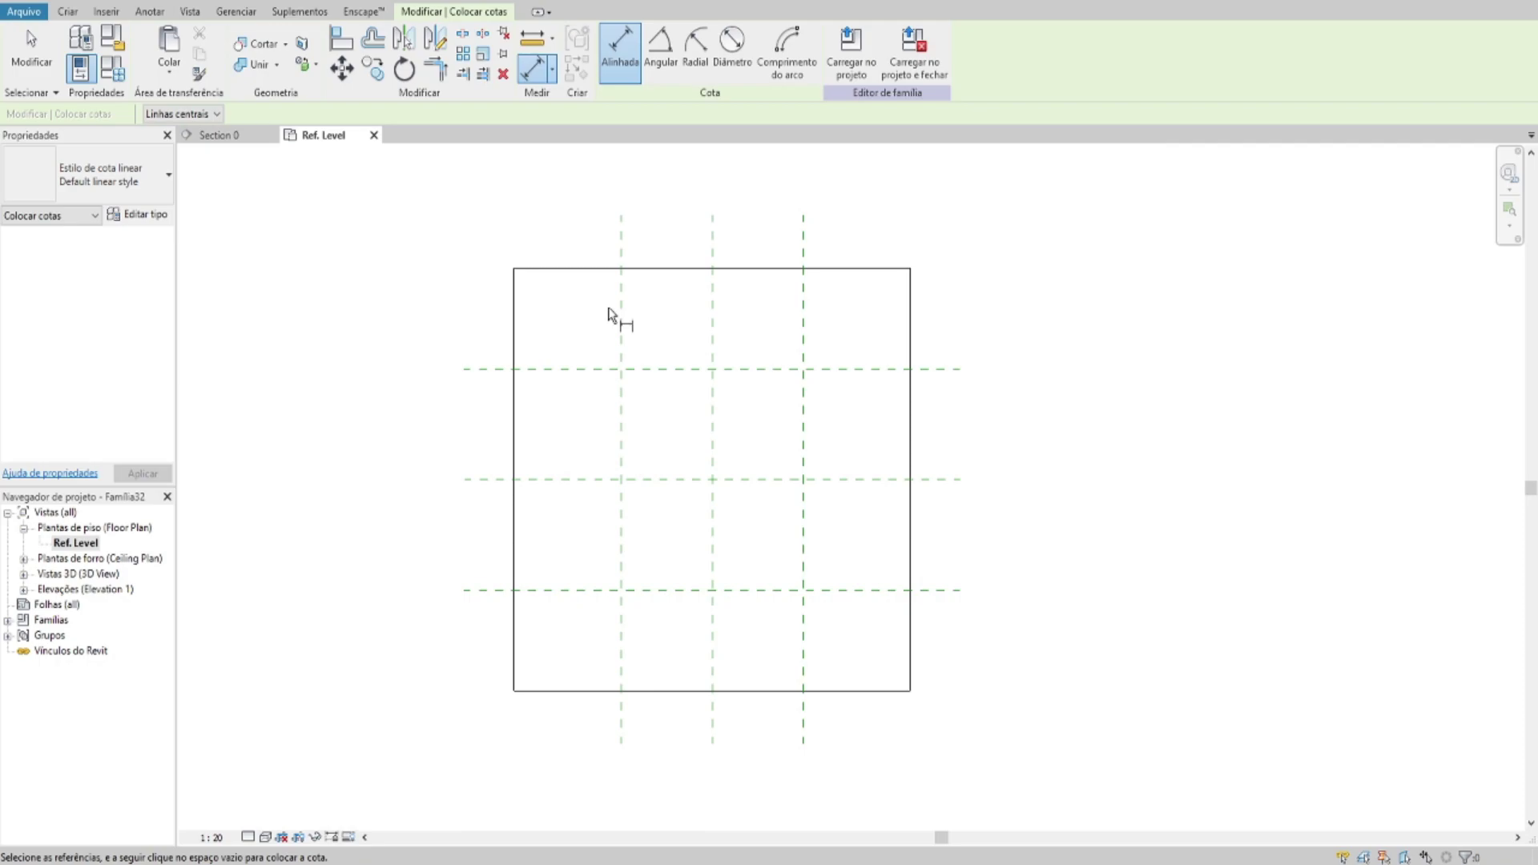
pyautogui.click(620, 337)
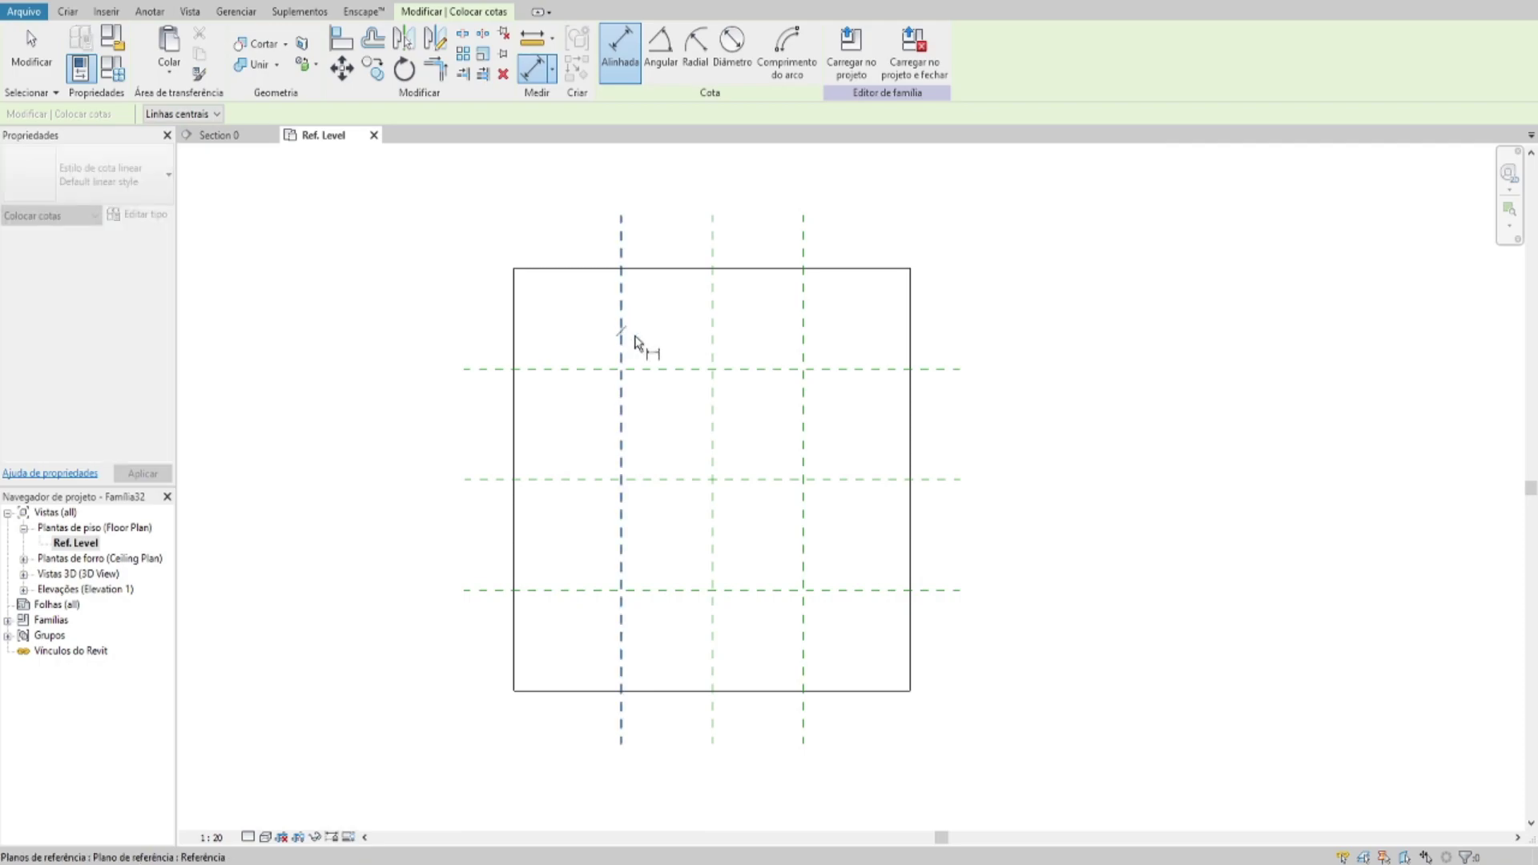
pyautogui.click(712, 340)
pyautogui.click(803, 339)
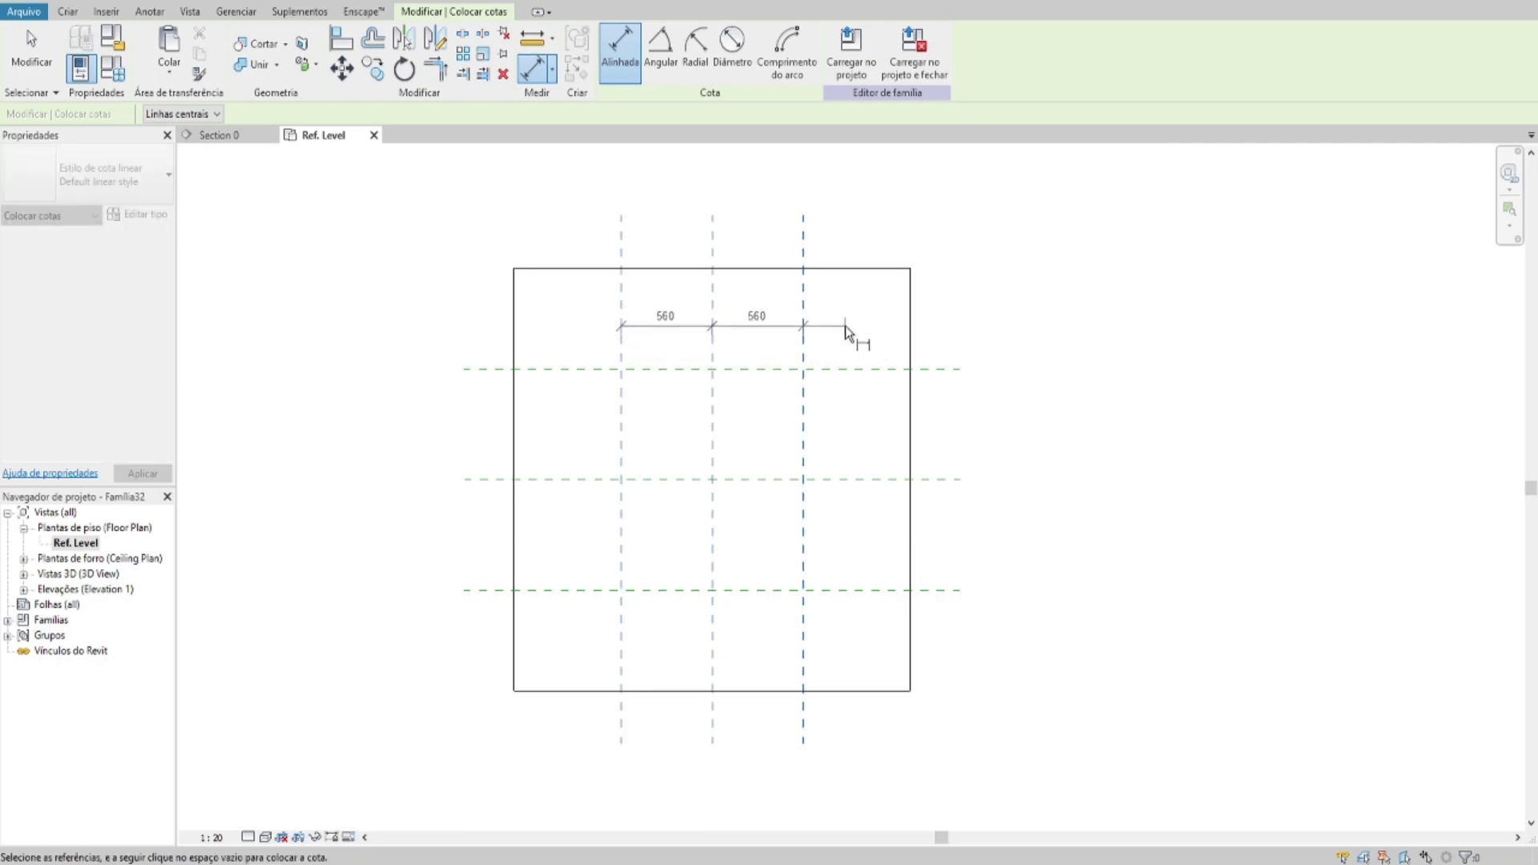
pyautogui.click(844, 325)
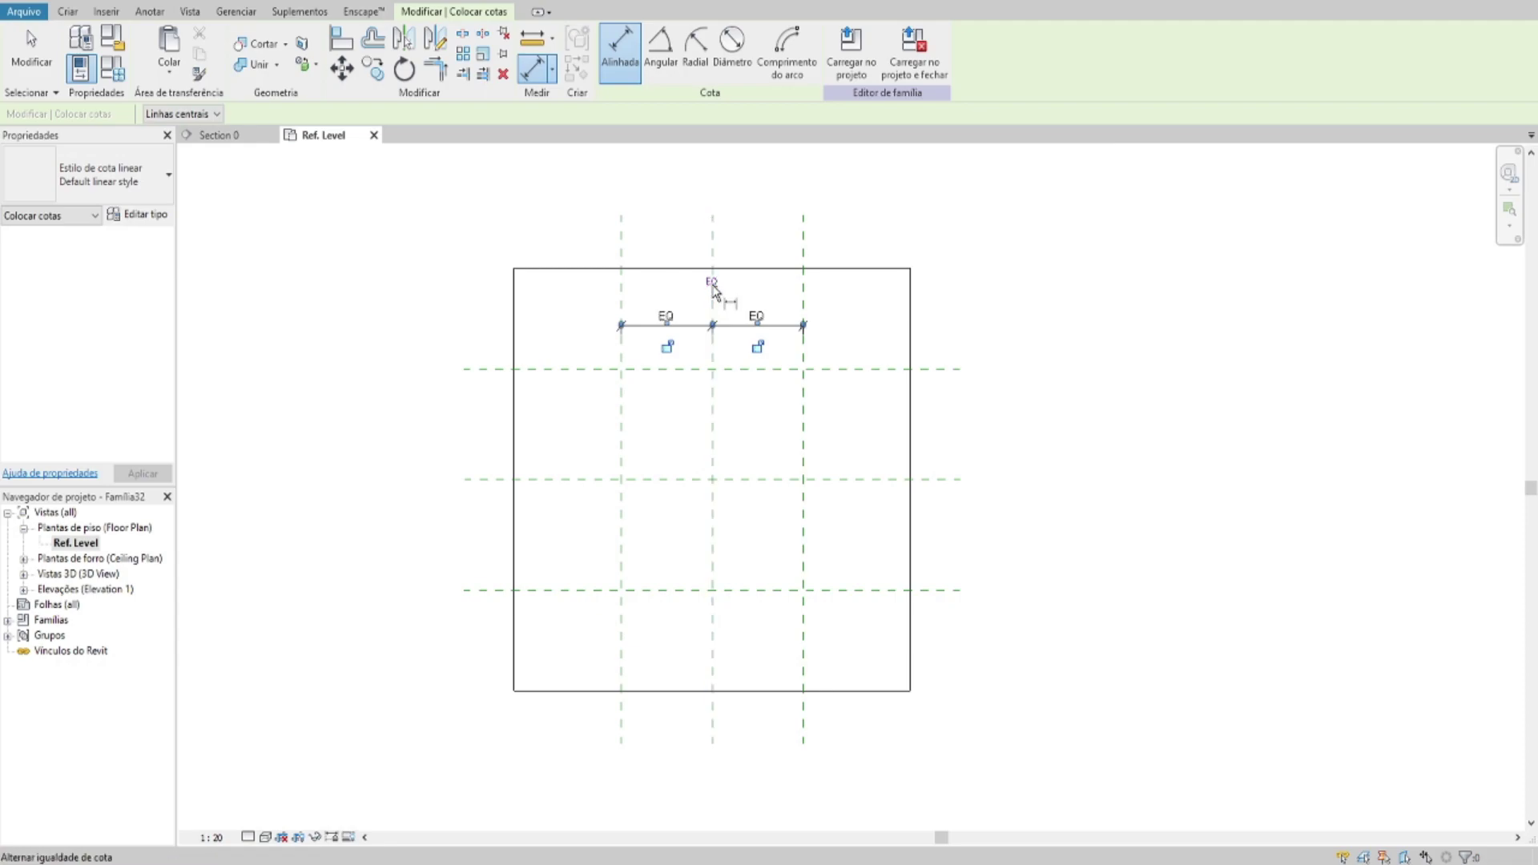
pyautogui.press('Escape')
pyautogui.press('Escape')
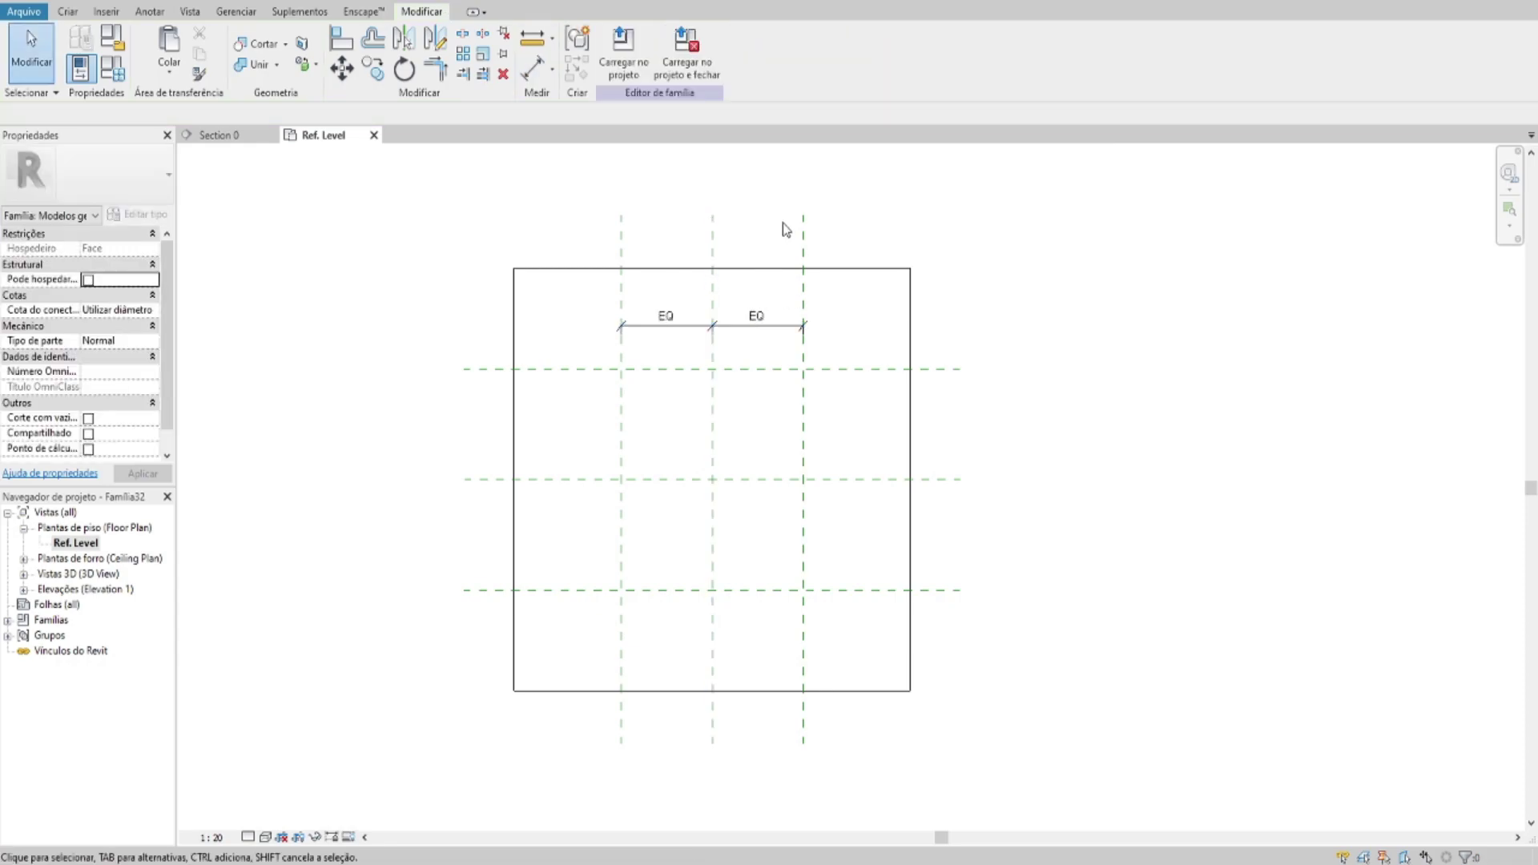
# - Drag the outer vertical planes to test symmetric movement, leaving them slightly closer in
pyautogui.moveTo(803, 240); pyautogui.dragTo(809, 235)
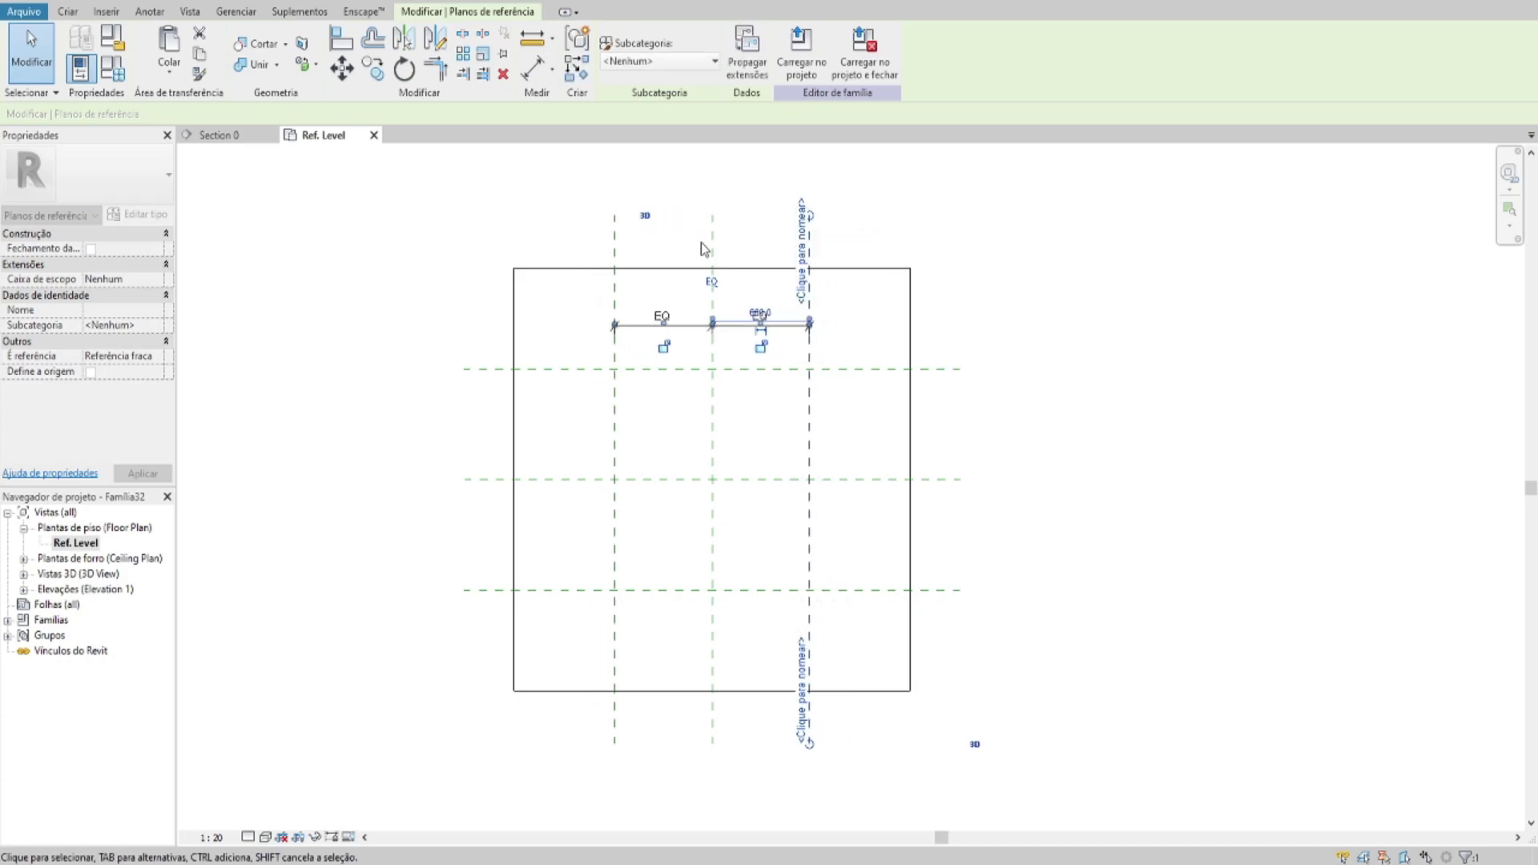
pyautogui.click(641, 223)
pyautogui.moveTo(612, 232); pyautogui.dragTo(582, 234)
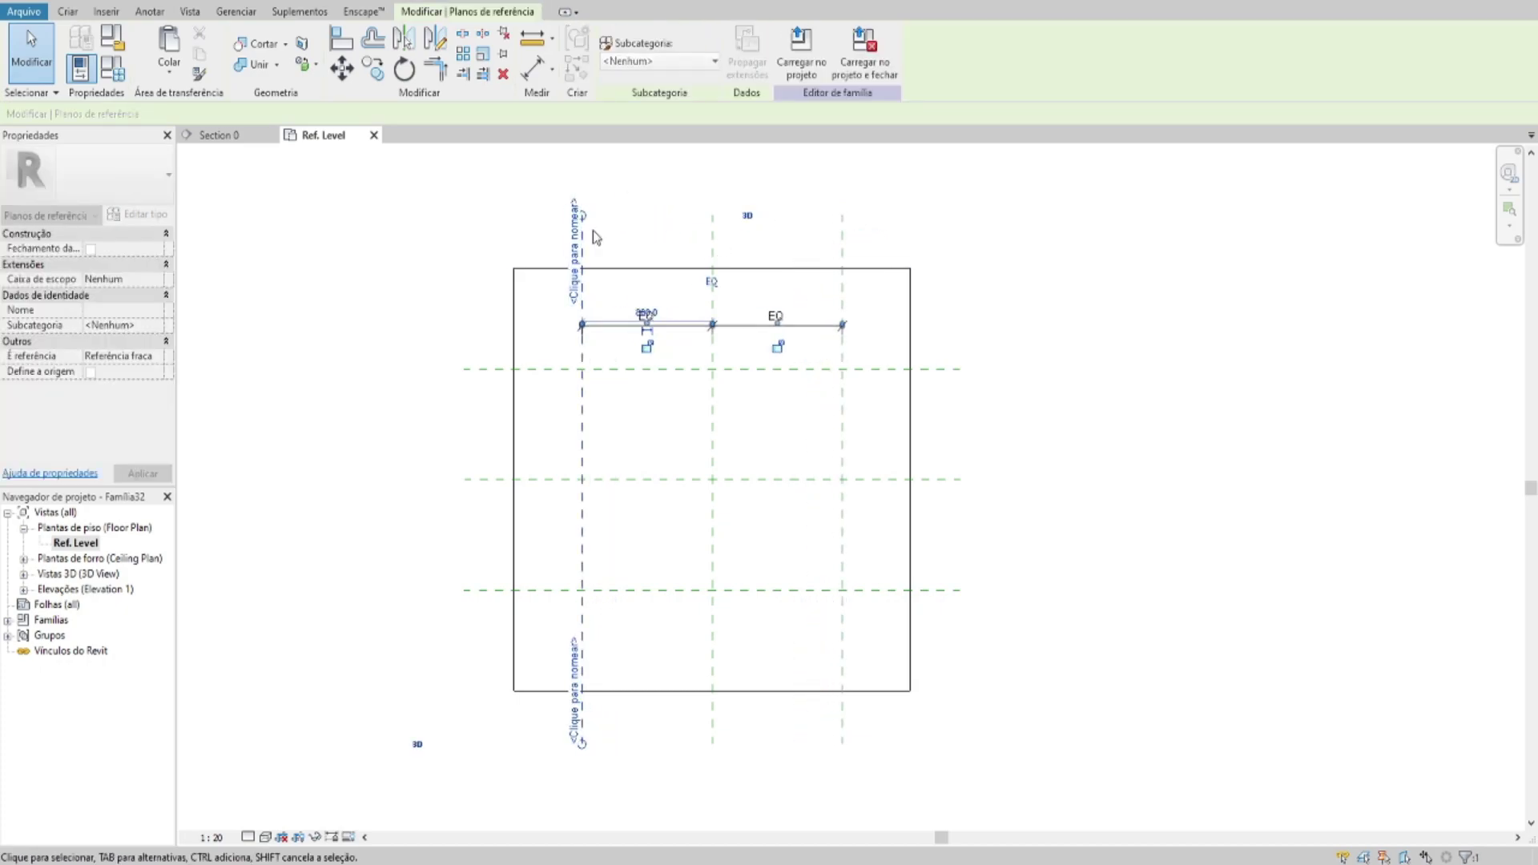
pyautogui.press('Escape')
pyautogui.moveTo(842, 320); pyautogui.dragTo(793, 321)
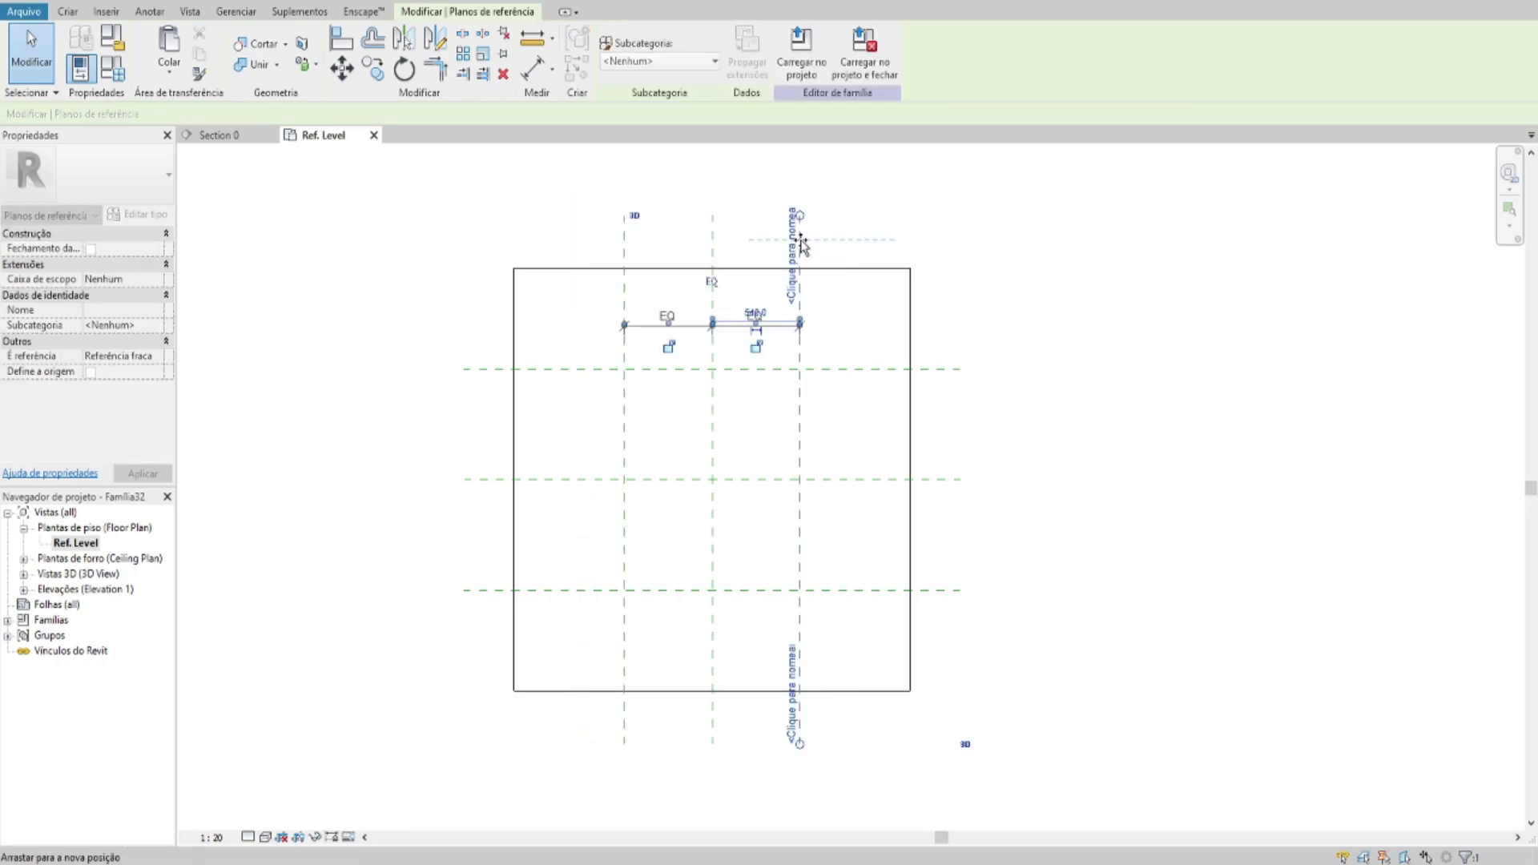
pyautogui.click(416, 276)
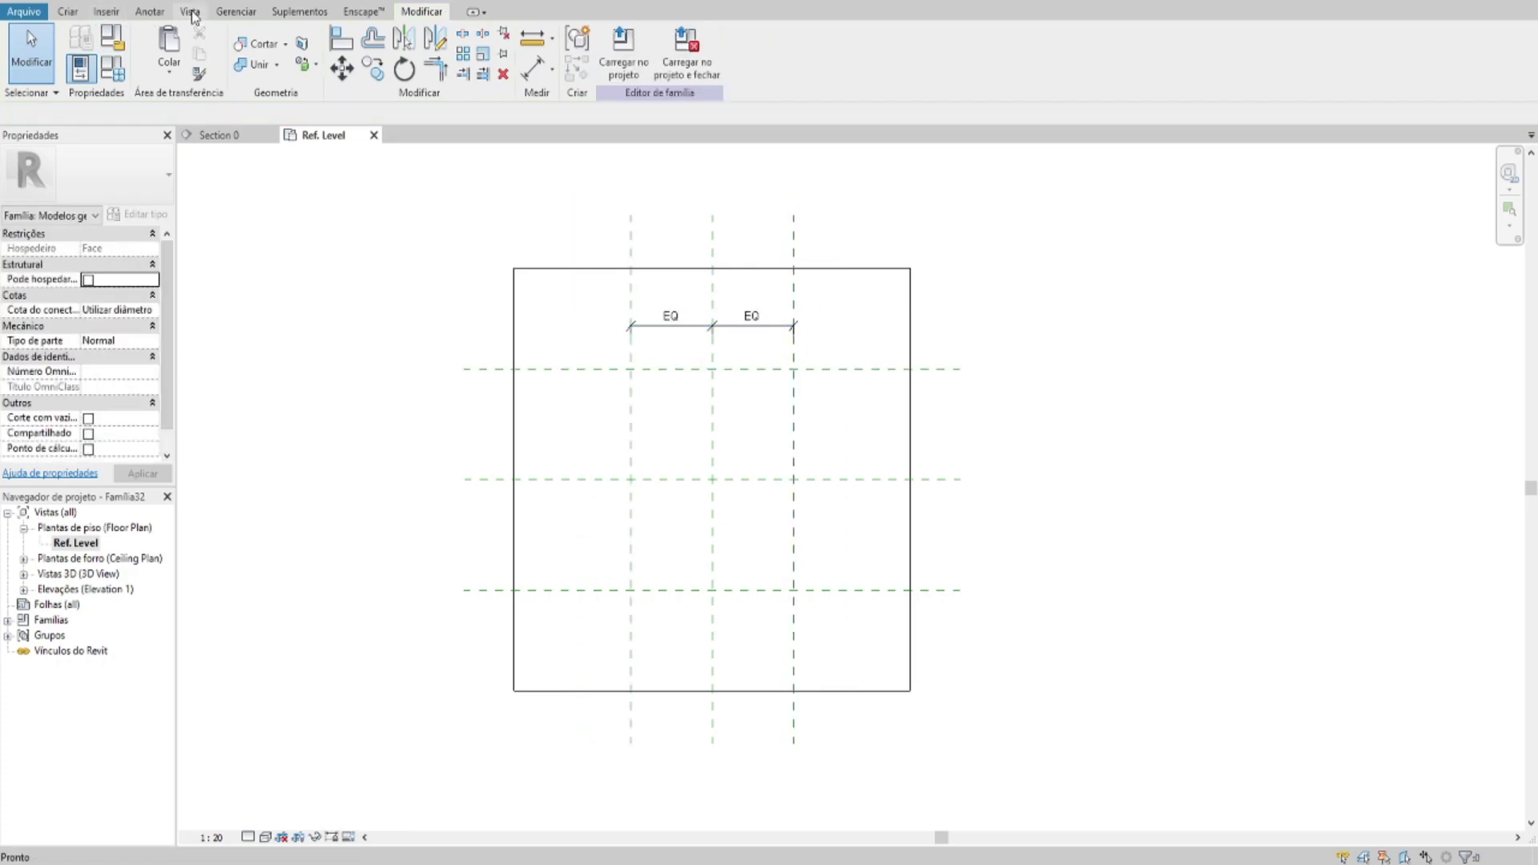
# - Dimension the top, middle and bottom horizontal reference planes and toggle them to EQ
pyautogui.click(149, 11)
pyautogui.click(80, 44)
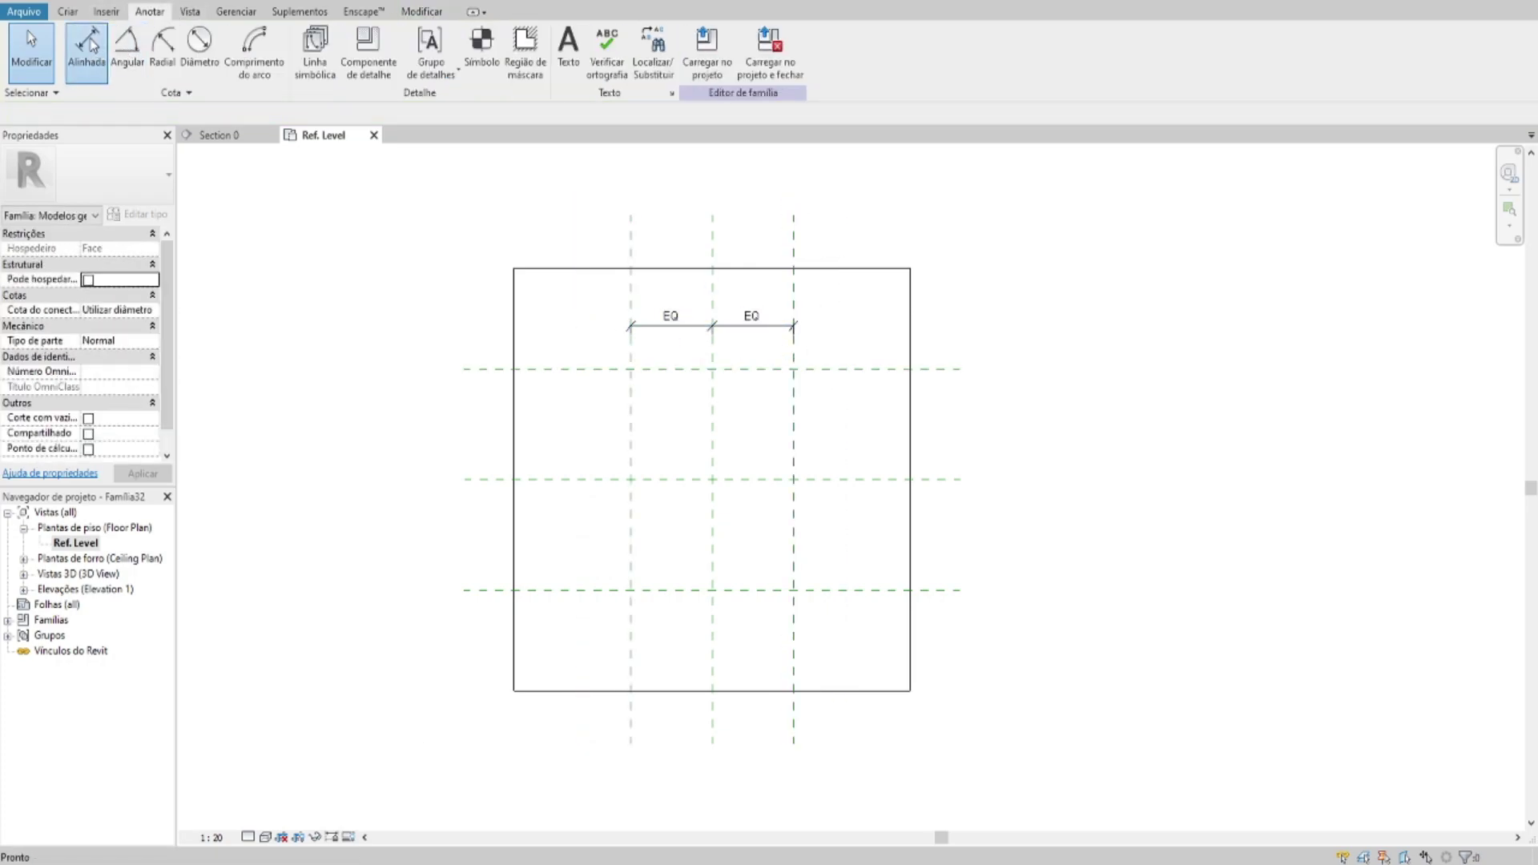
pyautogui.click(825, 369)
pyautogui.click(833, 479)
pyautogui.click(853, 590)
pyautogui.click(857, 552)
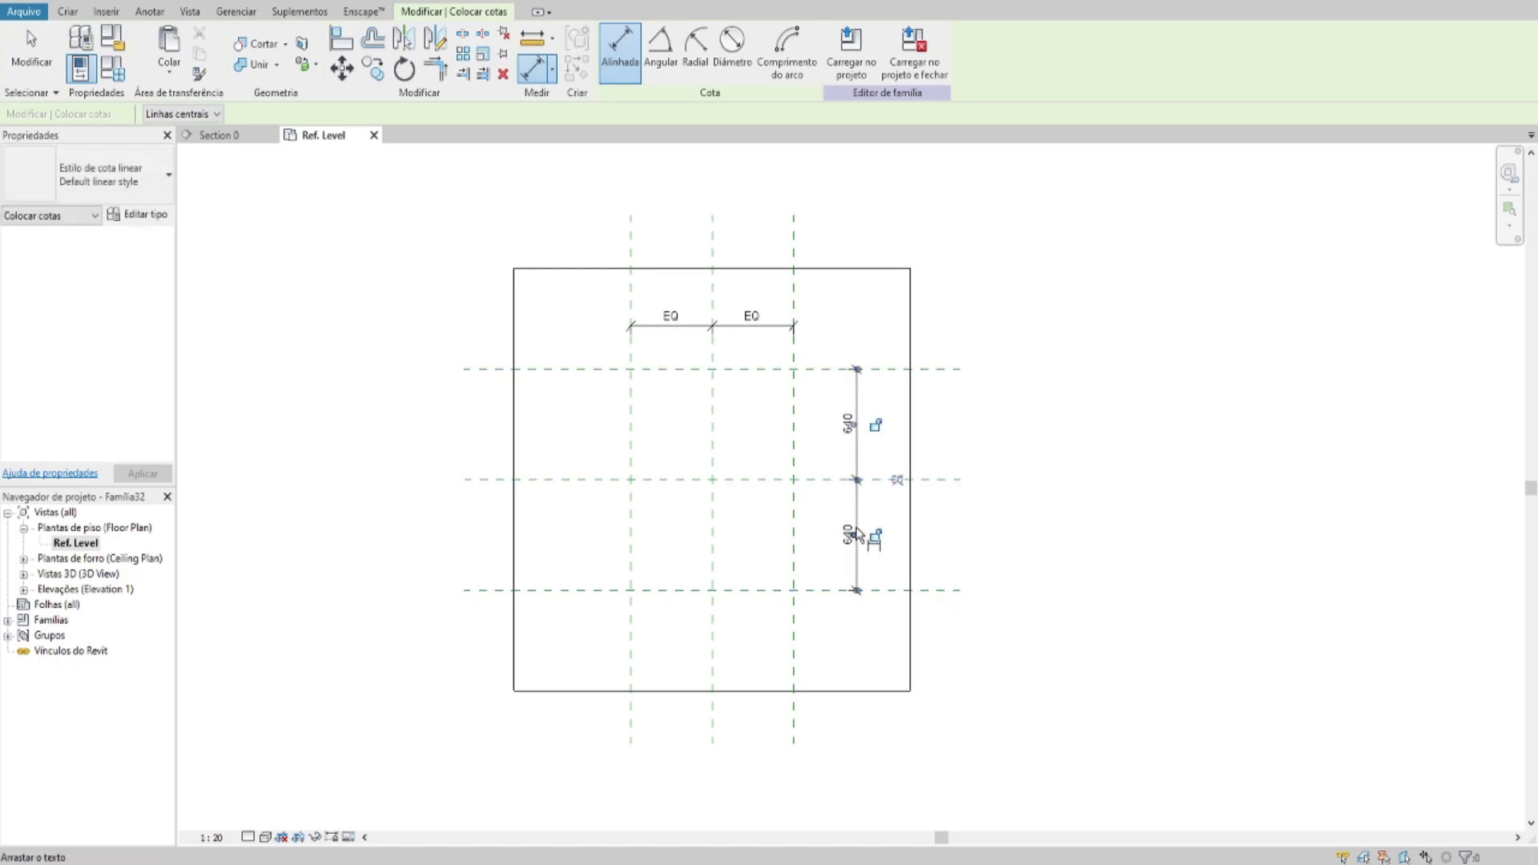
pyautogui.click(915, 472)
pyautogui.press('Escape')
pyautogui.press('Escape')
pyautogui.click(923, 373)
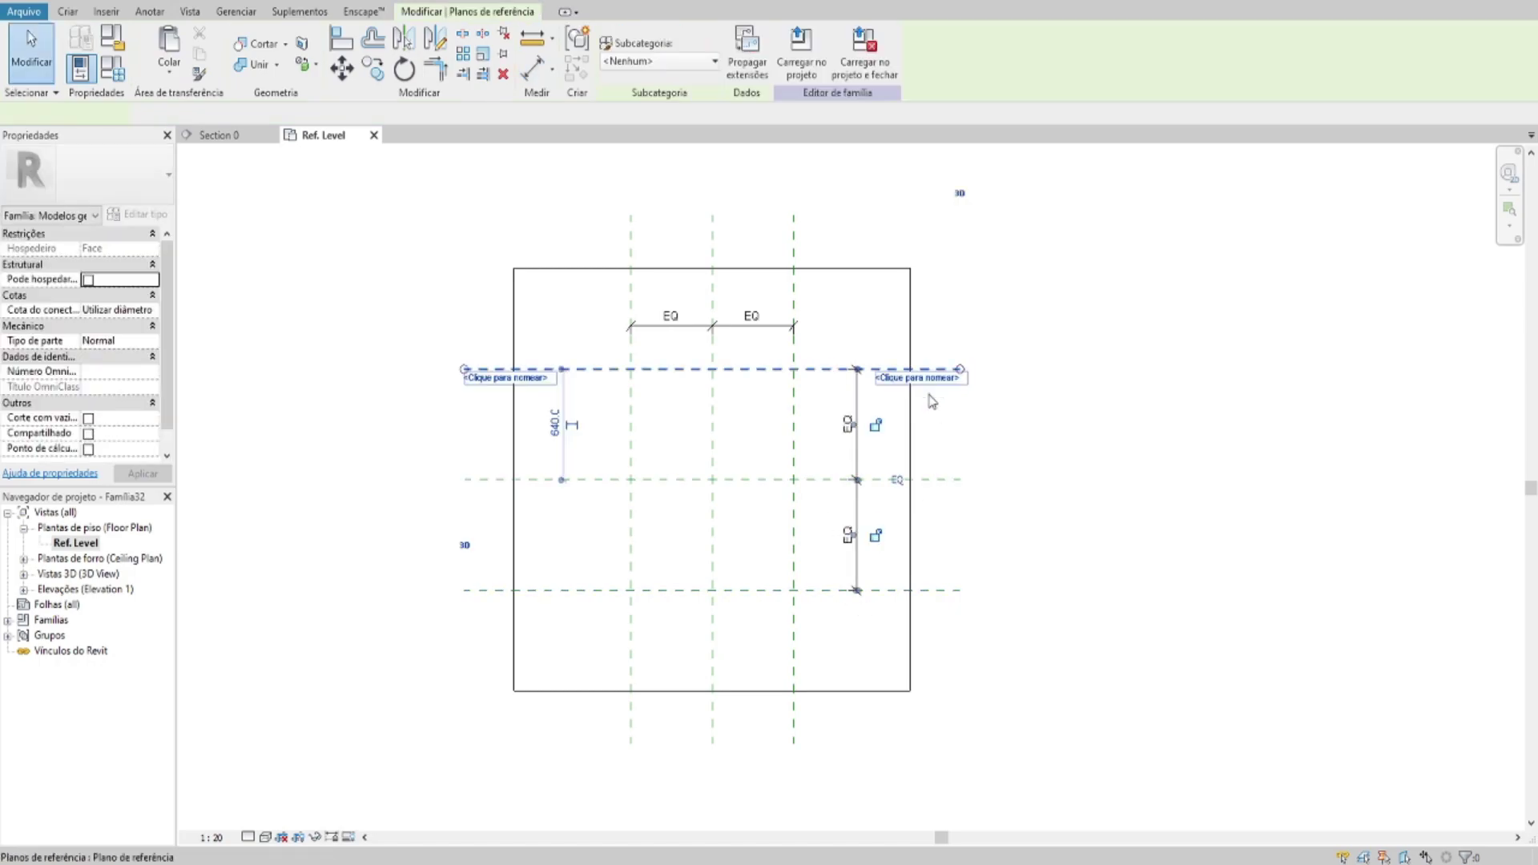
pyautogui.press('Escape')
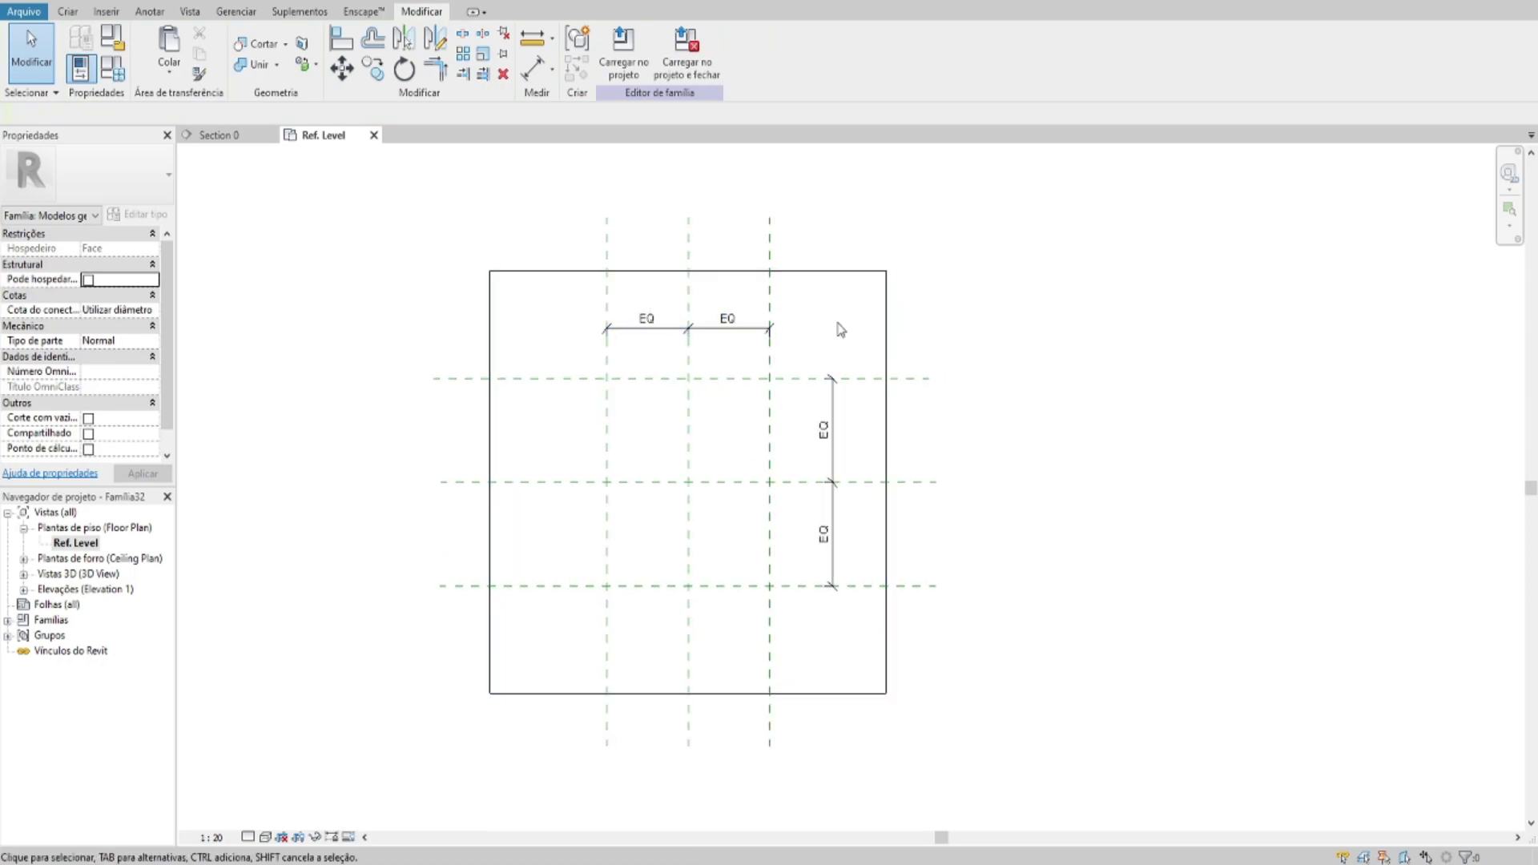
pyautogui.moveTo(841, 327); pyautogui.dragTo(858, 335, button='middle')
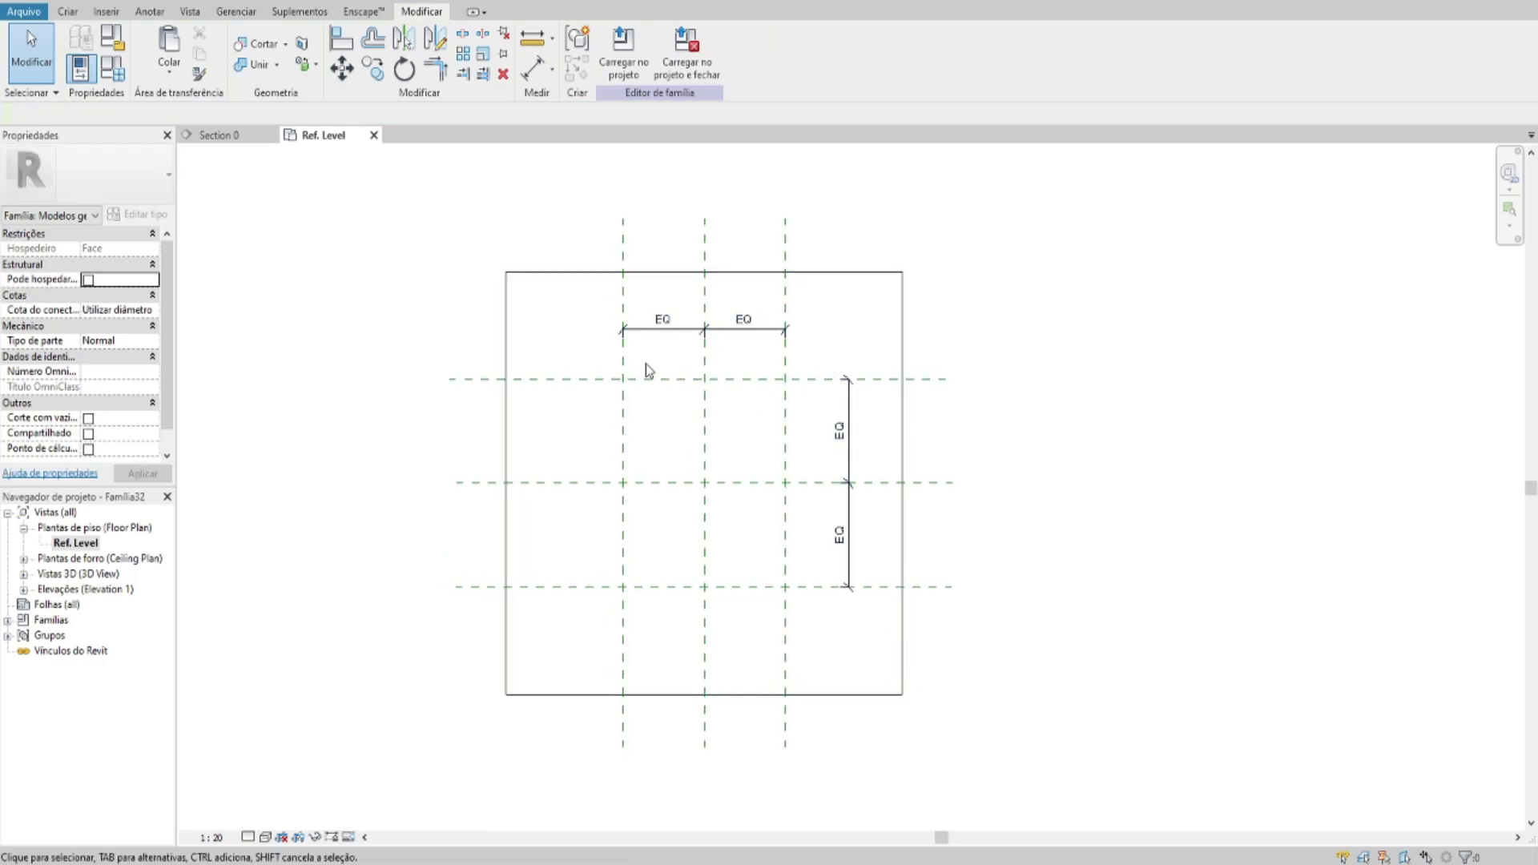
pyautogui.moveTo(573, 368); pyautogui.dragTo(580, 367, button='middle')
# - Add overall aligned dimensions: 1000 between the outer vertical planes, 1200 between the outer horizontal planes
pyautogui.click(150, 11)
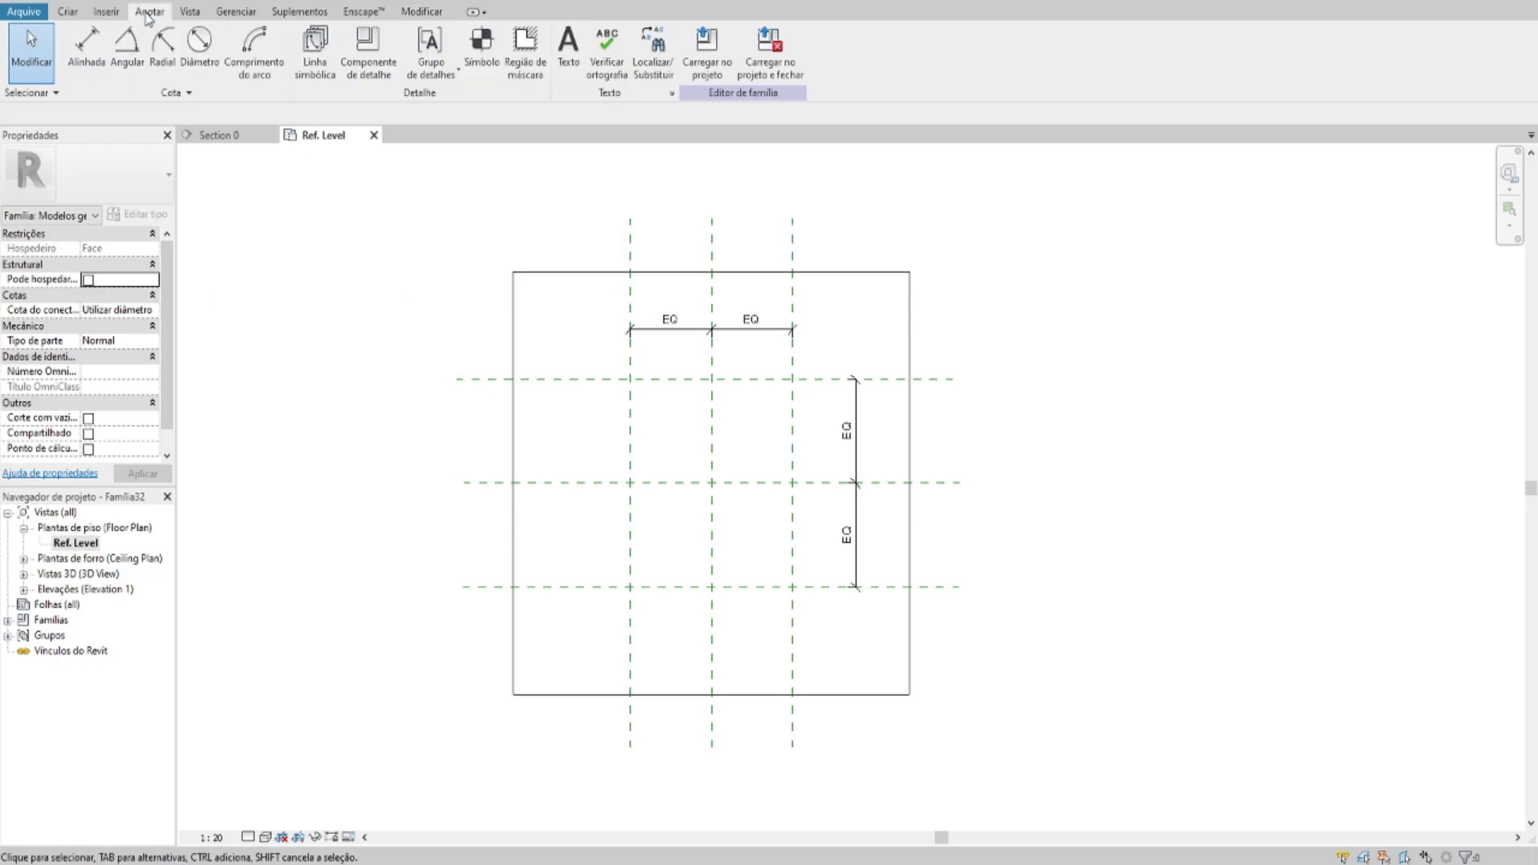
pyautogui.click(86, 48)
pyautogui.click(629, 296)
pyautogui.click(792, 297)
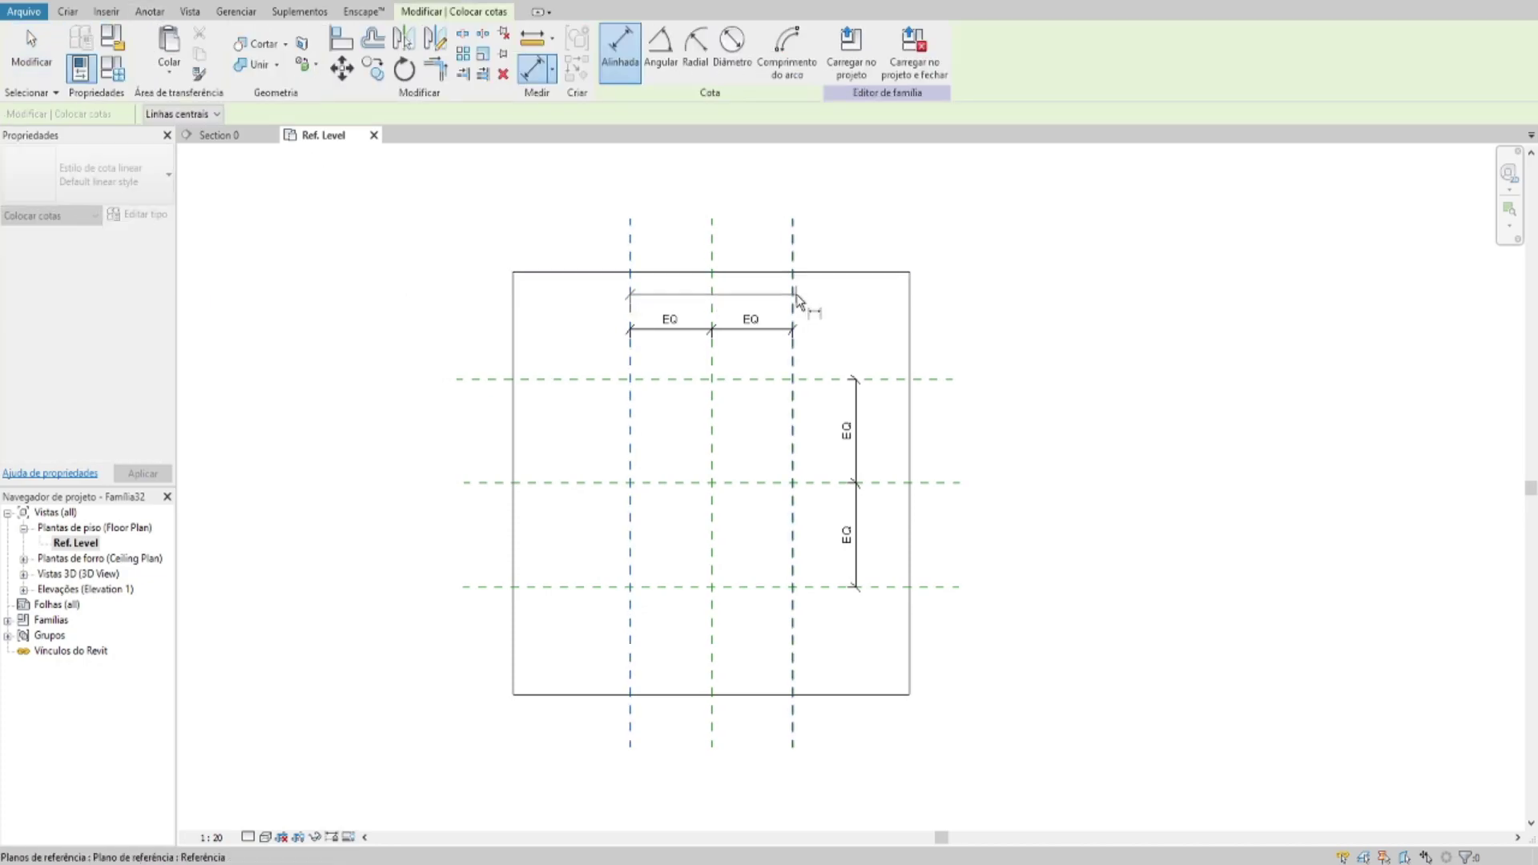
pyautogui.click(838, 295)
pyautogui.click(882, 379)
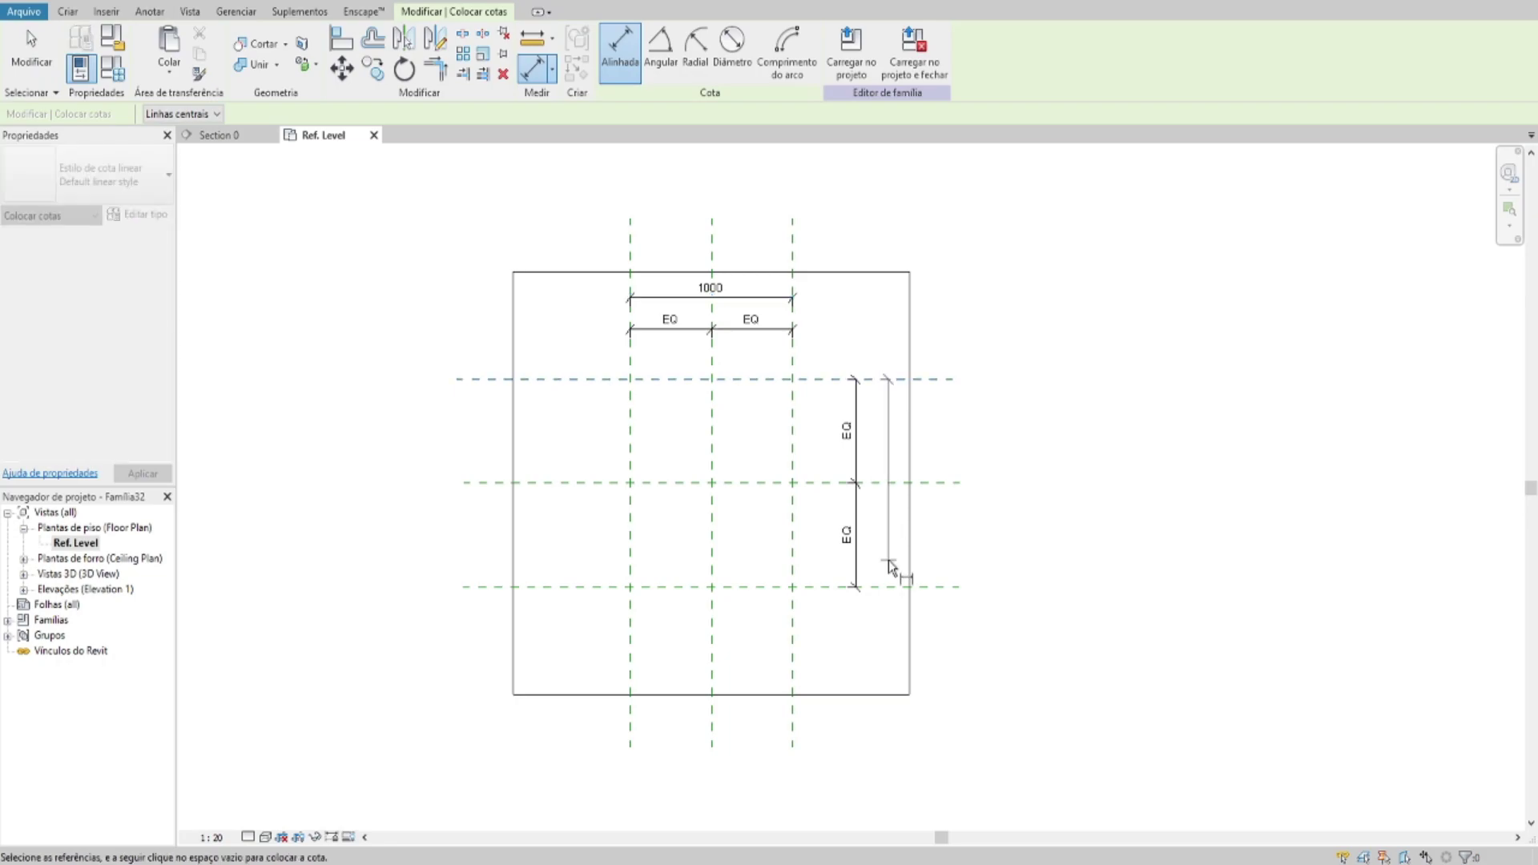
pyautogui.click(885, 588)
pyautogui.click(890, 544)
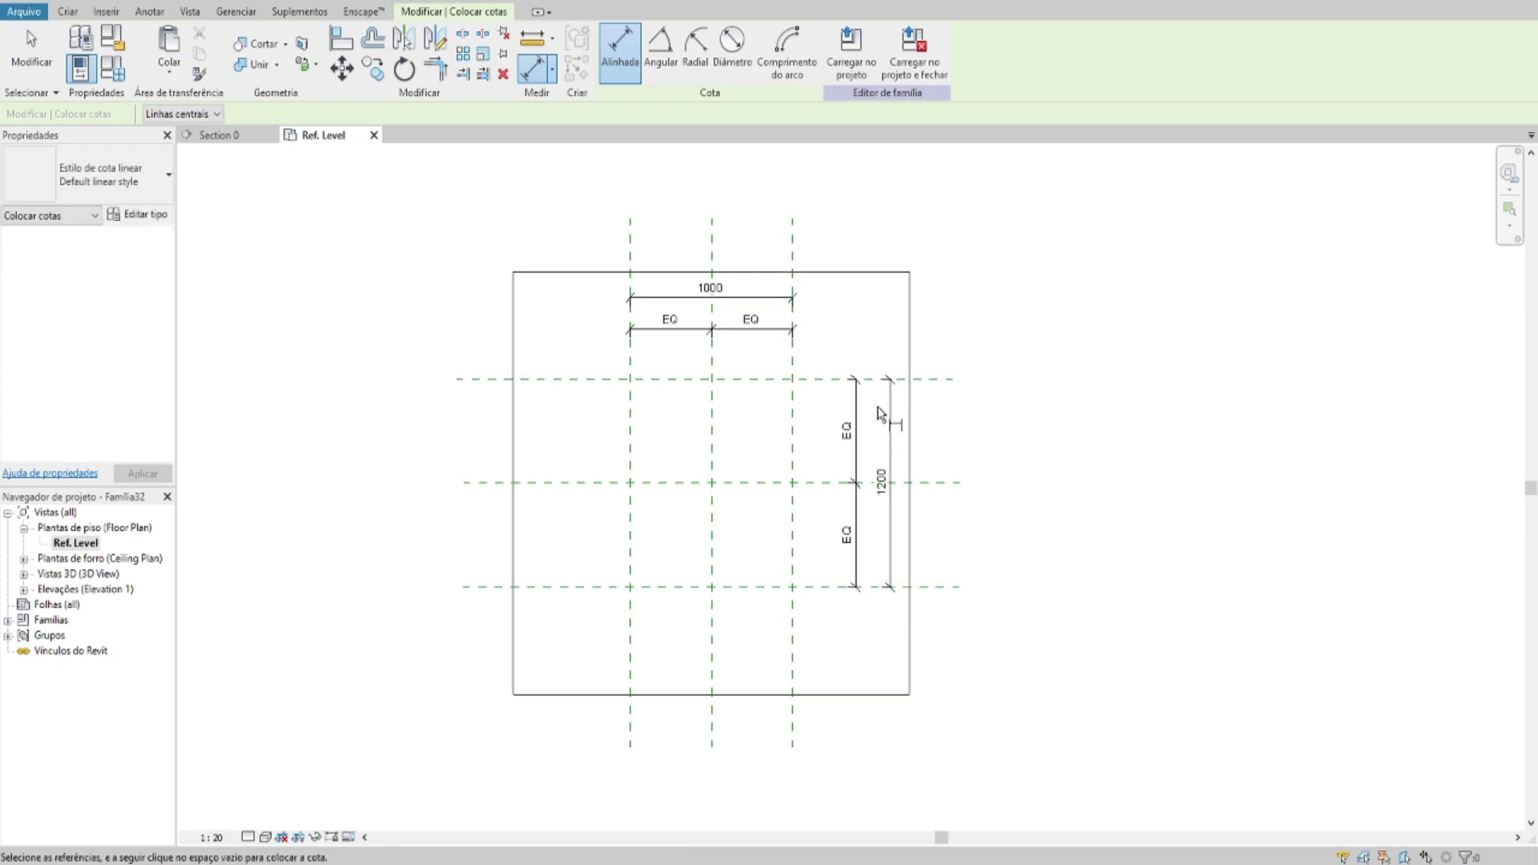
pyautogui.press('Escape')
# - Select the 1000 overall width dimension
pyautogui.click(721, 296)
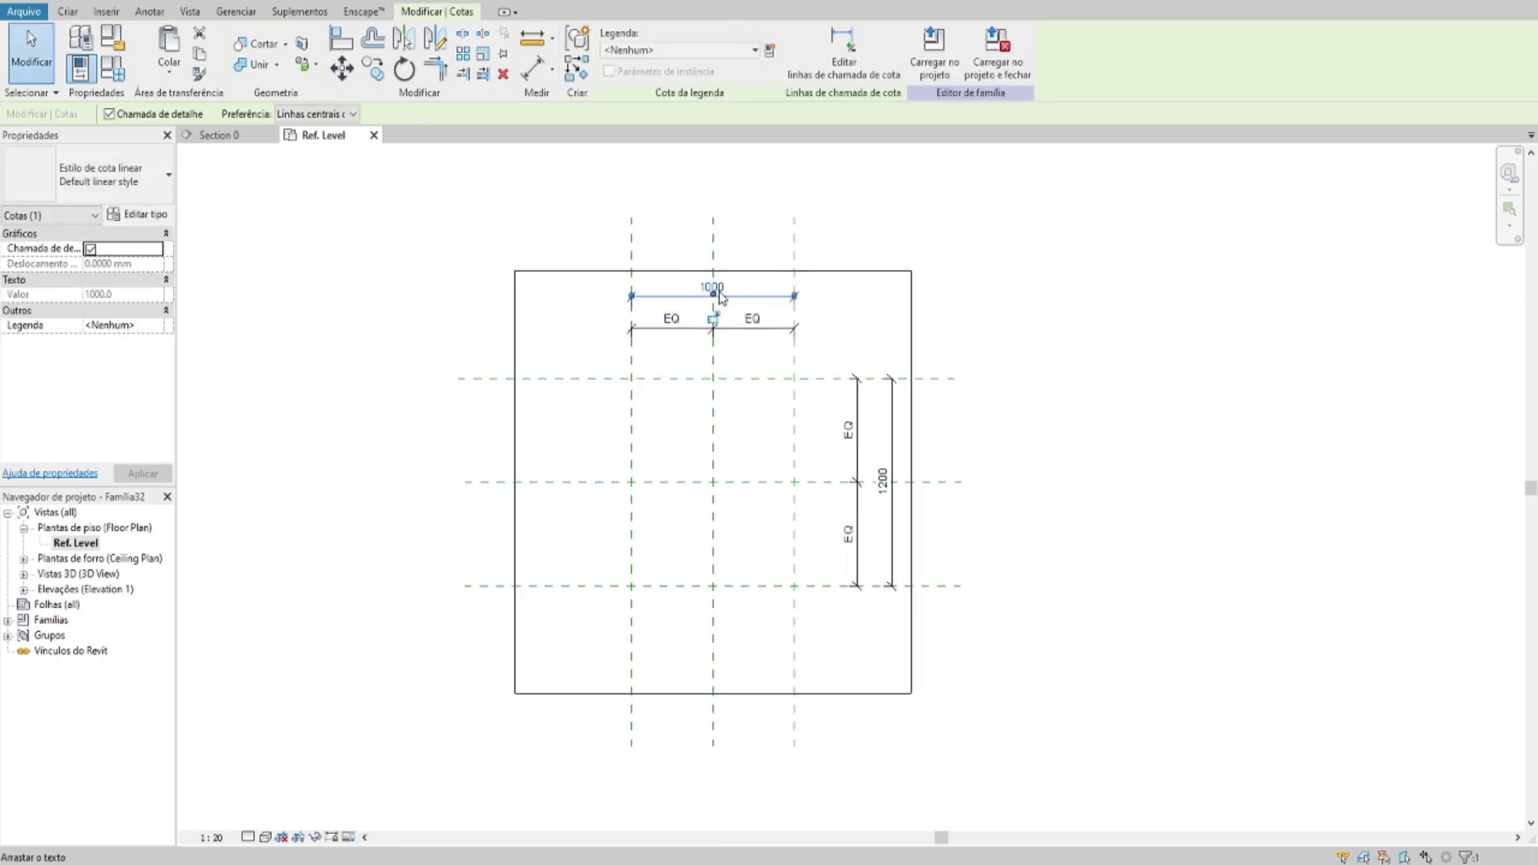
pyautogui.press('Escape')
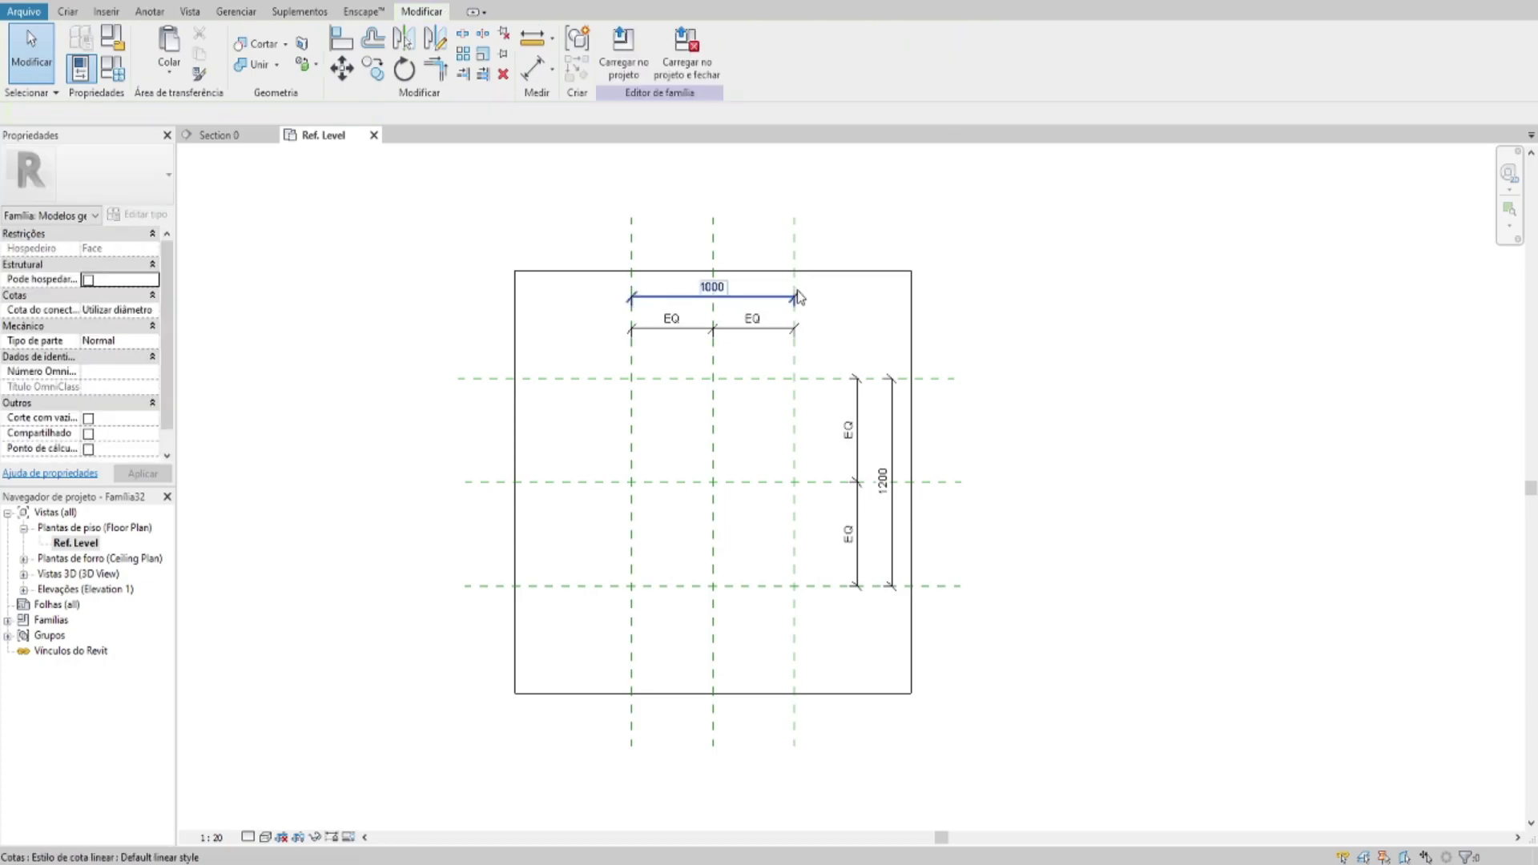
pyautogui.moveTo(731, 302); pyautogui.dragTo(756, 306, button='middle')
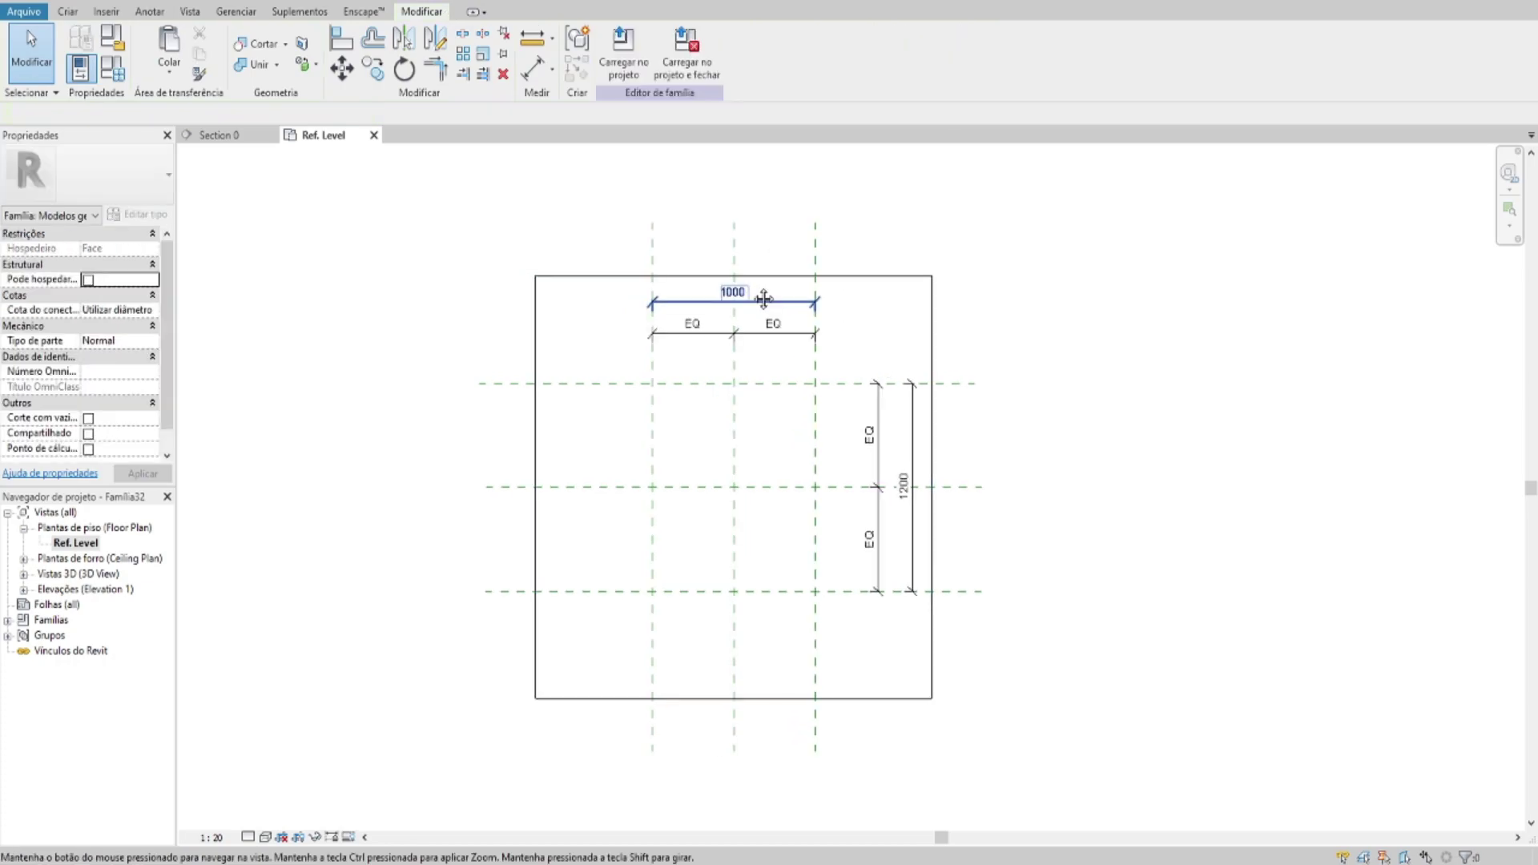
pyautogui.click(758, 312)
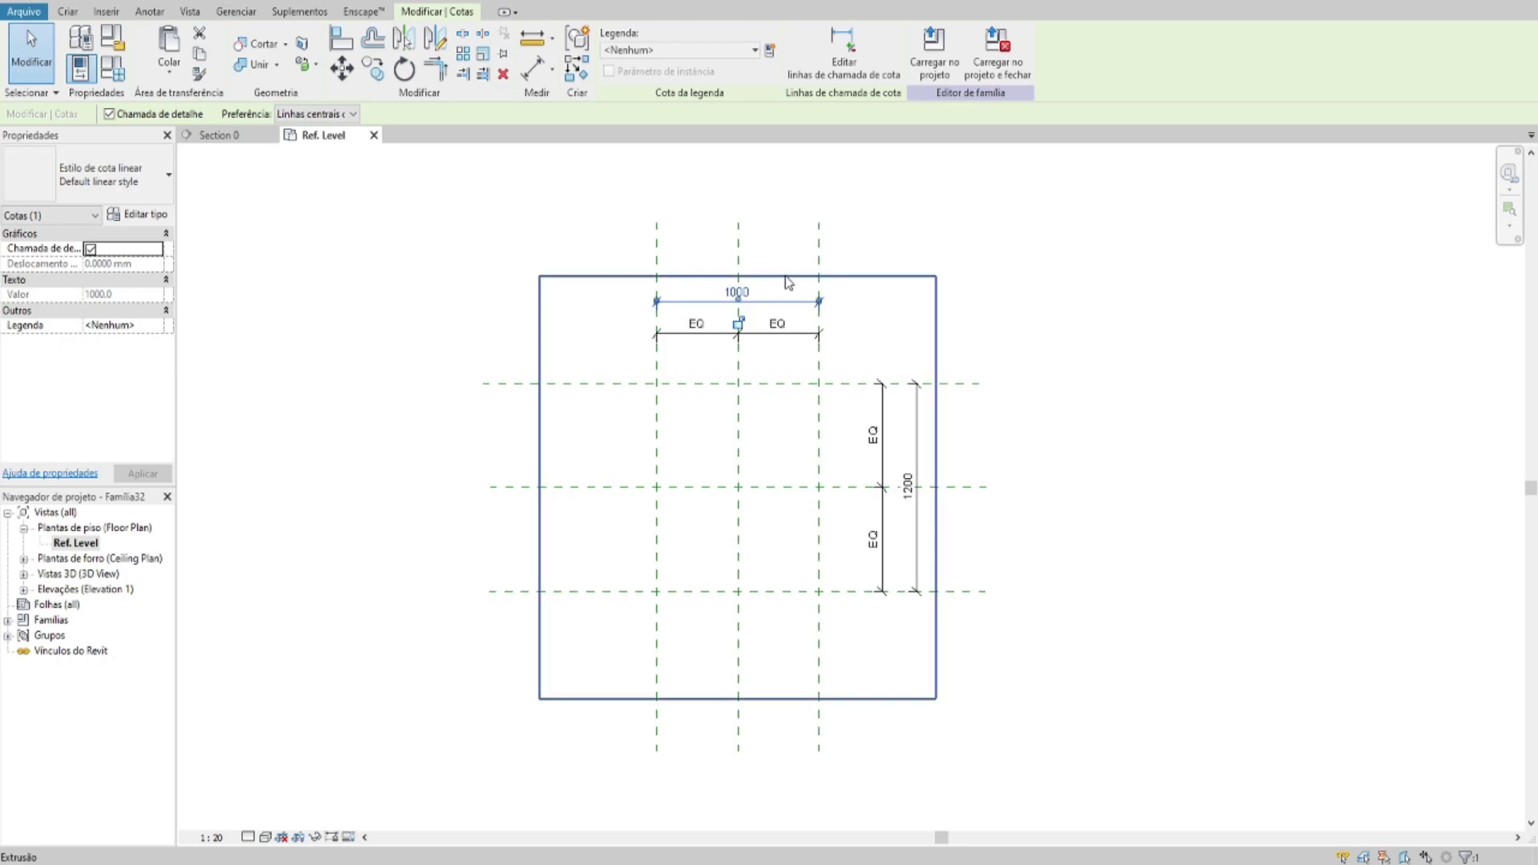
pyautogui.click(755, 302)
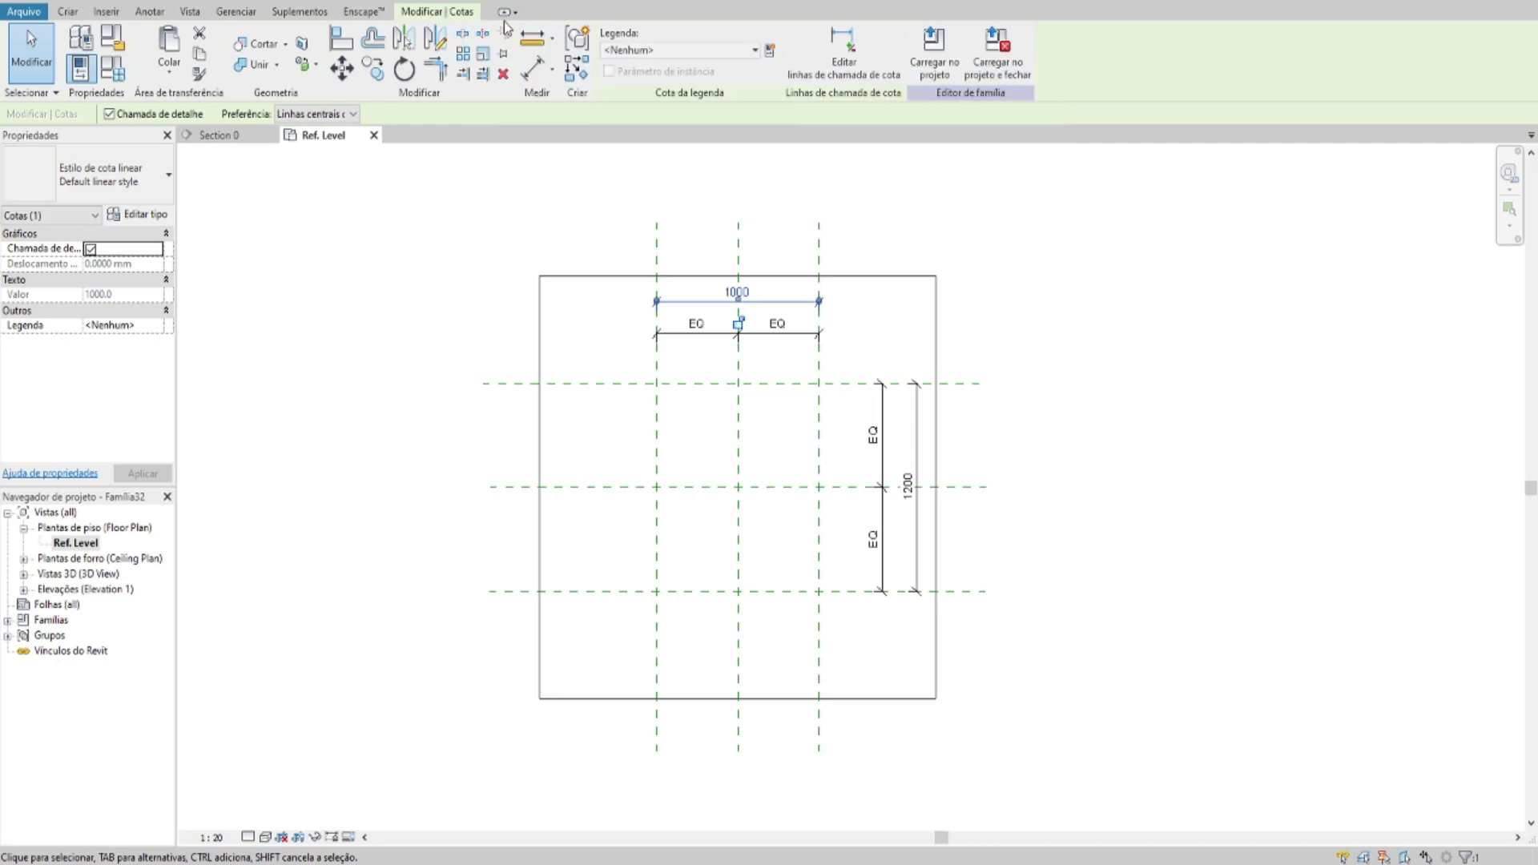
# - Label the 1000 width dimension with a new LARGURA instance parameter
pyautogui.click(815, 171)
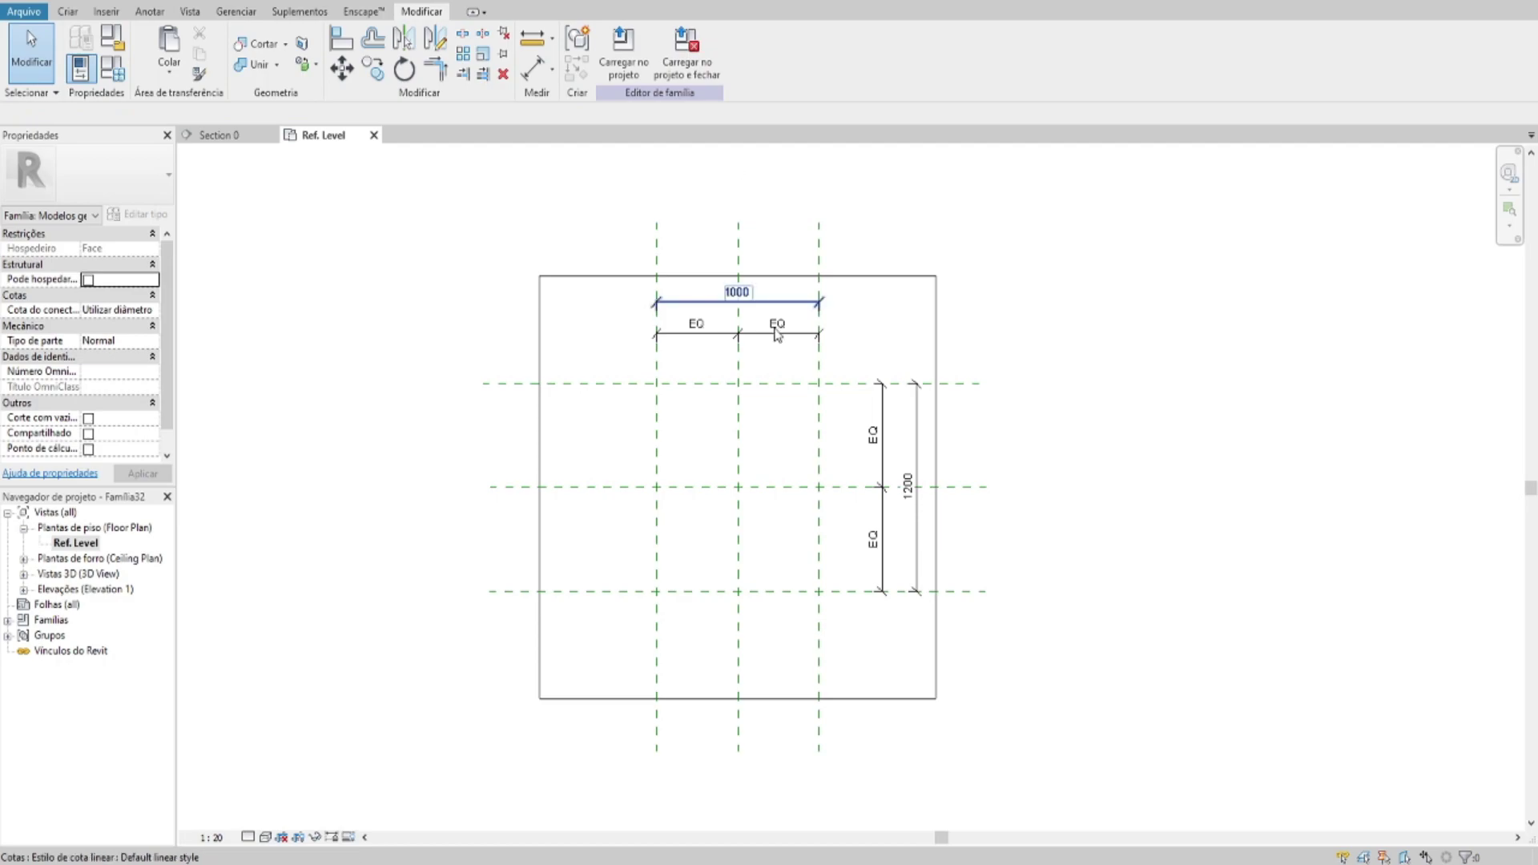
pyautogui.click(786, 302)
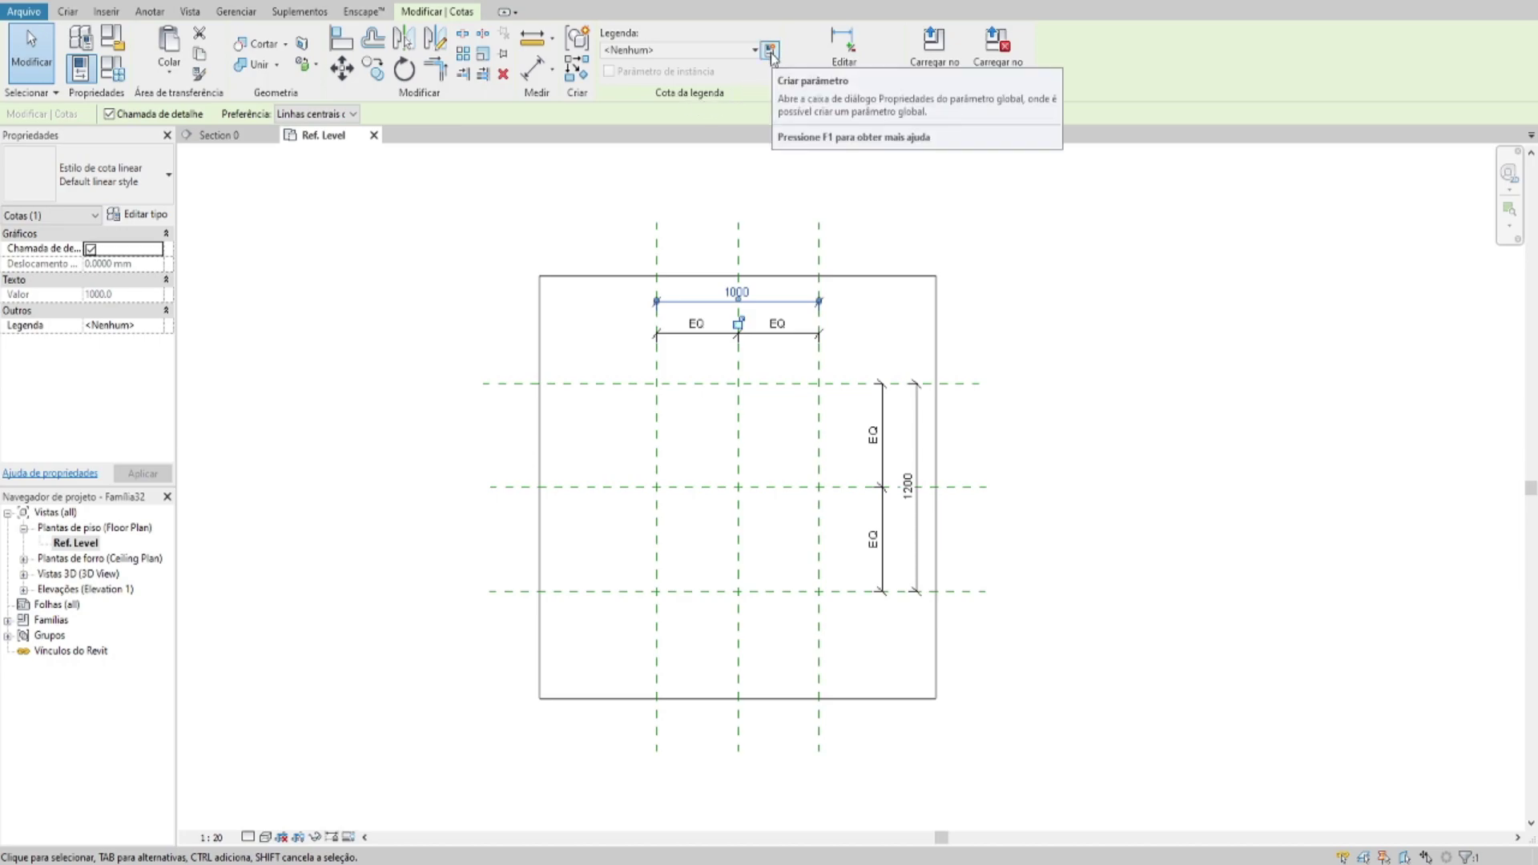
pyautogui.click(771, 52)
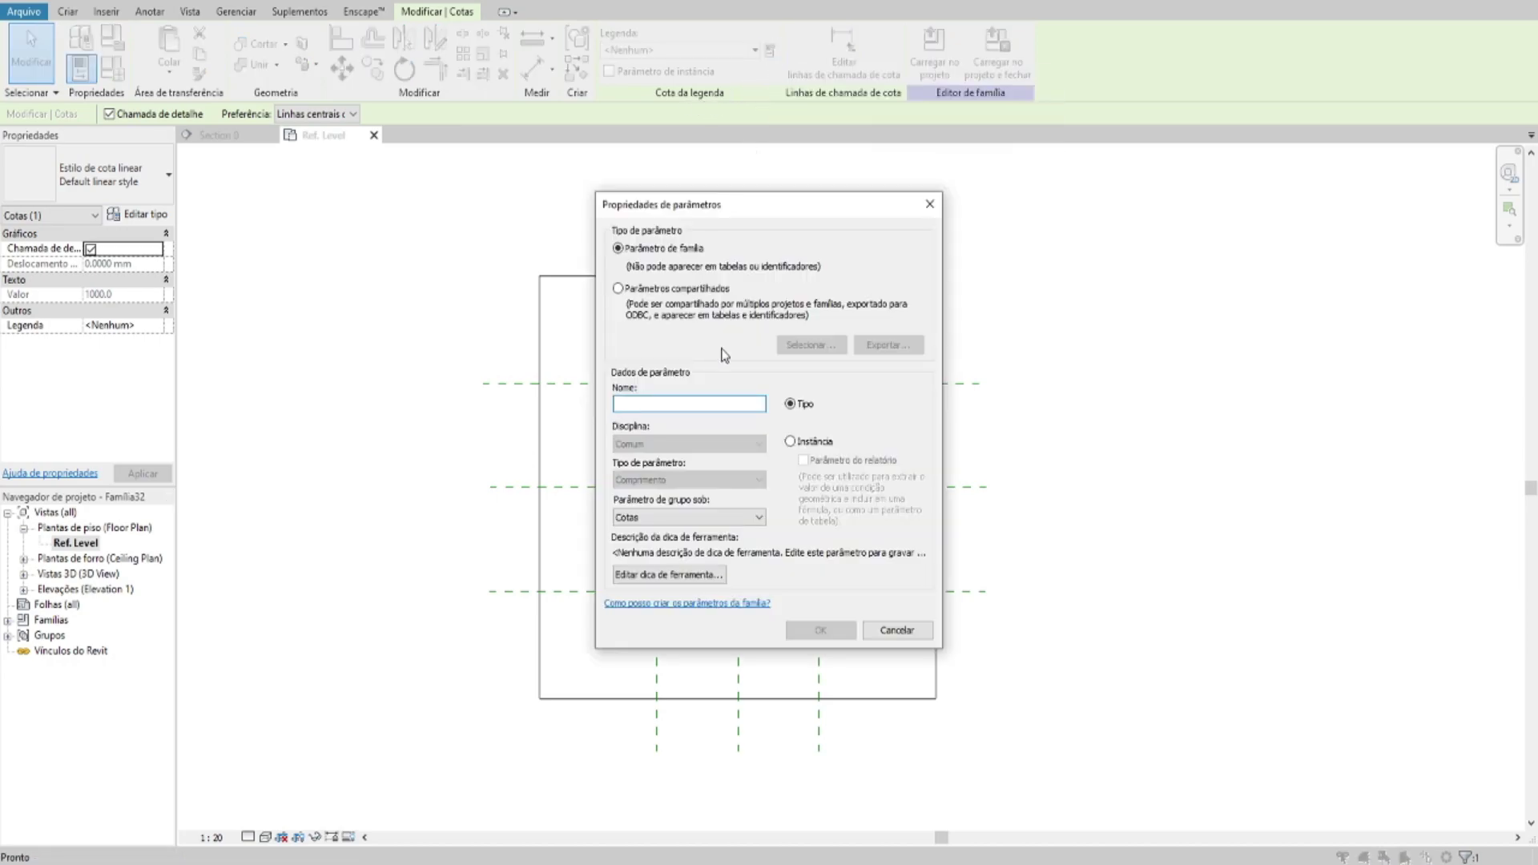
pyautogui.click(790, 442)
pyautogui.write('LARGURA')
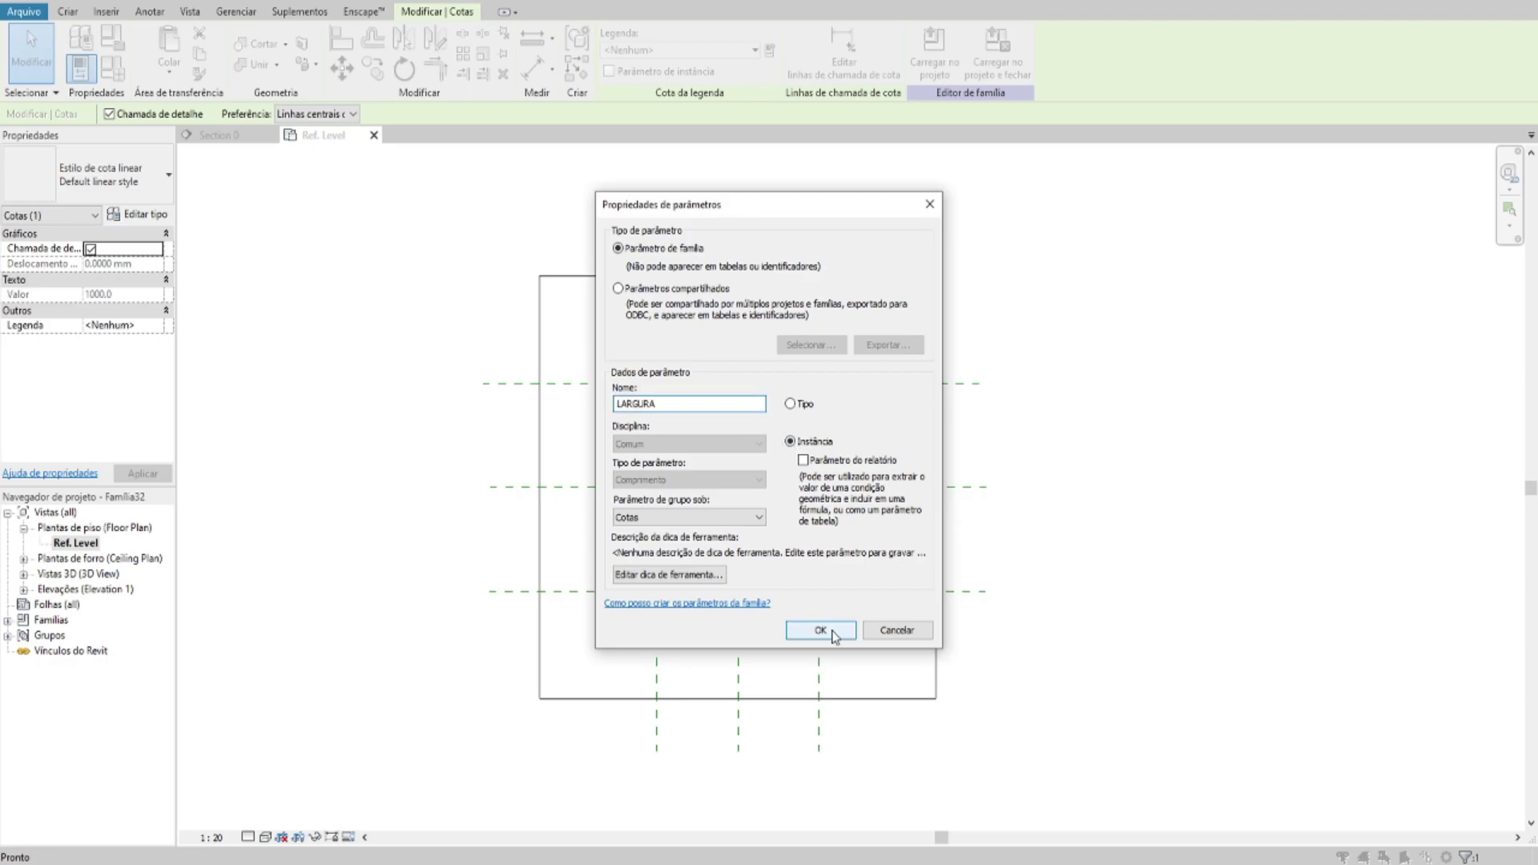
pyautogui.click(820, 631)
pyautogui.click(1025, 449)
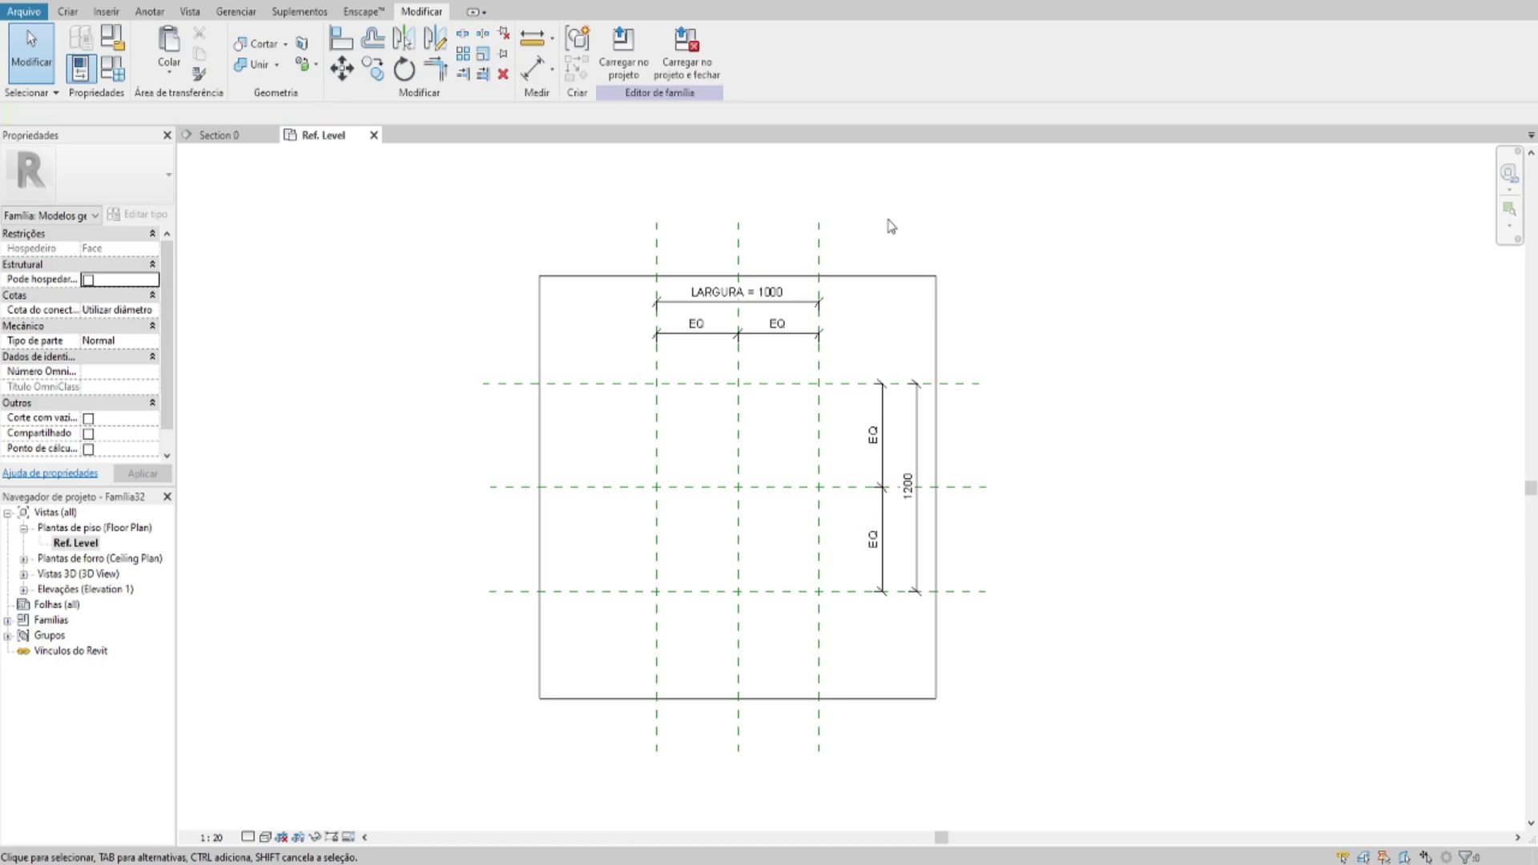
# - Drag the left reference plane outward so LARGURA reads 1240
pyautogui.click(656, 228)
pyautogui.moveTo(620, 238); pyautogui.dragTo(602, 238)
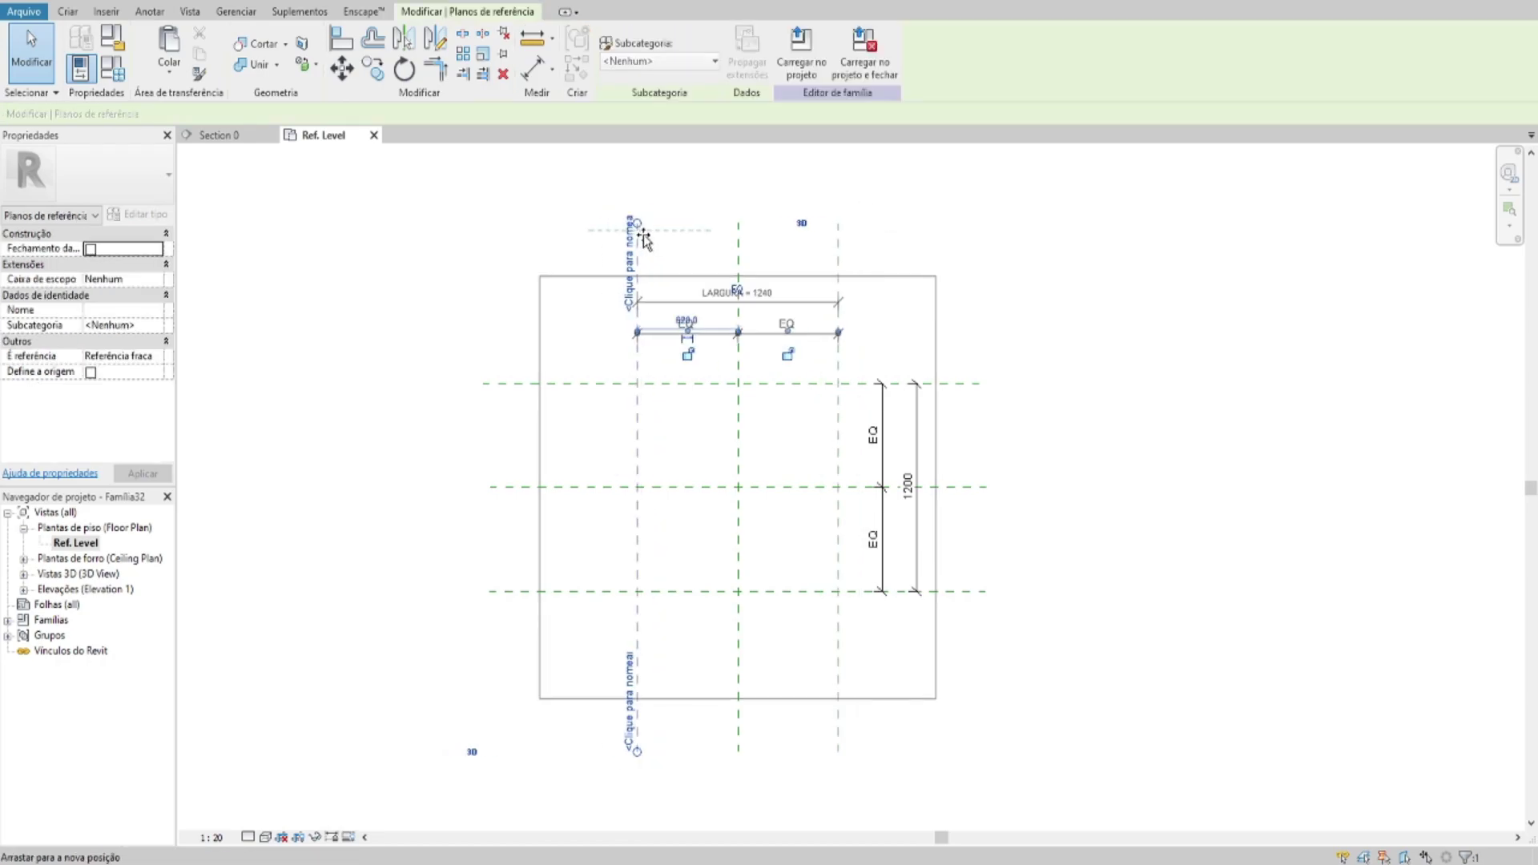
pyautogui.click(761, 303)
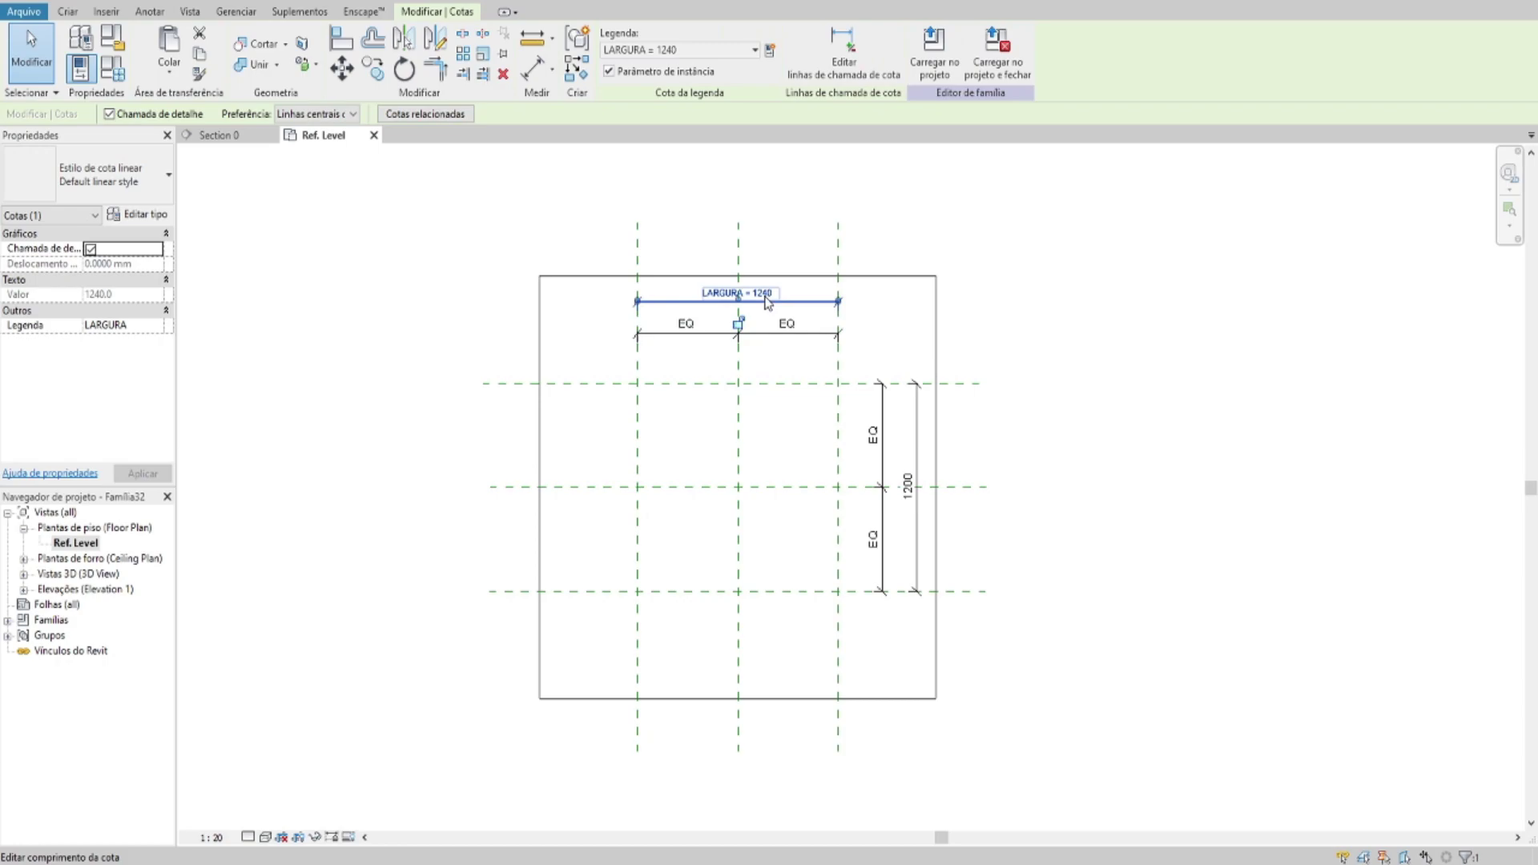
pyautogui.click(617, 220)
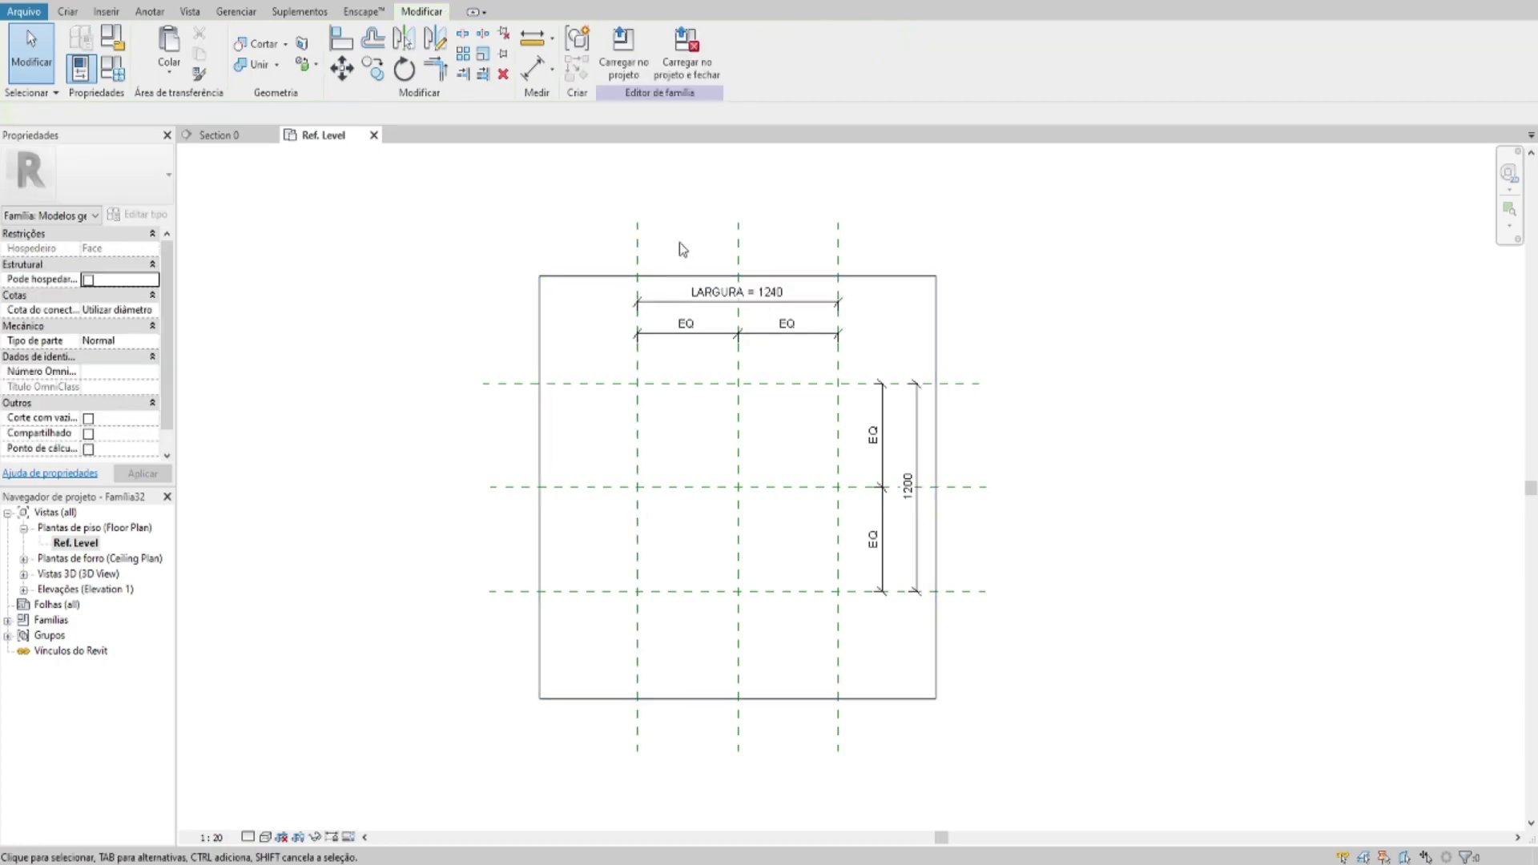
# - Change LARGURA to 500 in the Family Types dialog
pyautogui.click(118, 73)
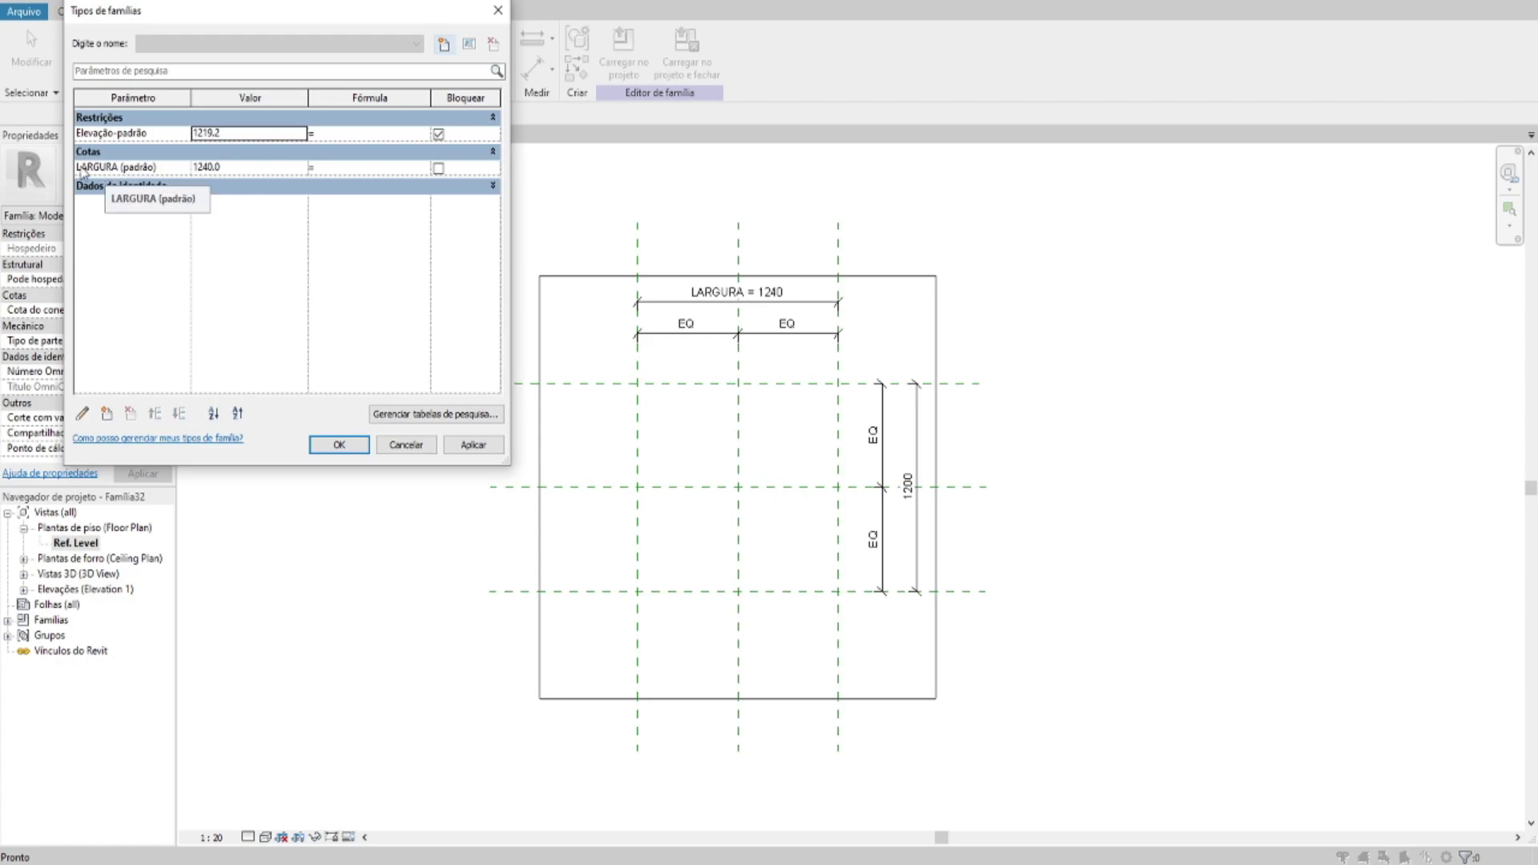
pyautogui.click(240, 169)
pyautogui.write('500')
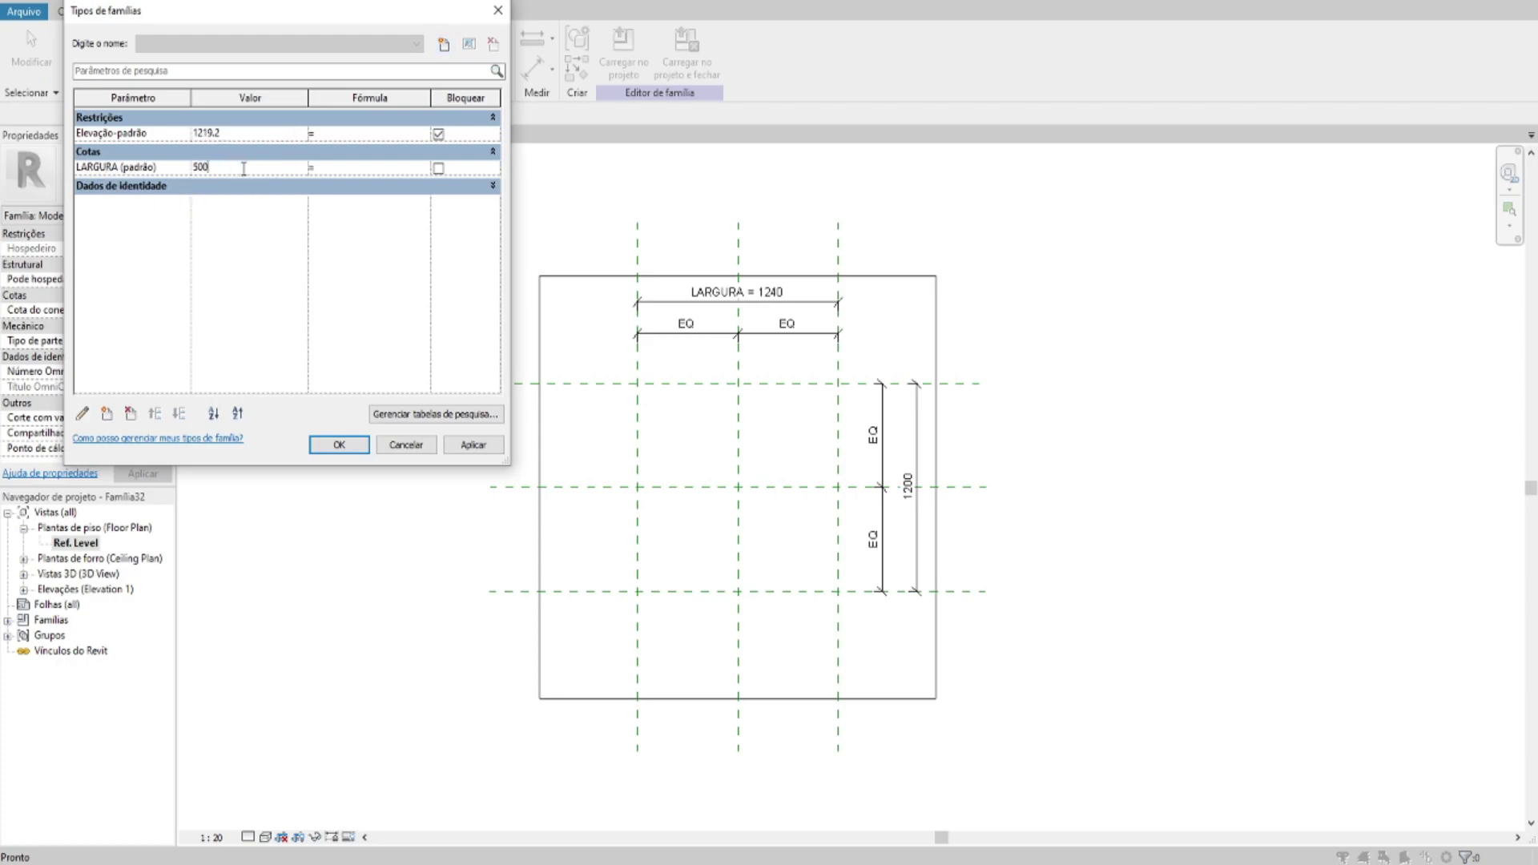
pyautogui.click(339, 445)
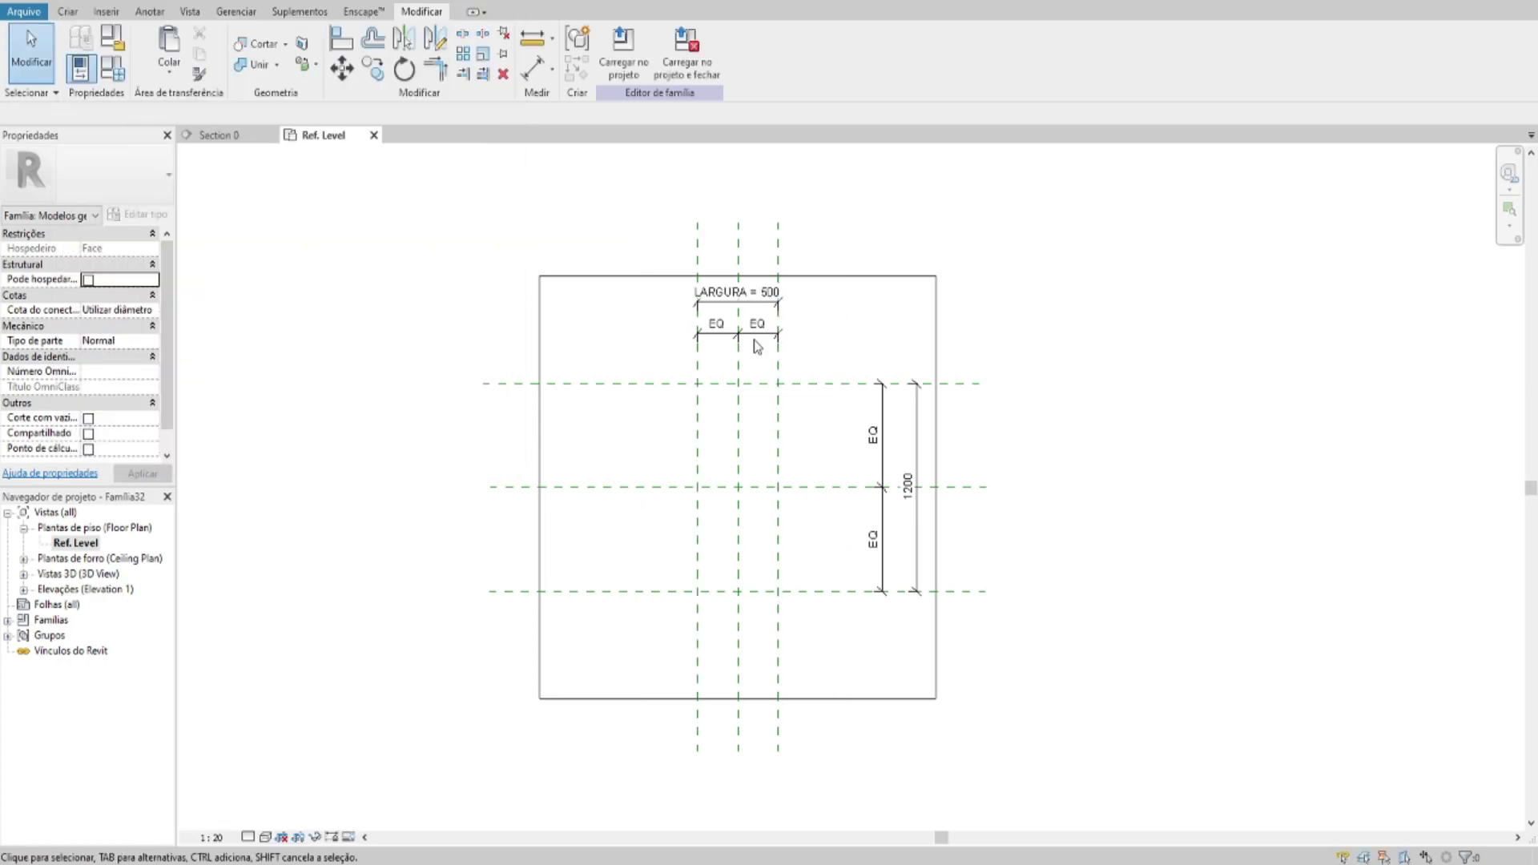
# - Label the 1200 height dimension with a new ALTURA instance parameter
pyautogui.click(919, 407)
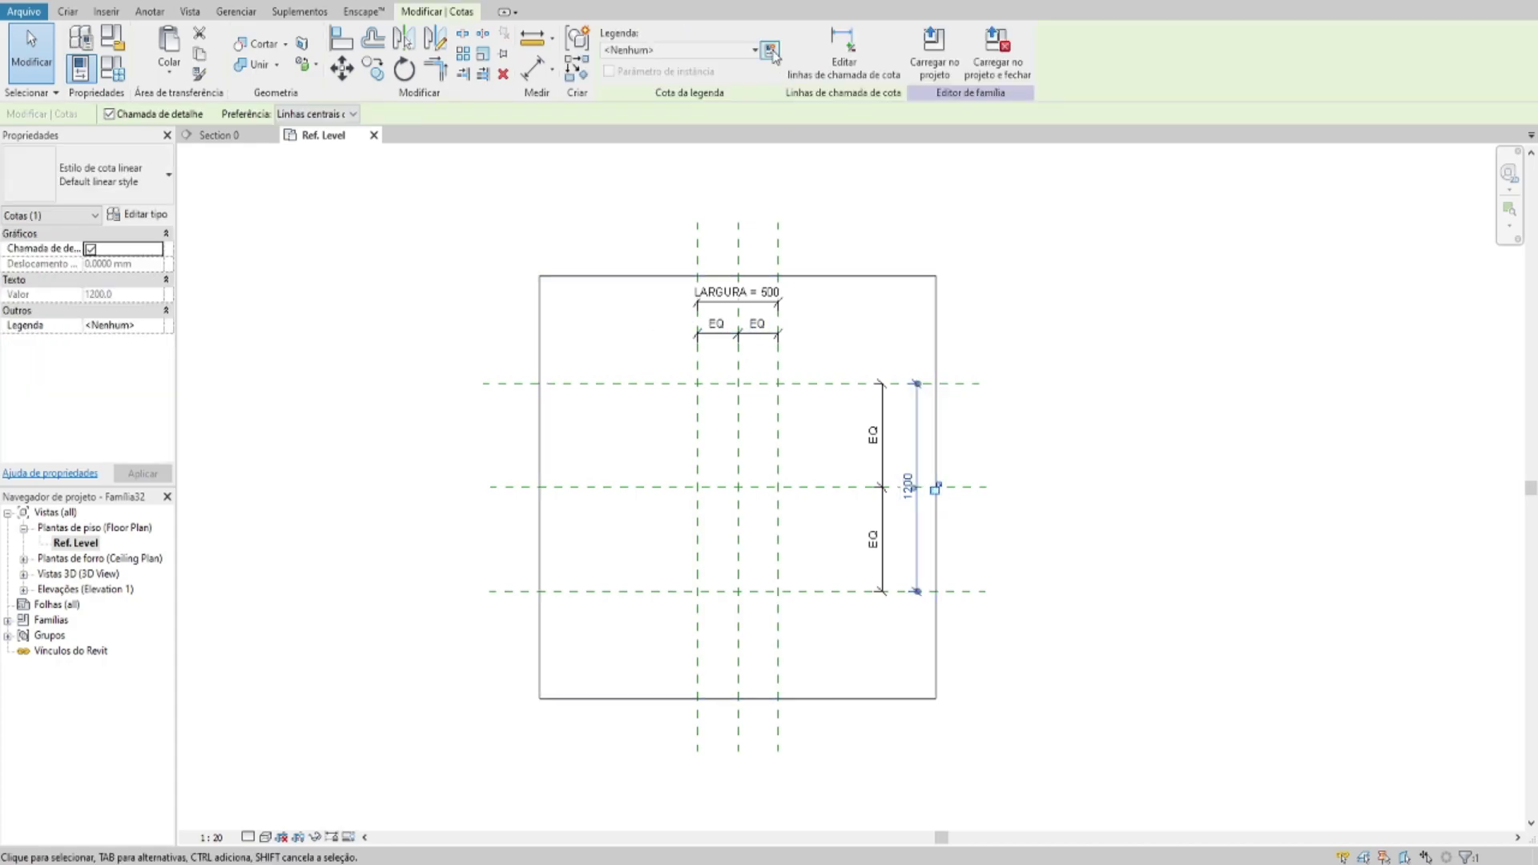
pyautogui.click(771, 51)
pyautogui.click(793, 443)
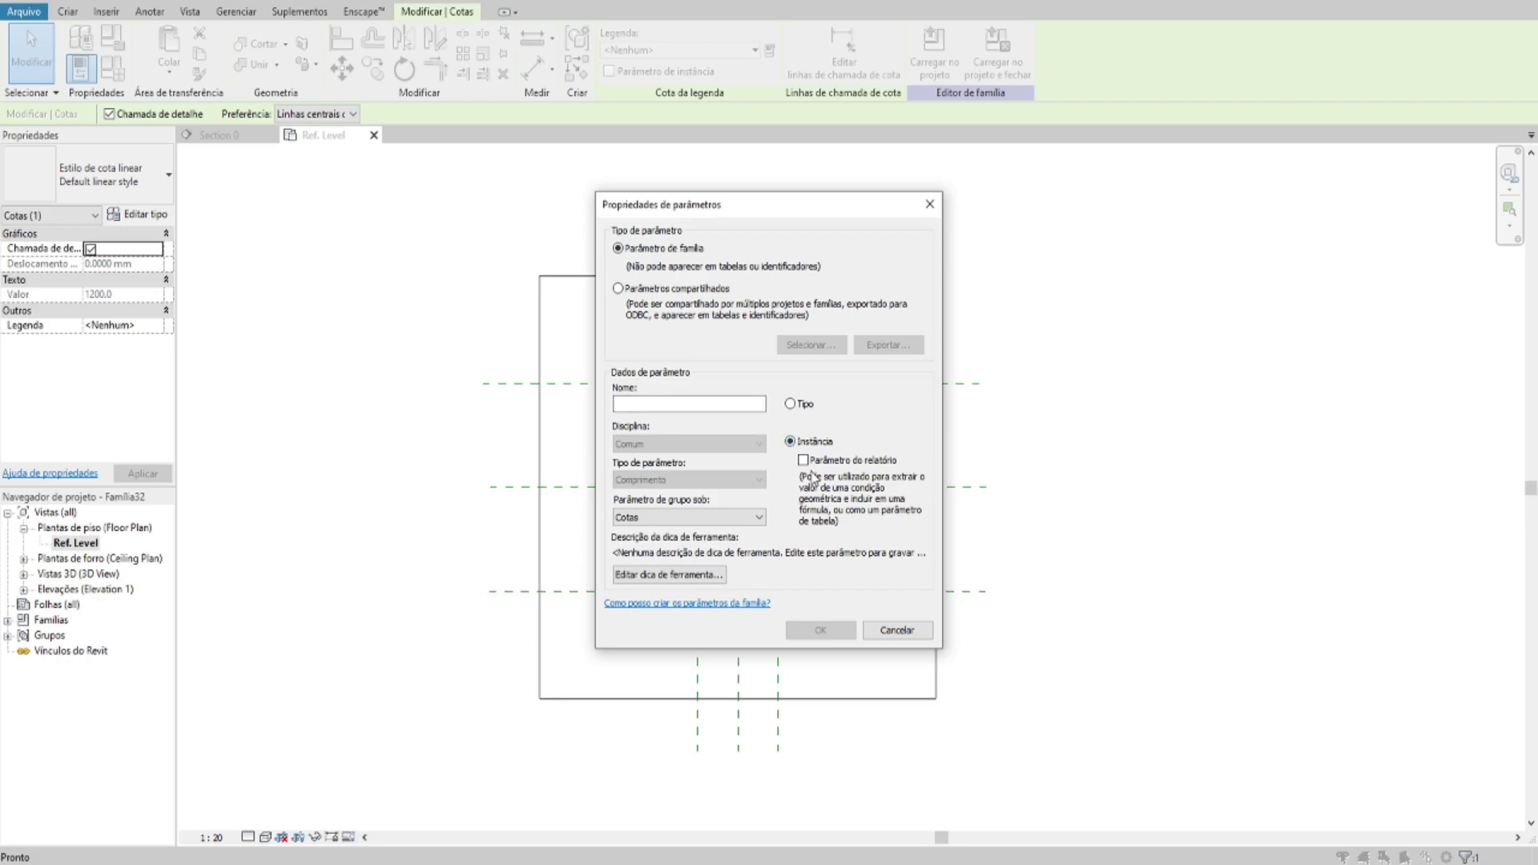
pyautogui.click(663, 406)
pyautogui.write('ALTURA')
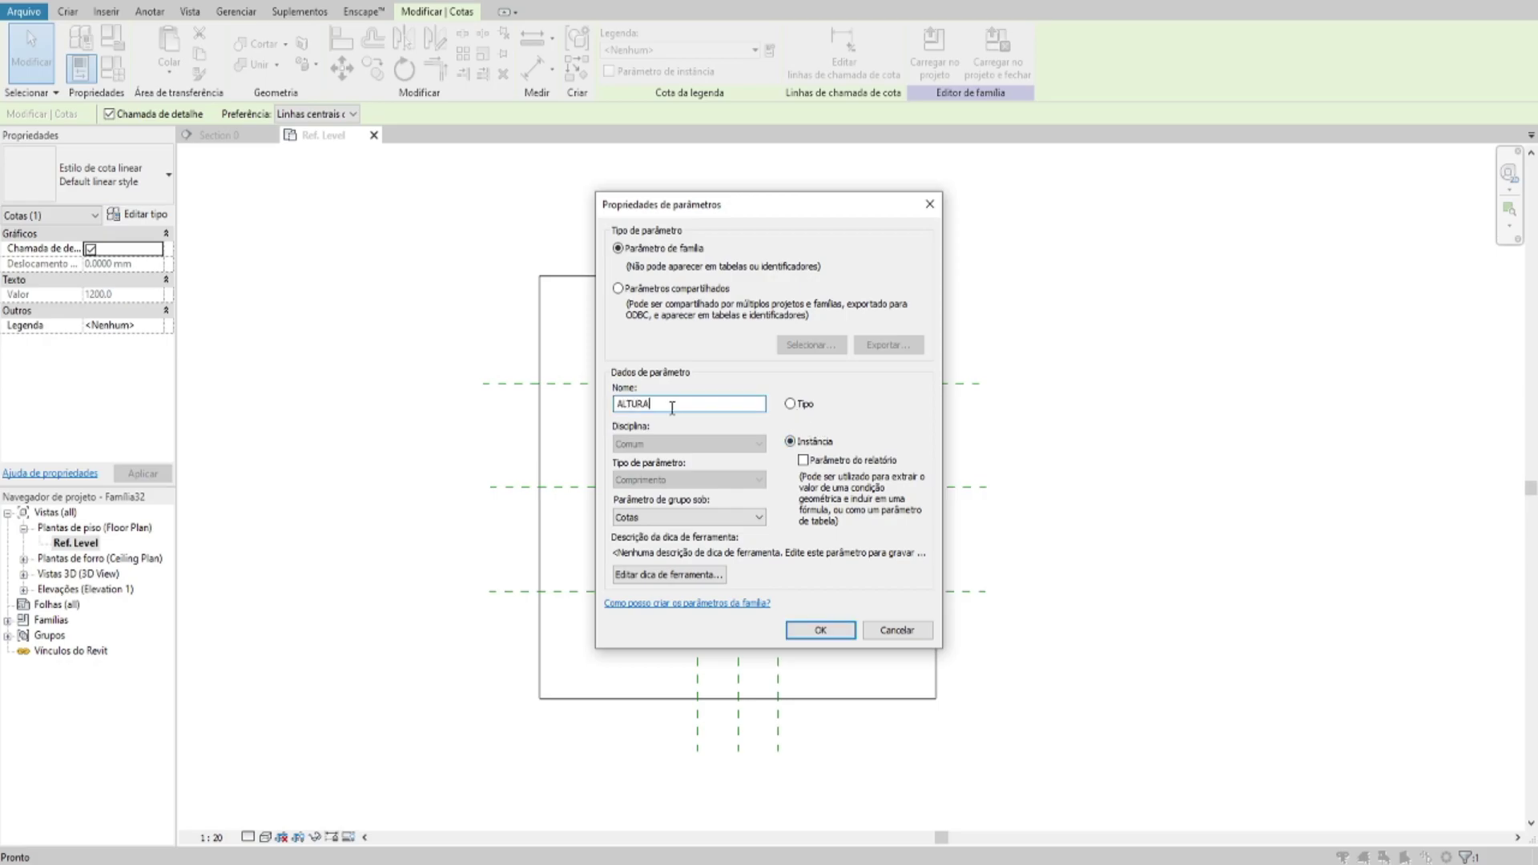
pyautogui.click(820, 631)
pyautogui.press('Escape')
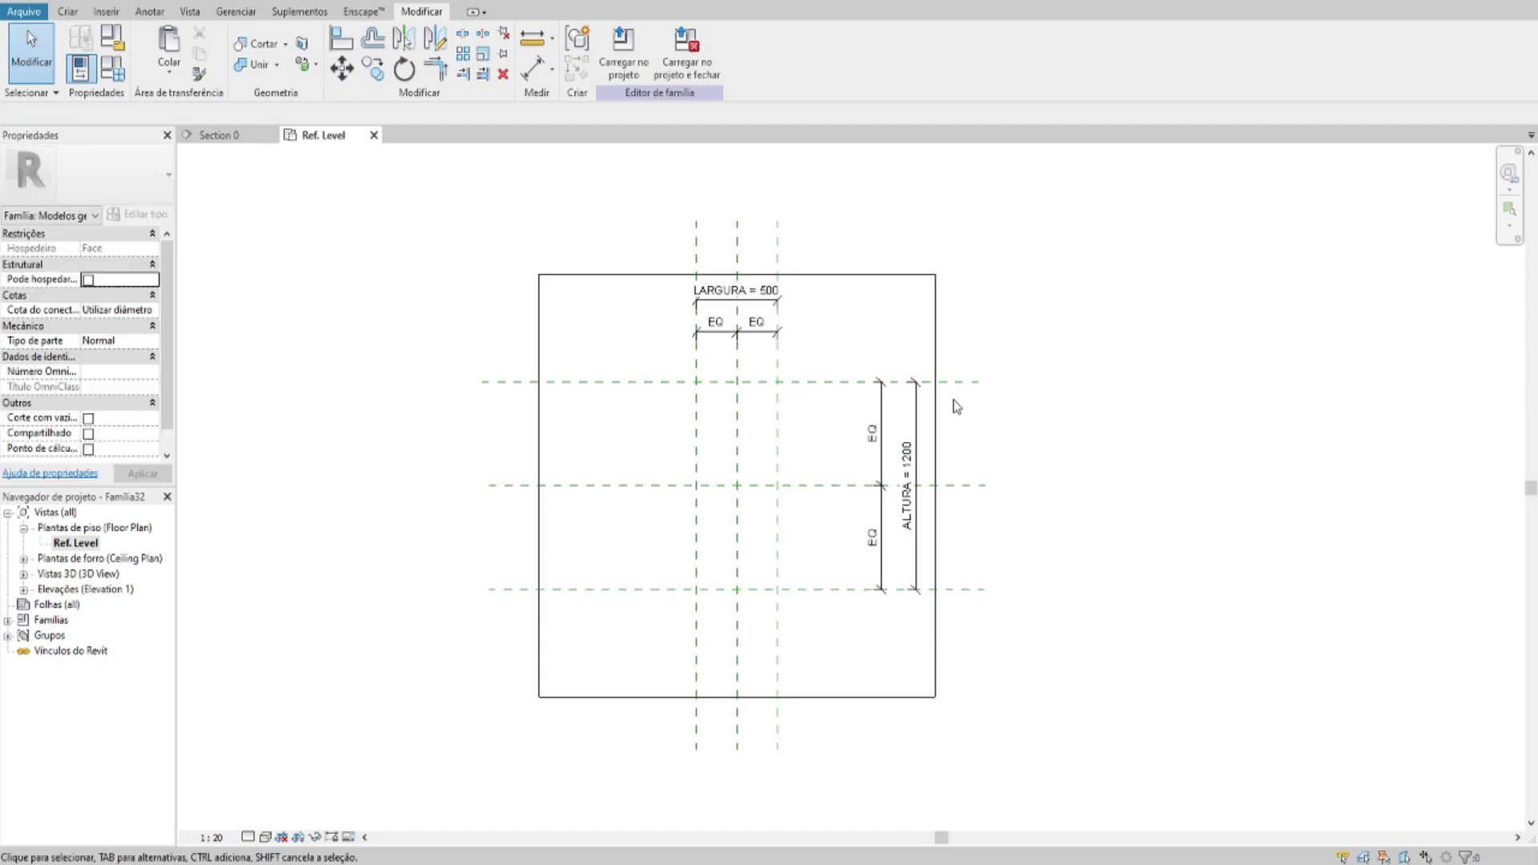
# - Flex the reference planes so ALTURA reads 1000 and LARGURA reads 720
pyautogui.click(776, 247)
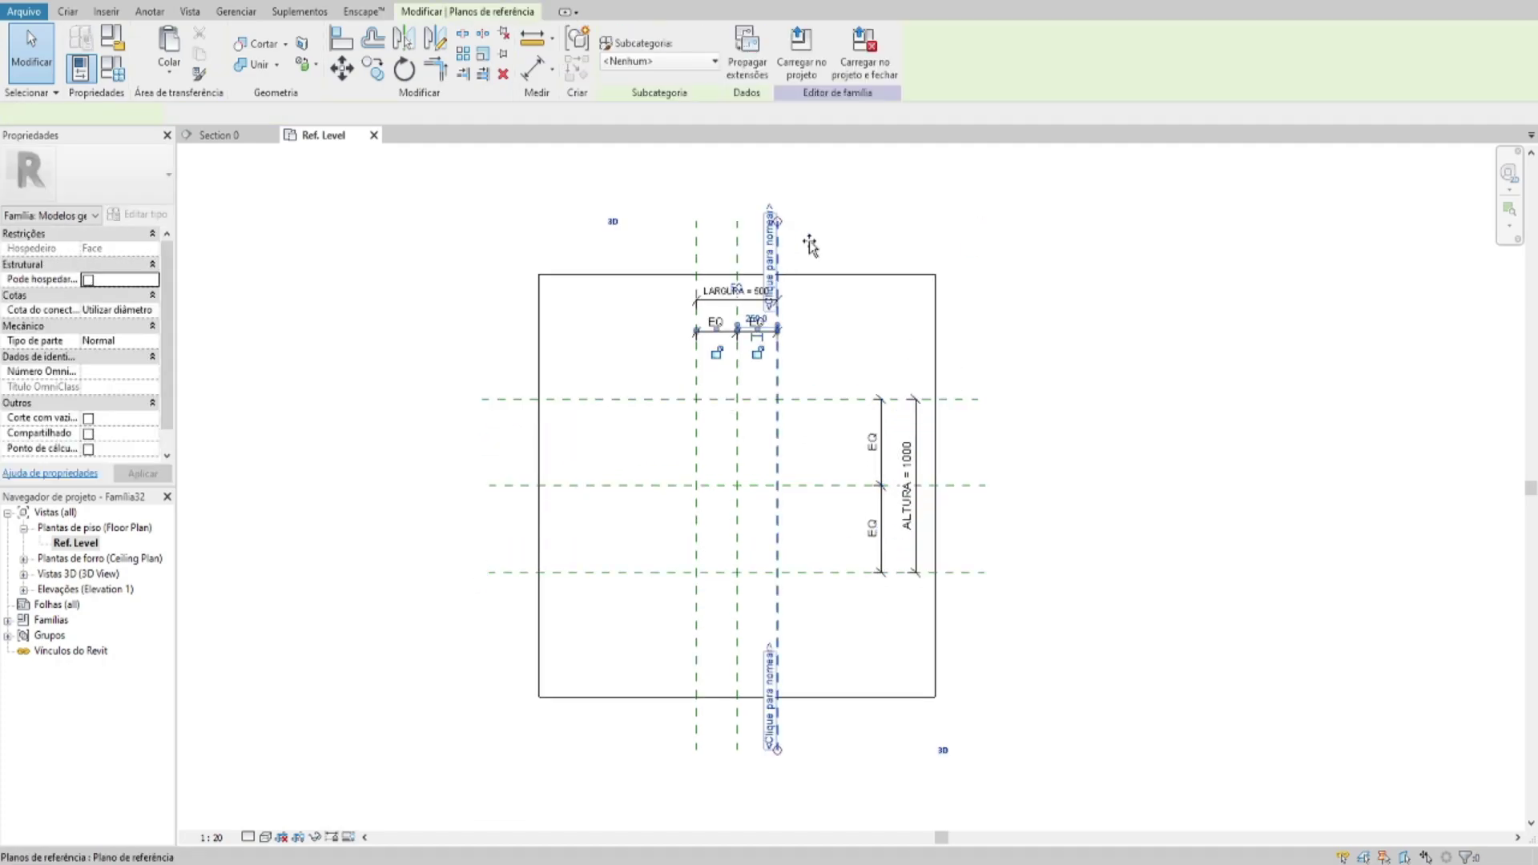
pyautogui.moveTo(809, 246); pyautogui.dragTo(829, 247)
pyautogui.click(786, 251)
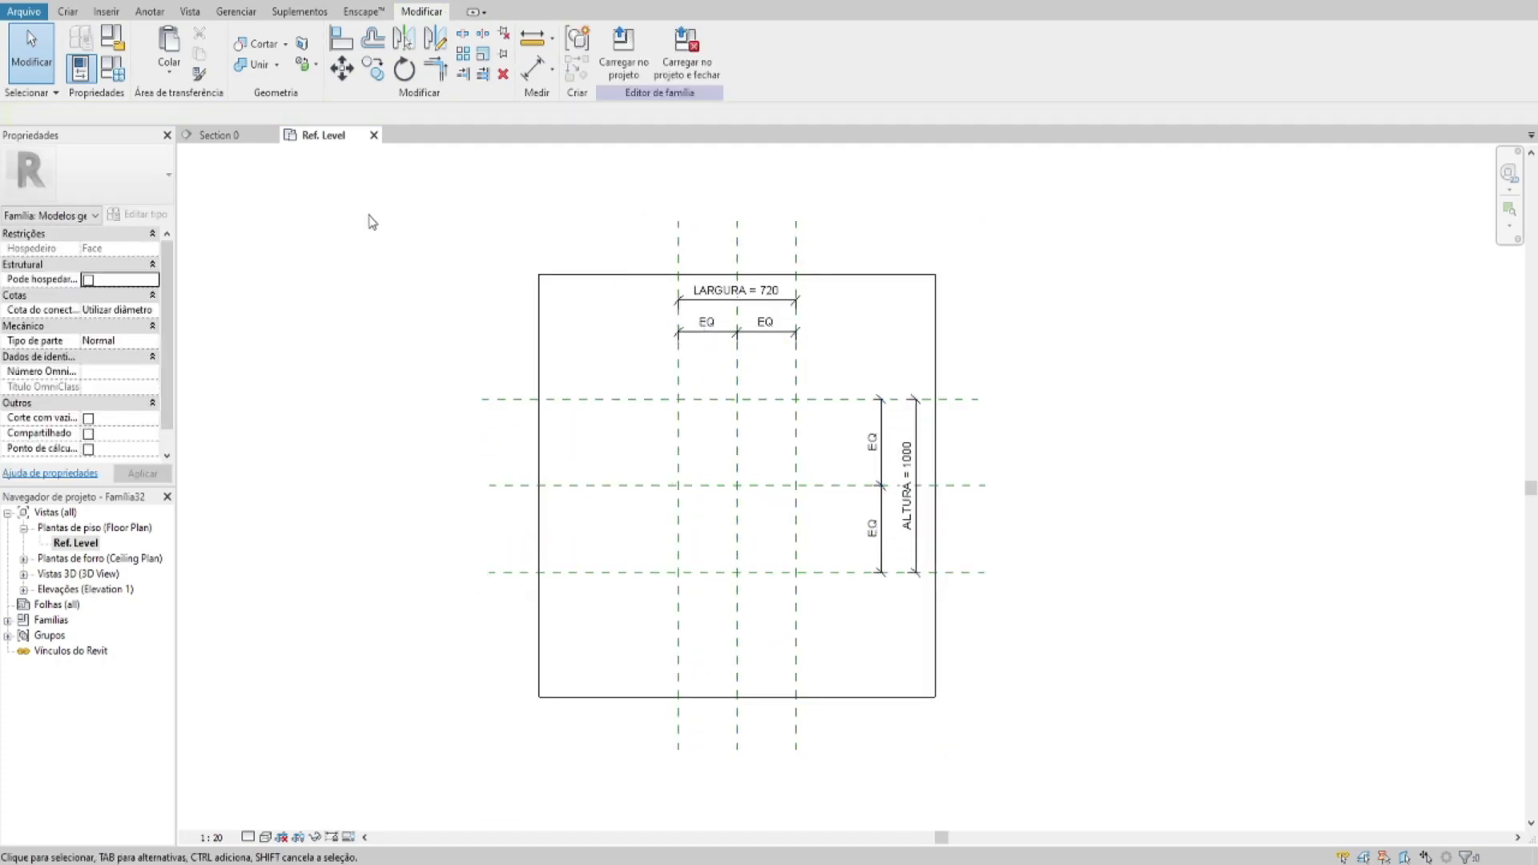
# - In Family Types, give ALTURA 900 and LARGURA 600 so the reference planes resize
pyautogui.click(113, 38)
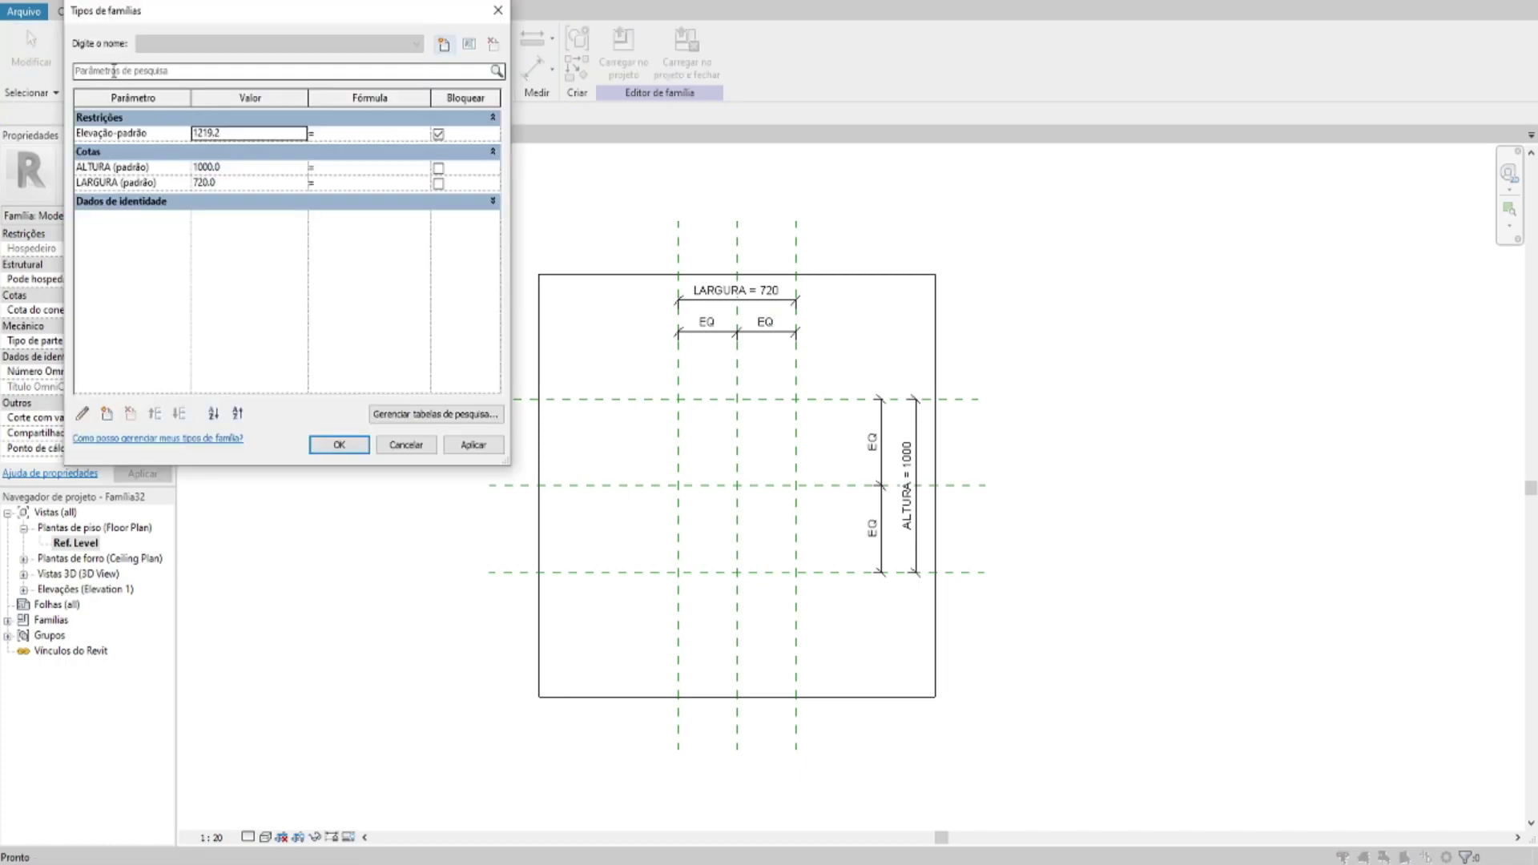
pyautogui.click(252, 168)
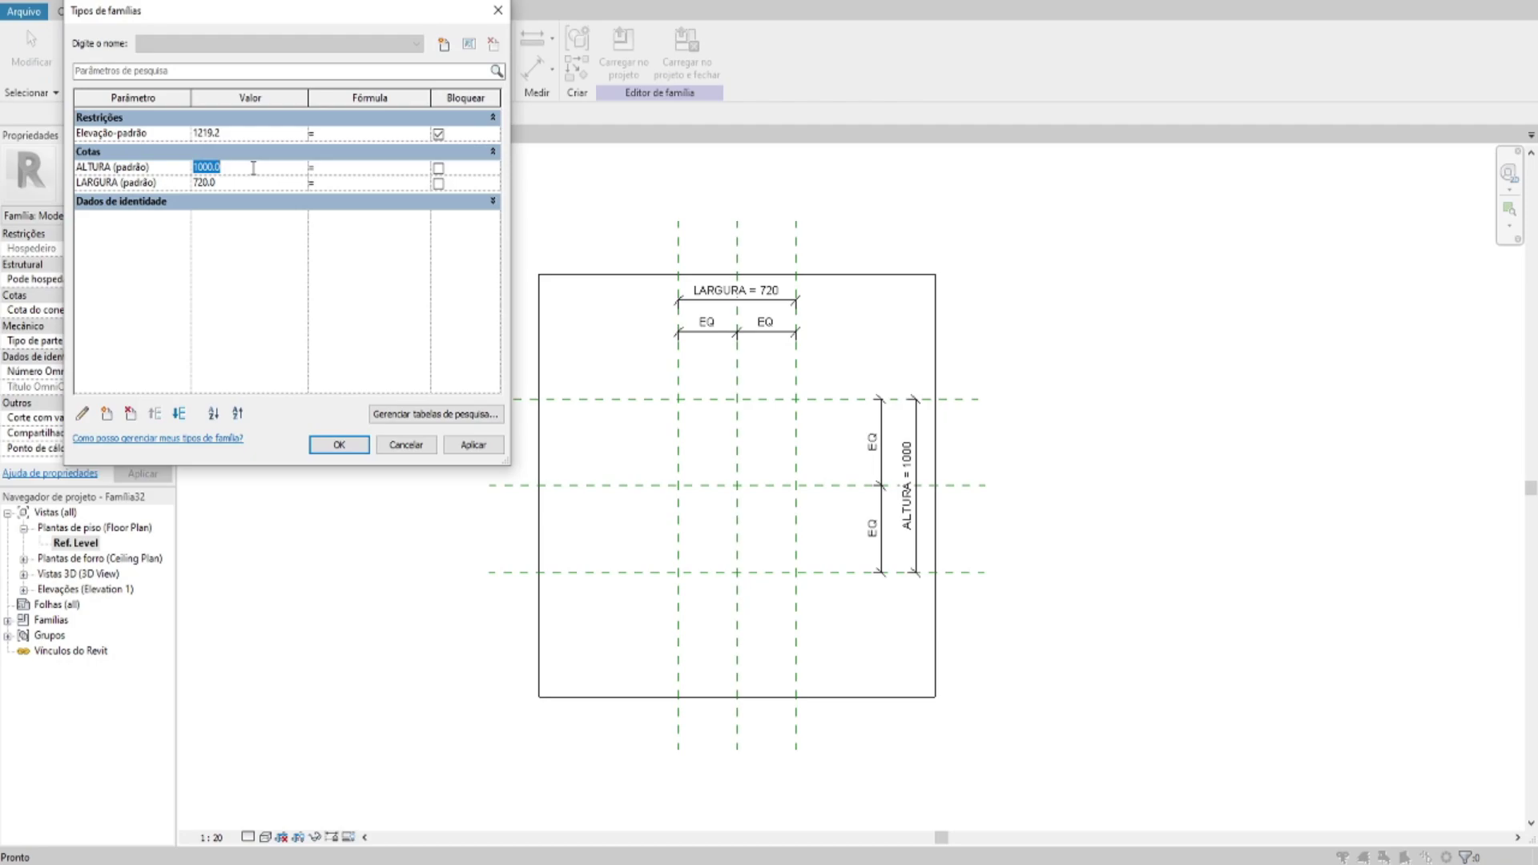
pyautogui.write('900')
pyautogui.click(248, 184)
pyautogui.write('600')
pyautogui.click(313, 446)
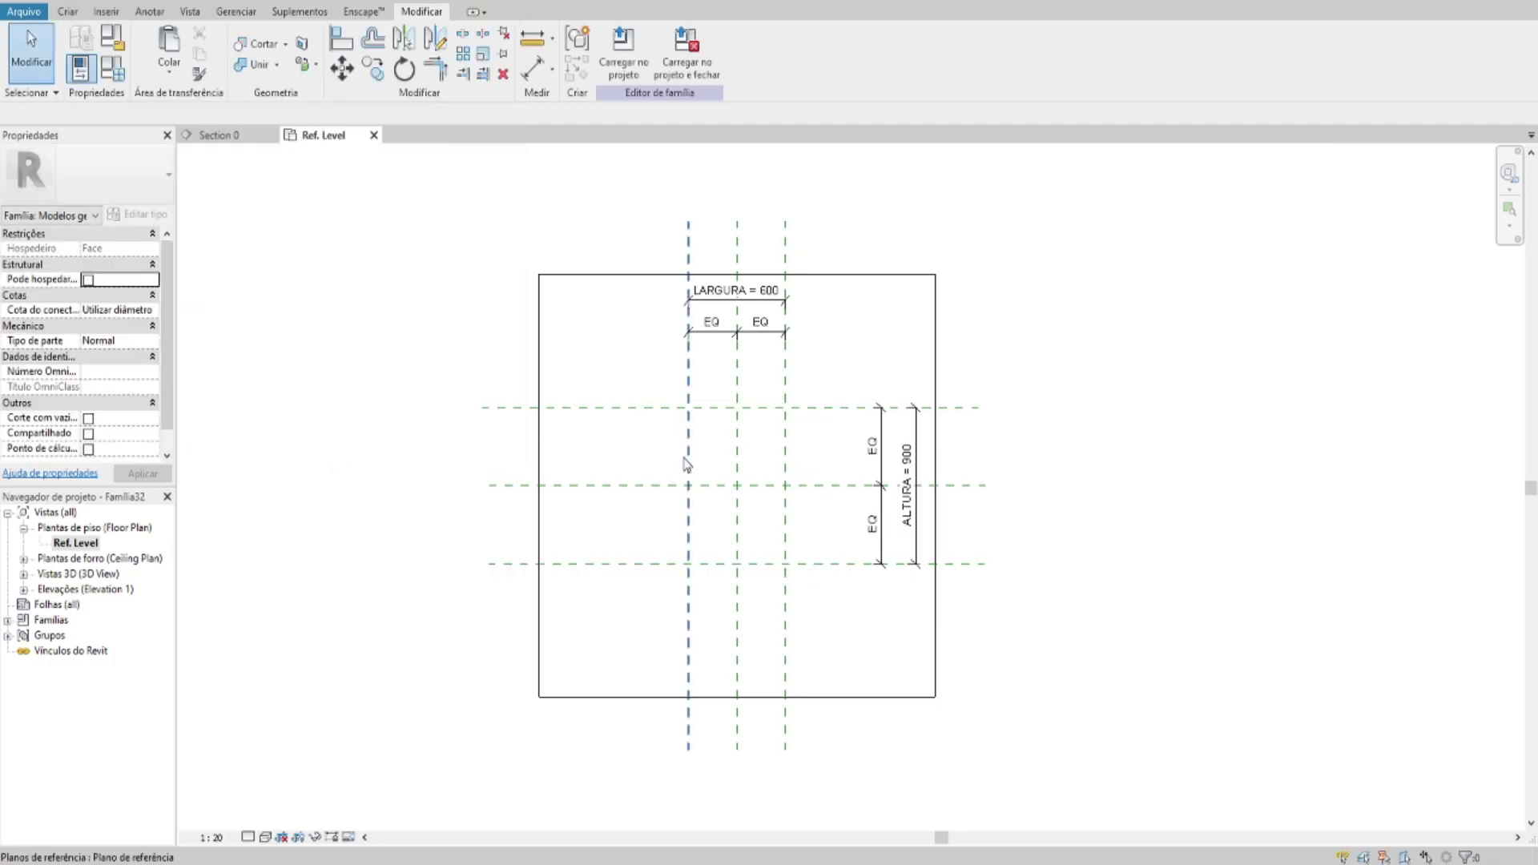
pyautogui.scroll(2, 803, 510)
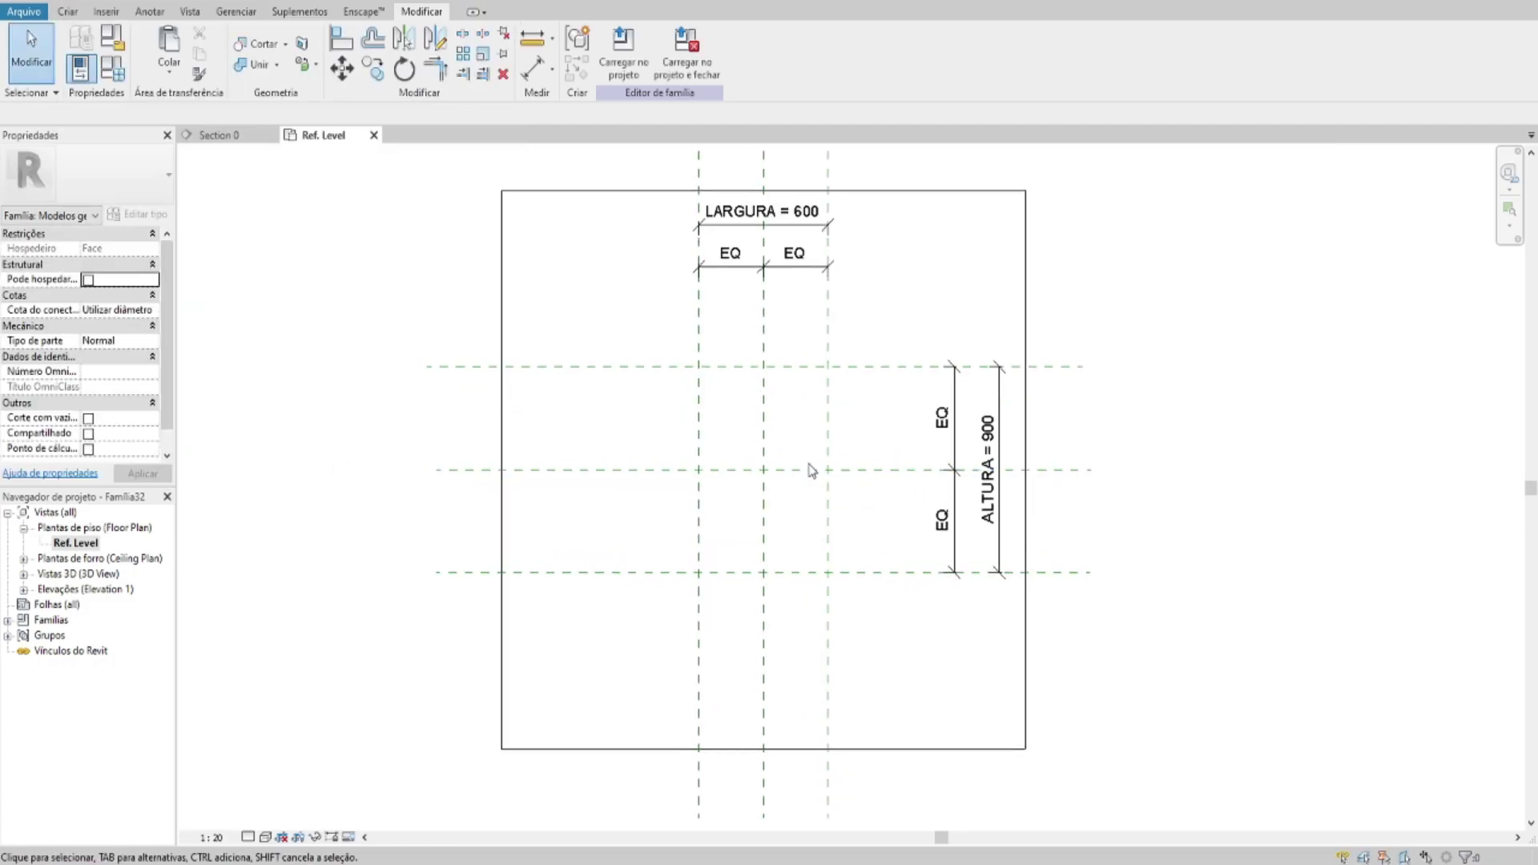
pyautogui.click(67, 12)
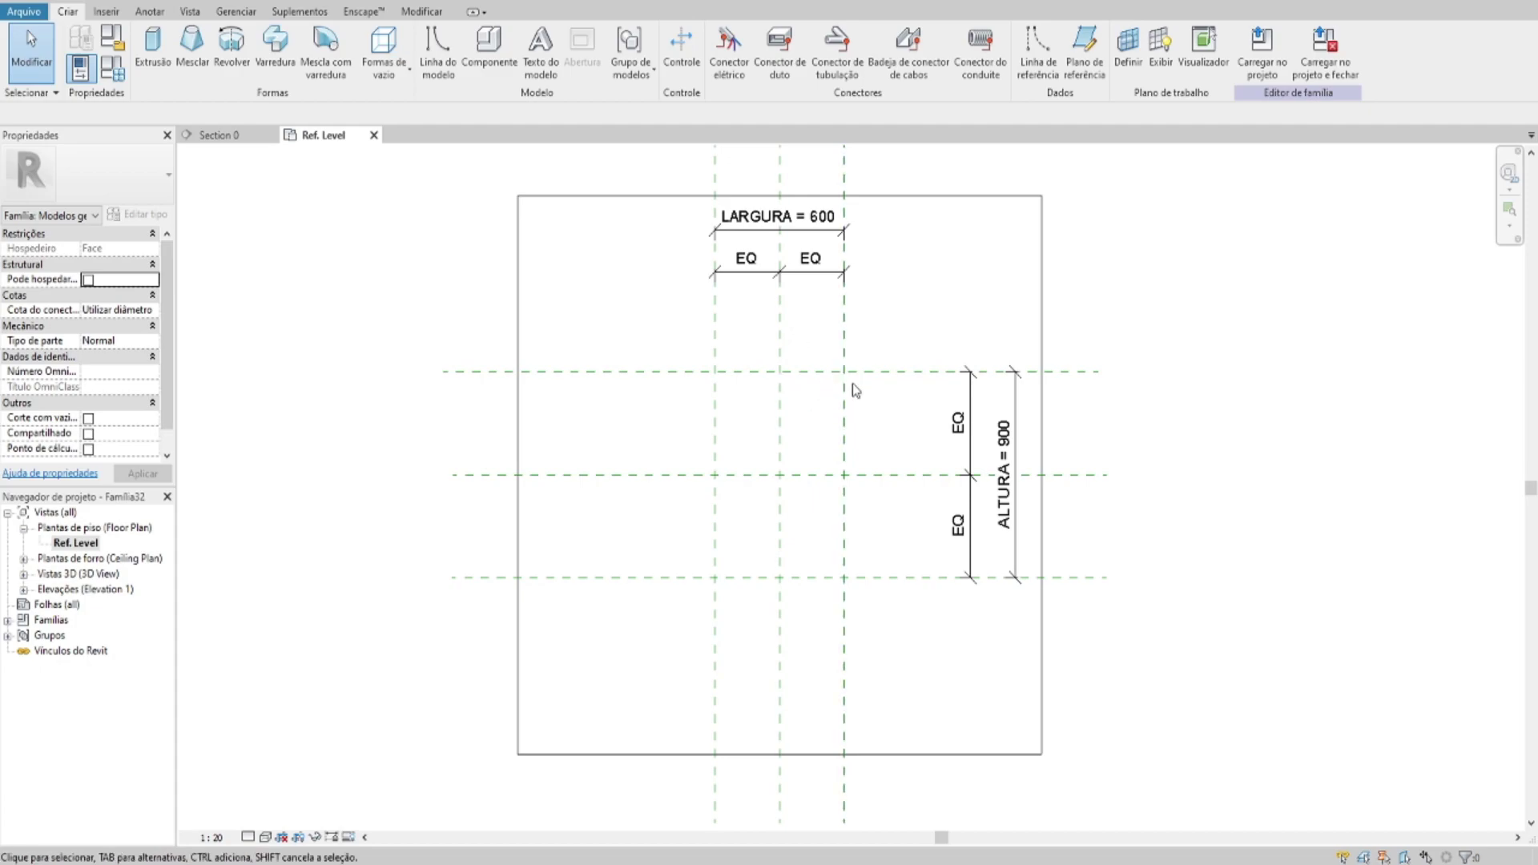
# - Extrude a rectangle snapped to the reference-plane corners, with extrusion end 15
pyautogui.moveTo(677, 332); pyautogui.dragTo(670, 332, button='middle')
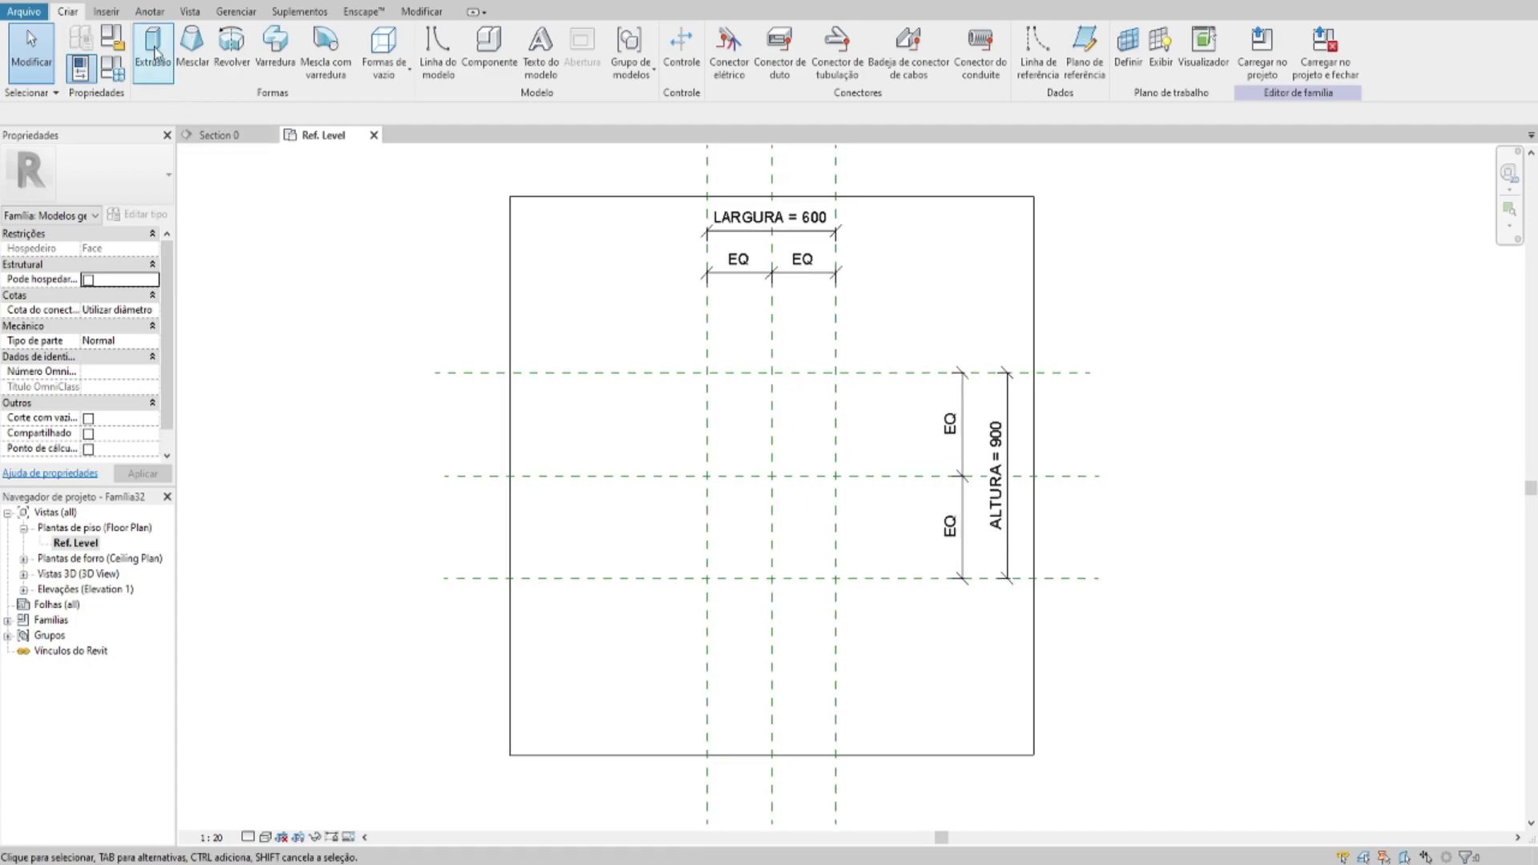
pyautogui.click(157, 53)
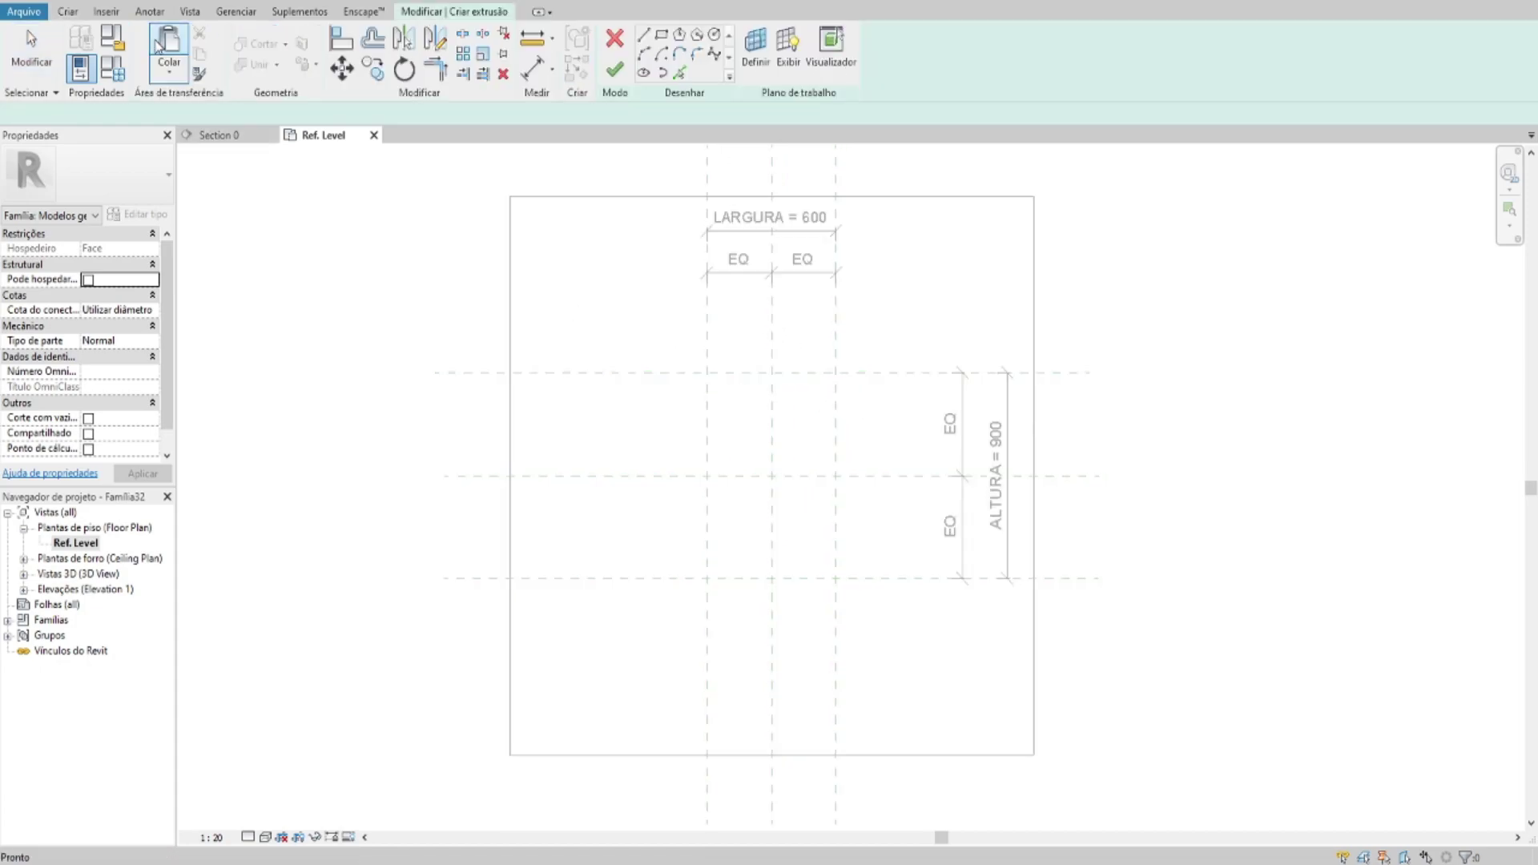
pyautogui.click(661, 38)
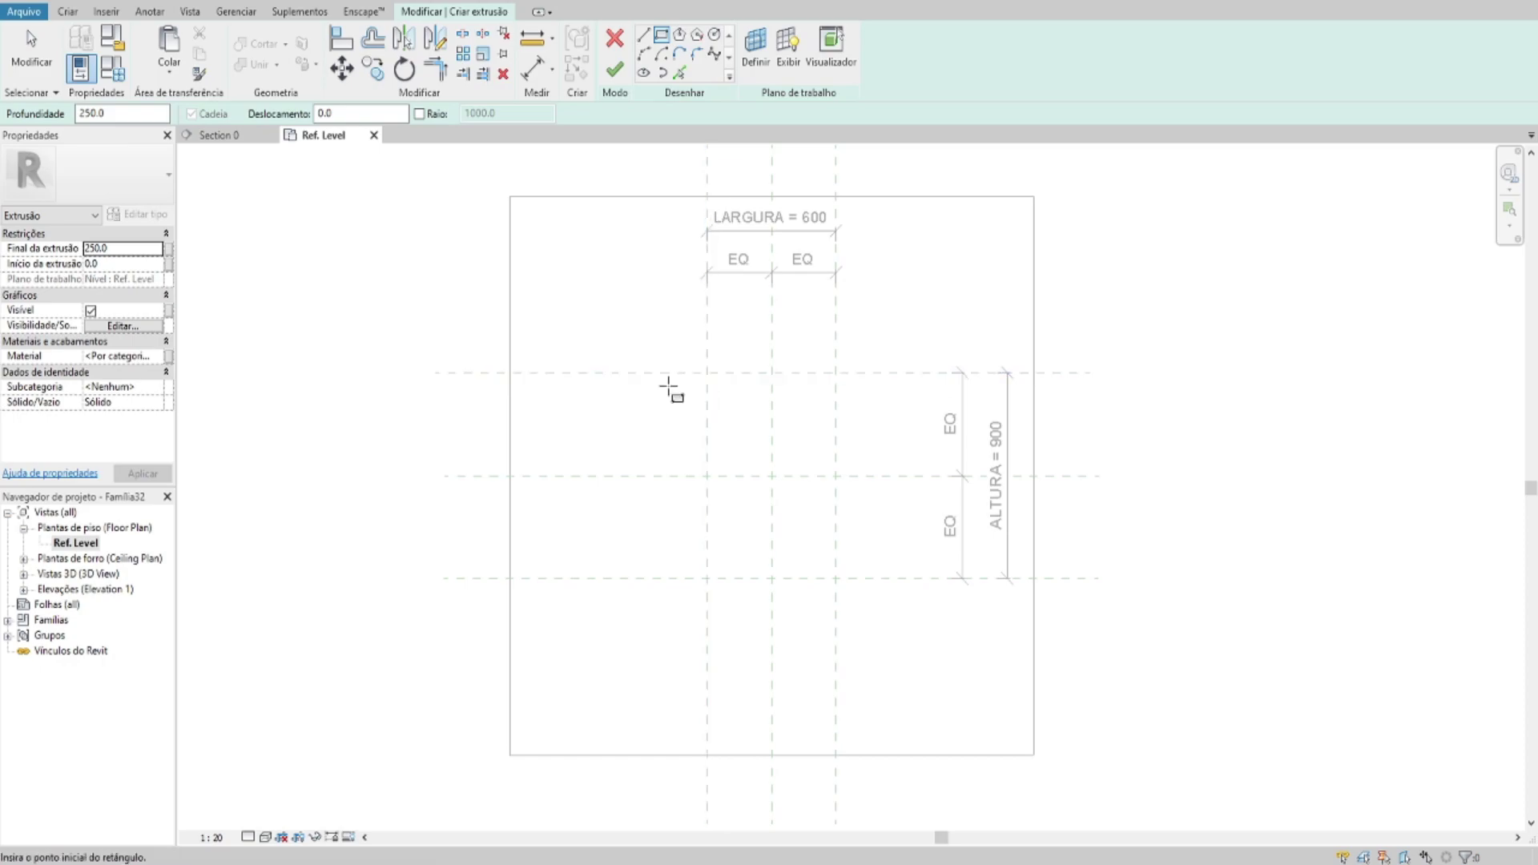
pyautogui.click(706, 372)
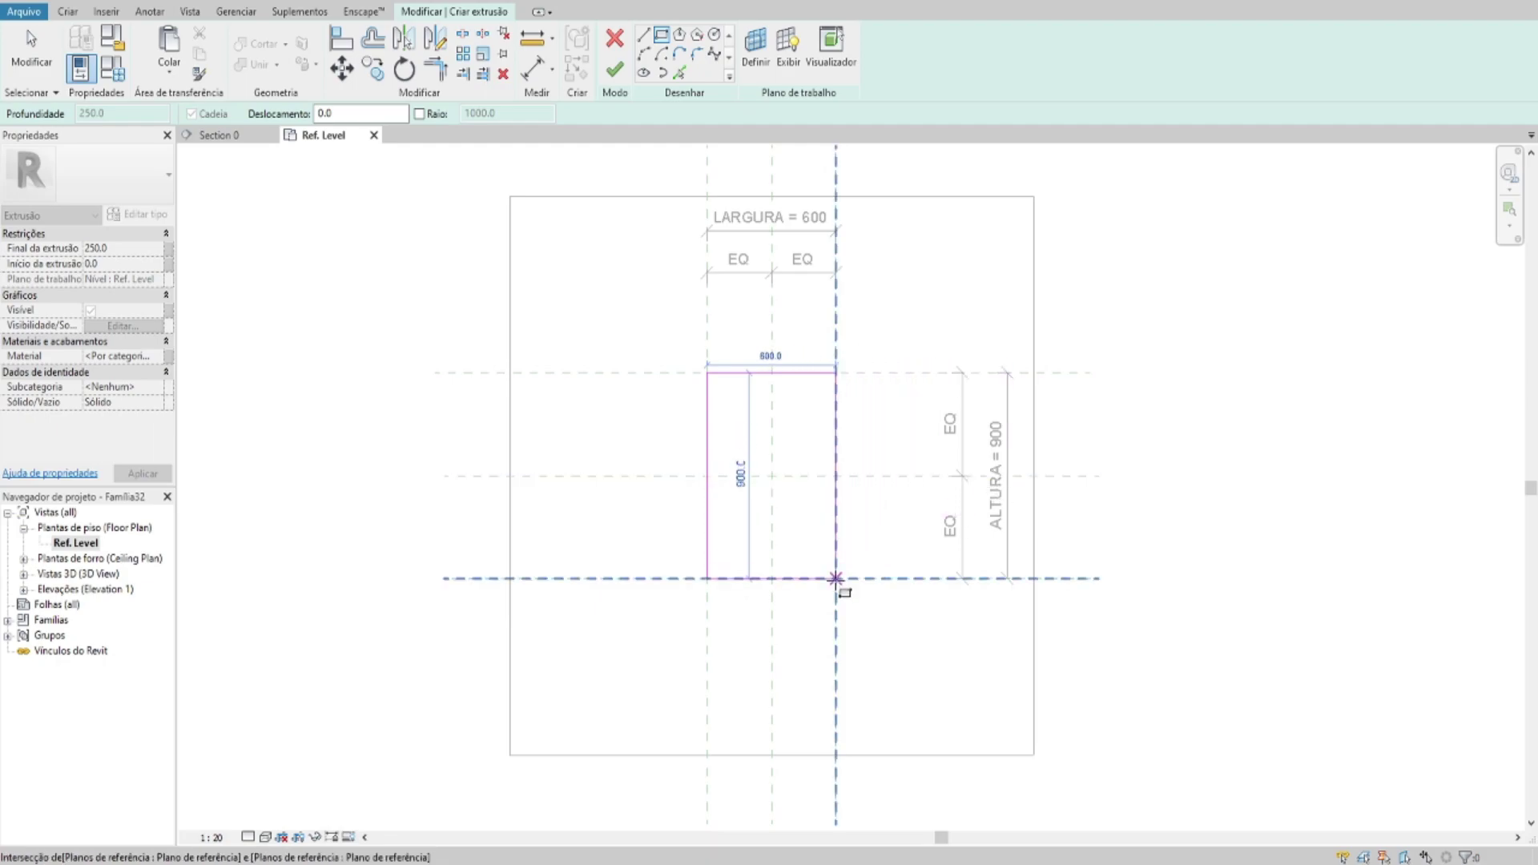
pyautogui.click(835, 578)
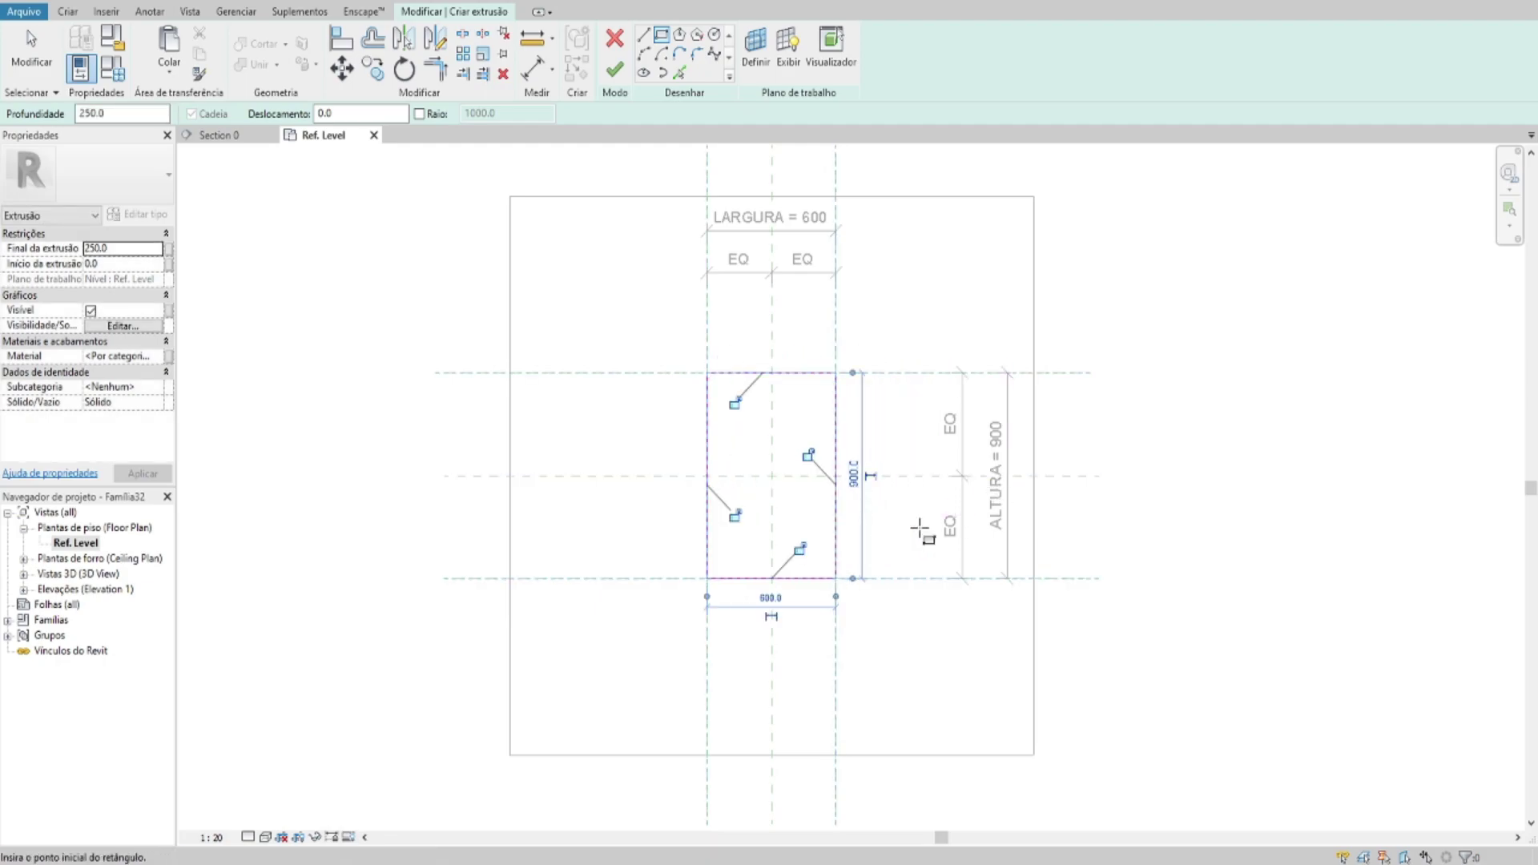
pyautogui.press('Escape')
pyautogui.press('Escape')
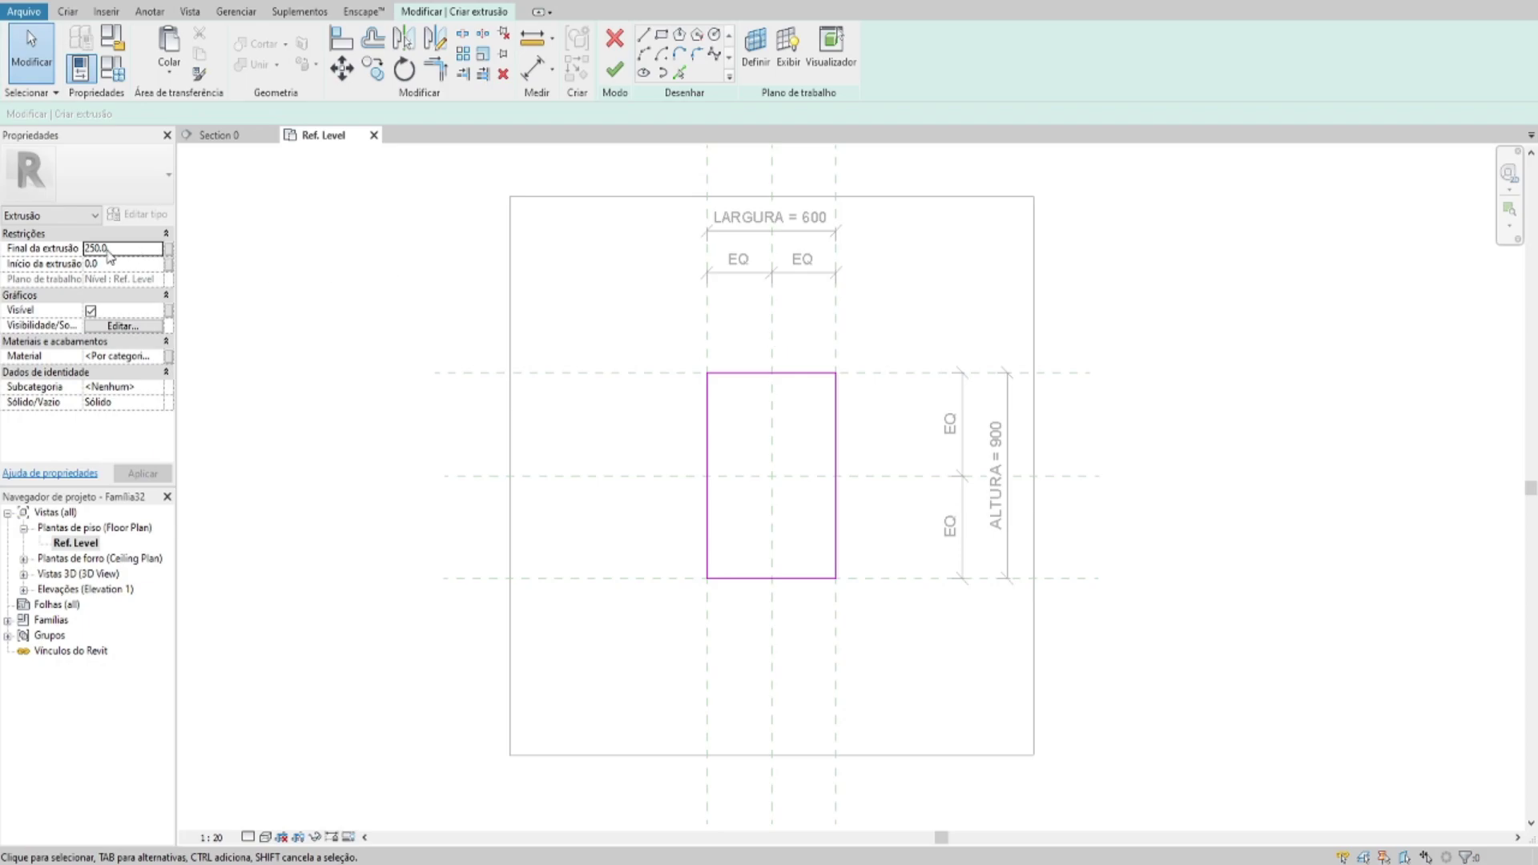
pyautogui.doubleClick(124, 247)
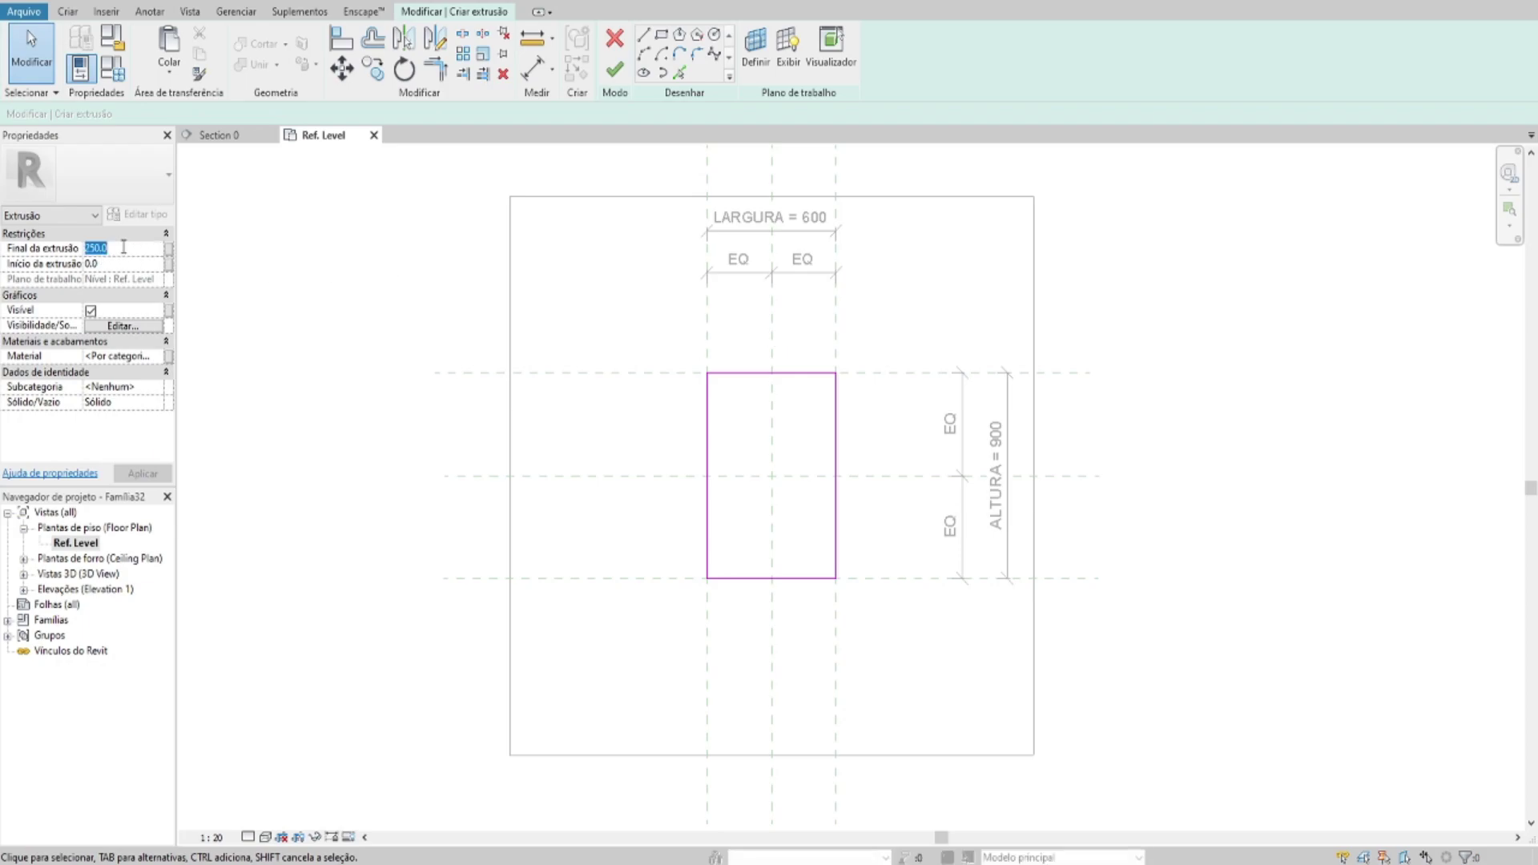
pyautogui.write('15')
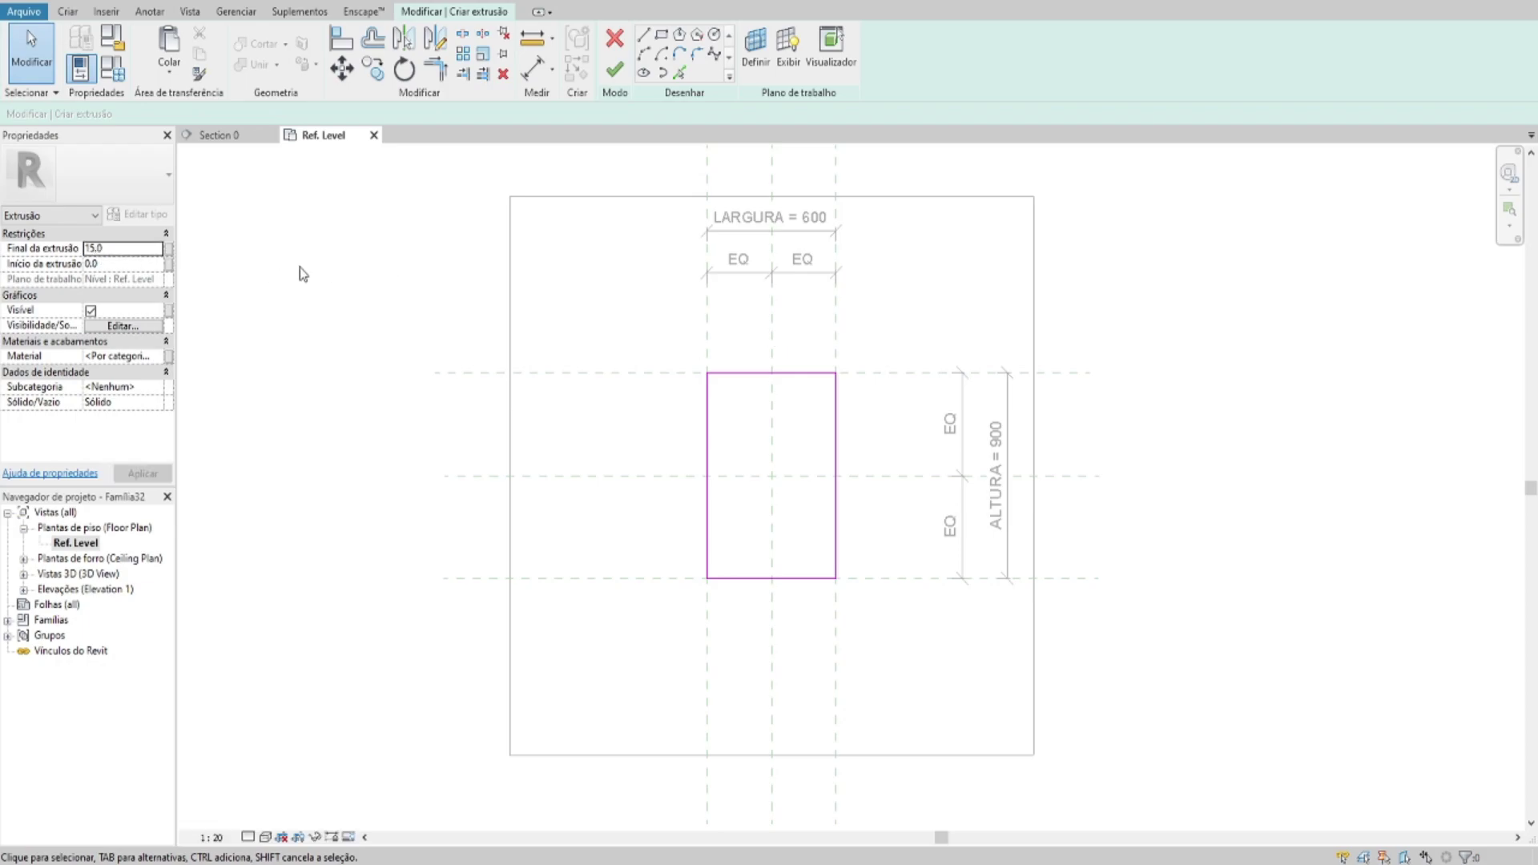
pyautogui.click(615, 70)
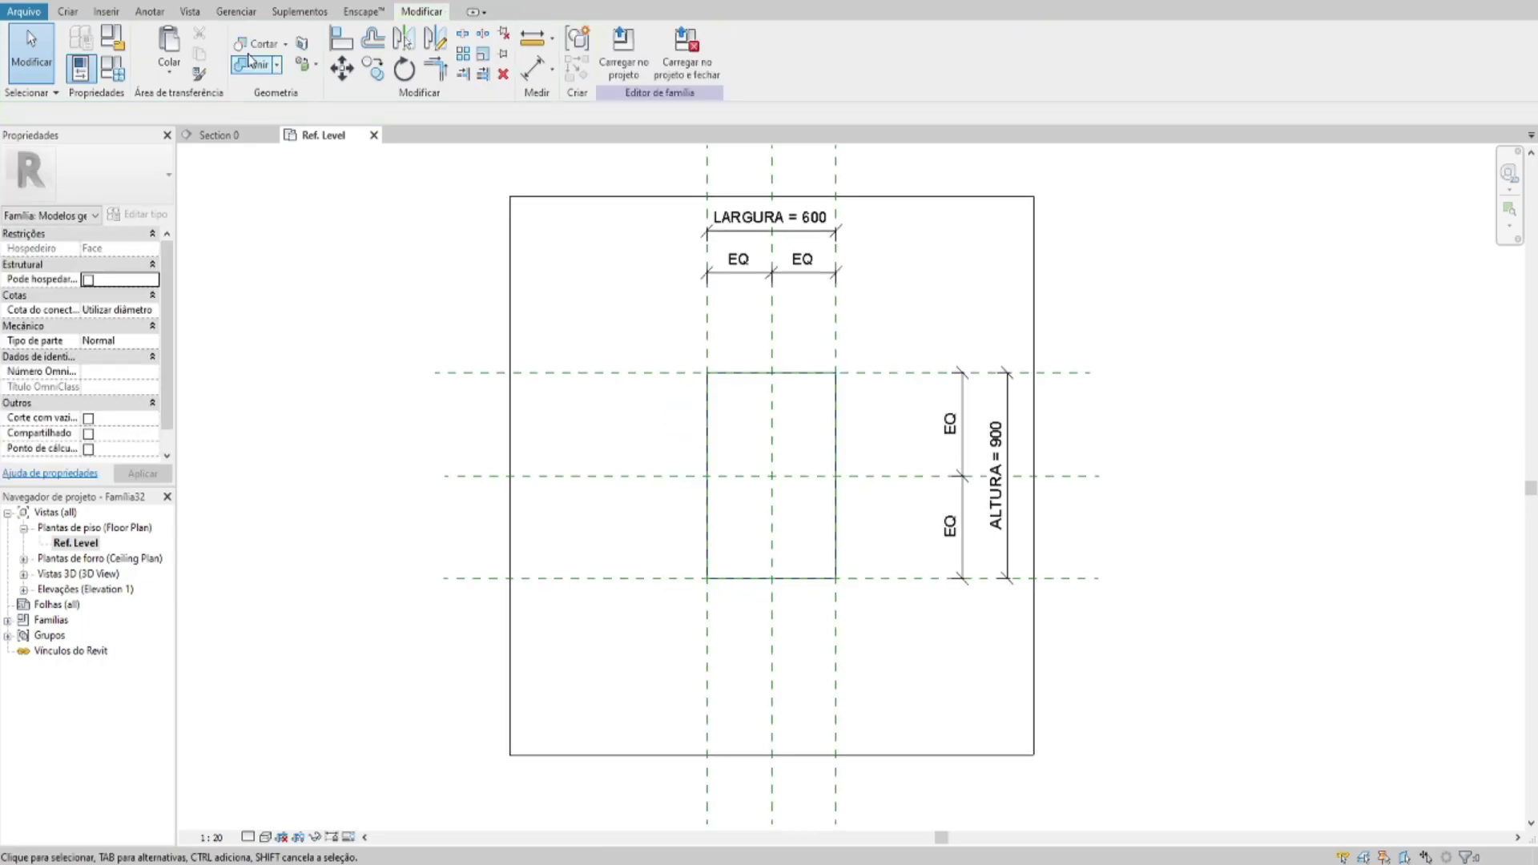
# - Open the default 3D view and orbit around to inspect the thin panel on the block
pyautogui.click(189, 12)
pyautogui.click(180, 42)
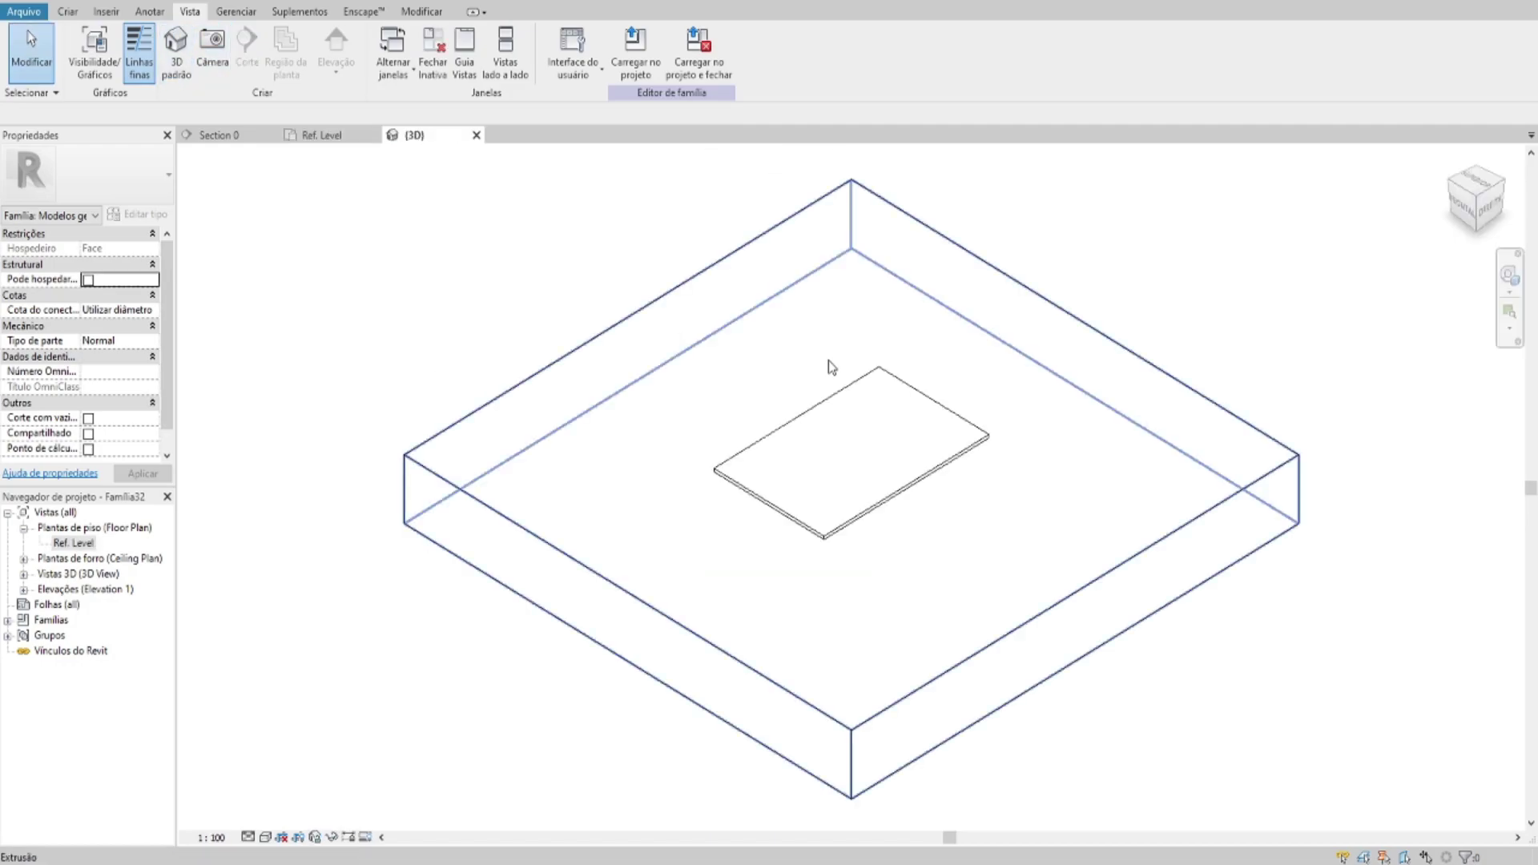
pyautogui.keyDown('shift'); pyautogui.moveTo(1049, 443); pyautogui.dragTo(1071, 467, button='middle'); pyautogui.keyUp('shift')
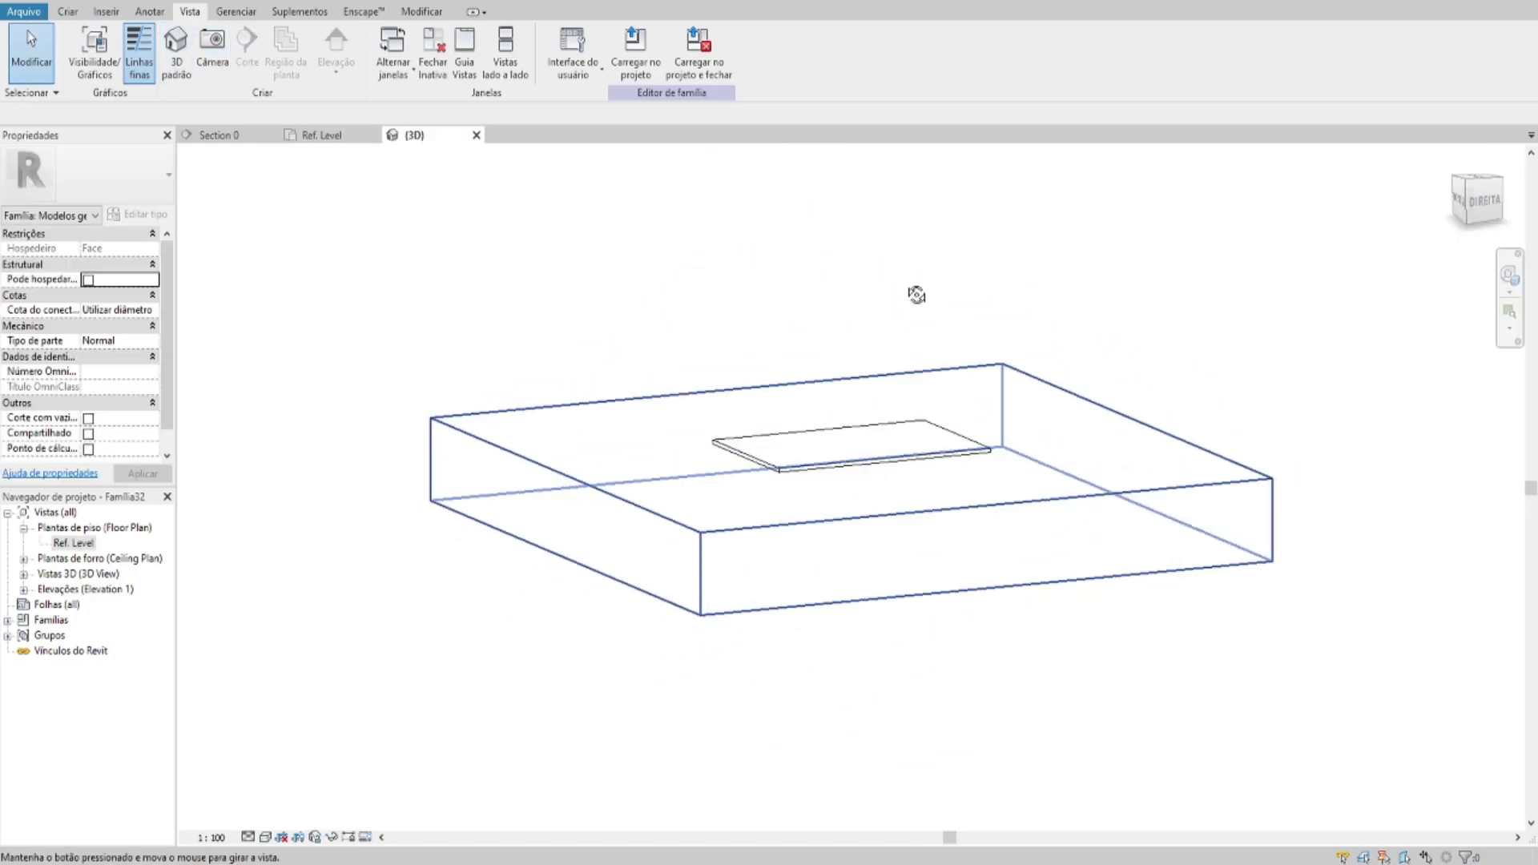
pyautogui.scroll(2, 1013, 456)
pyautogui.click(954, 435)
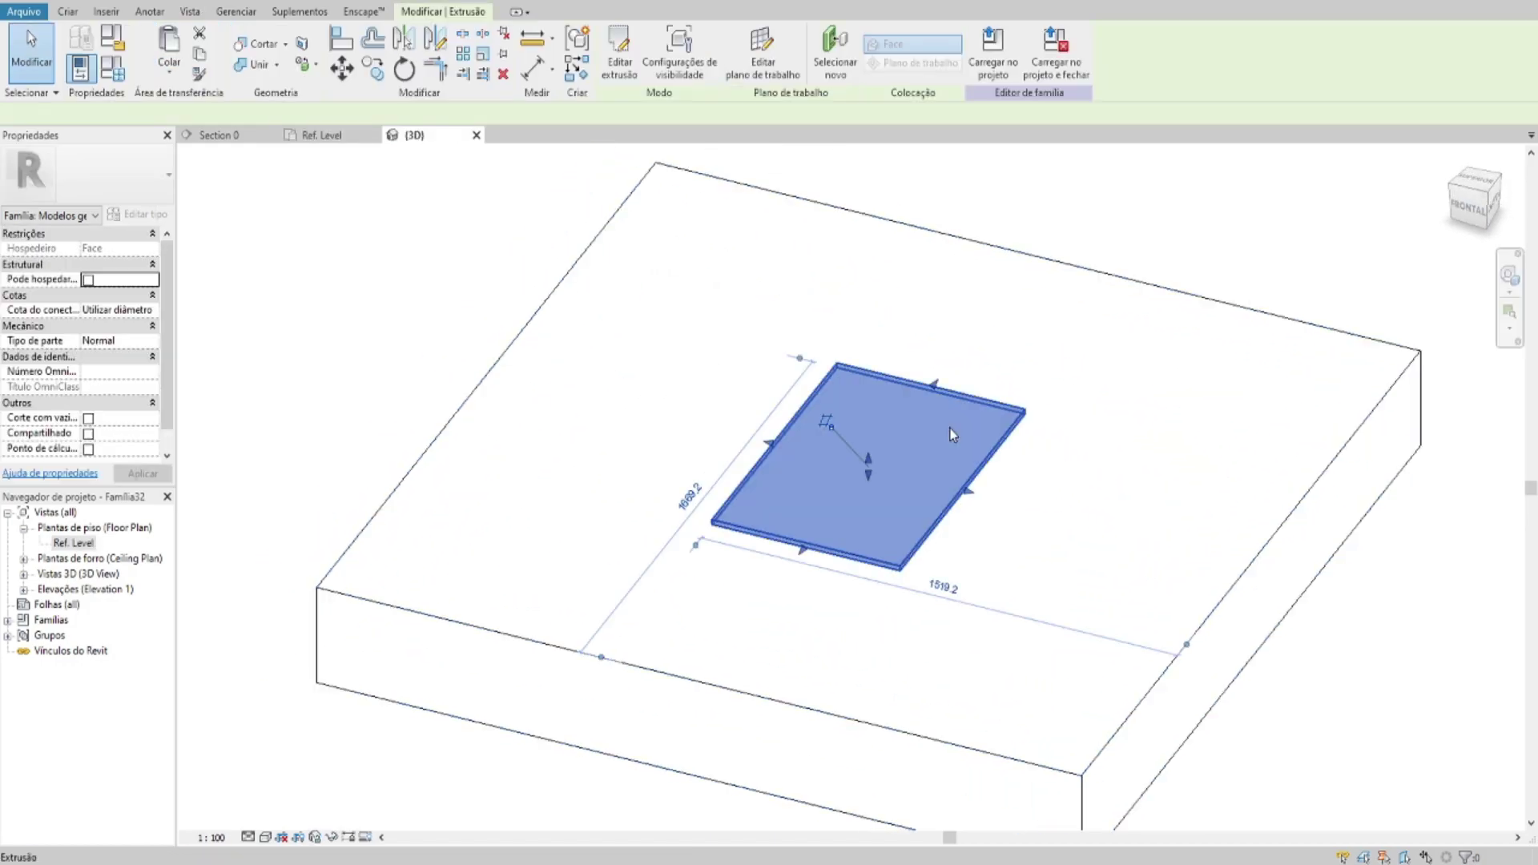
pyautogui.click(1003, 233)
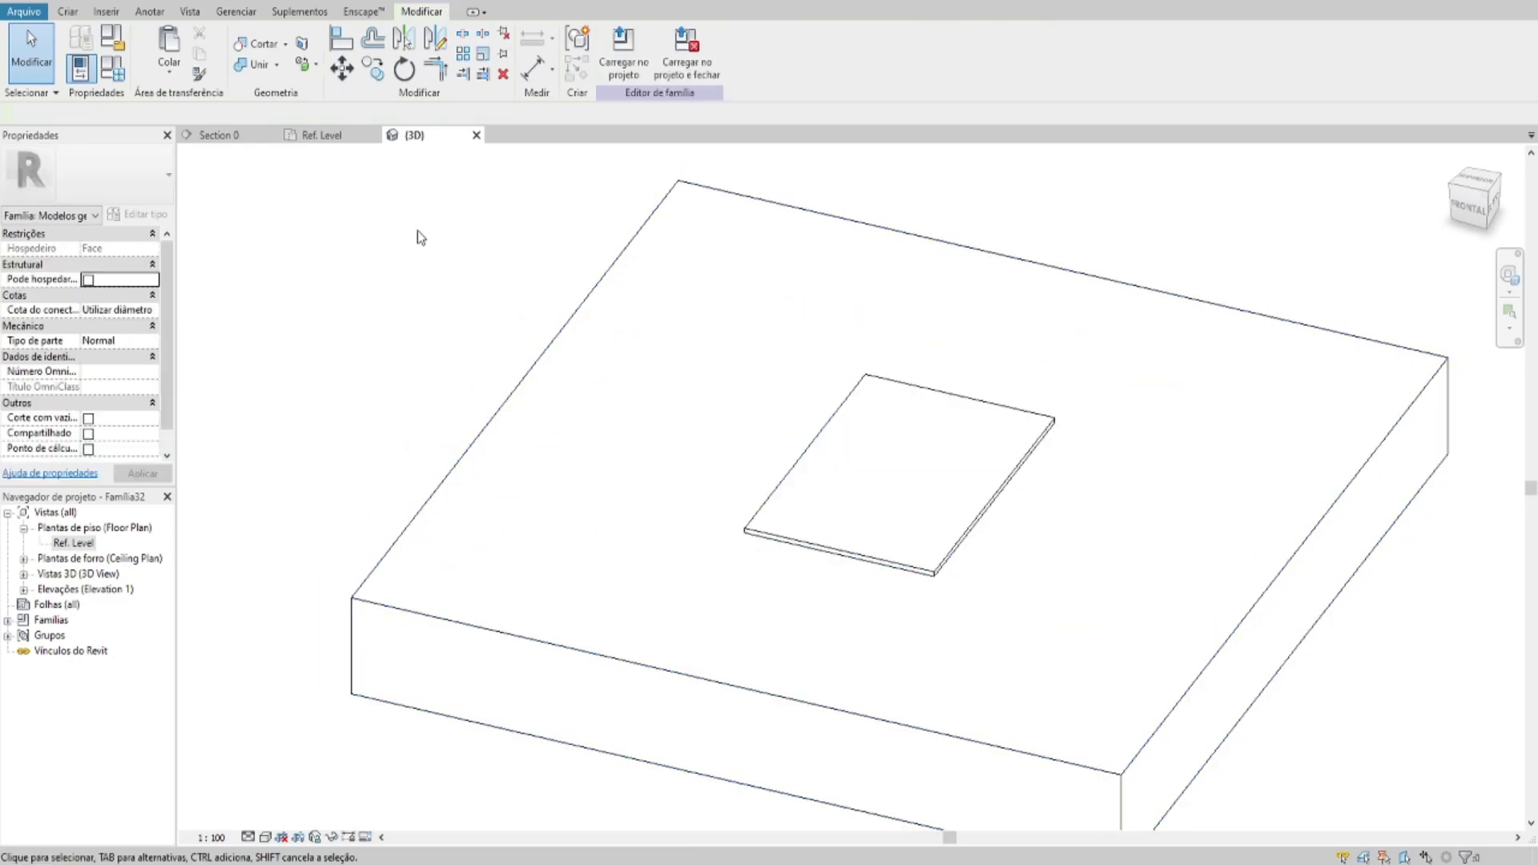
pyautogui.moveTo(417, 231); pyautogui.dragTo(467, 246, button='middle')
# - Flex the family by setting ALTURA to 1500 and LARGURA to 950
pyautogui.click(112, 71)
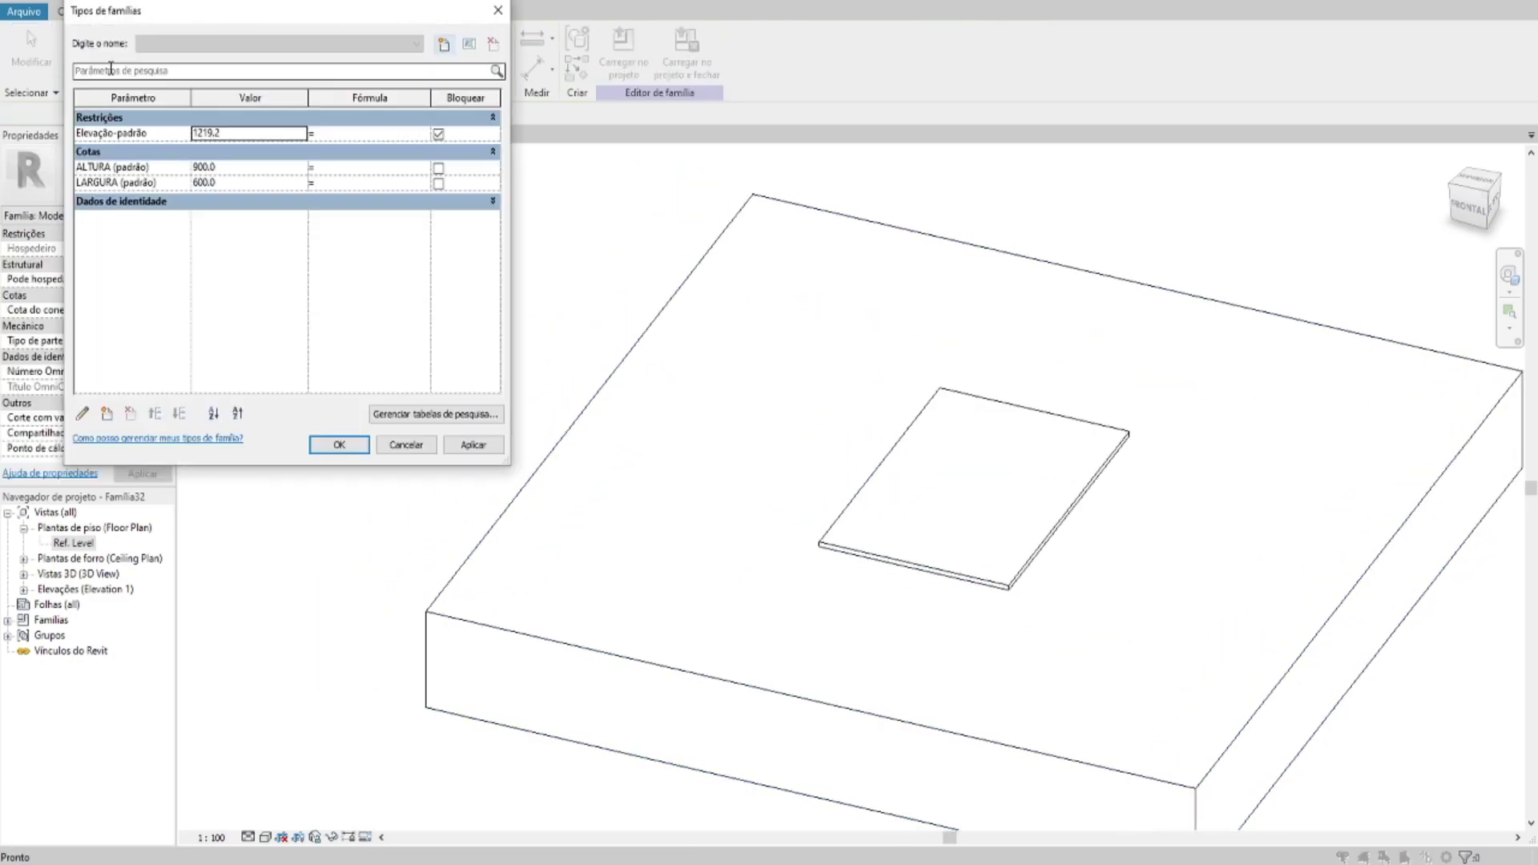
pyautogui.click(242, 166)
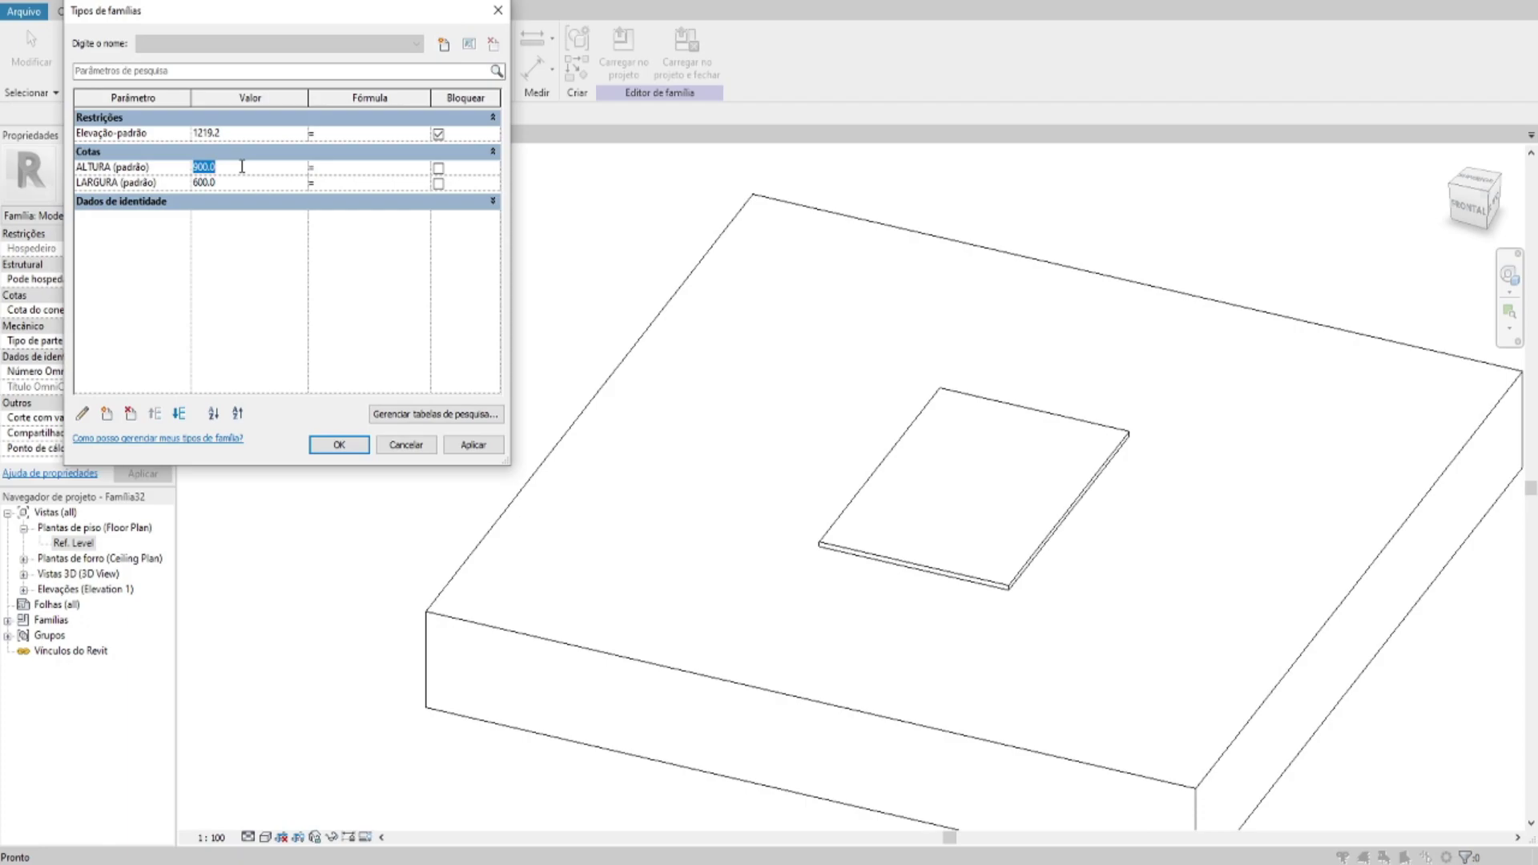
pyautogui.write('1500')
pyautogui.click(232, 182)
pyautogui.write('95')
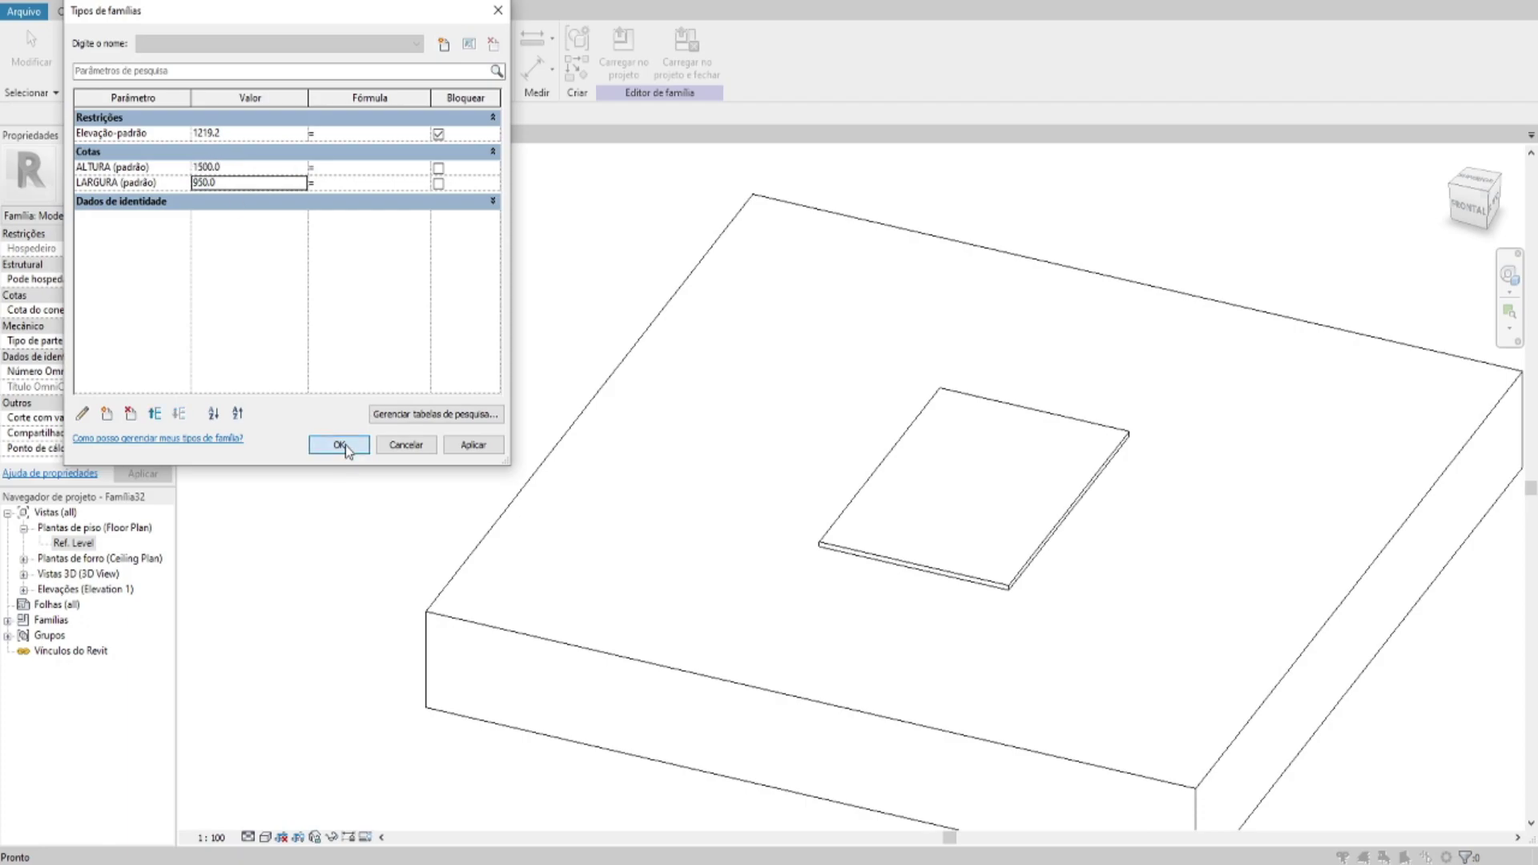
pyautogui.click(340, 445)
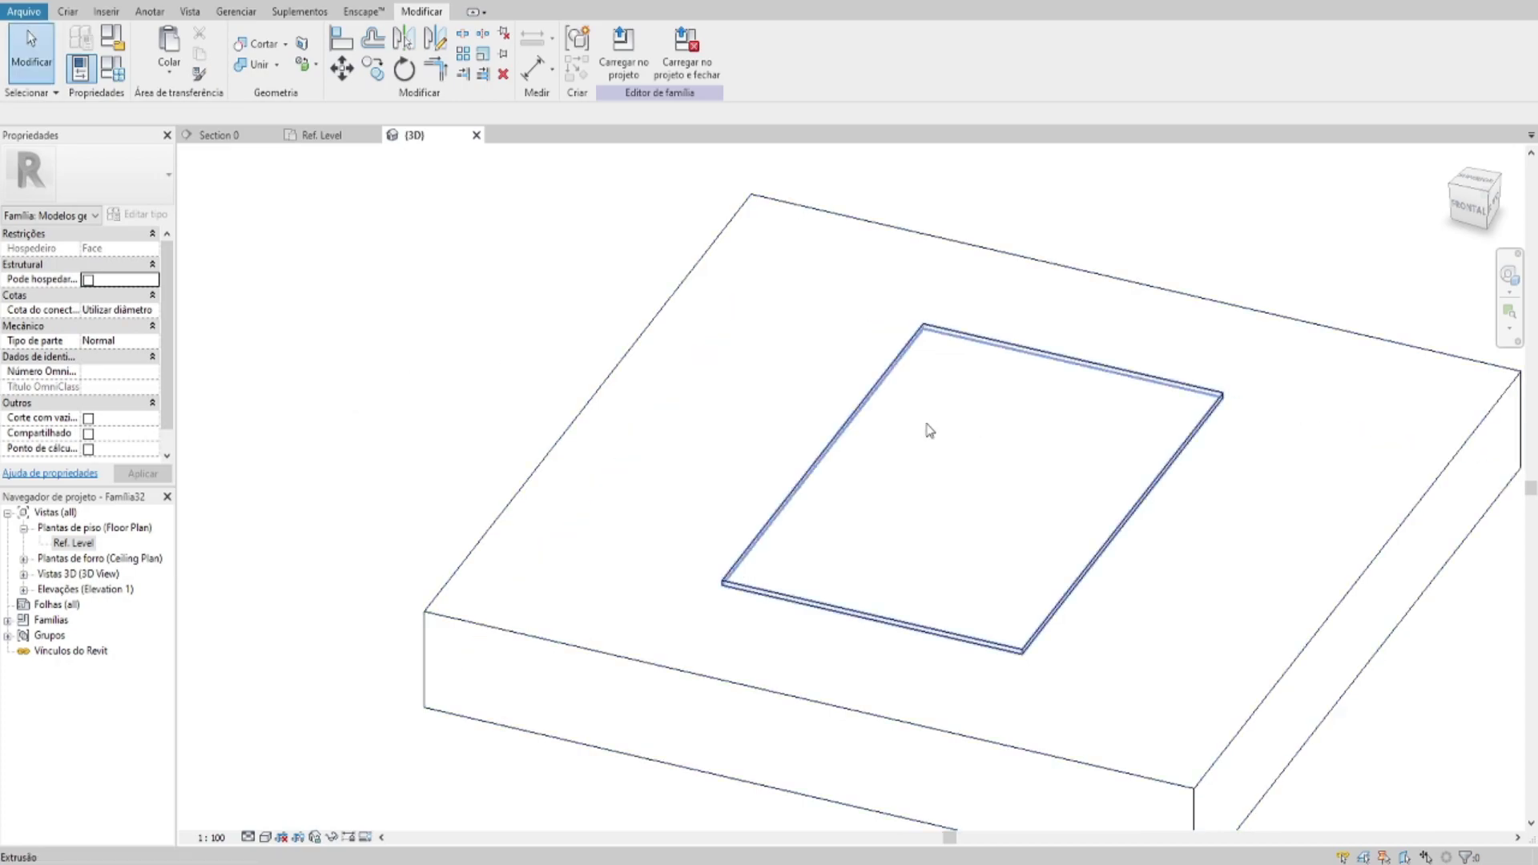
# - Undo the size change and go back to the Ref. Level plan
pyautogui.moveTo(512, 287); pyautogui.dragTo(497, 285, button='middle')
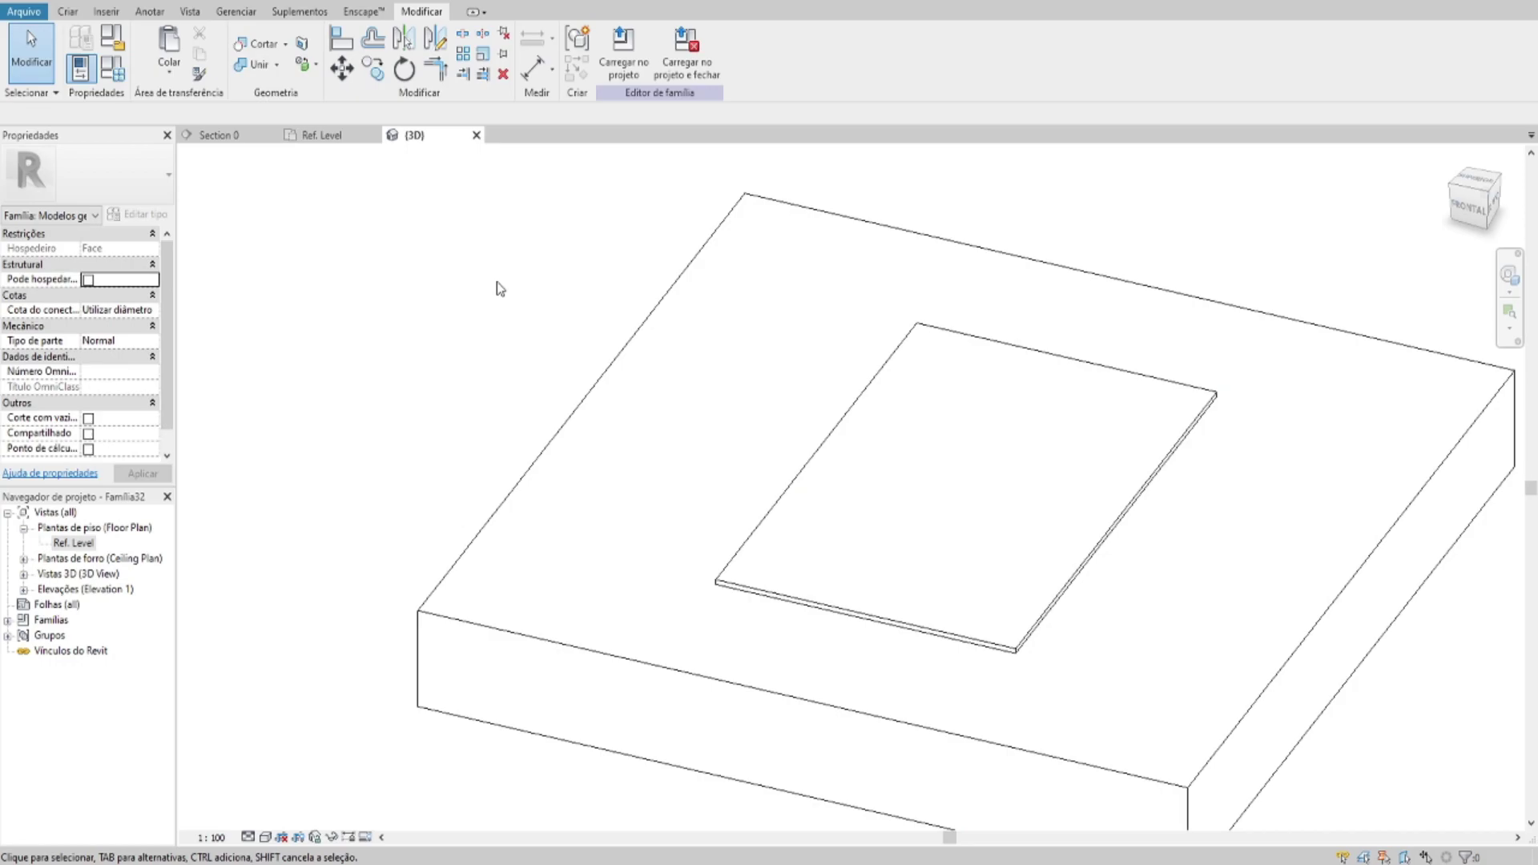
pyautogui.hotkey('ctrl', 'z')
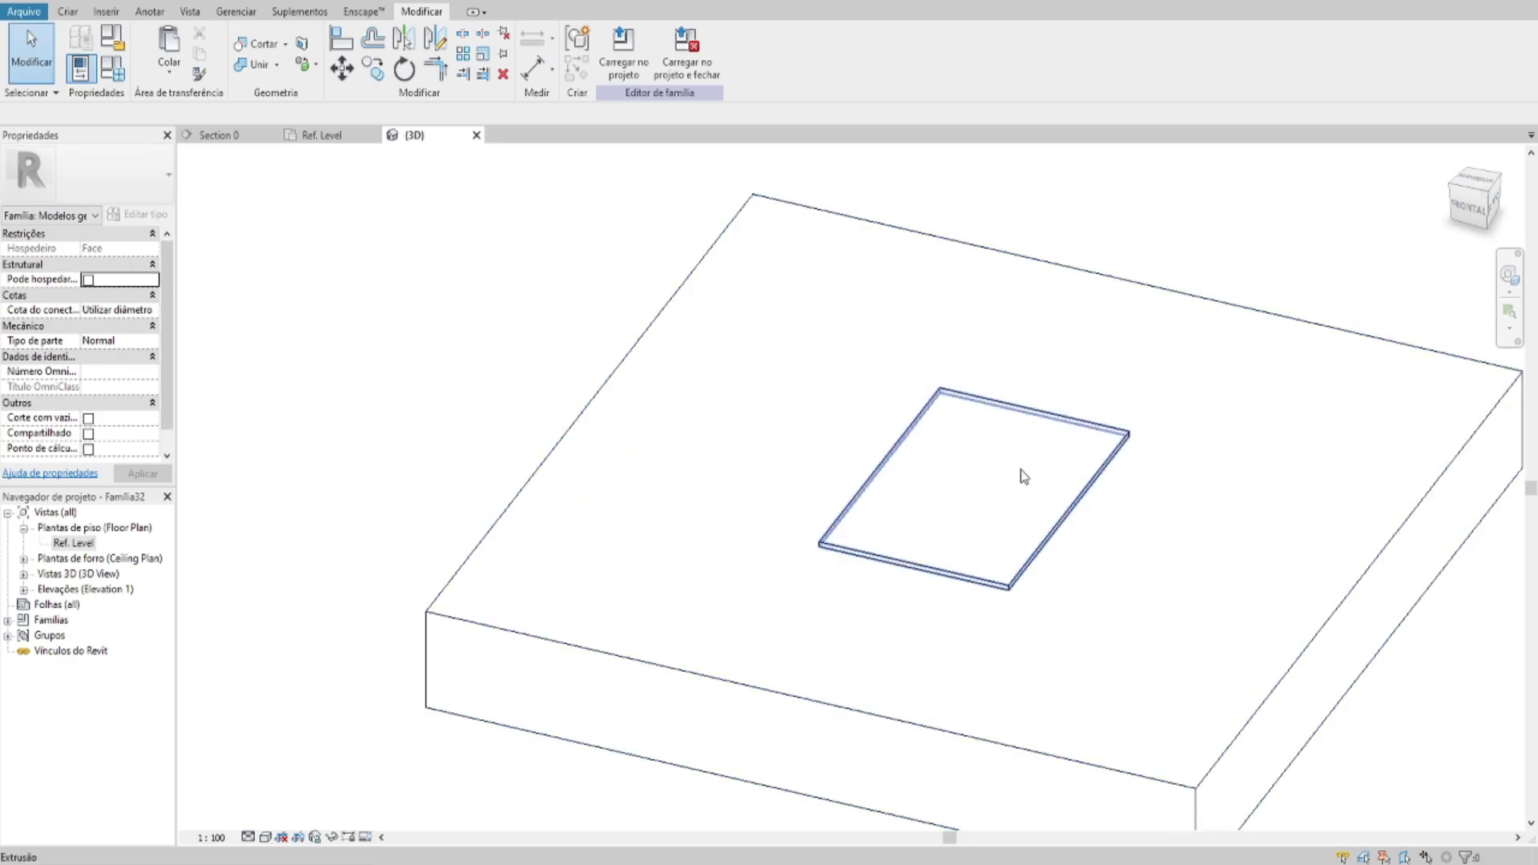
pyautogui.moveTo(1020, 469)
pyautogui.keyDown('shift'); pyautogui.mouseDown(button='middle')
pyautogui.moveTo(937, 353)
pyautogui.moveTo(972, 405)
pyautogui.mouseUp(button='middle'); pyautogui.keyUp('shift')
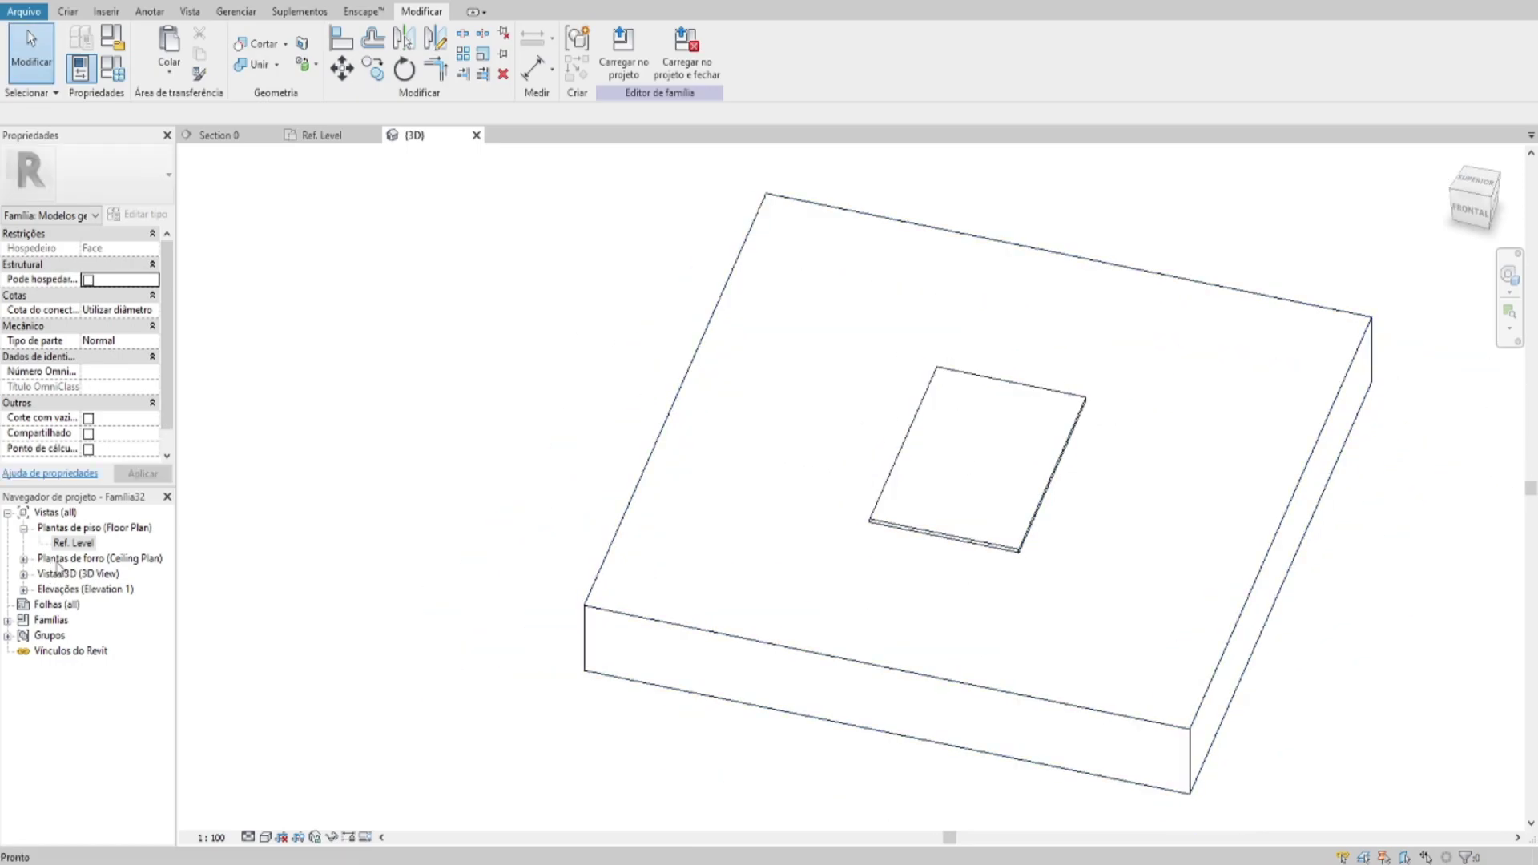
pyautogui.doubleClick(73, 542)
# - Try the Realista visual style on the plan, then return to Hidden Line
pyautogui.scroll(1, 833, 409)
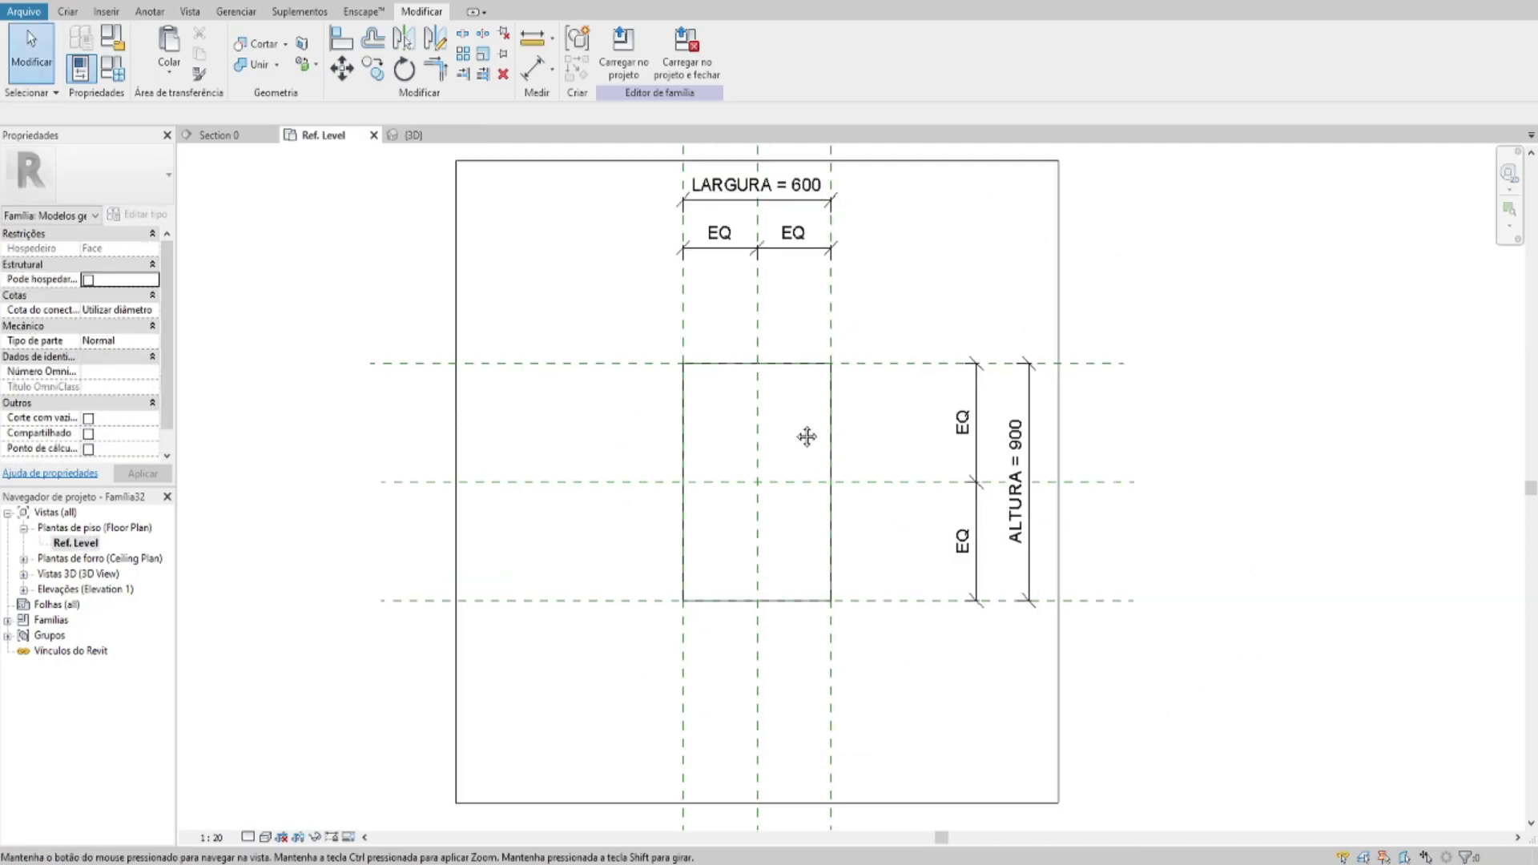
pyautogui.moveTo(806, 437); pyautogui.dragTo(838, 439, button='middle')
pyautogui.click(272, 837)
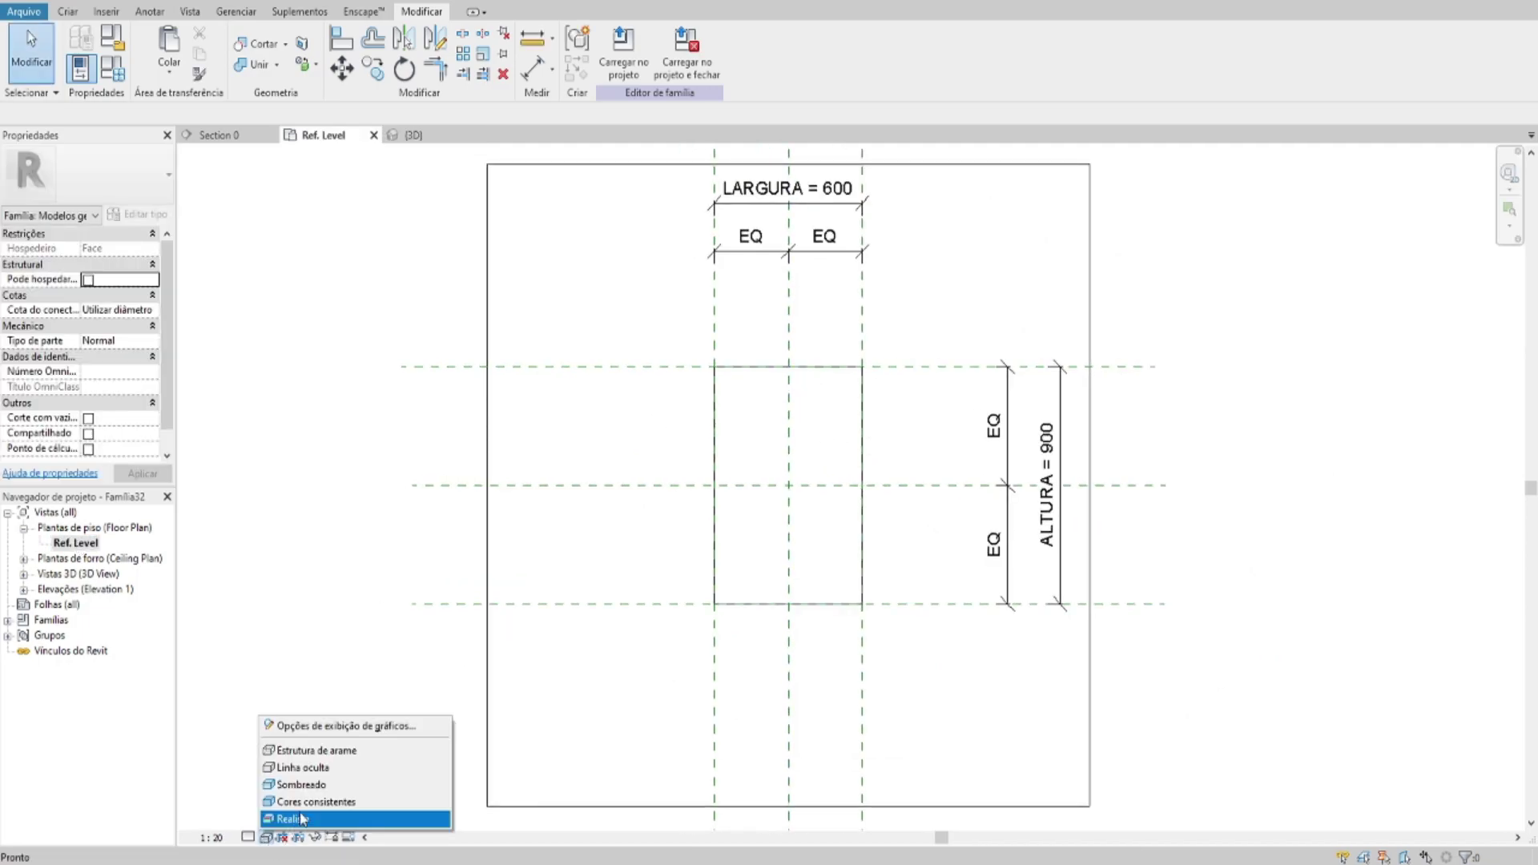
pyautogui.click(312, 793)
pyautogui.click(264, 837)
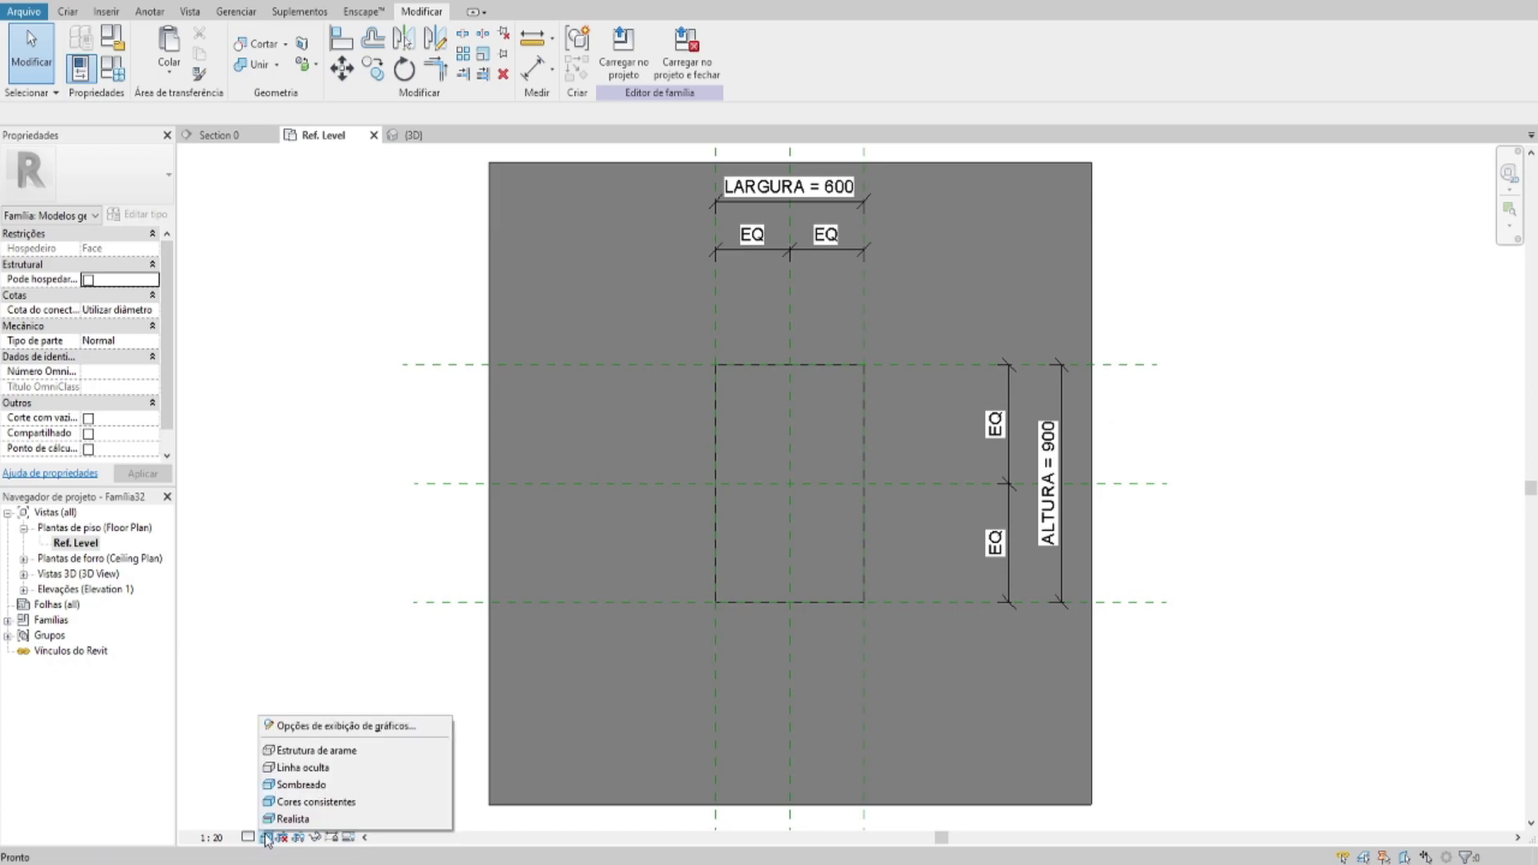
pyautogui.click(305, 771)
pyautogui.moveTo(865, 447)
pyautogui.mouseDown(button='middle')
pyautogui.moveTo(880, 471)
pyautogui.moveTo(770, 419)
pyautogui.mouseUp(button='middle')
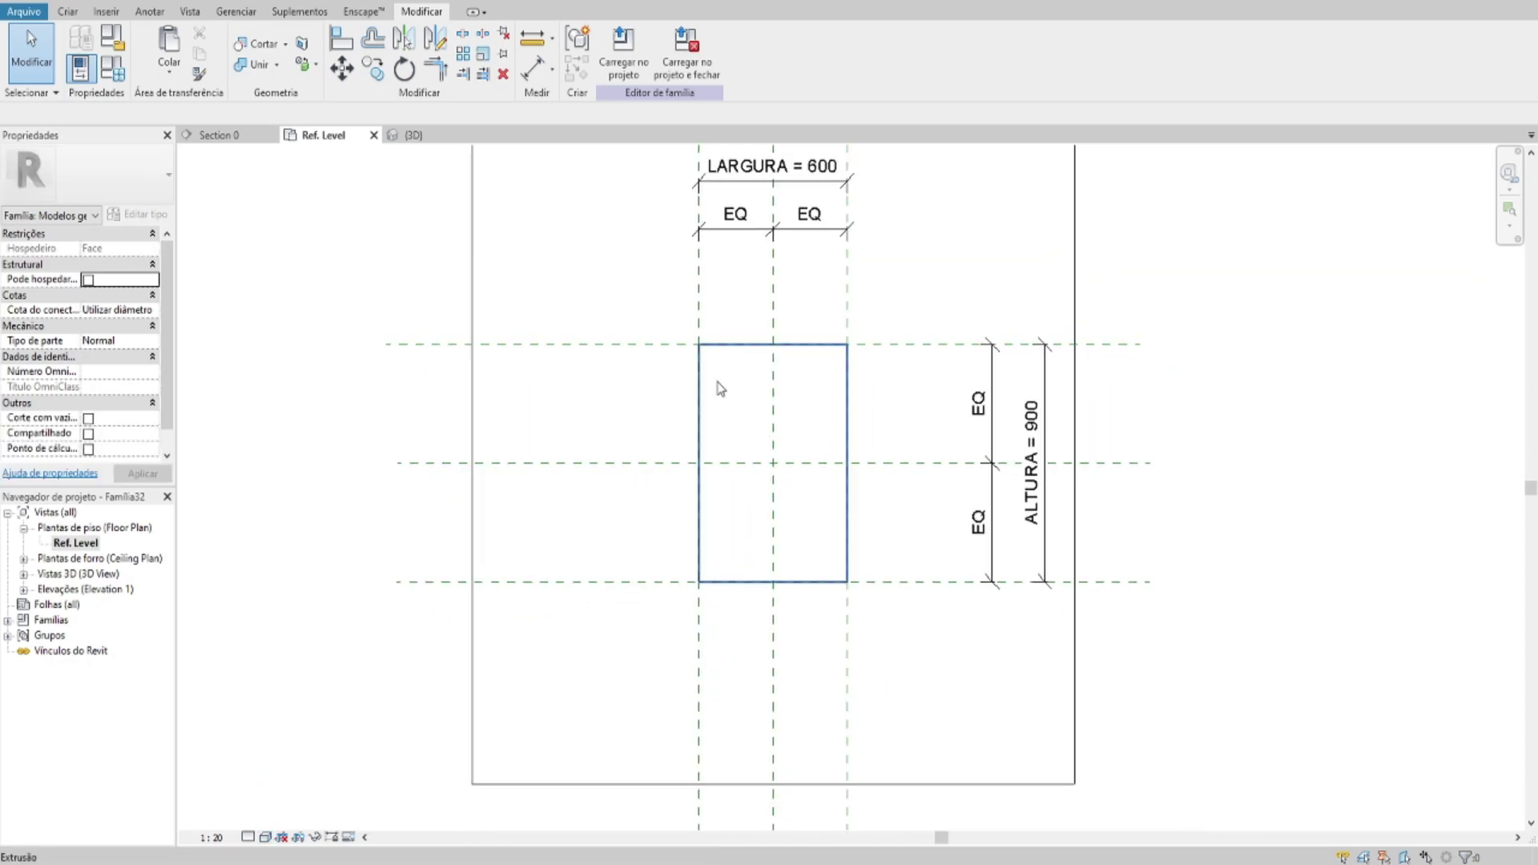
# - Briefly bring up Project Units with UN and close it
pyautogui.press('u')
pyautogui.press('n')
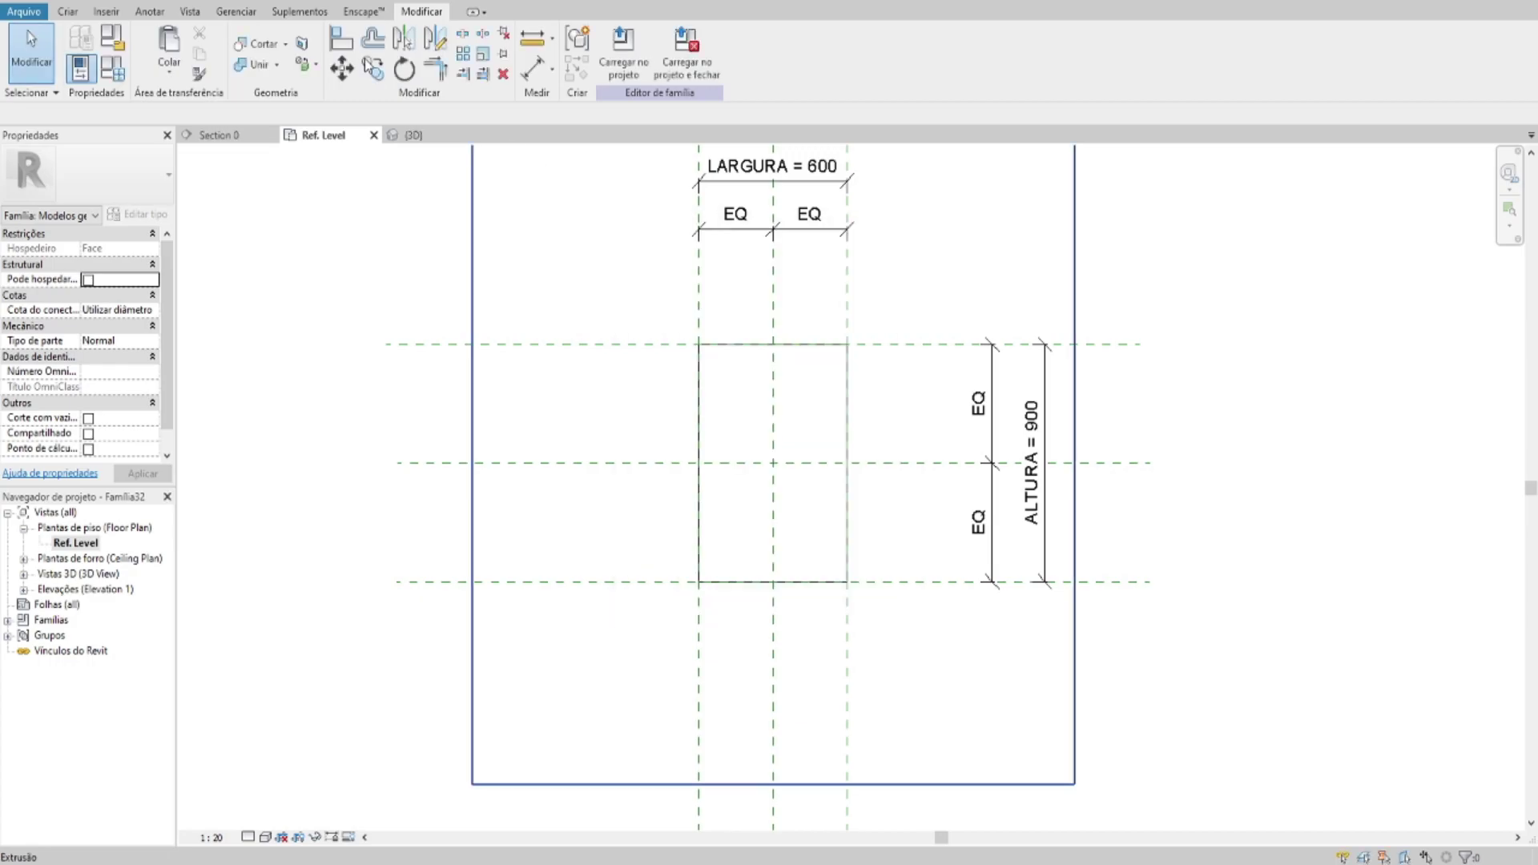
pyautogui.press('Escape')
# - Change the Project Units length format to Centimeters
pyautogui.click(235, 11)
pyautogui.click(431, 64)
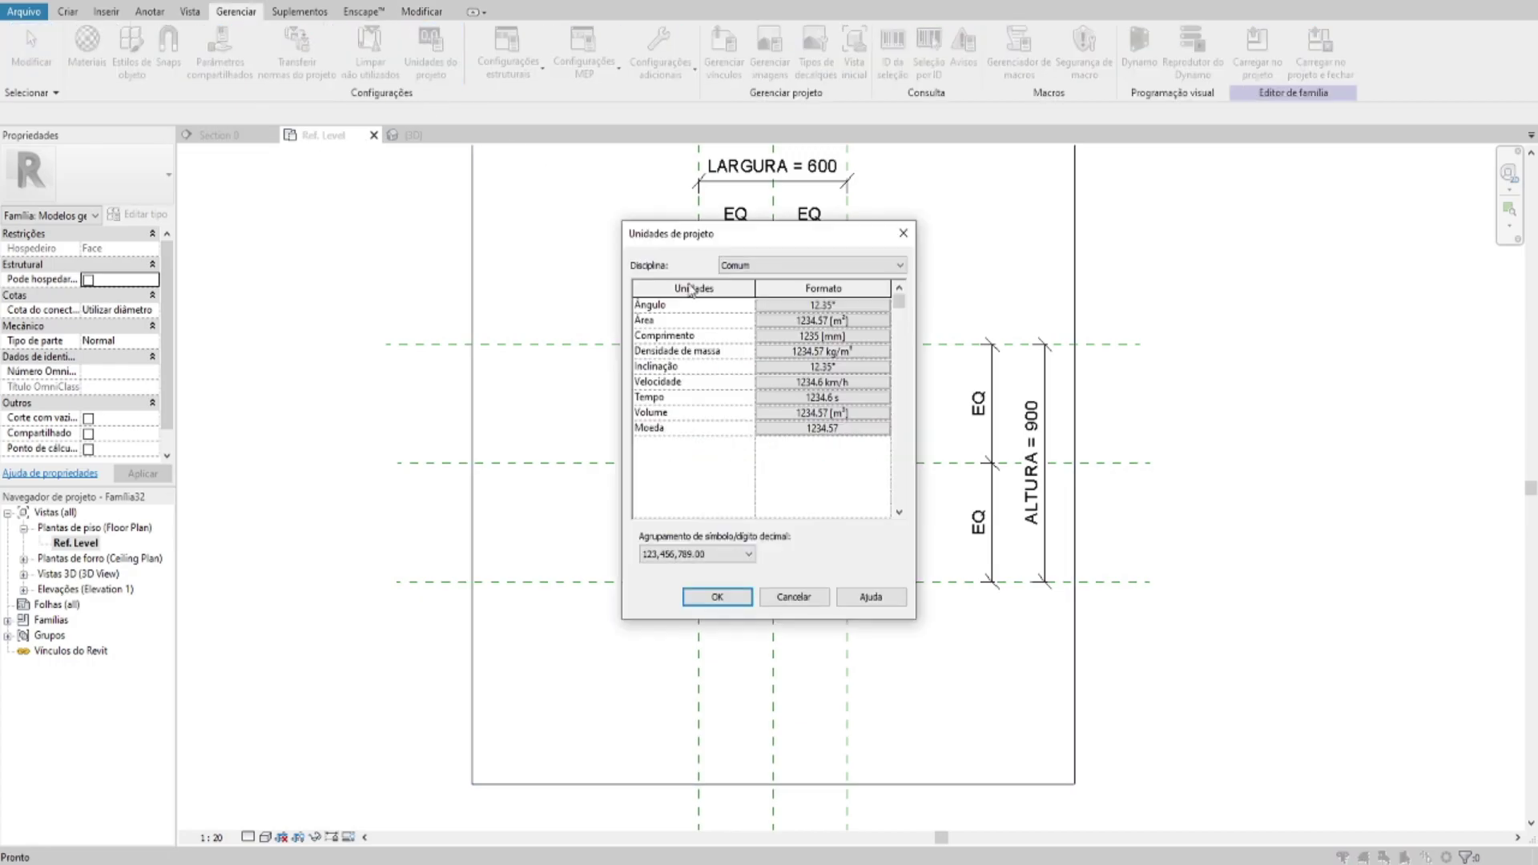
pyautogui.click(829, 337)
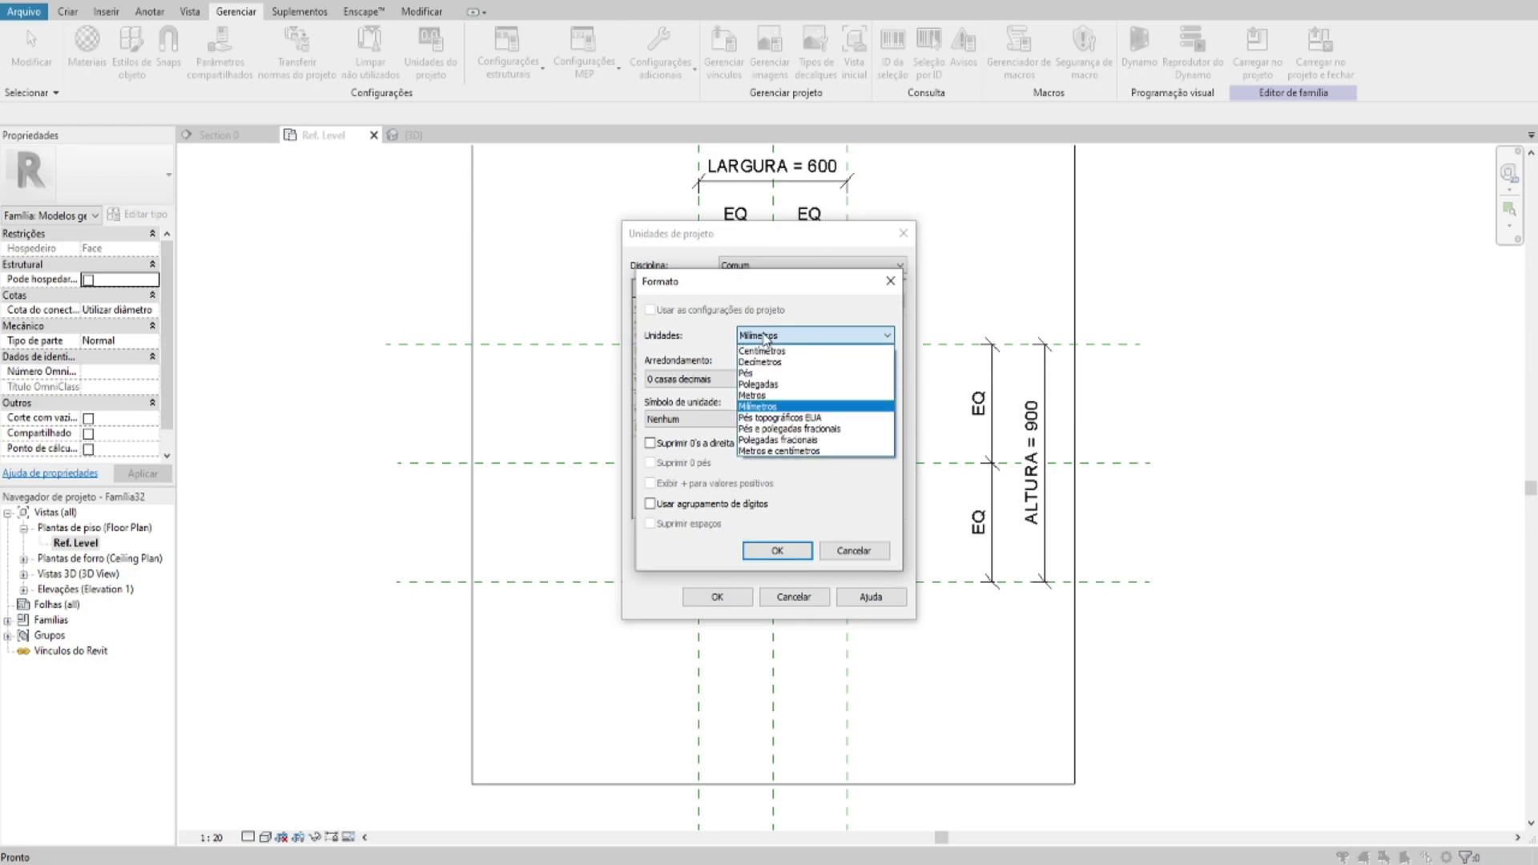
pyautogui.click(813, 335)
pyautogui.click(764, 353)
pyautogui.click(777, 550)
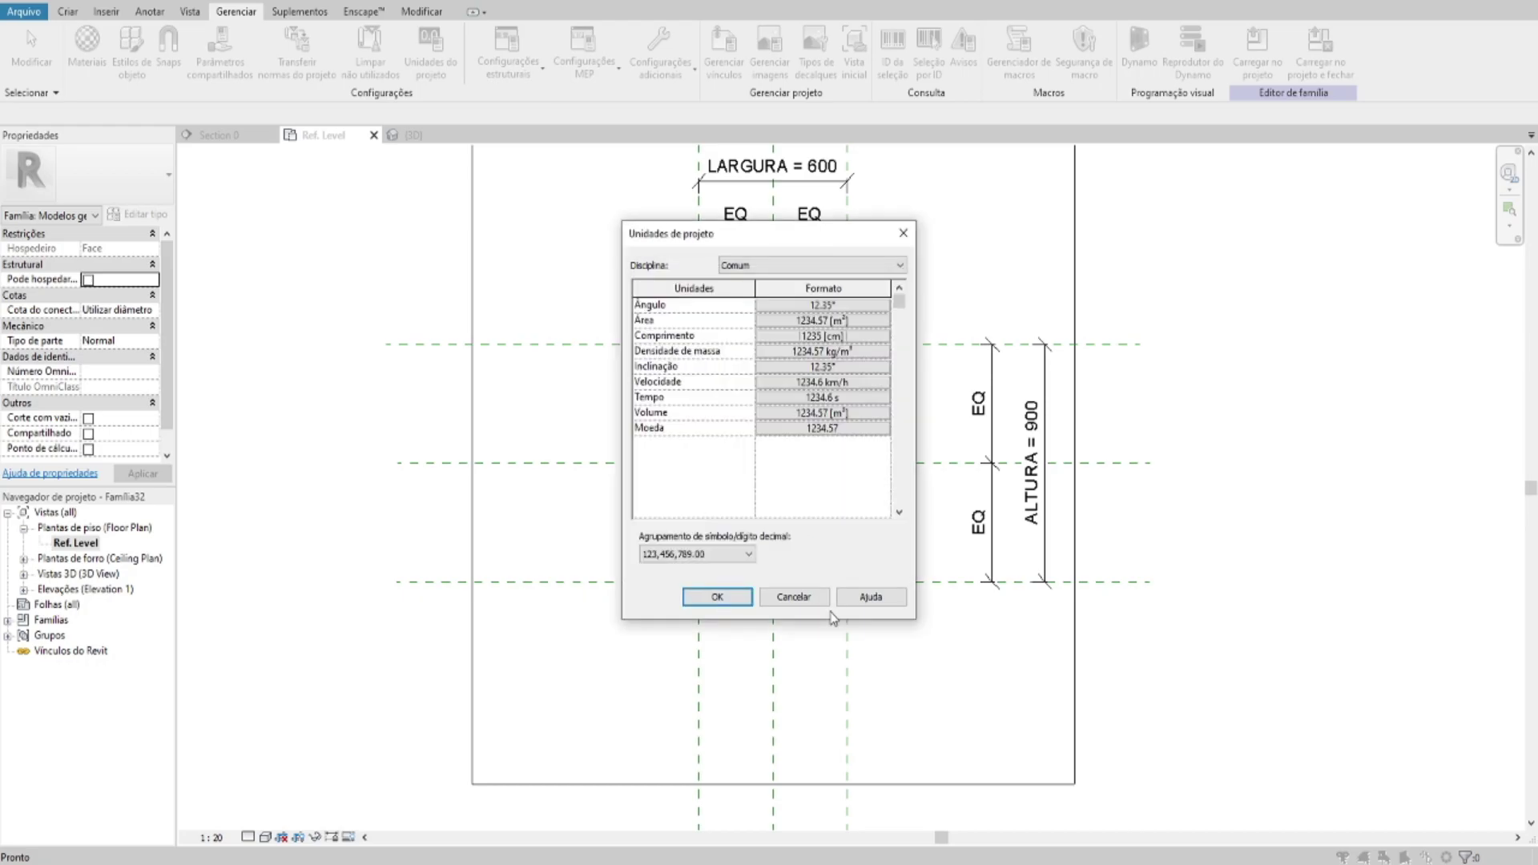
pyautogui.click(717, 597)
# - Pan and zoom the Ref. Level plan to recentre the 60 × 90 rectangle
pyautogui.moveTo(815, 448); pyautogui.dragTo(870, 471, button='middle')
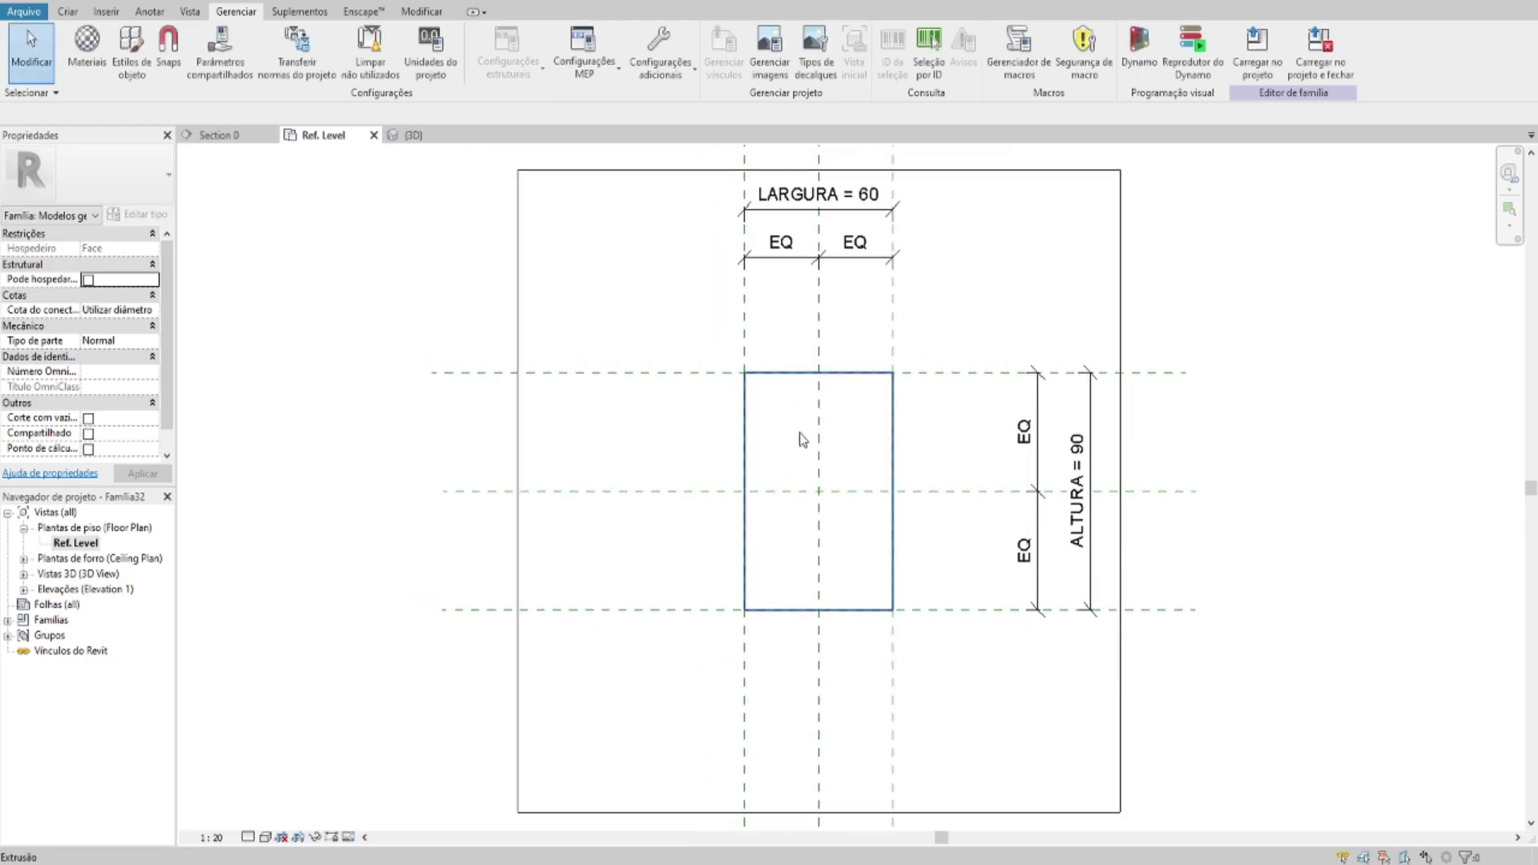
pyautogui.scroll(1, 792, 417)
pyautogui.scroll(1, 841, 412)
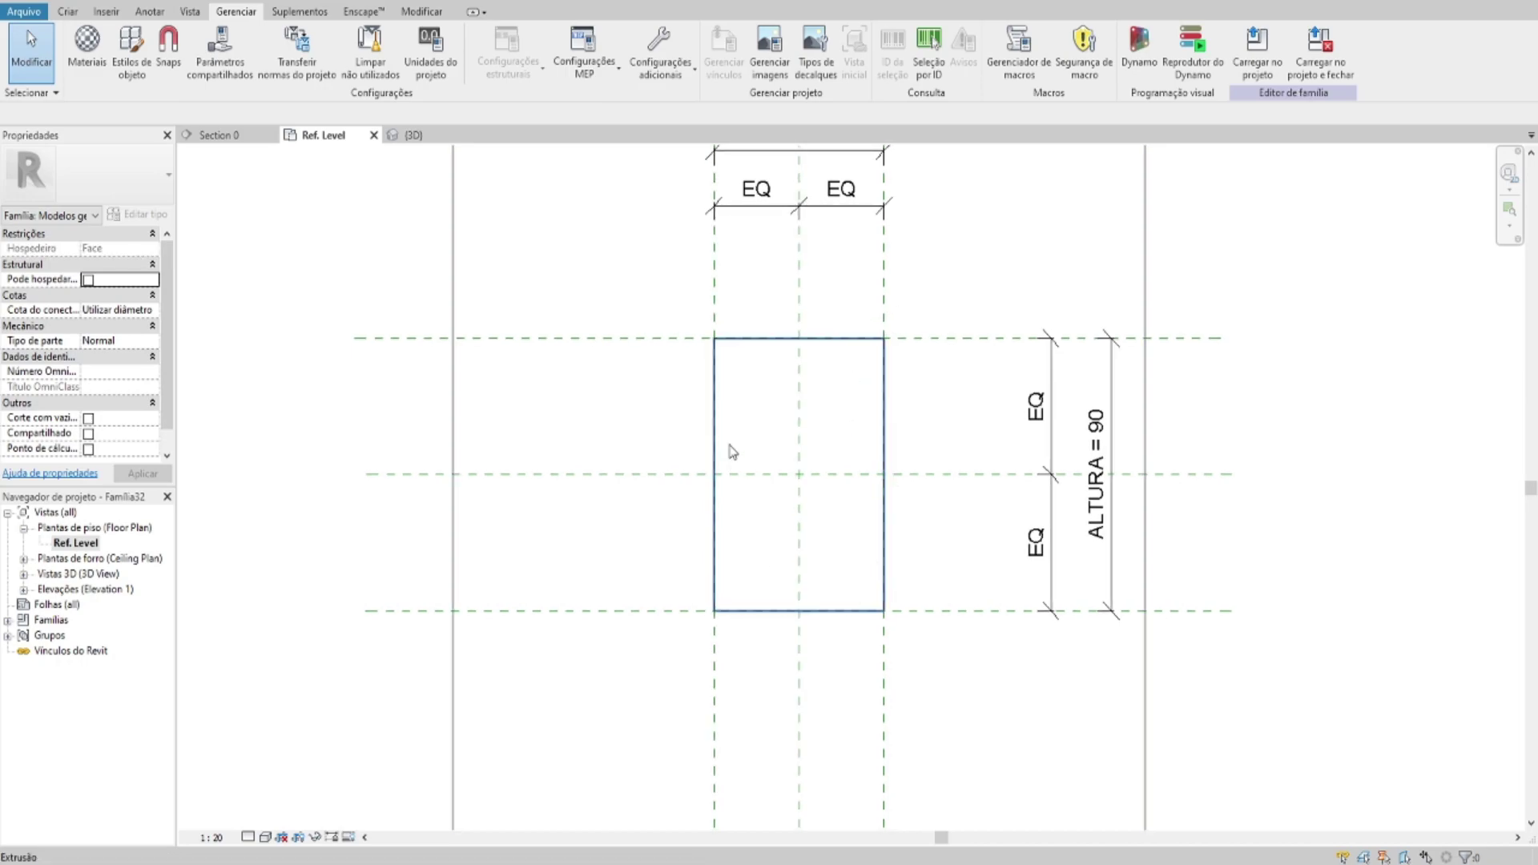
pyautogui.moveTo(805, 394); pyautogui.dragTo(794, 391, button='middle')
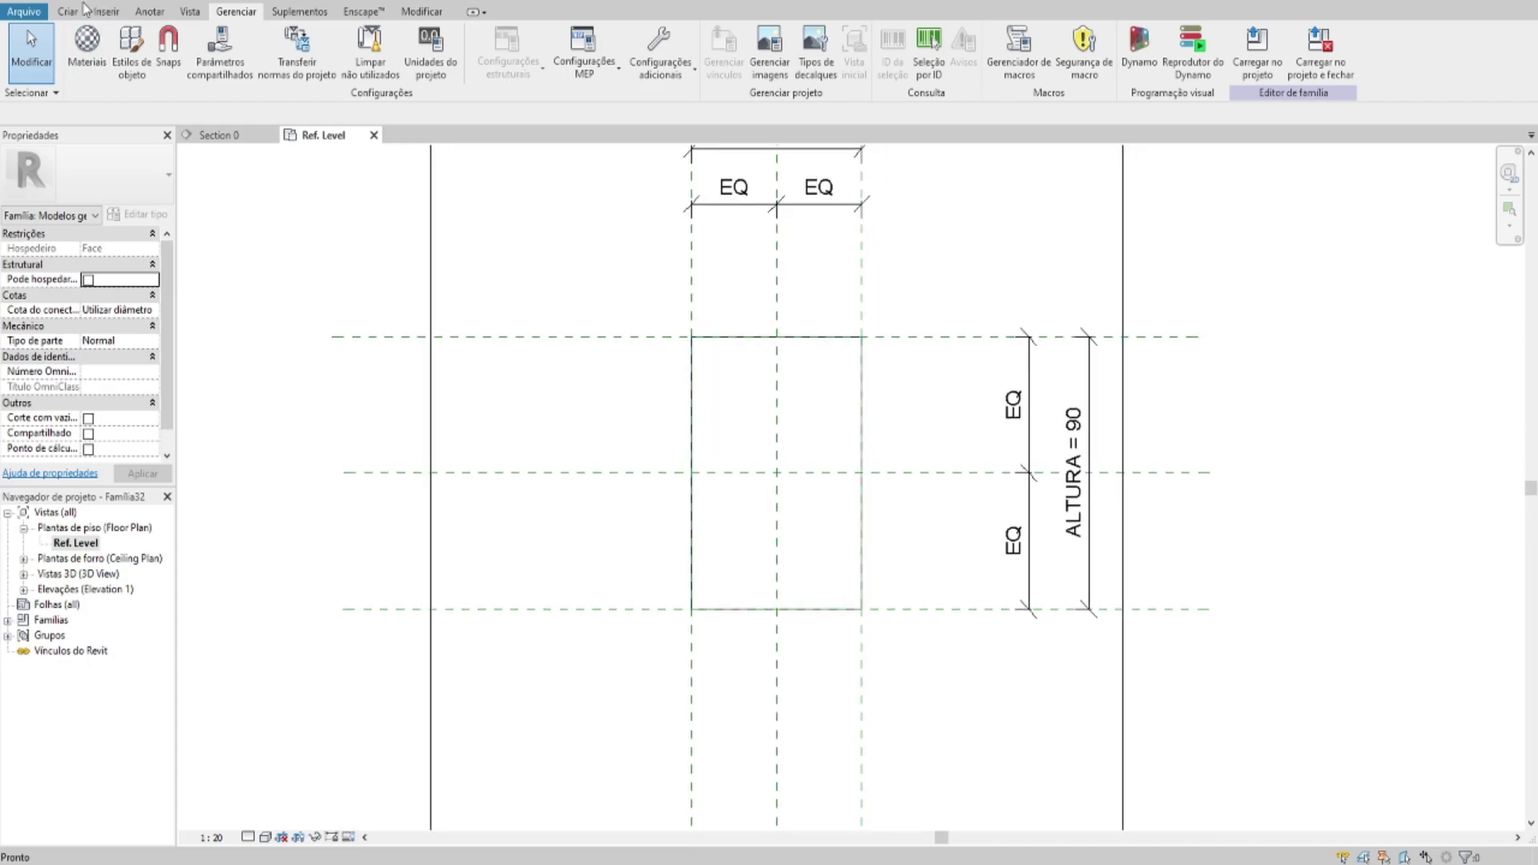
pyautogui.scroll(-1, 841, 389)
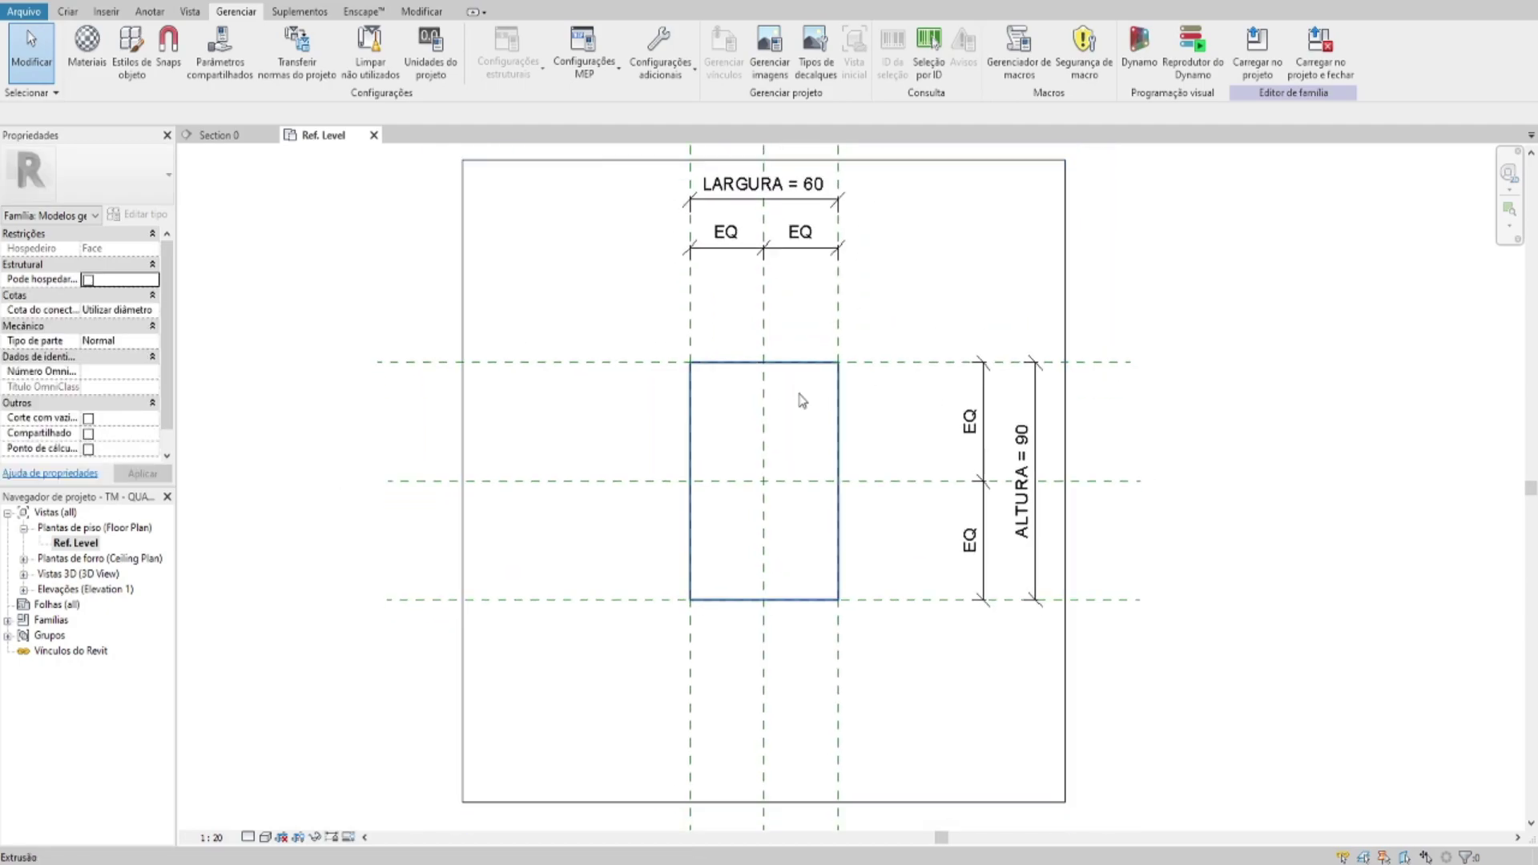
pyautogui.scroll(1, 787, 390)
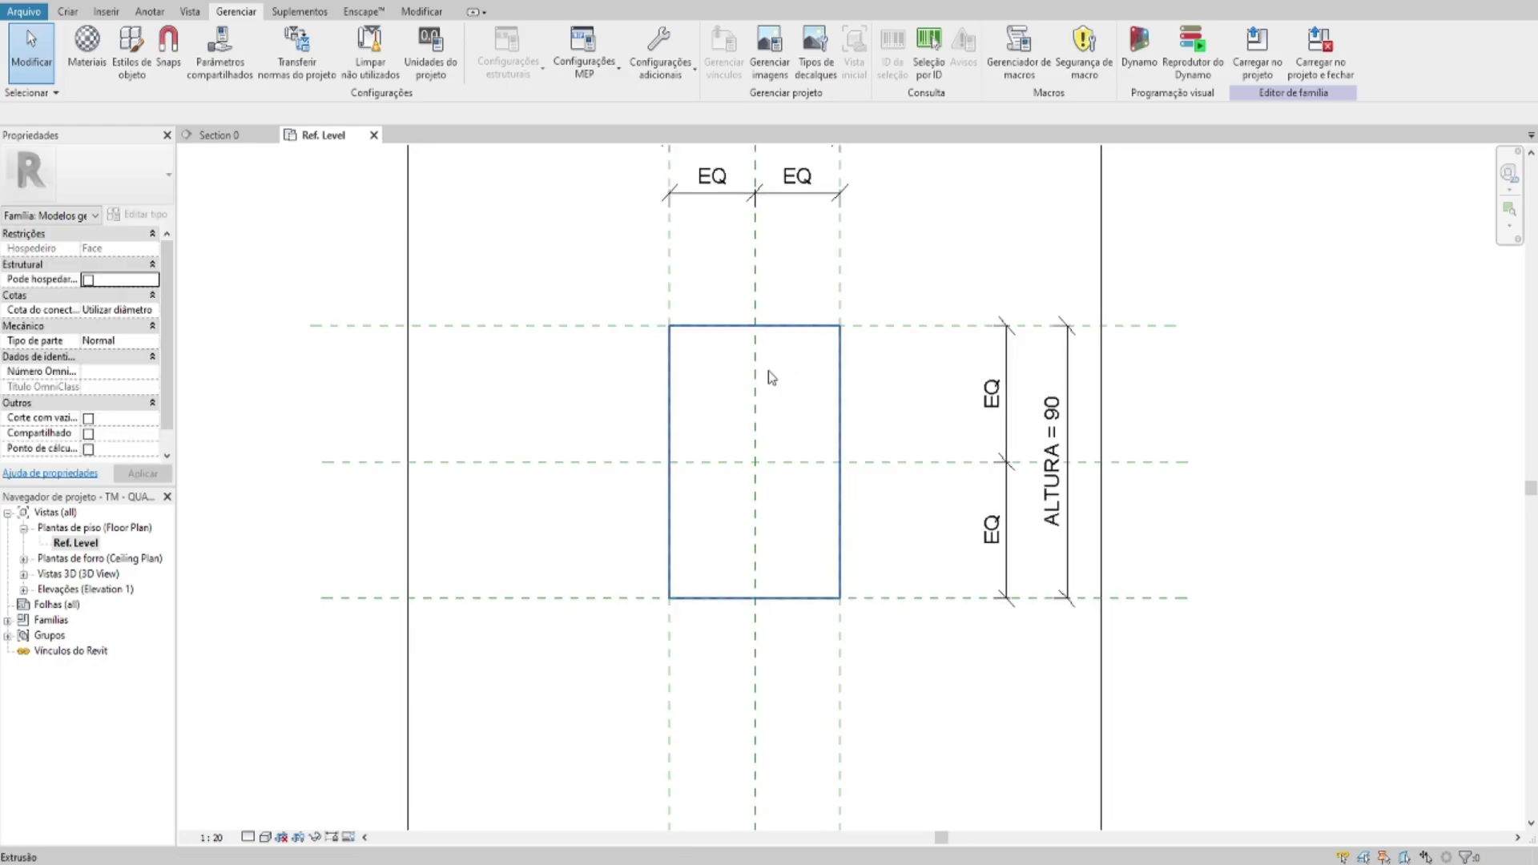
pyautogui.scroll(1, 769, 377)
# - Start a sweep whose work plane is the extrusion's face
pyautogui.click(67, 11)
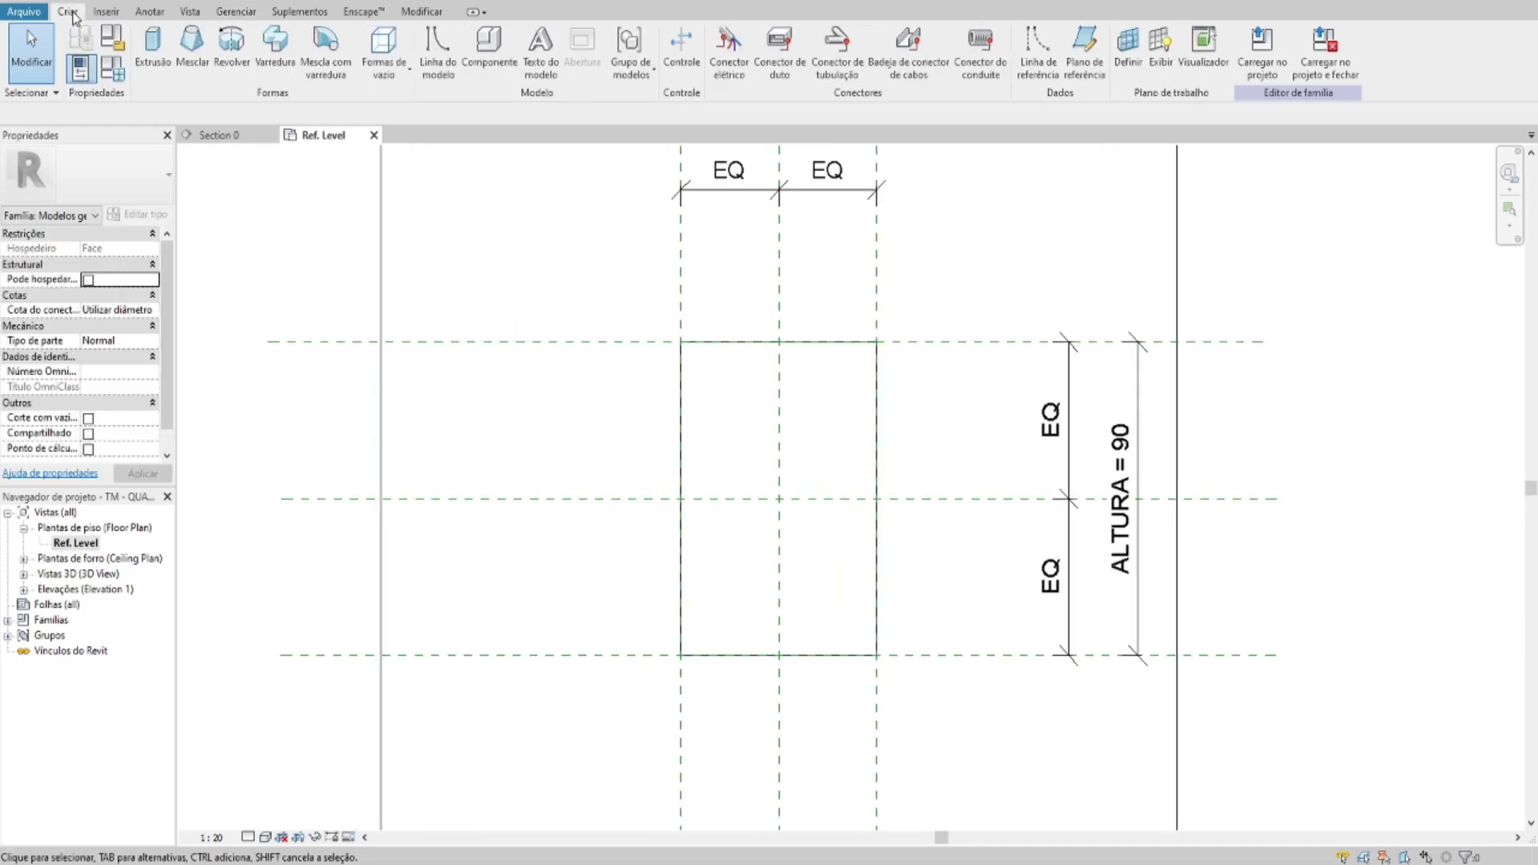
pyautogui.click(737, 394)
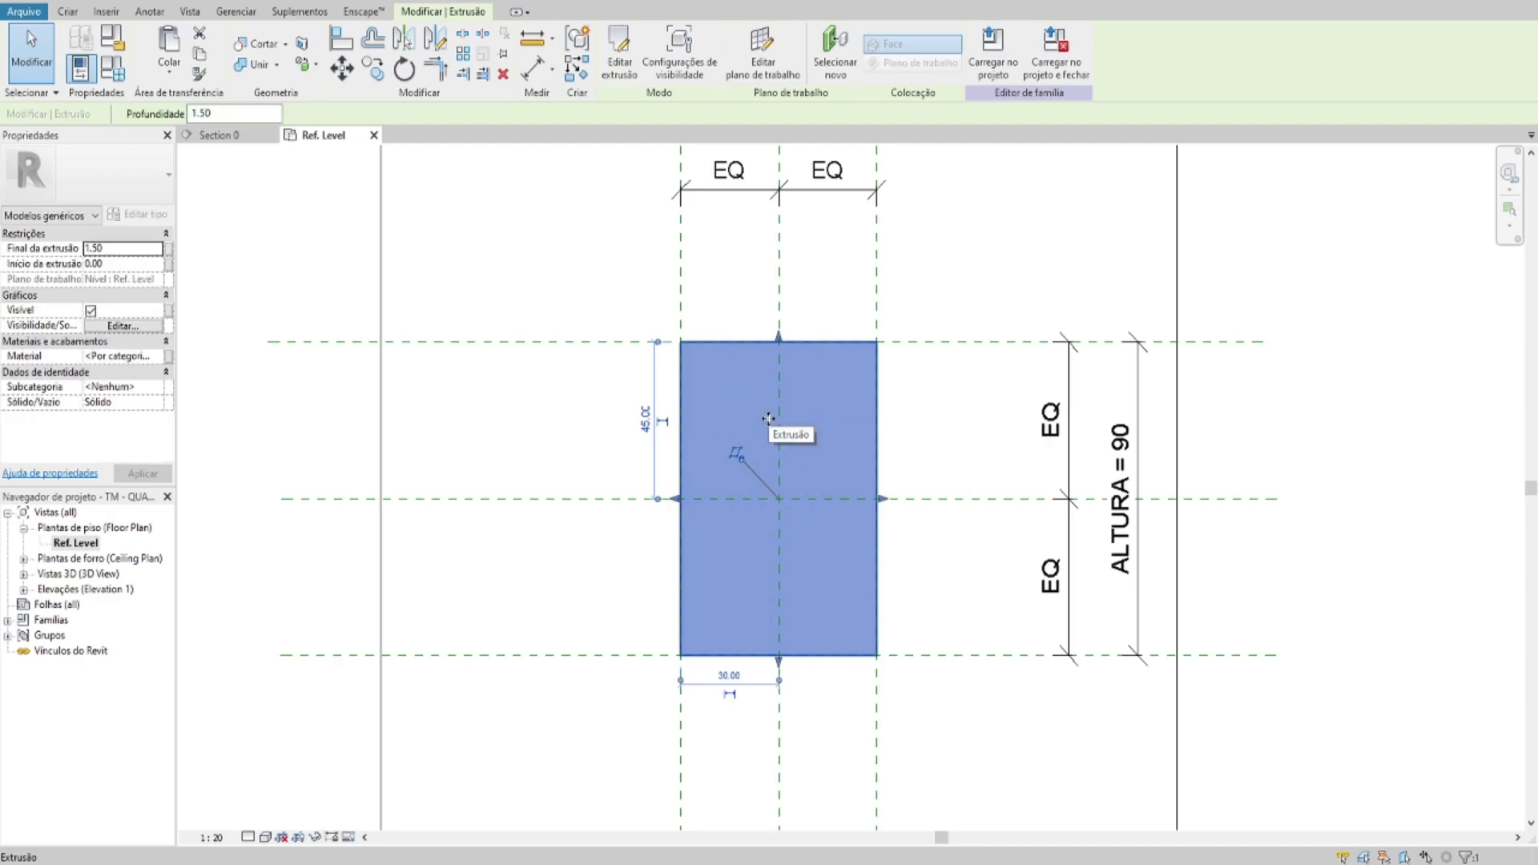
pyautogui.click(482, 200)
pyautogui.click(71, 24)
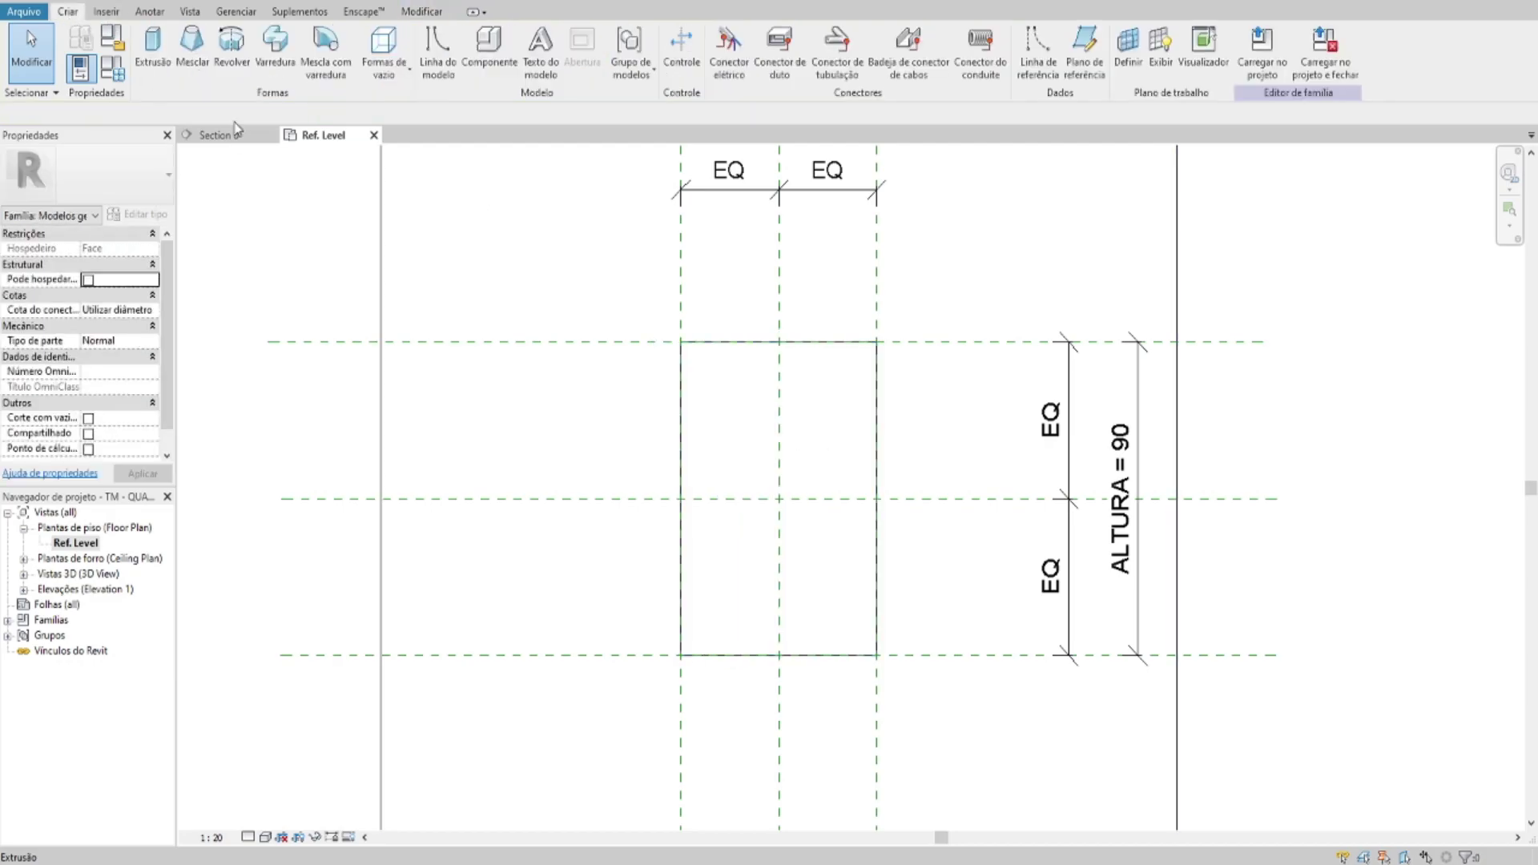
pyautogui.click(277, 62)
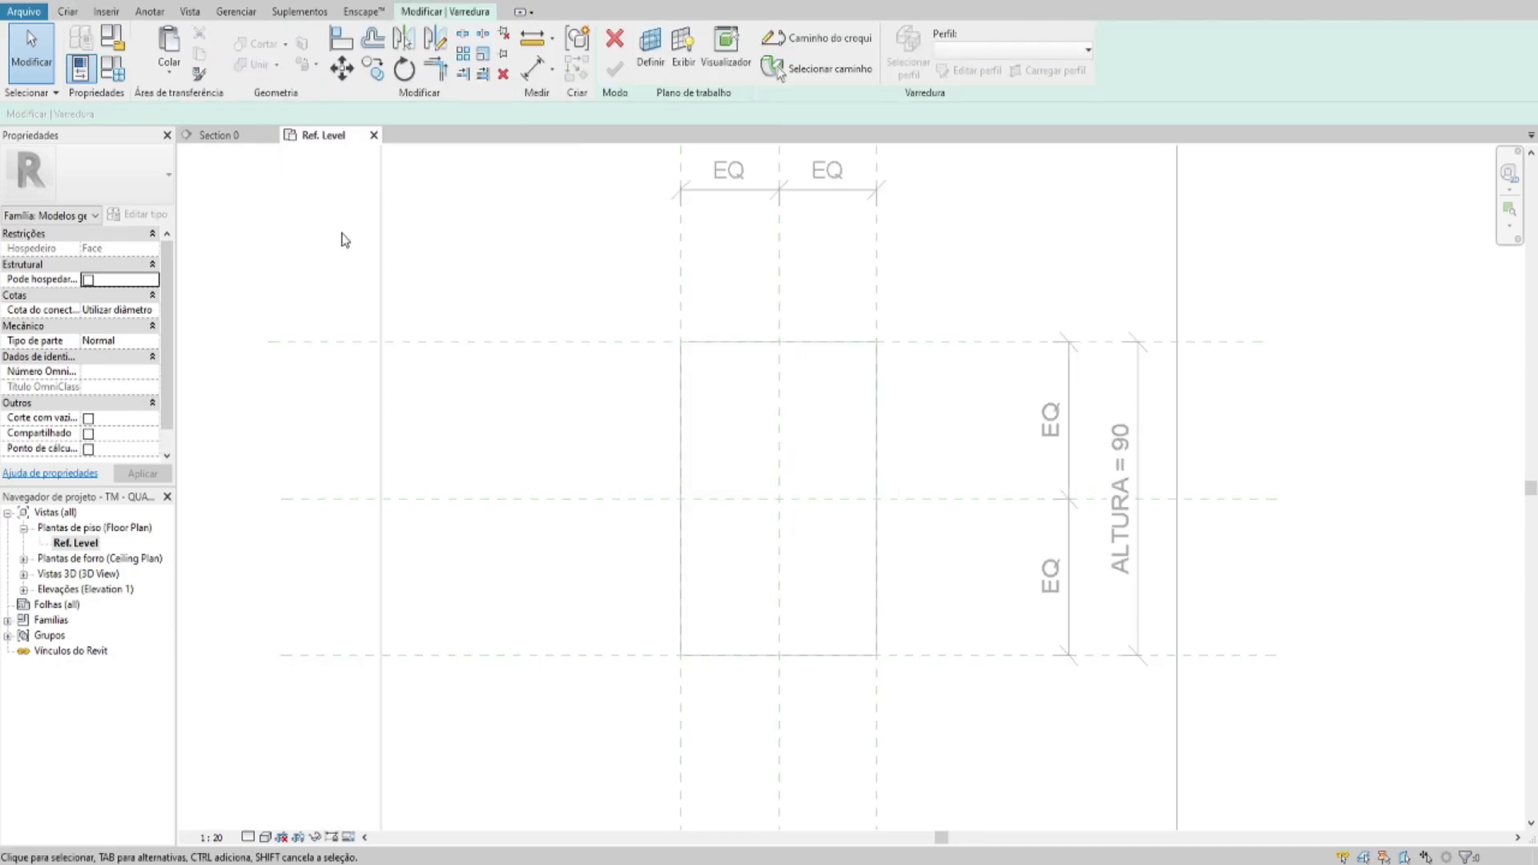
pyautogui.click(650, 50)
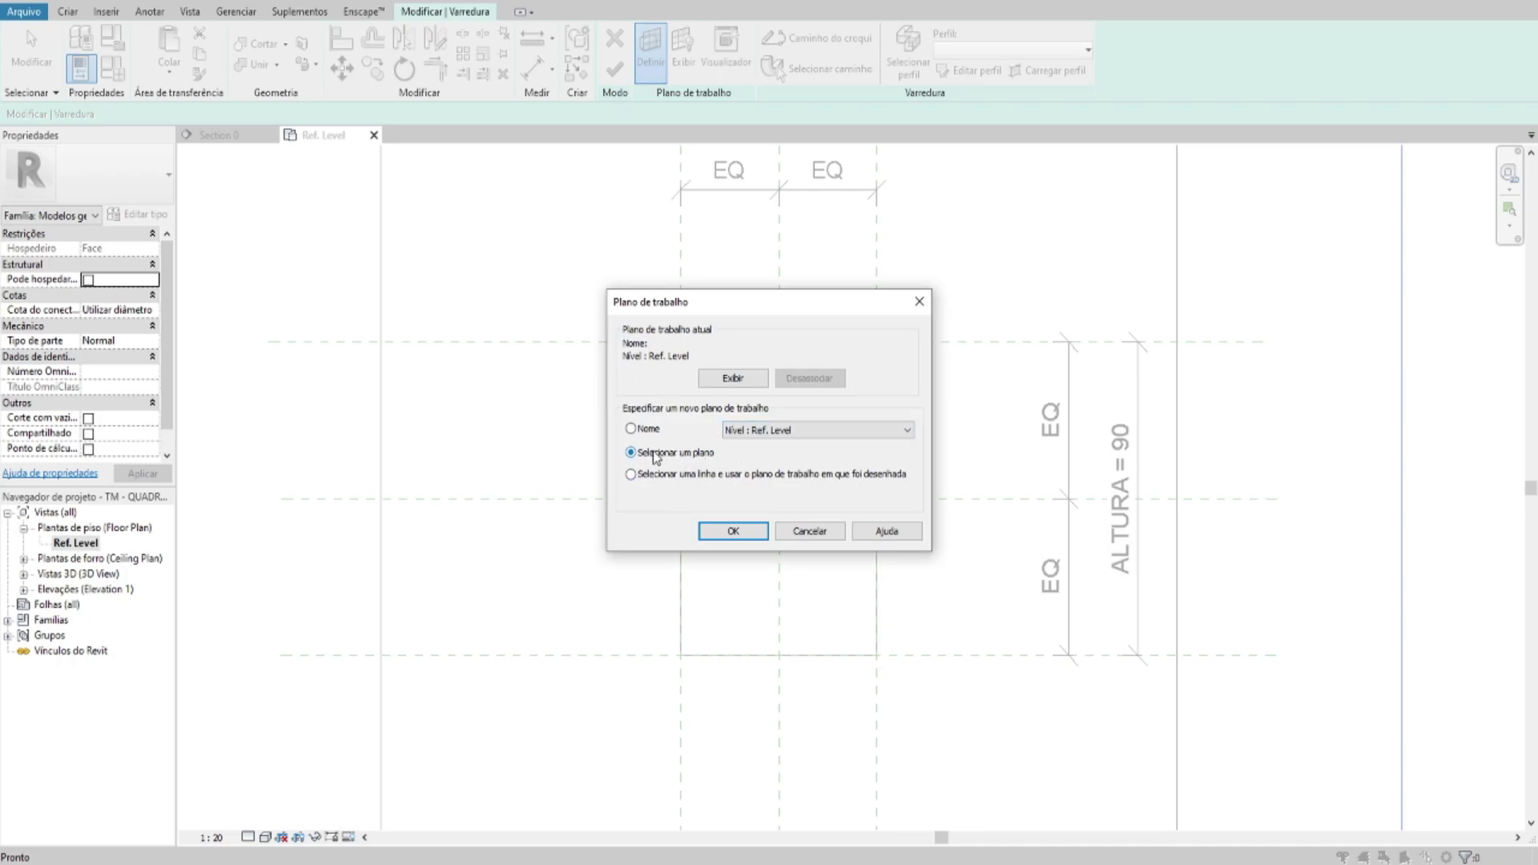
pyautogui.click(725, 535)
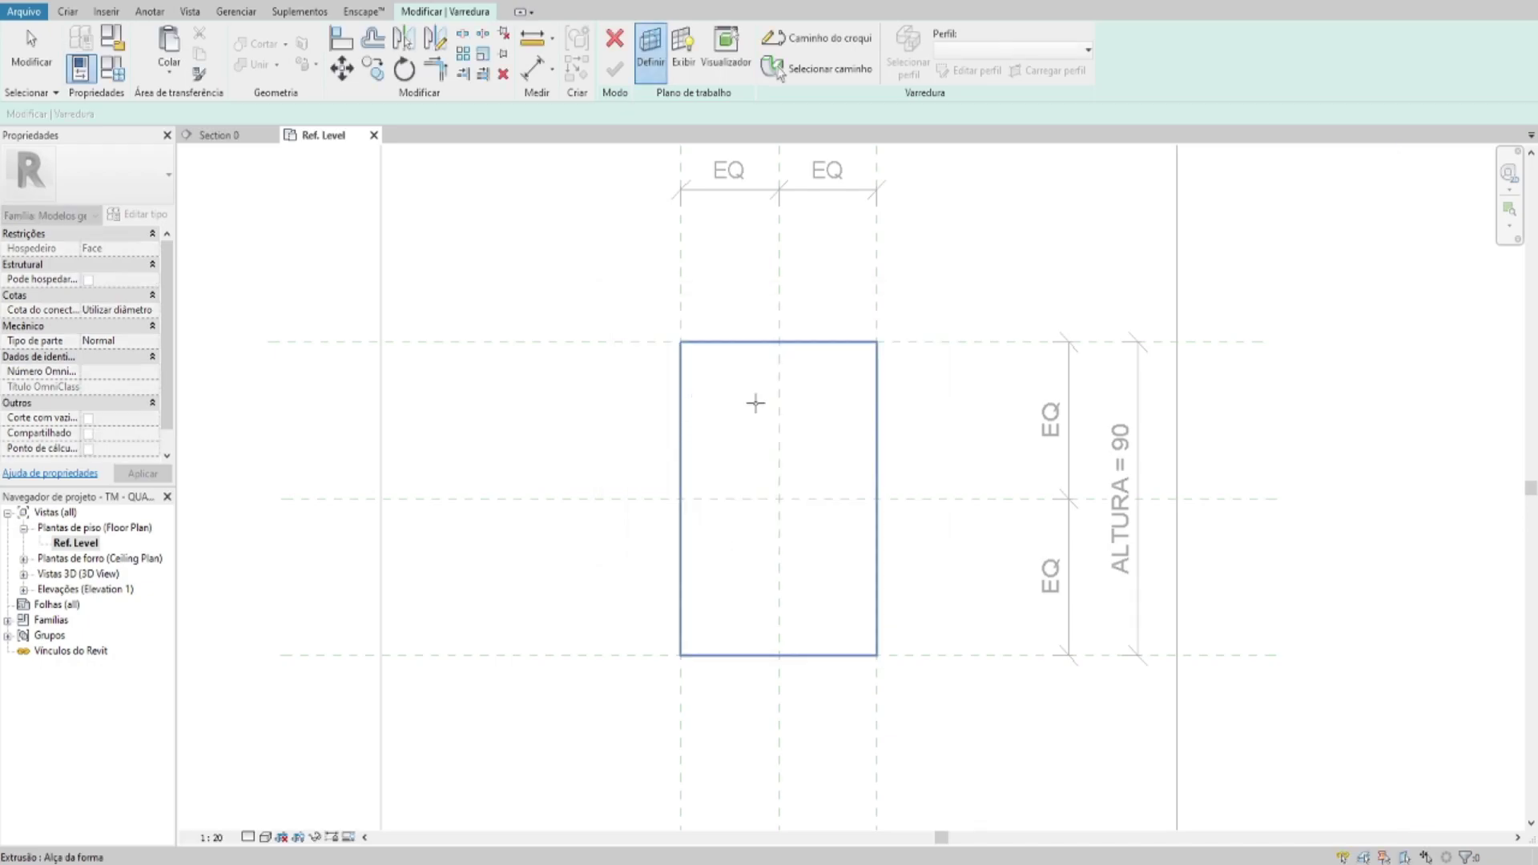
pyautogui.click(730, 392)
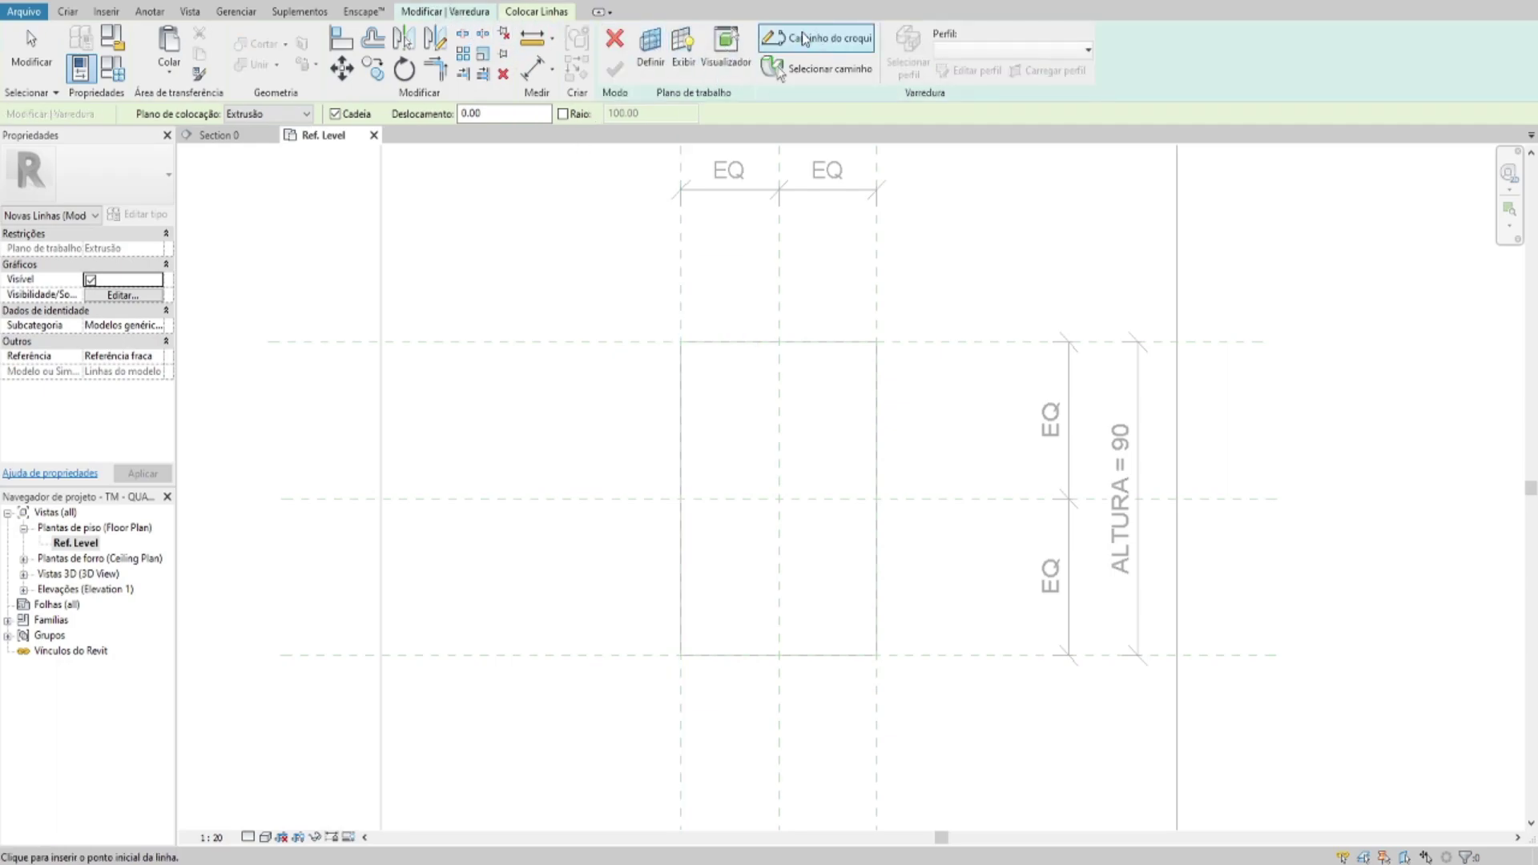
# - Sketch a rectangular 60 × 90 sweep path over the panel outline and finish it
pyautogui.click(819, 36)
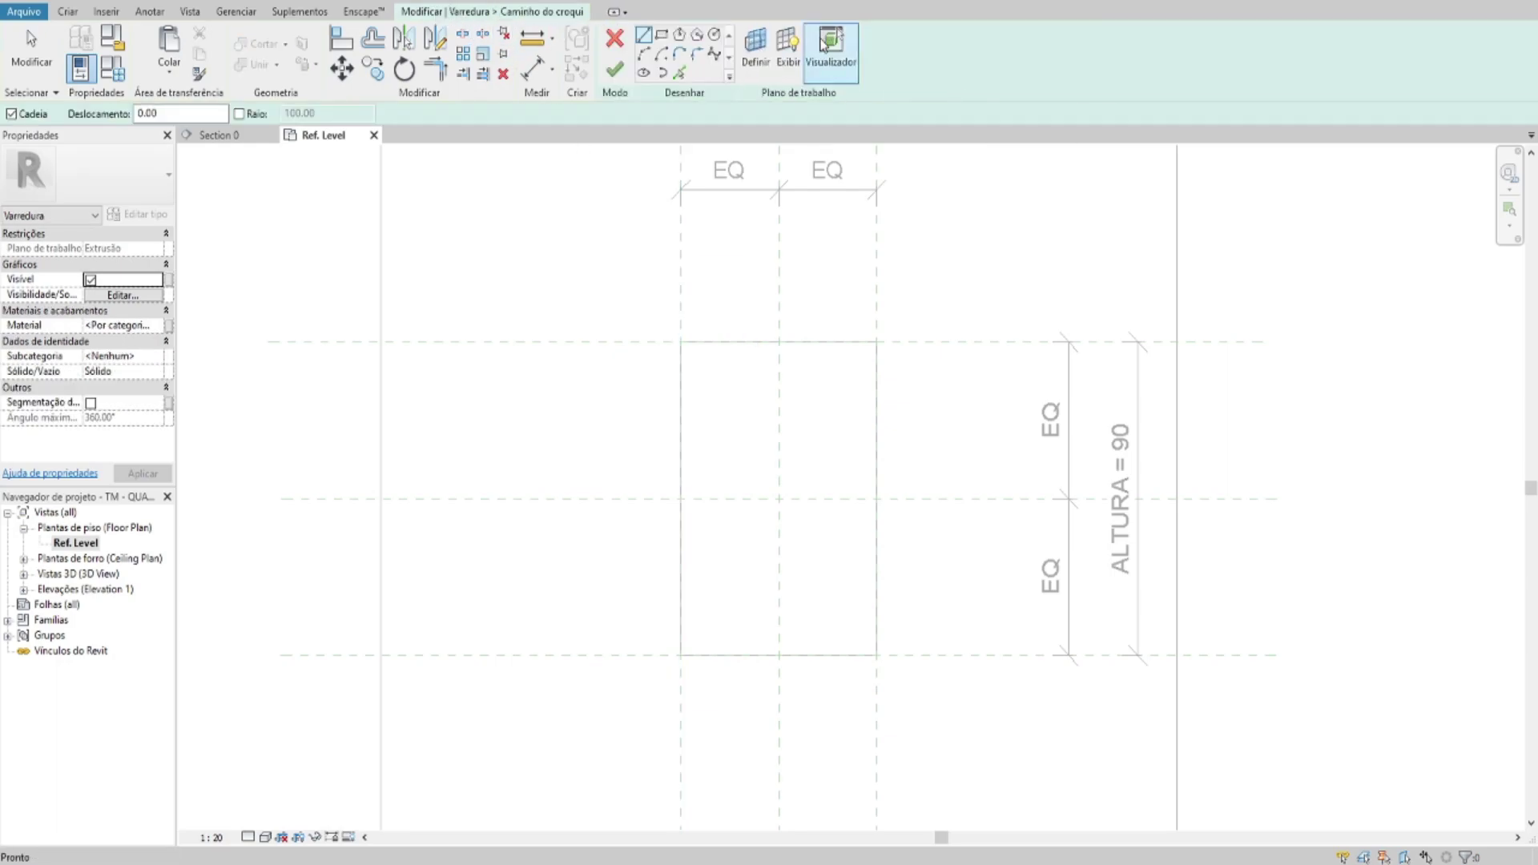
pyautogui.click(662, 36)
pyautogui.click(681, 342)
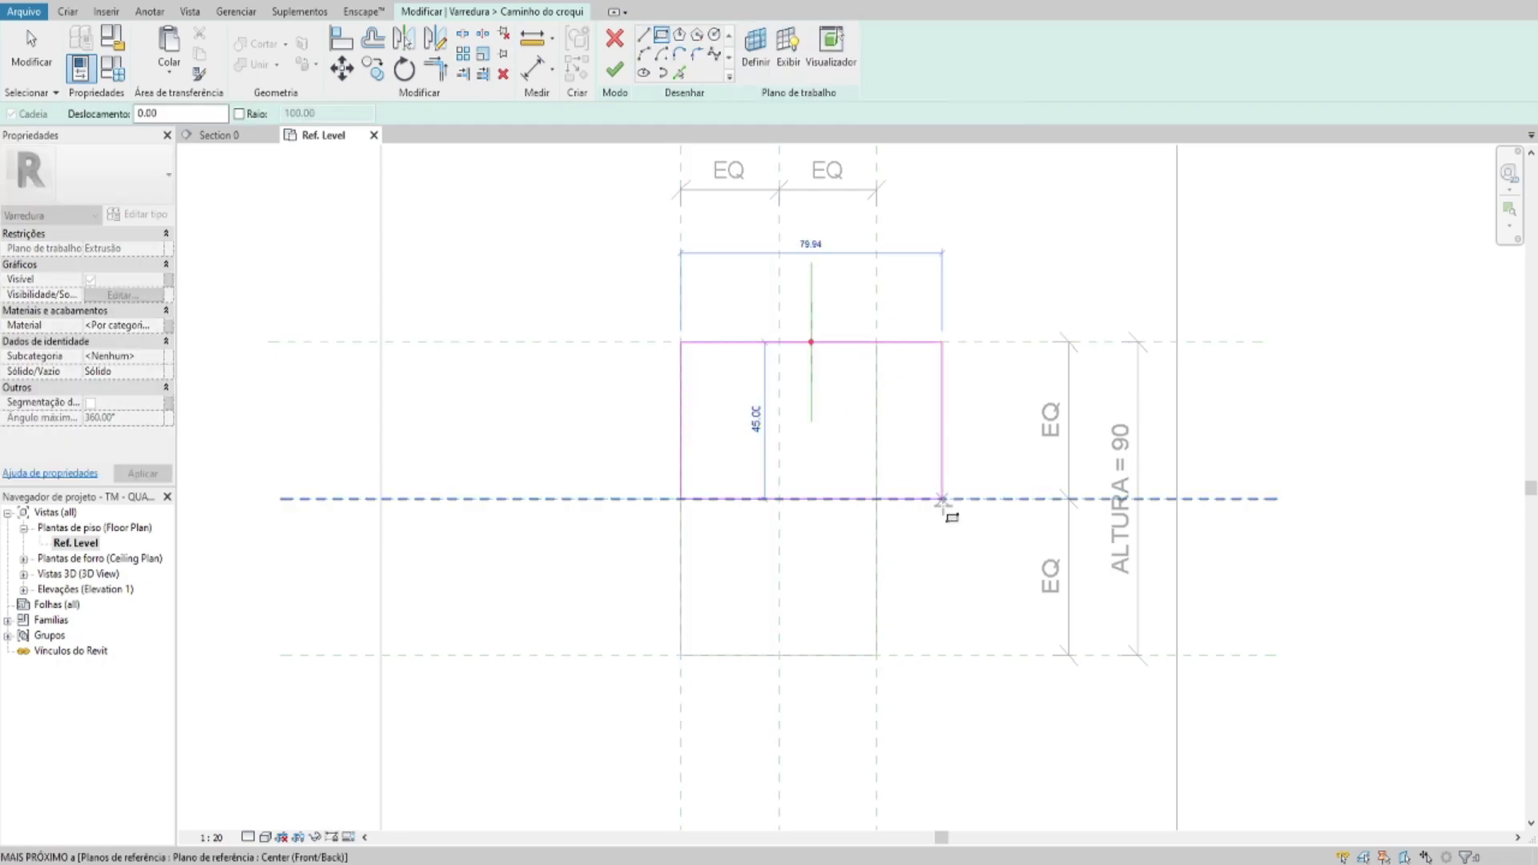
pyautogui.click(876, 655)
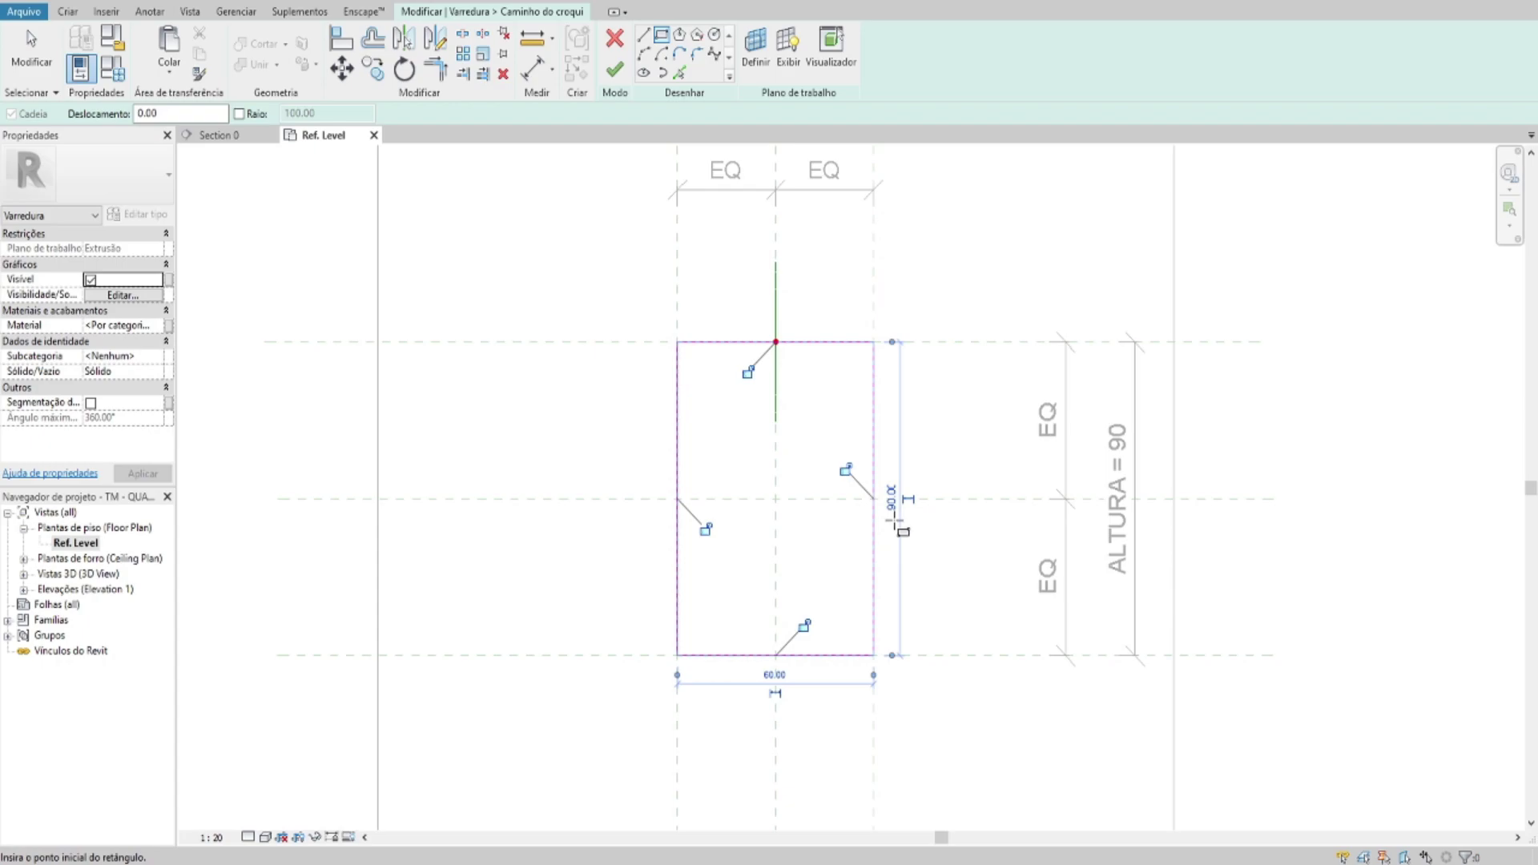
pyautogui.click(615, 70)
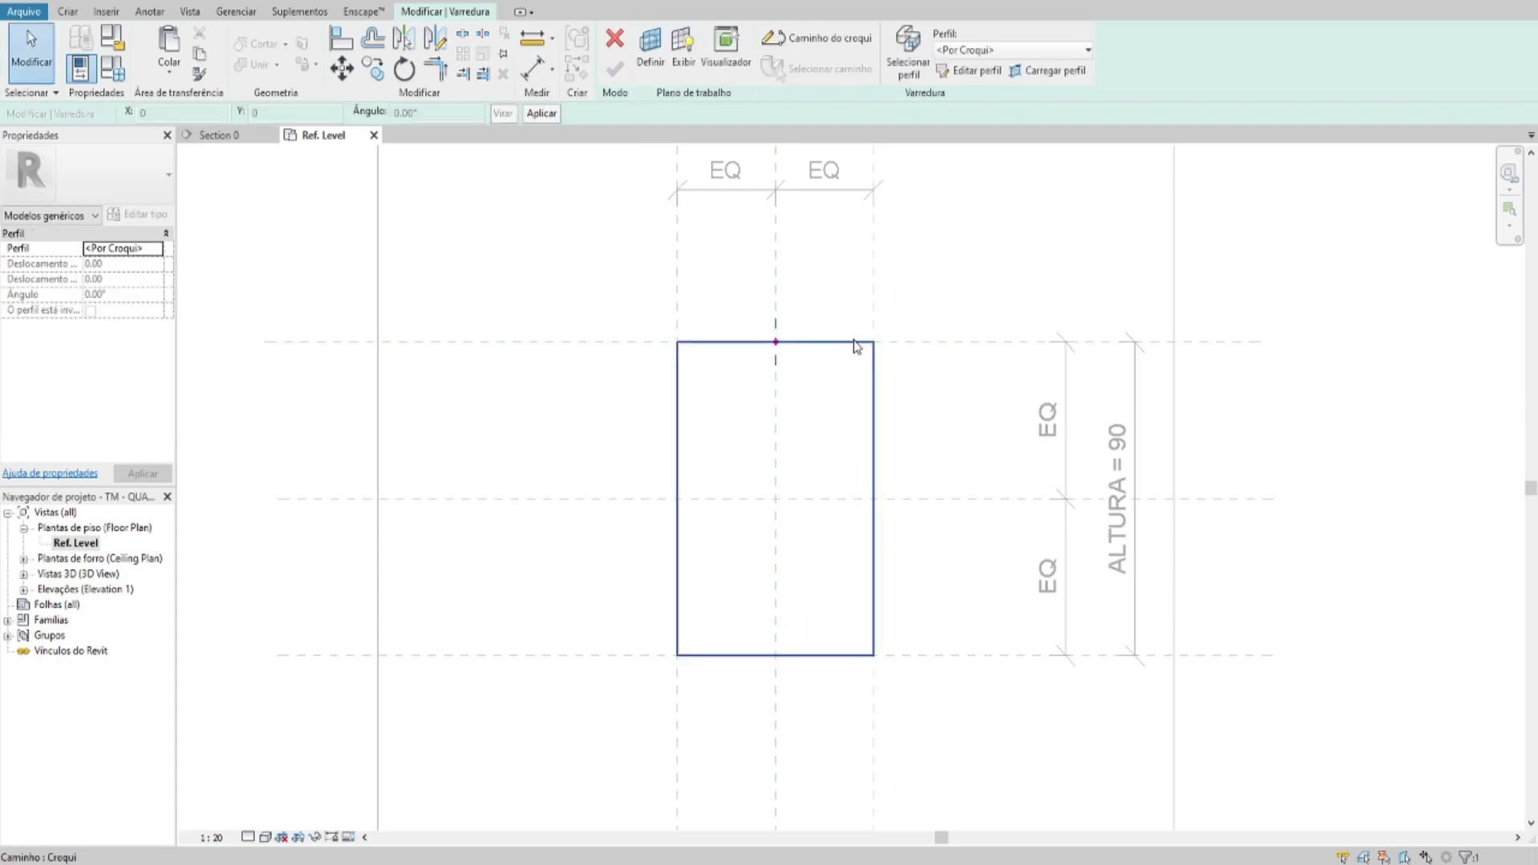
# - Edit the sweep profile in the Left elevation, zoomed to the path endpoint
pyautogui.click(971, 72)
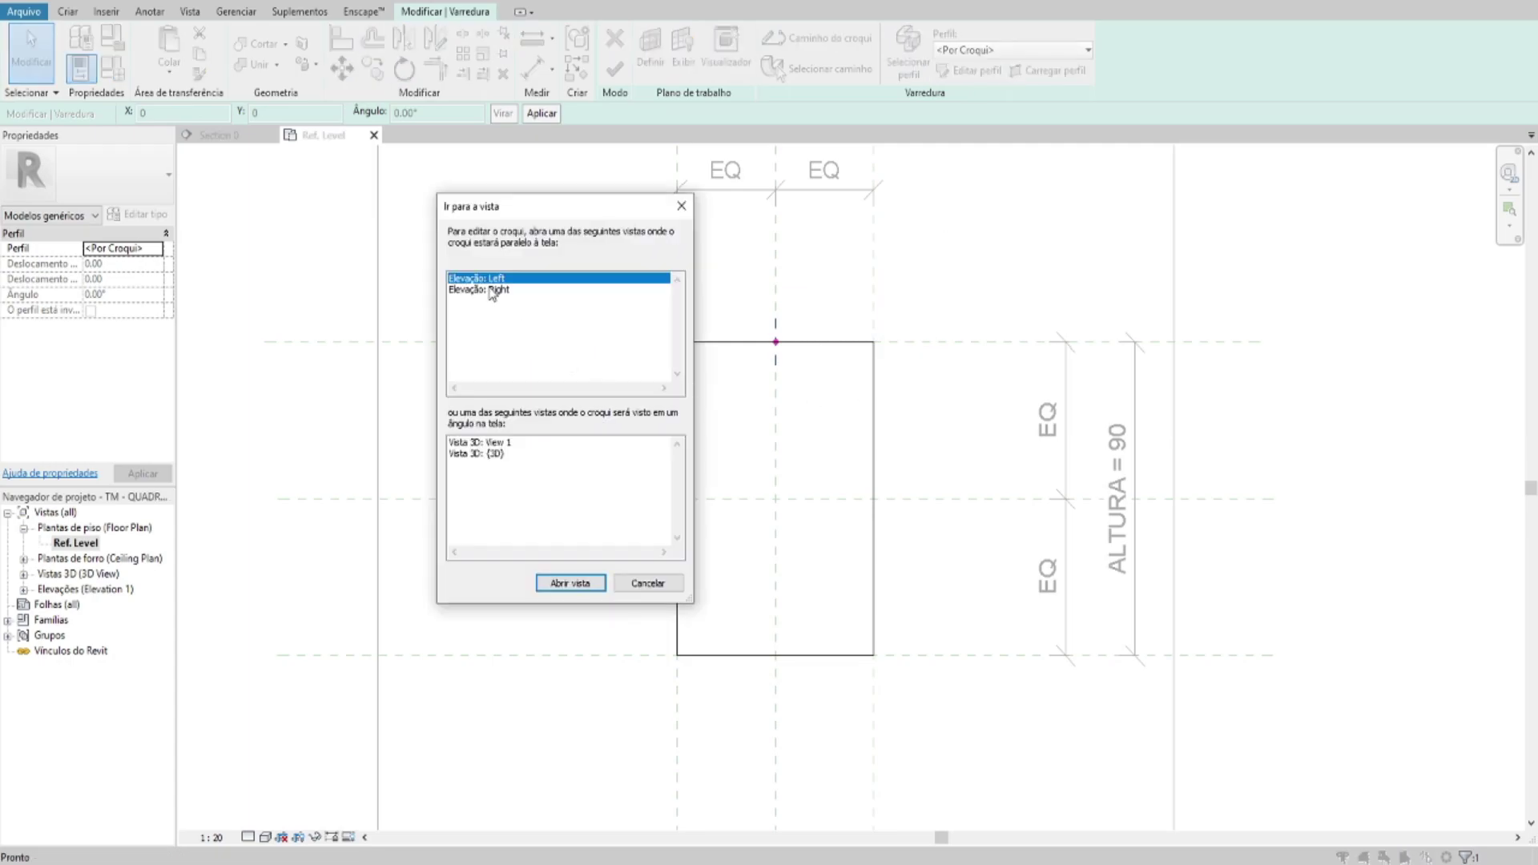
pyautogui.click(570, 583)
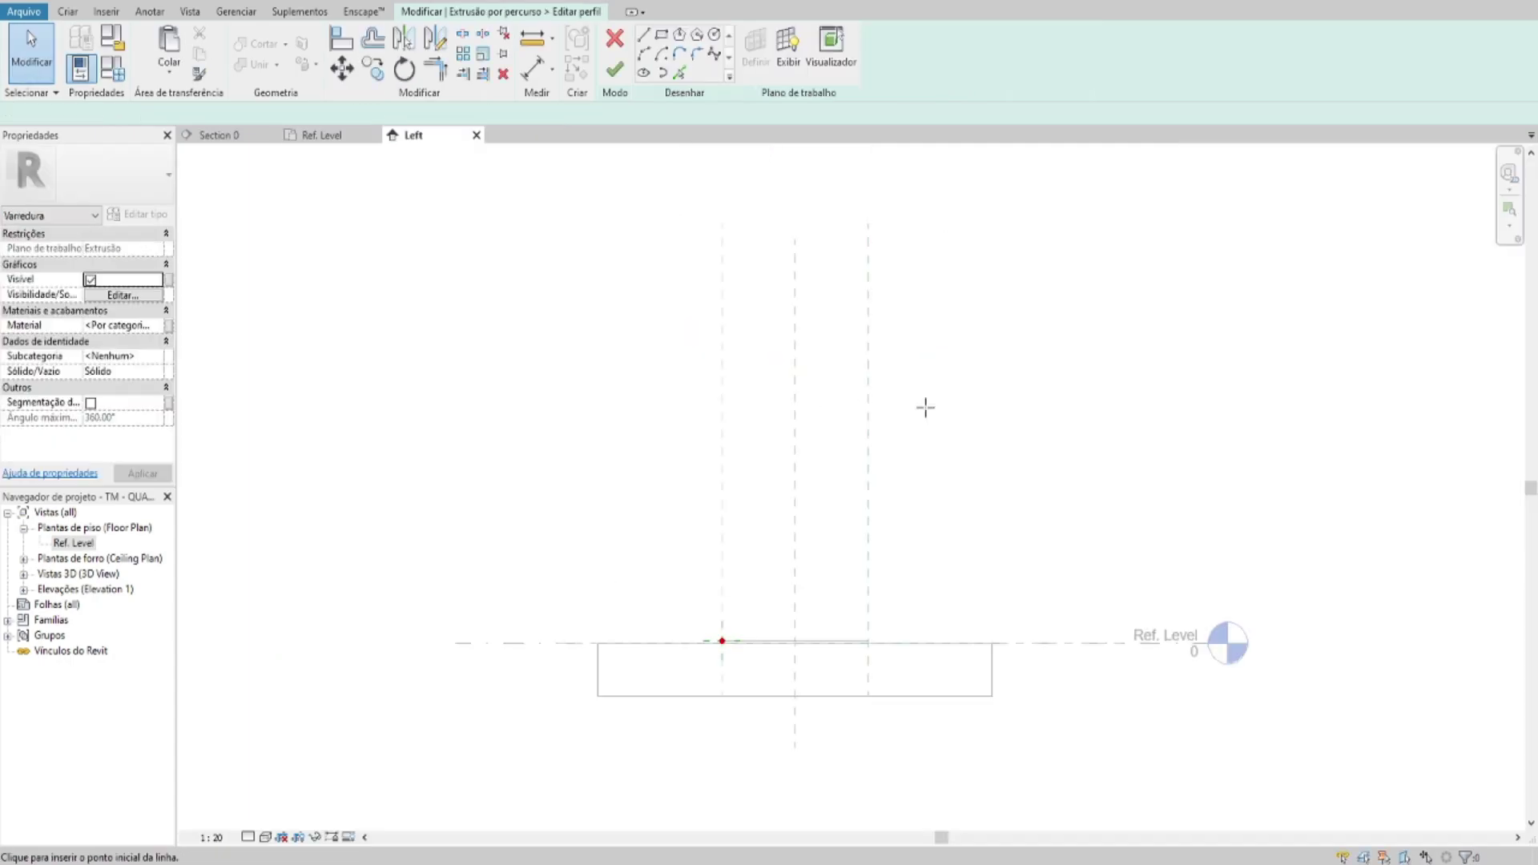
pyautogui.scroll(3, 730, 611)
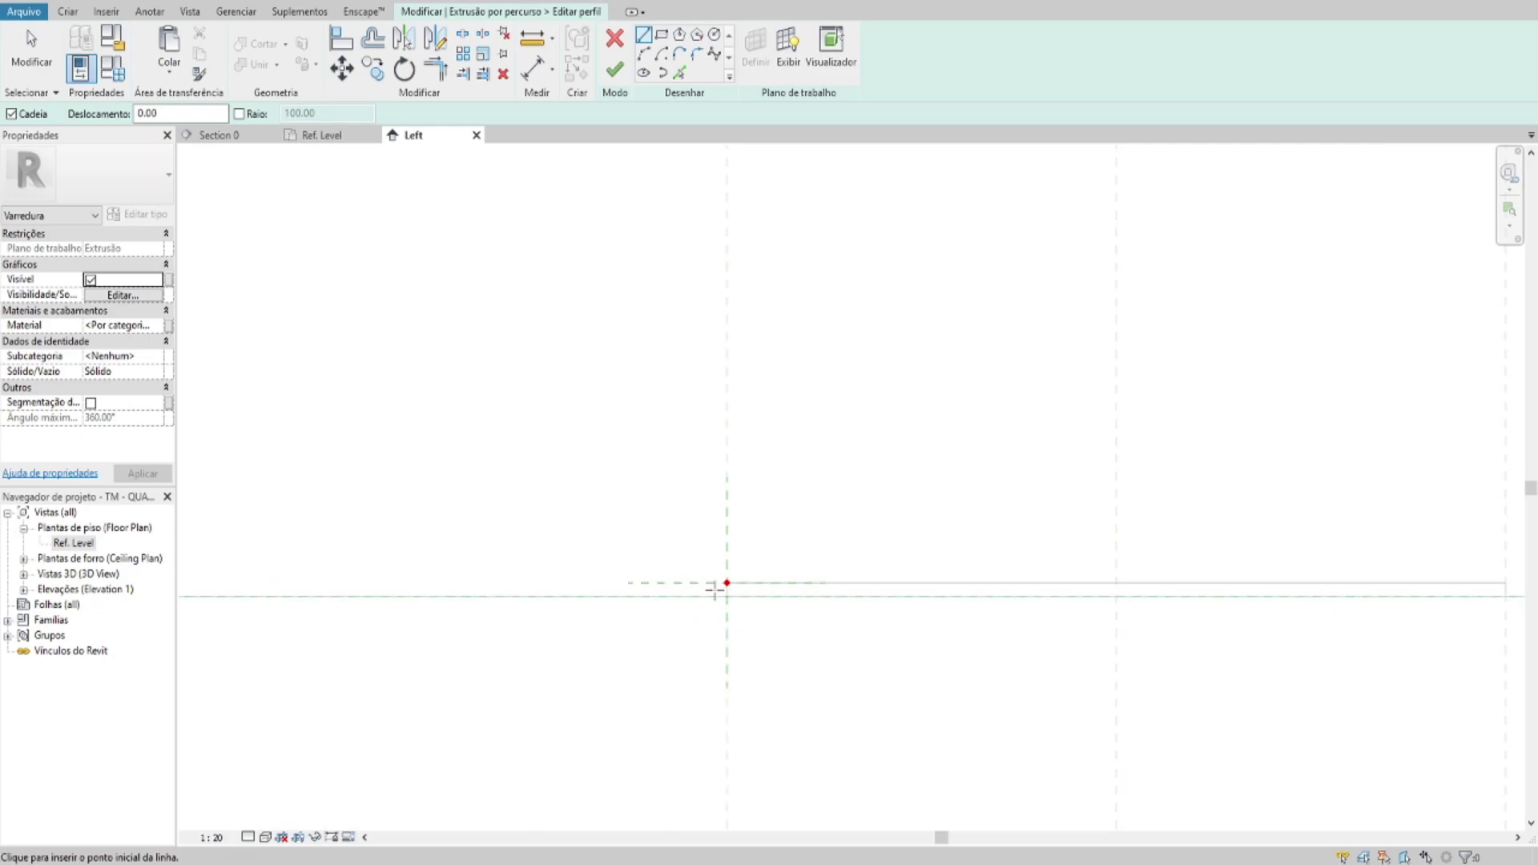
pyautogui.scroll(2, 728, 656)
pyautogui.moveTo(728, 655); pyautogui.dragTo(694, 599, button='middle')
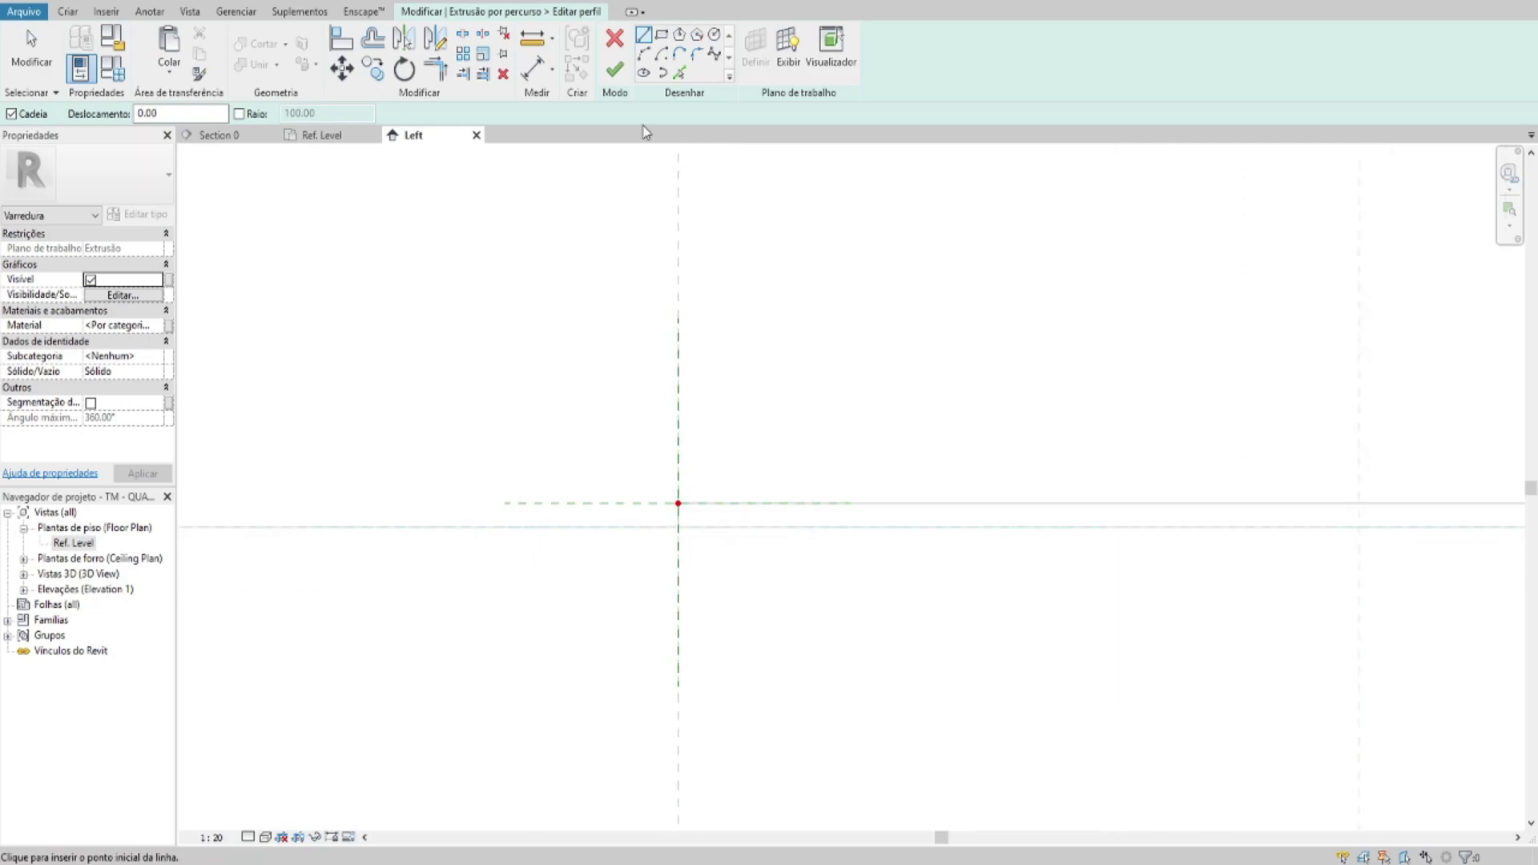
# - Draw the closed frame profile with lines and finish both the profile and the sweep
pyautogui.click(644, 37)
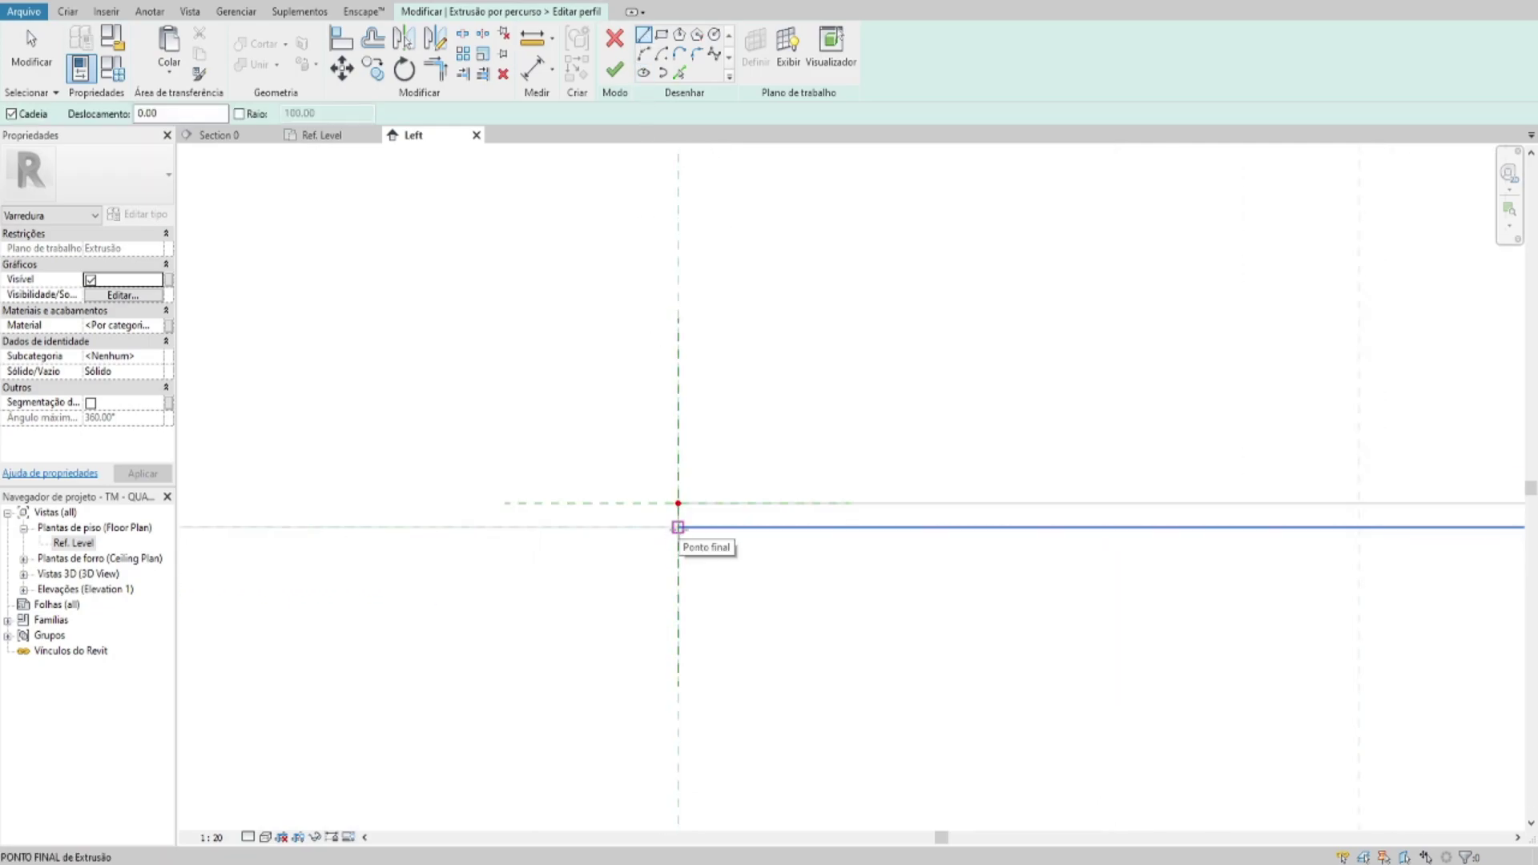
pyautogui.click(677, 526)
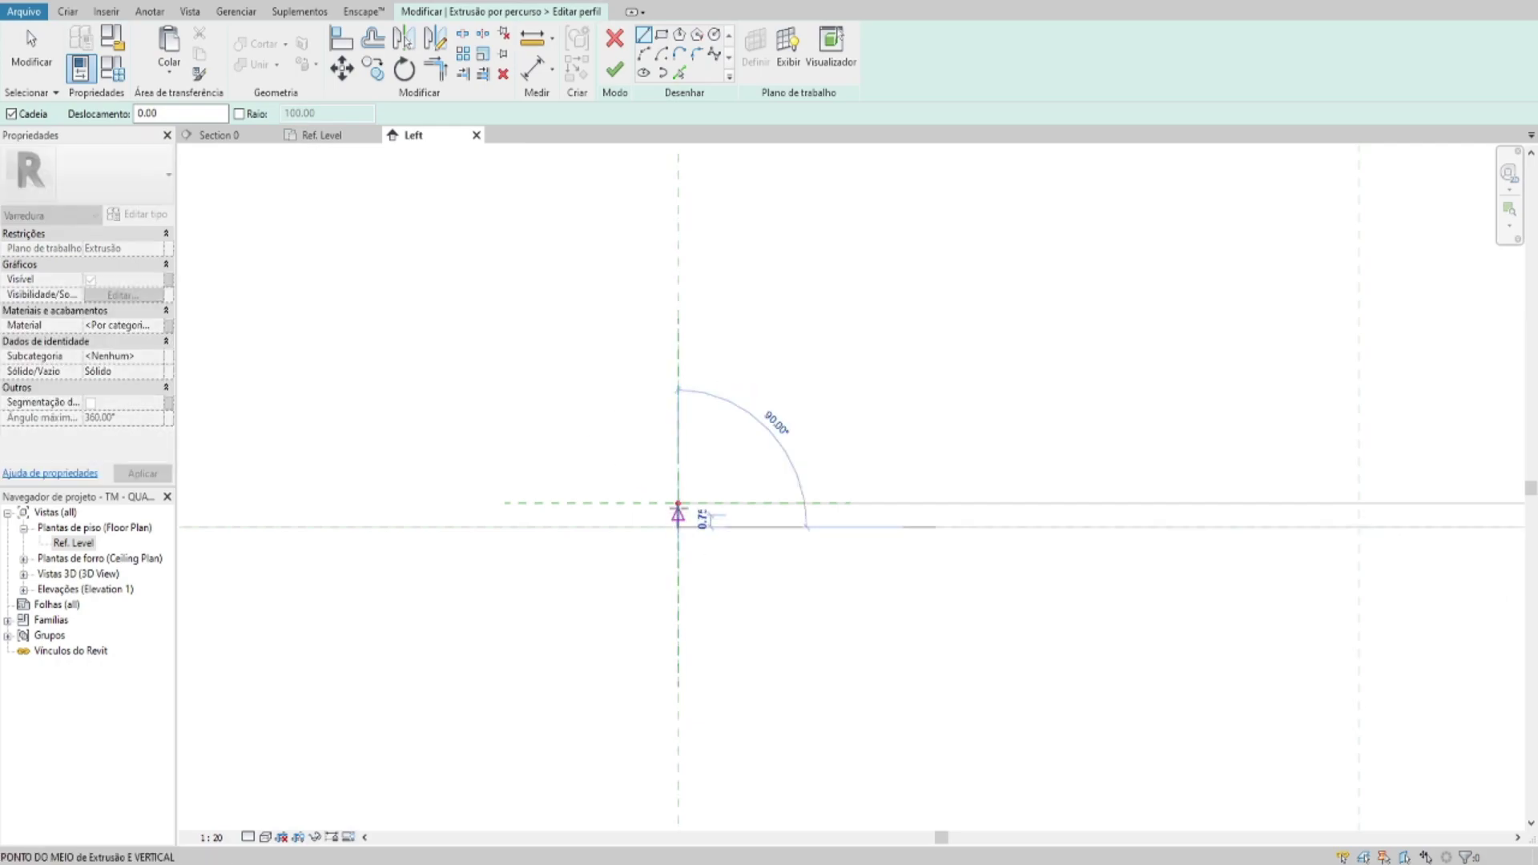
pyautogui.click(681, 503)
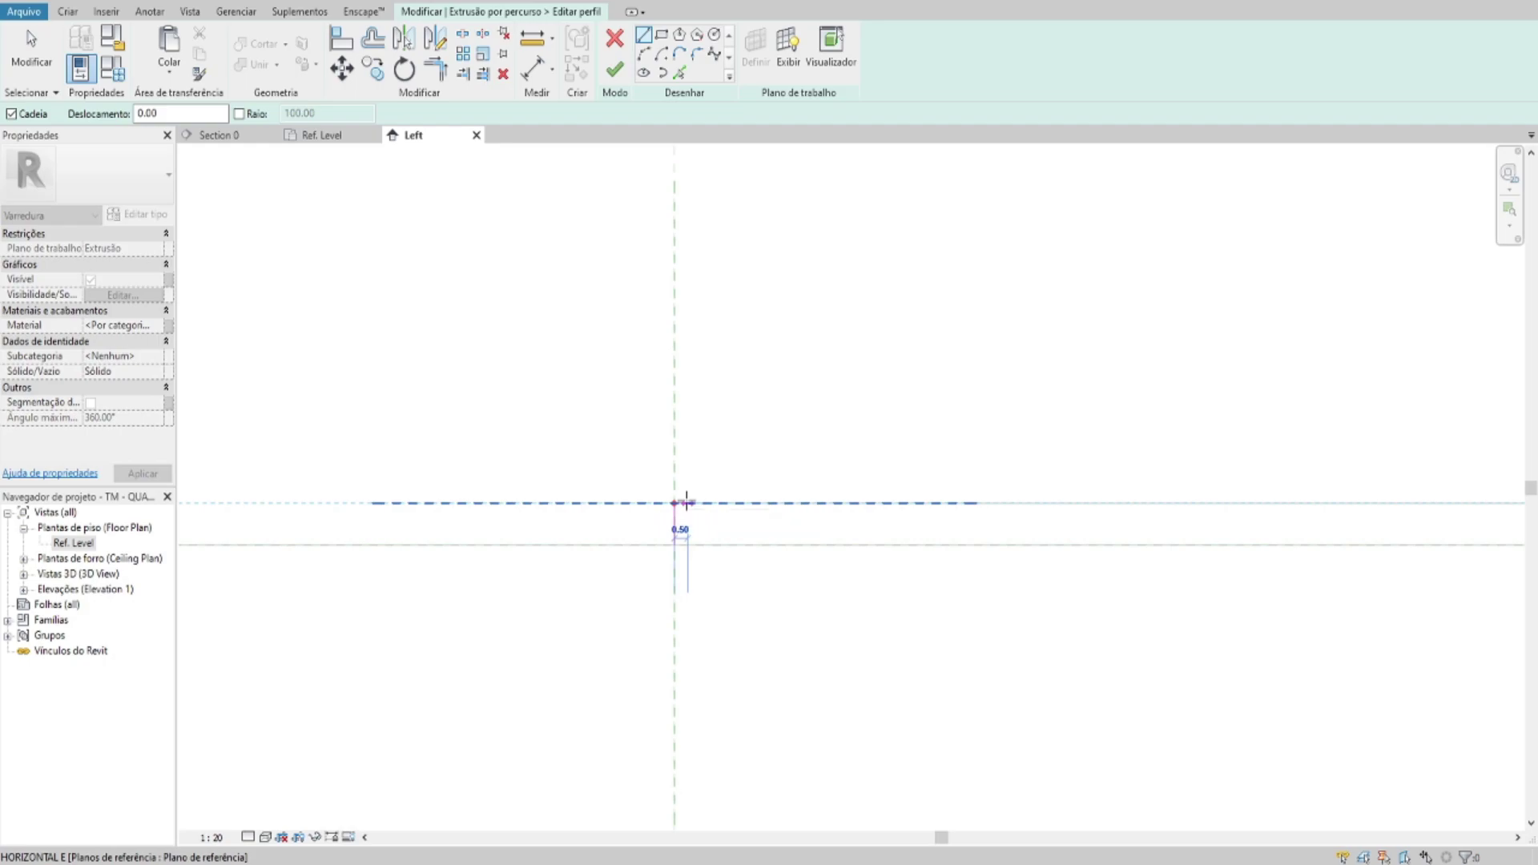
pyautogui.click(686, 503)
pyautogui.click(687, 488)
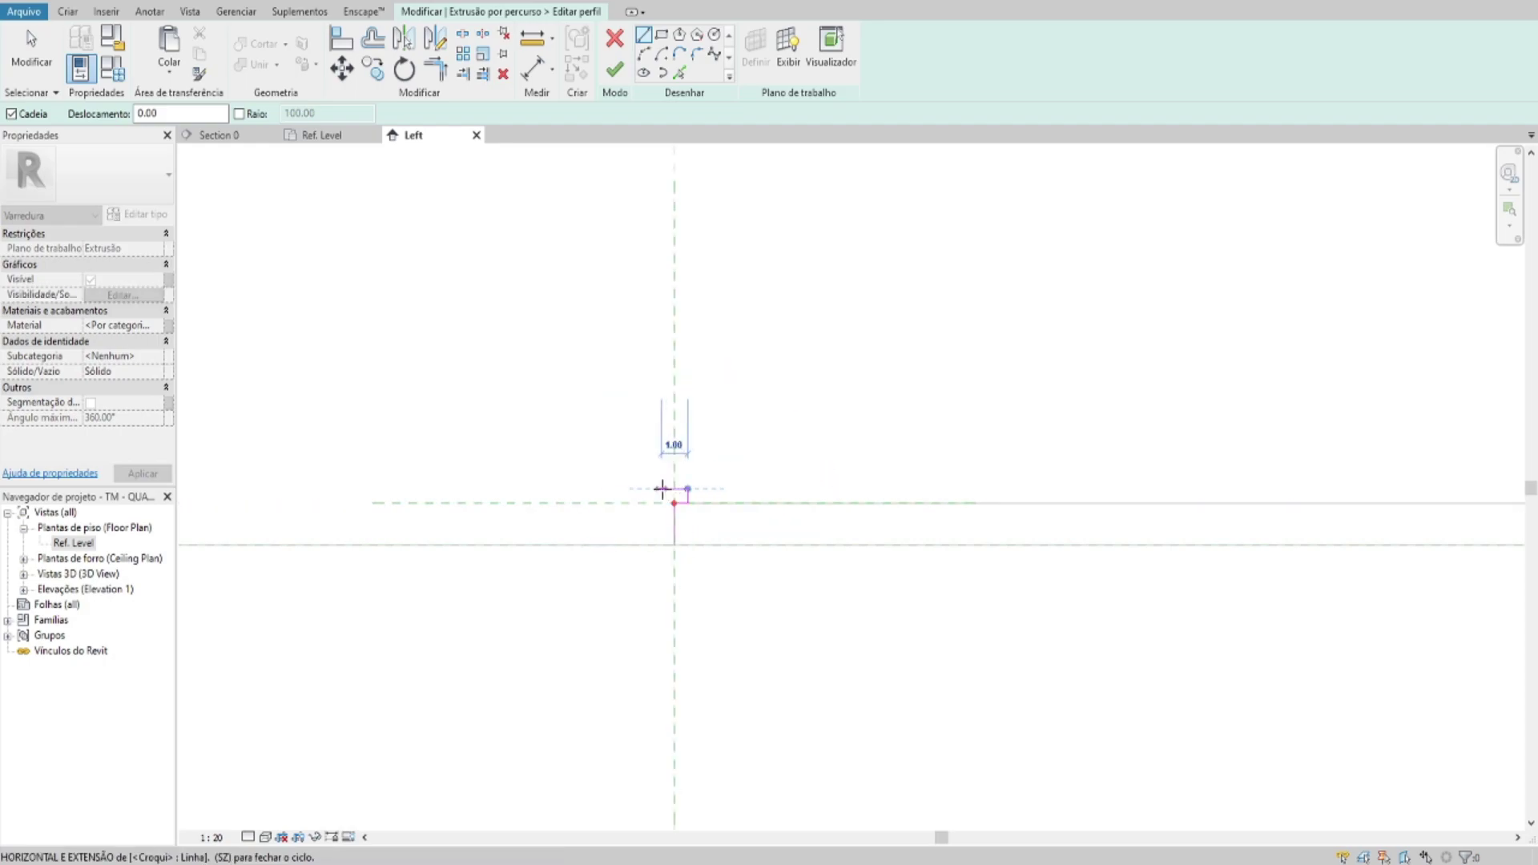
pyautogui.click(607, 488)
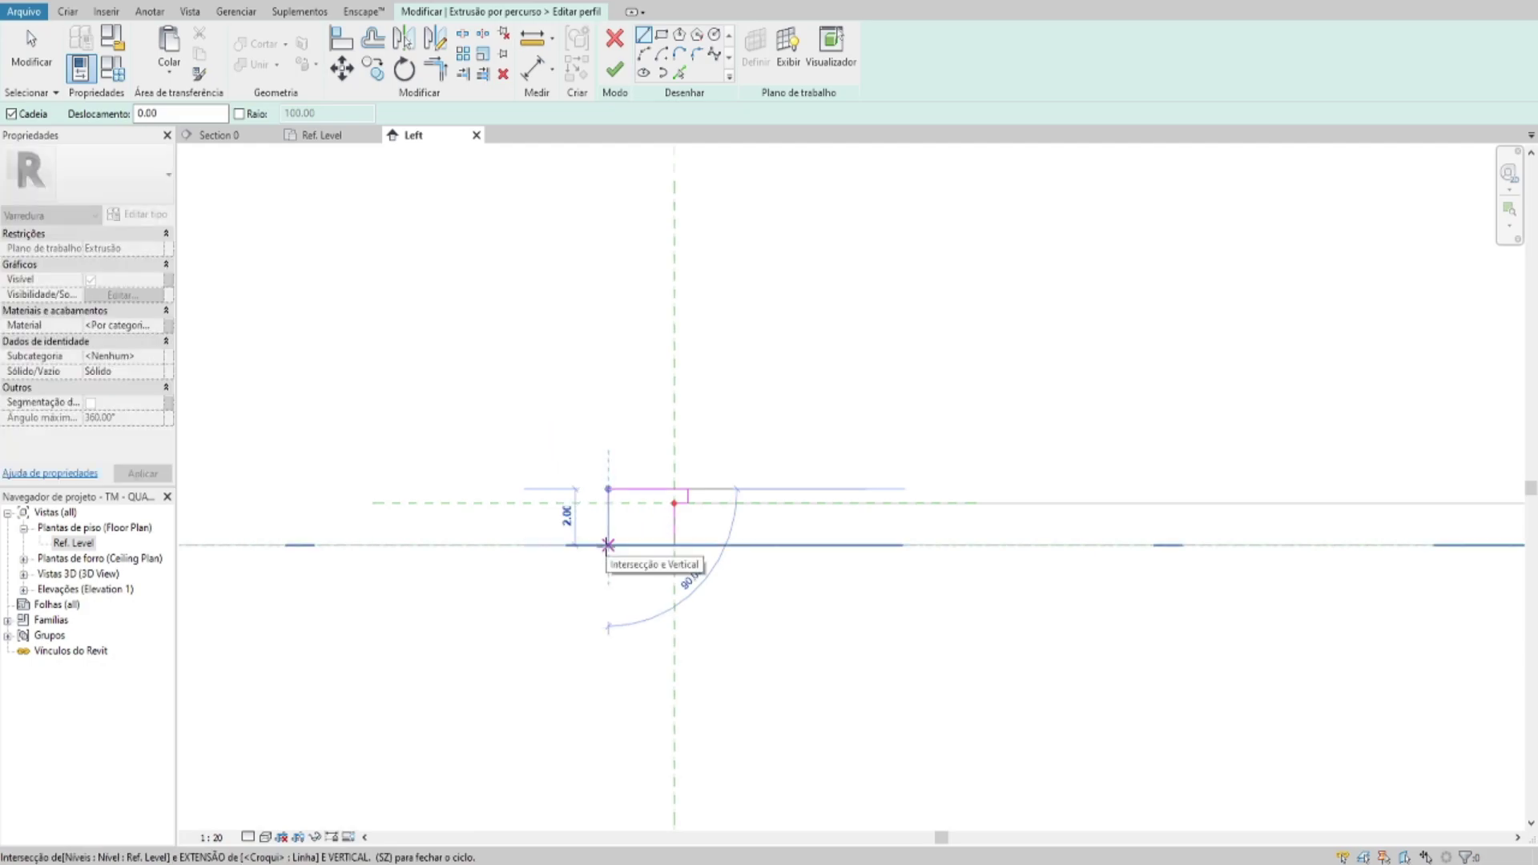
pyautogui.click(609, 545)
pyautogui.click(673, 545)
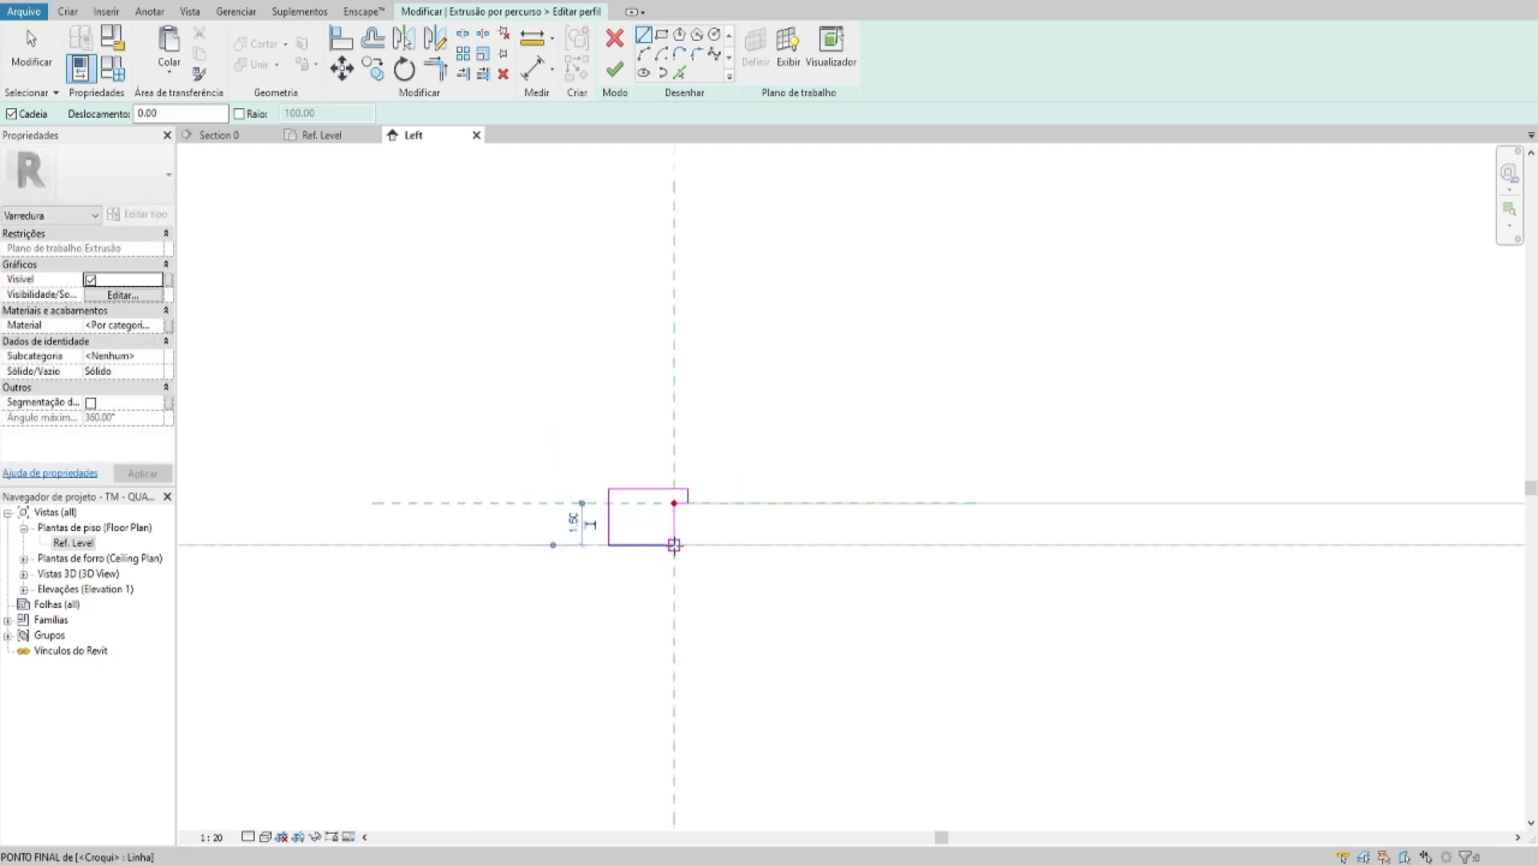
pyautogui.press('Escape')
pyautogui.press('Escape')
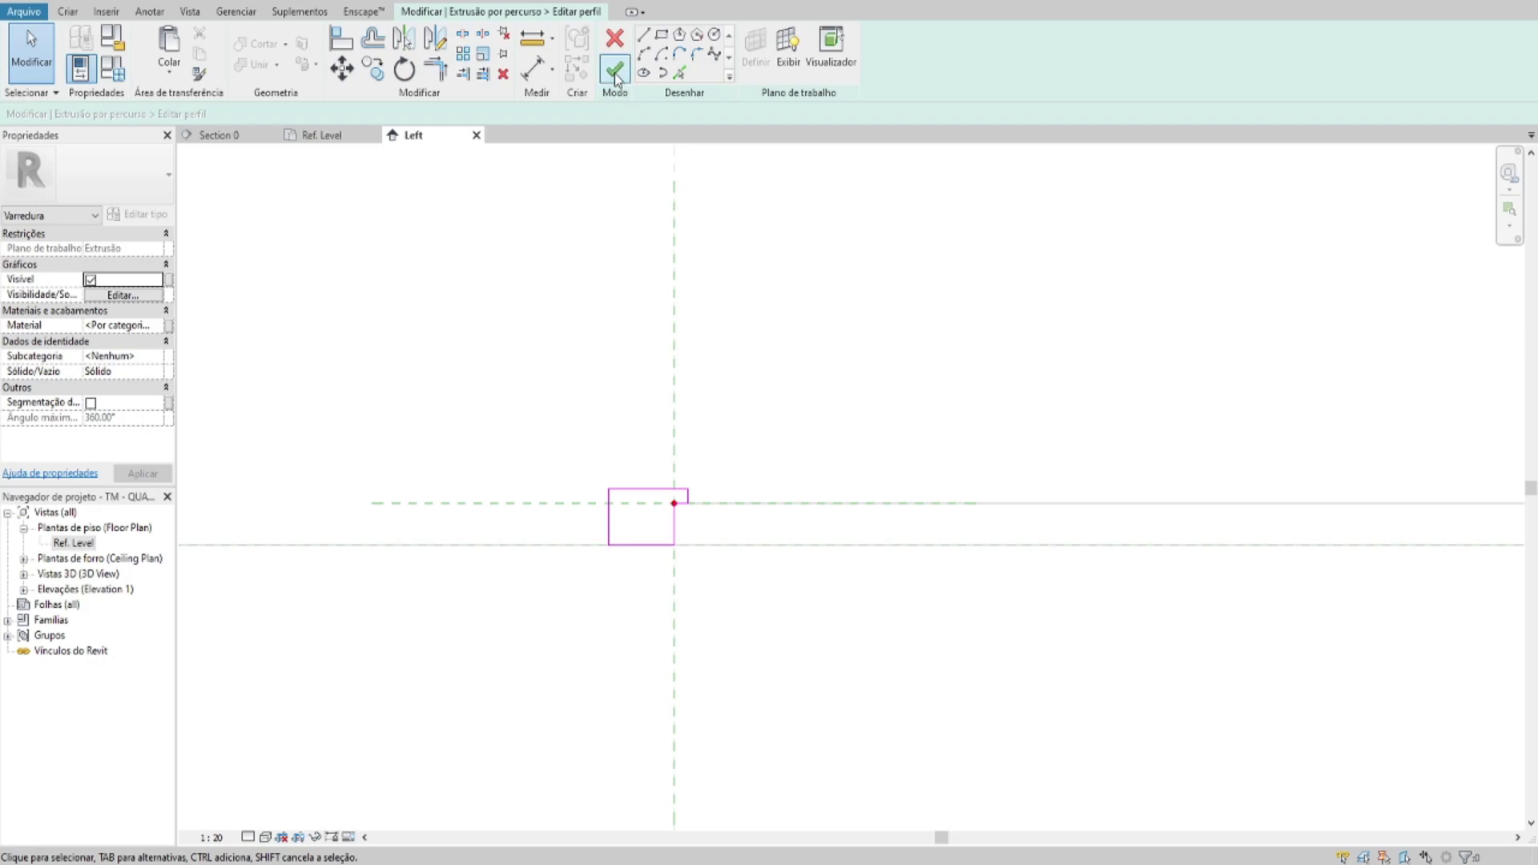
pyautogui.click(614, 73)
pyautogui.click(615, 73)
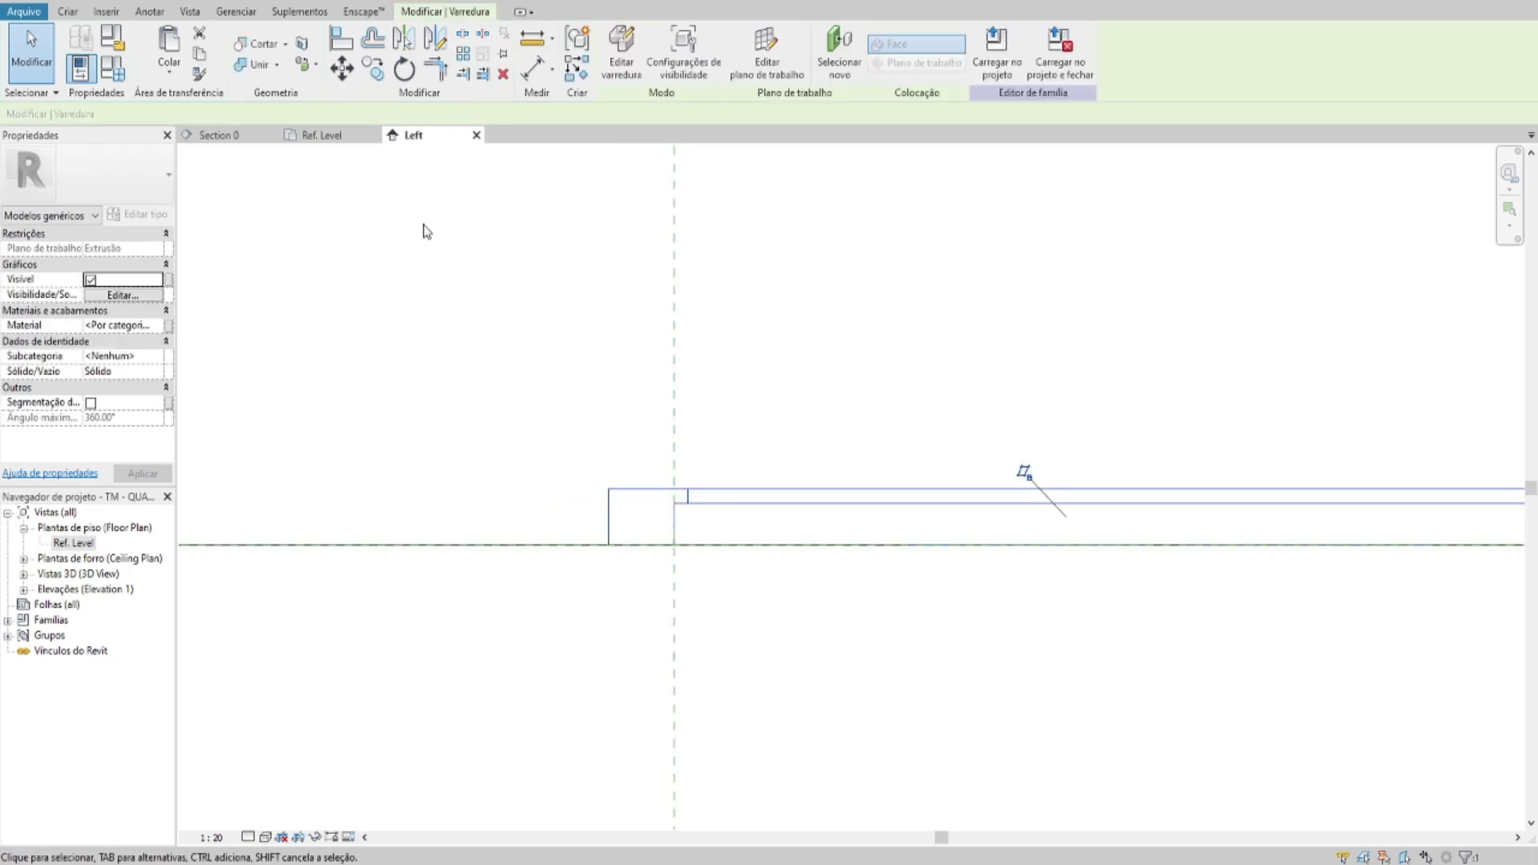
# - Inspect the new frame moulding around the panel in the default 3D view
pyautogui.click(257, 3)
pyautogui.click(190, 12)
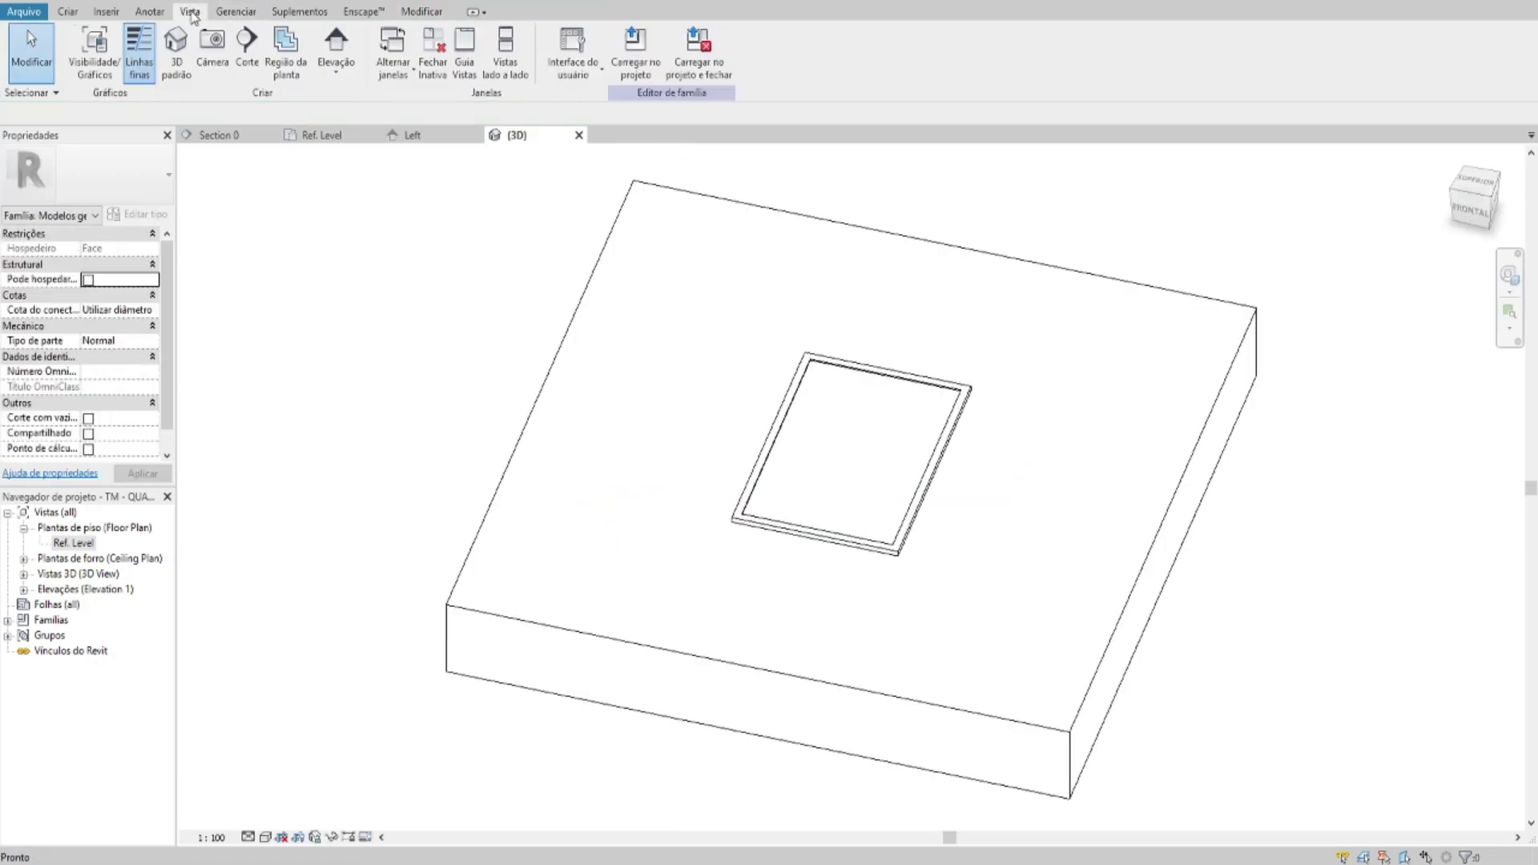
pyautogui.scroll(1, 981, 447)
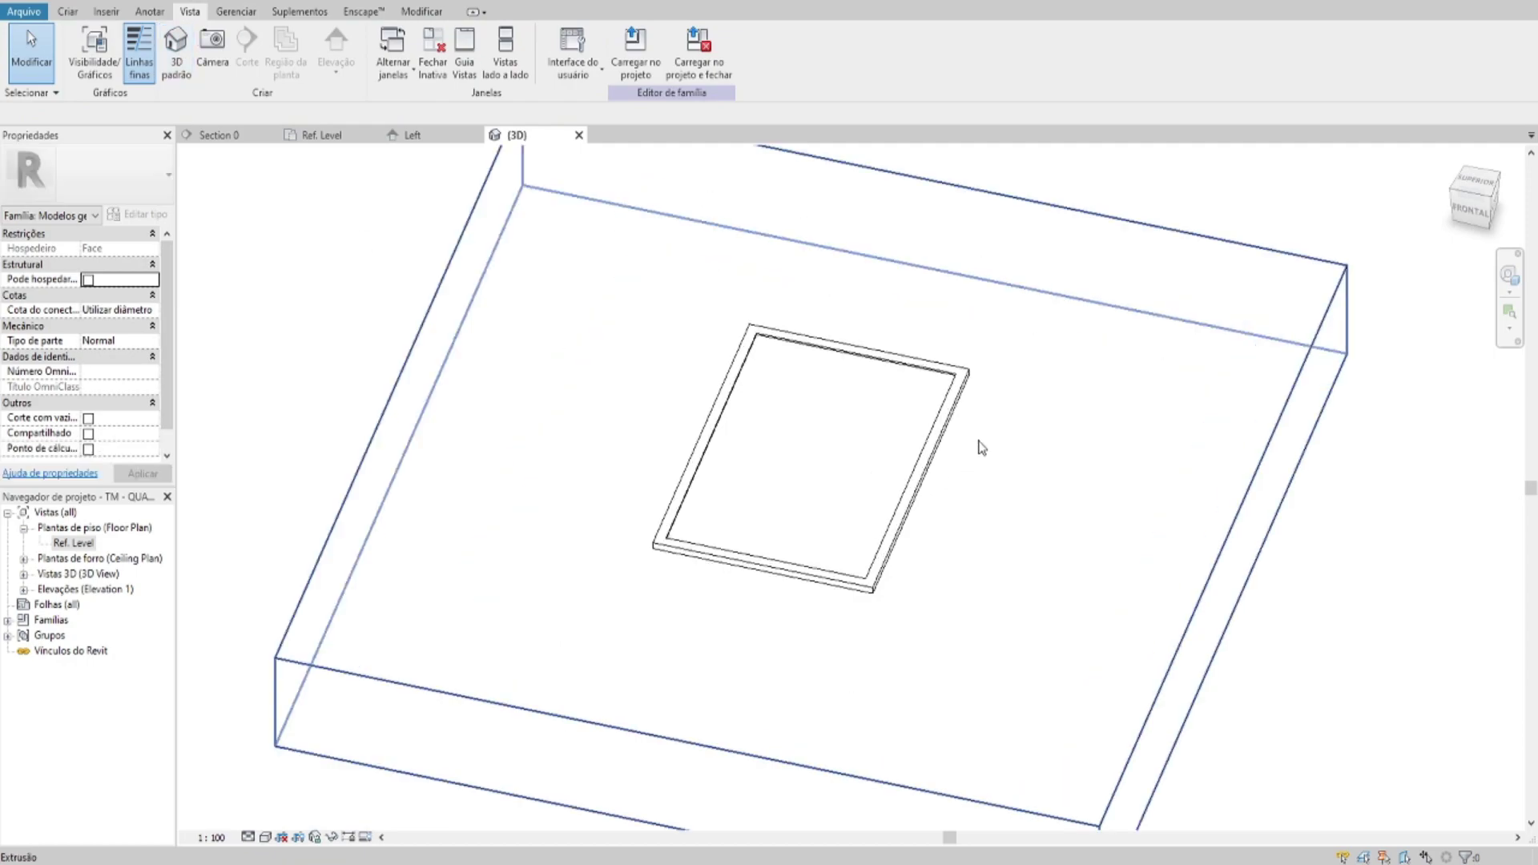
pyautogui.scroll(-2, 977, 441)
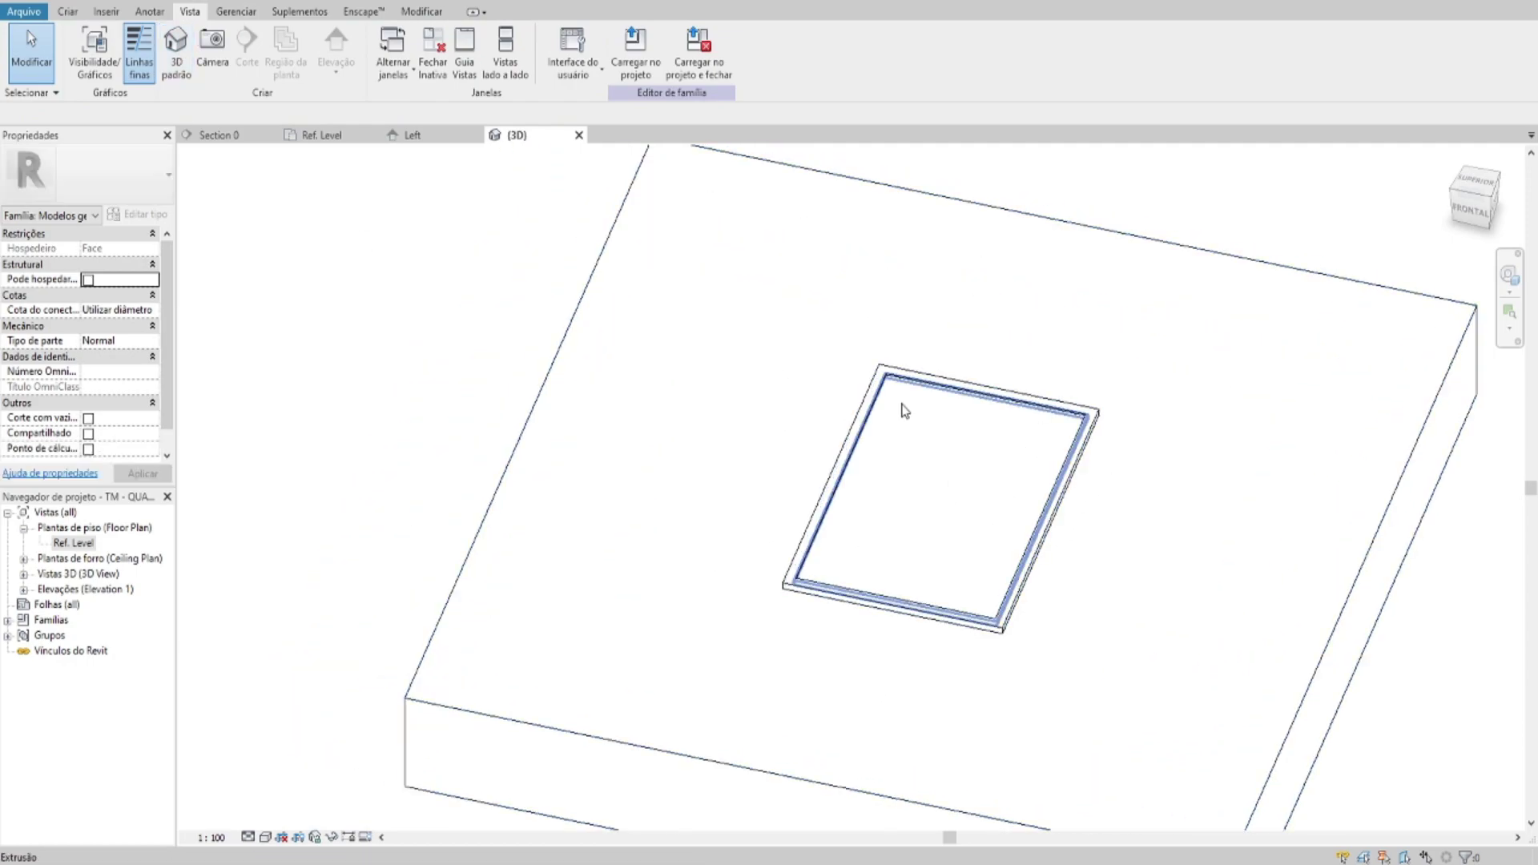
pyautogui.click(67, 12)
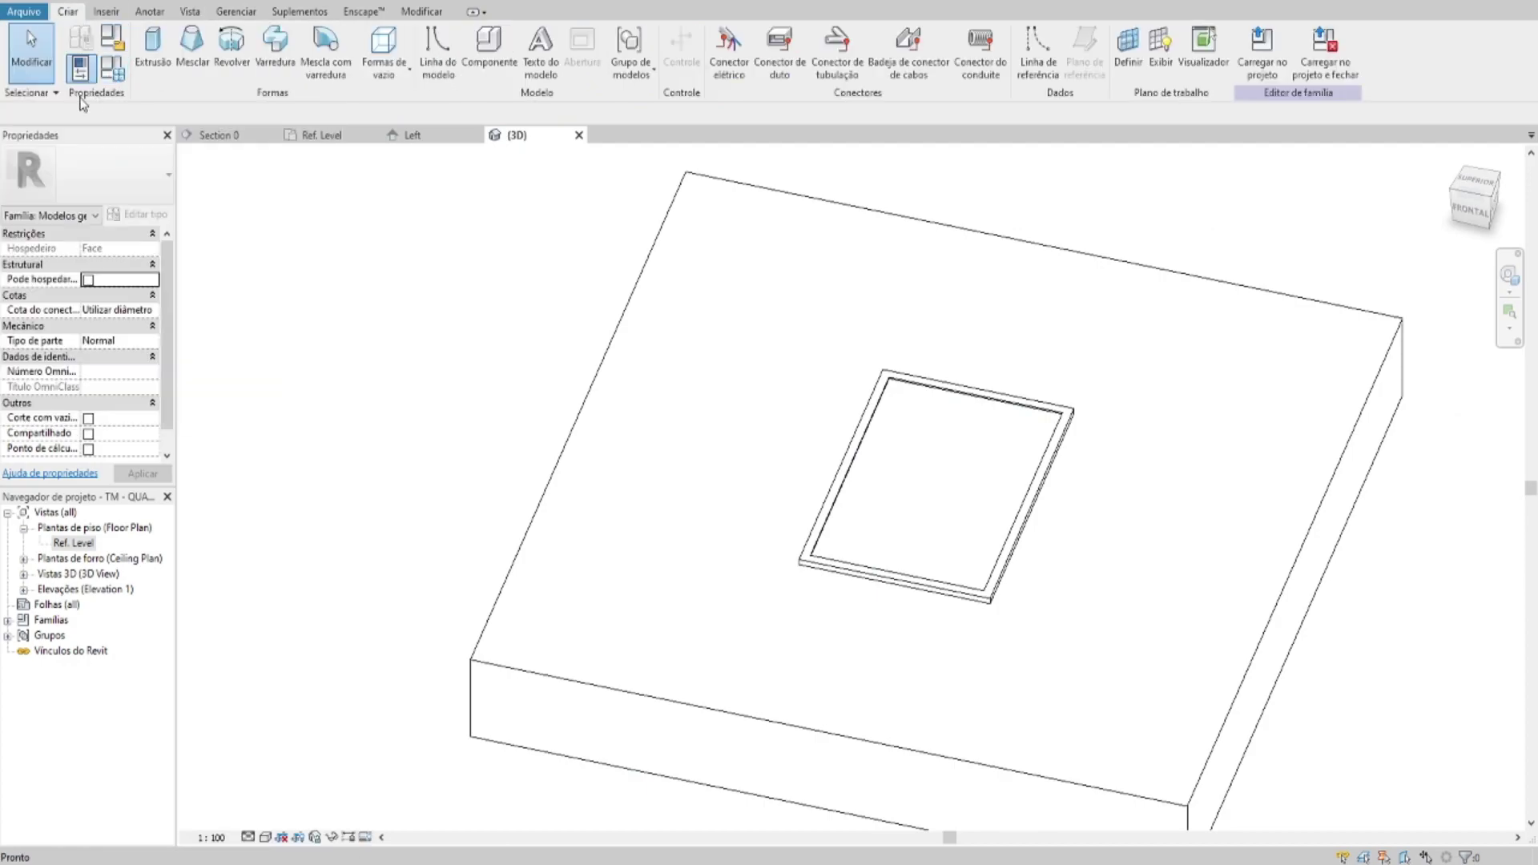
# - Set the frame's ALTURA to 60 and LARGURA to 80 in Family Types
pyautogui.click(116, 74)
pyautogui.click(227, 167)
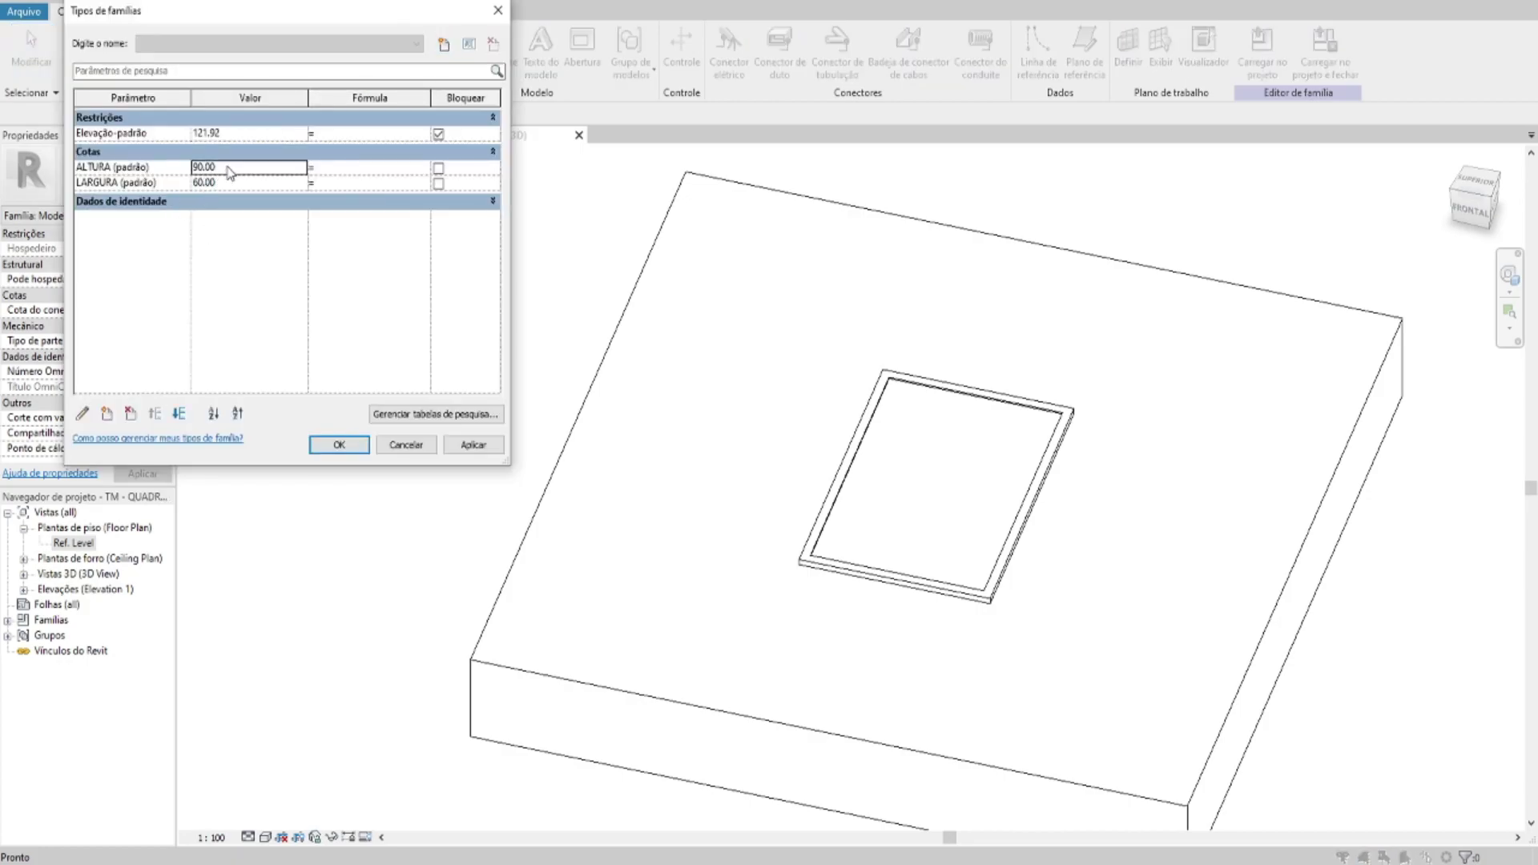
pyautogui.write('60')
pyautogui.click(227, 185)
pyautogui.write('80')
pyautogui.click(336, 443)
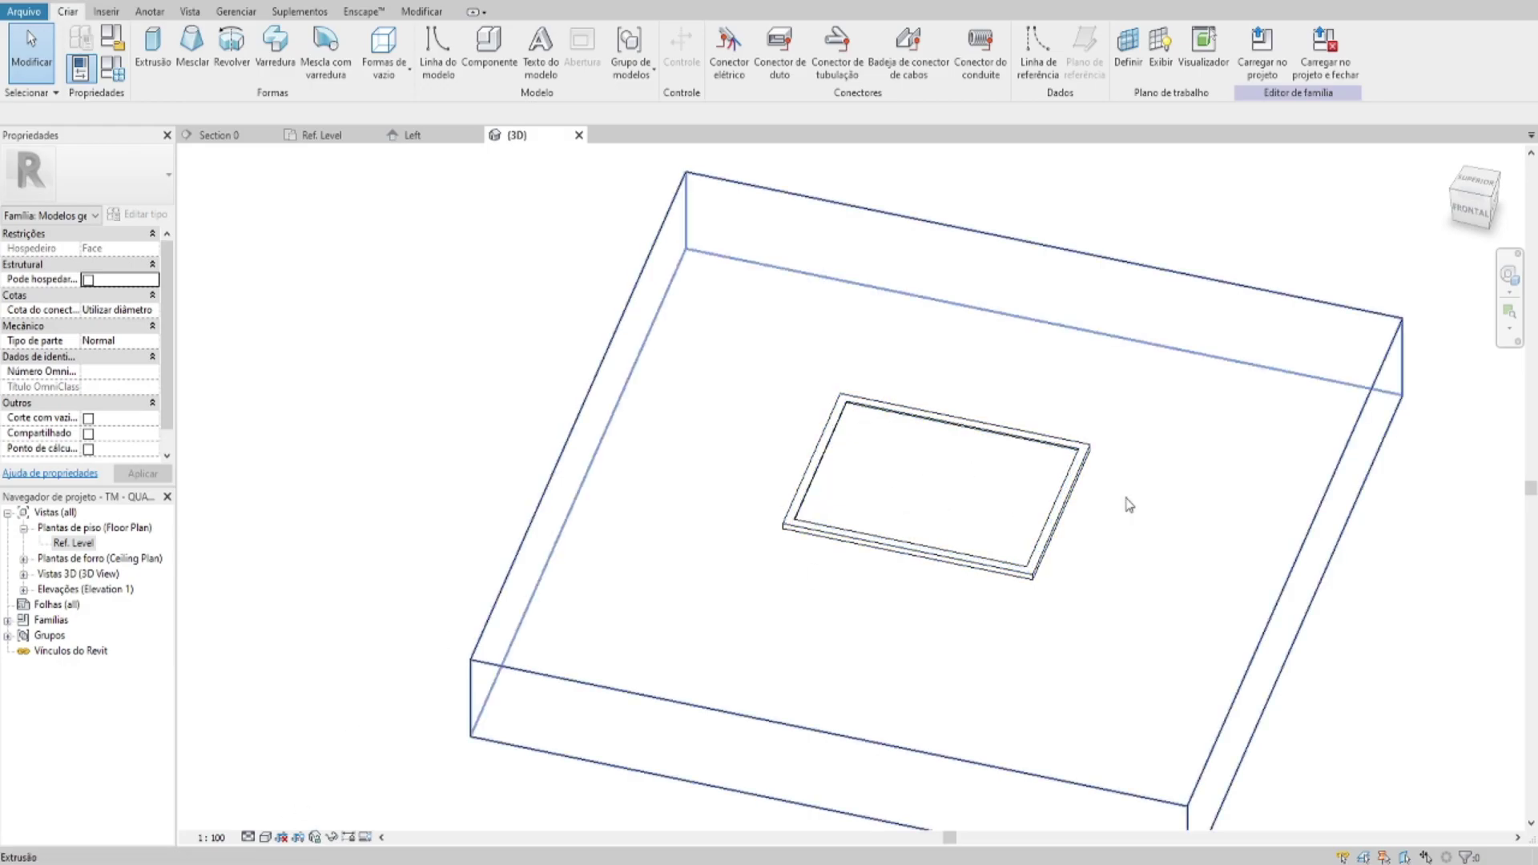
# - Zoom into the resized model and select the frame's outer sweep
pyautogui.moveTo(993, 445); pyautogui.dragTo(971, 440, button='middle')
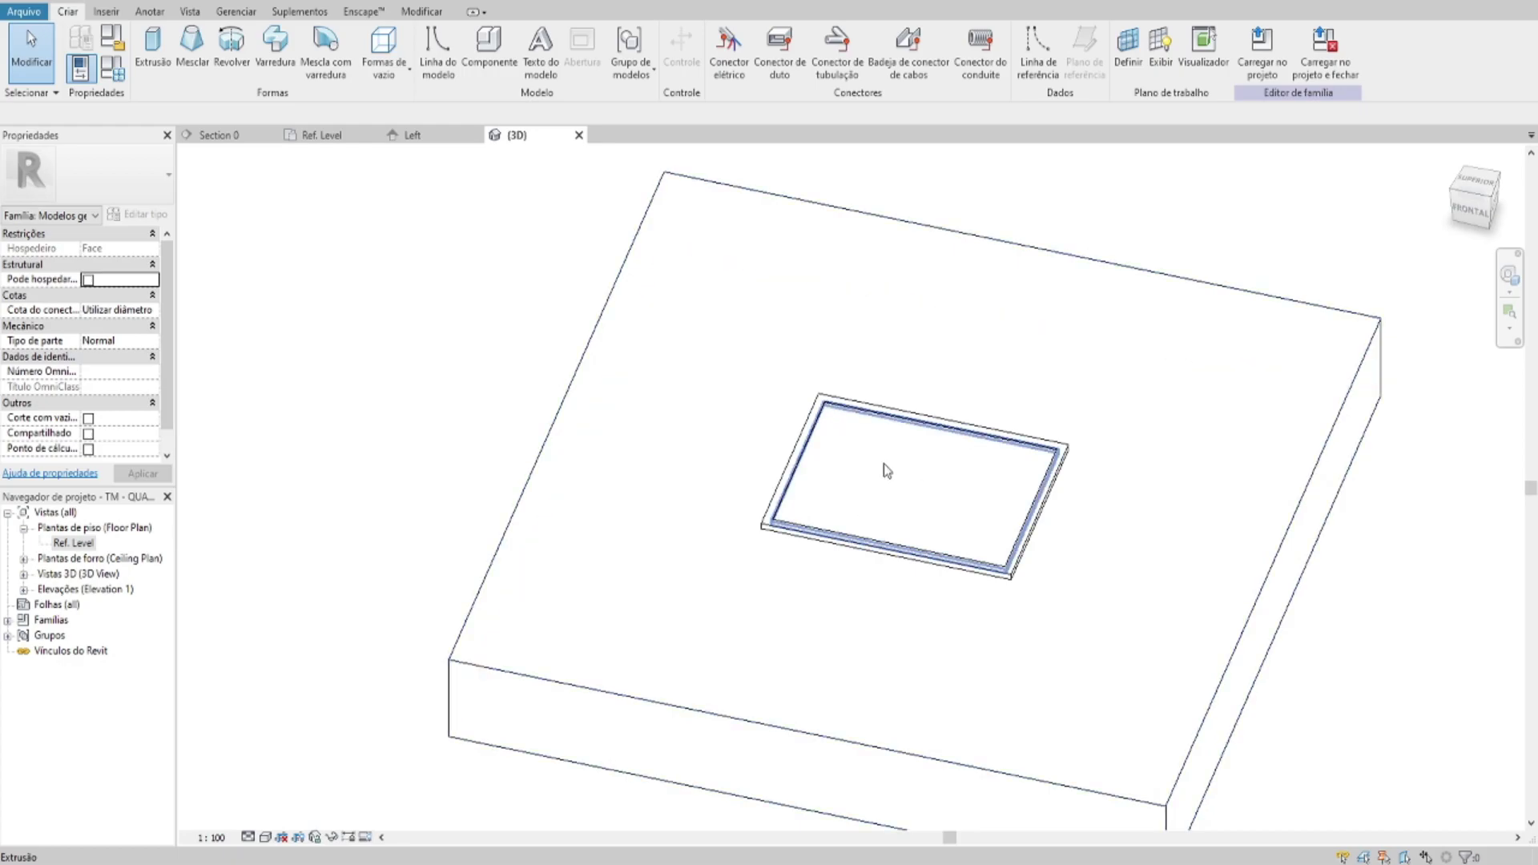
pyautogui.scroll(2, 886, 470)
pyautogui.scroll(1, 881, 424)
pyautogui.scroll(1, 841, 375)
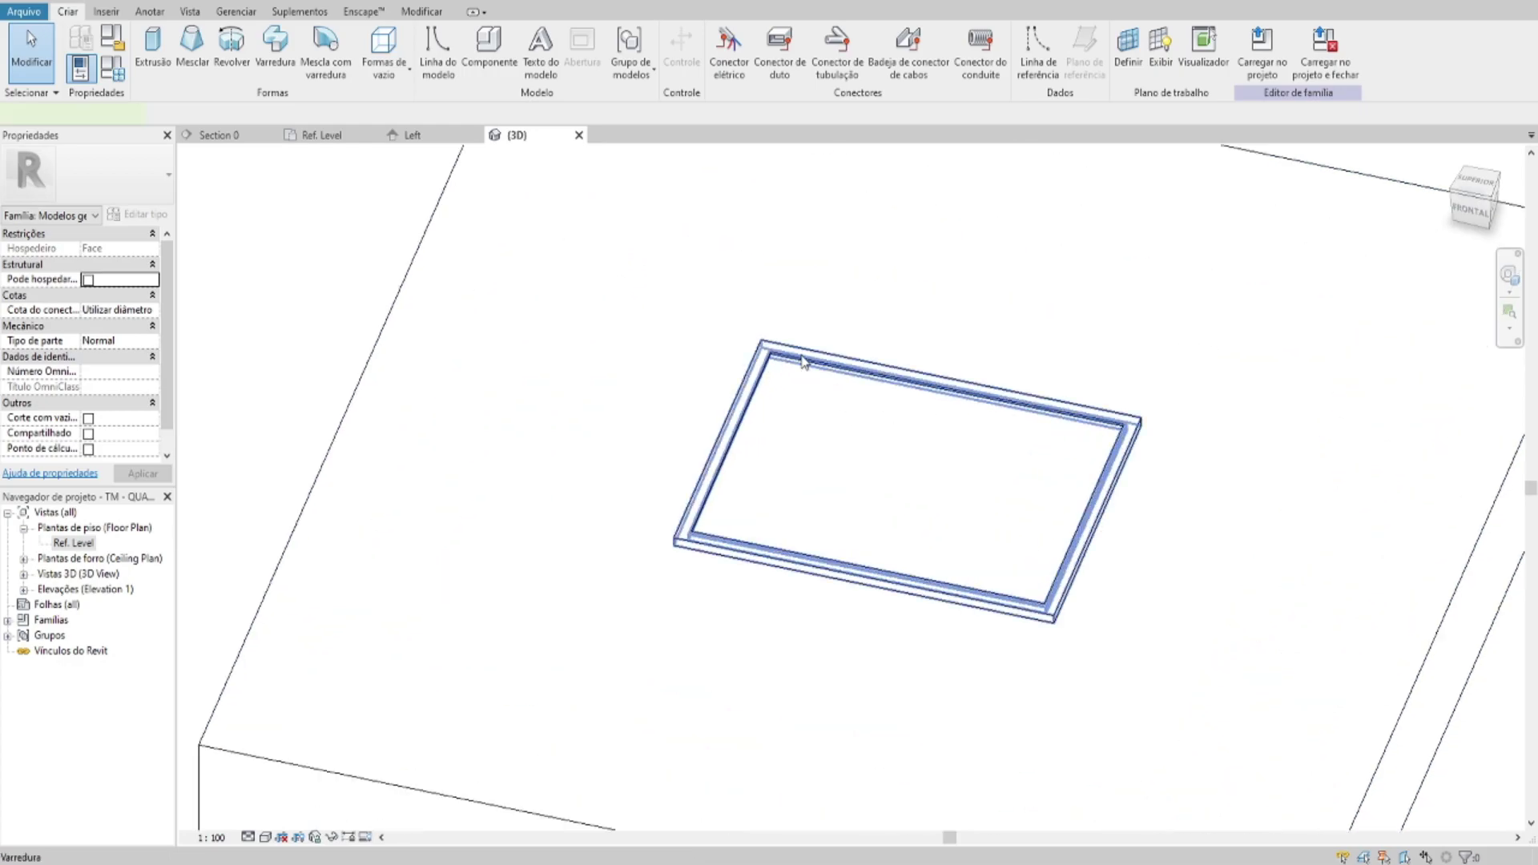
pyautogui.click(803, 362)
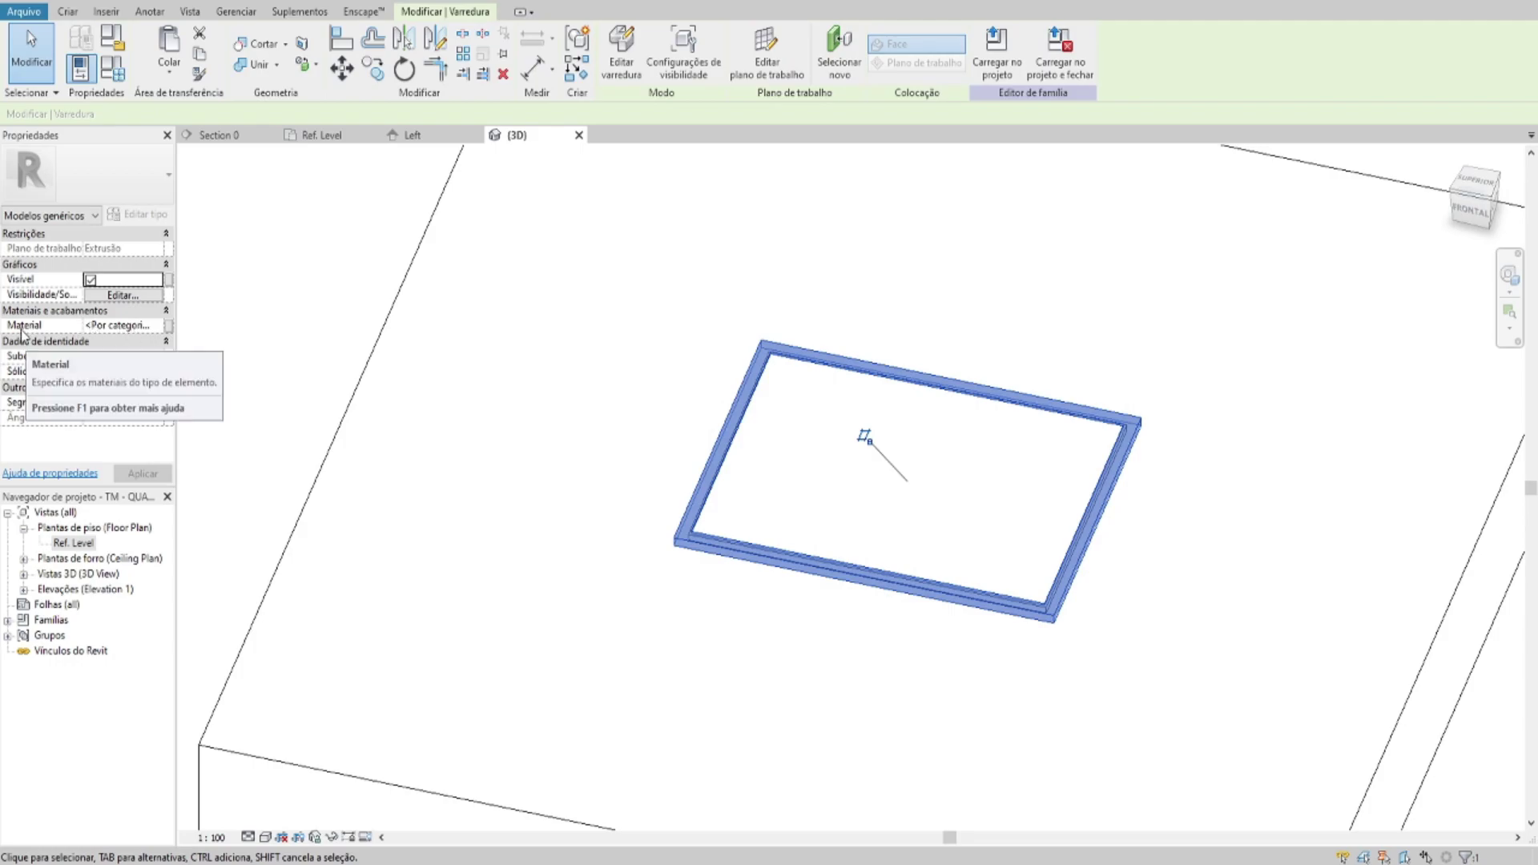
# - Associate the frame sweep's material with a new parameter COR DA MOLDURA
pyautogui.click(168, 325)
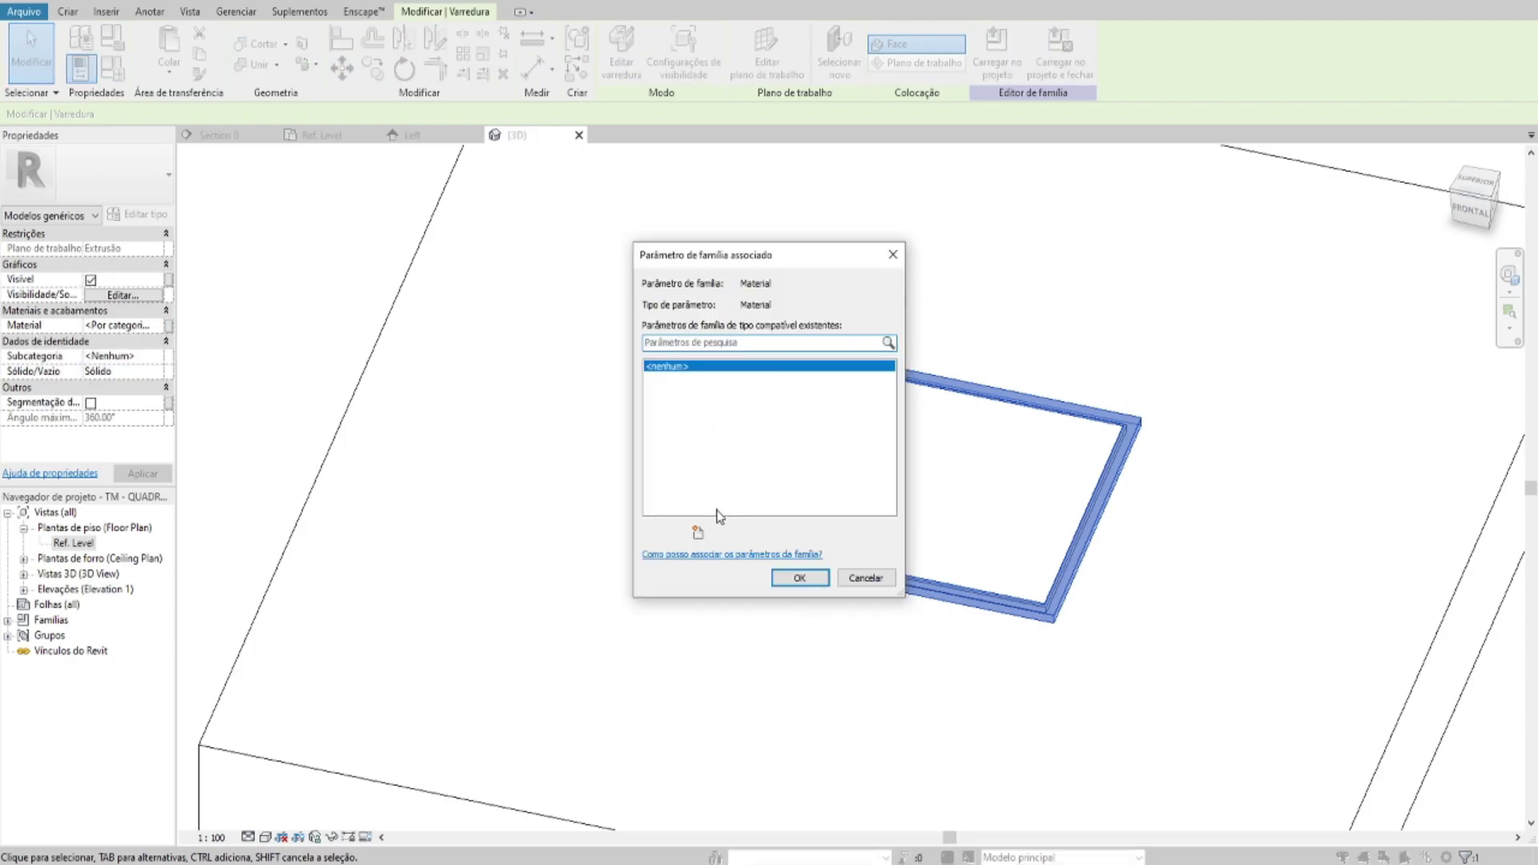
pyautogui.click(698, 533)
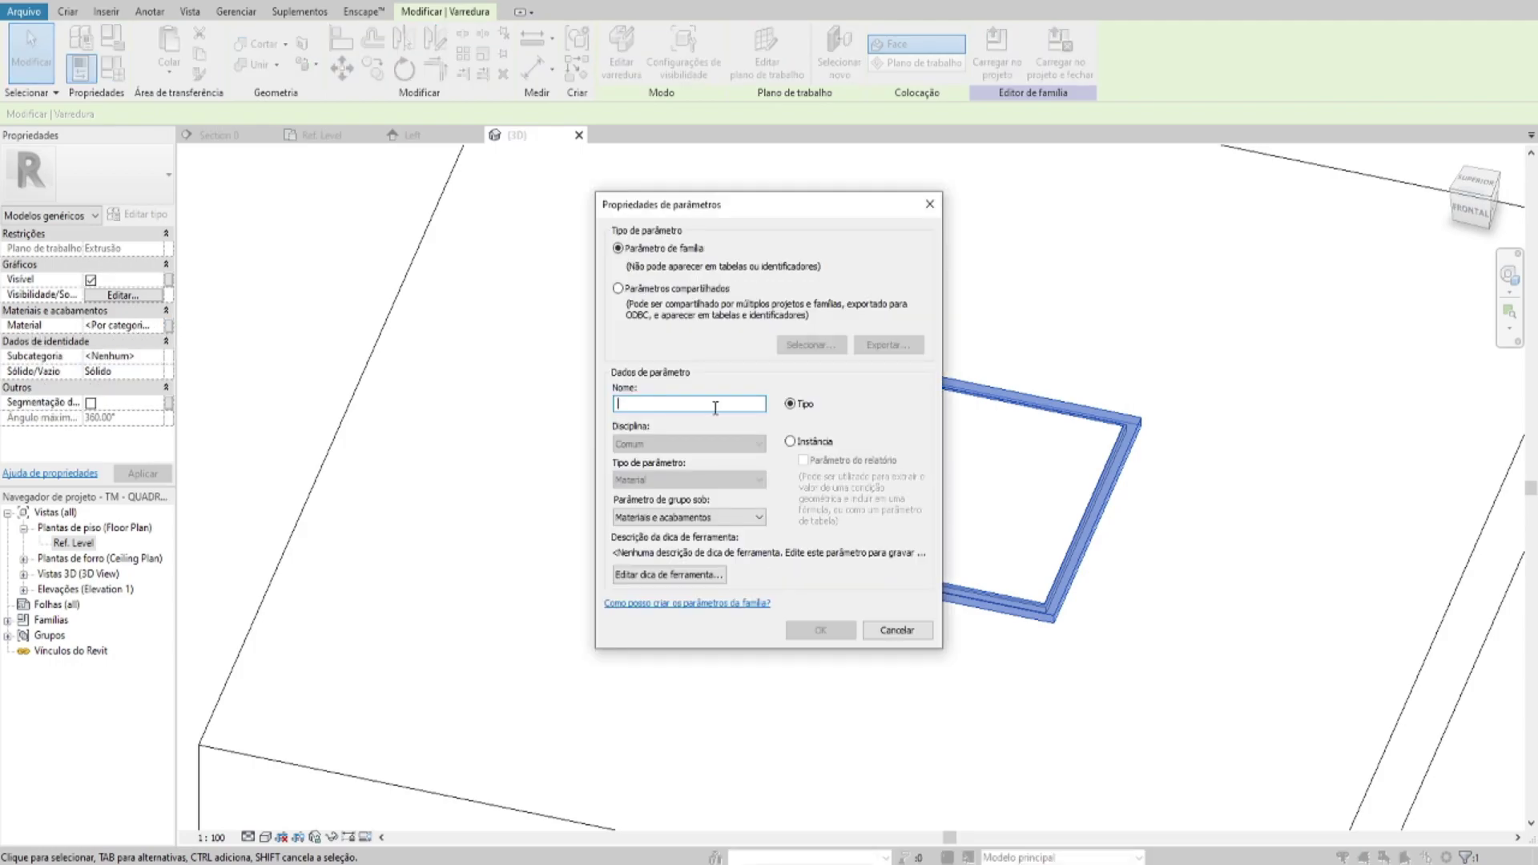
pyautogui.write('COR DA MOLDURA')
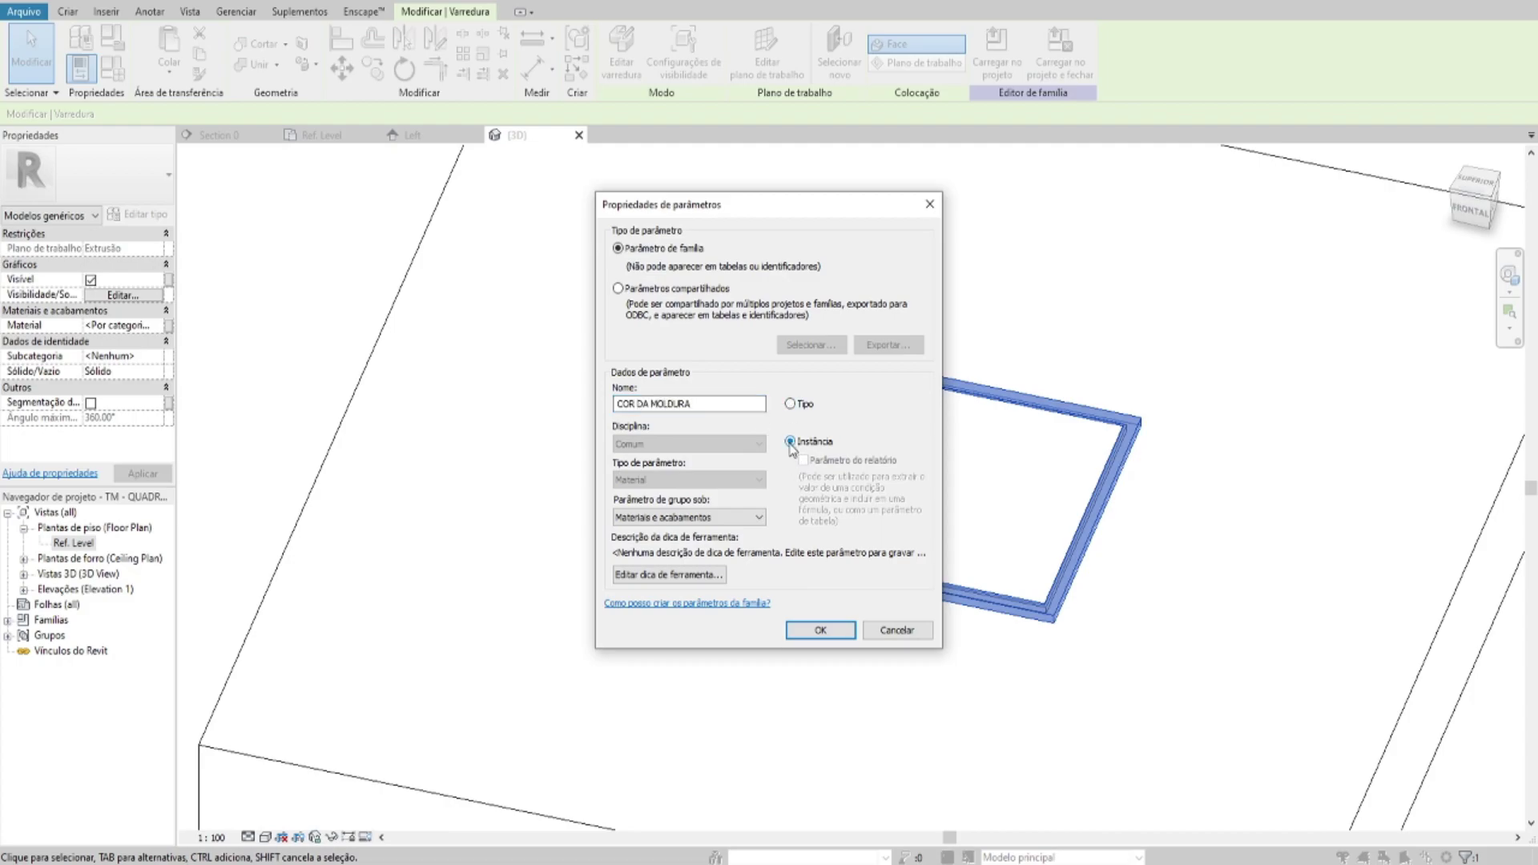
pyautogui.click(820, 631)
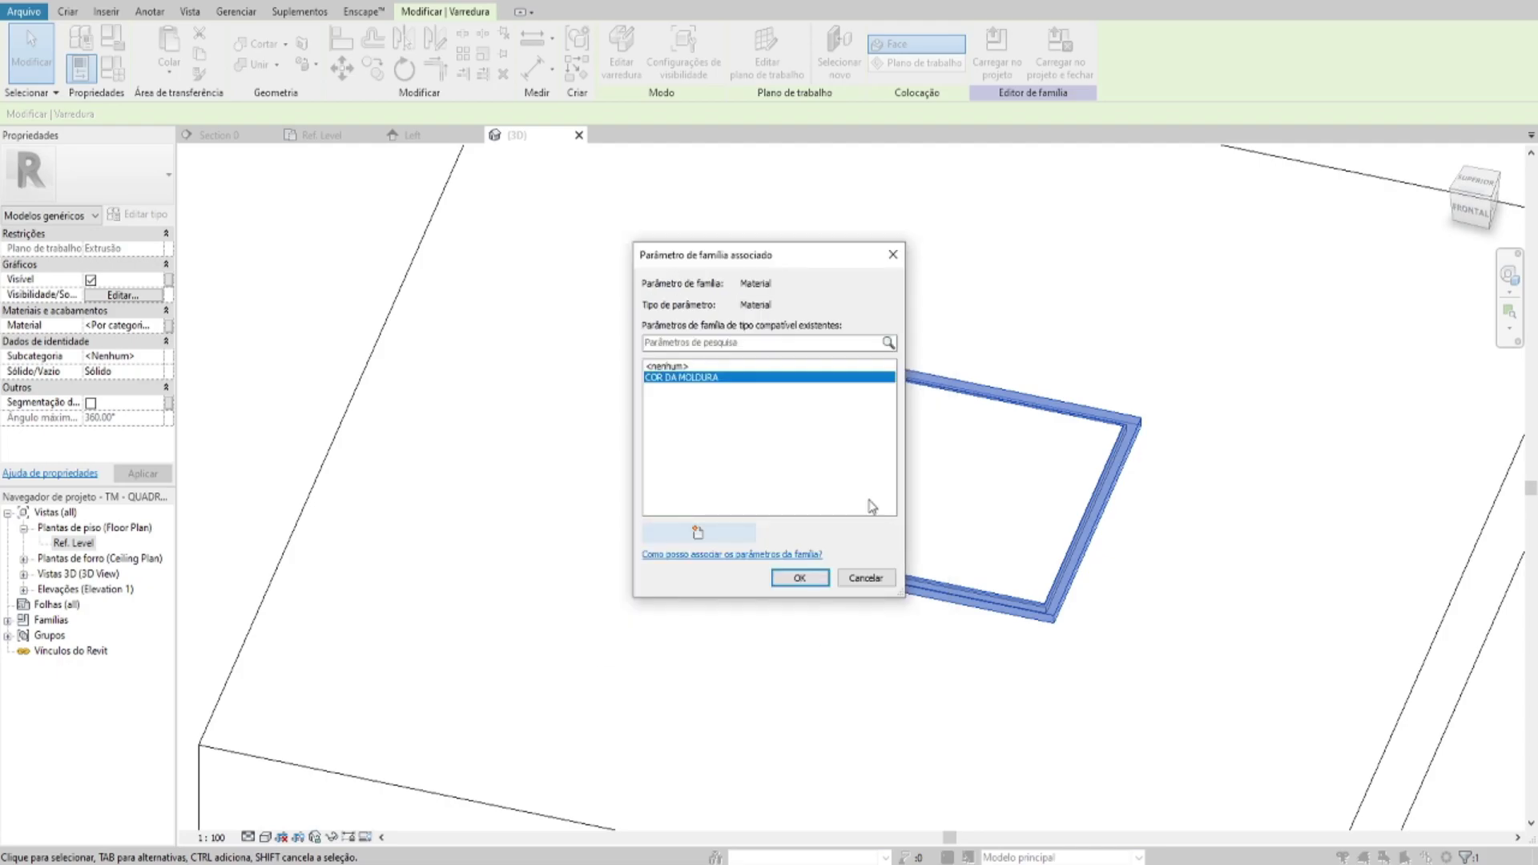
pyautogui.click(788, 577)
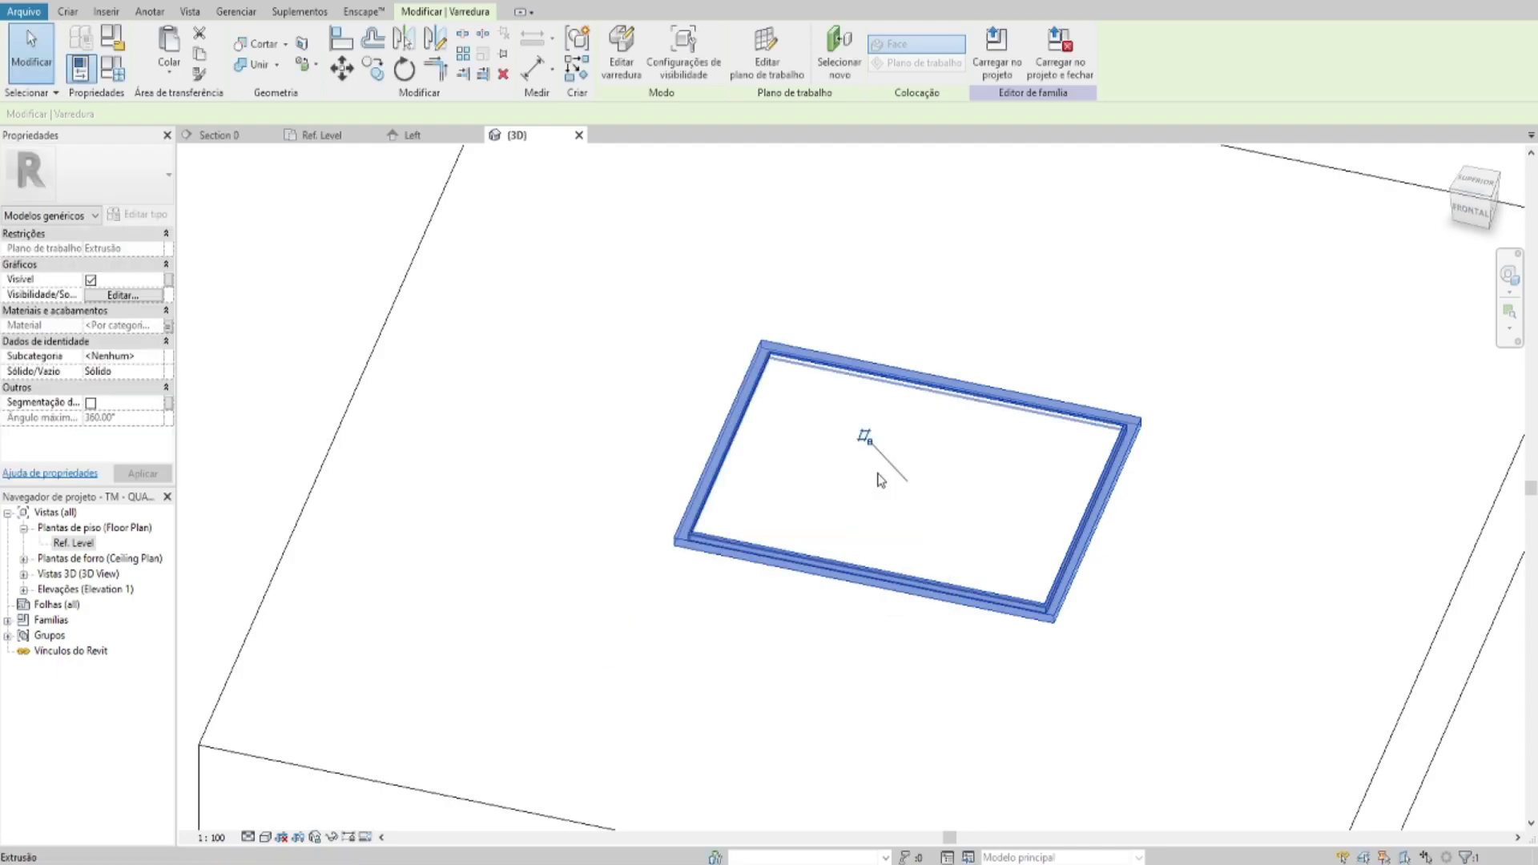
# - Associate the inner panel's material with a new instance parameter COR DA TELA
pyautogui.click(782, 440)
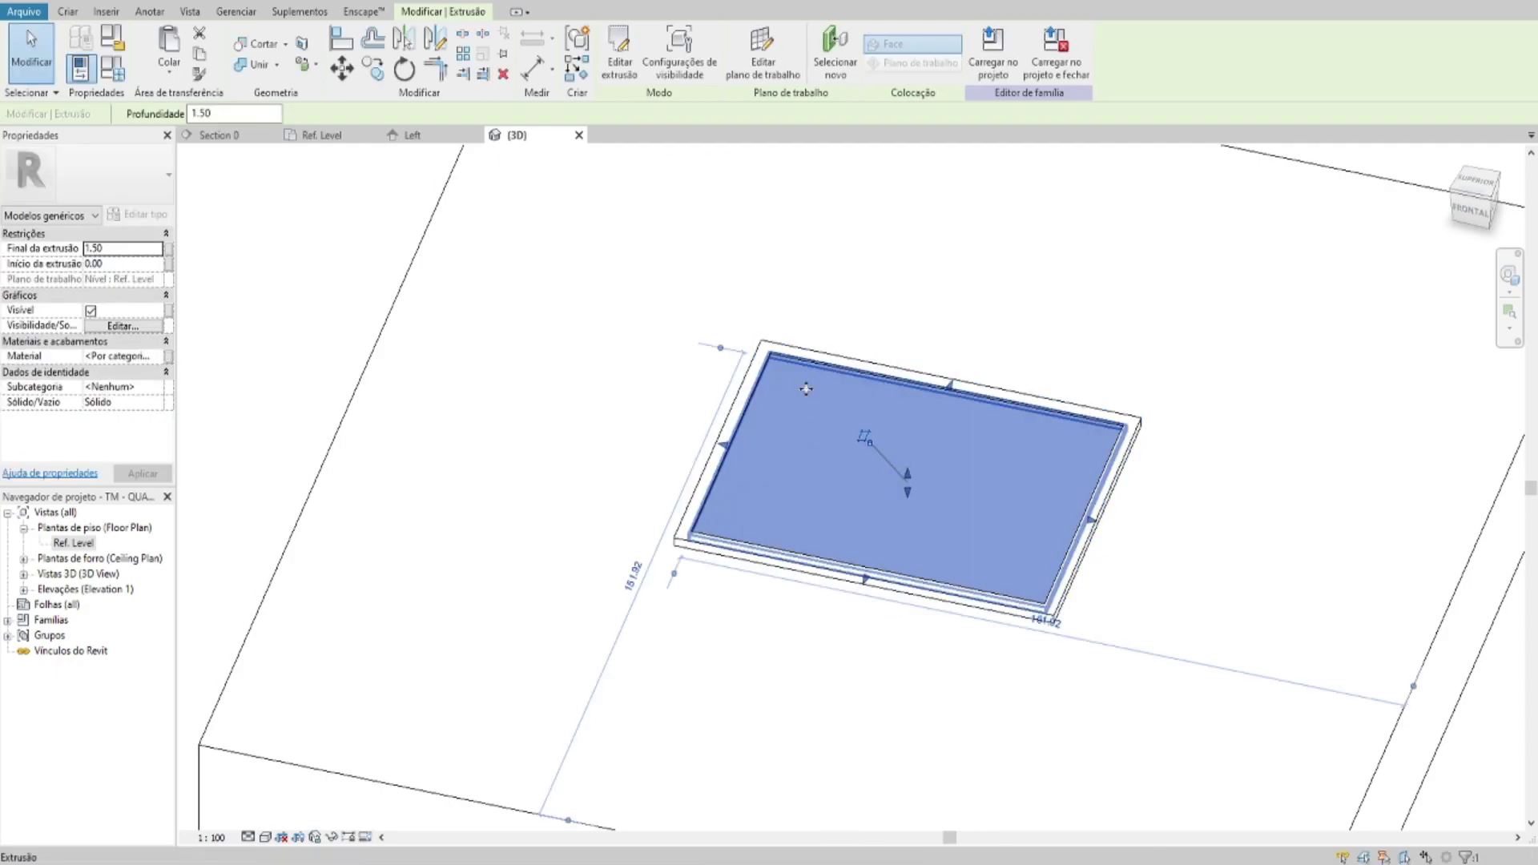
pyautogui.click(169, 355)
pyautogui.click(698, 537)
pyautogui.write('CO')
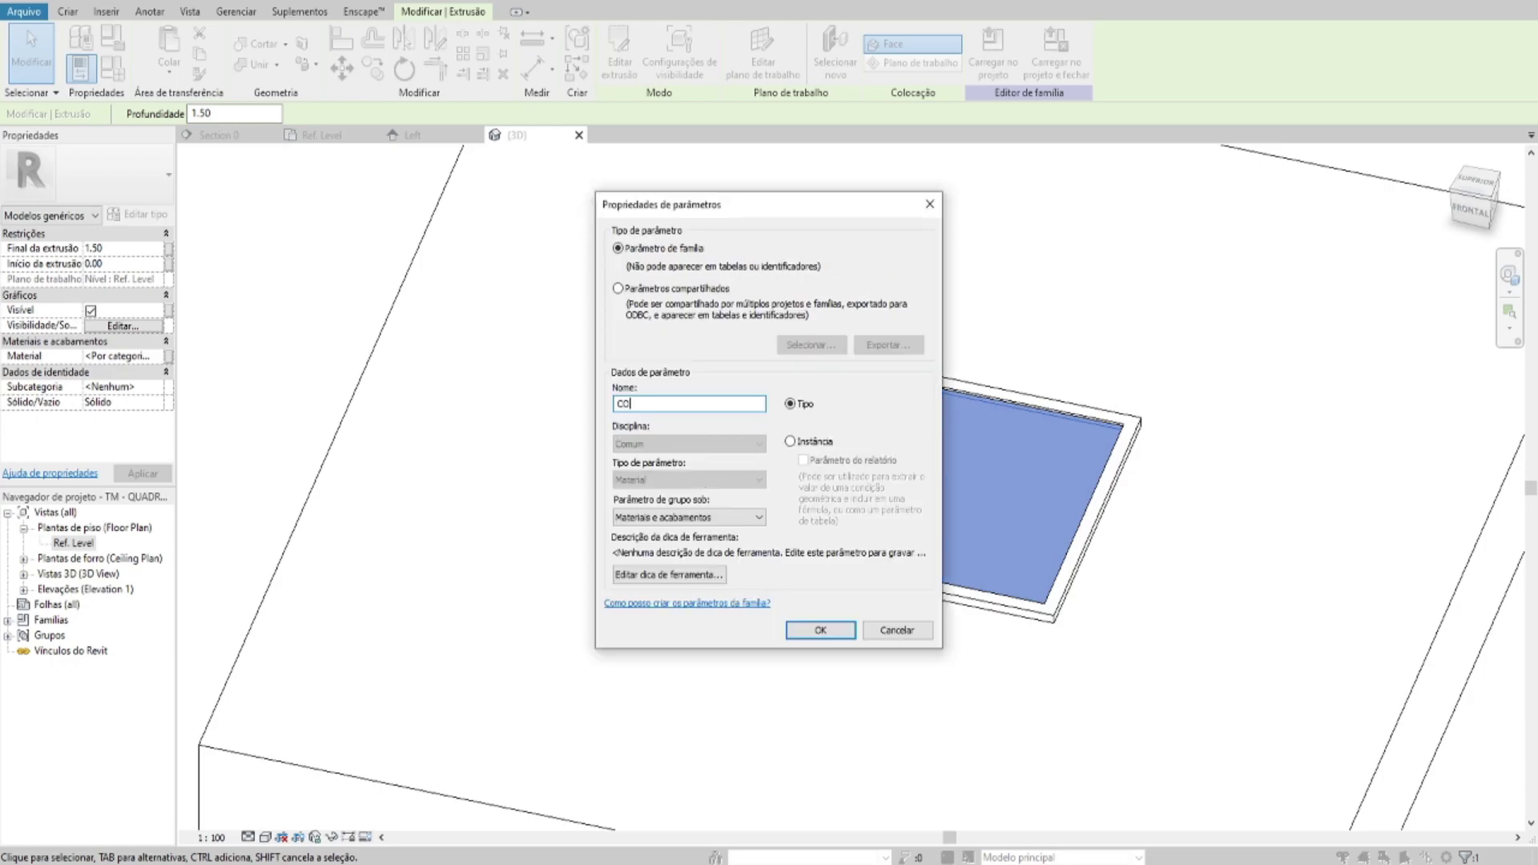
pyautogui.write('DA TELA')
pyautogui.click(814, 441)
pyautogui.click(820, 630)
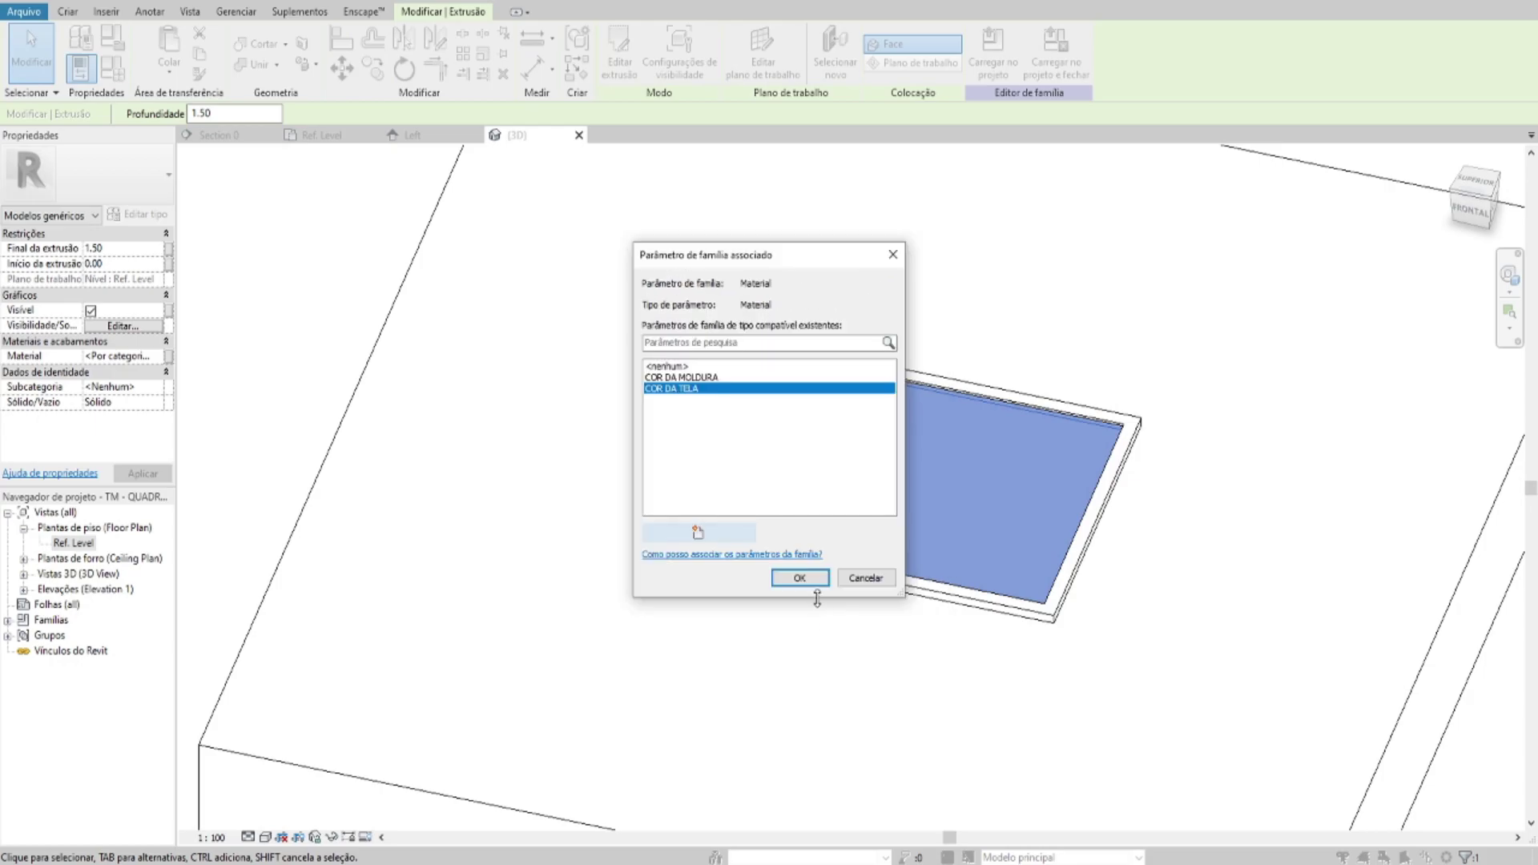
pyautogui.click(799, 579)
pyautogui.press('Escape')
pyautogui.scroll(-2, 810, 423)
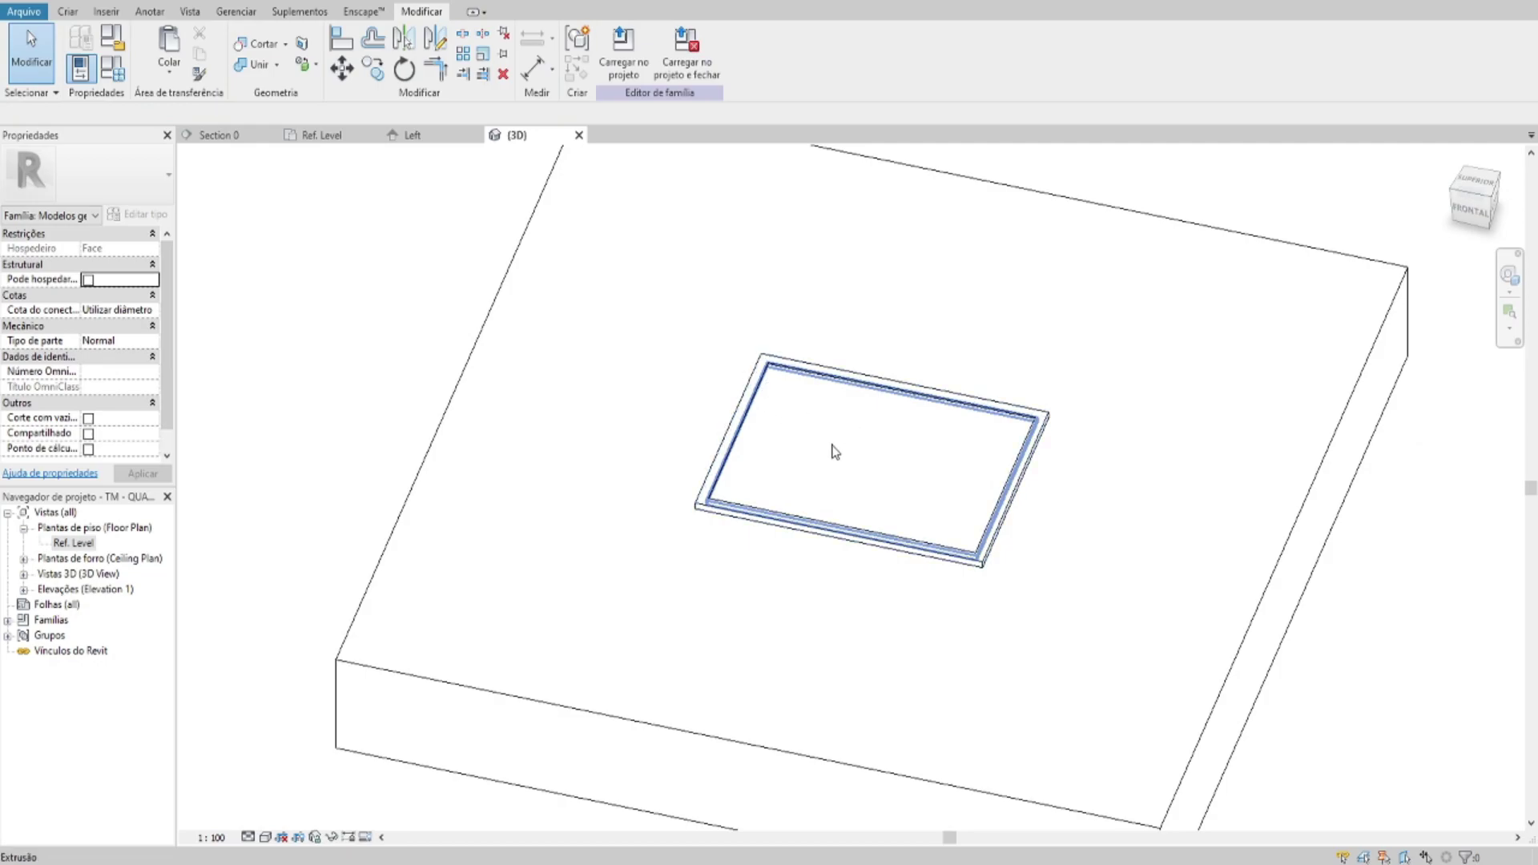
# - Inspect the frame's outer sweep and inner panel in the 3D view
pyautogui.scroll(2, 825, 441)
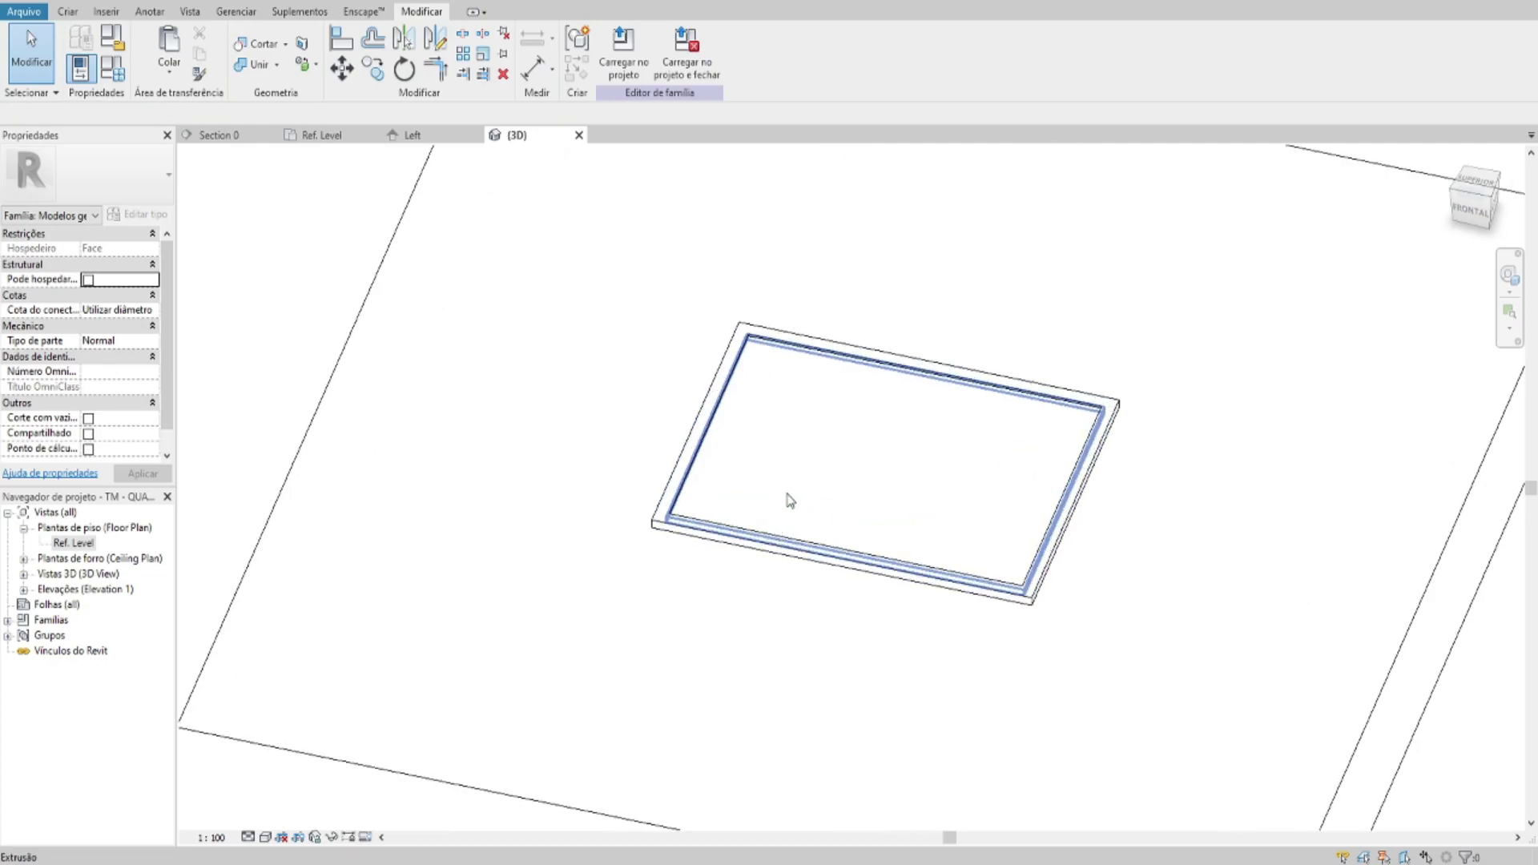
pyautogui.click(733, 372)
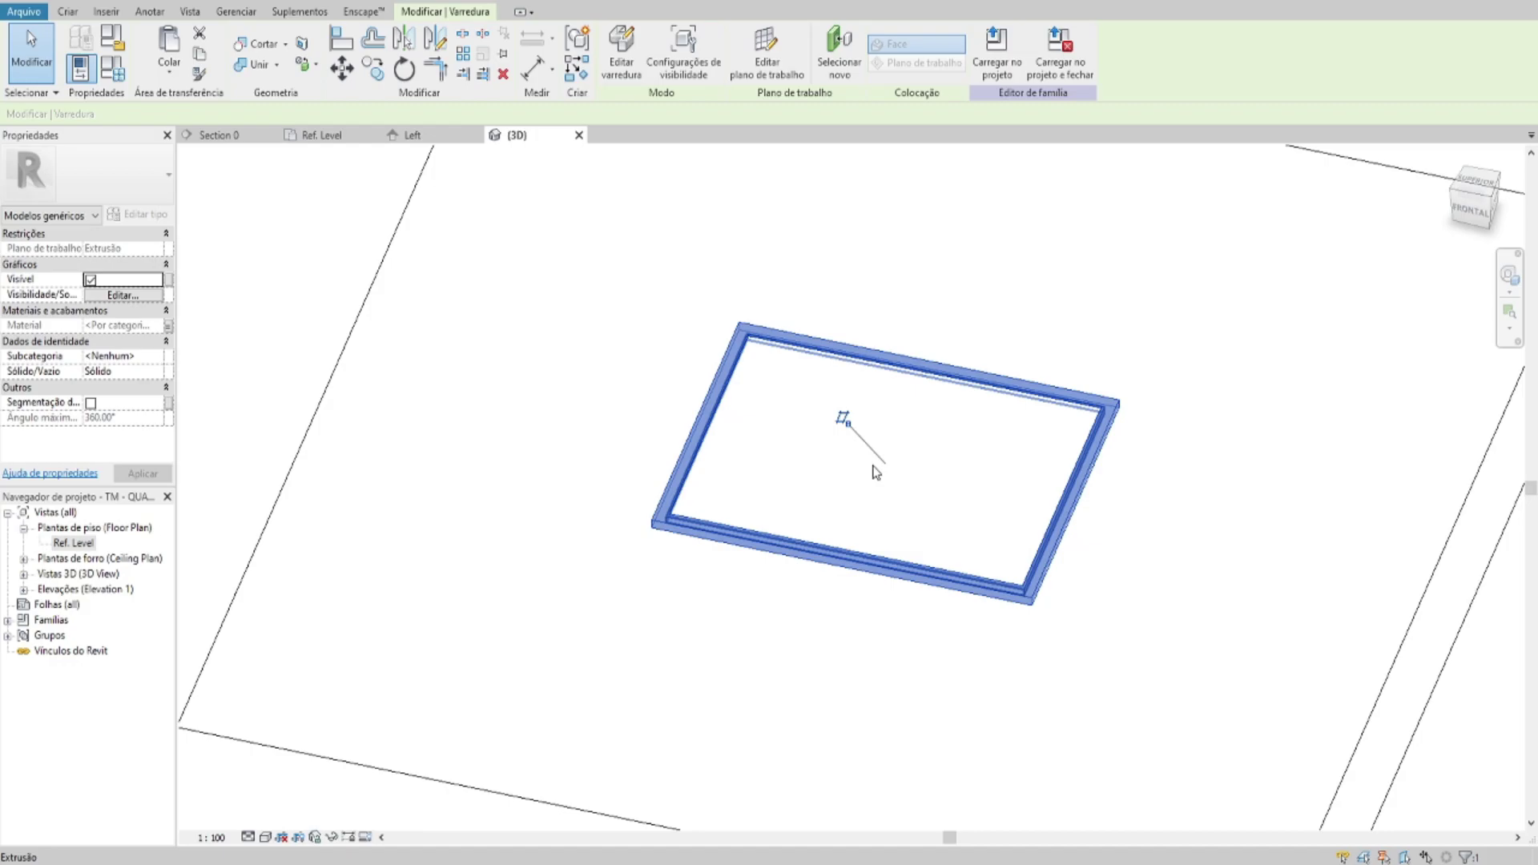
pyautogui.press('Escape')
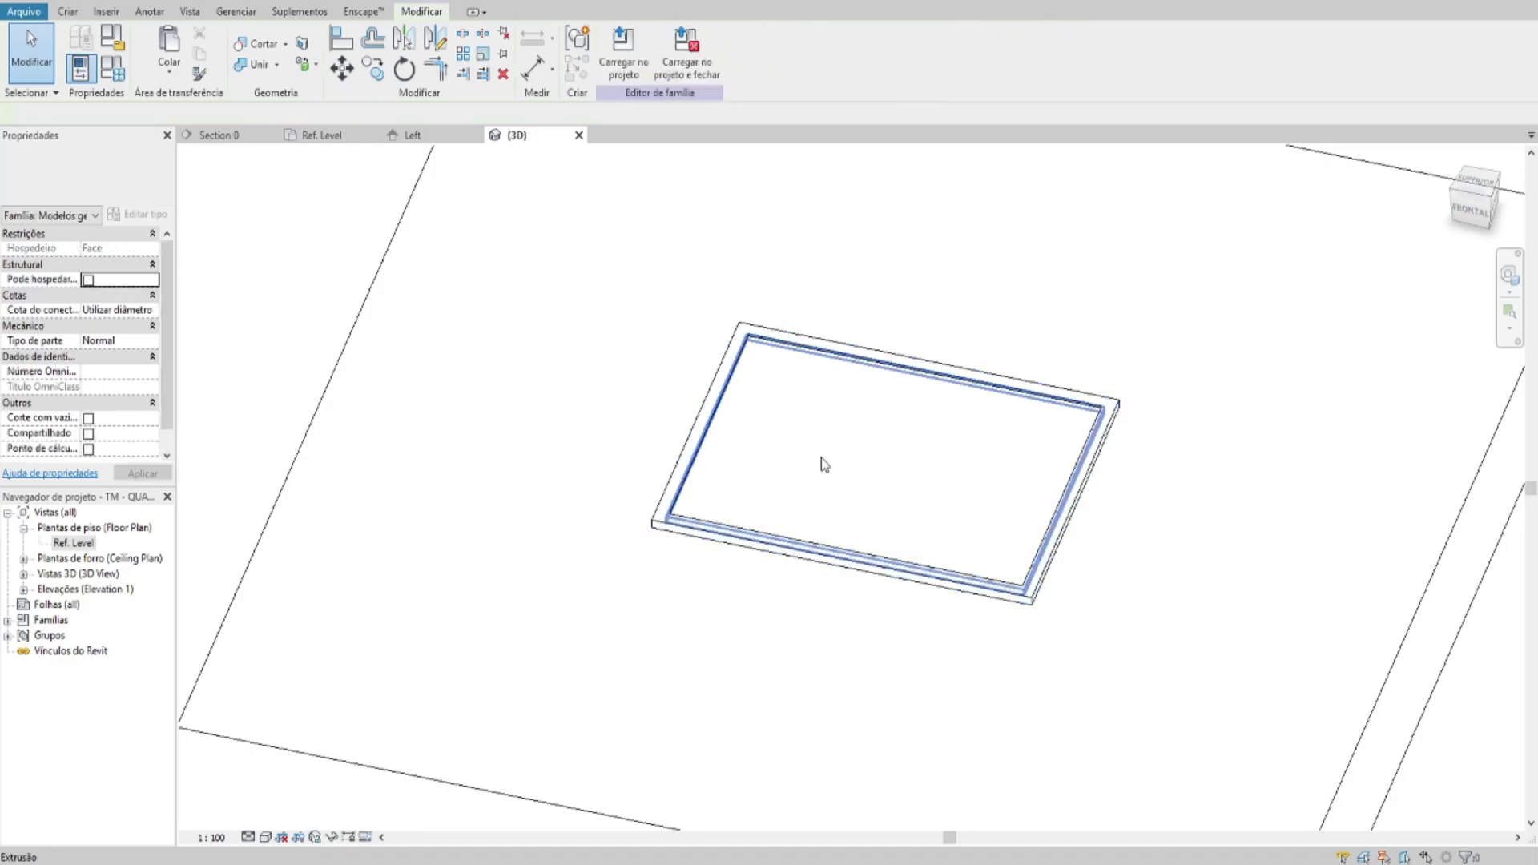
pyautogui.click(744, 351)
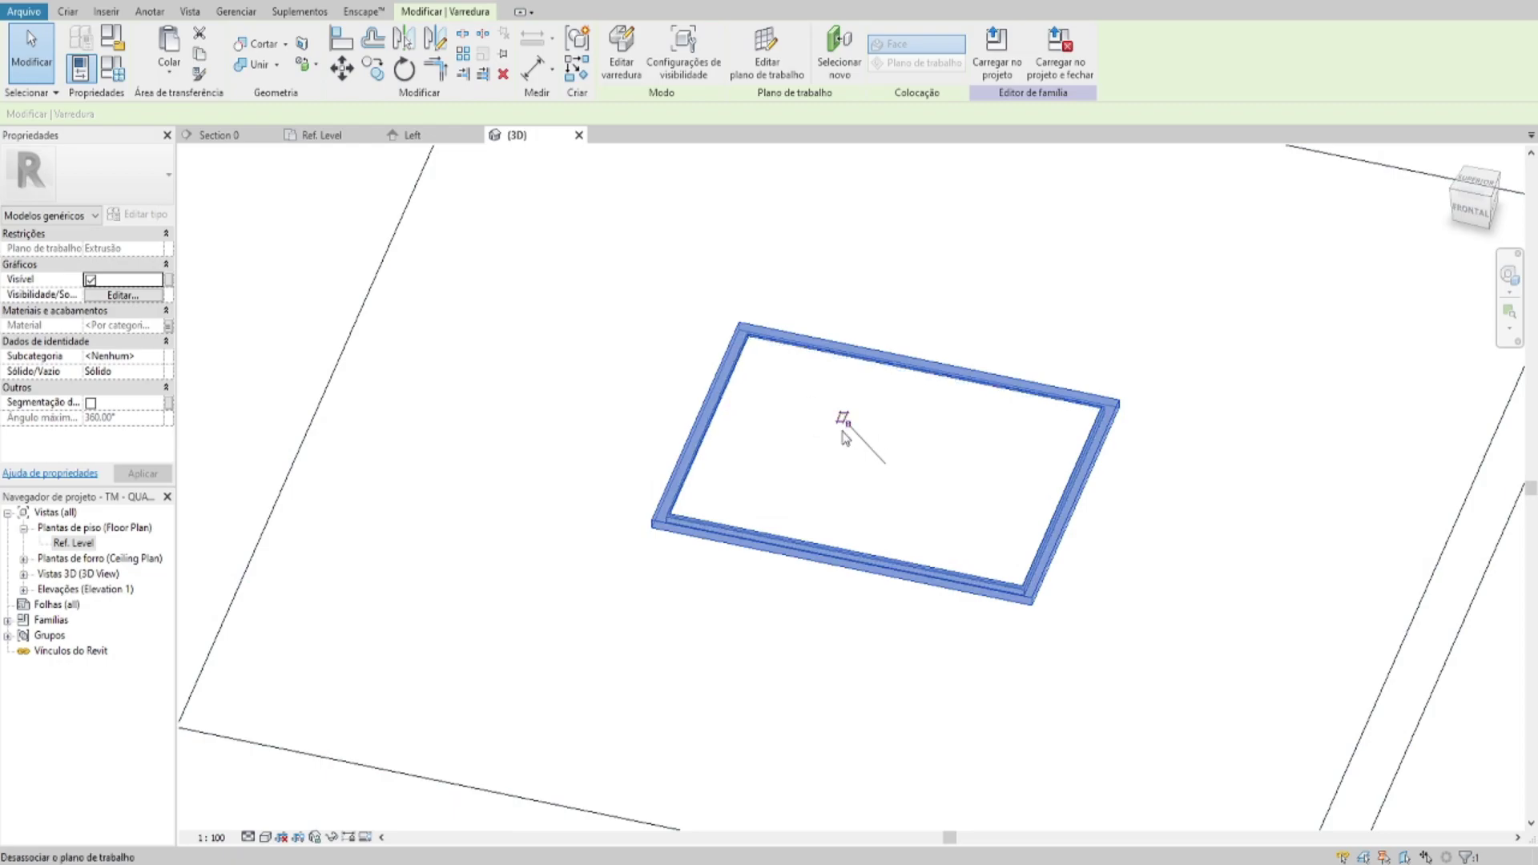
pyautogui.click(309, 206)
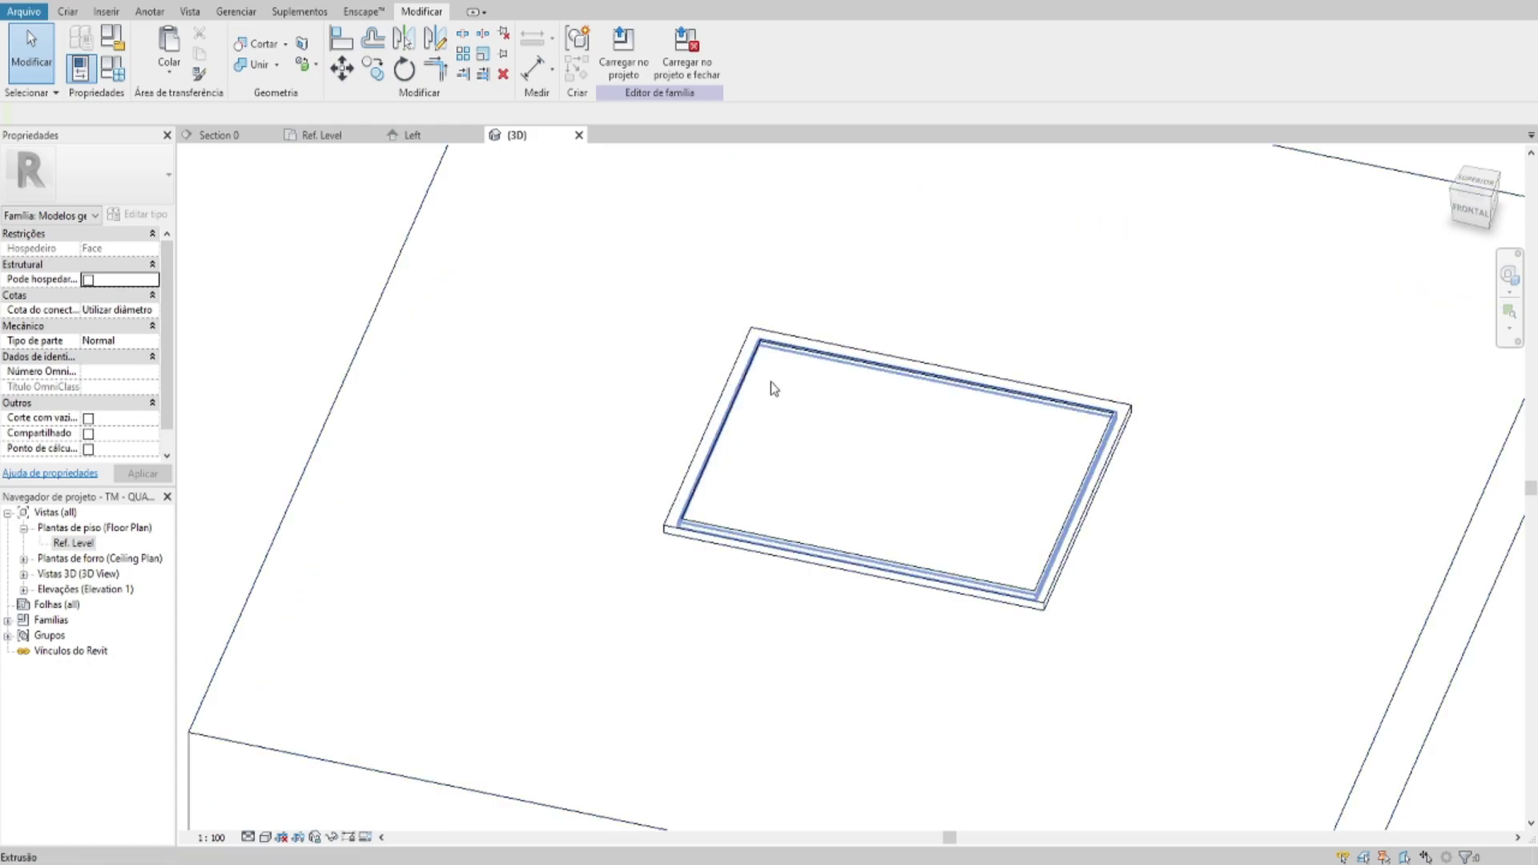
pyautogui.moveTo(770, 382); pyautogui.dragTo(782, 388, button='middle')
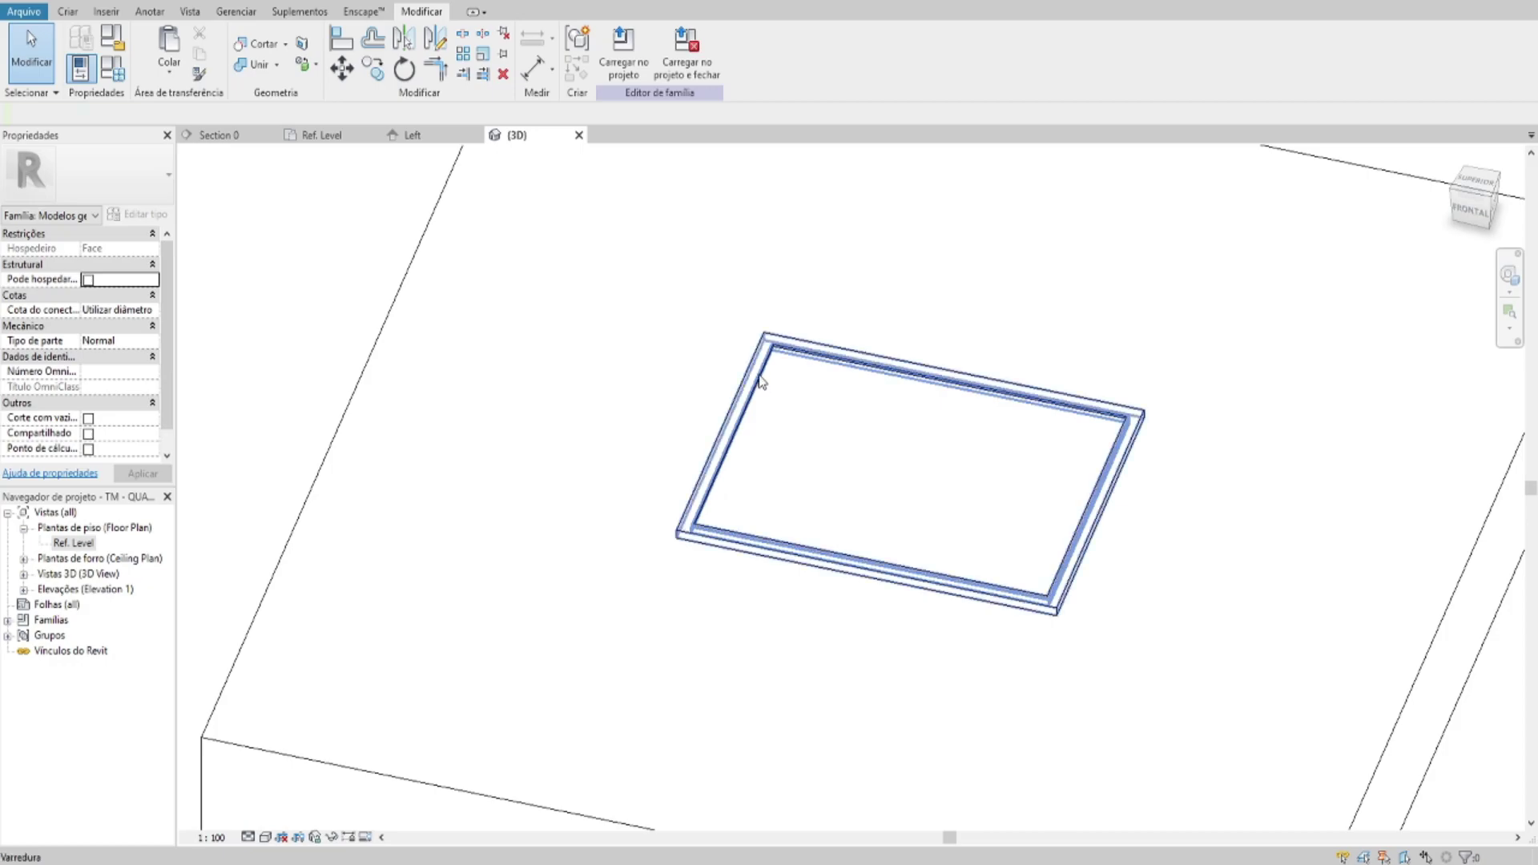
pyautogui.click(761, 382)
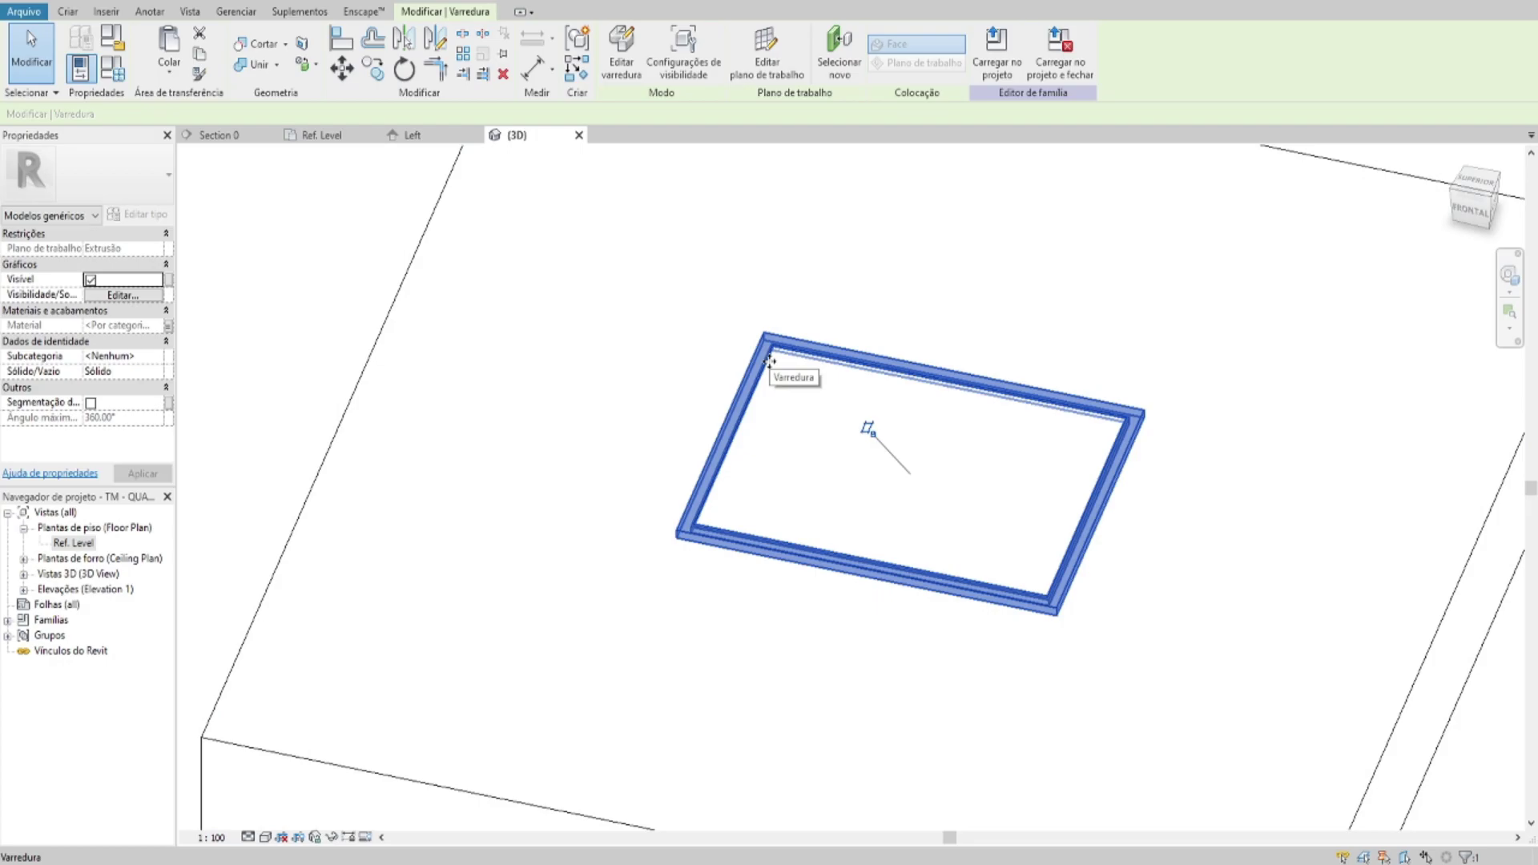
pyautogui.click(792, 407)
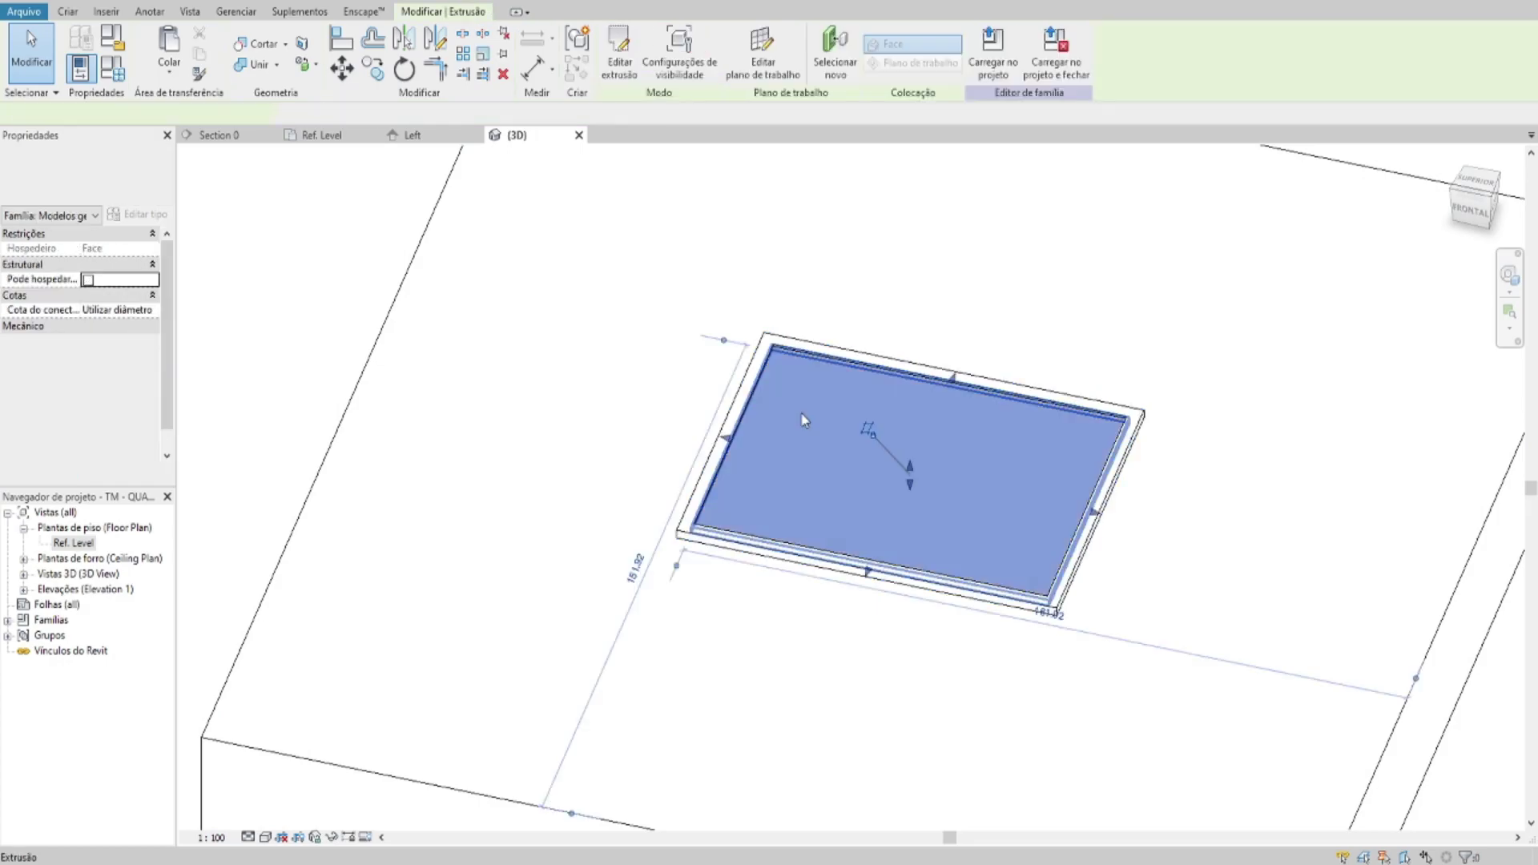
pyautogui.press('Escape')
# - Orbit around the frame to view the host box's top and front
pyautogui.moveTo(841, 347)
pyautogui.keyDown('shift'); pyautogui.mouseDown(button='middle')
pyautogui.moveTo(876, 504)
pyautogui.moveTo(818, 440)
pyautogui.moveTo(885, 481)
pyautogui.mouseUp(button='middle'); pyautogui.keyUp('shift')
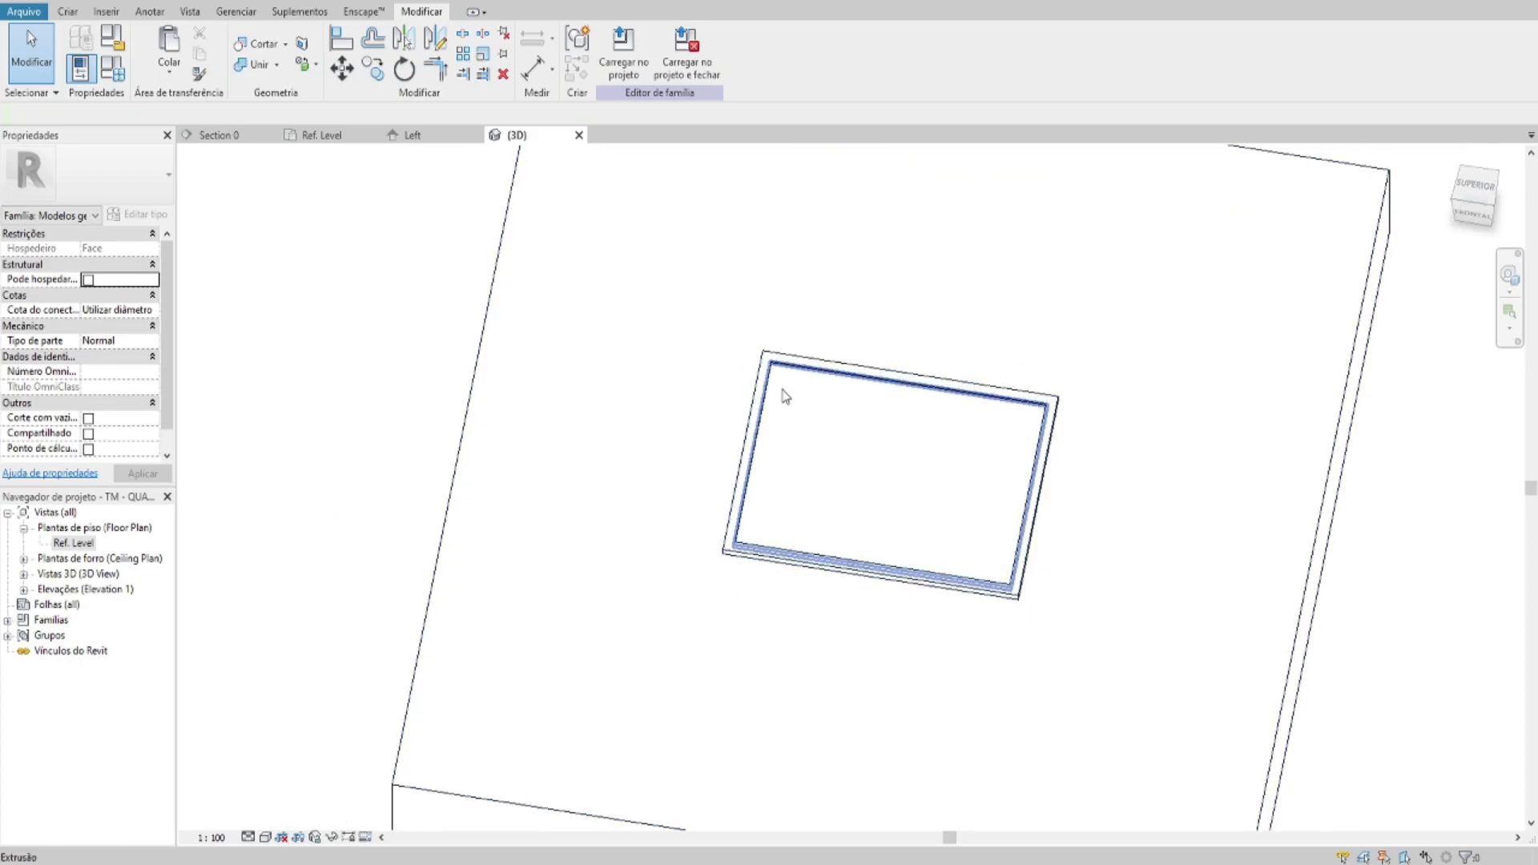
pyautogui.moveTo(896, 507)
pyautogui.keyDown('shift'); pyautogui.mouseDown(button='middle')
pyautogui.moveTo(927, 497)
pyautogui.moveTo(885, 398)
pyautogui.moveTo(905, 390)
pyautogui.moveTo(927, 288)
pyautogui.moveTo(855, 443)
pyautogui.mouseUp(button='middle'); pyautogui.keyUp('shift')
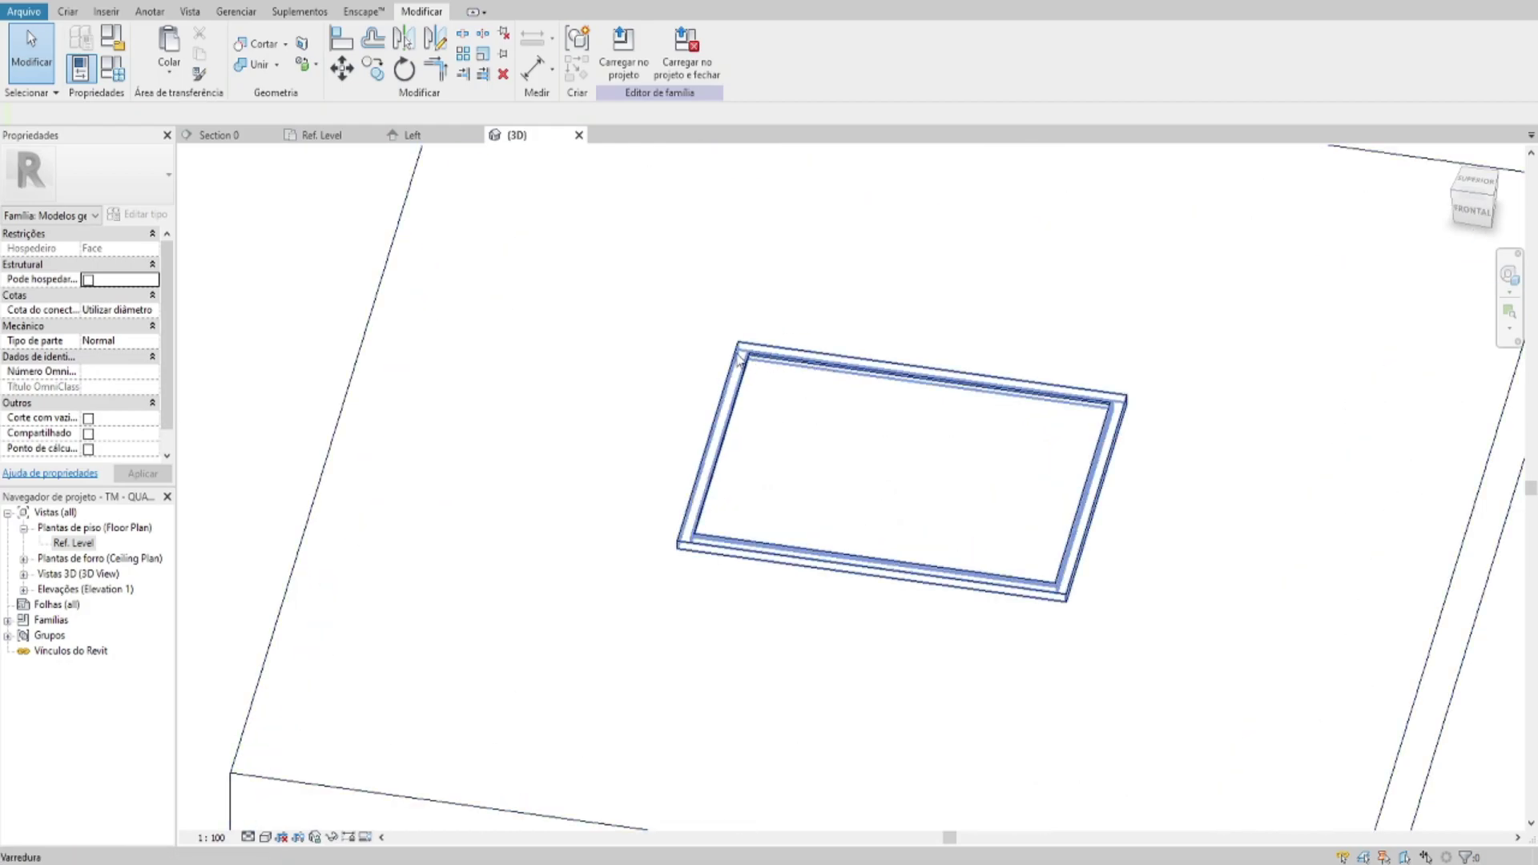
pyautogui.scroll(-2, 821, 353)
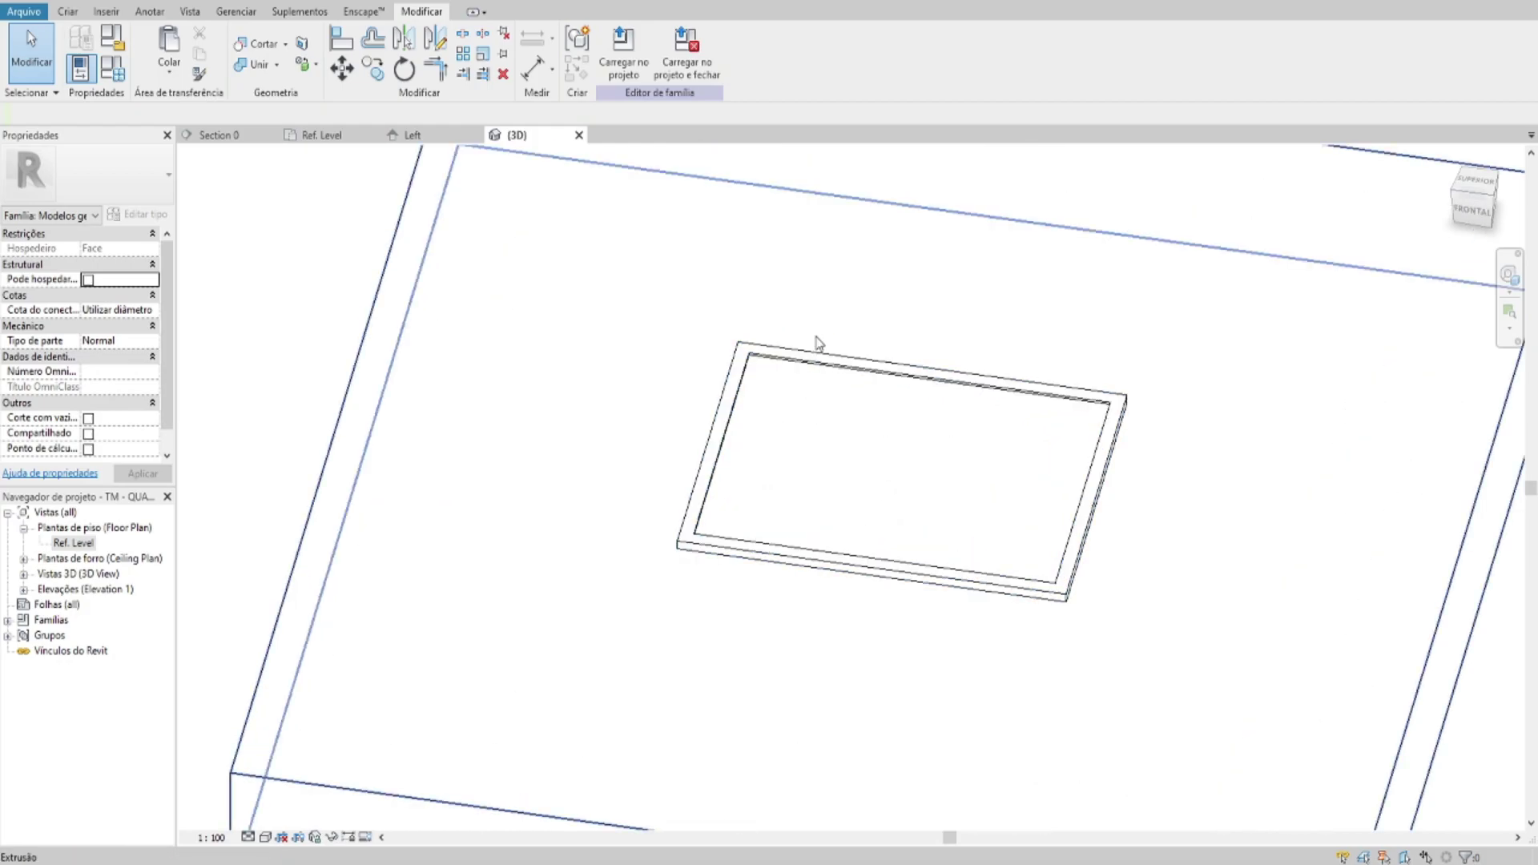
pyautogui.click(793, 320)
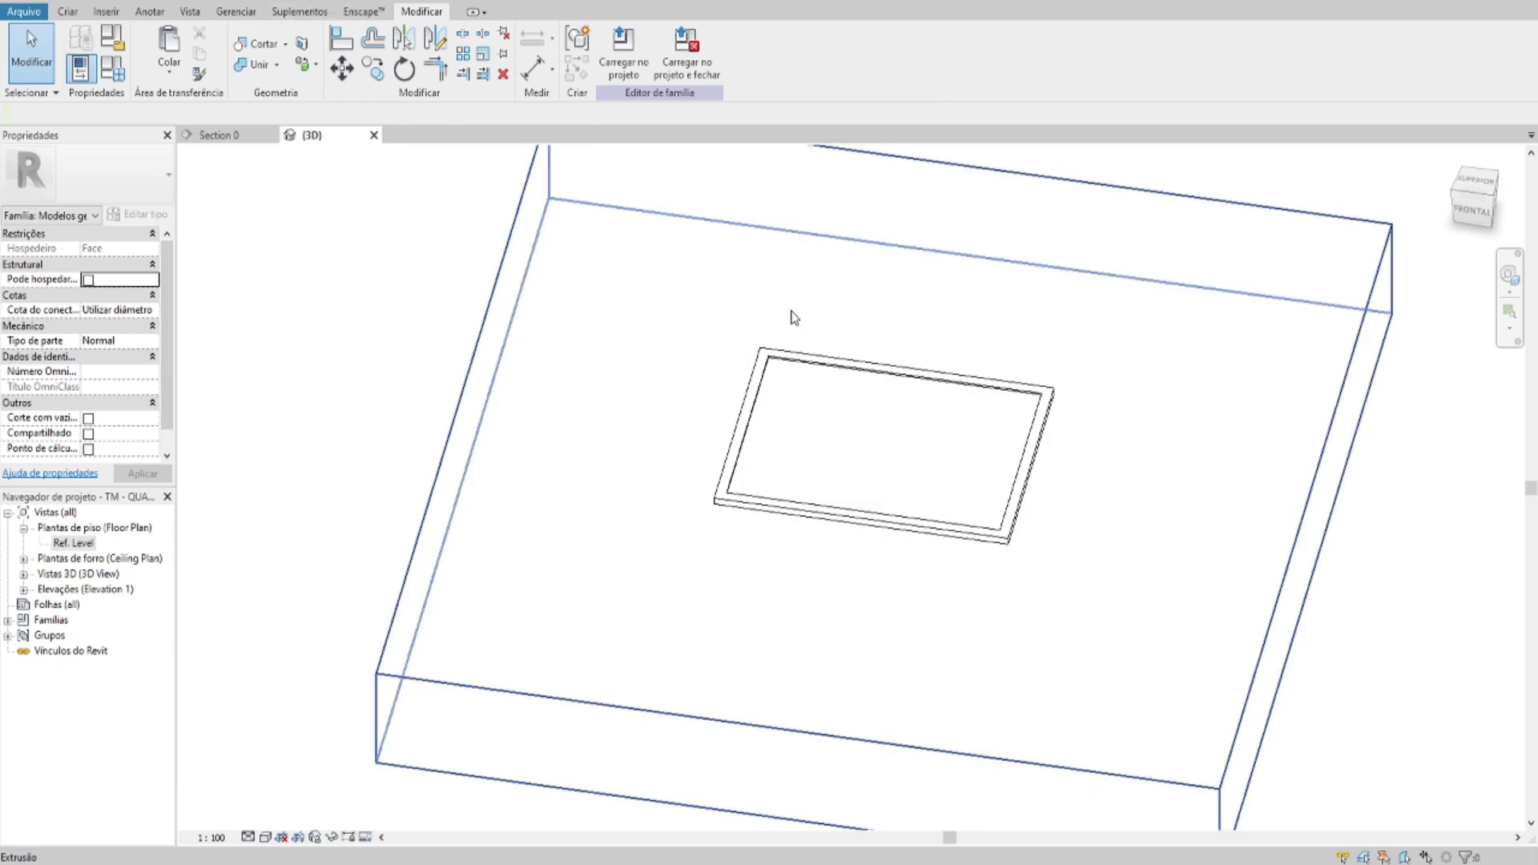
pyautogui.keyDown('shift'); pyautogui.moveTo(787, 332); pyautogui.dragTo(858, 370, button='middle'); pyautogui.keyUp('shift')
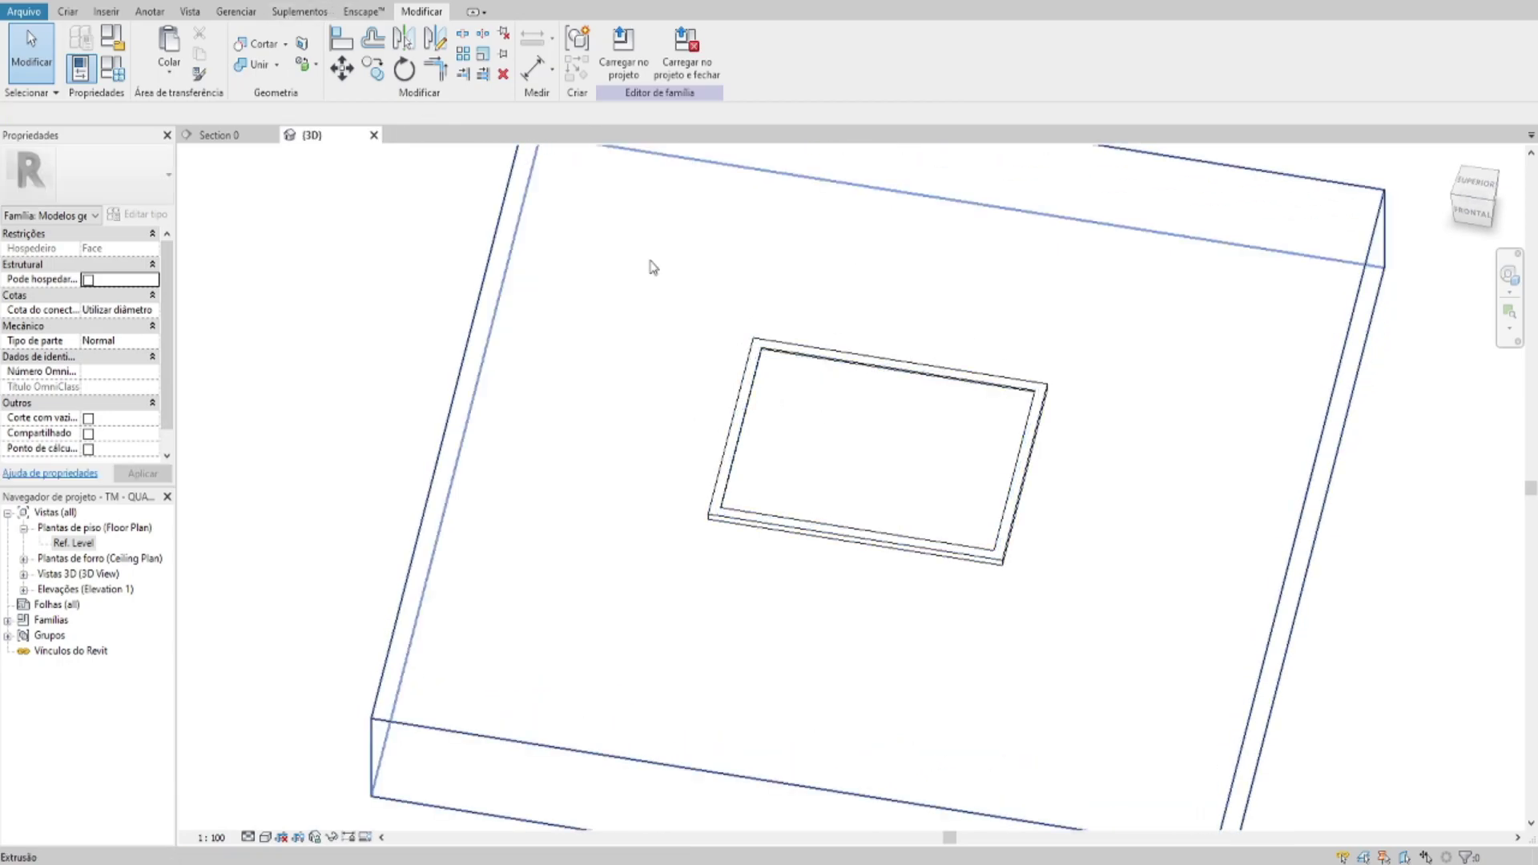
# - Load the frame family into the project and place one frame on the Section 0 wall
pyautogui.click(623, 56)
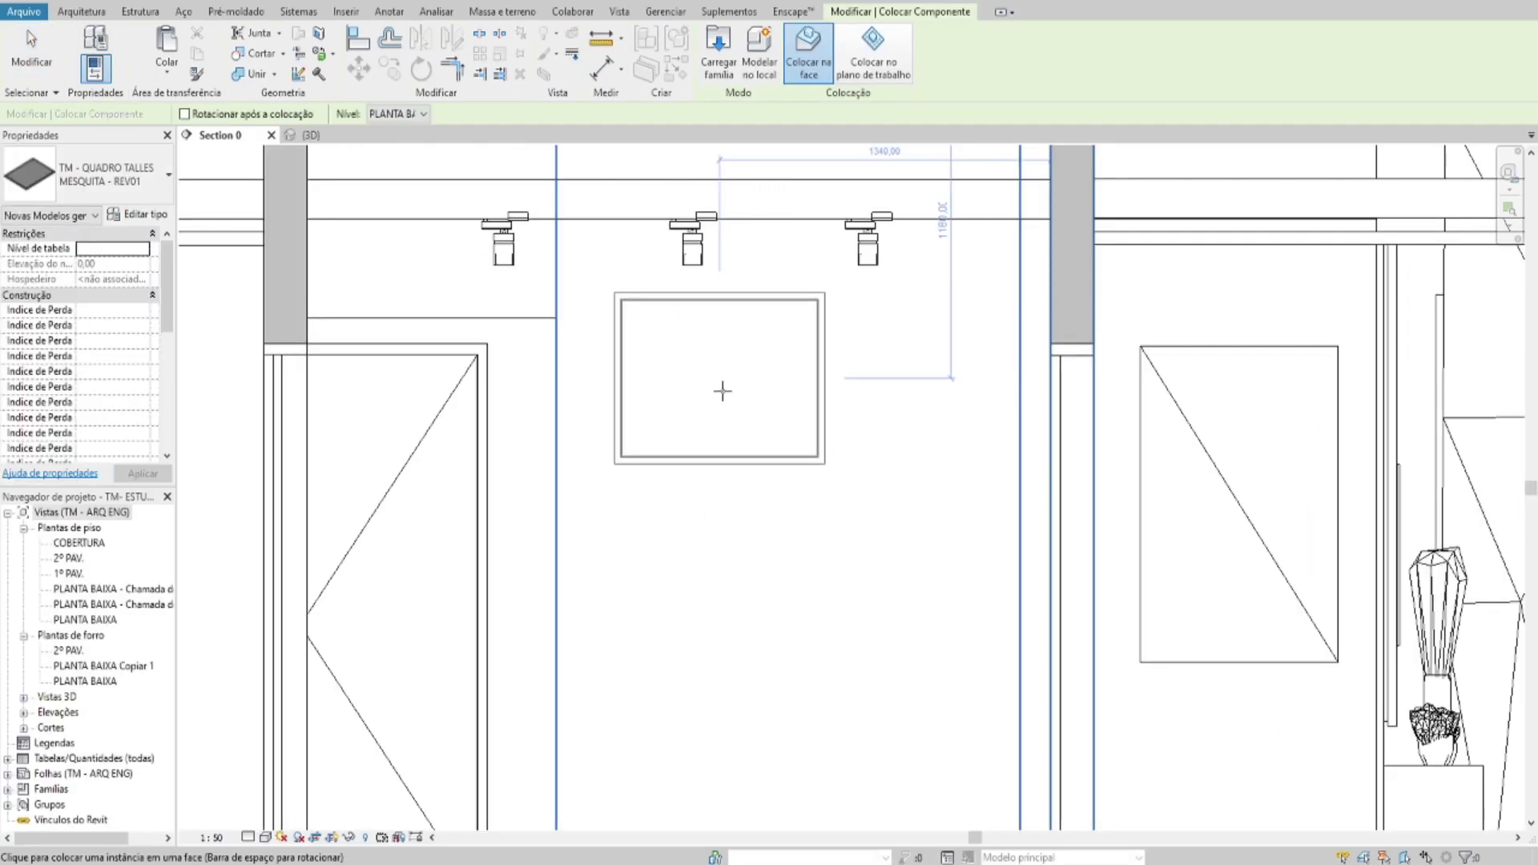
pyautogui.moveTo(799, 351)
pyautogui.mouseDown(button='middle')
pyautogui.moveTo(822, 294)
pyautogui.moveTo(804, 371)
pyautogui.mouseUp(button='middle')
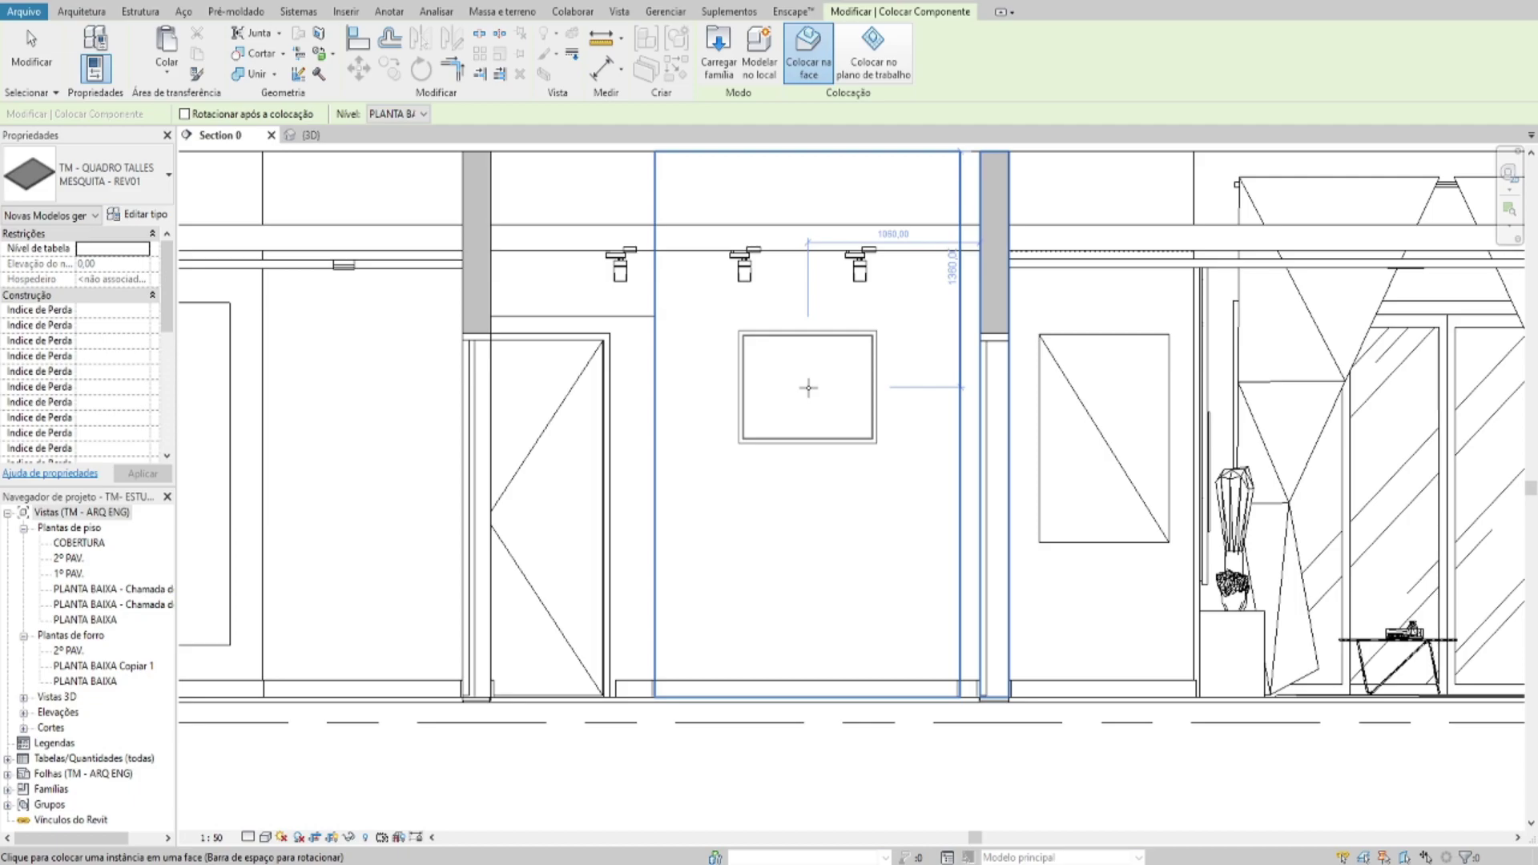
pyautogui.click(811, 411)
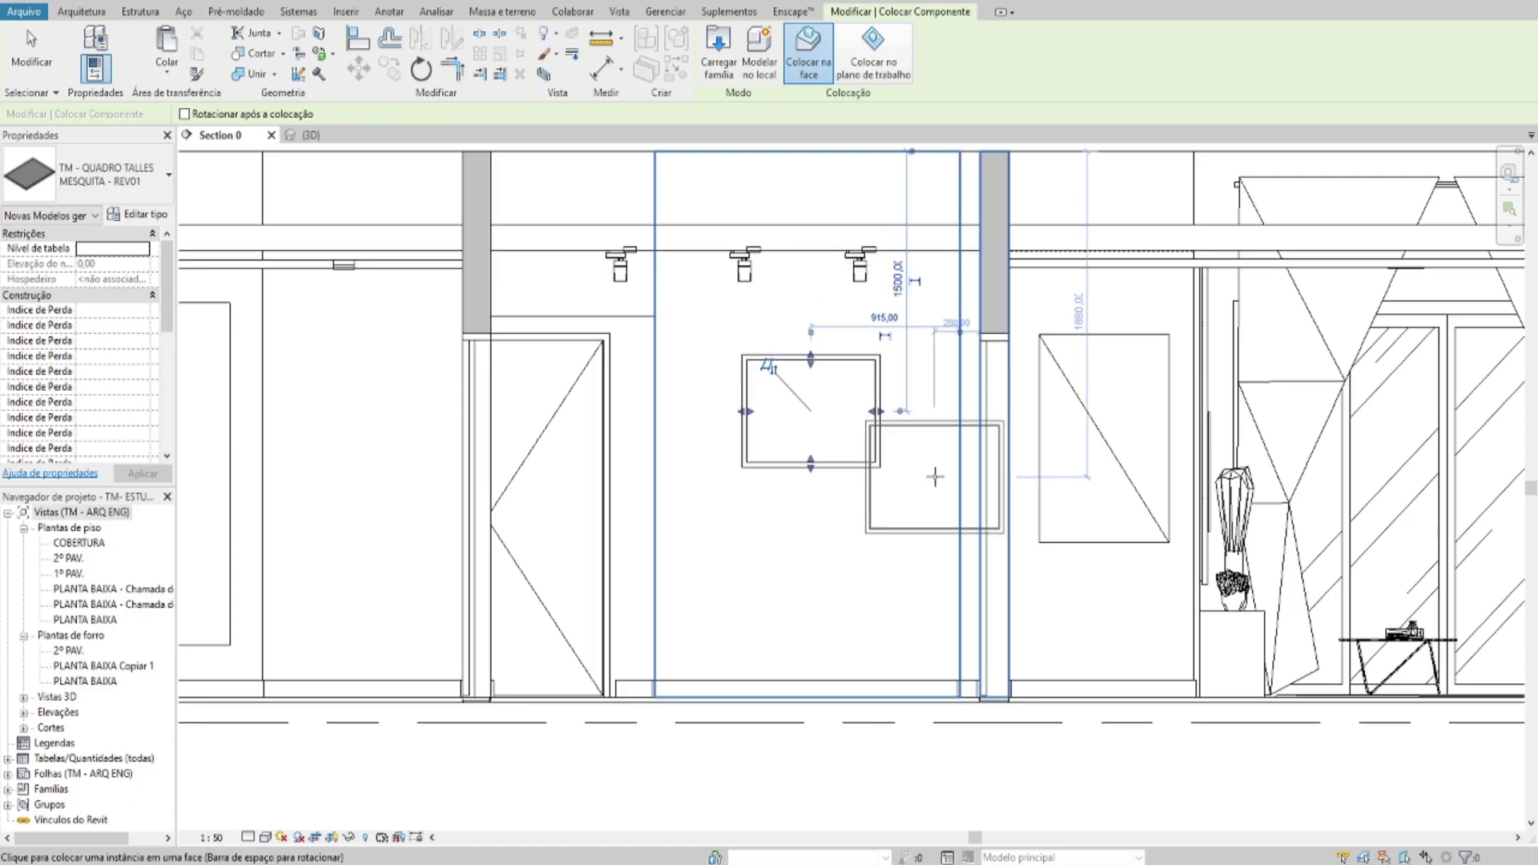
pyautogui.press('Escape')
pyautogui.press('Escape')
pyautogui.scroll(1, 881, 478)
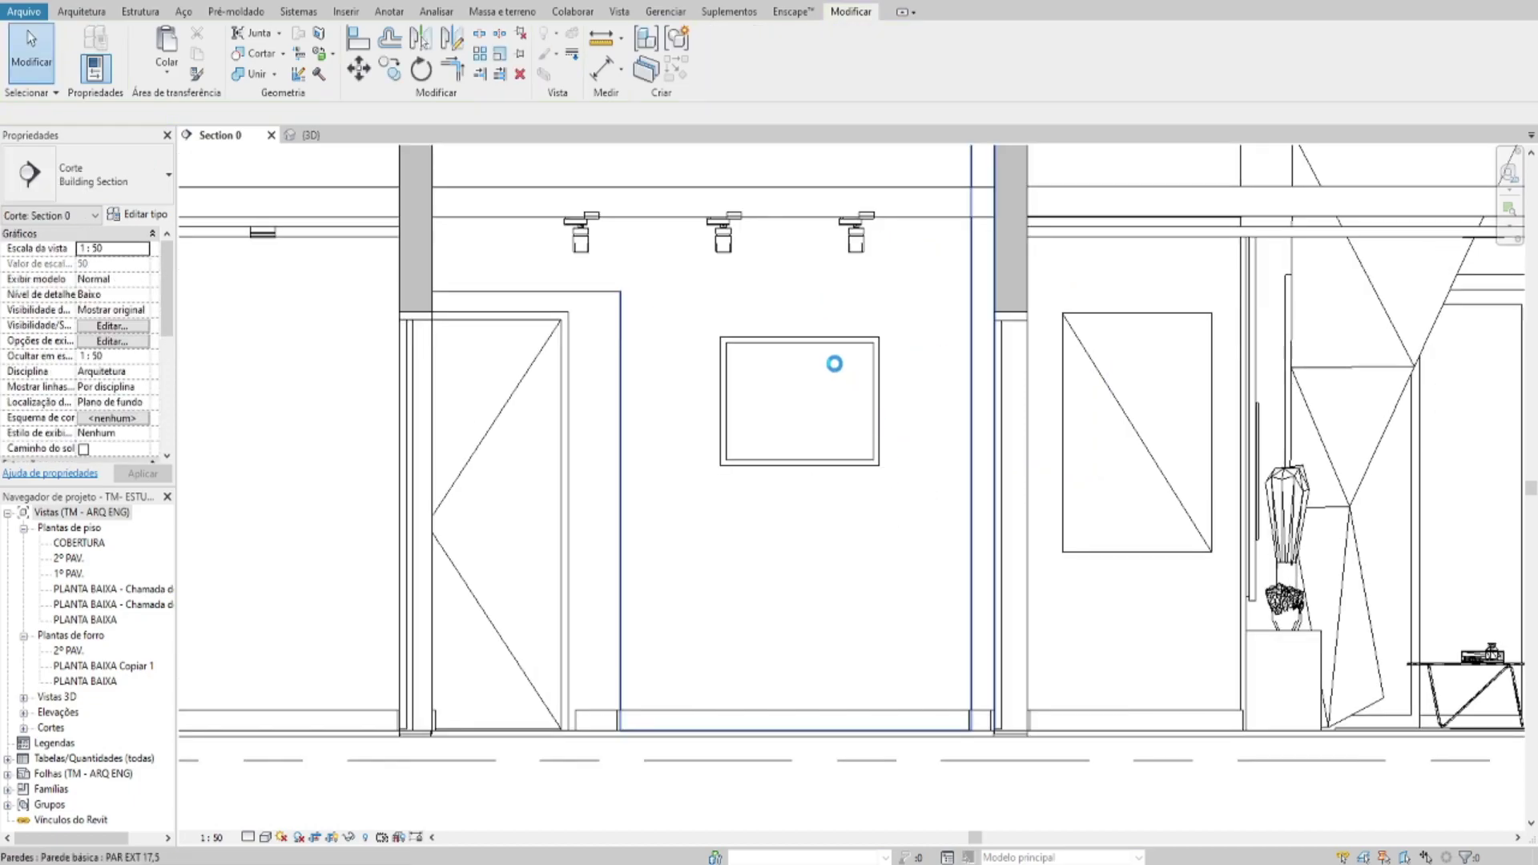
# - Reshape the placed frame by dragging its right and bottom edges
pyautogui.click(793, 339)
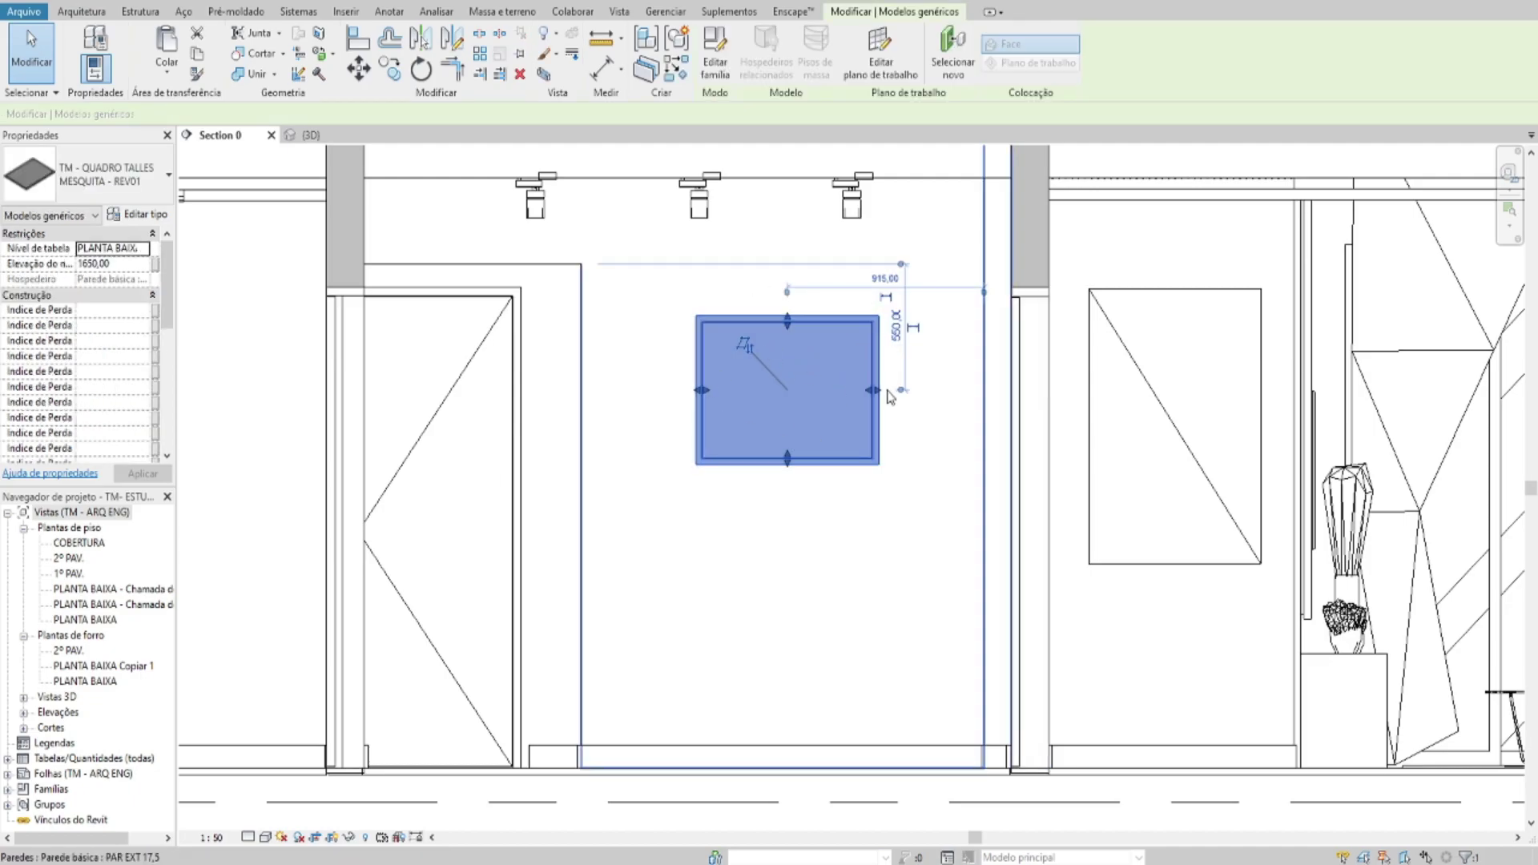
pyautogui.moveTo(873, 390); pyautogui.dragTo(805, 390)
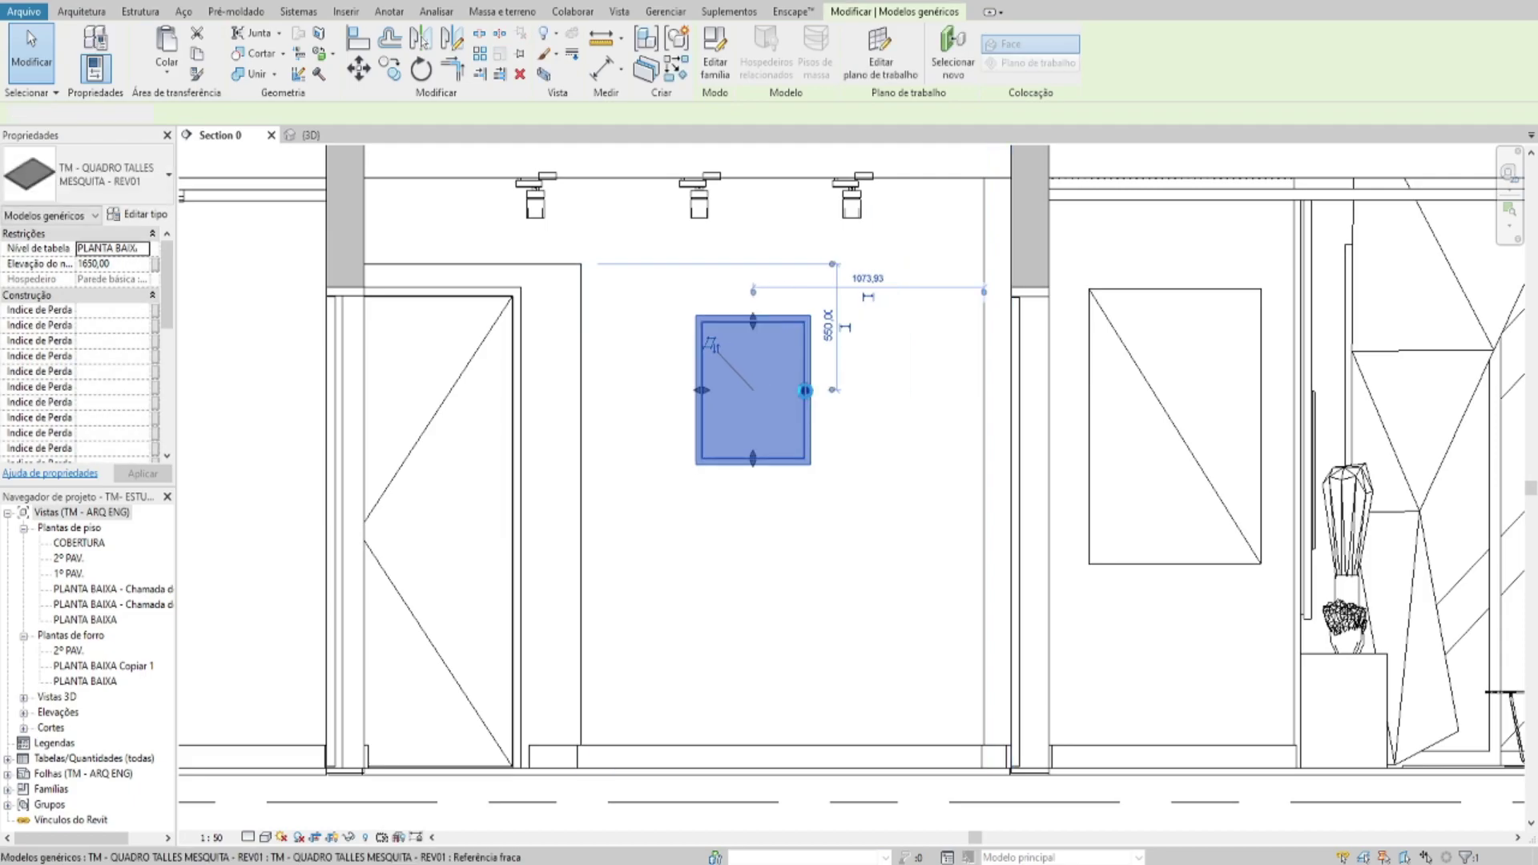
pyautogui.moveTo(754, 462); pyautogui.dragTo(754, 462)
pyautogui.press('Escape')
pyautogui.click(771, 420)
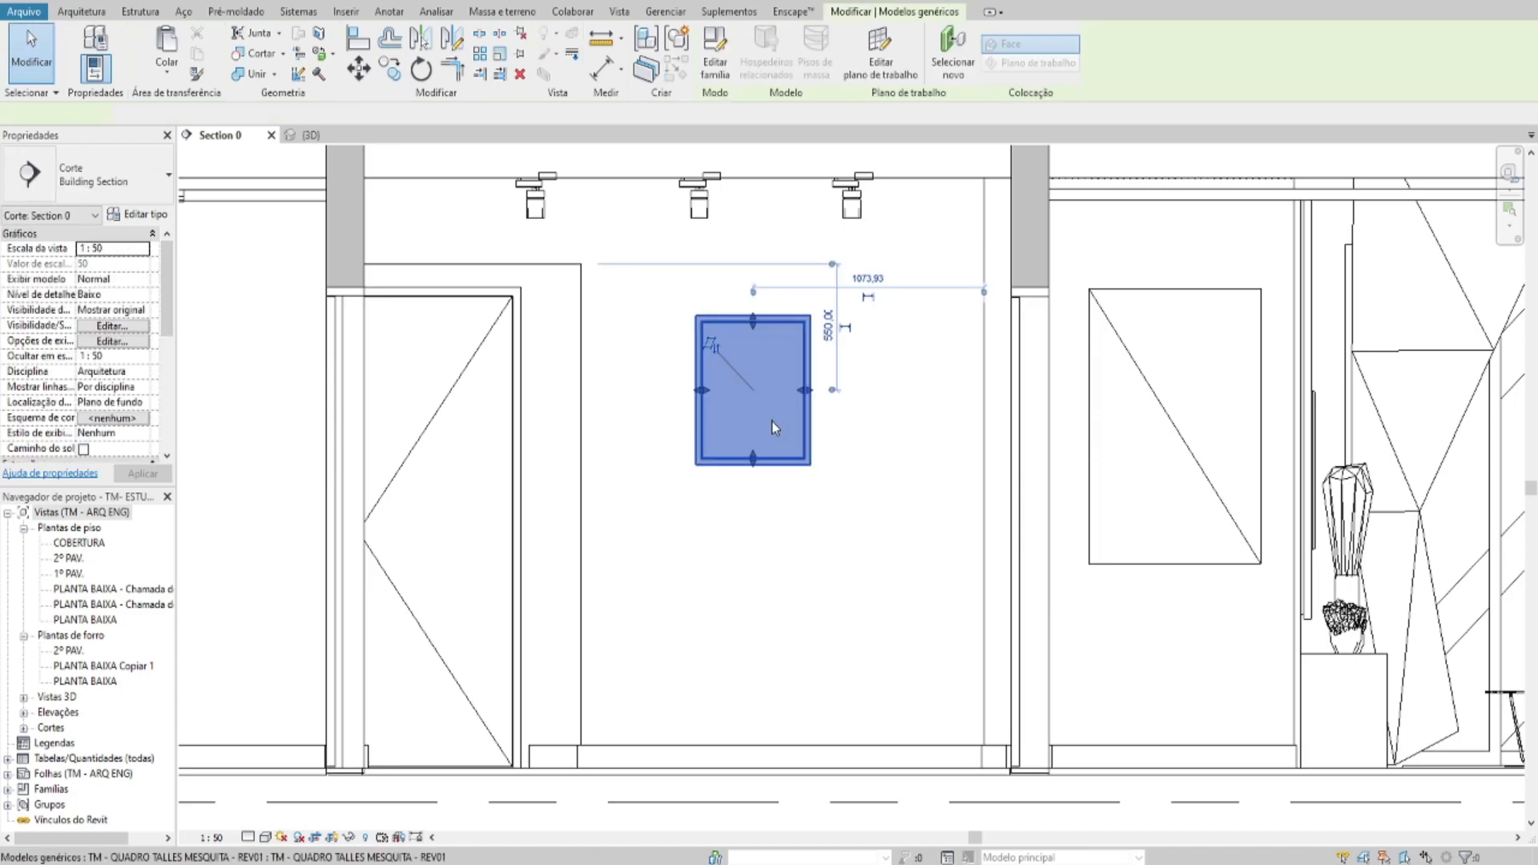
pyautogui.moveTo(753, 461); pyautogui.dragTo(753, 536)
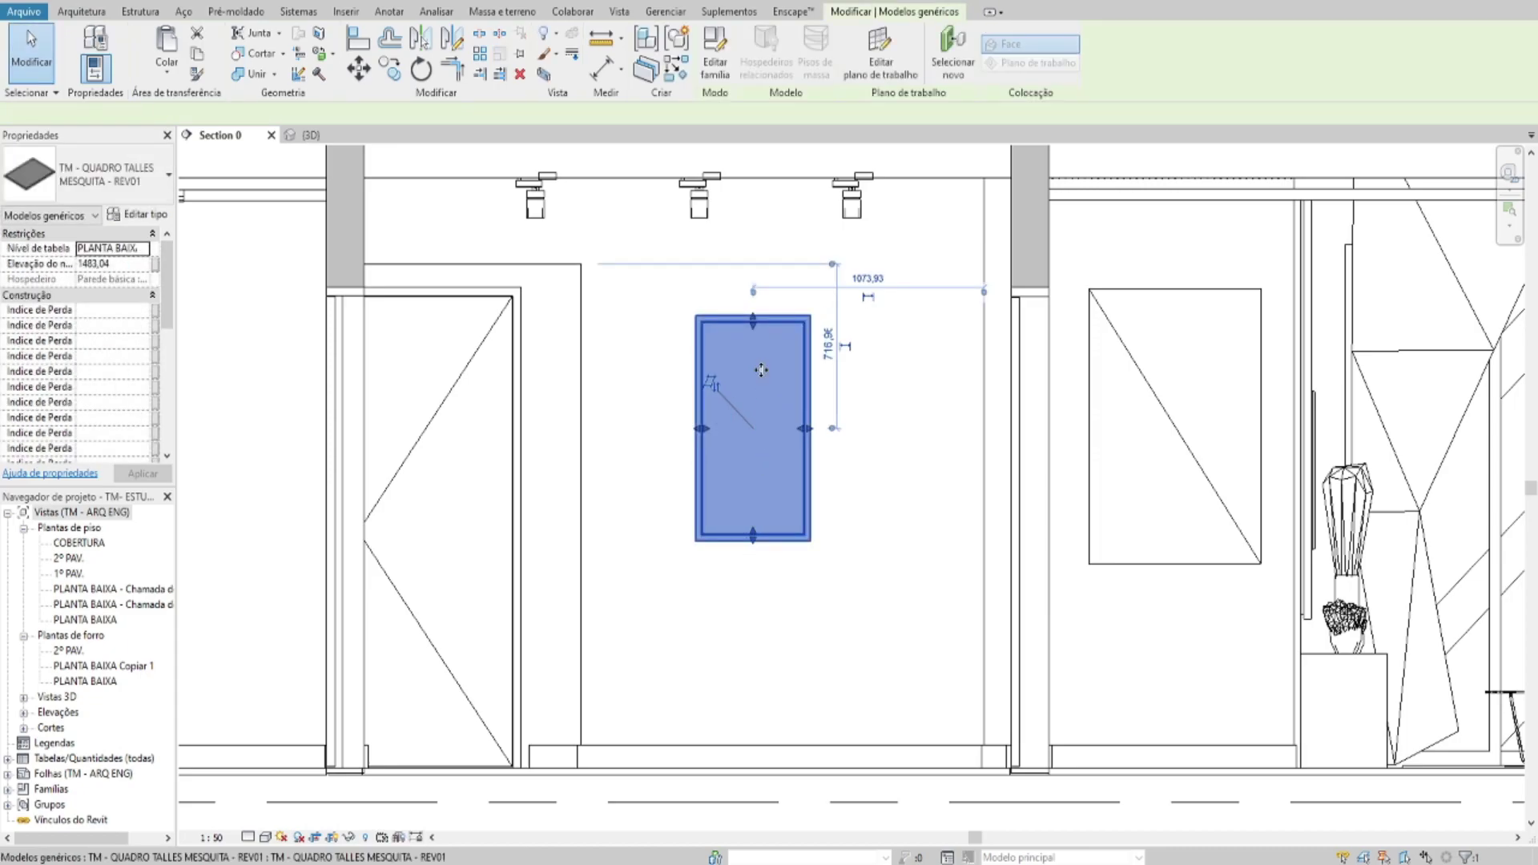
pyautogui.scroll(-5, 90, 314)
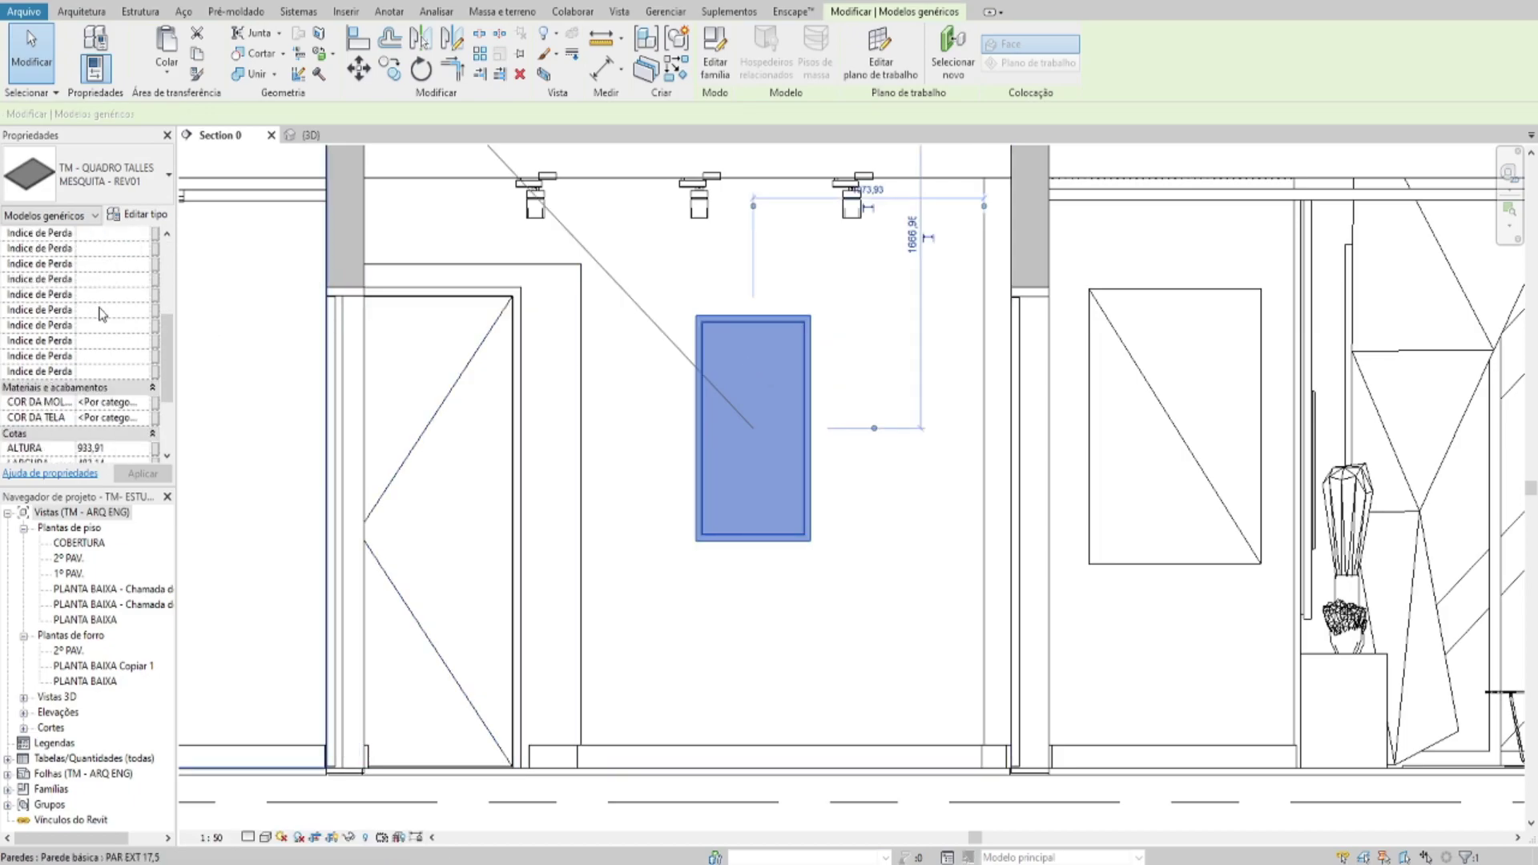
# - Set the frame to height 800 and width 500, then move it up and left
pyautogui.click(117, 355)
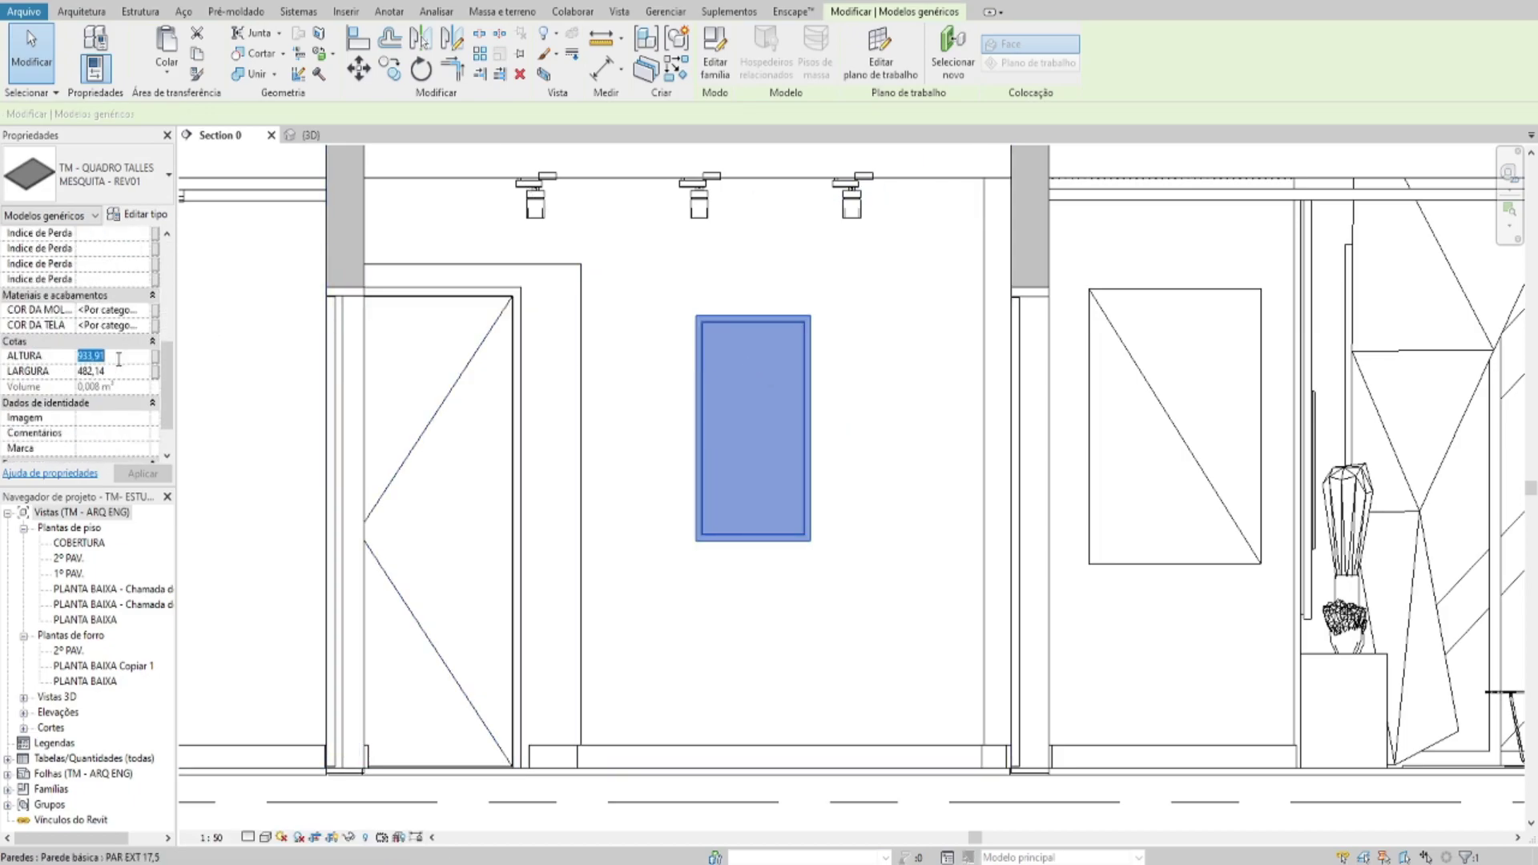
pyautogui.write('800')
pyautogui.press('Return')
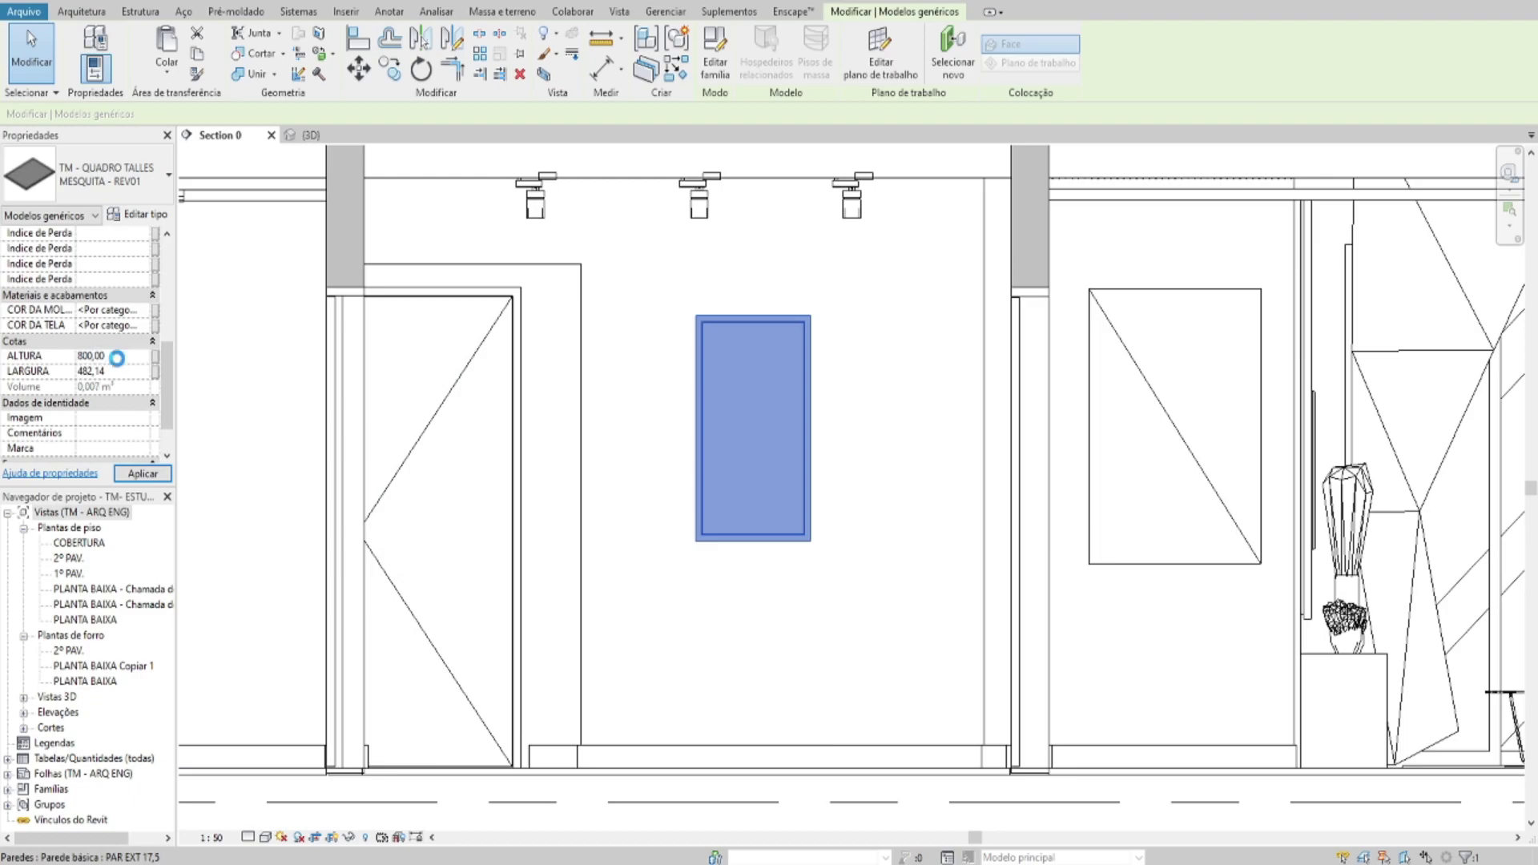
pyautogui.click(122, 371)
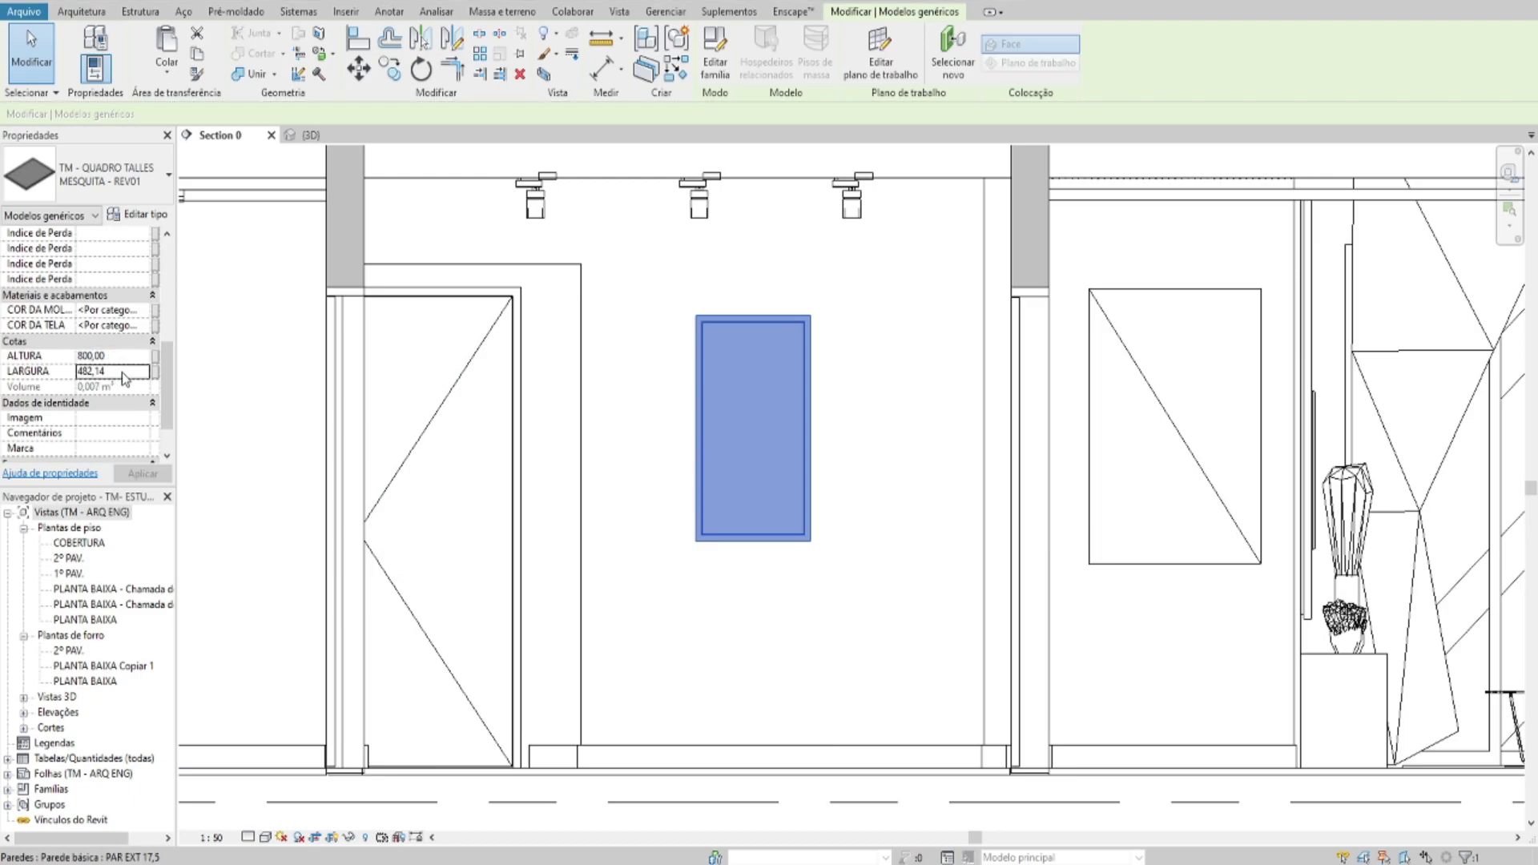
pyautogui.write('500,00')
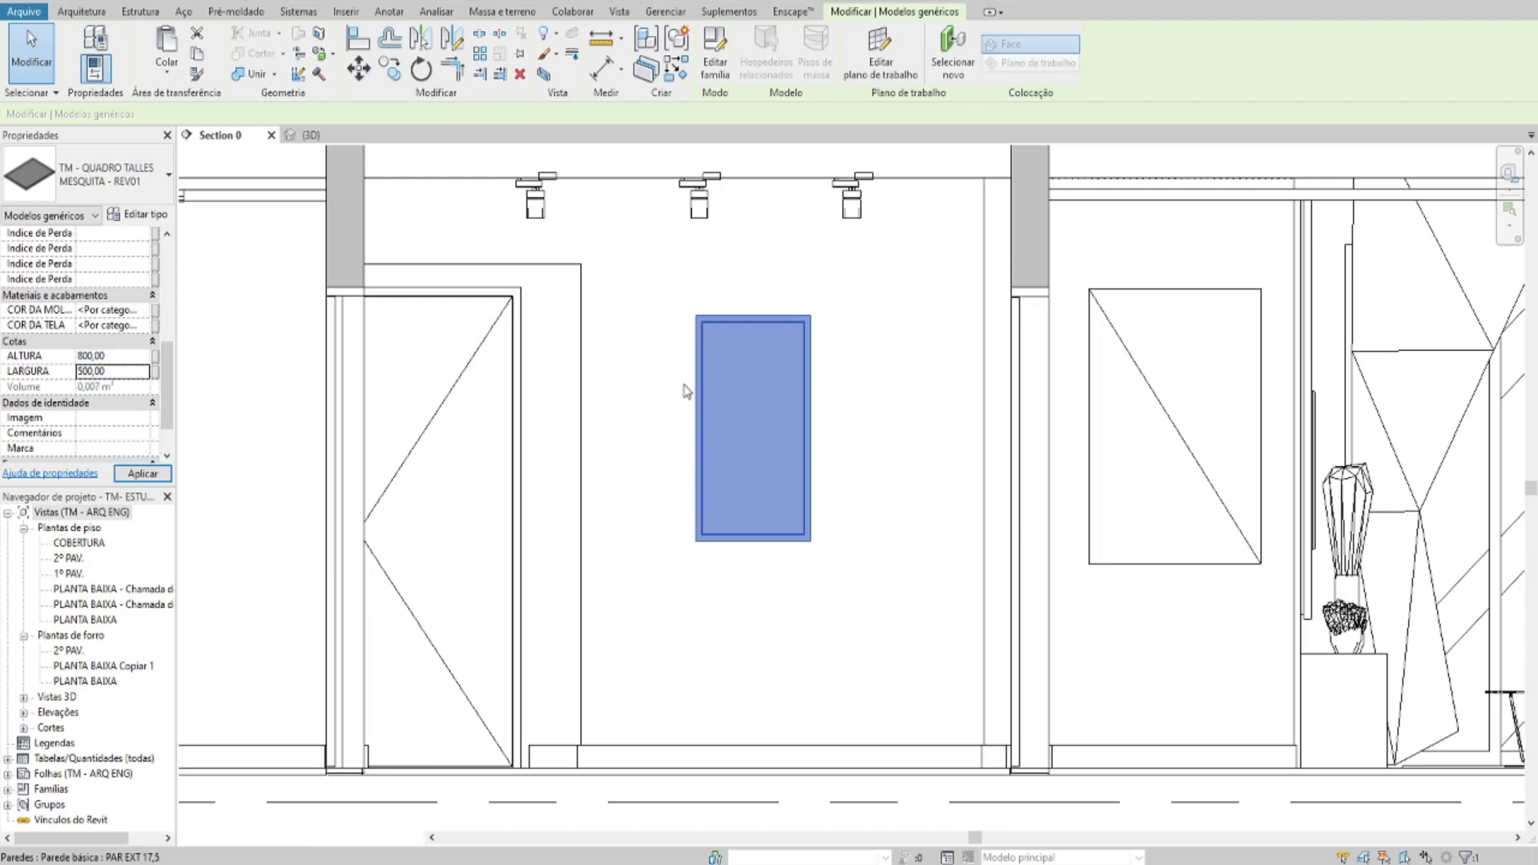
pyautogui.press('Escape')
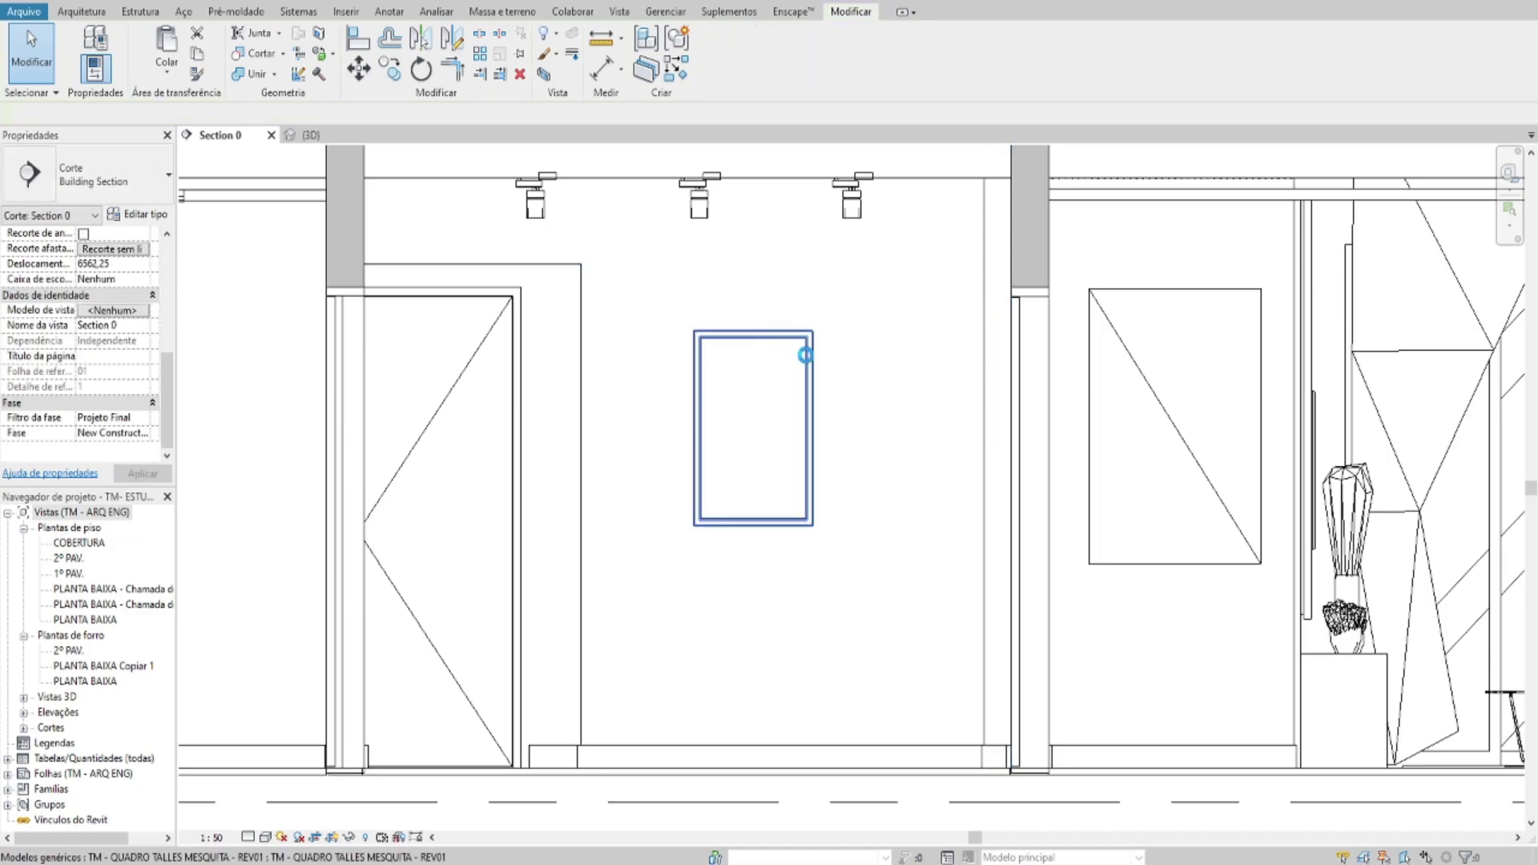
pyautogui.moveTo(766, 364); pyautogui.dragTo(704, 288)
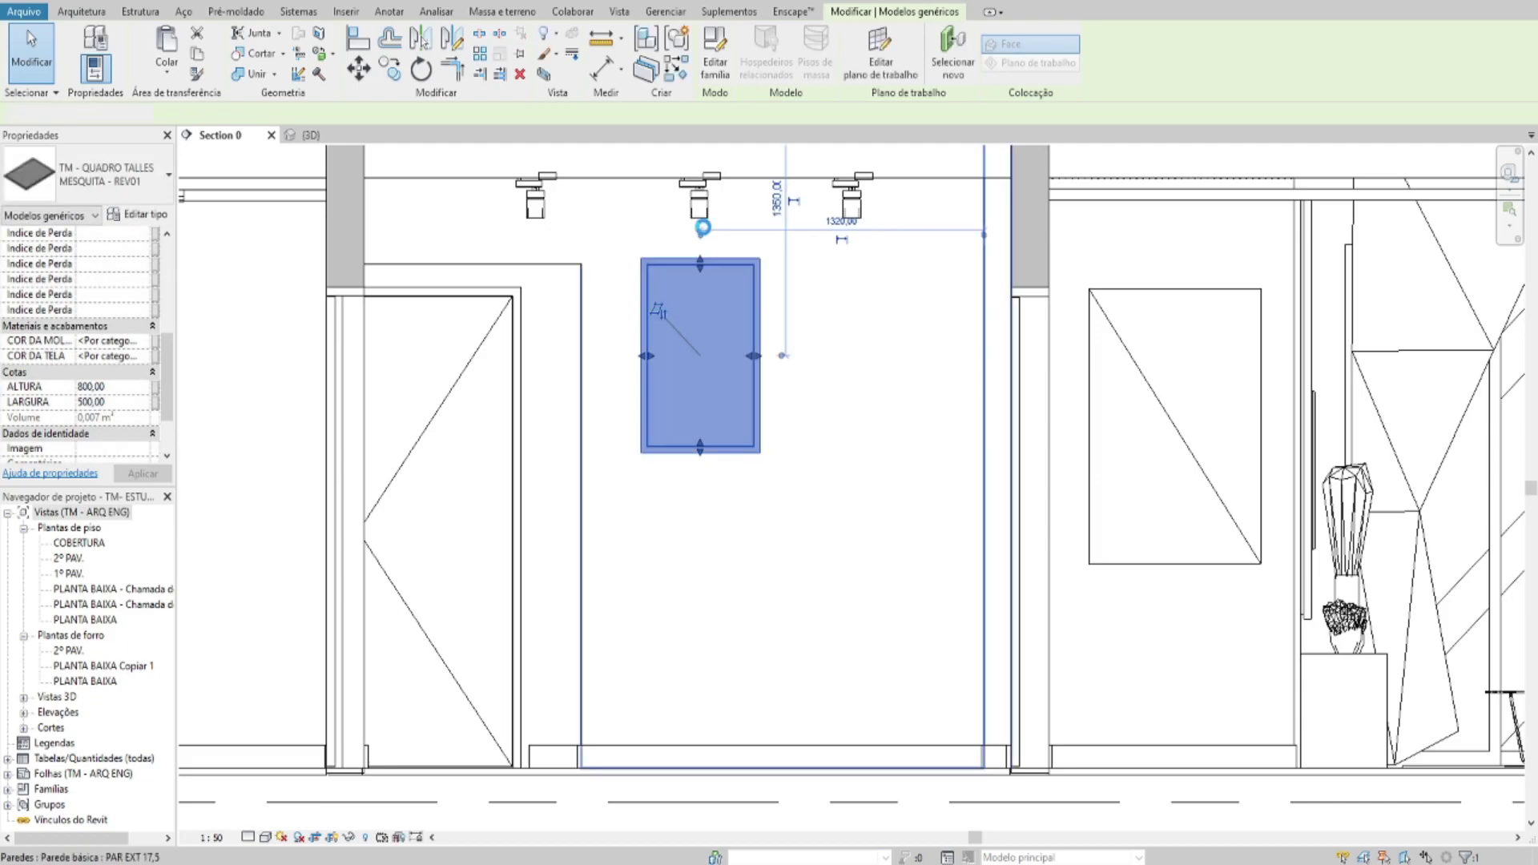
# - Copy the frame (CO) to place a second one to its right
pyautogui.press('c')
pyautogui.press('o')
pyautogui.click(701, 182)
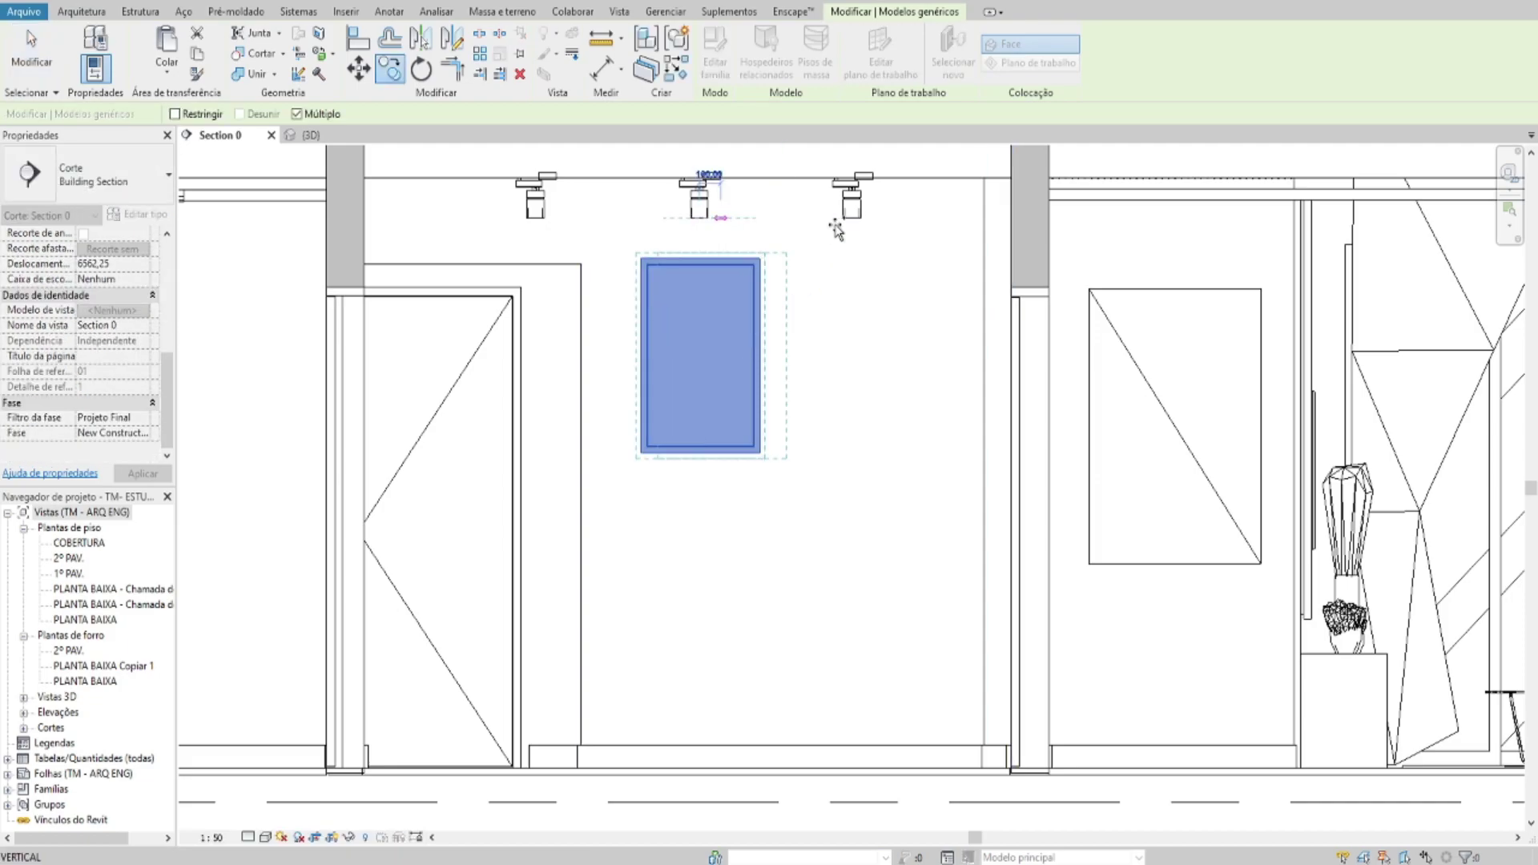
pyautogui.click(851, 228)
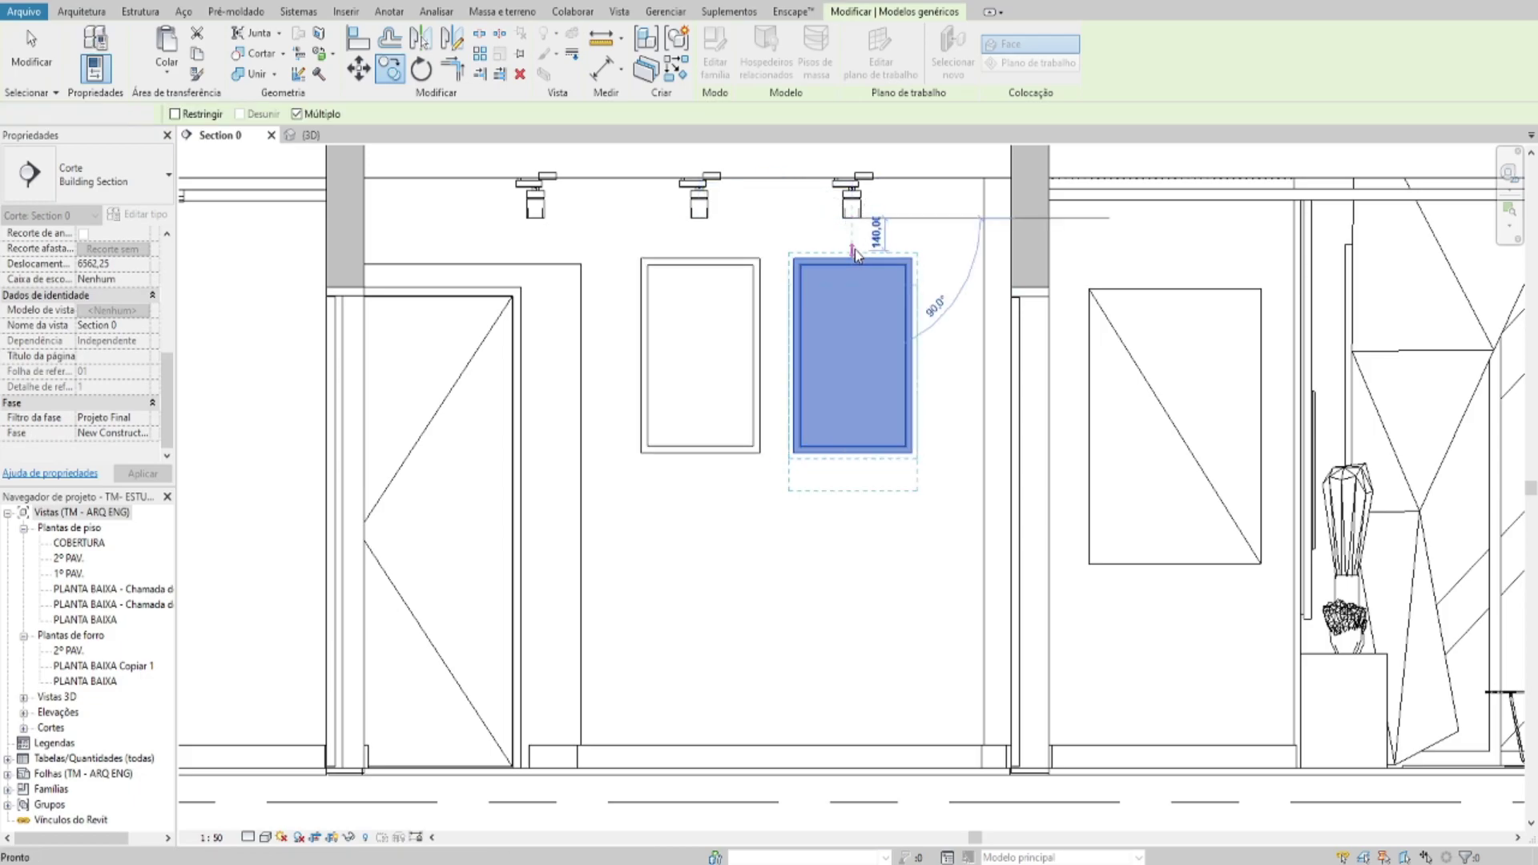
pyautogui.press('Escape')
pyautogui.scroll(2, 817, 269)
pyautogui.press('Escape')
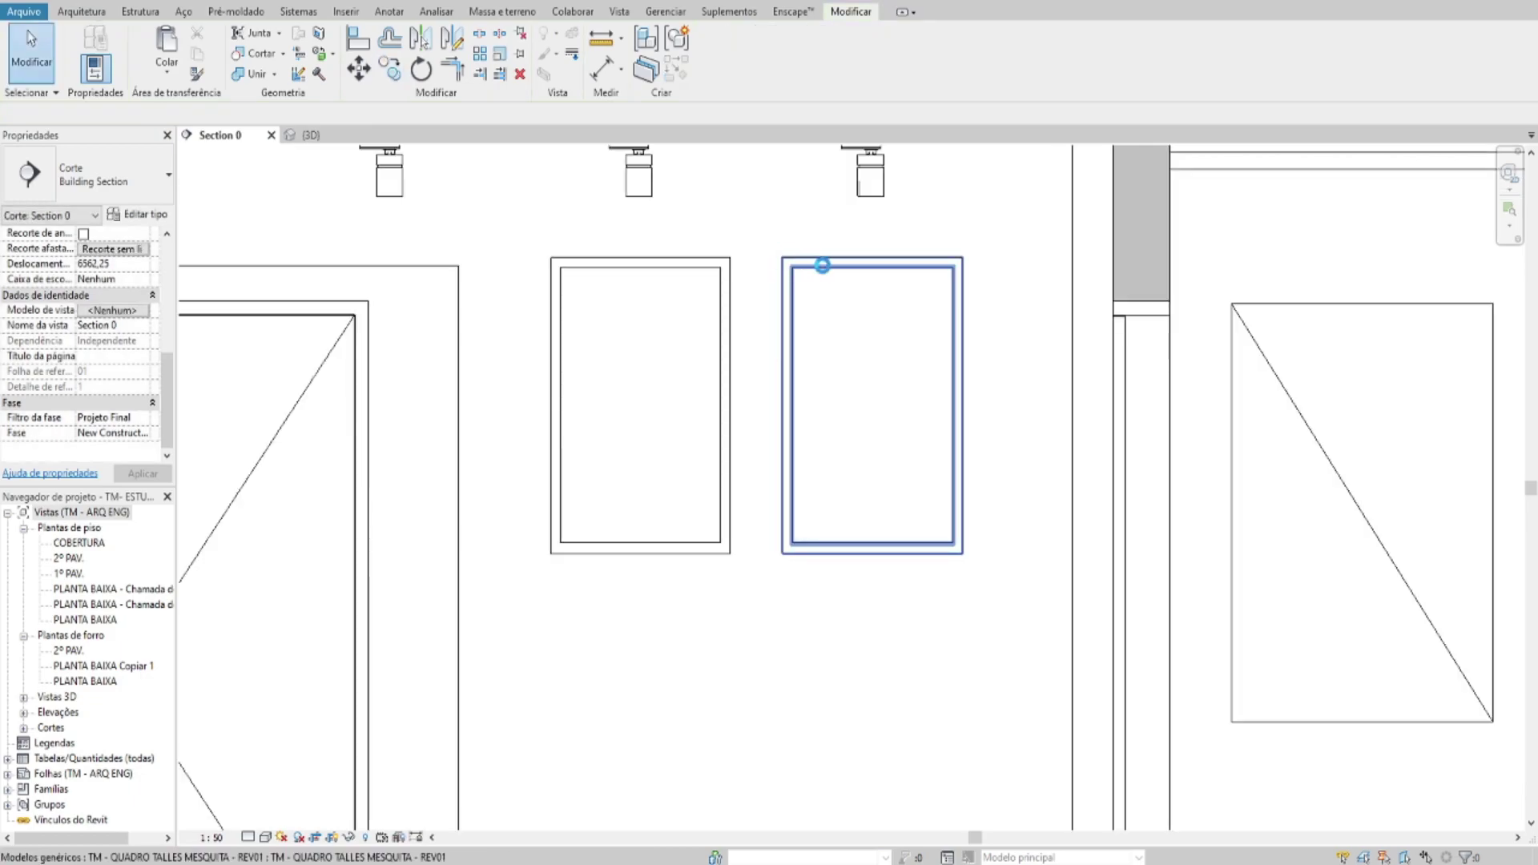
pyautogui.moveTo(693, 309); pyautogui.dragTo(738, 319, button='middle')
pyautogui.click(738, 319)
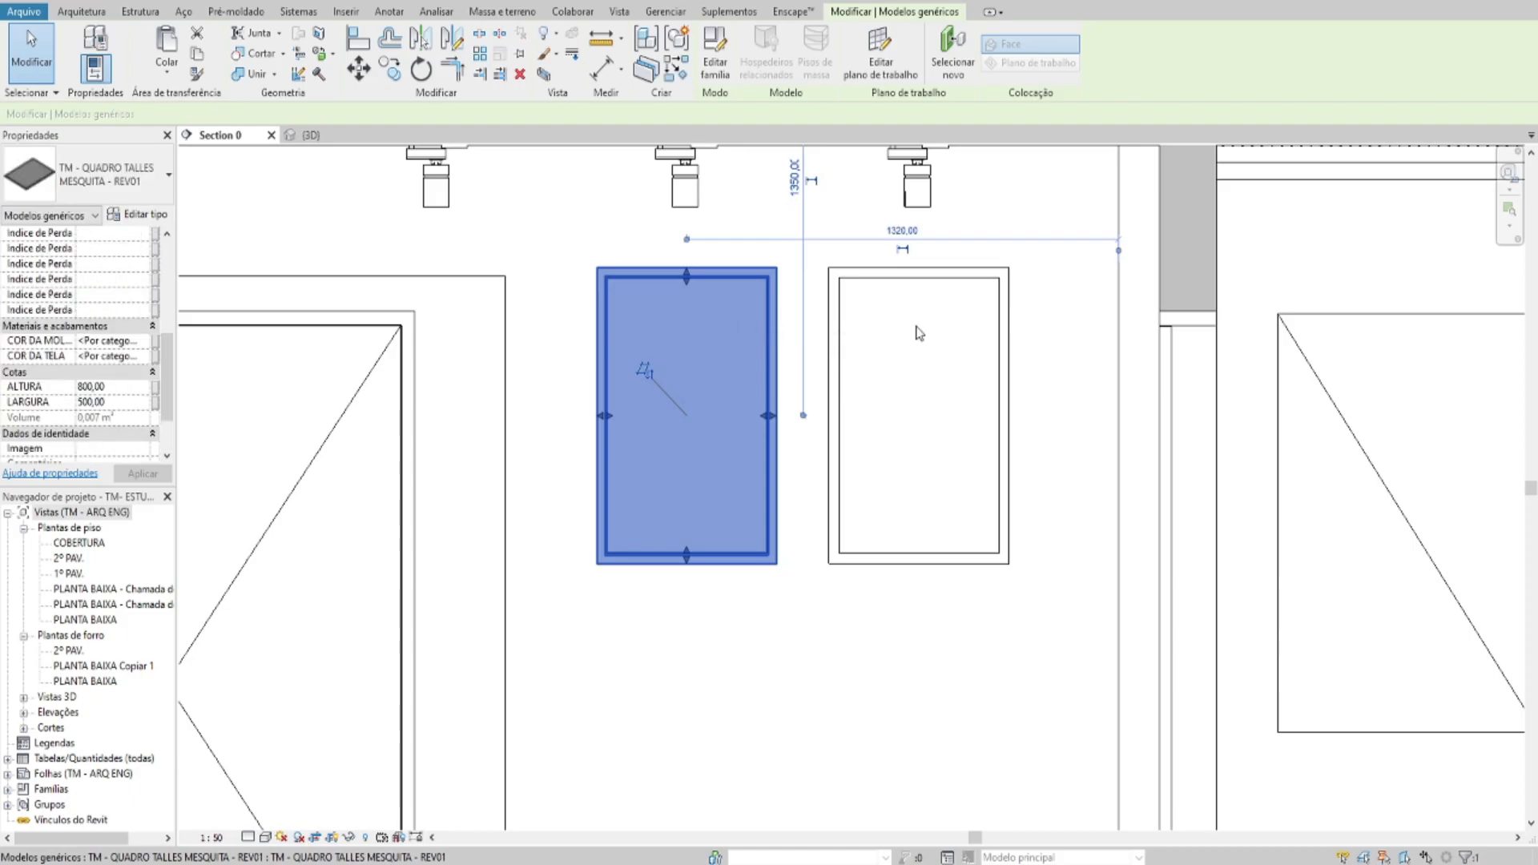
# - Set COR DA MOLDURA to MDF PRETO for both frames, then deselect them
pyautogui.keyDown('ctrl'); pyautogui.click(918, 333); pyautogui.keyUp('ctrl')
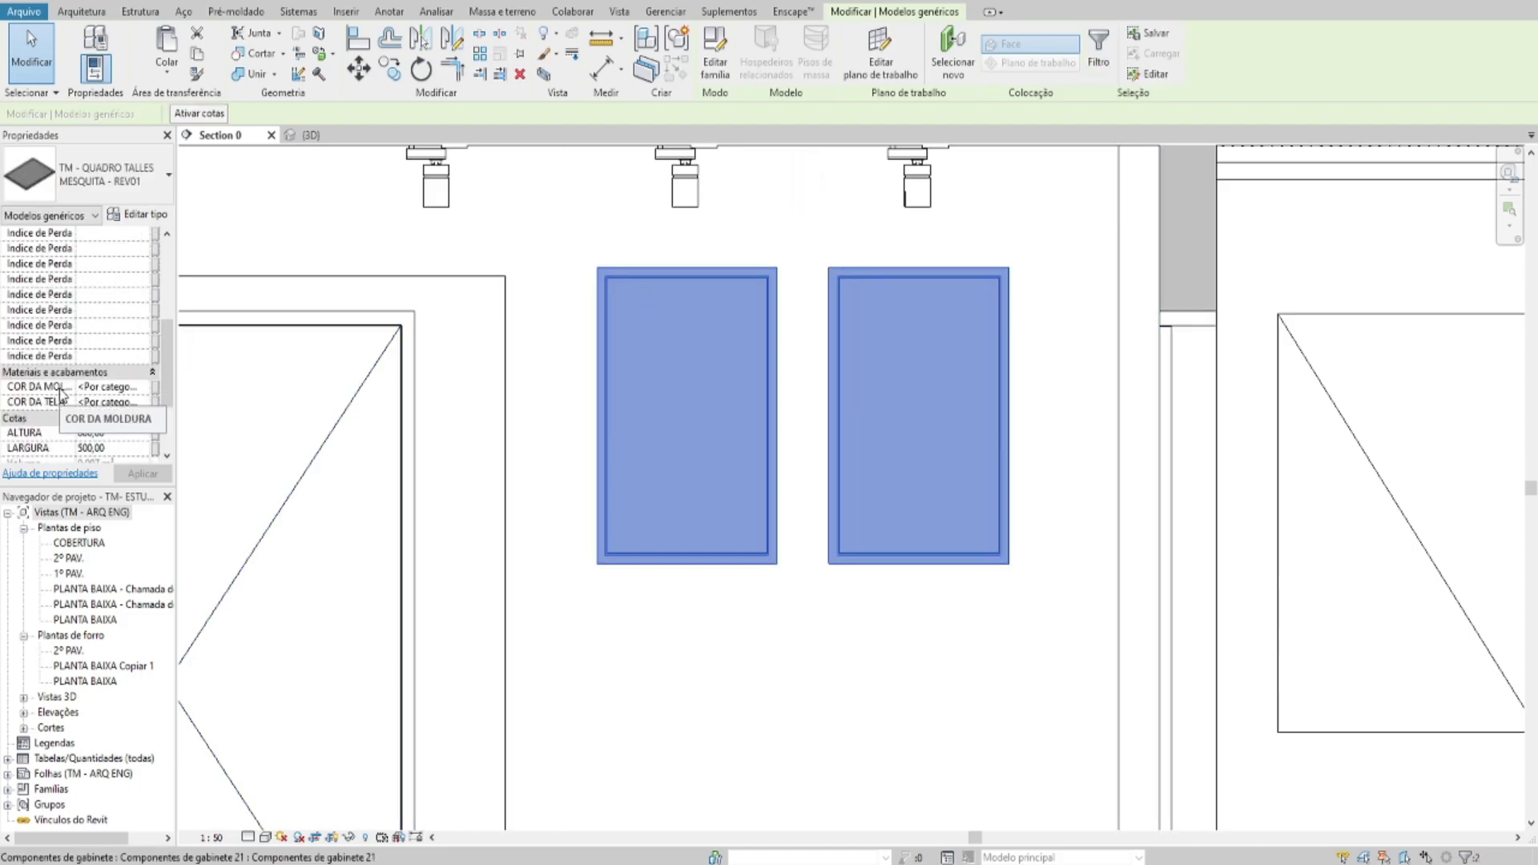
pyautogui.click(115, 387)
pyautogui.doubleClick(128, 390)
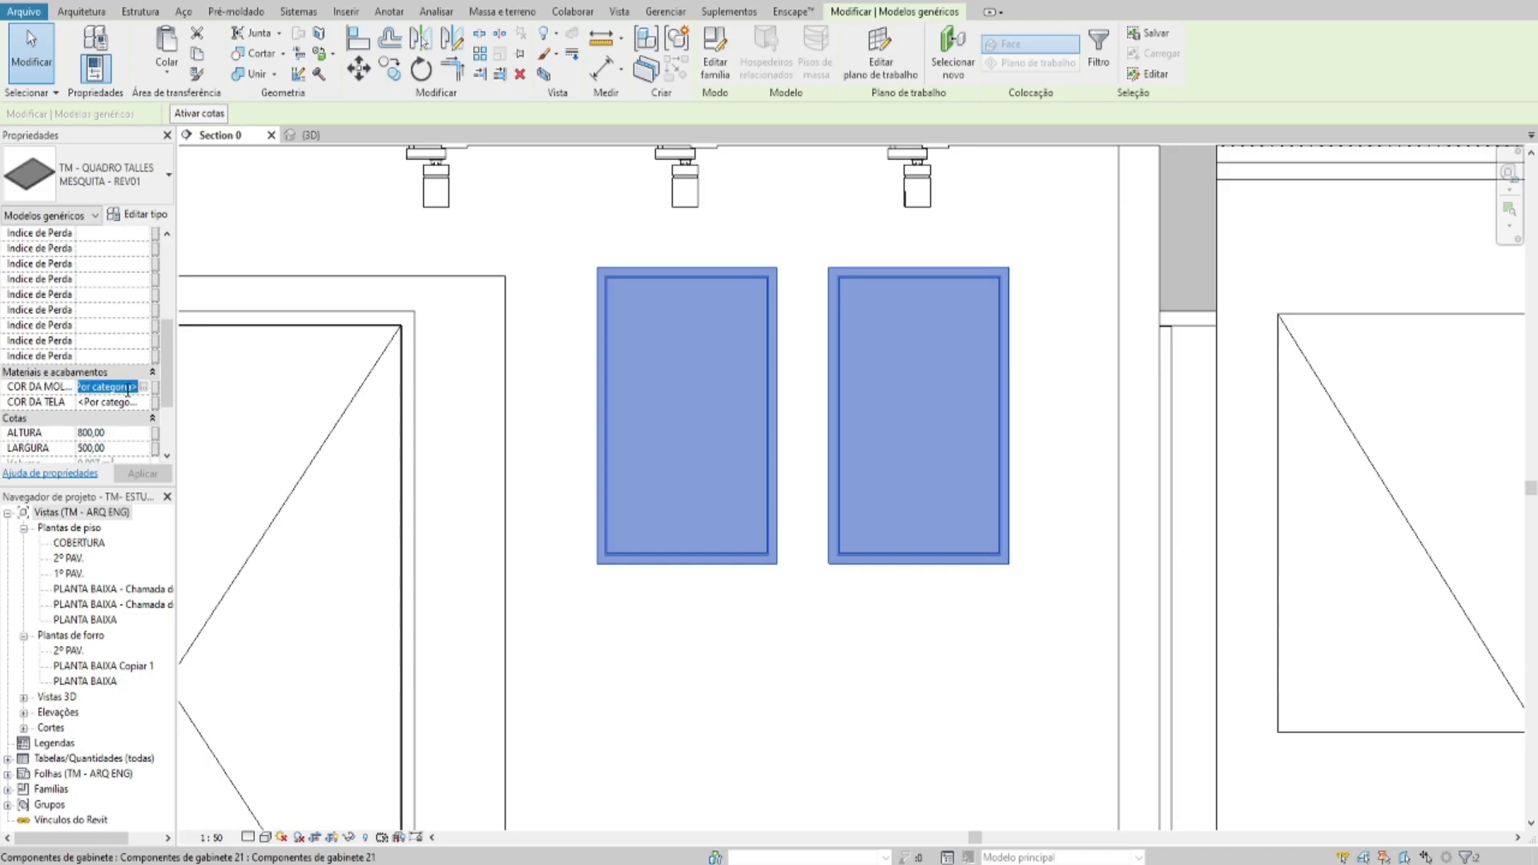
pyautogui.write('MDF PRETO')
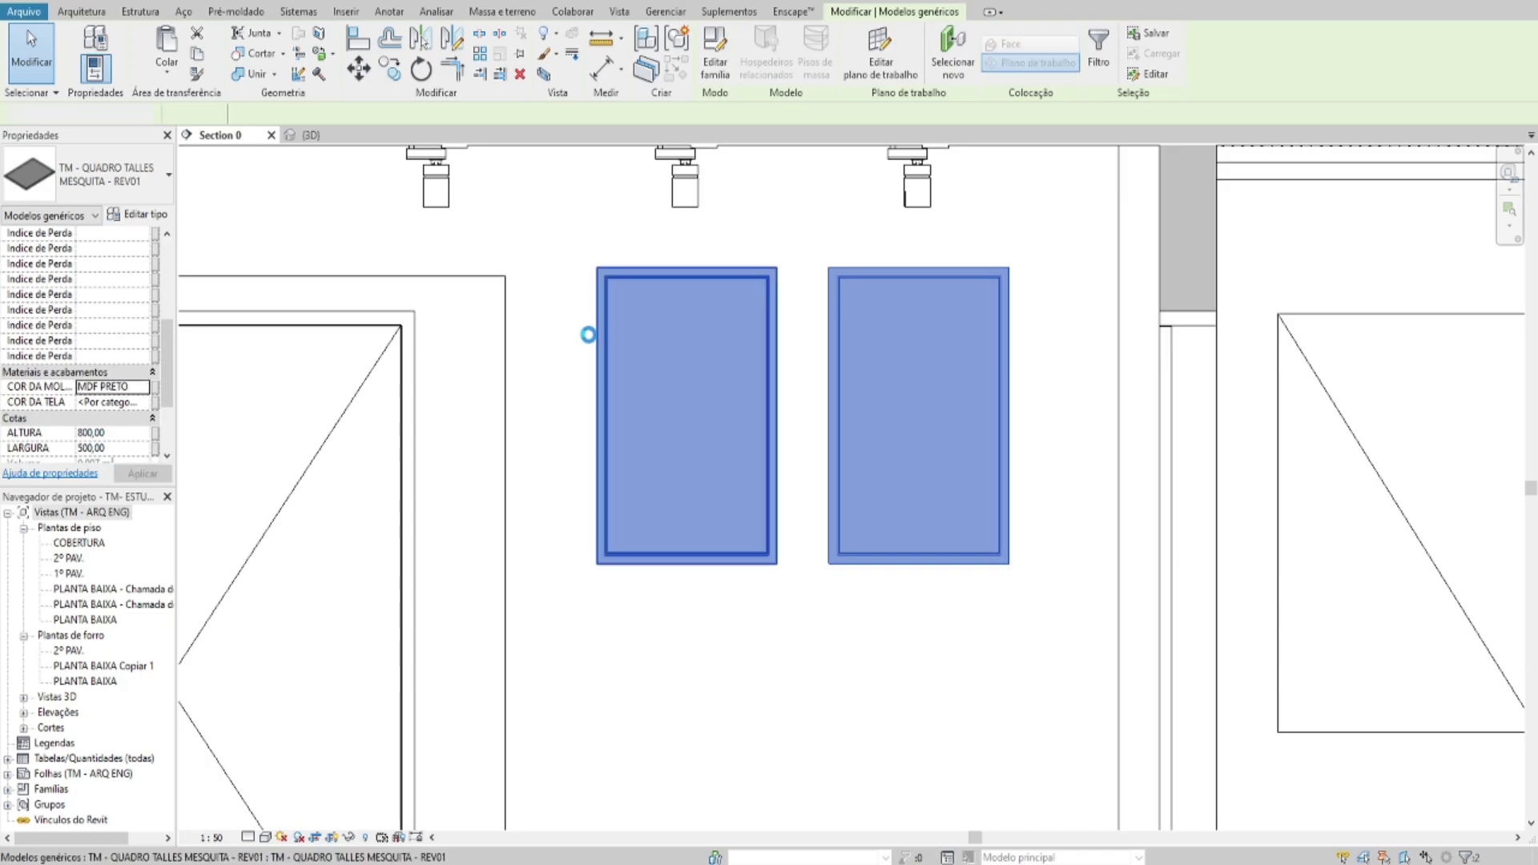
pyautogui.click(530, 388)
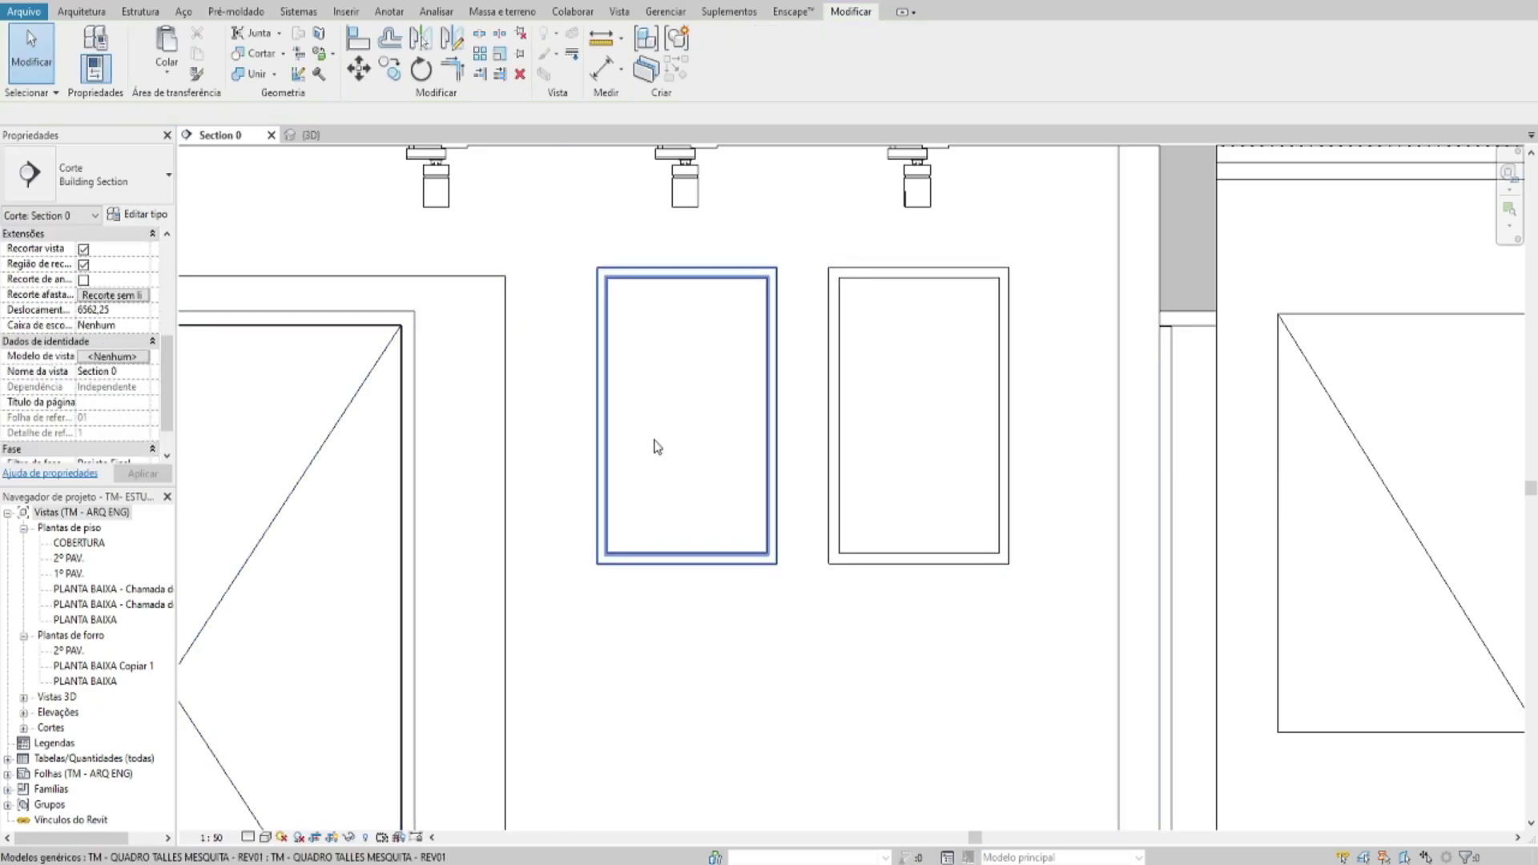
pyautogui.scroll(2, 800, 384)
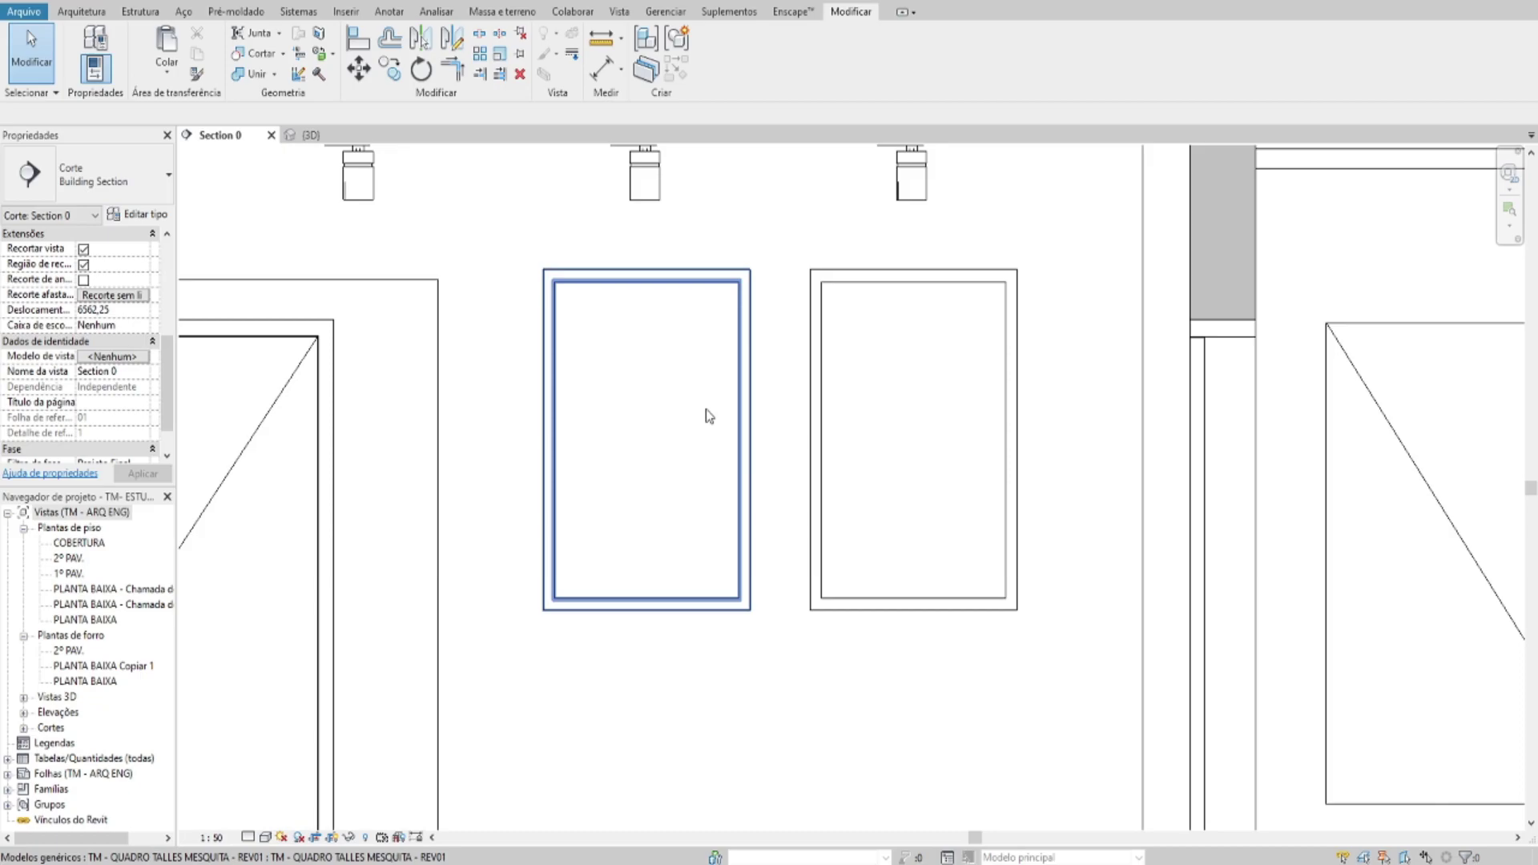
pyautogui.click(346, 13)
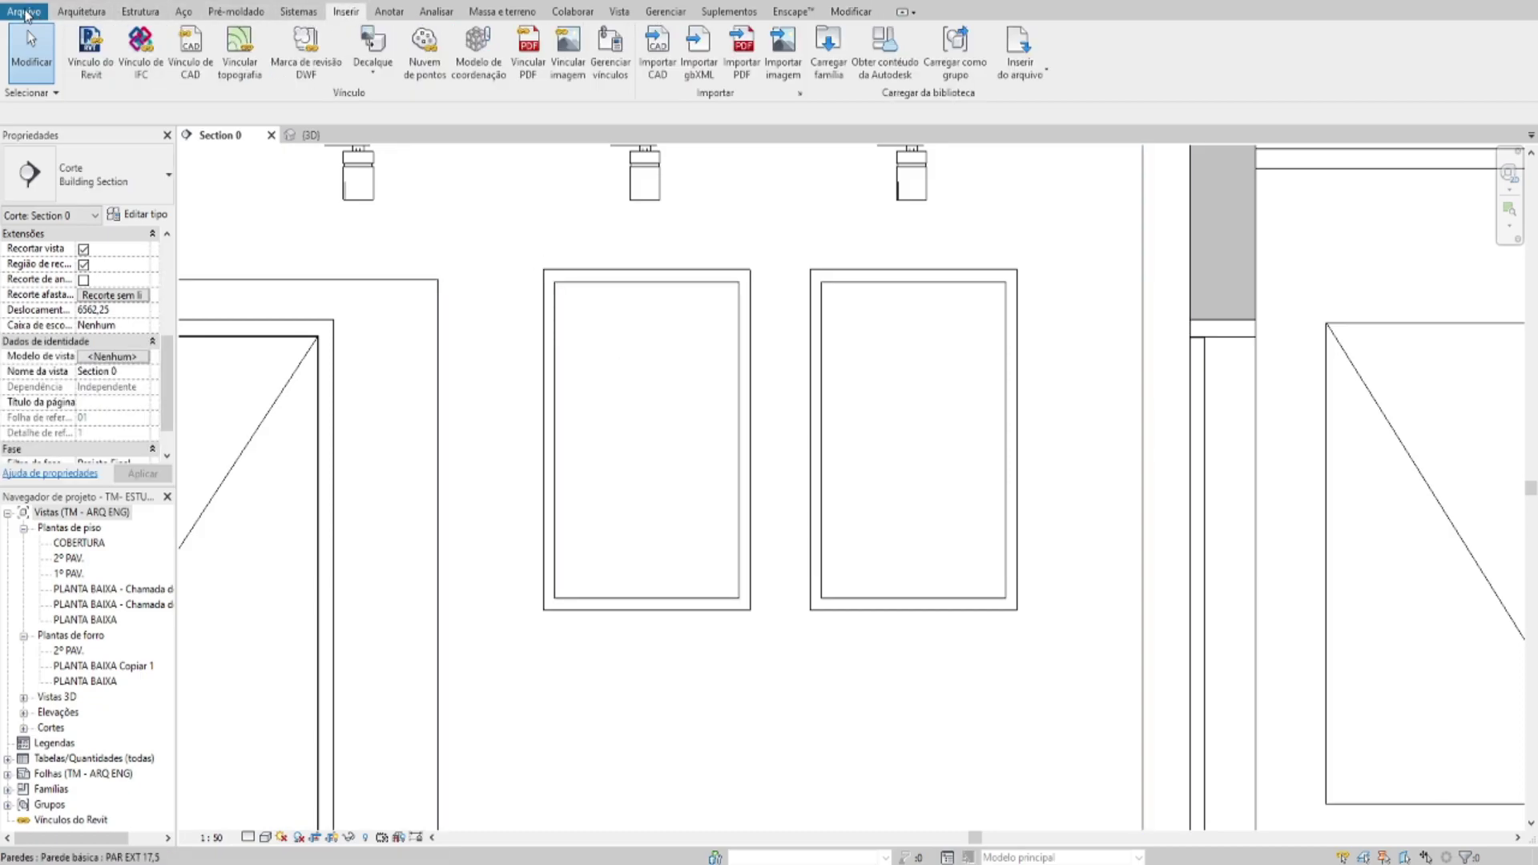
# - Create a new decal type named TELA QUADRO AULA
pyautogui.click(367, 75)
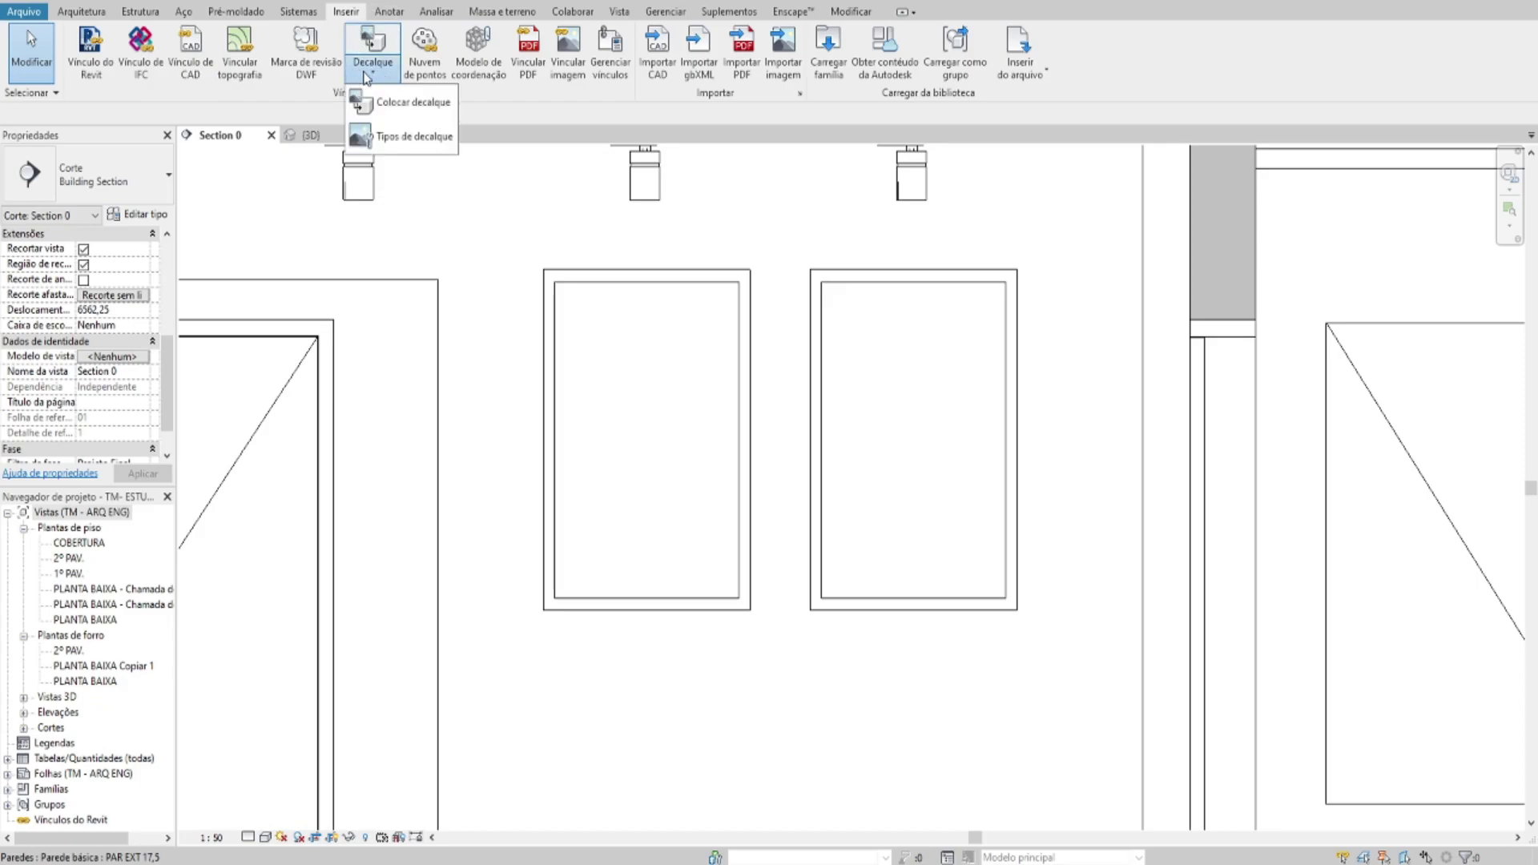
pyautogui.click(398, 139)
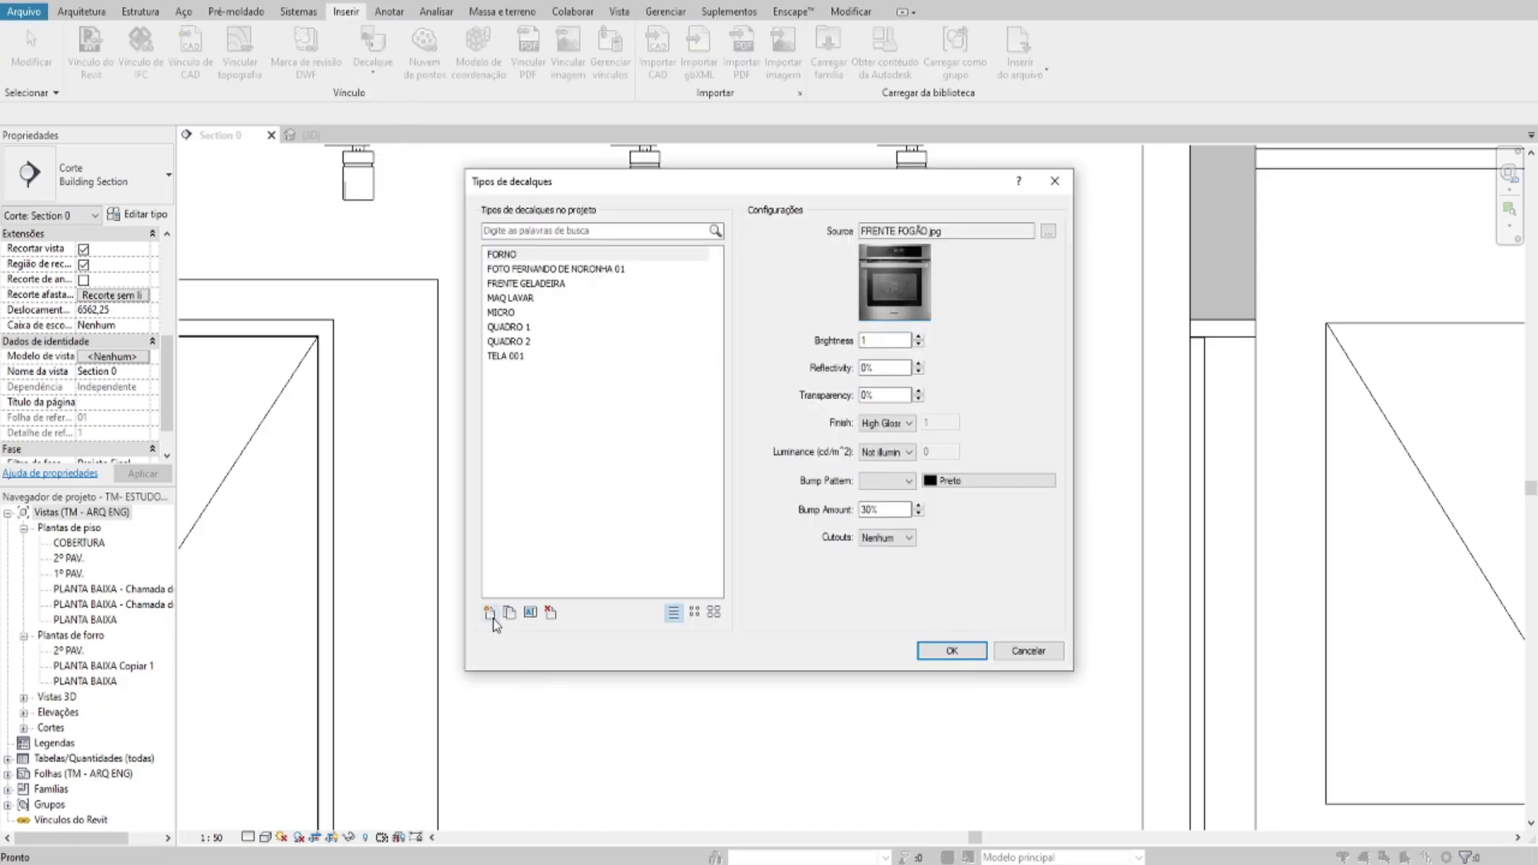
pyautogui.click(490, 614)
pyautogui.write('T')
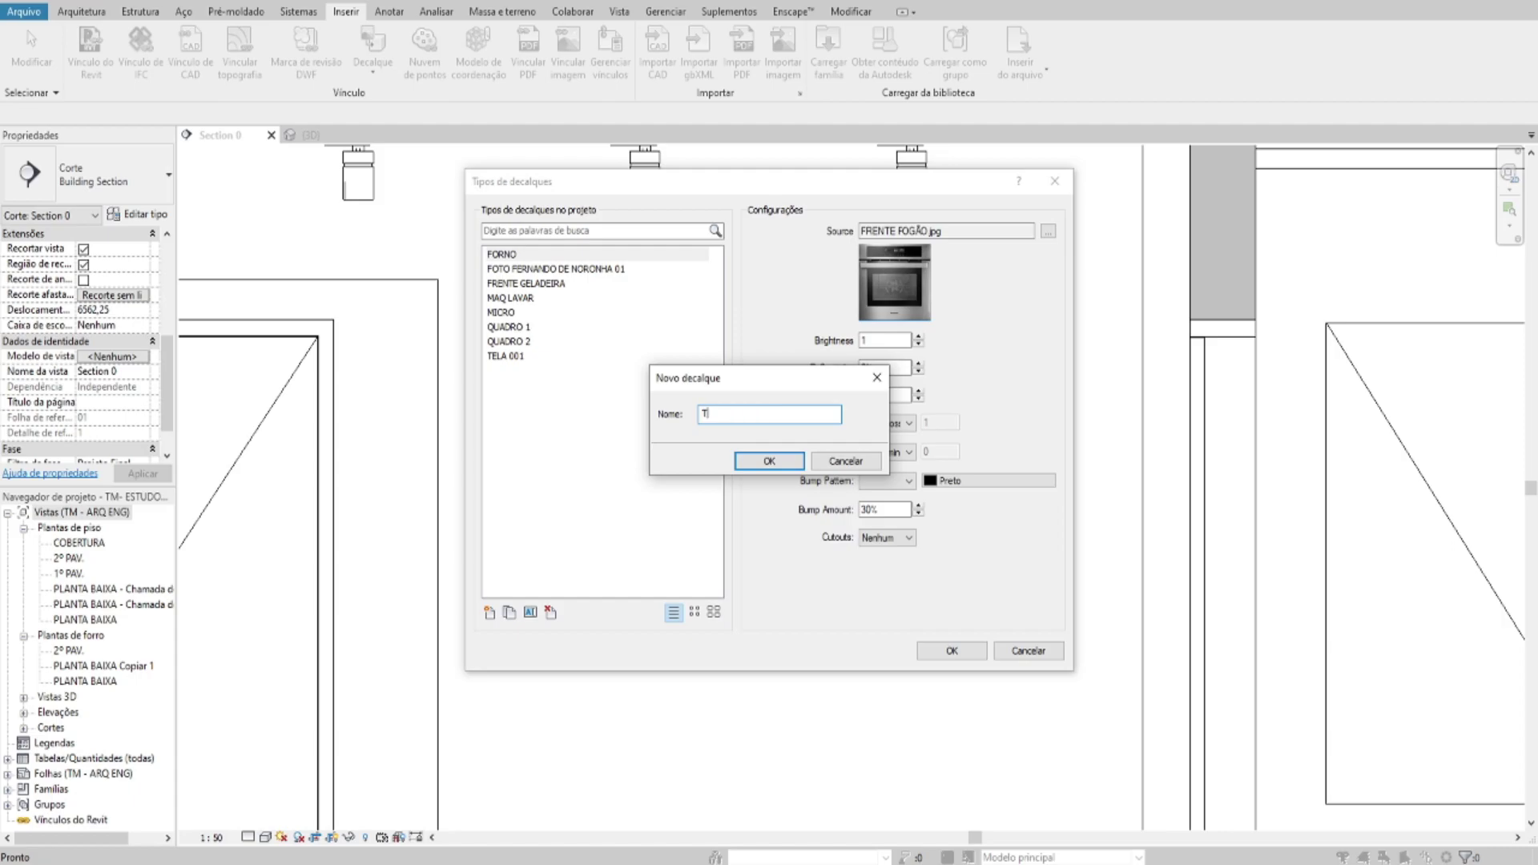
pyautogui.write('ELA QUADR OAULA')
pyautogui.press('Return')
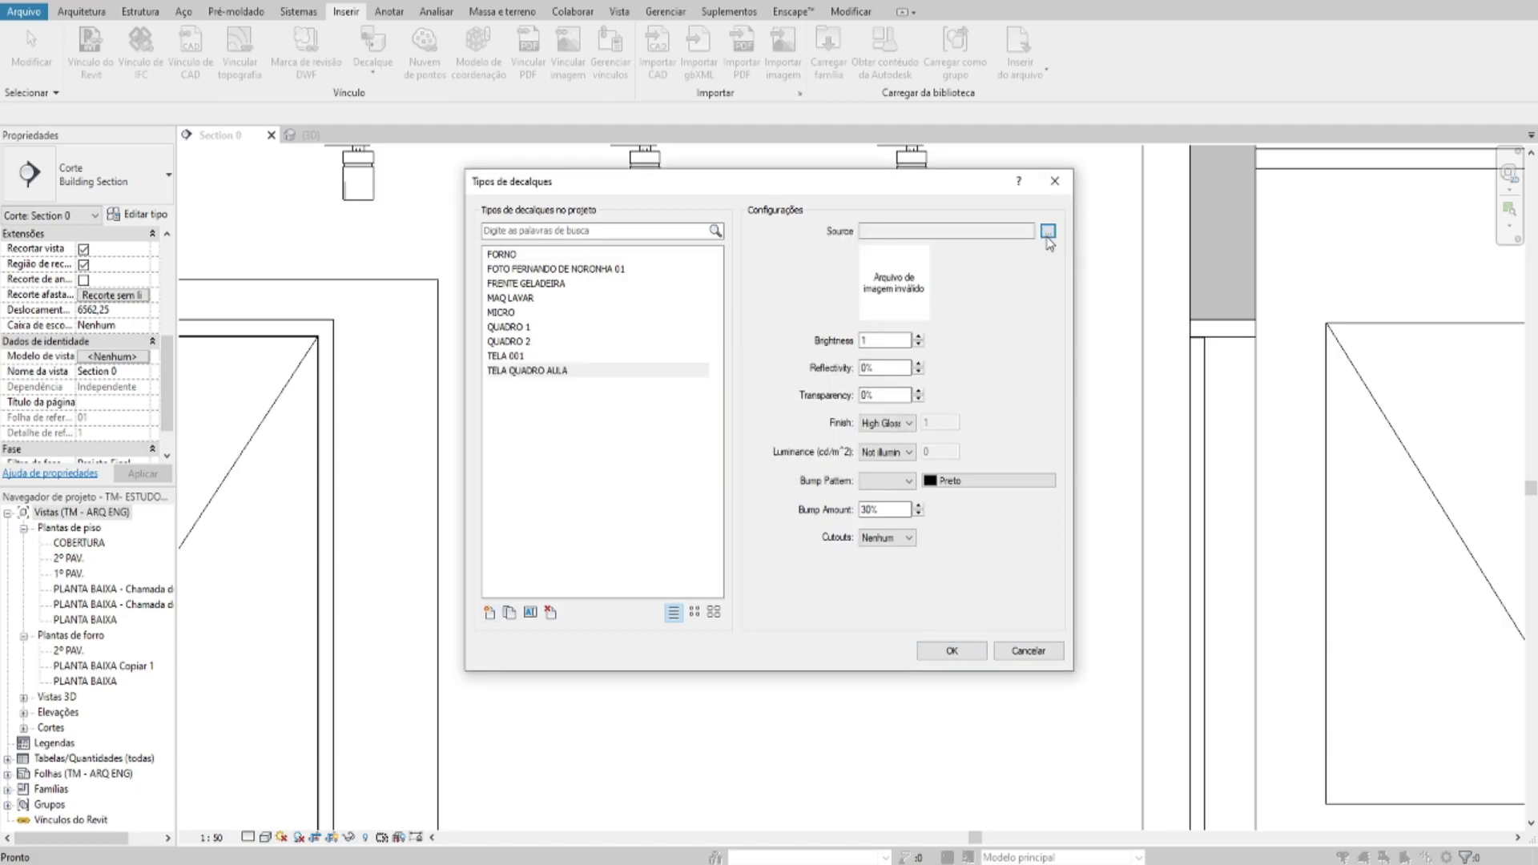
# - Browse to the QUADROS folder and pick the O ESSENCIAL image for the decal
pyautogui.click(1048, 231)
pyautogui.click(304, 43)
pyautogui.click(320, 113)
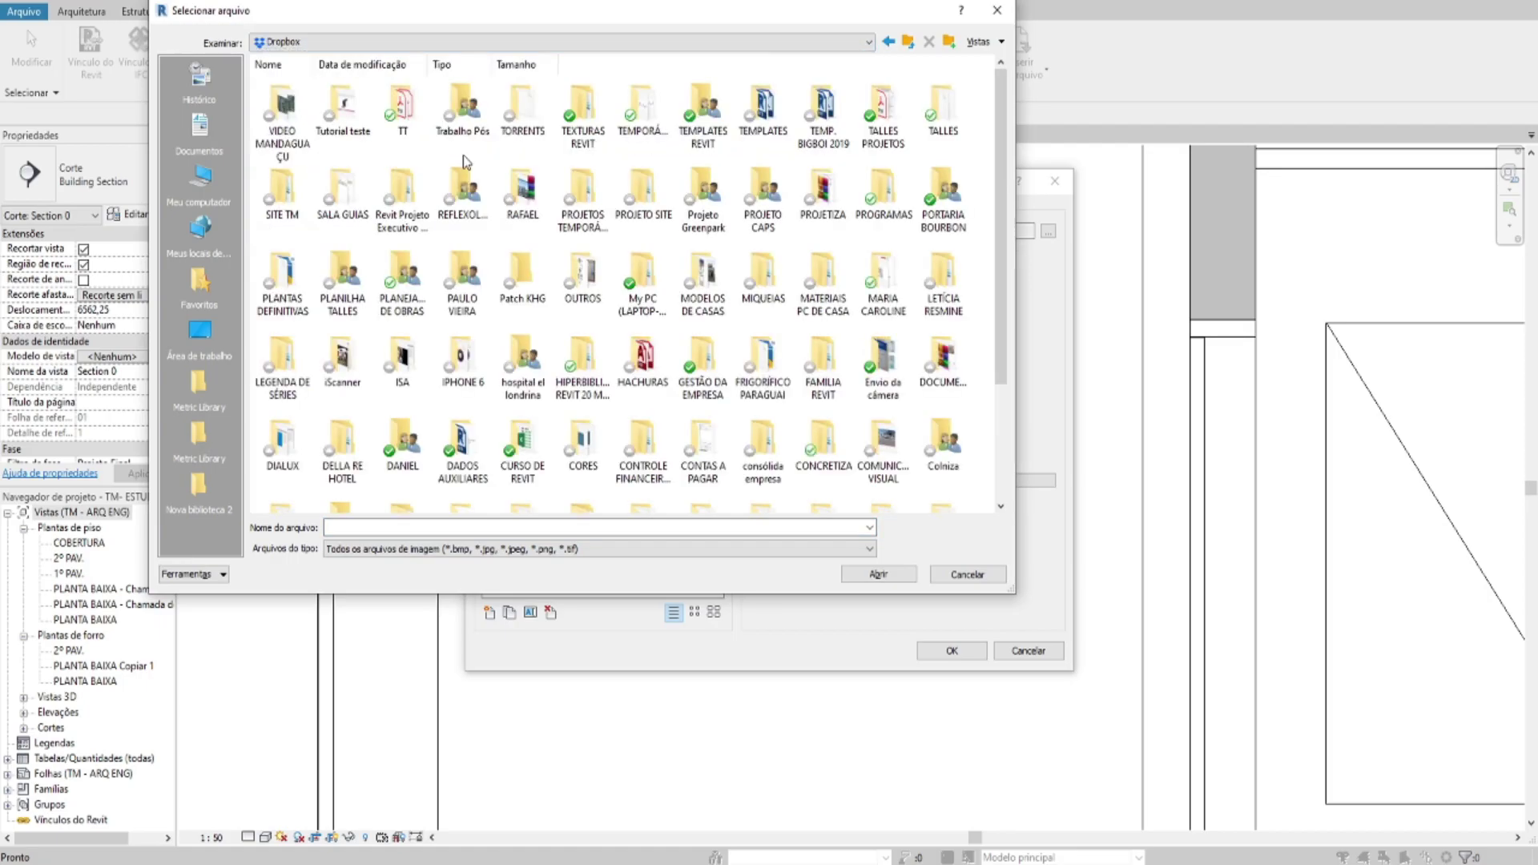
pyautogui.press('Return')
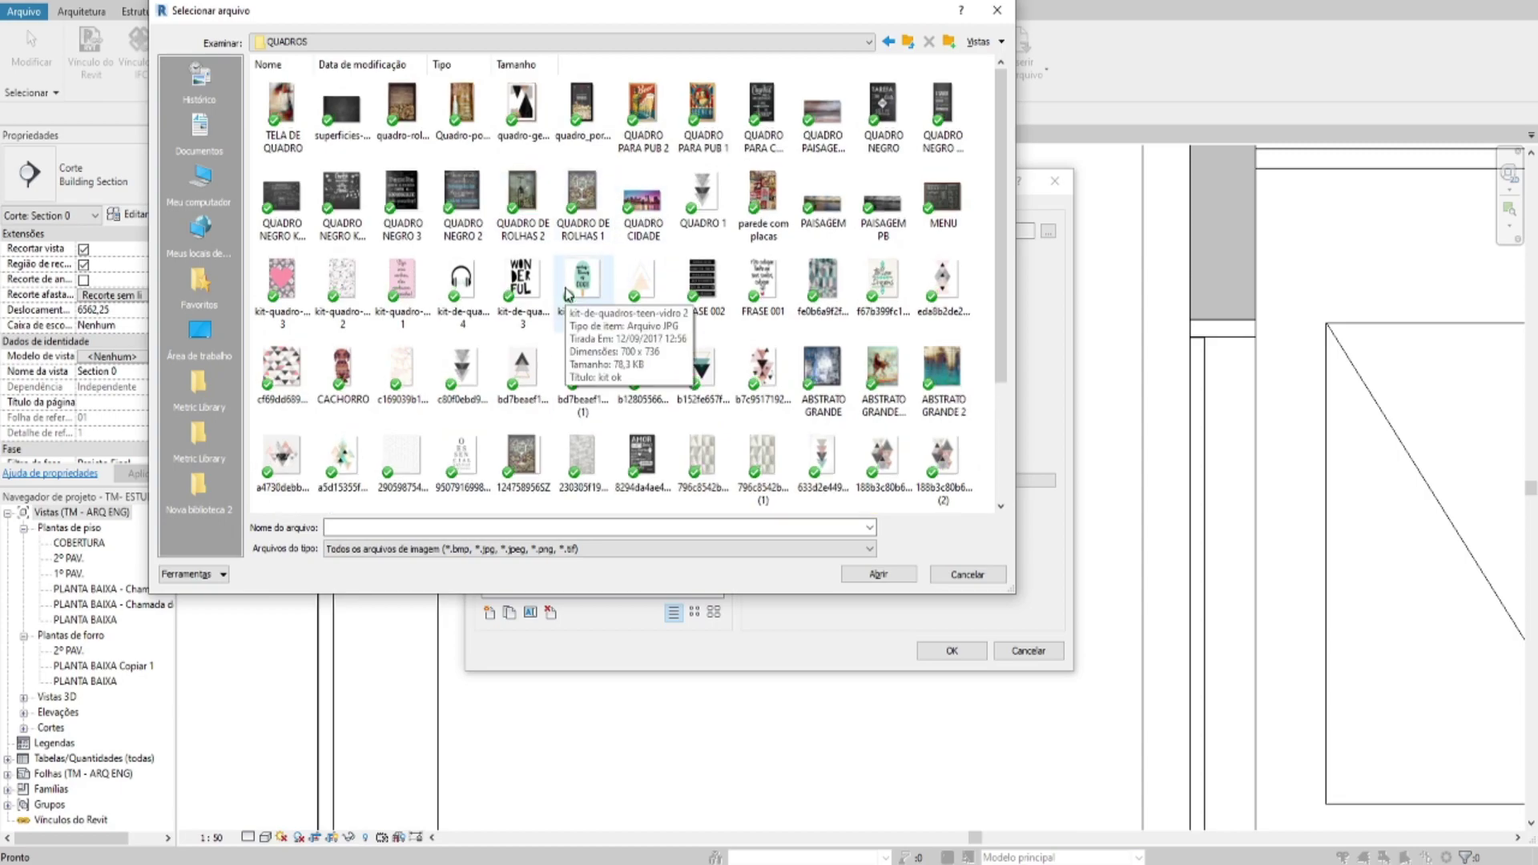
pyautogui.keyDown('ctrl'); pyautogui.scroll(2, 574, 298); pyautogui.keyUp('ctrl')
pyautogui.keyDown('ctrl'); pyautogui.scroll(1, 573, 299); pyautogui.keyUp('ctrl')
pyautogui.keyDown('ctrl'); pyautogui.scroll(1, 585, 290); pyautogui.keyUp('ctrl')
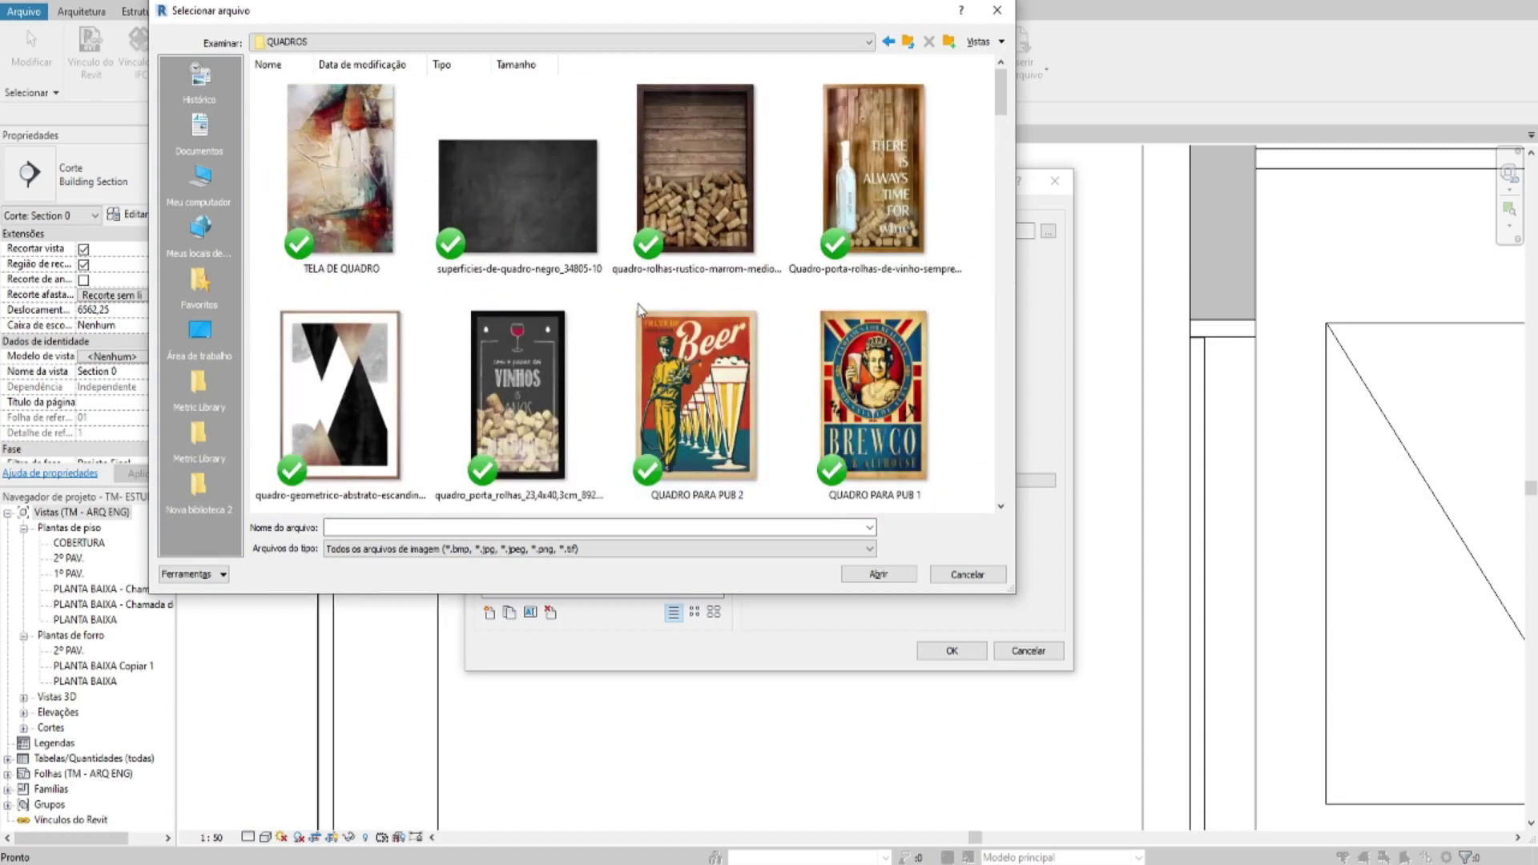
pyautogui.scroll(-3, 720, 296)
pyautogui.scroll(-3, 734, 296)
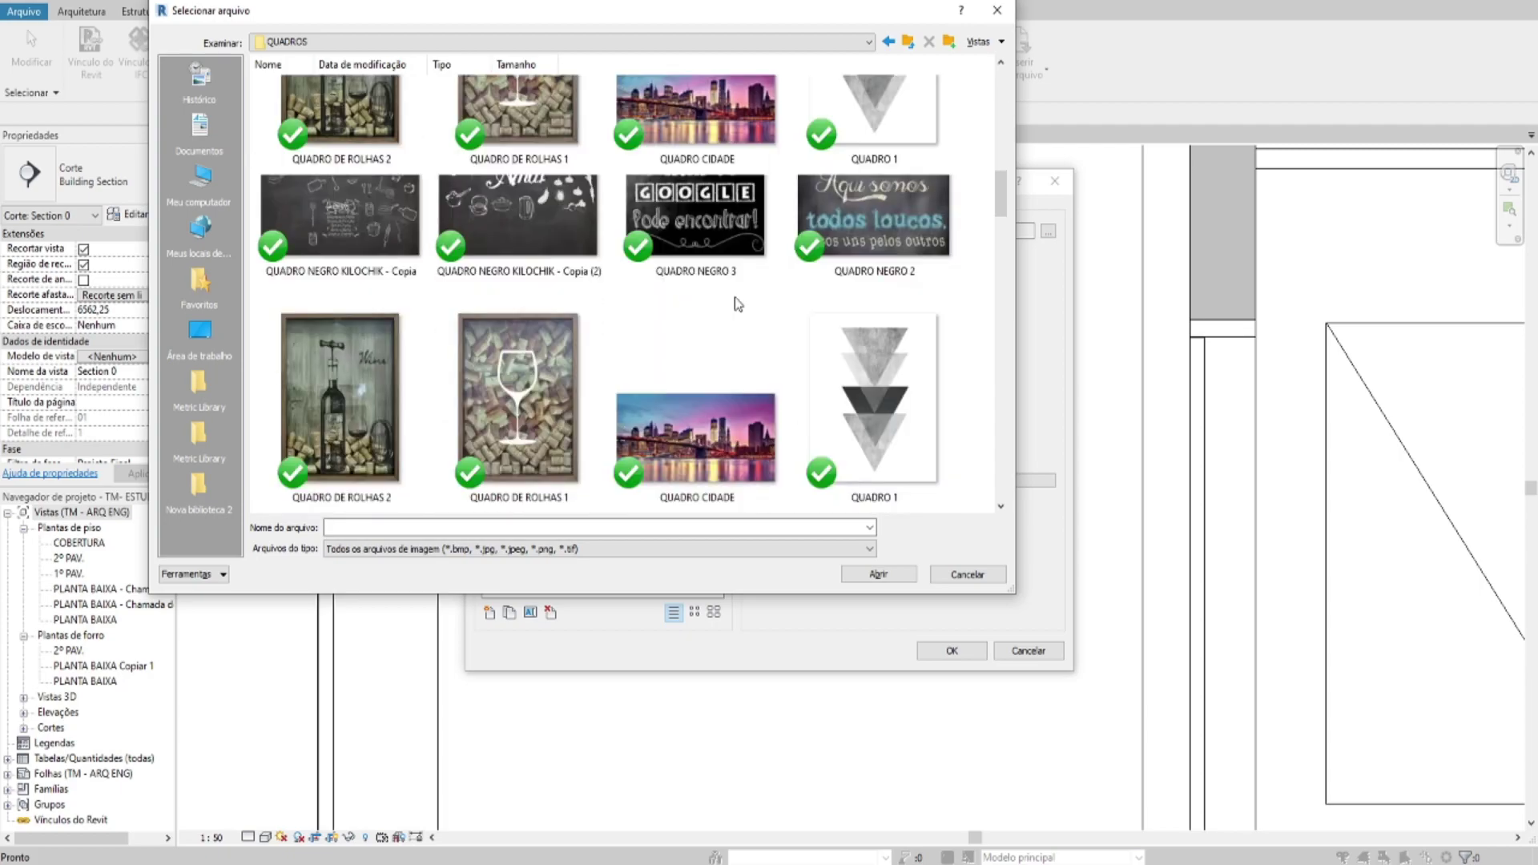
pyautogui.scroll(-3, 735, 301)
pyautogui.scroll(-3, 738, 303)
pyautogui.scroll(-3, 761, 316)
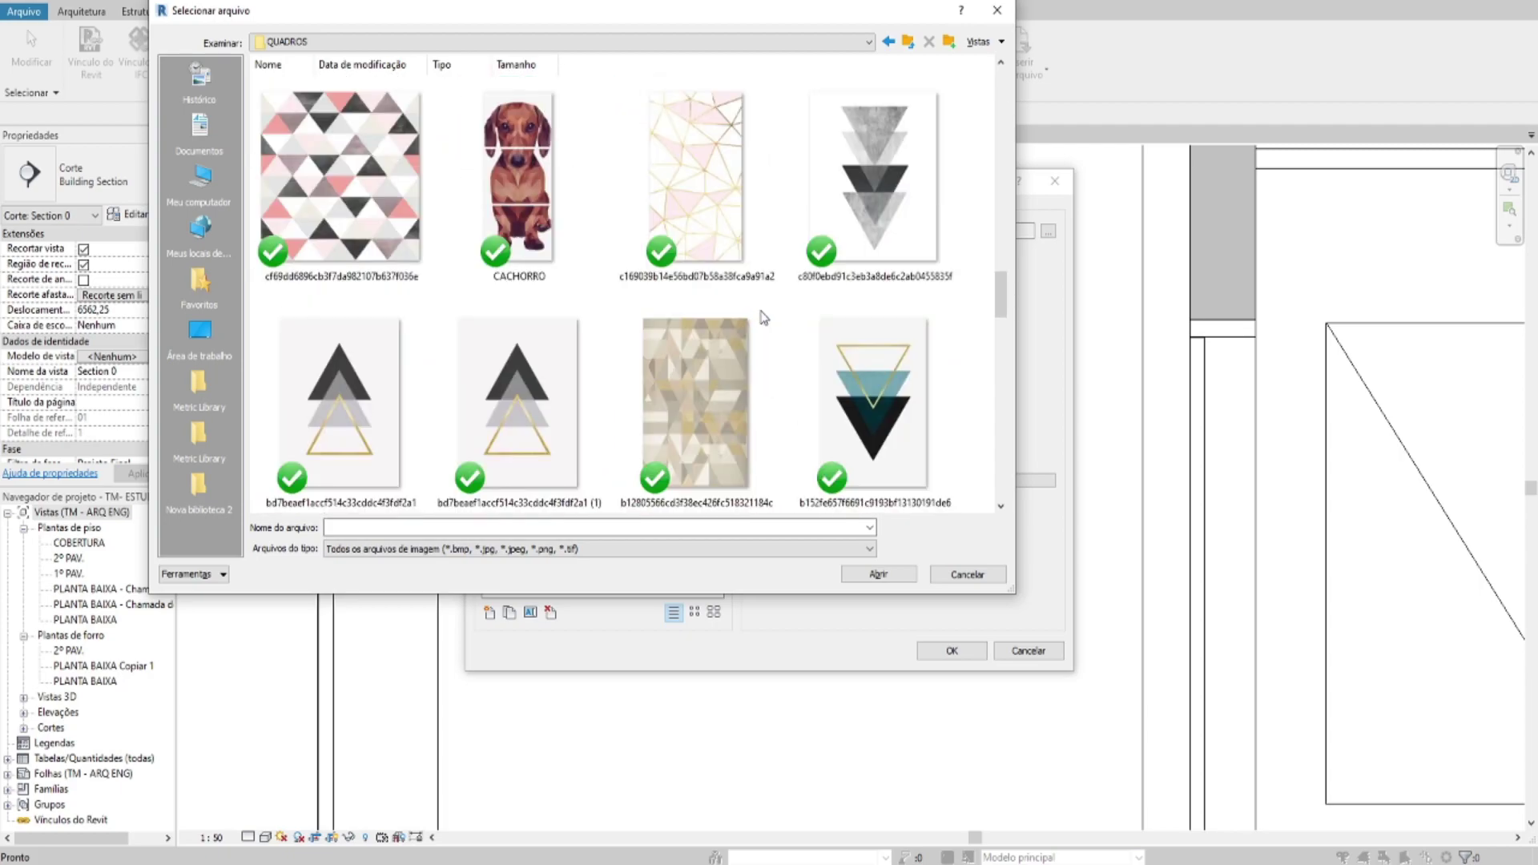
pyautogui.scroll(-3, 761, 320)
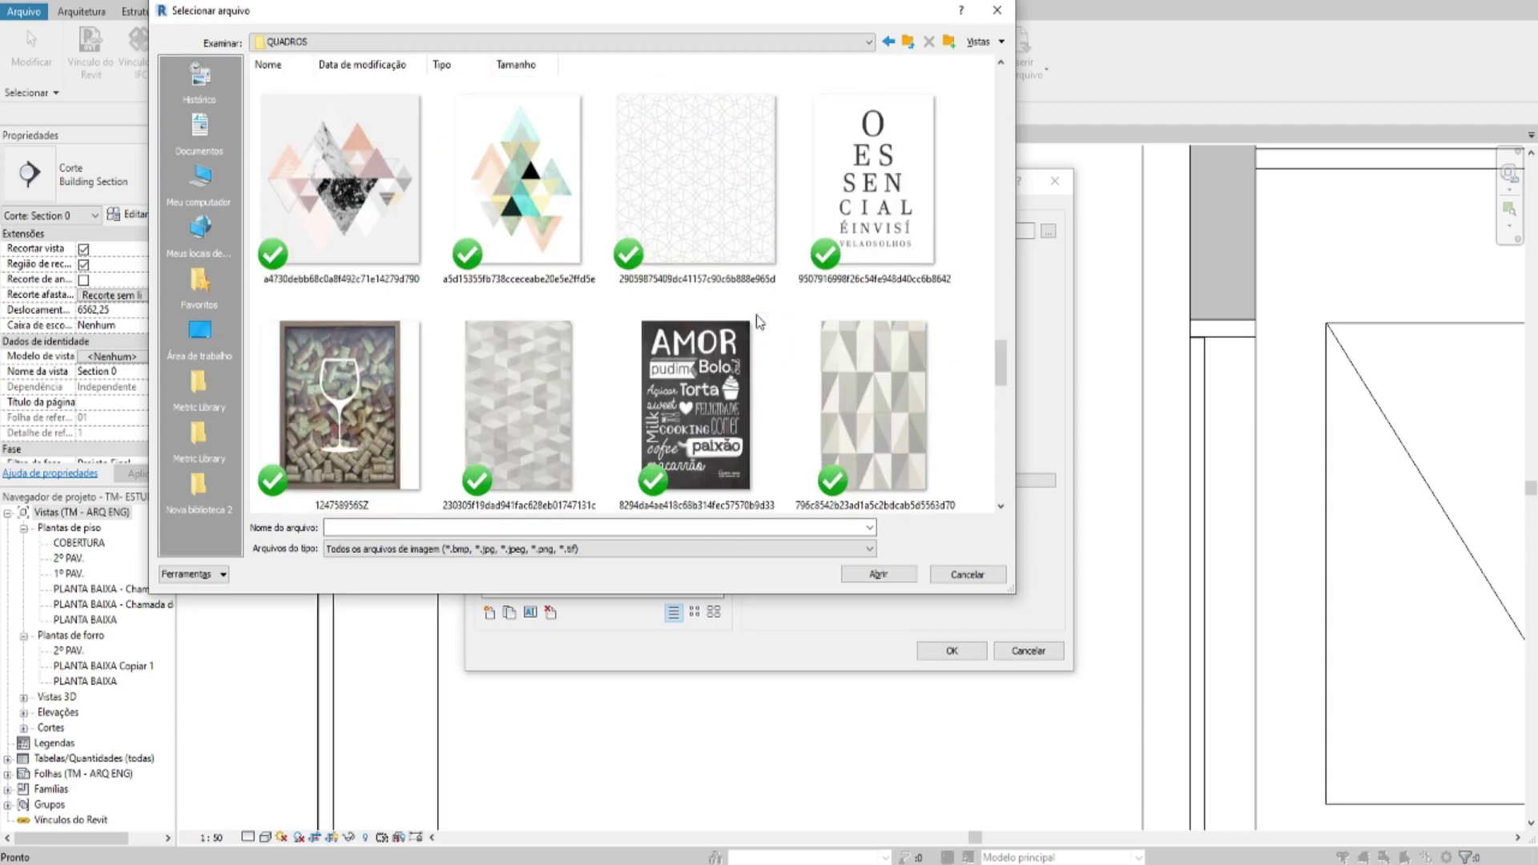
pyautogui.click(874, 145)
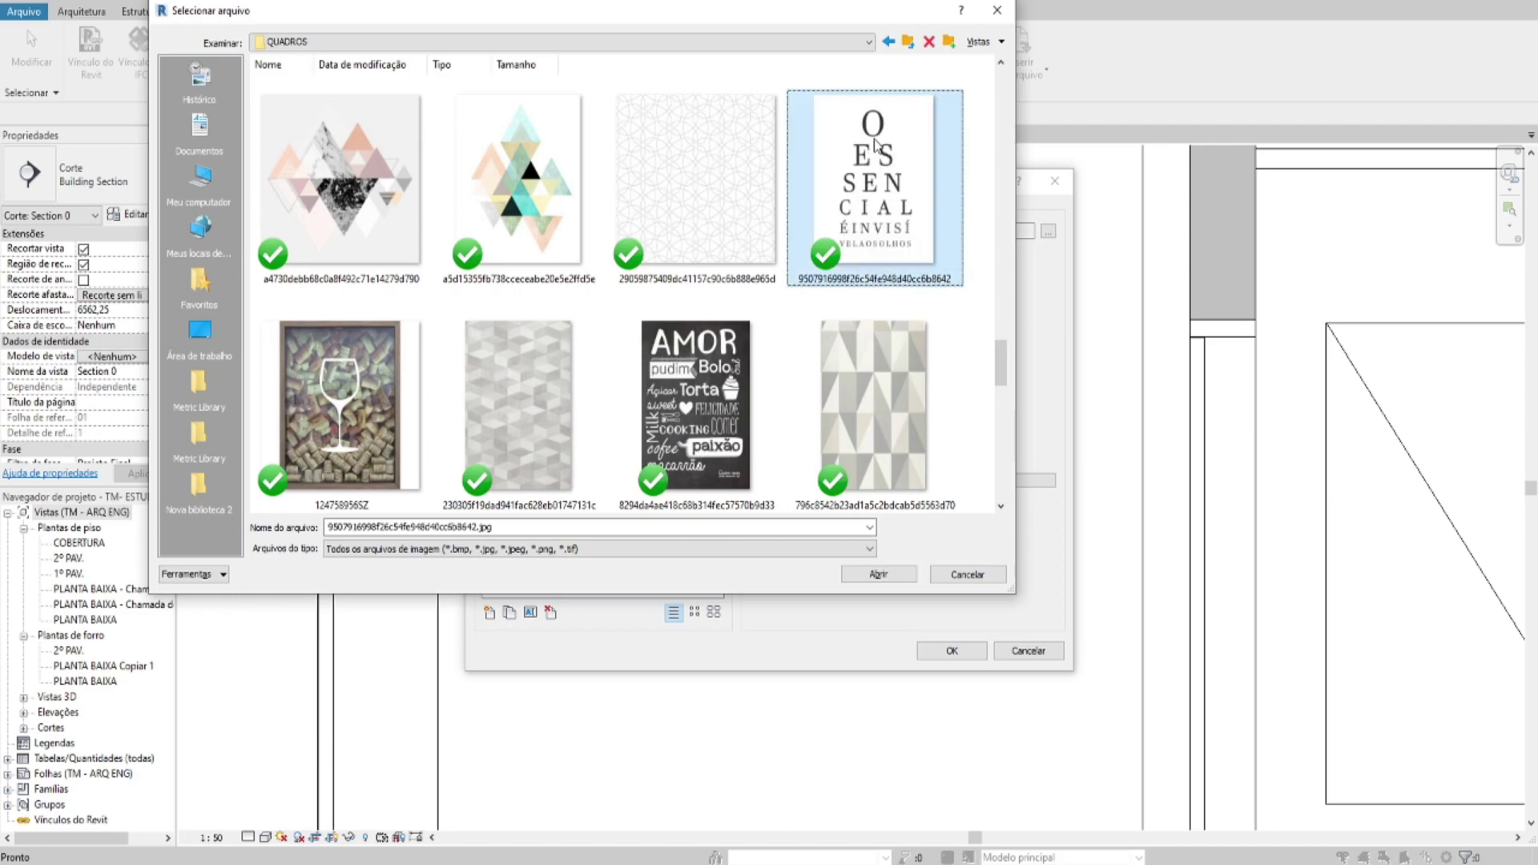
# - Apply the chosen image and try Matte, then High Gloss, as the decal finish
pyautogui.click(893, 579)
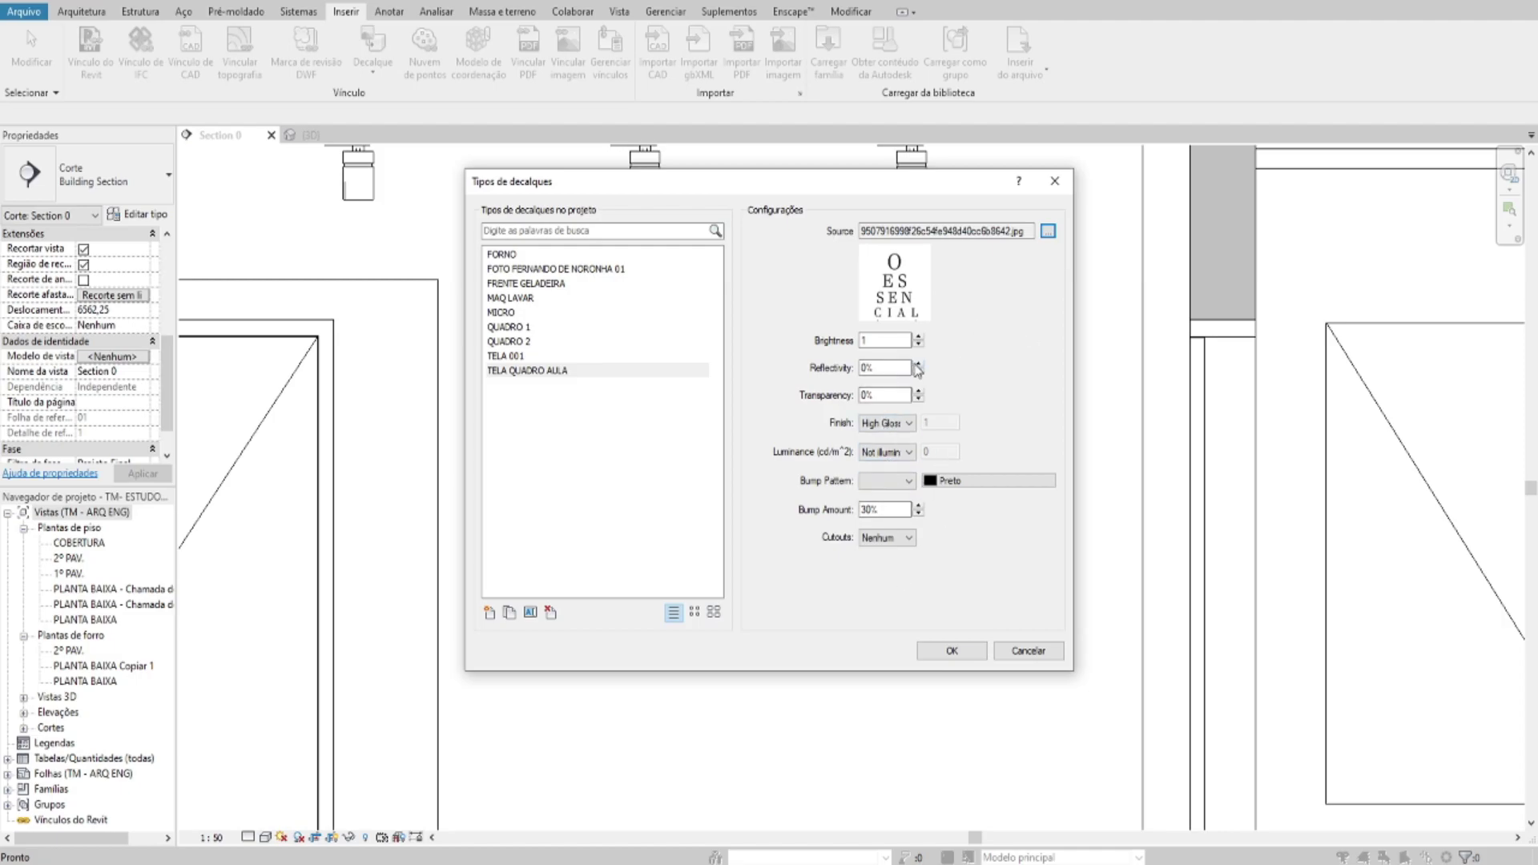
pyautogui.moveTo(848, 375)
pyautogui.click(884, 424)
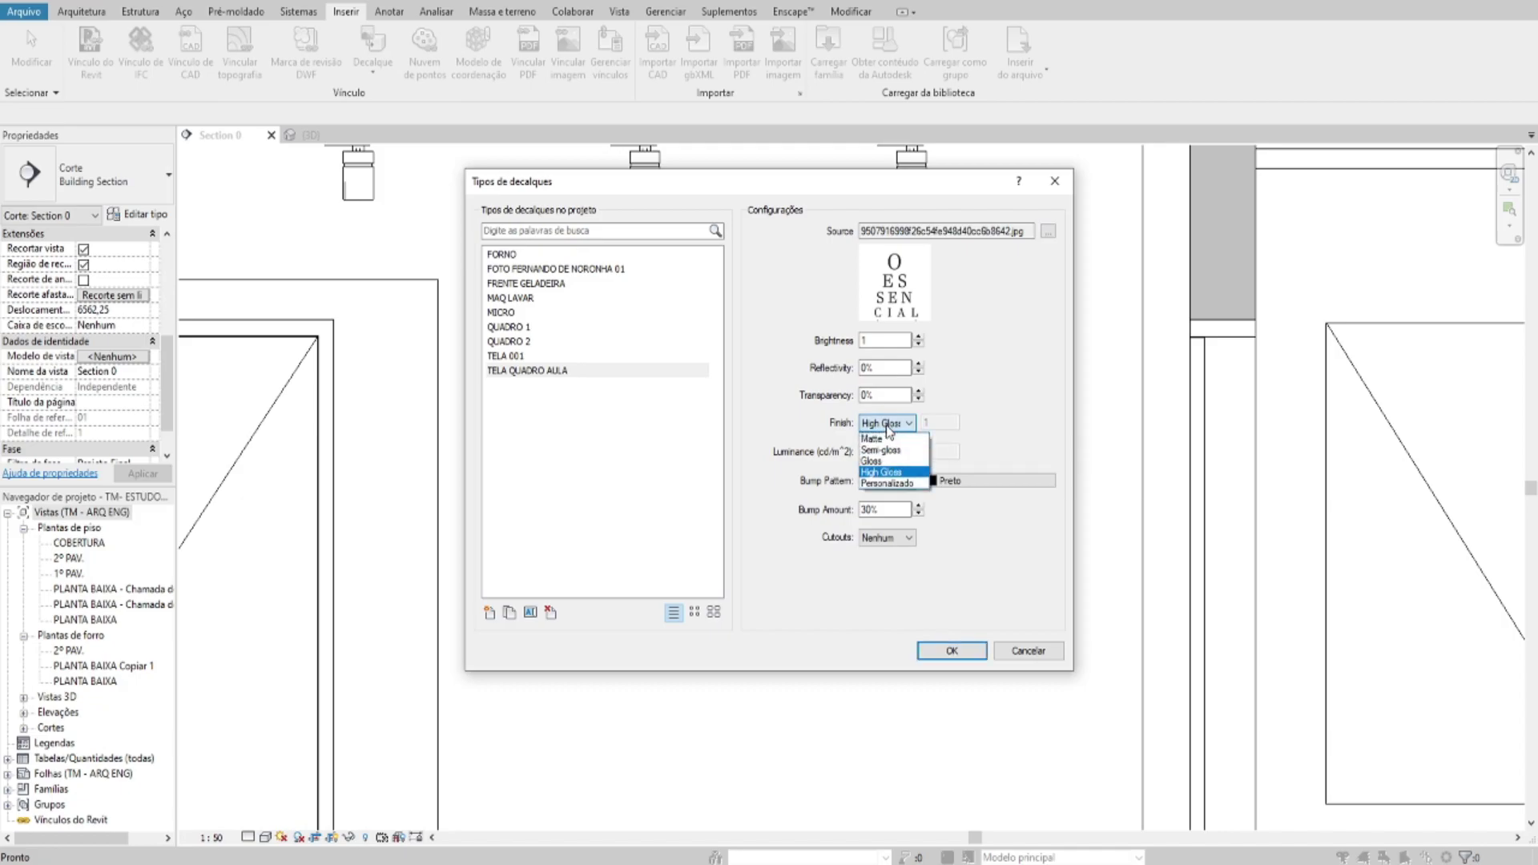
pyautogui.click(886, 423)
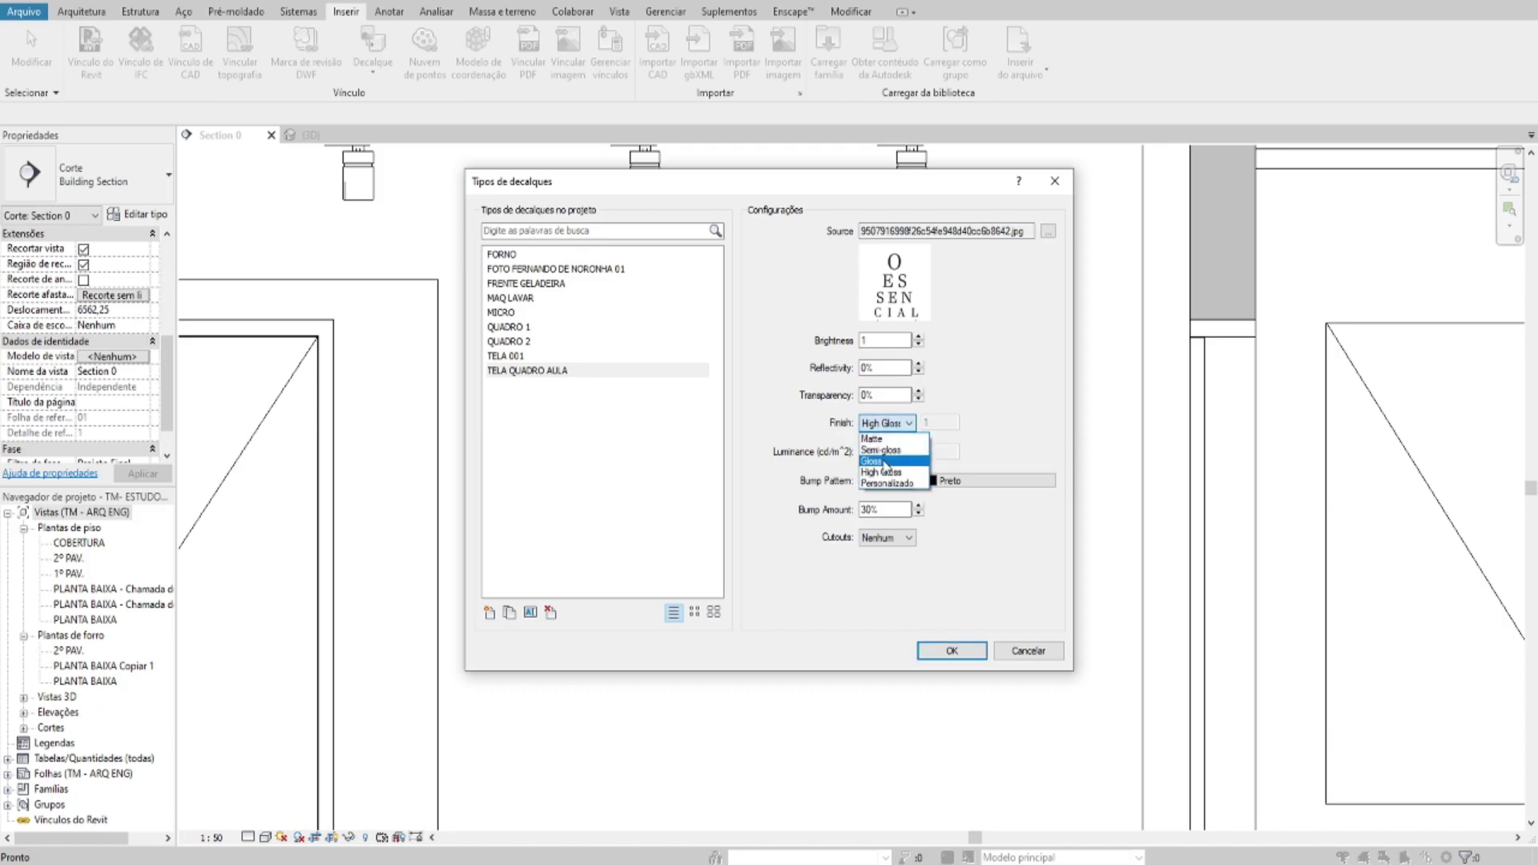
pyautogui.click(873, 439)
pyautogui.click(874, 425)
pyautogui.click(878, 467)
# - Compare finishes again, settle on High Gloss, and confirm the decal type settings
pyautogui.click(875, 424)
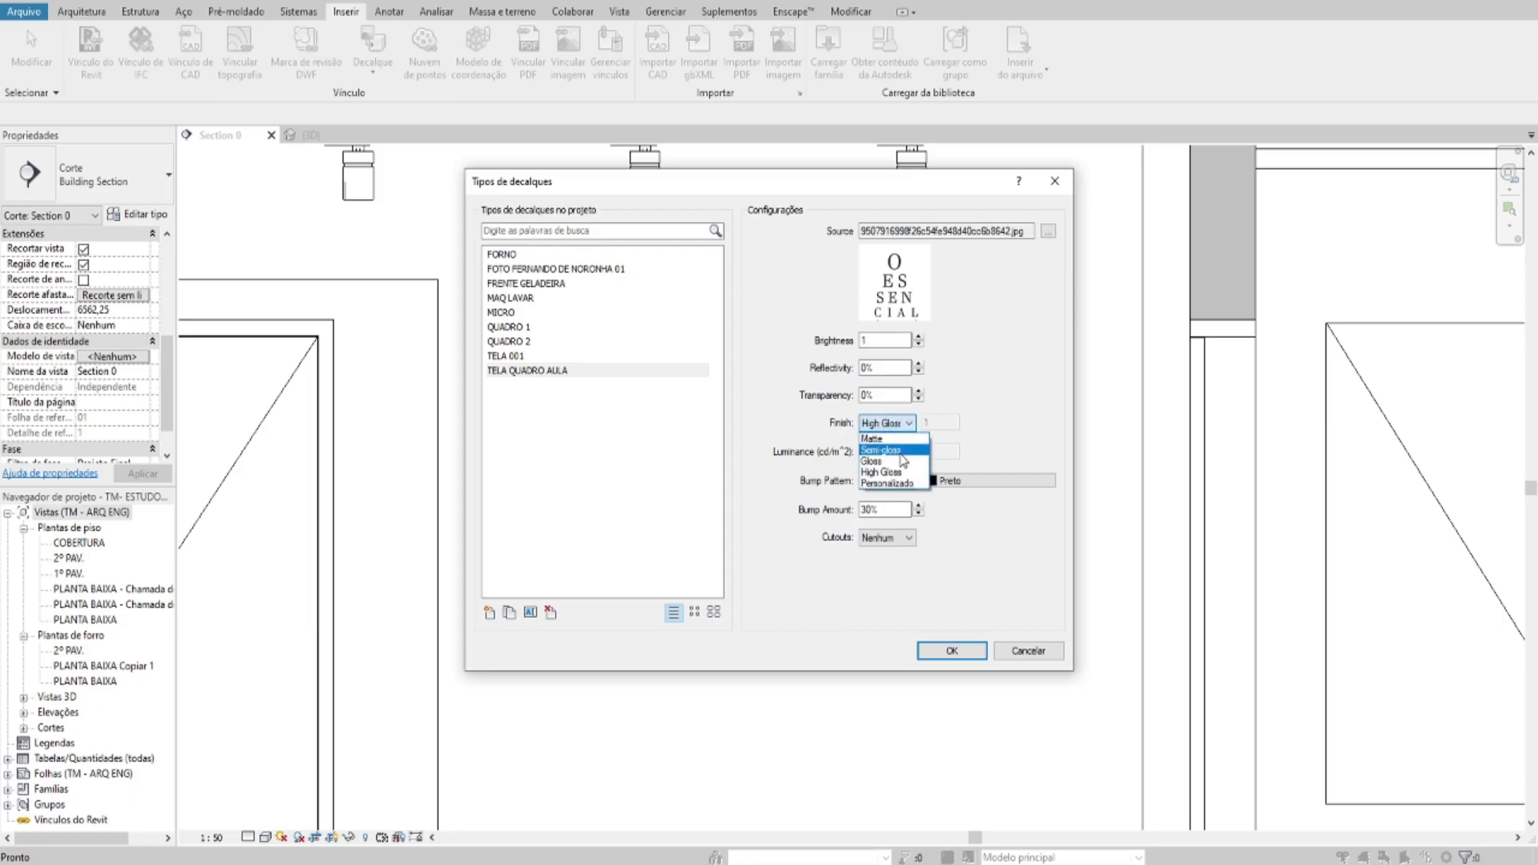
pyautogui.click(1031, 440)
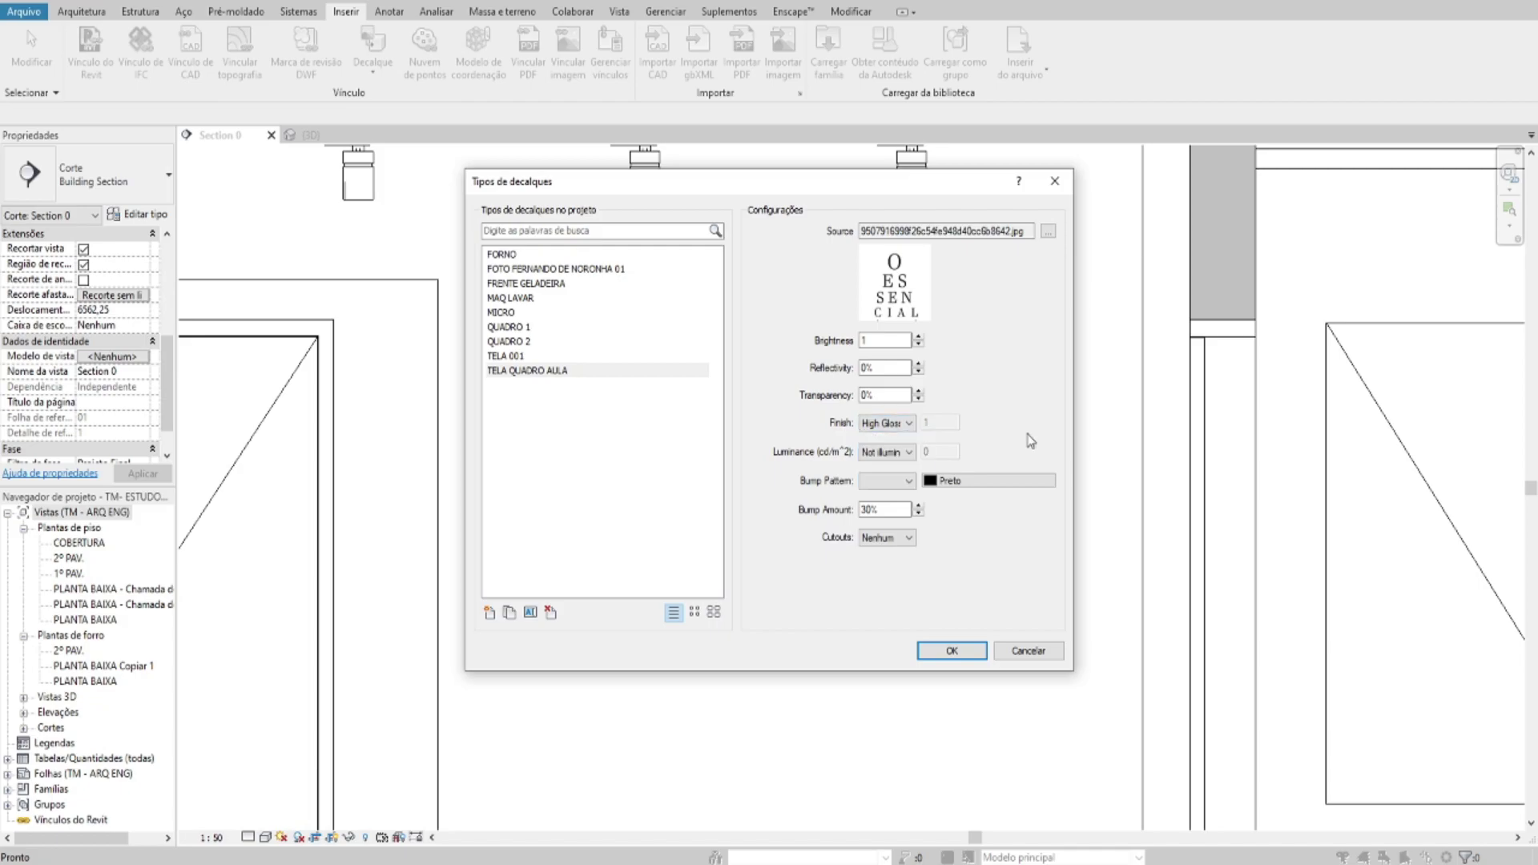
pyautogui.click(886, 425)
pyautogui.click(886, 425)
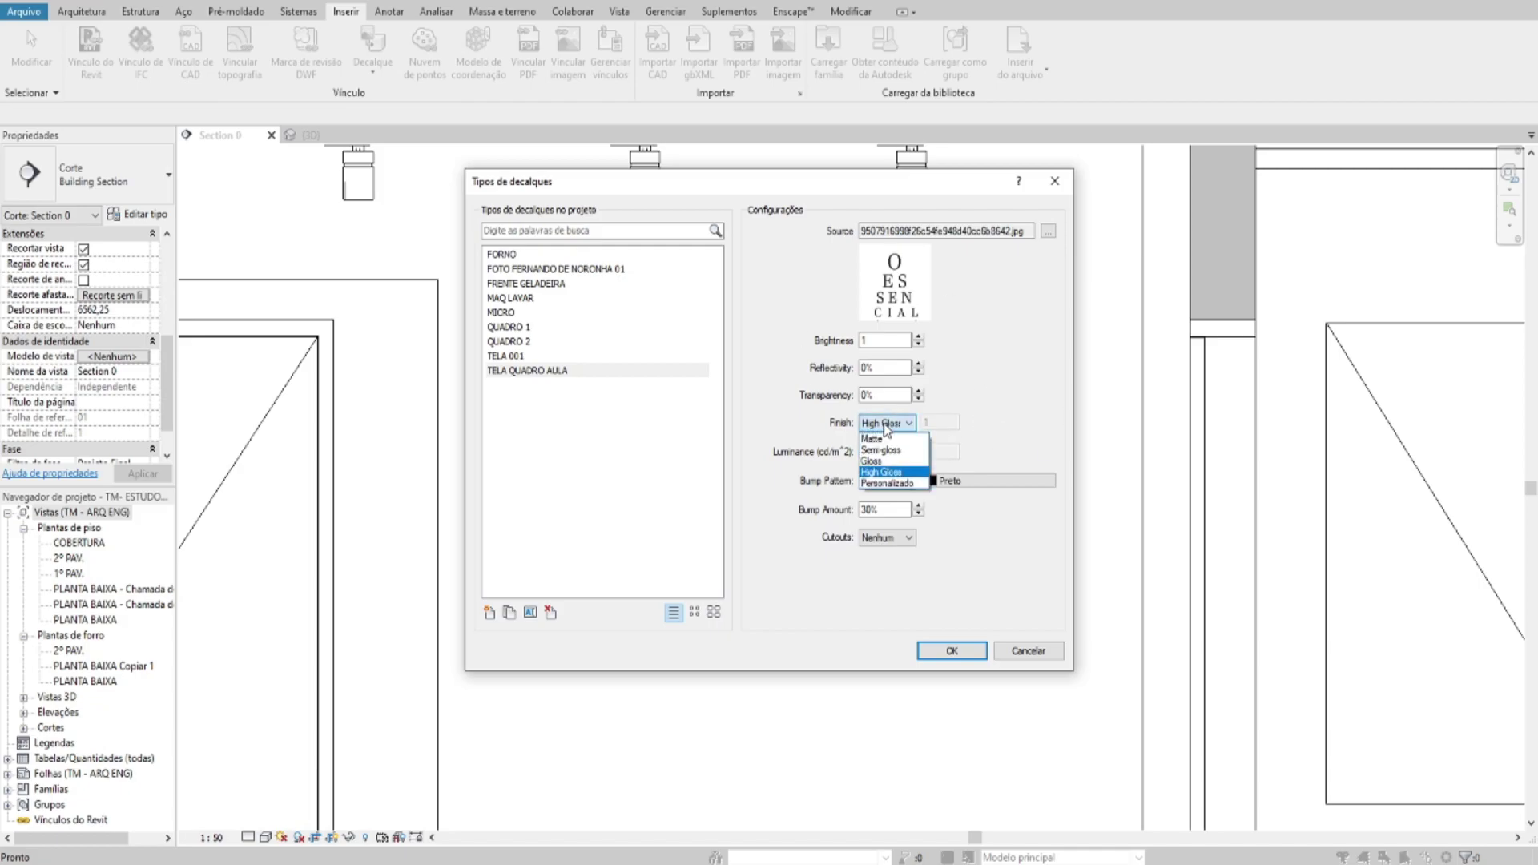
pyautogui.click(876, 438)
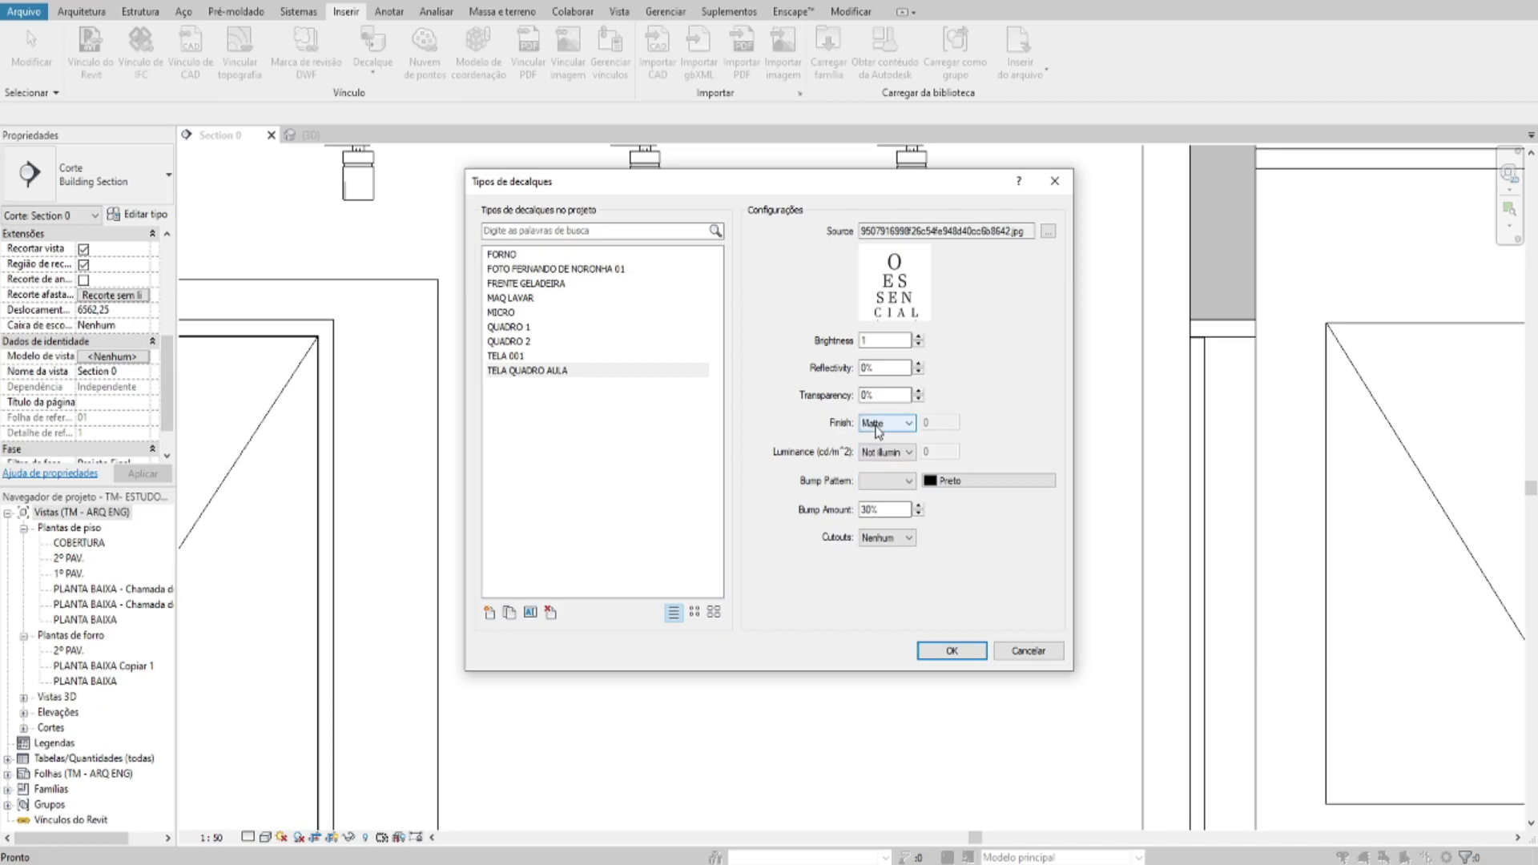
pyautogui.click(881, 423)
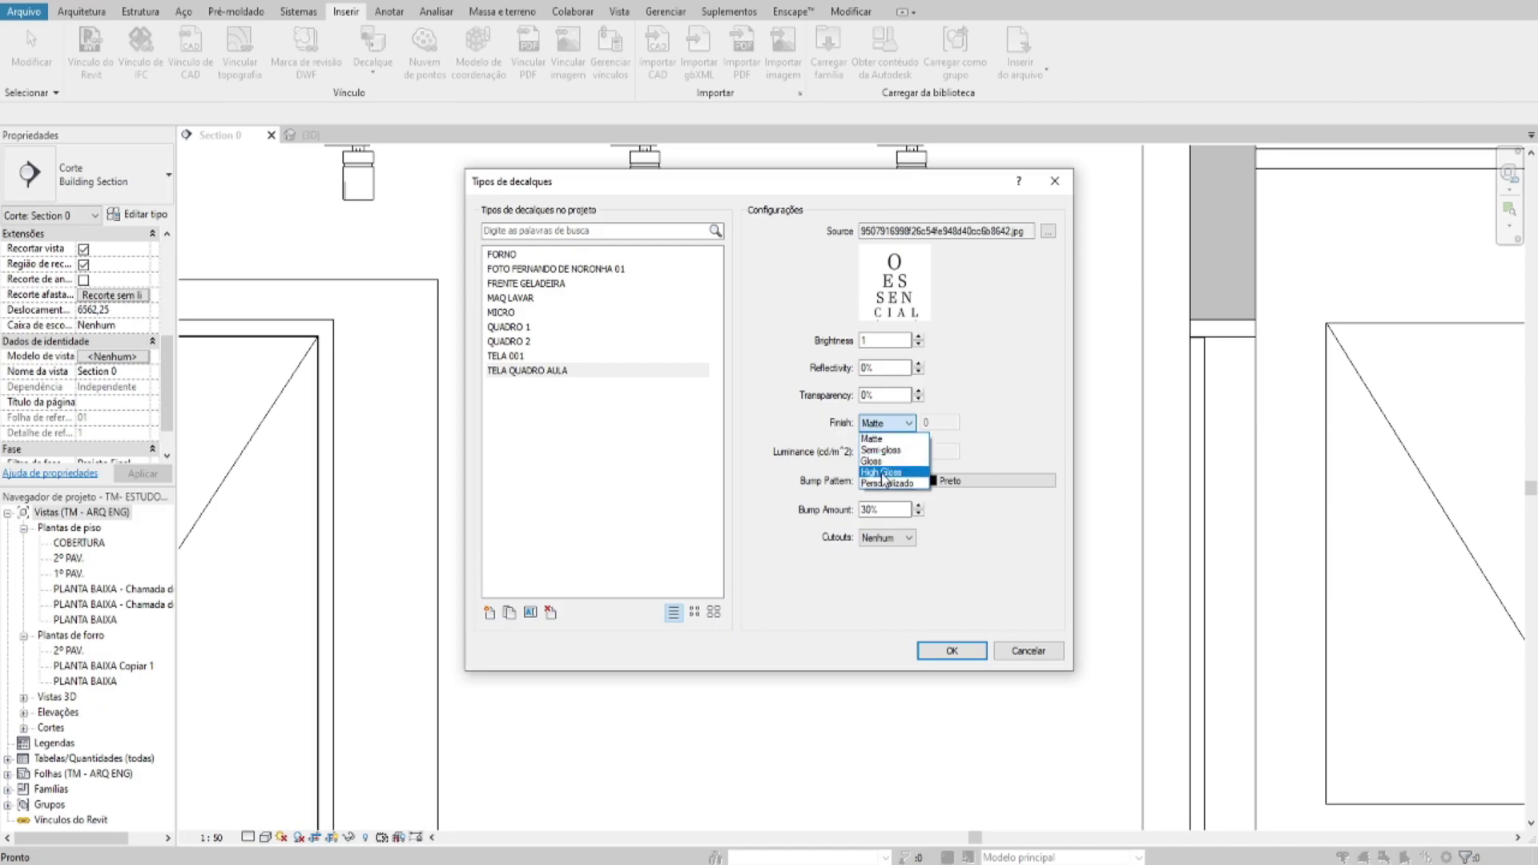
pyautogui.click(881, 472)
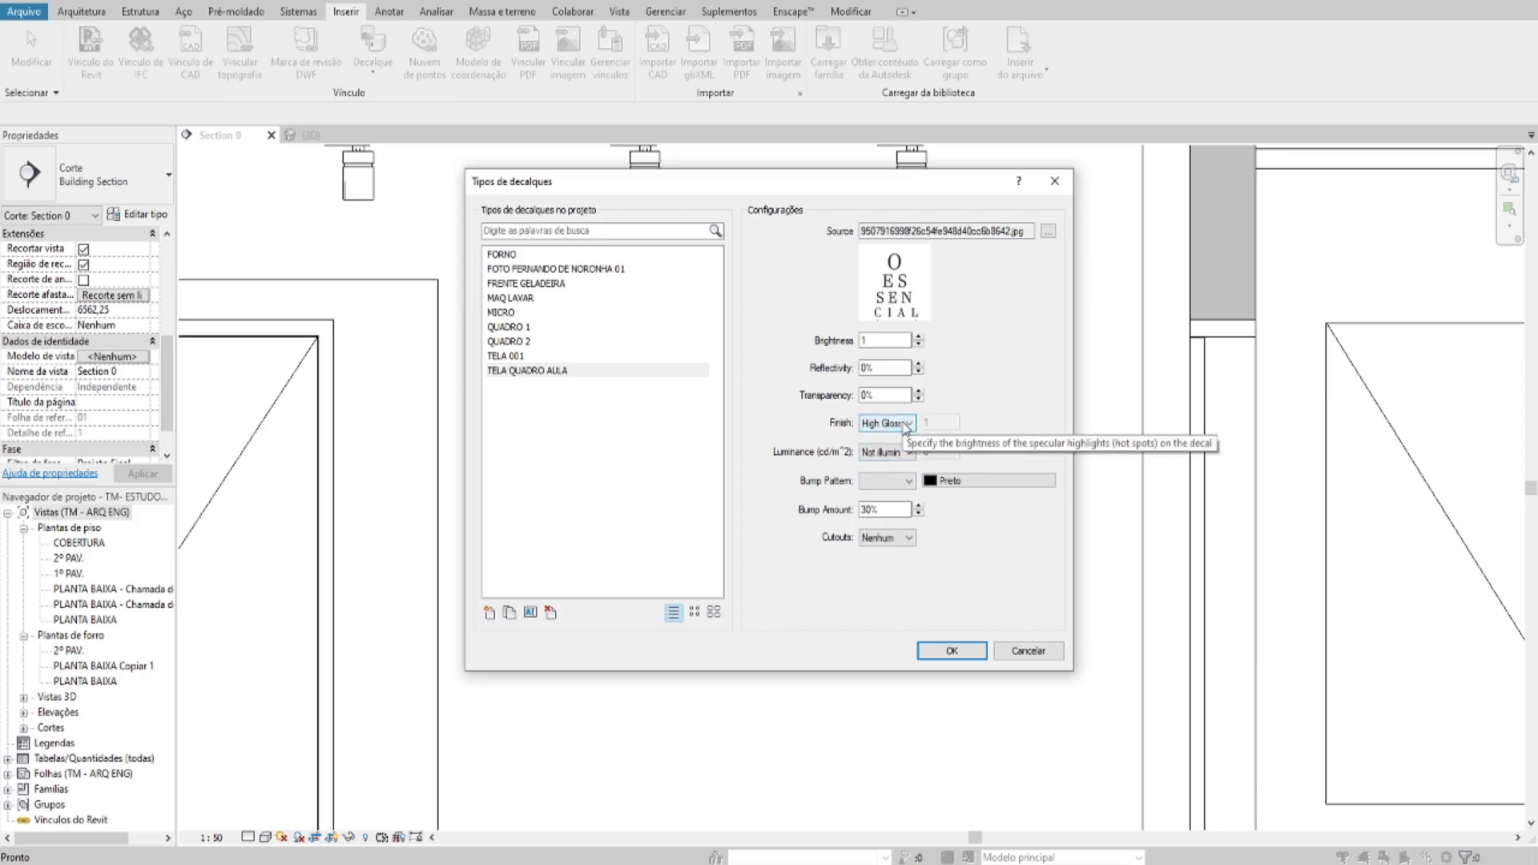
pyautogui.click(950, 652)
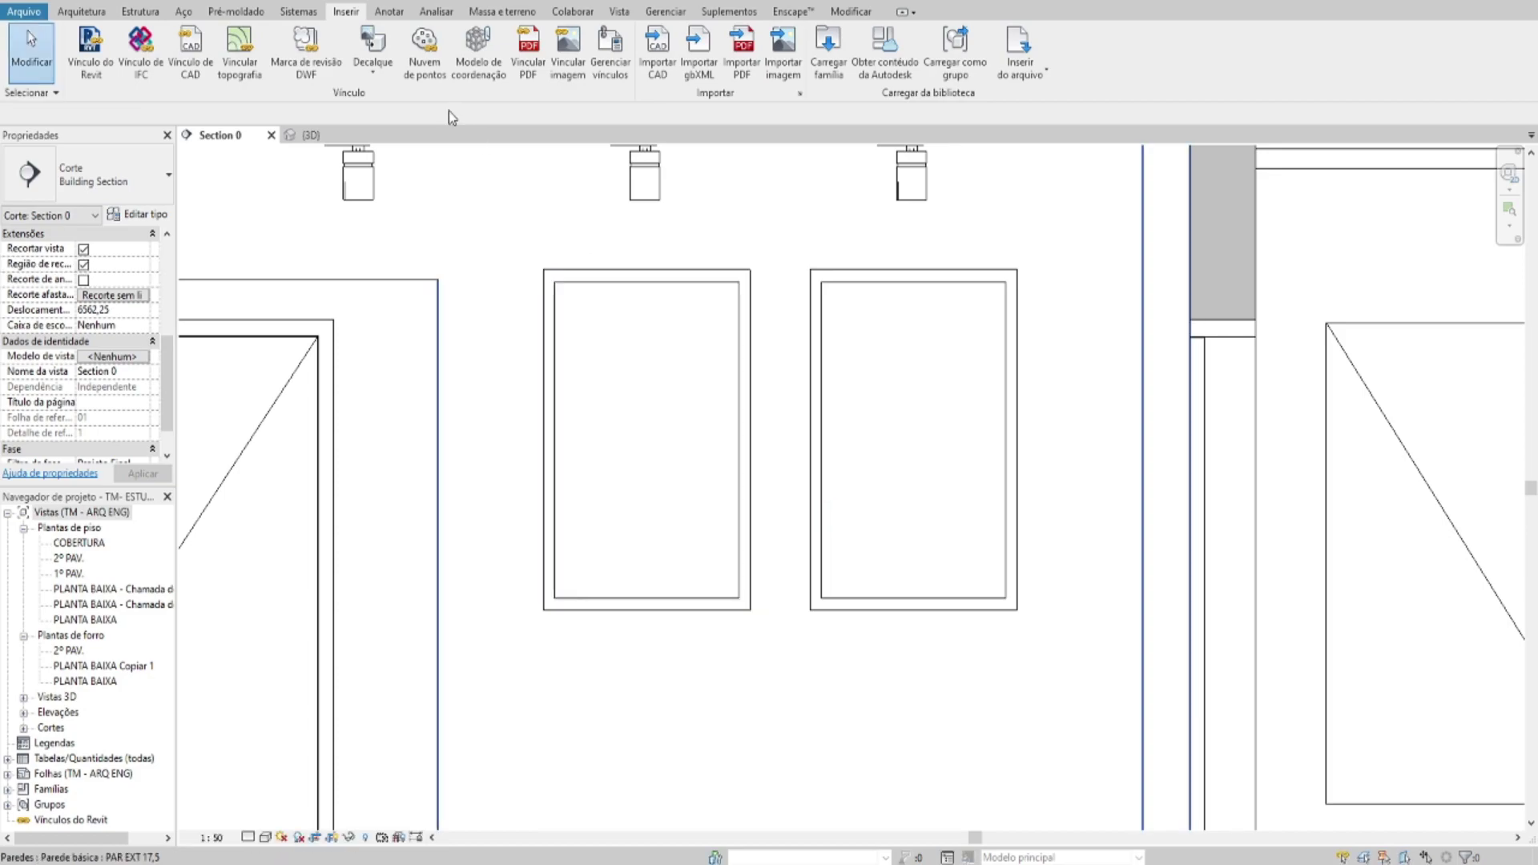
# - Place one TELA QUADRO AULA decal inside the left frame and select it
pyautogui.click(382, 44)
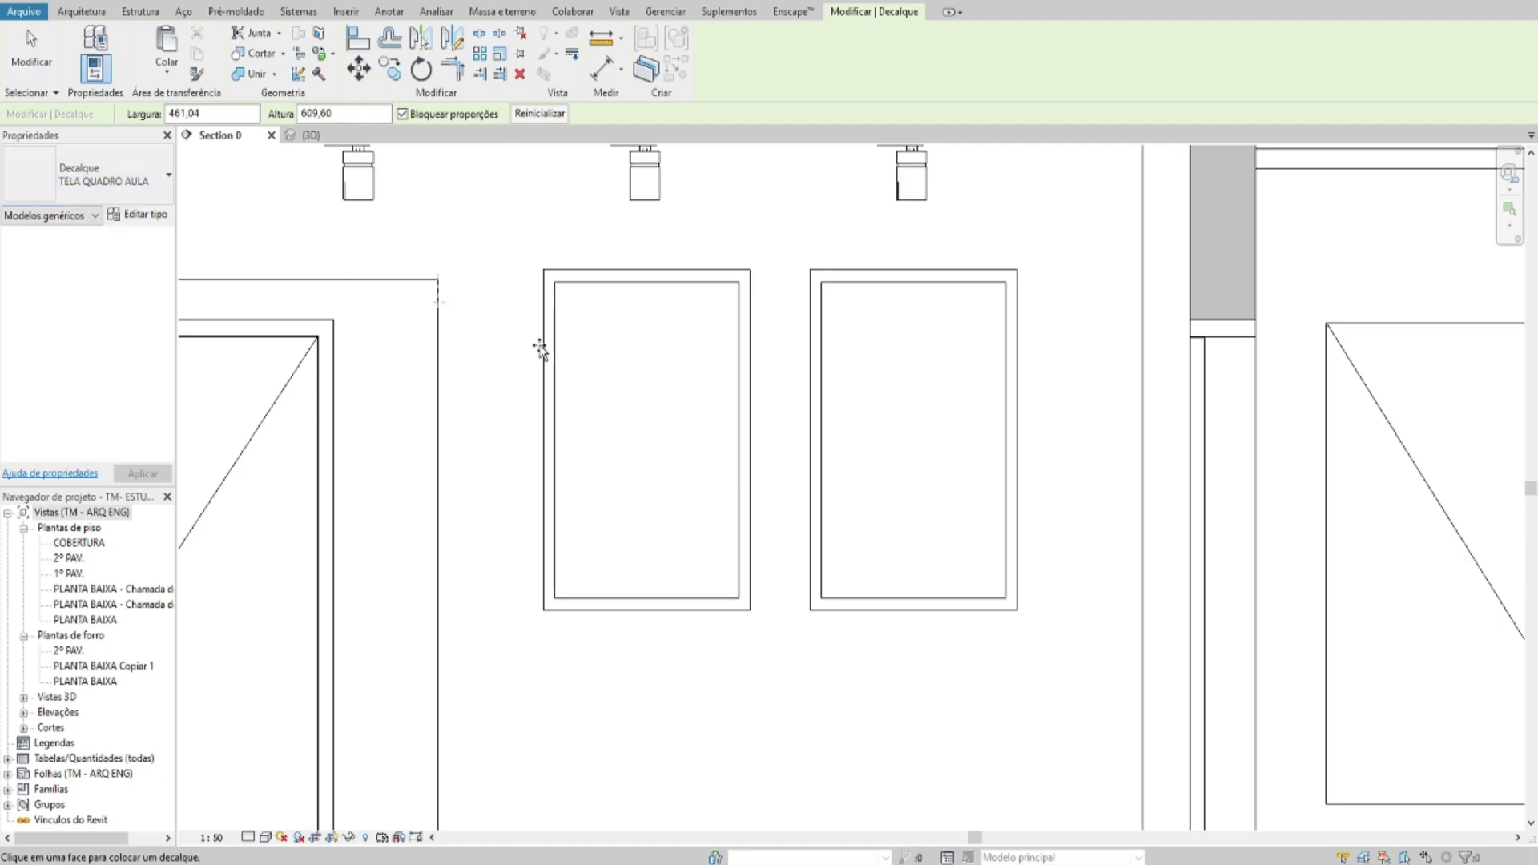
pyautogui.click(576, 565)
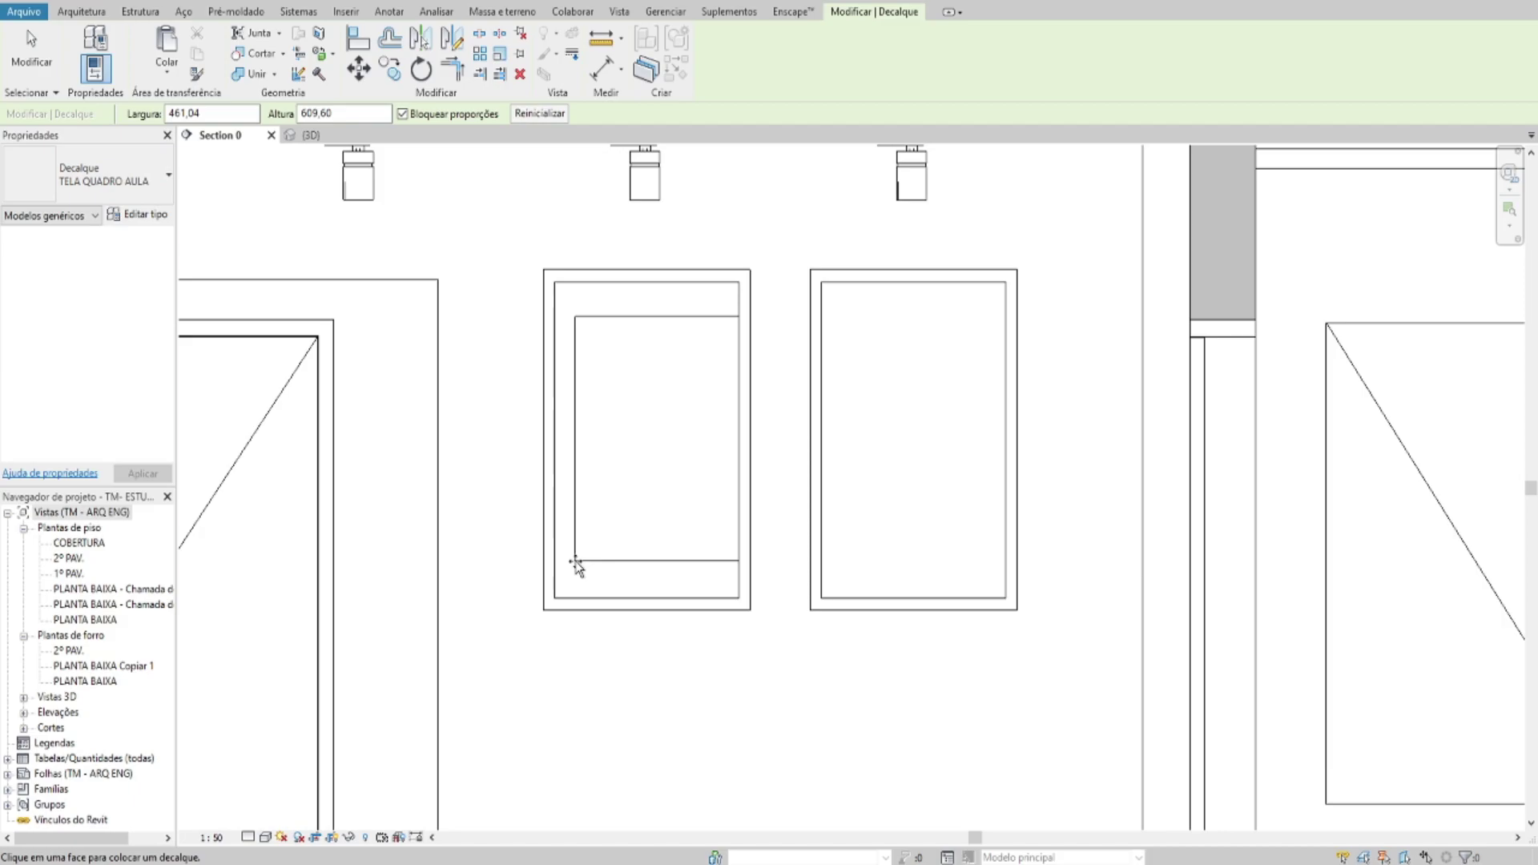
pyautogui.press('Escape')
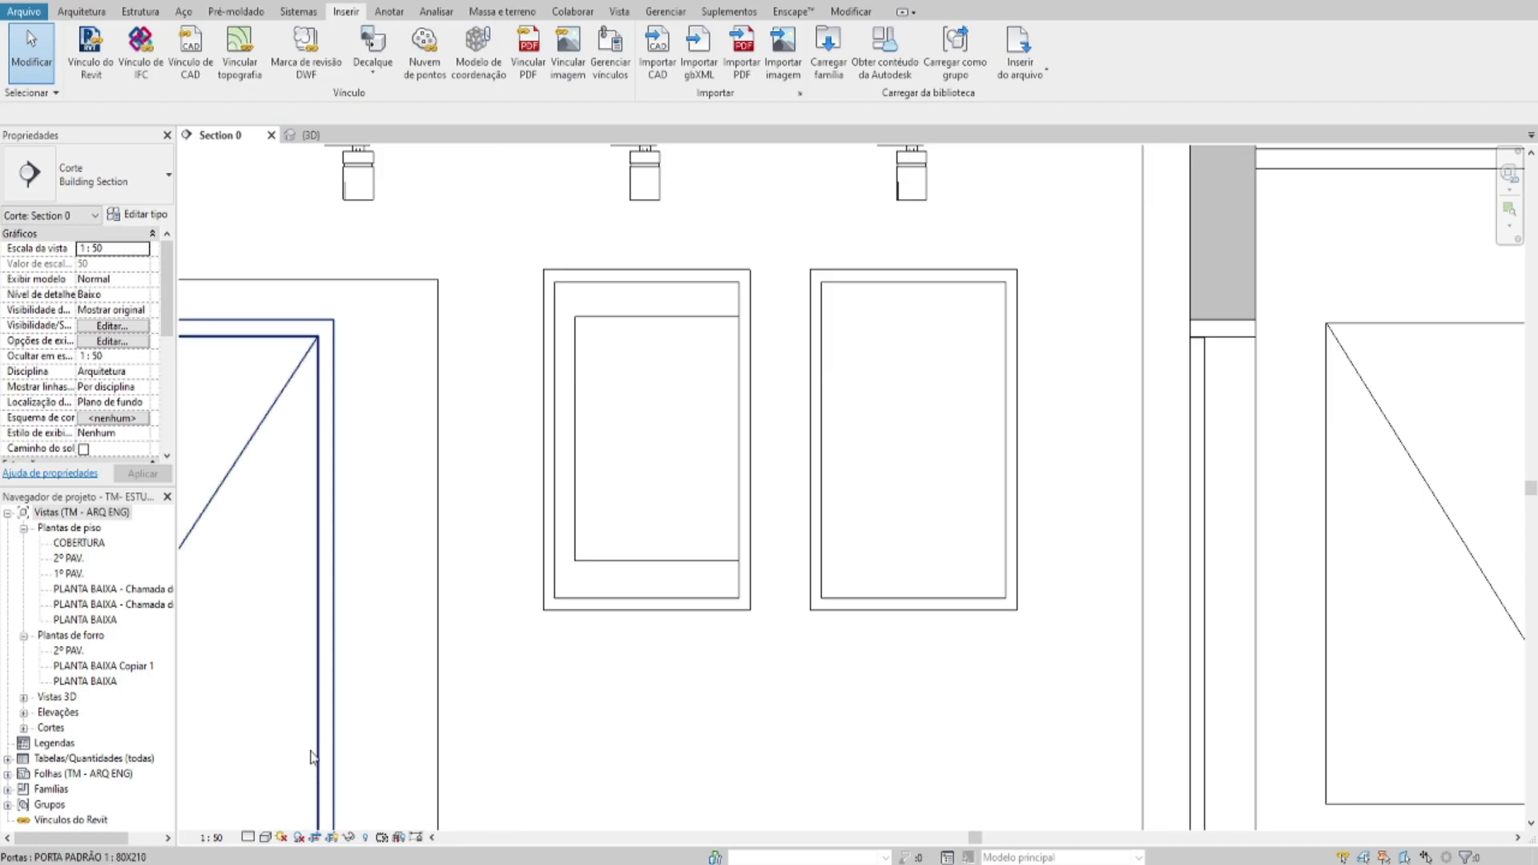
pyautogui.click(632, 319)
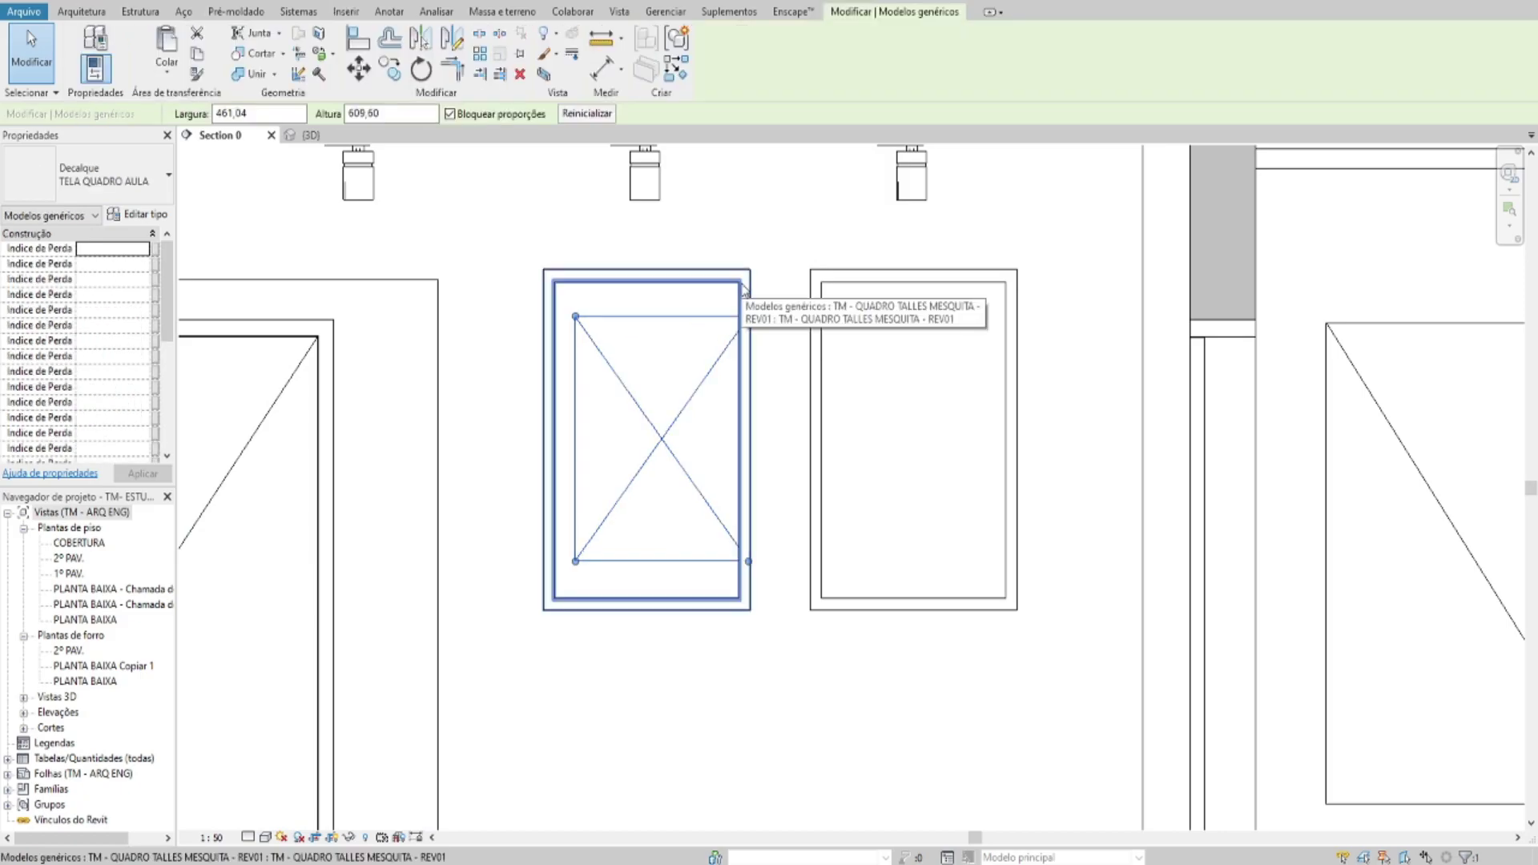
# - Set the left picture frame's width to 650
pyautogui.click(744, 292)
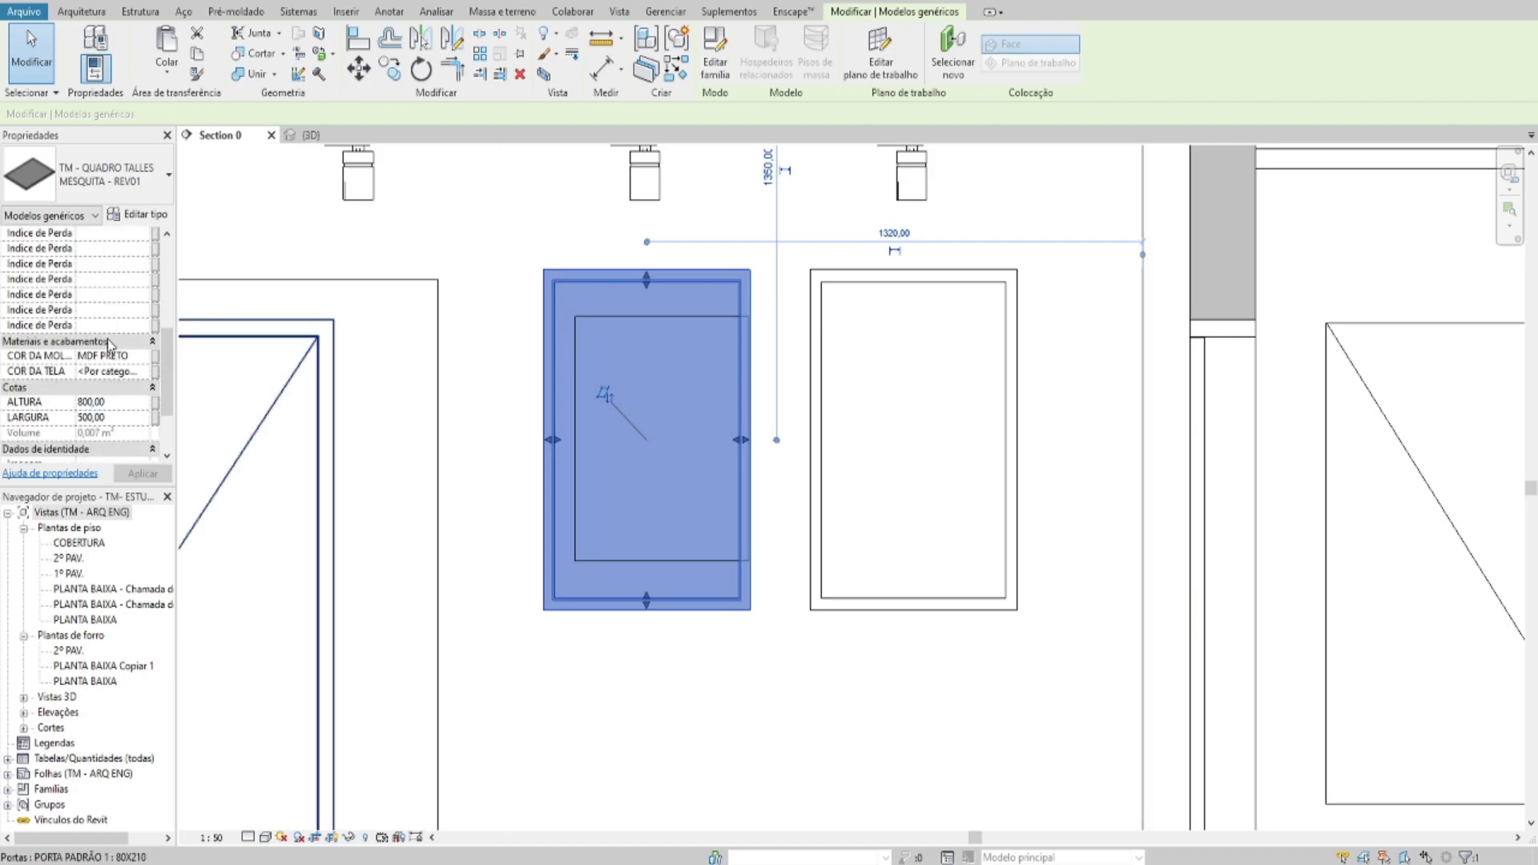
pyautogui.doubleClick(91, 420)
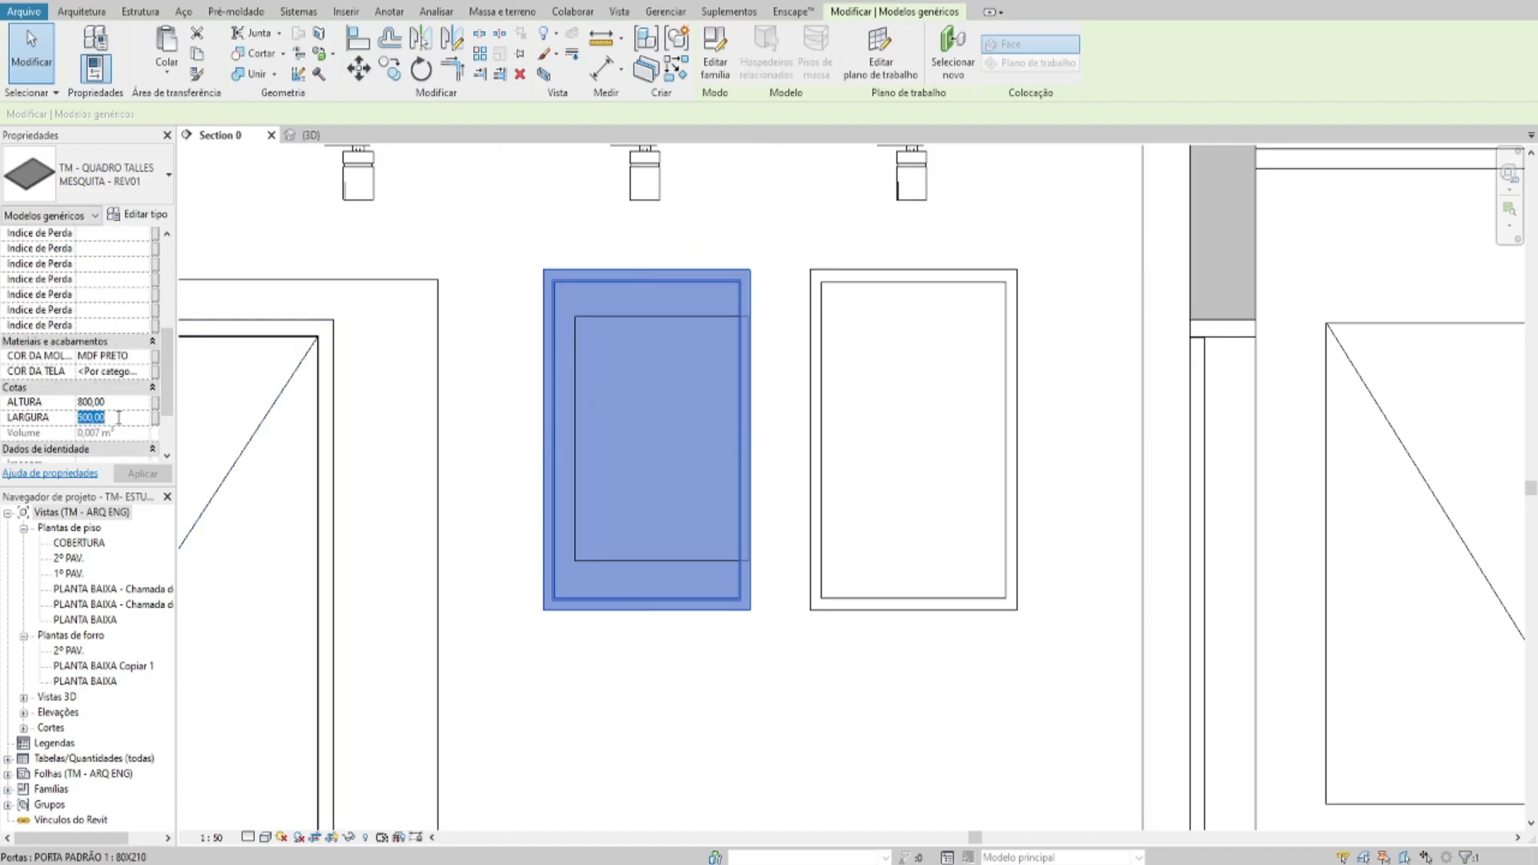
pyautogui.write('650')
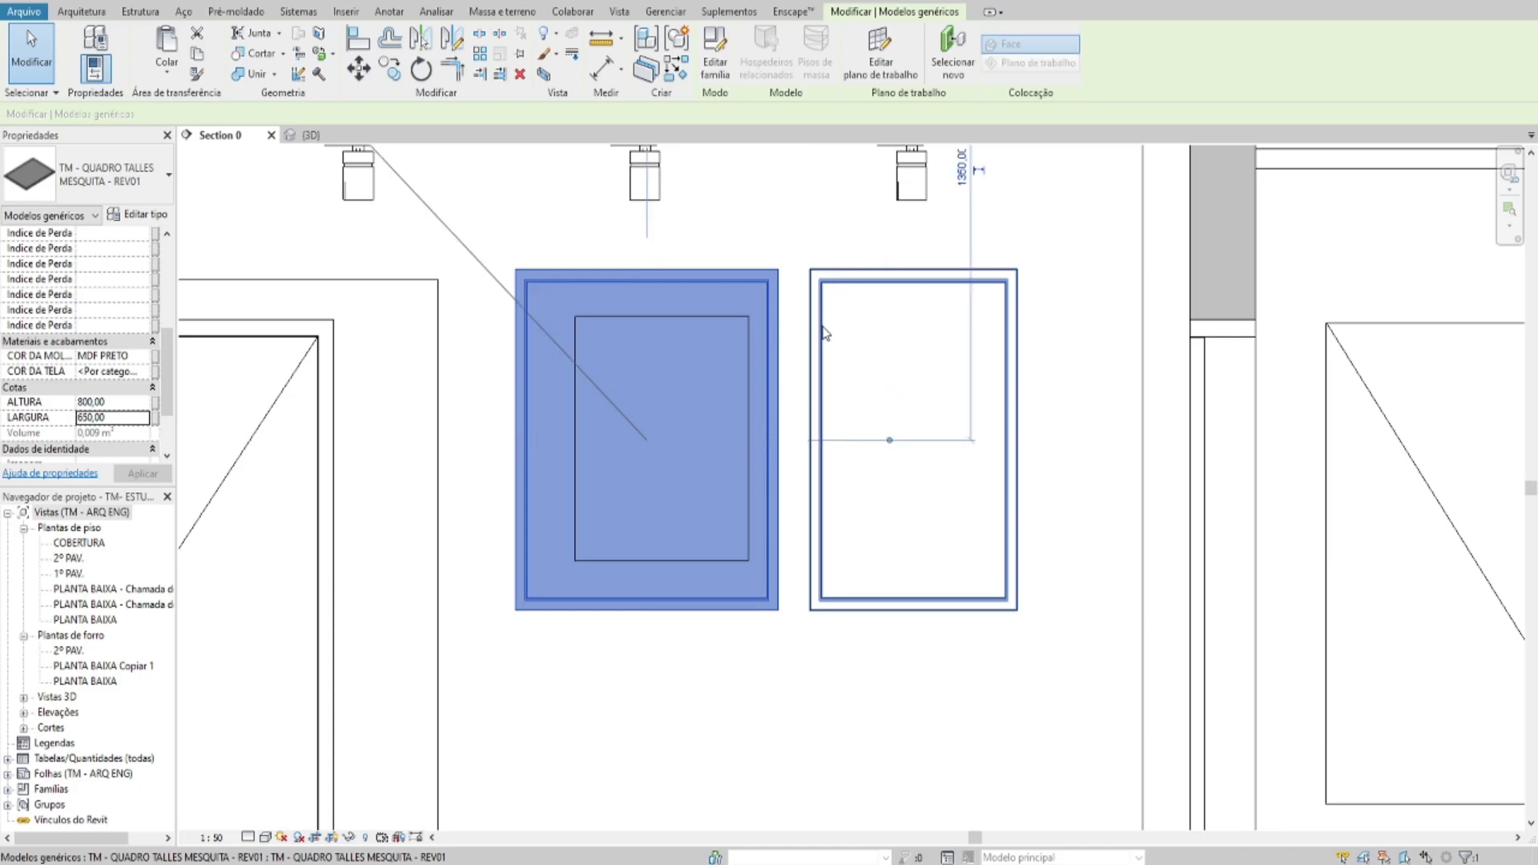
pyautogui.press('Escape')
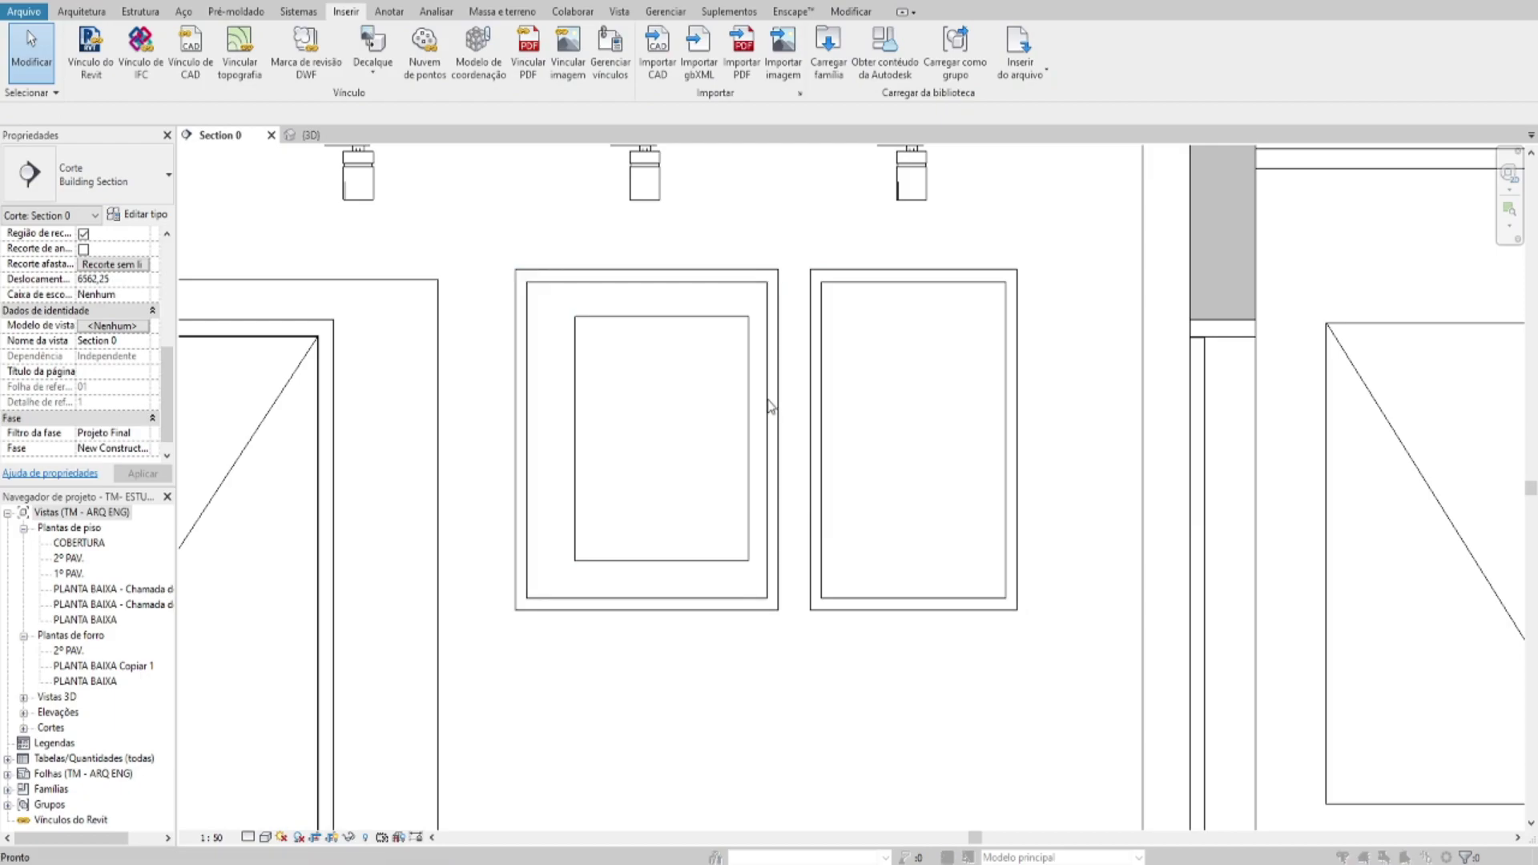
# - Change the project's length units to centimetres via Project Units (UN)
pyautogui.press('u')
pyautogui.press('n')
pyautogui.click(822, 336)
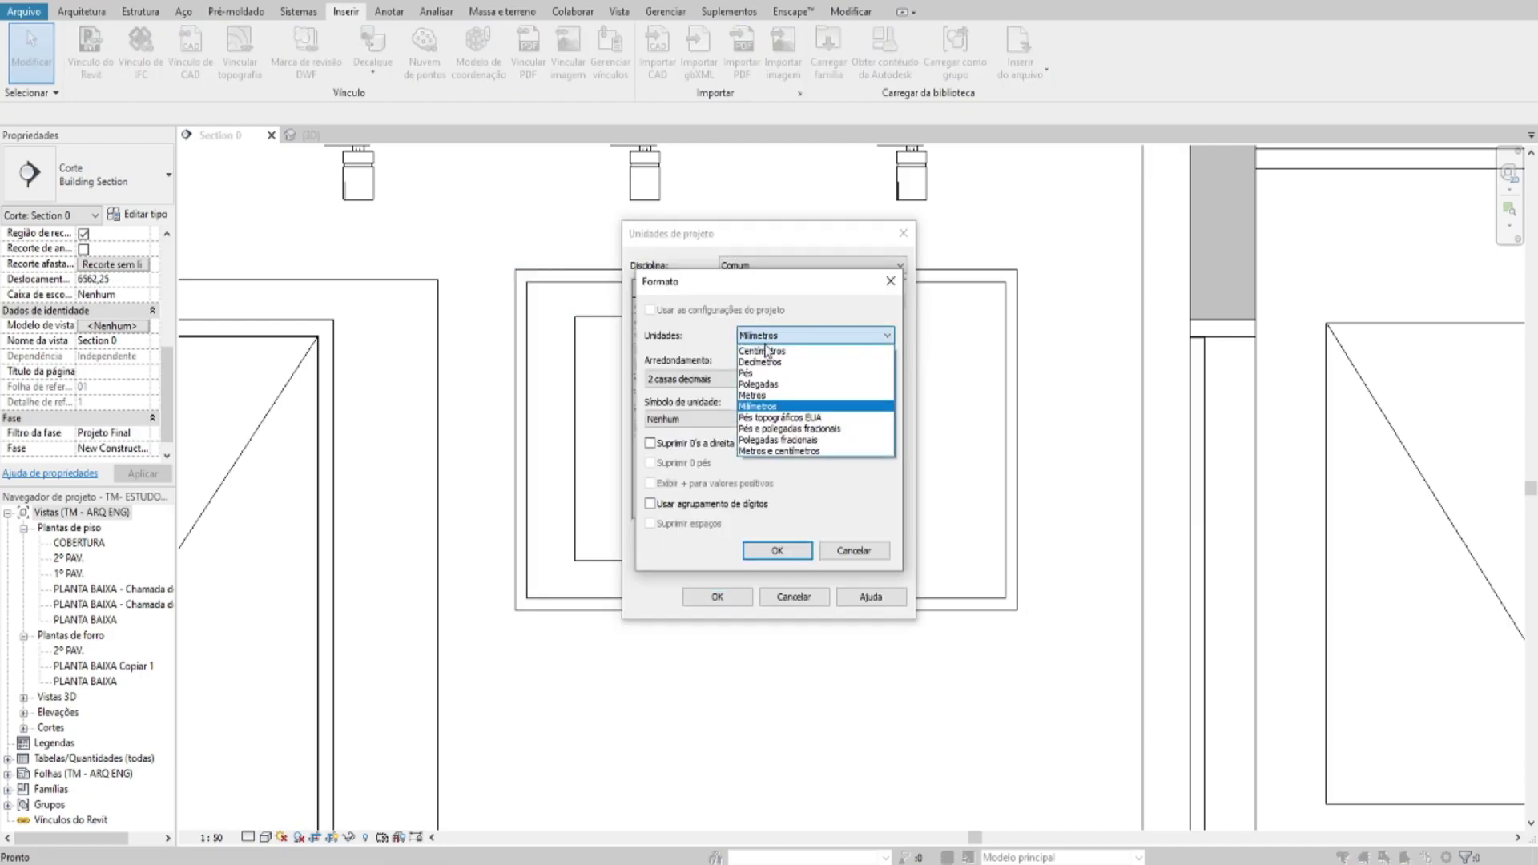
pyautogui.click(801, 362)
pyautogui.click(777, 550)
pyautogui.click(717, 597)
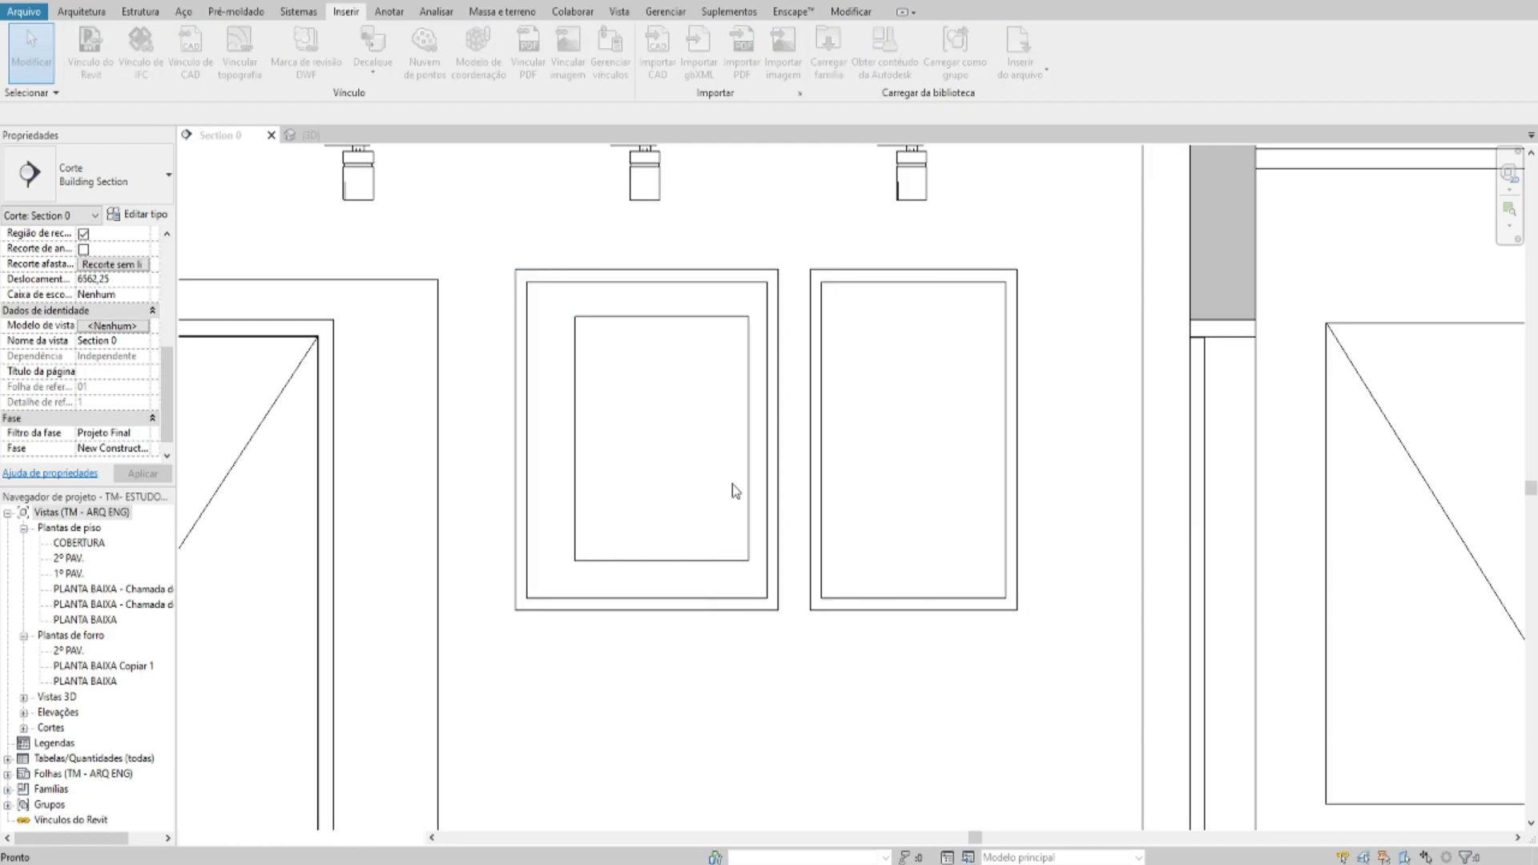
# - Unlock the decal's proportions, size it 50 × 65, and centre it in the frame
pyautogui.click(591, 316)
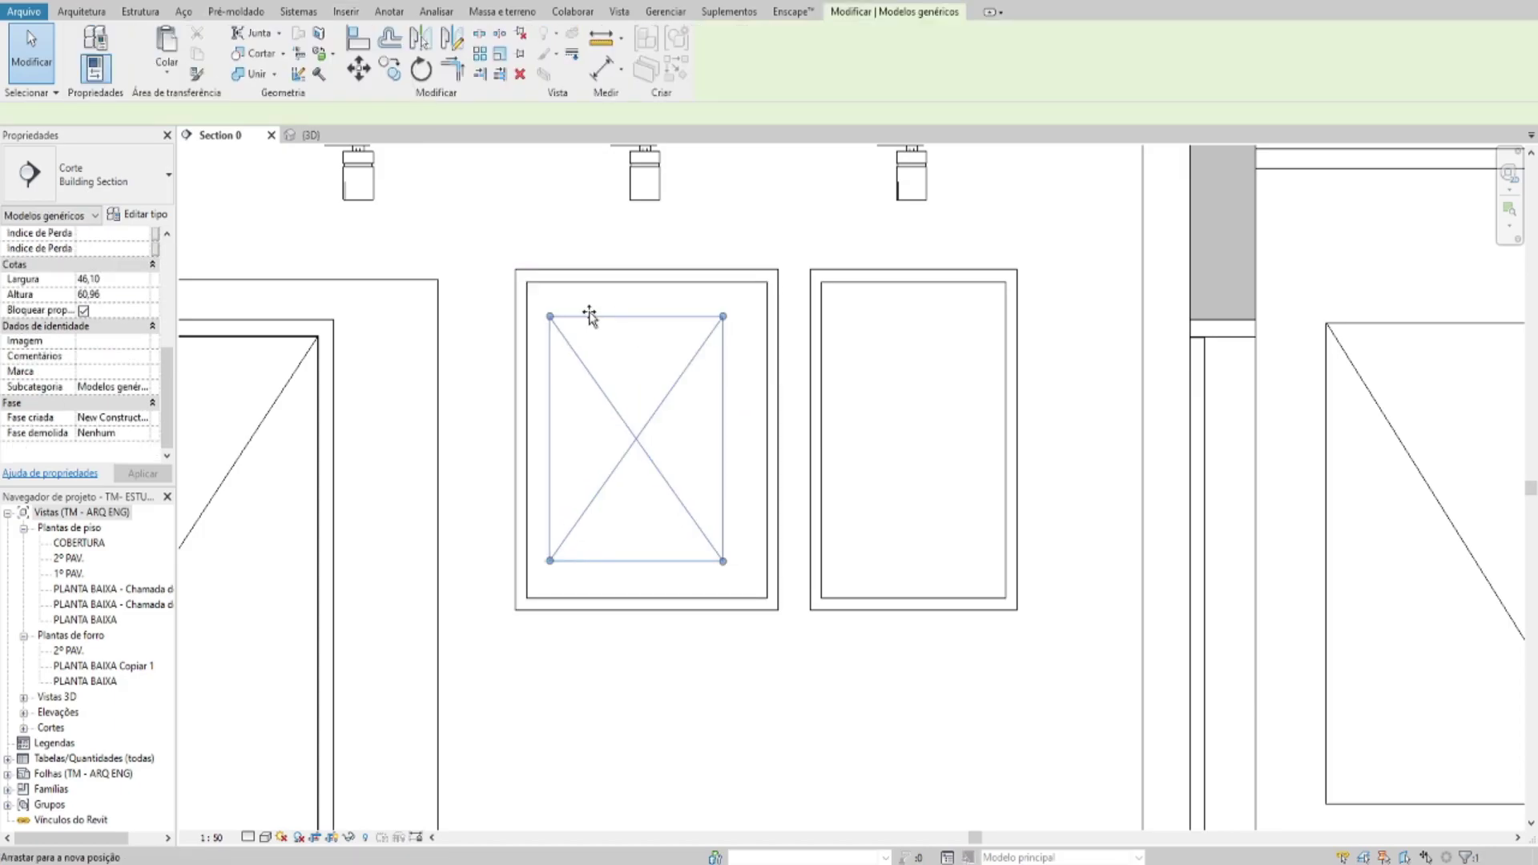
pyautogui.moveTo(590, 314); pyautogui.dragTo(592, 308)
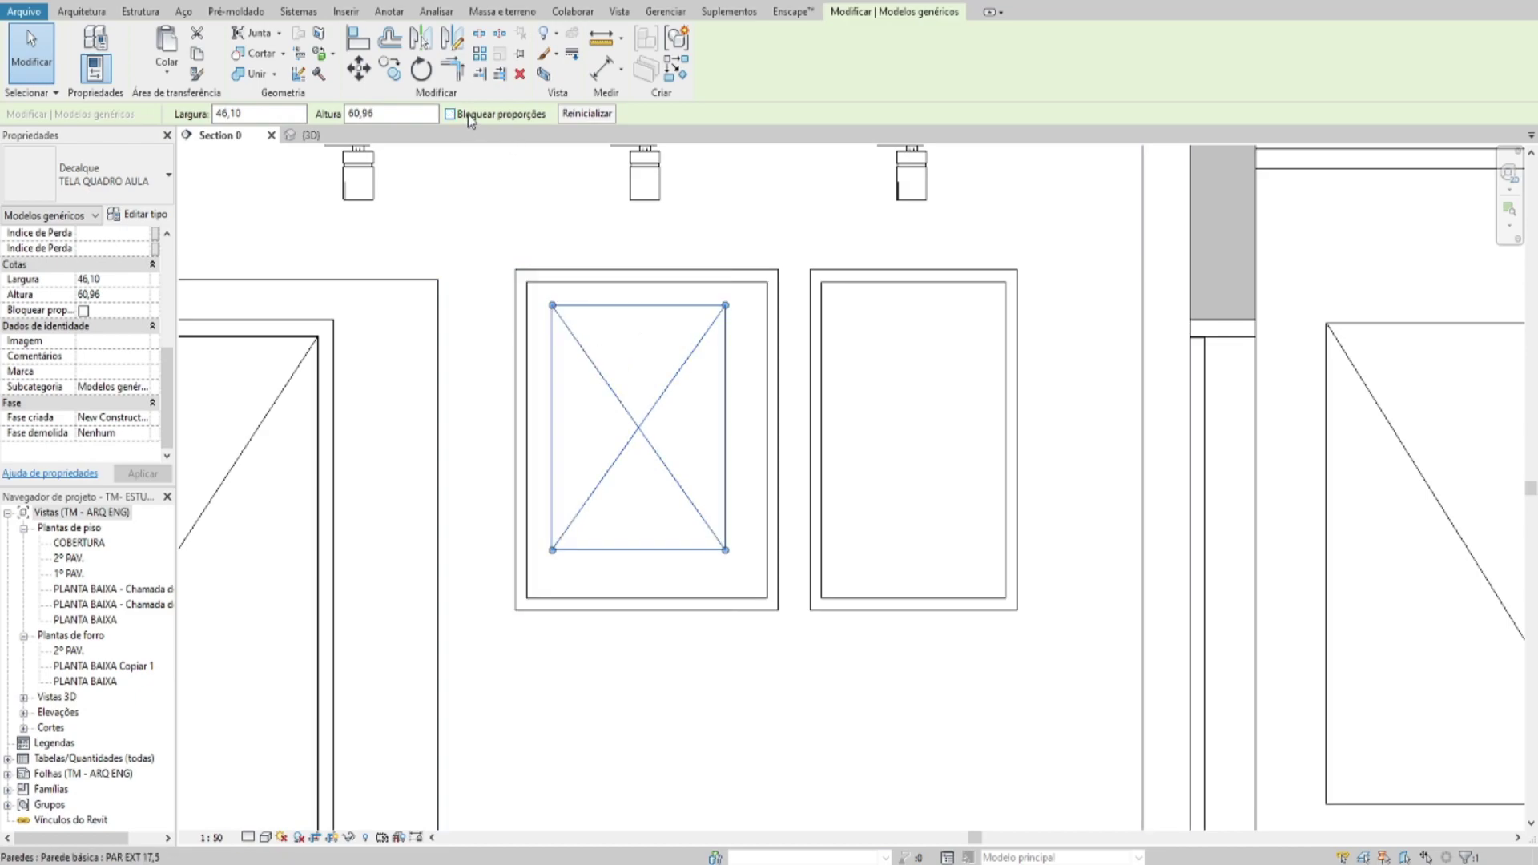
pyautogui.click(491, 114)
pyautogui.press('Tab')
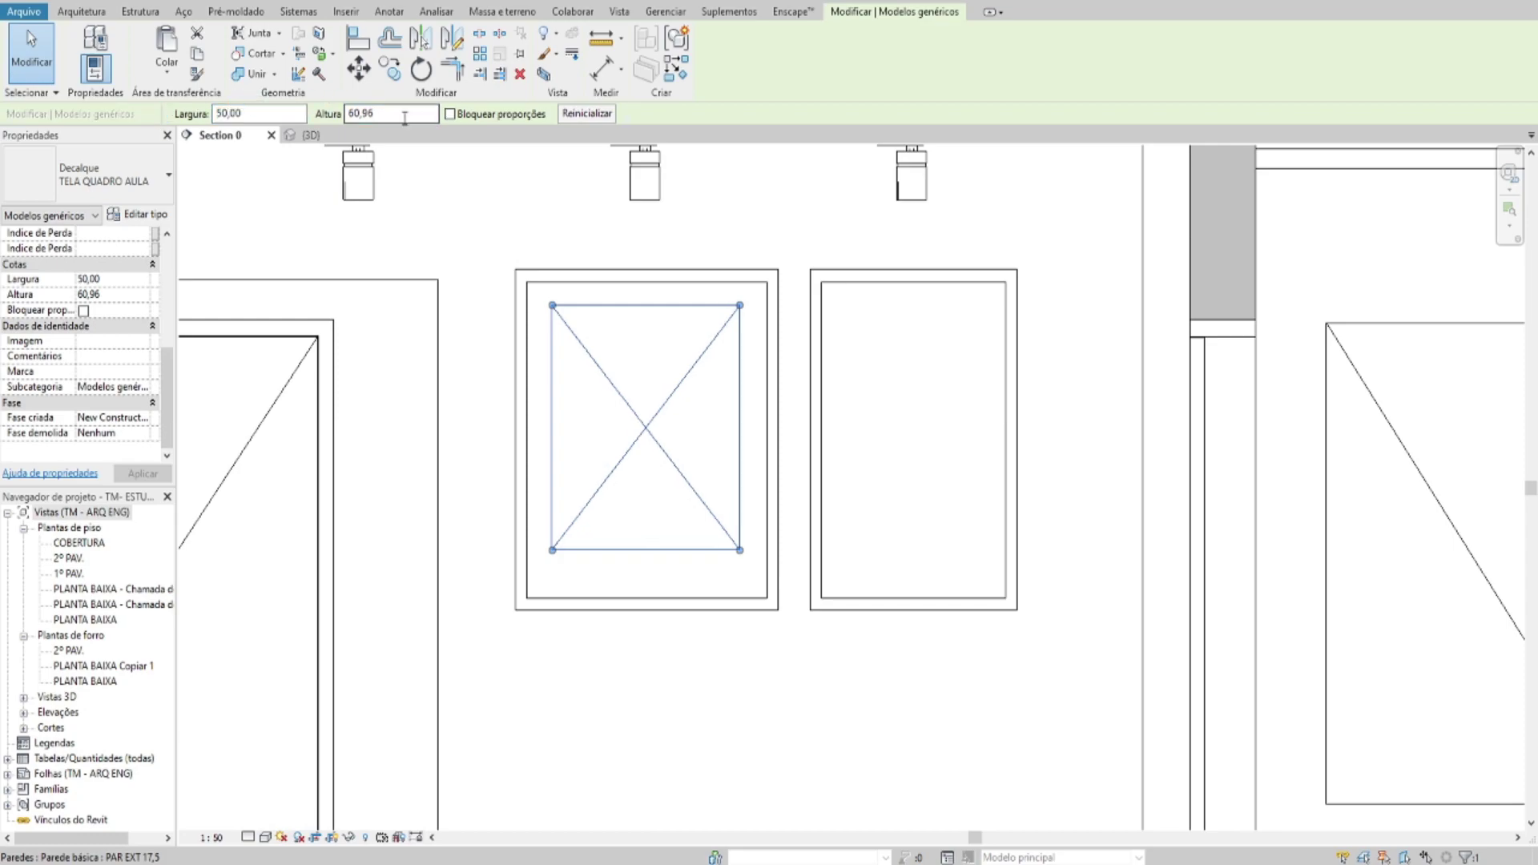
pyautogui.write('65')
pyautogui.press('Return')
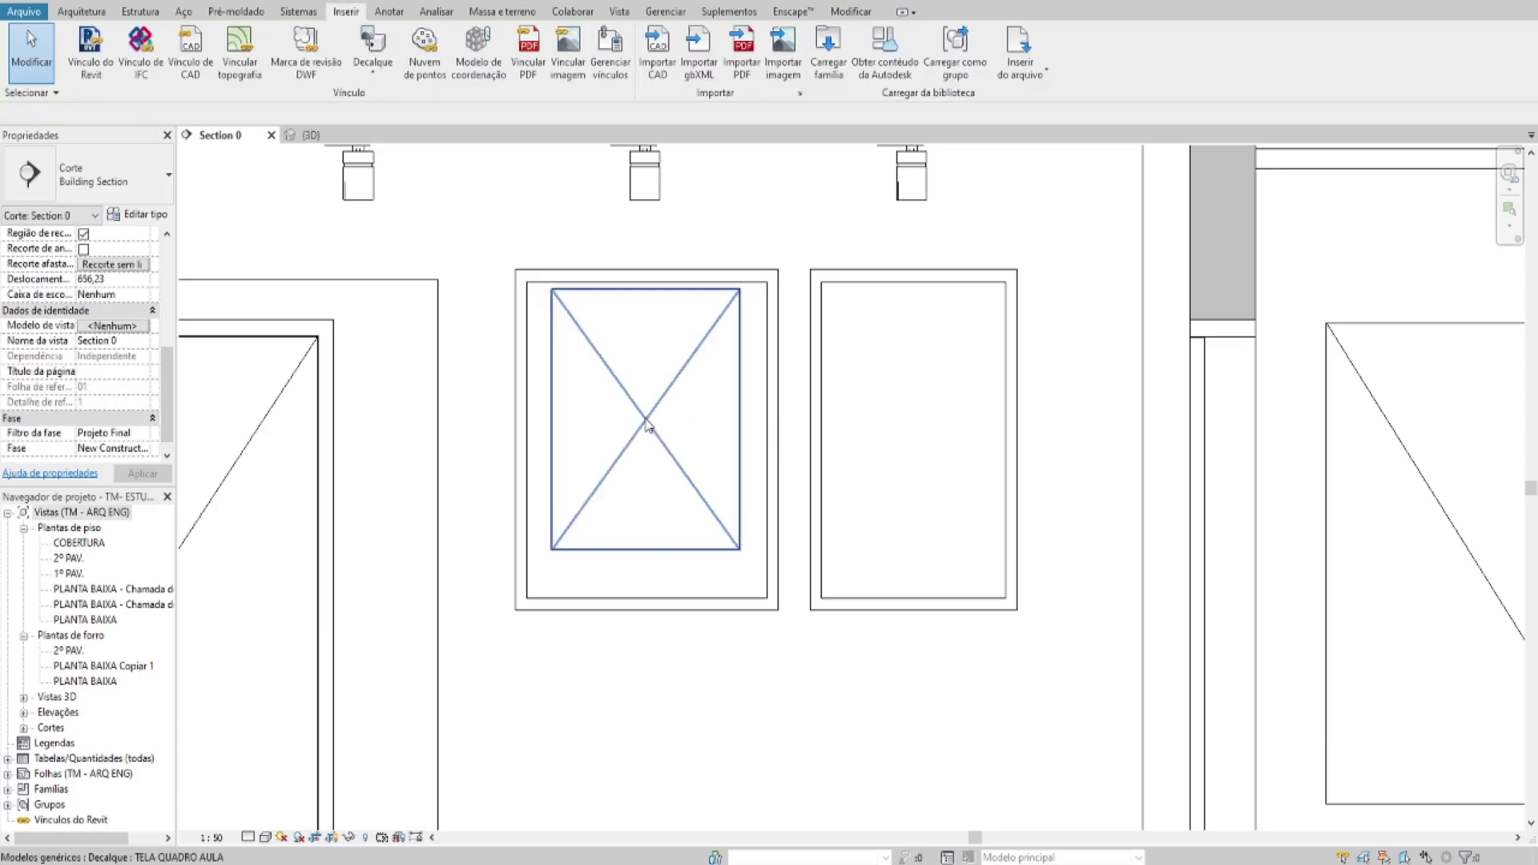
pyautogui.moveTo(645, 429); pyautogui.dragTo(650, 437)
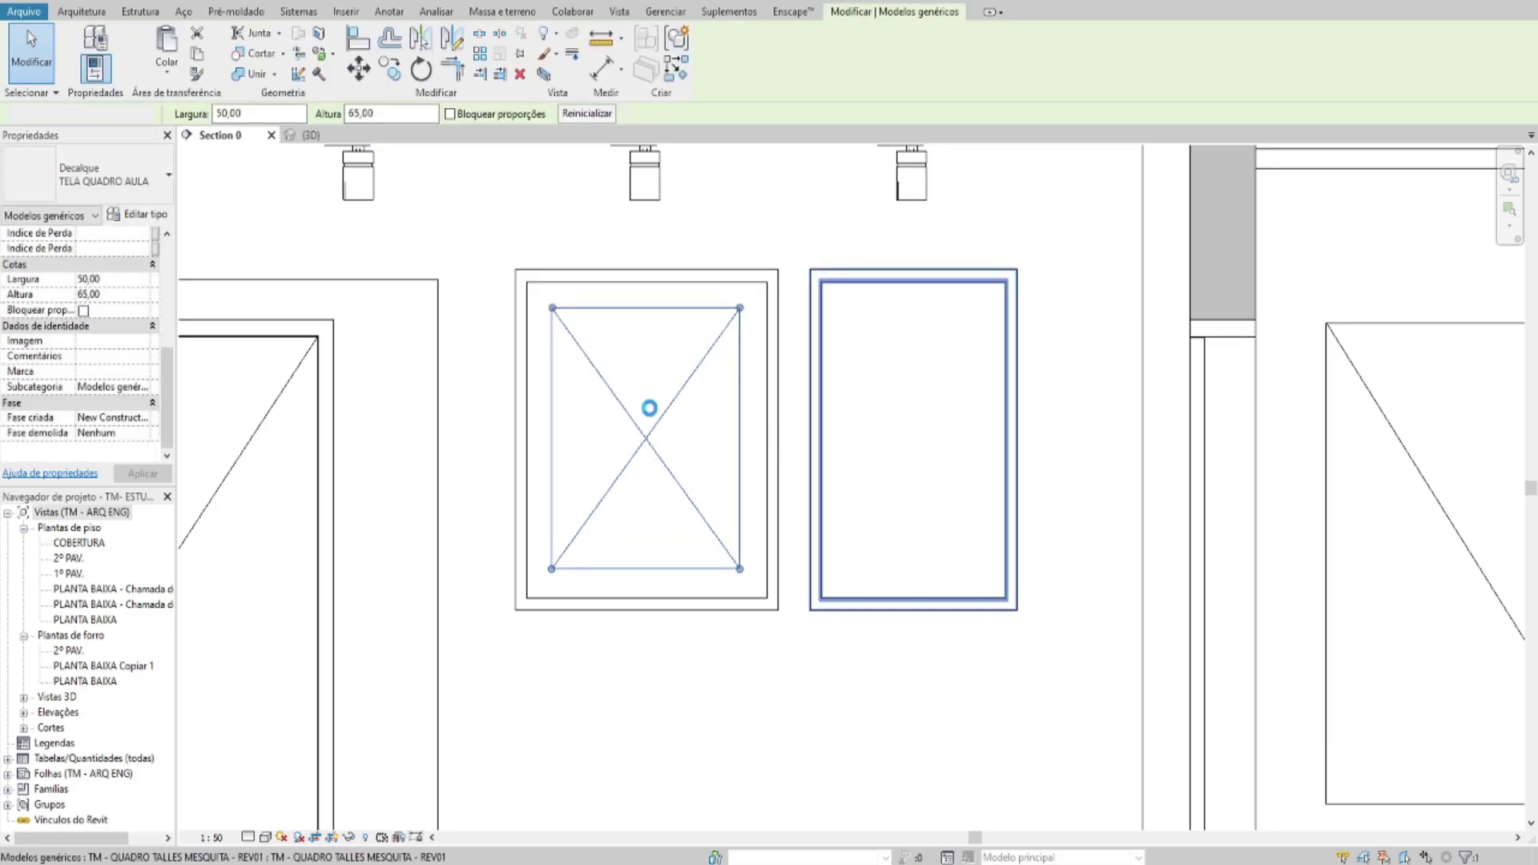
pyautogui.click(640, 409)
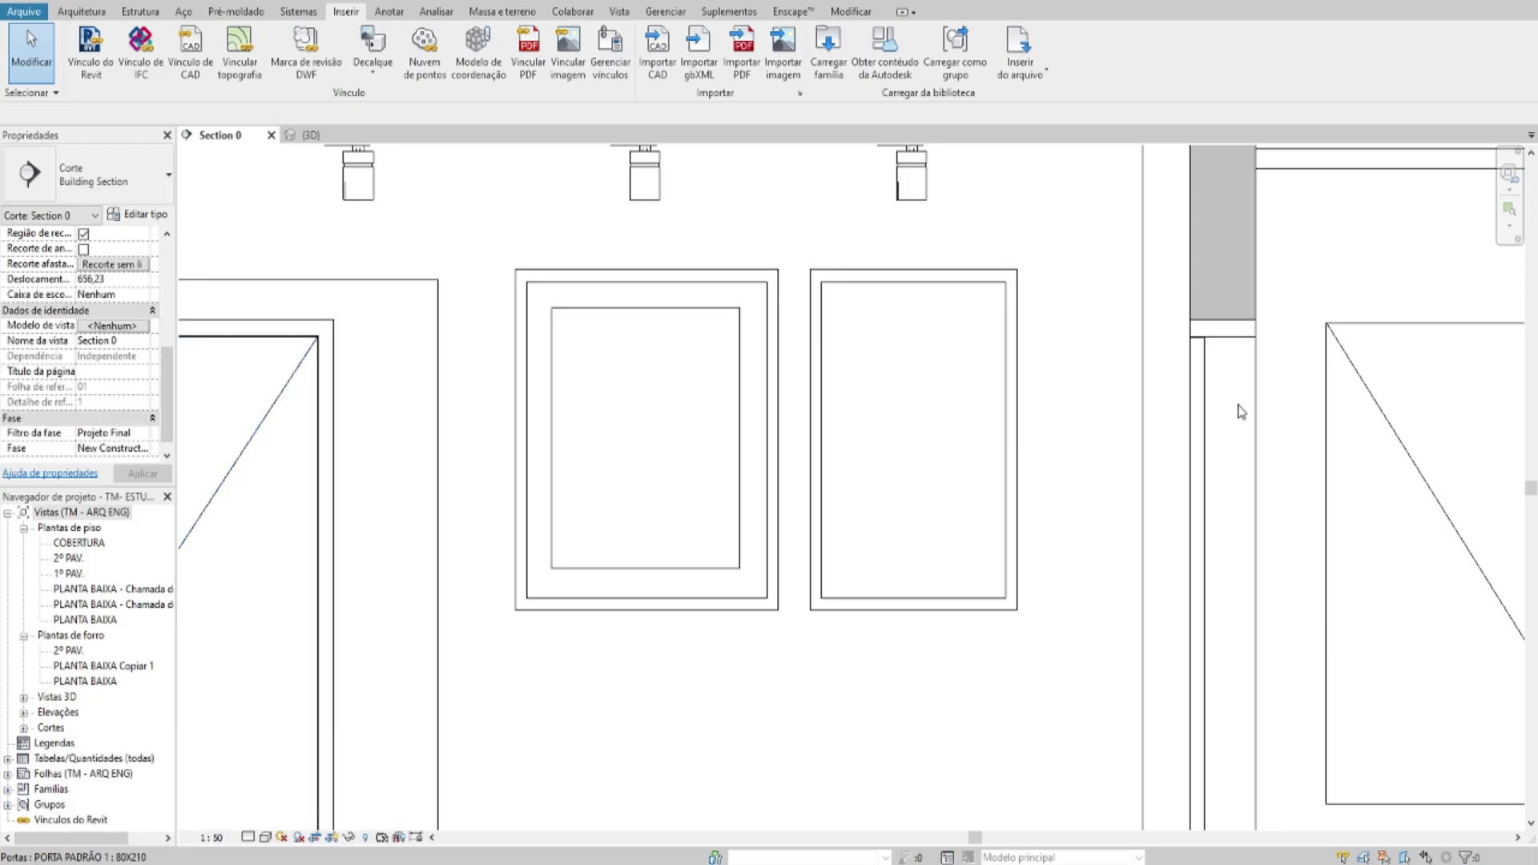
# - Walk the Enscape camera toward the hallway wall to inspect the framed 'O ESSENCIAL' poster and ceiling light
pyautogui.hotkey('alt', 'Tab')
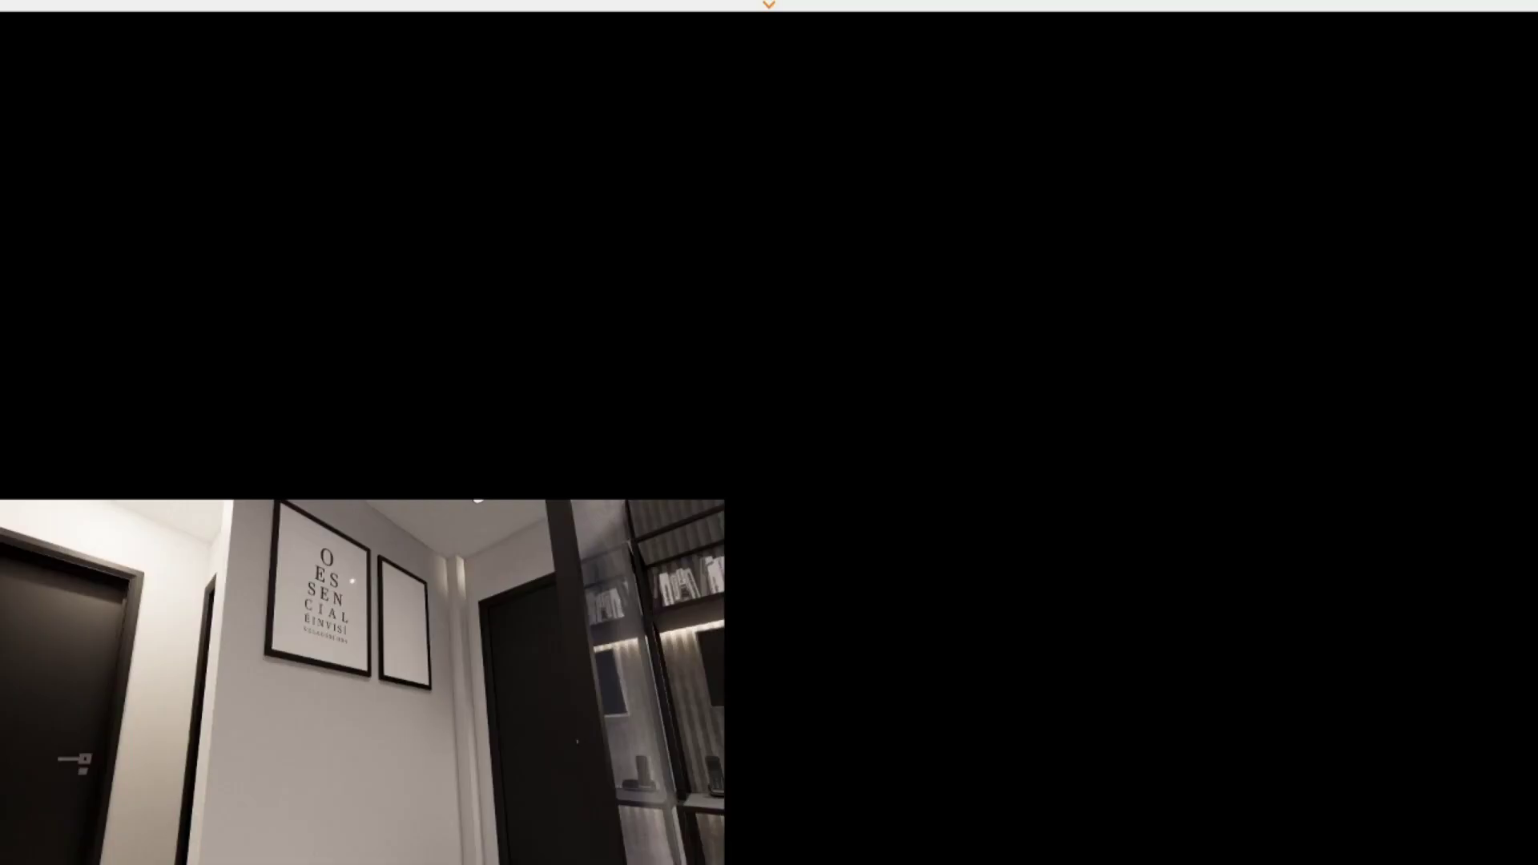
pyautogui.press('w')
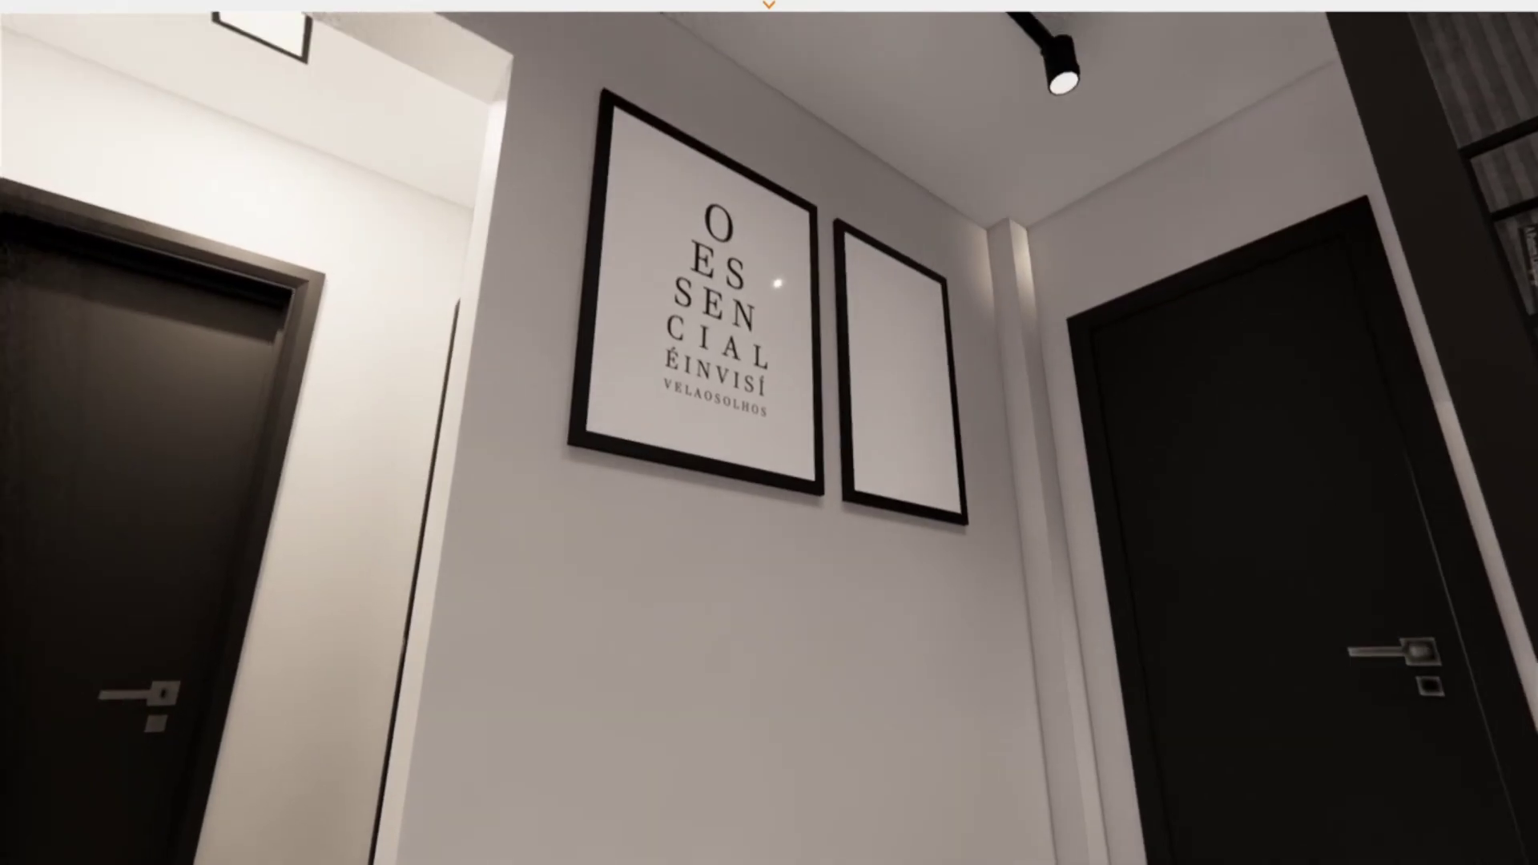
pyautogui.press('s')
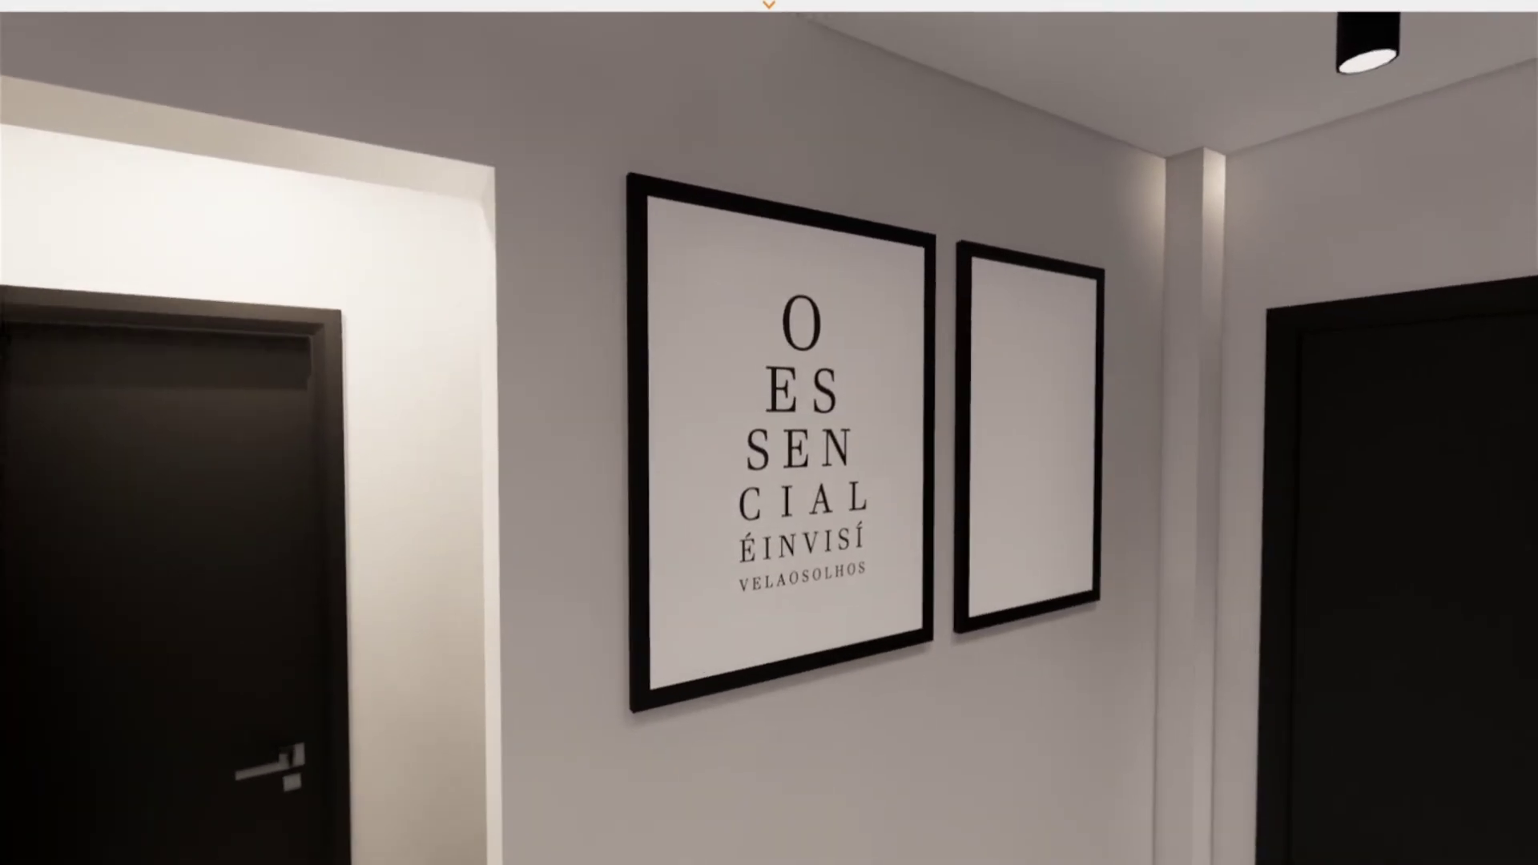
pyautogui.moveTo(769, 432); pyautogui.dragTo(761, 323)
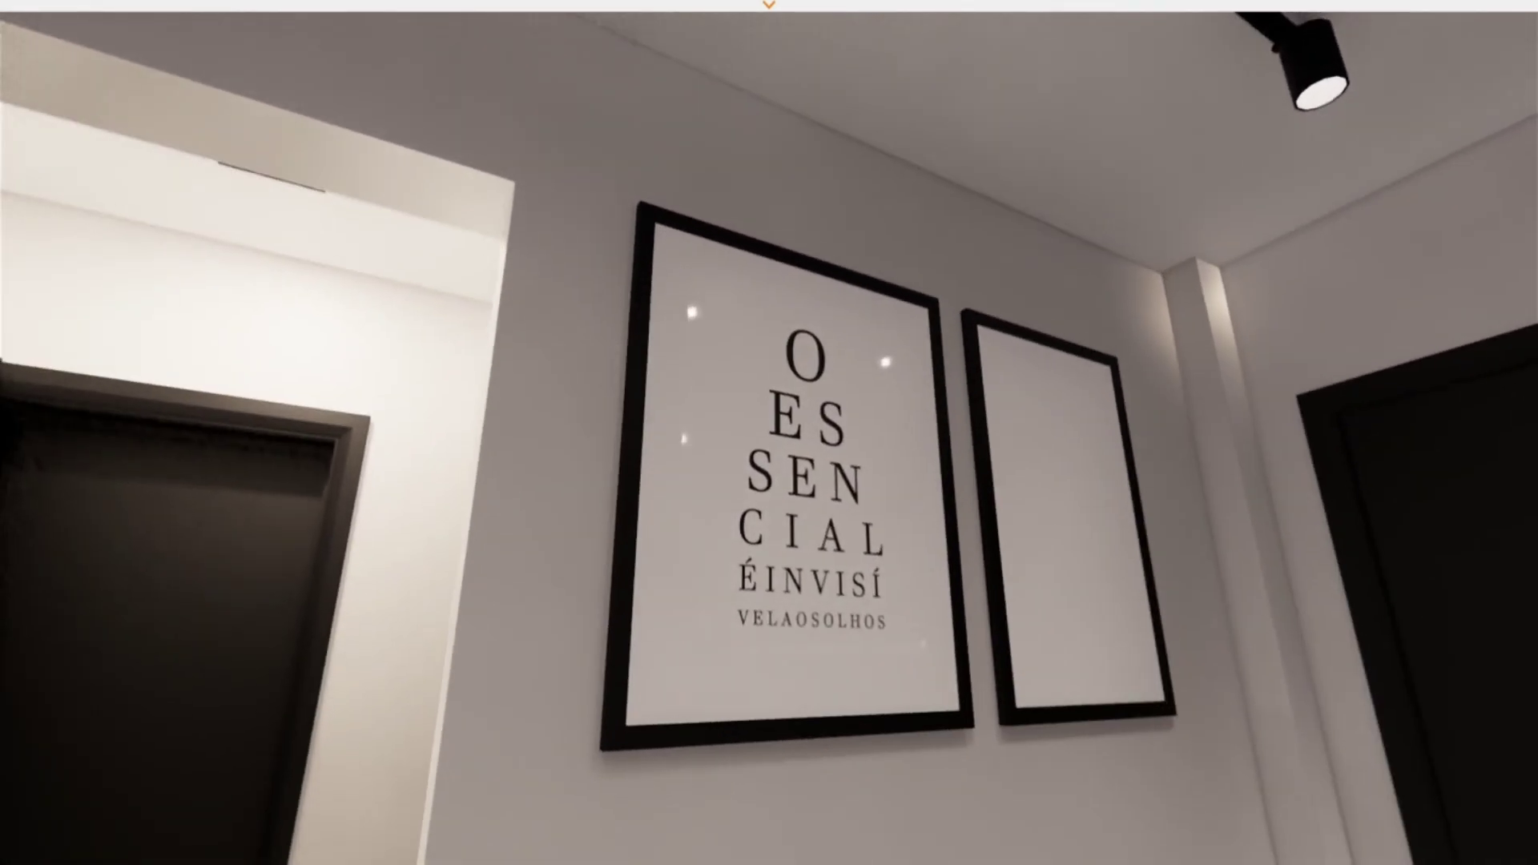
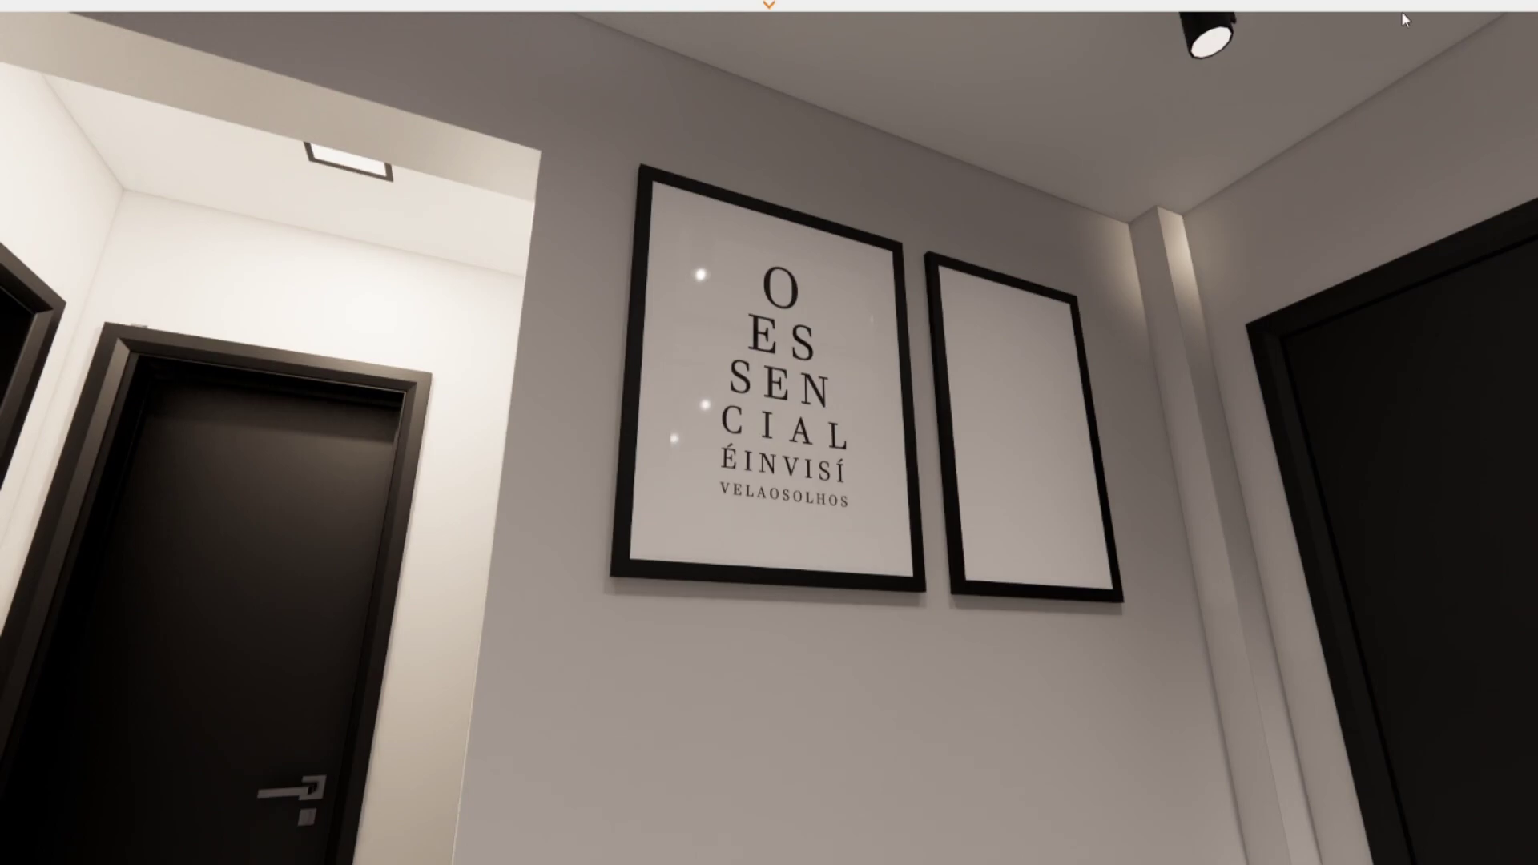
# - Pause Enscape's live updates and return to the Section 0 view
pyautogui.hotkey('alt', 'Tab')
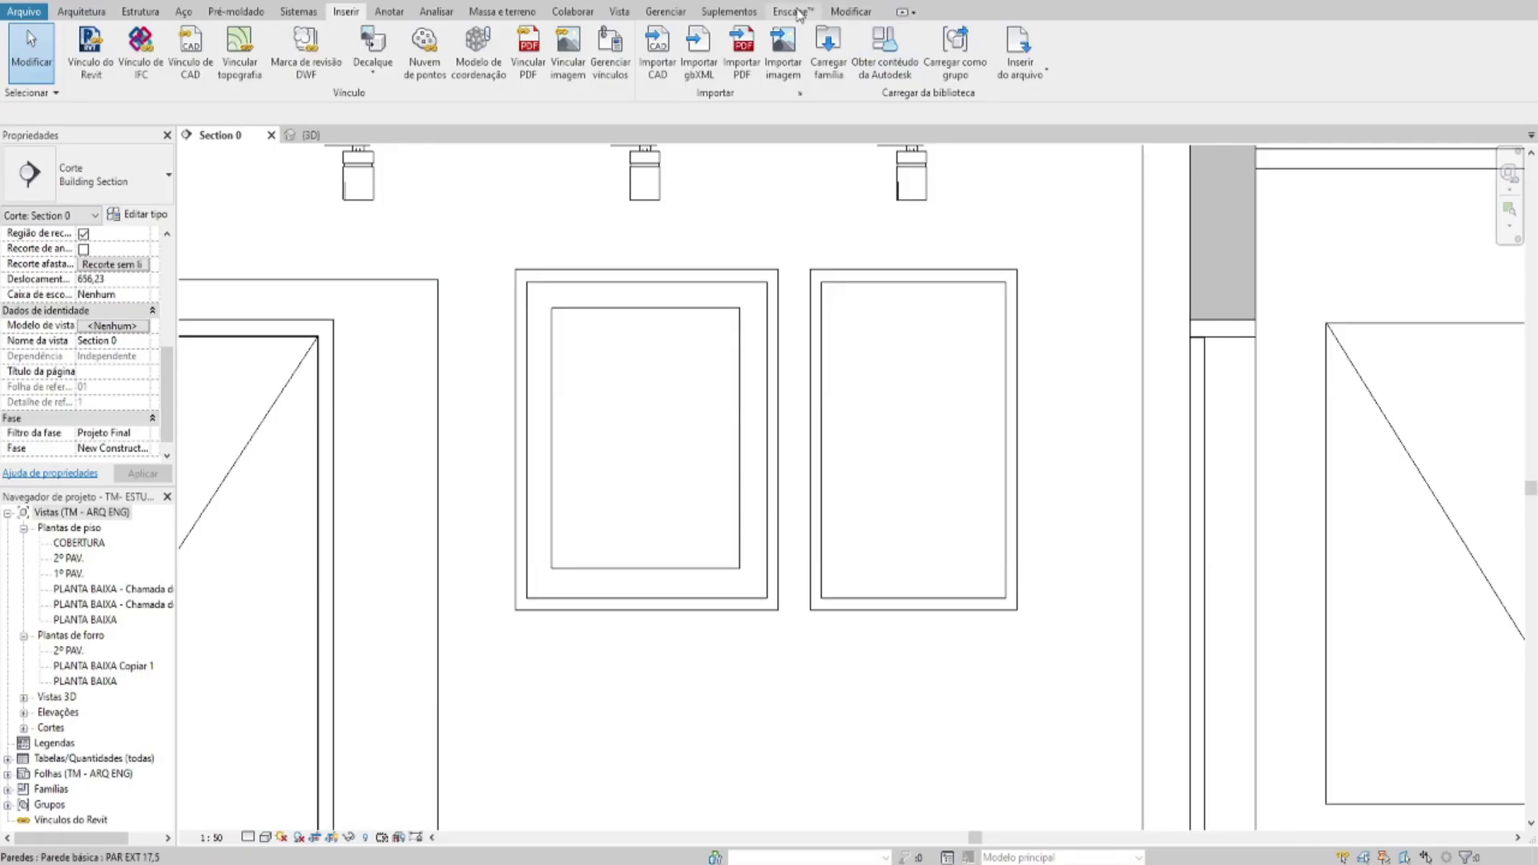
pyautogui.click(33, 52)
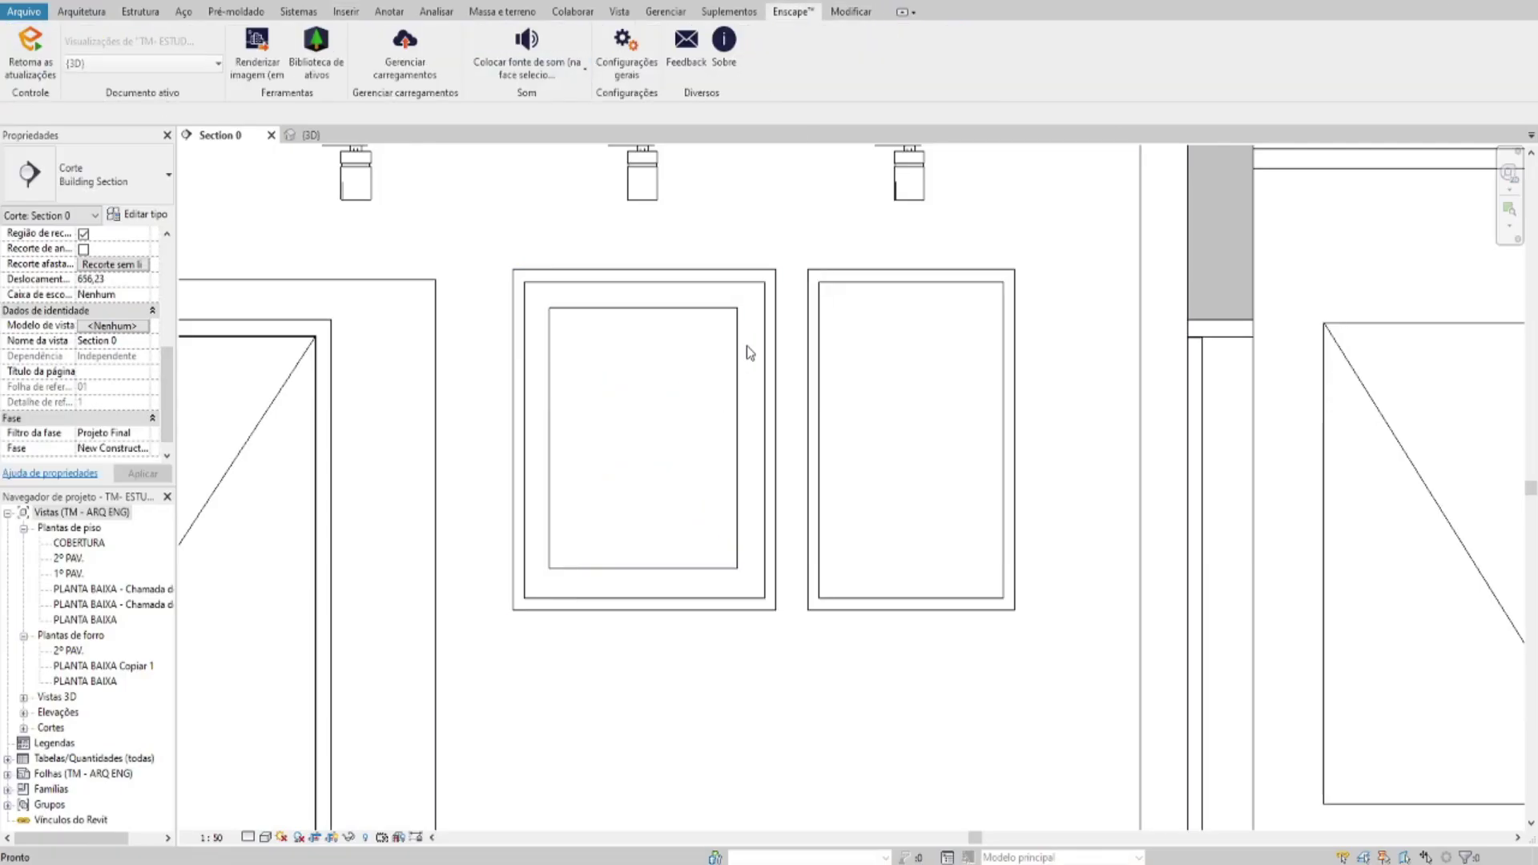
pyautogui.moveTo(872, 416); pyautogui.dragTo(845, 419, button='middle')
# - Move the right picture frame down below the top pair and enlarge it slightly
pyautogui.click(885, 342)
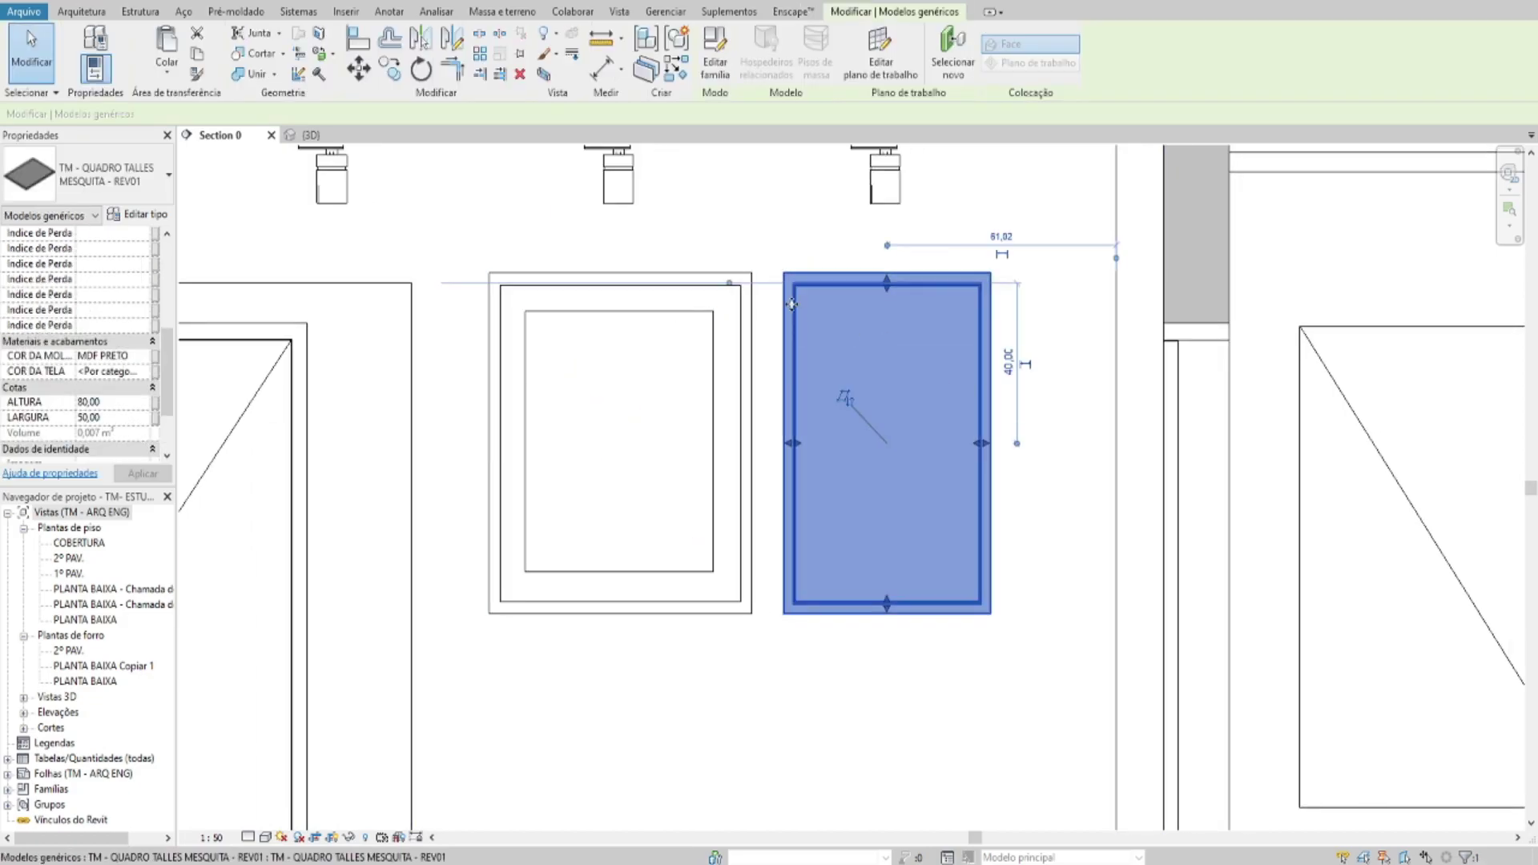
pyautogui.scroll(-1, 798, 324)
pyautogui.scroll(-1, 798, 324)
pyautogui.scroll(-1, 799, 324)
pyautogui.moveTo(792, 279); pyautogui.dragTo(652, 483)
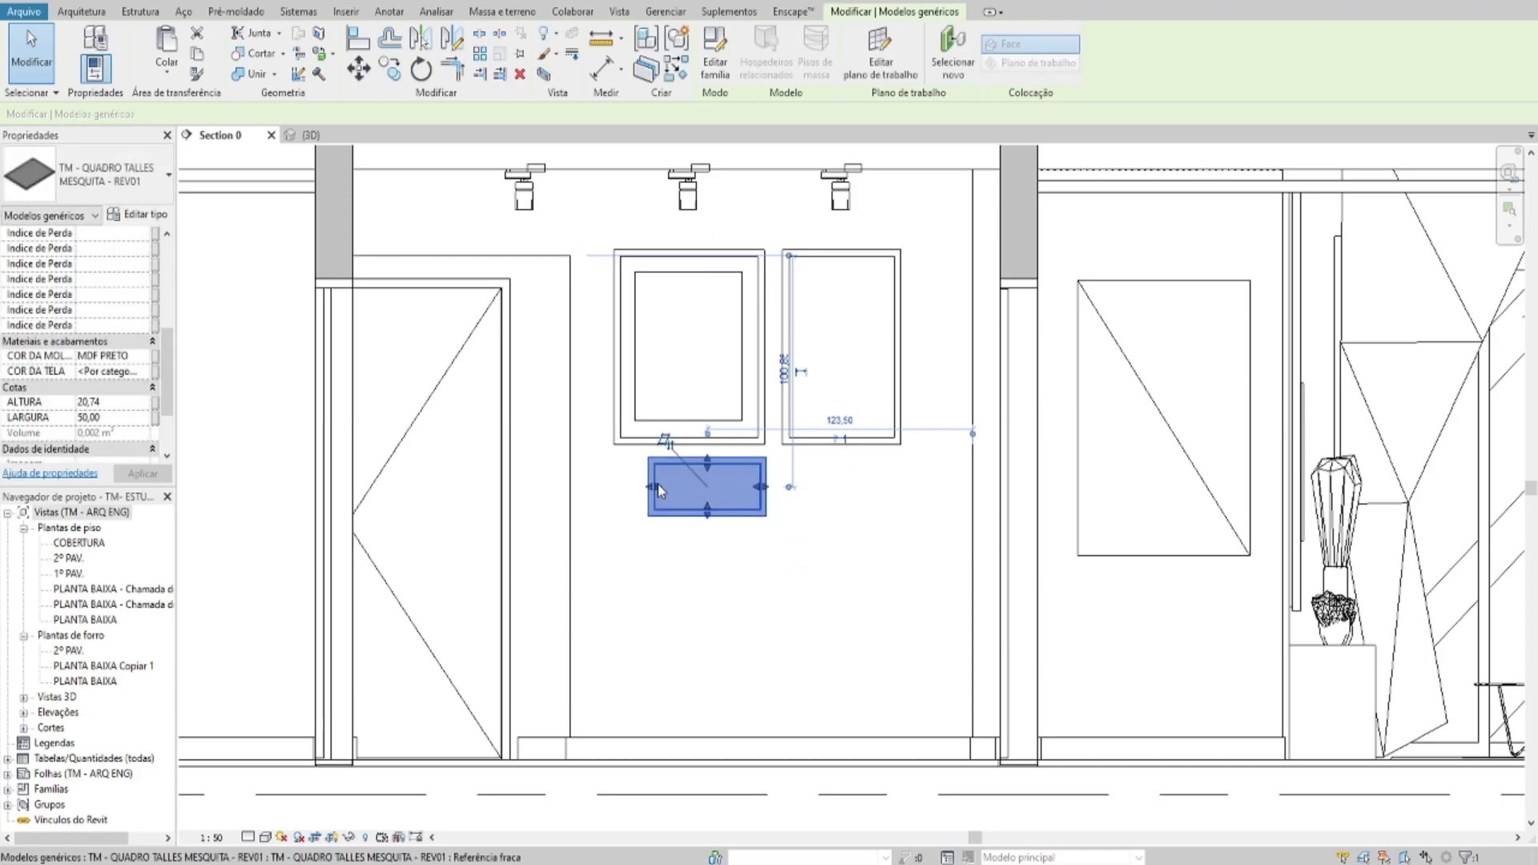
pyautogui.keyDown('ctrl'); pyautogui.moveTo(737, 462); pyautogui.dragTo(847, 462); pyautogui.keyUp('ctrl')
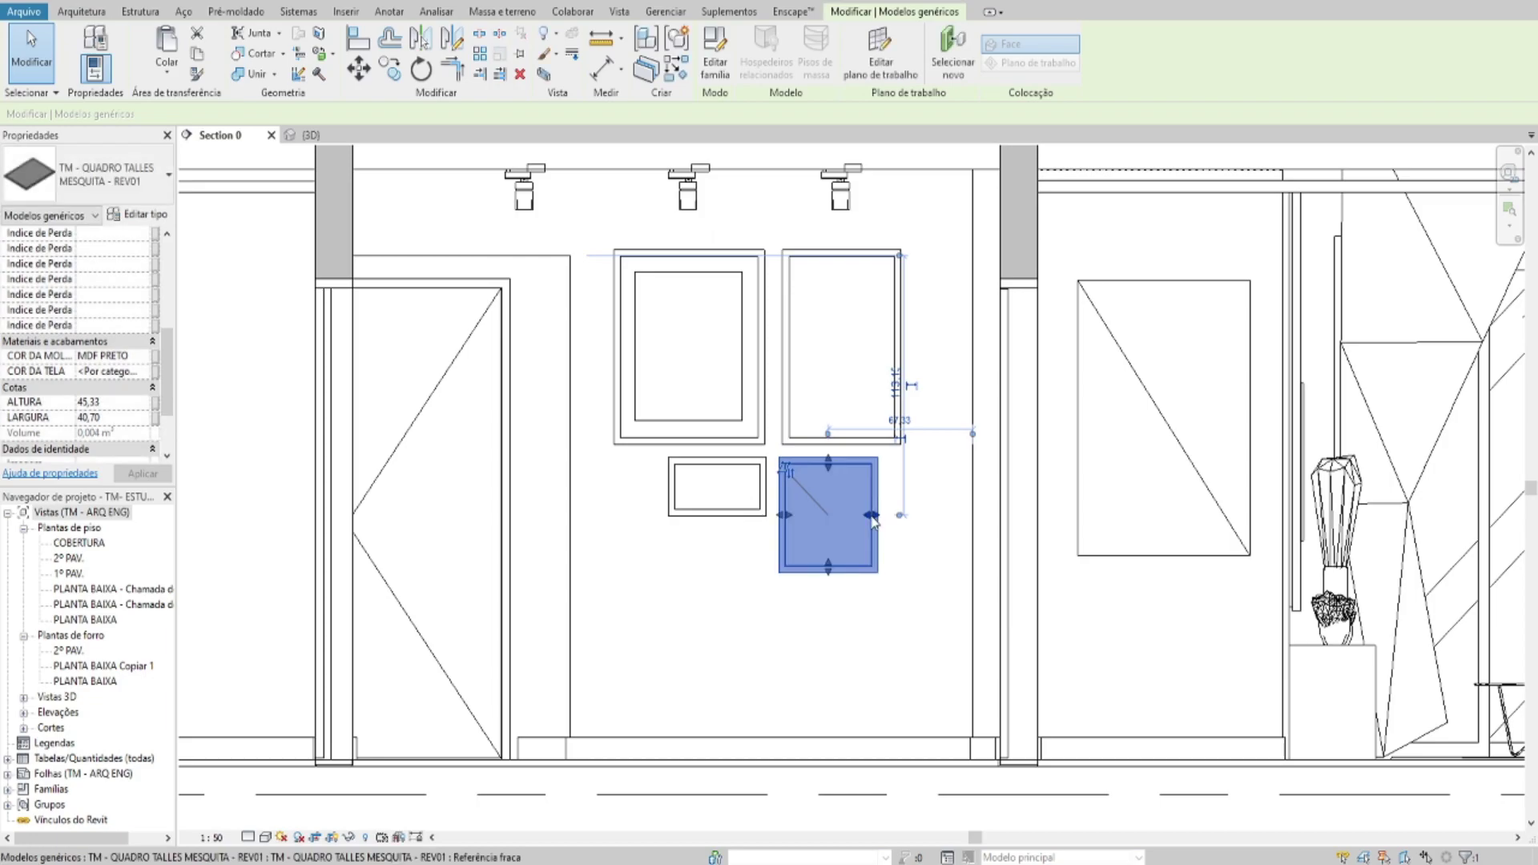
pyautogui.moveTo(881, 511); pyautogui.dragTo(899, 503)
pyautogui.click(742, 546)
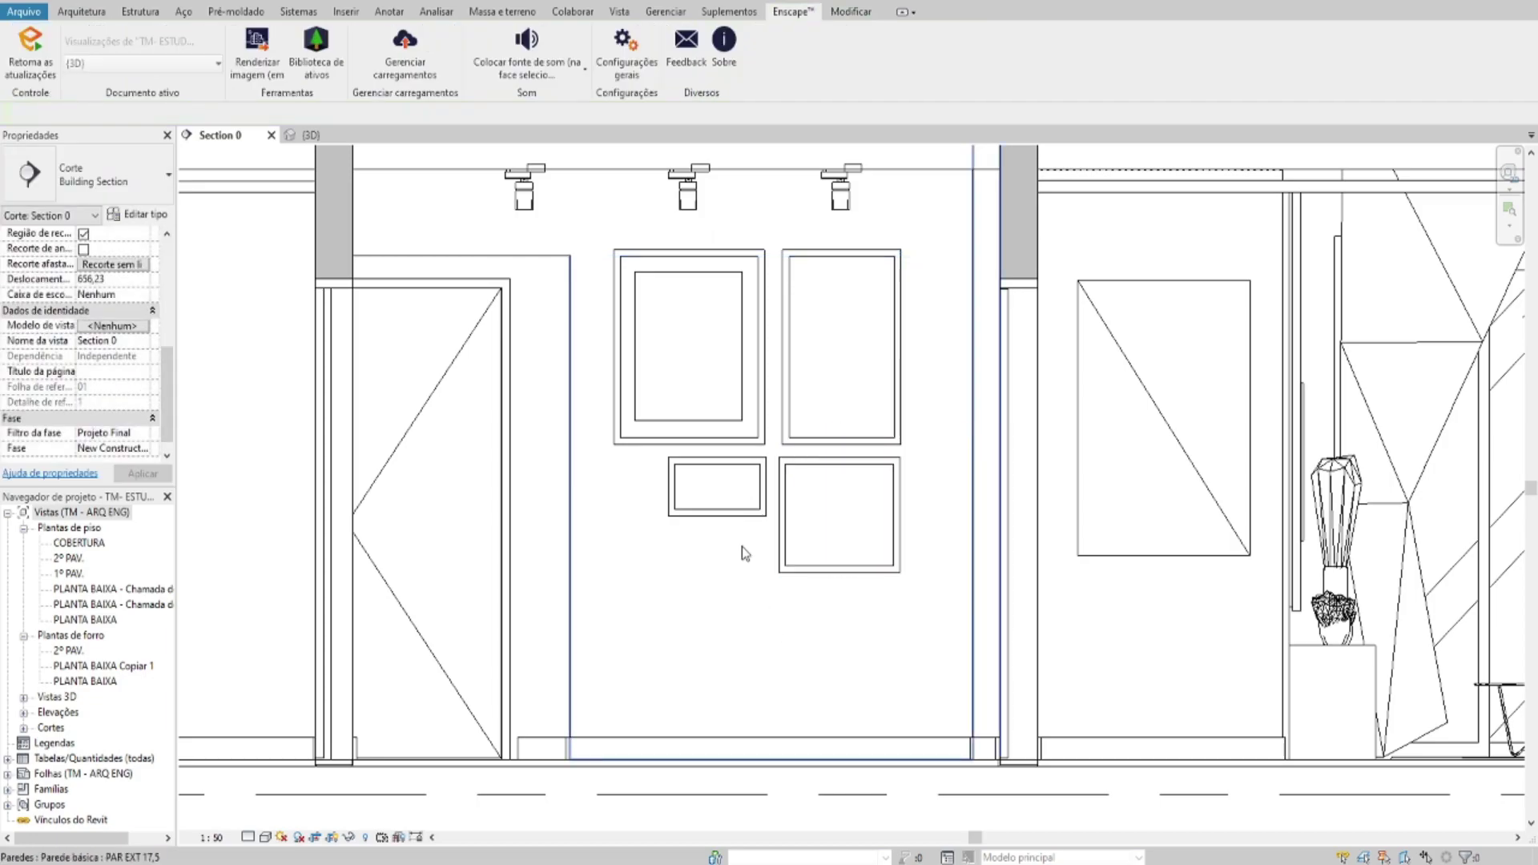
pyautogui.scroll(2, 742, 546)
# - Delete the two lower frames, the right frame and the decal, then shift the remaining frame right
pyautogui.click(789, 507)
pyautogui.press('Delete')
pyautogui.click(741, 482)
pyautogui.press('Delete')
pyautogui.moveTo(741, 482); pyautogui.dragTo(737, 600, button='middle')
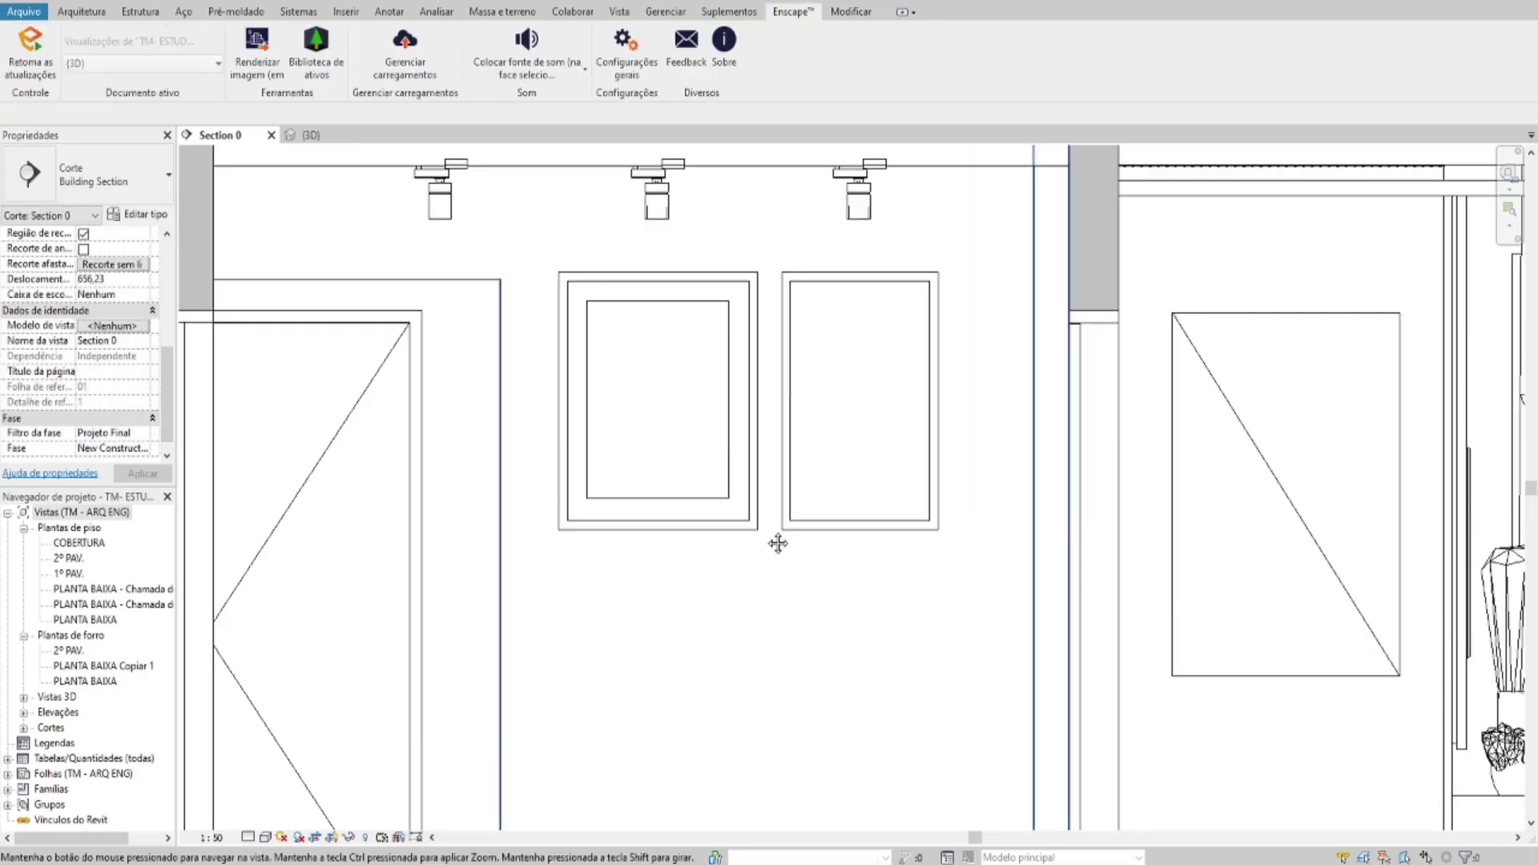
pyautogui.click(809, 405)
pyautogui.press('Delete')
pyautogui.click(735, 369)
pyautogui.press('Delete')
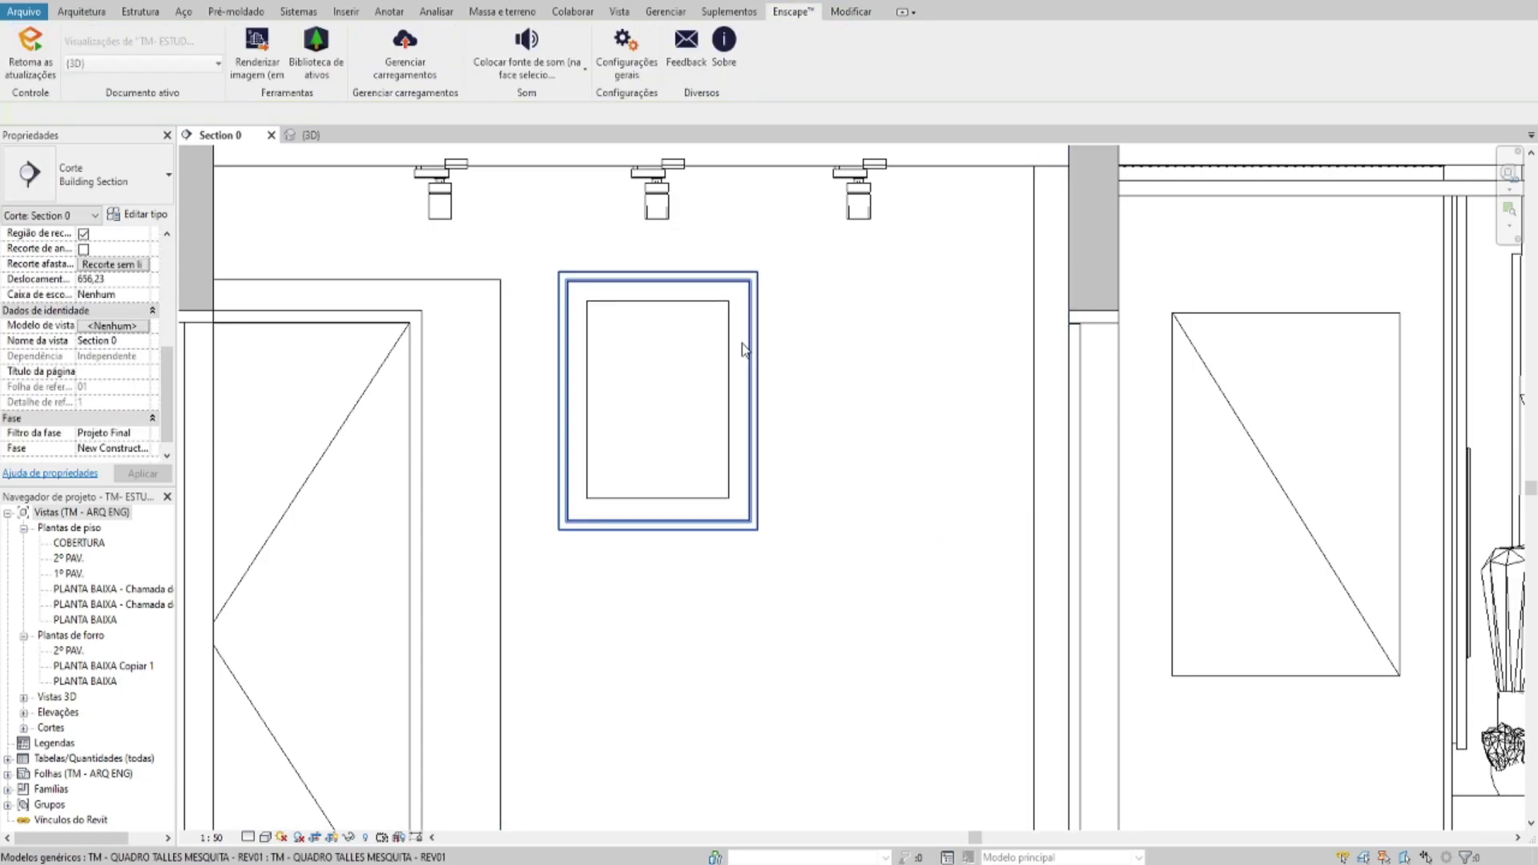
pyautogui.moveTo(752, 323); pyautogui.dragTo(855, 345)
pyautogui.press('Escape')
pyautogui.scroll(1, 717, 276)
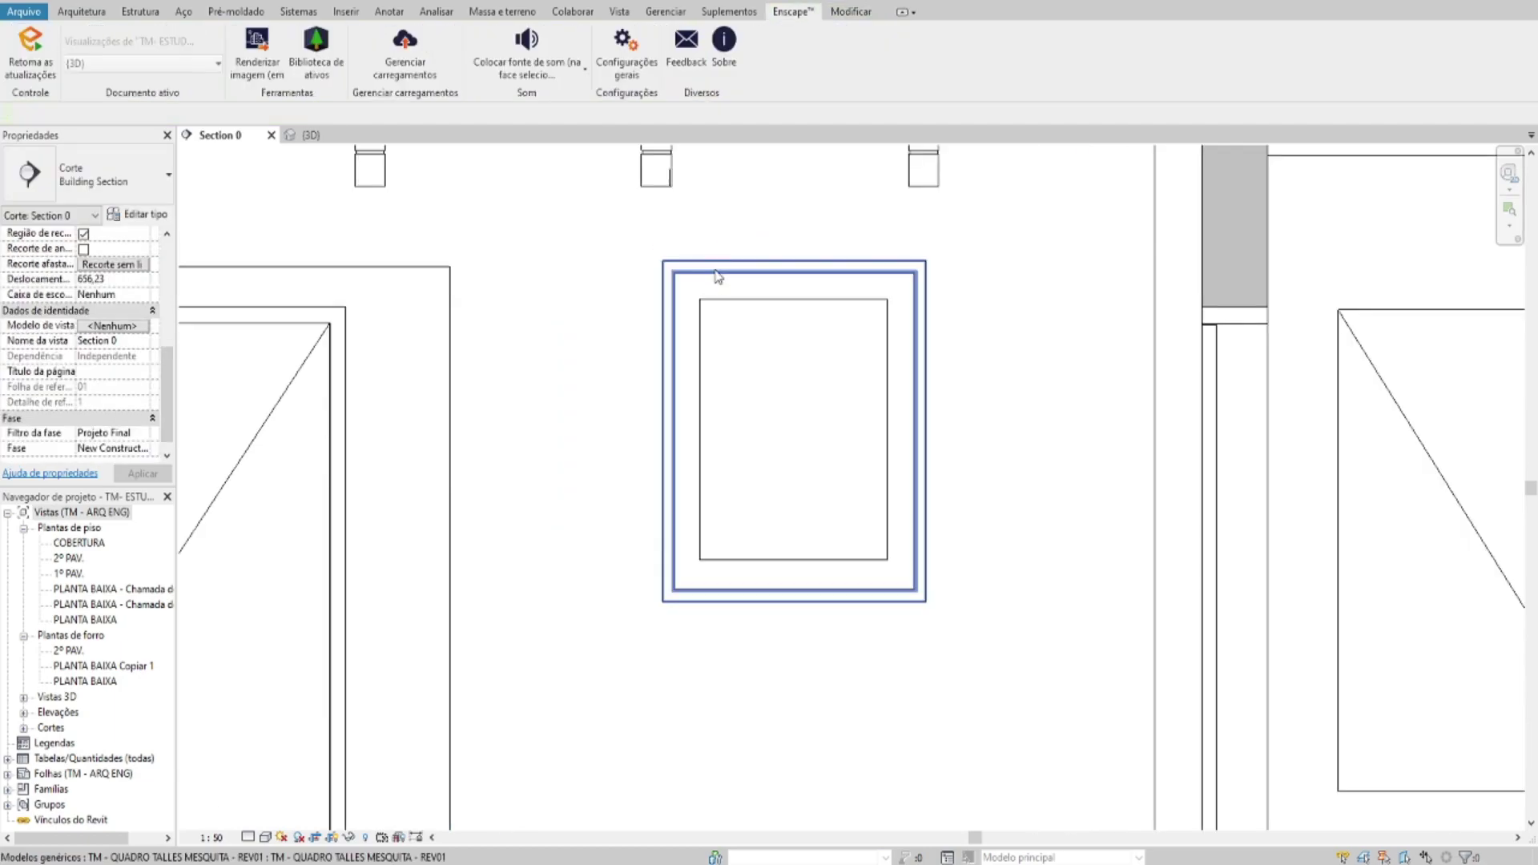
# - Open the picture-frame family in the Family Editor and show its Ref. Level plan with LARGURA and ALTURA at 60
pyautogui.doubleClick(703, 274)
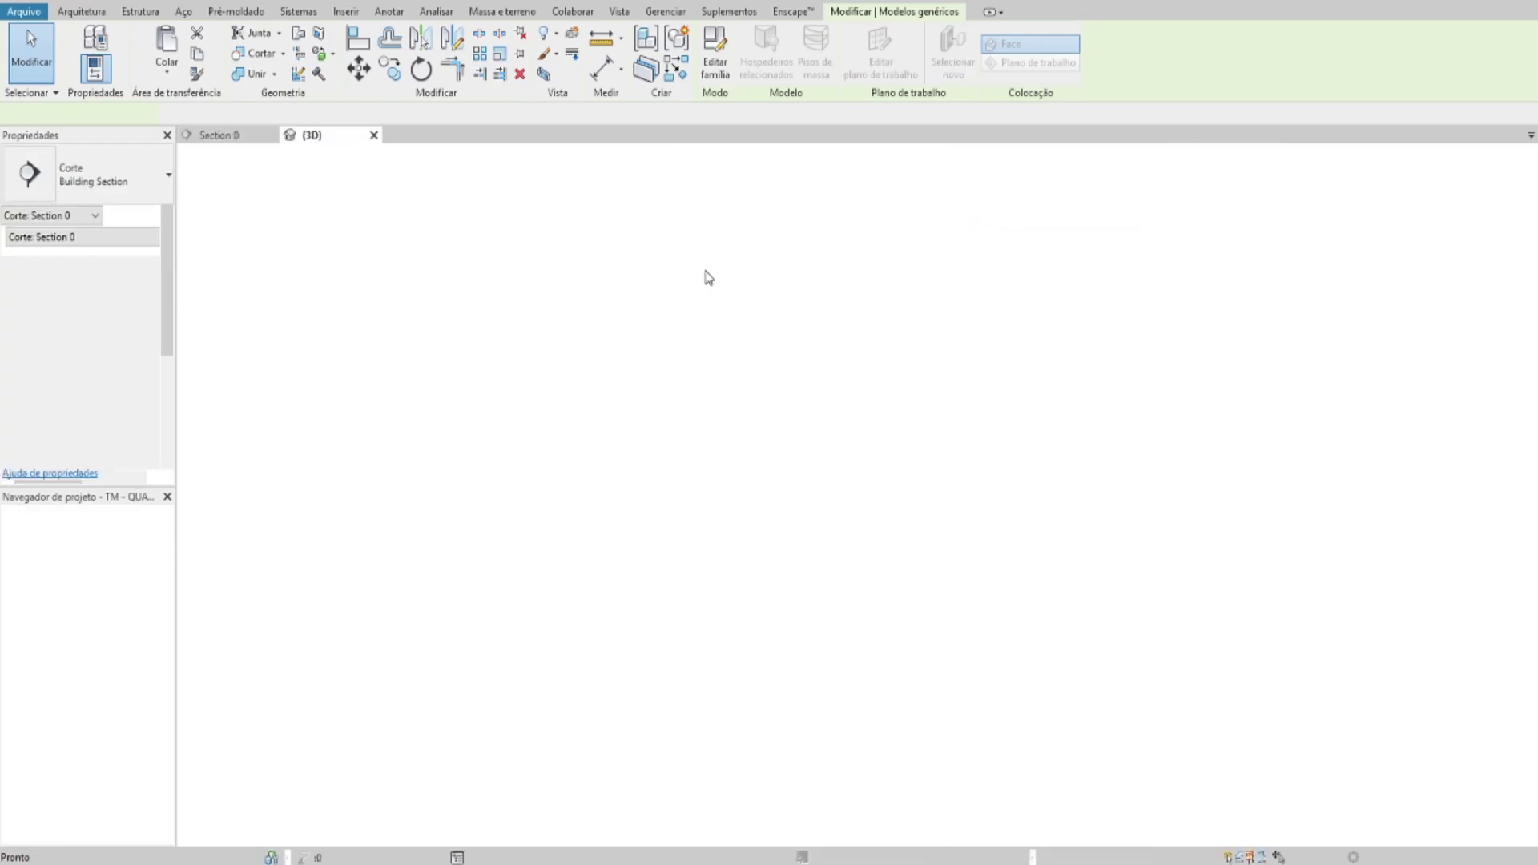
pyautogui.moveTo(567, 301)
pyautogui.keyDown('shift'); pyautogui.mouseDown(button='middle')
pyautogui.moveTo(384, 243)
pyautogui.moveTo(403, 258)
pyautogui.mouseUp(button='middle'); pyautogui.keyUp('shift')
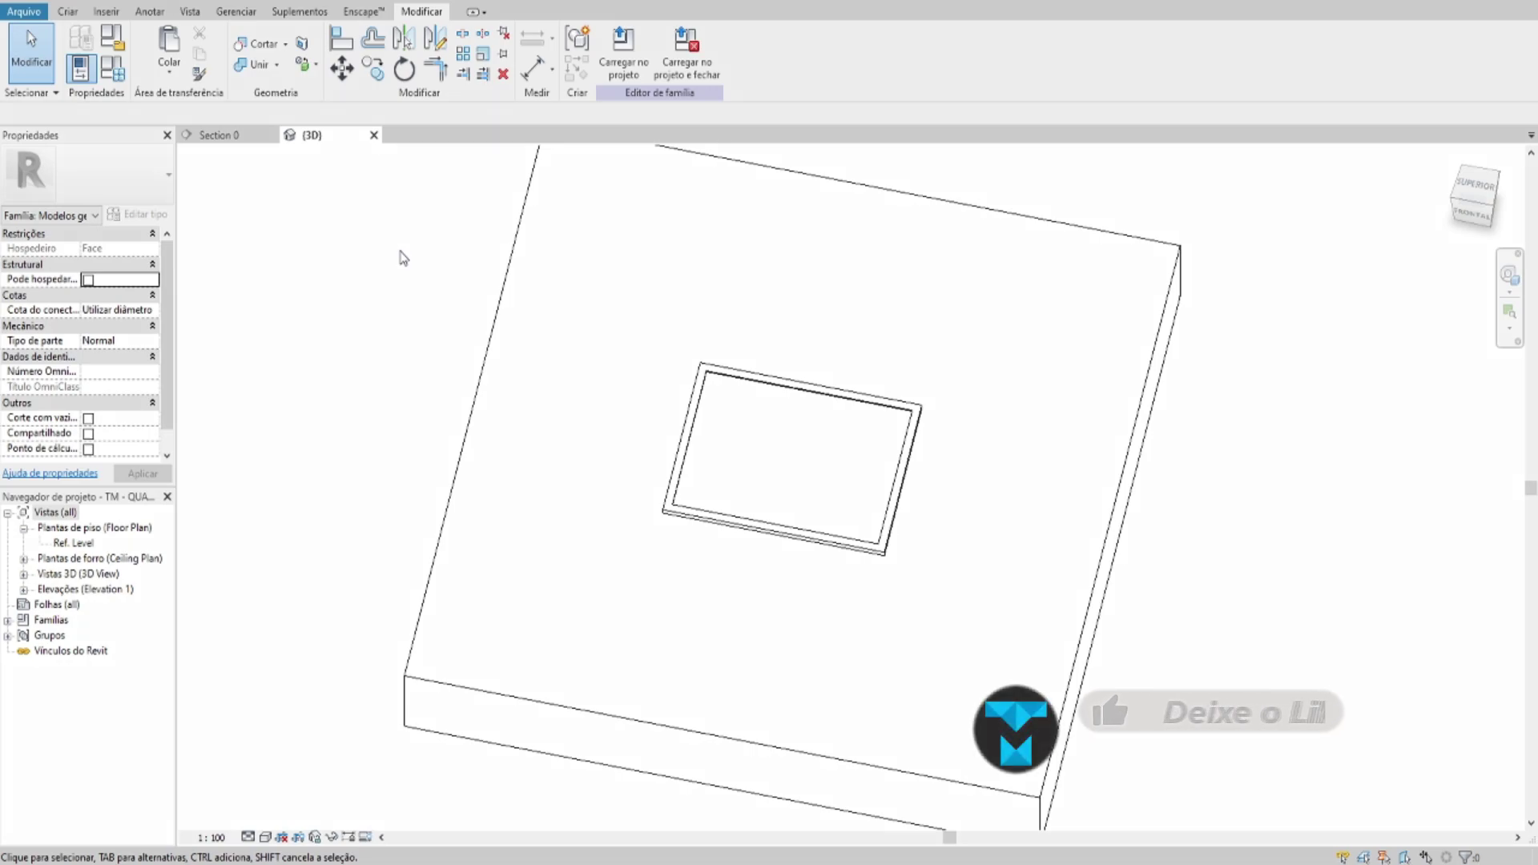
pyautogui.keyDown('shift'); pyautogui.moveTo(578, 284); pyautogui.dragTo(628, 338, button='middle'); pyautogui.keyUp('shift')
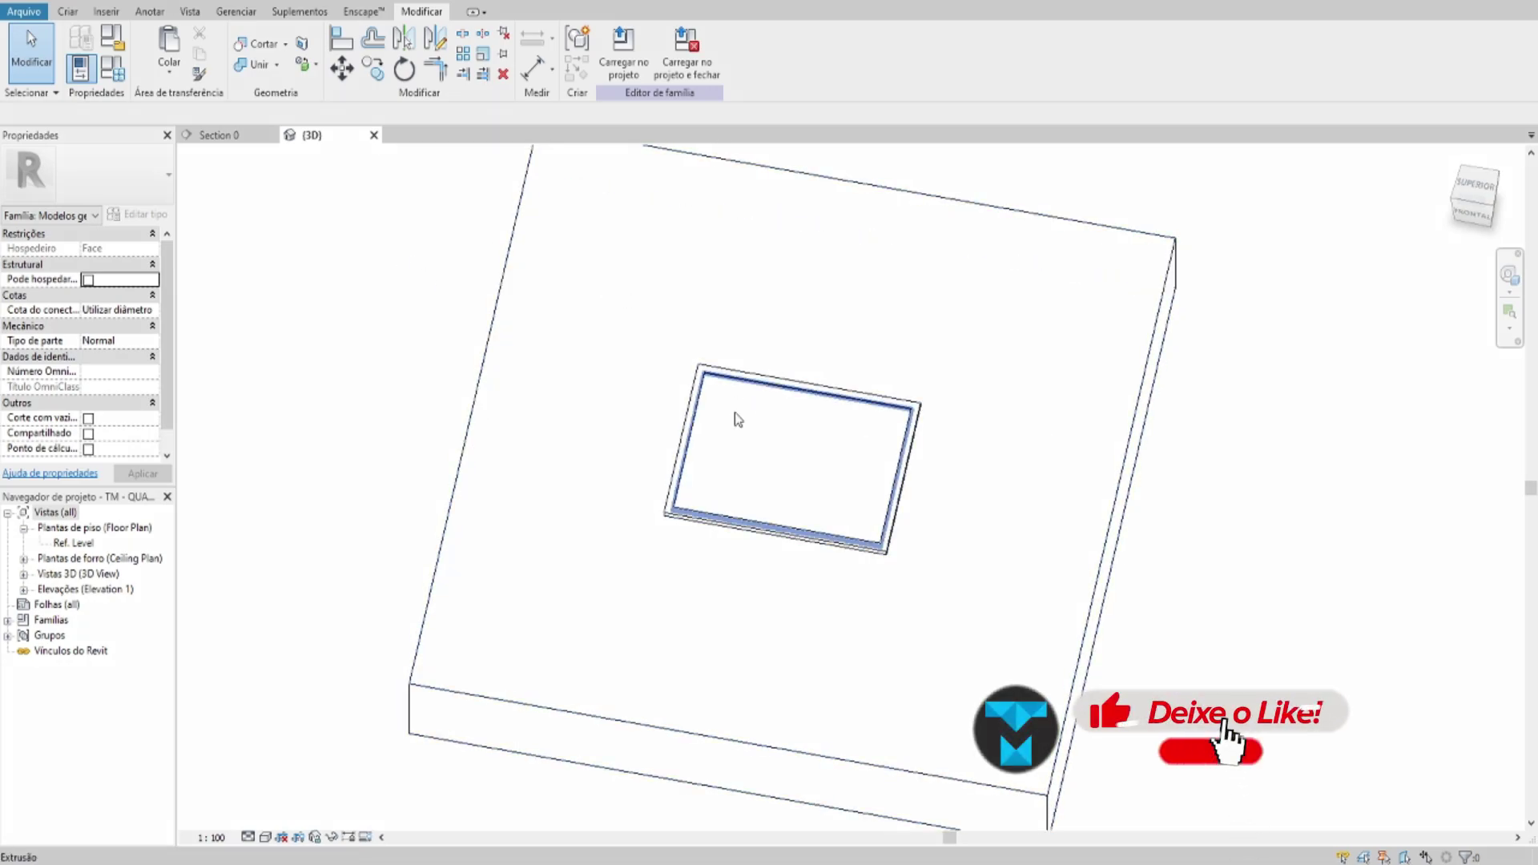
pyautogui.doubleClick(73, 542)
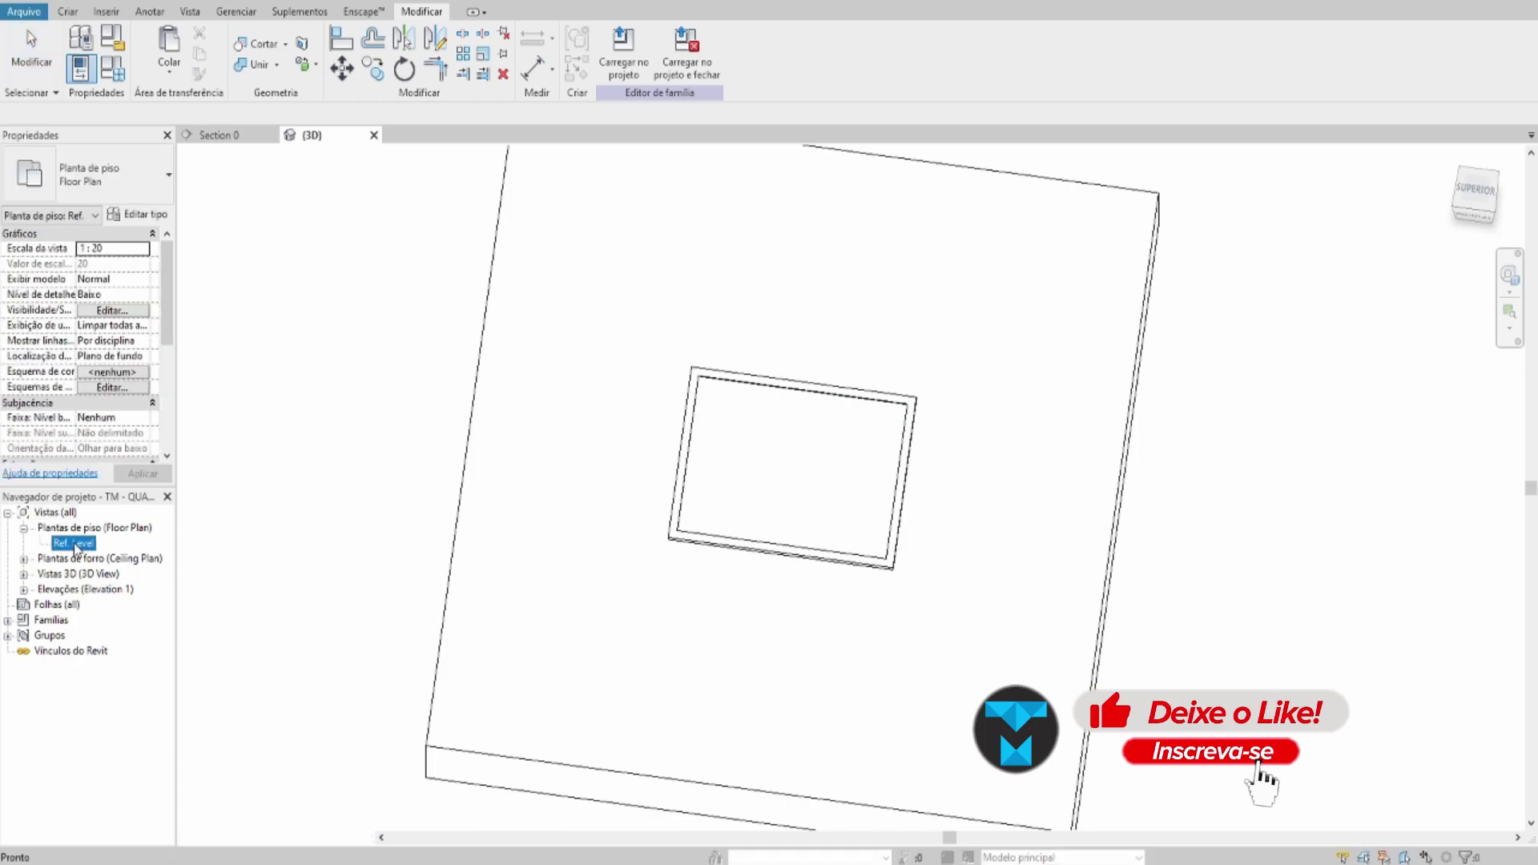
pyautogui.scroll(2, 871, 492)
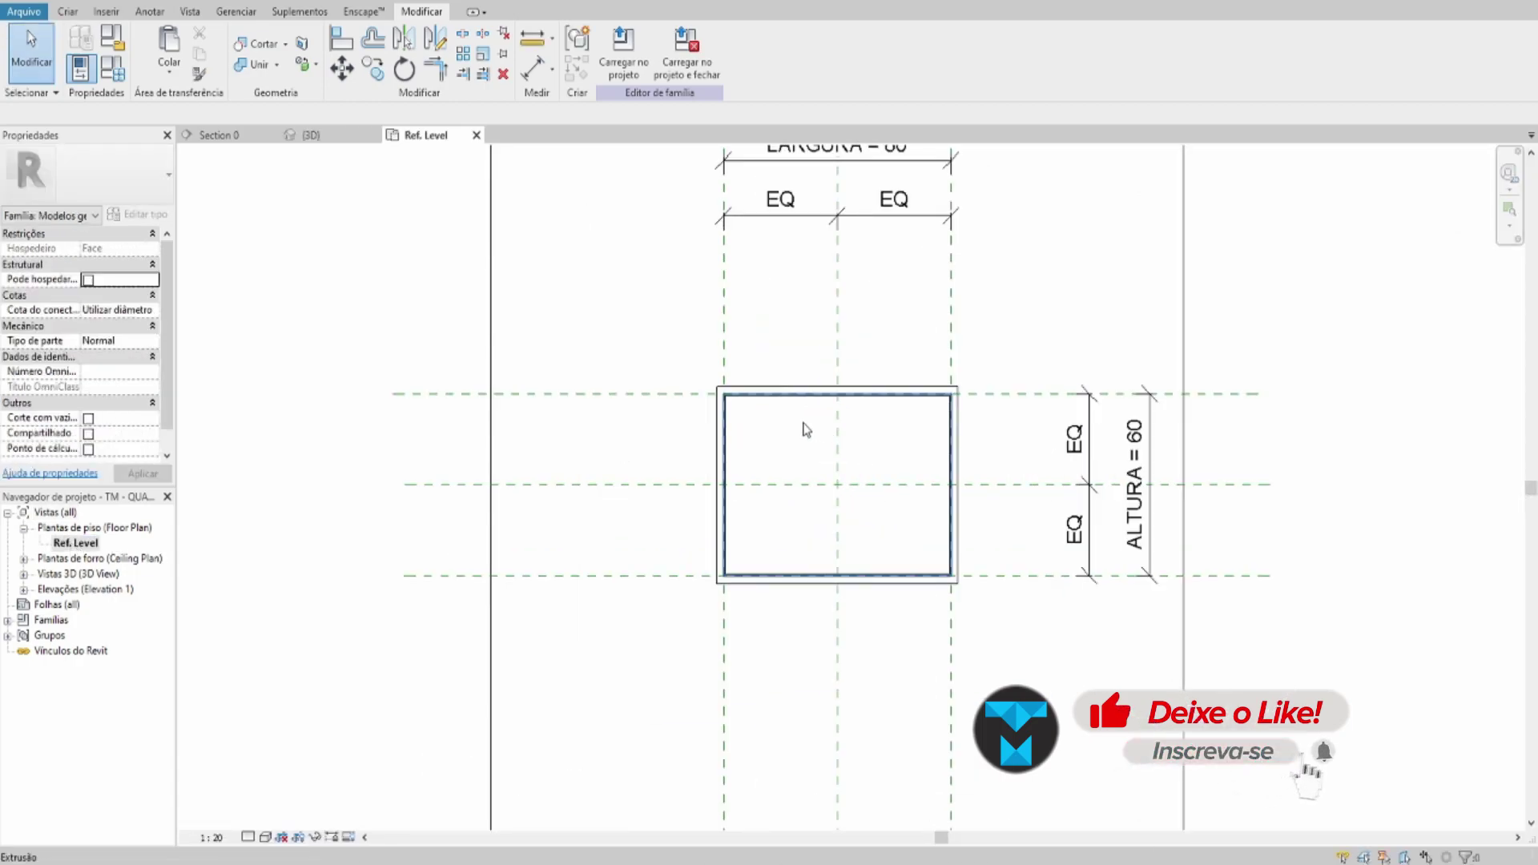
# - Raise the frame's top reference plane so ALTURA reads 112, then close the {3D} view
pyautogui.moveTo(806, 430); pyautogui.dragTo(759, 451, button='middle')
pyautogui.click(584, 422)
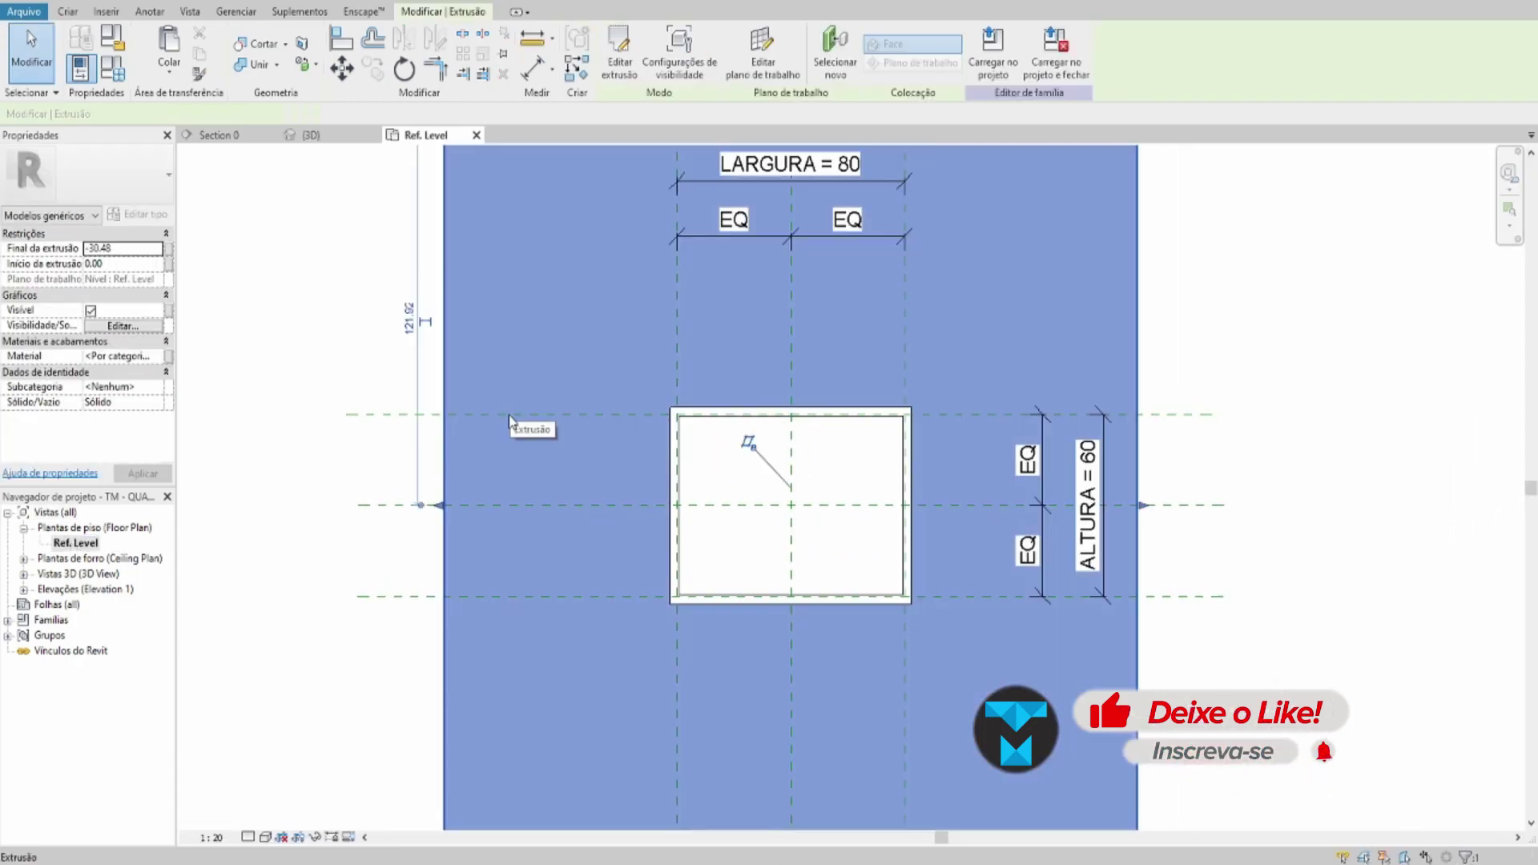
pyautogui.press('Escape')
pyautogui.click(412, 414)
pyautogui.moveTo(408, 365); pyautogui.dragTo(415, 341)
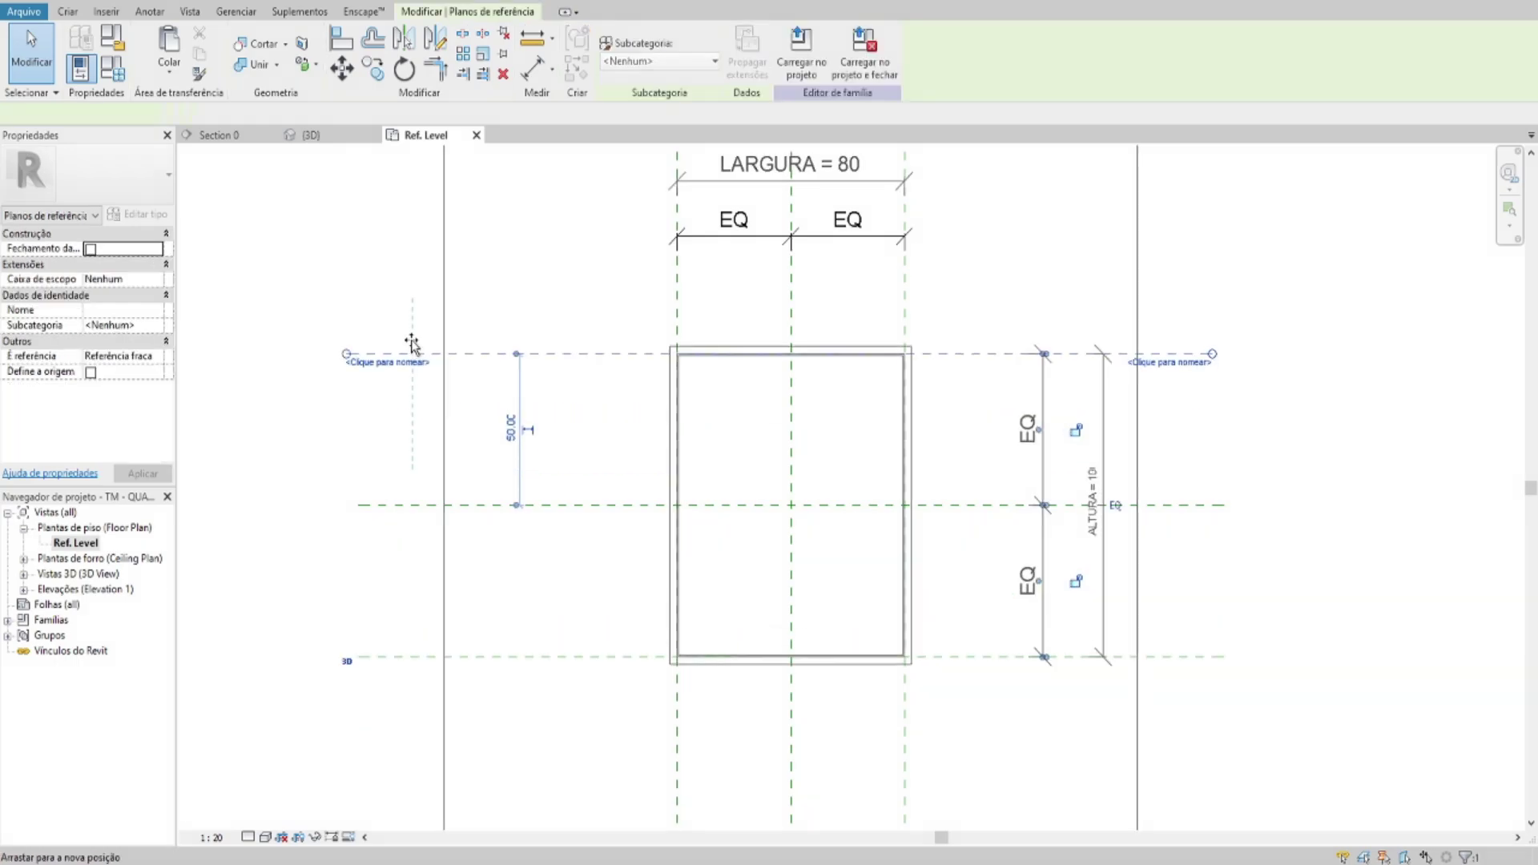
pyautogui.press('Escape')
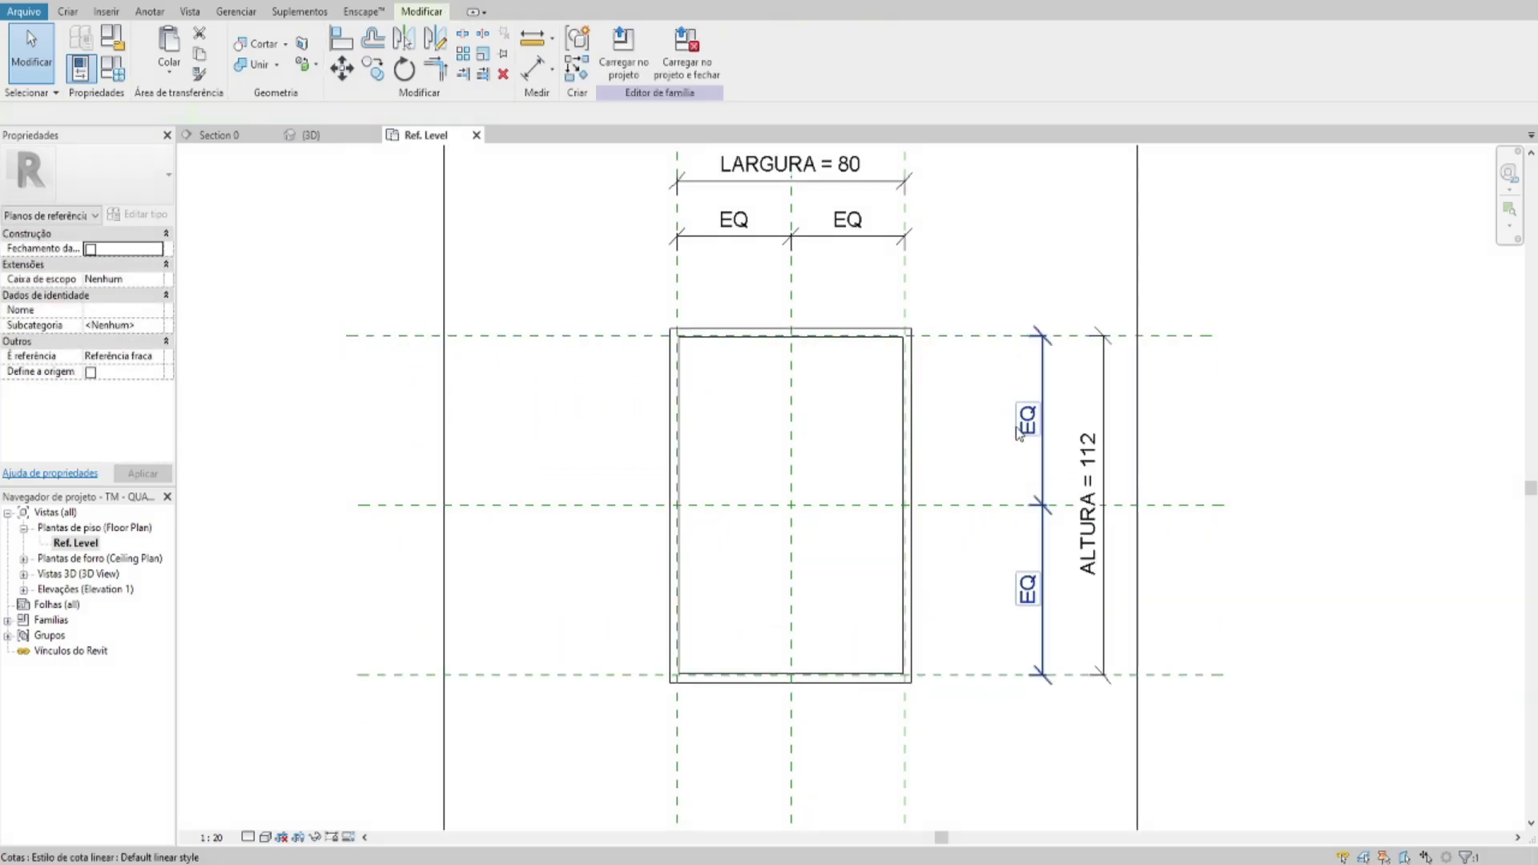
pyautogui.scroll(1, 817, 422)
pyautogui.click(700, 354)
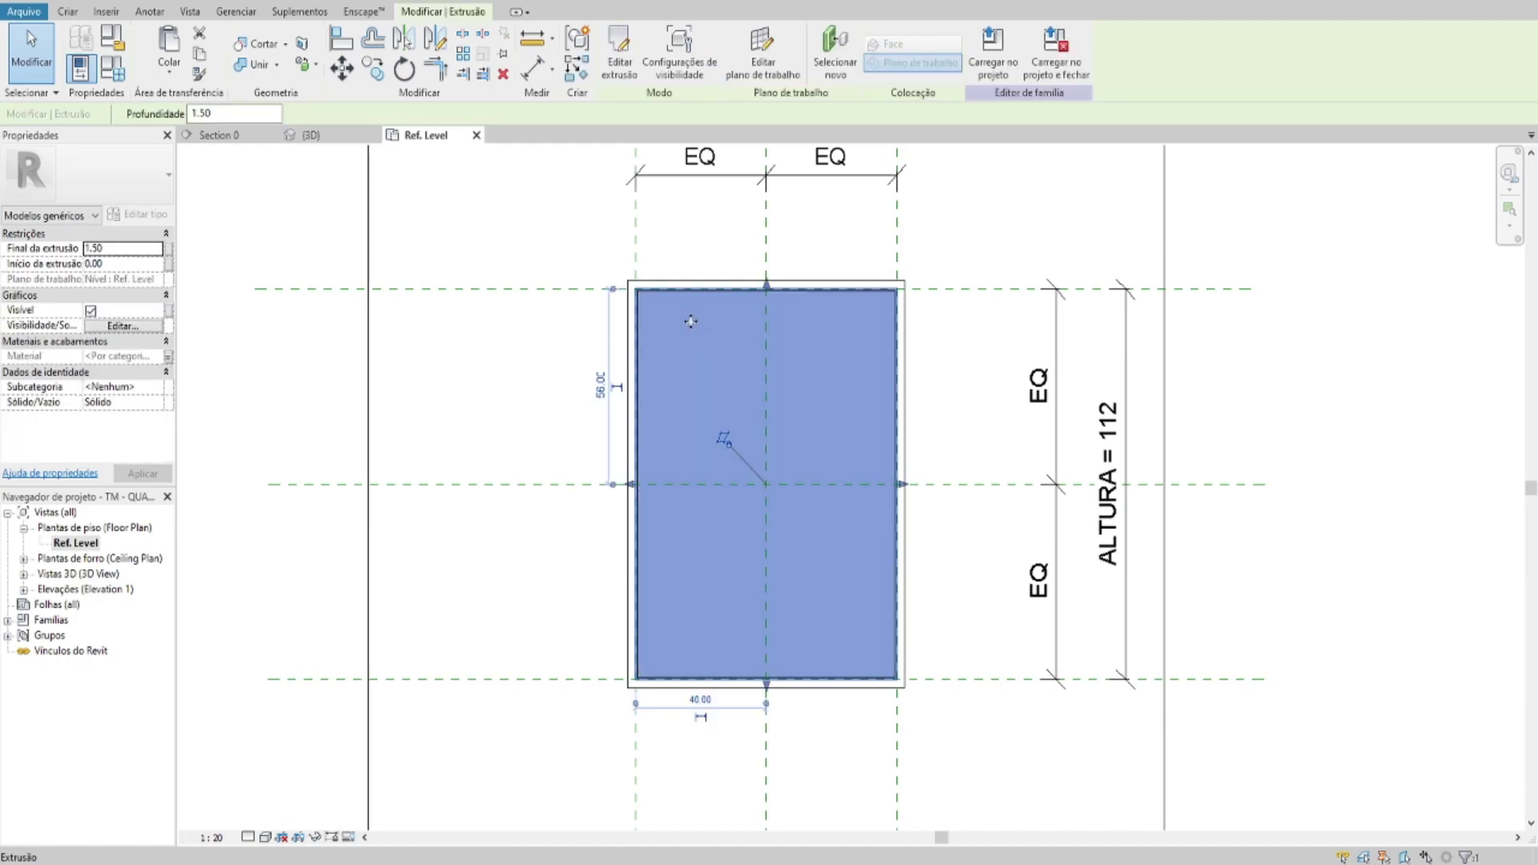
pyautogui.moveTo(687, 350); pyautogui.dragTo(683, 312, button='middle')
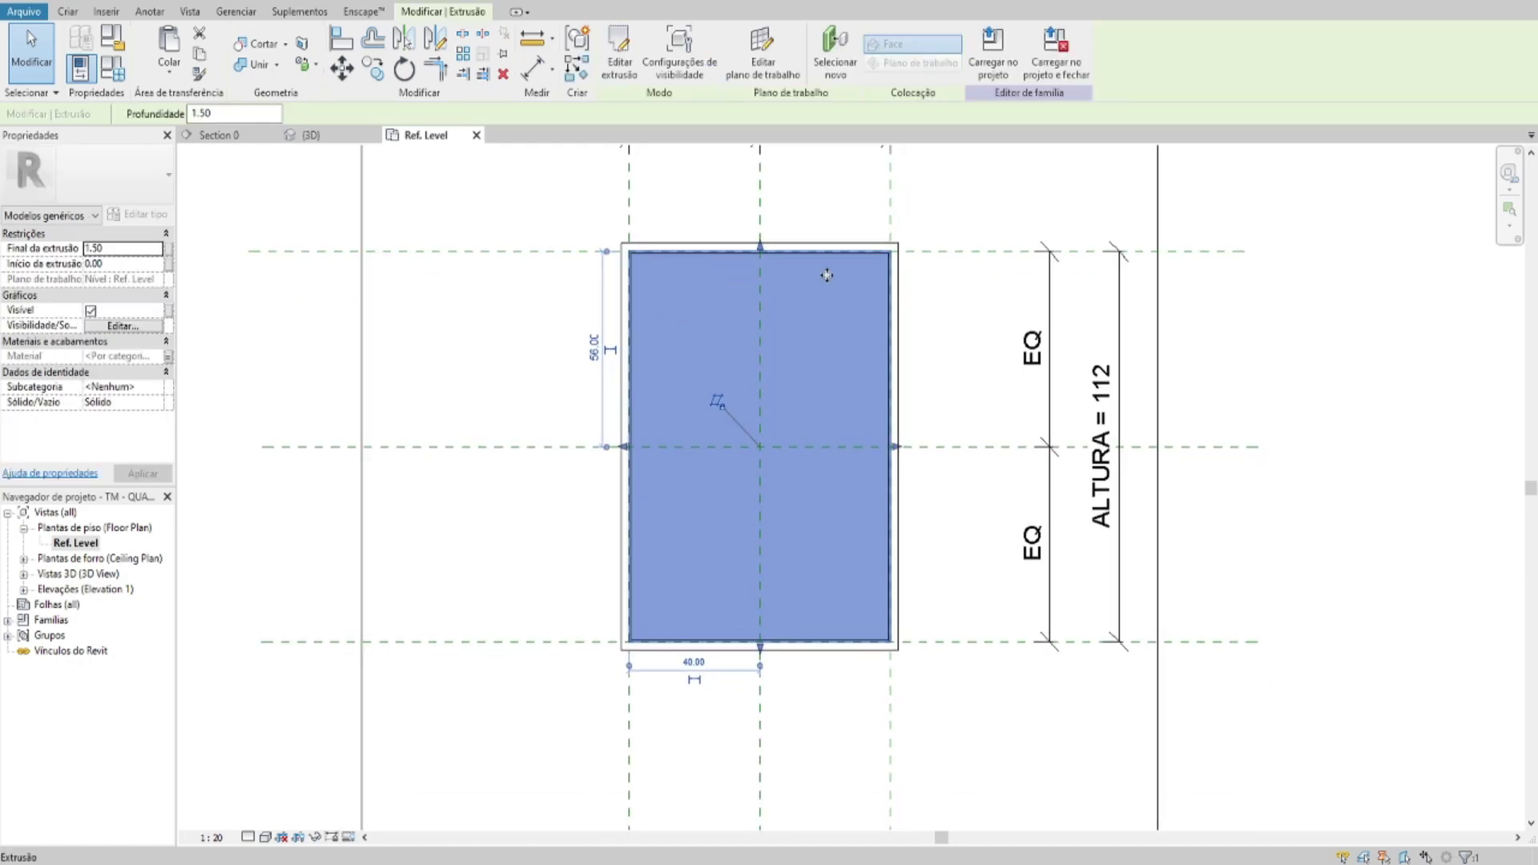
pyautogui.press('Escape')
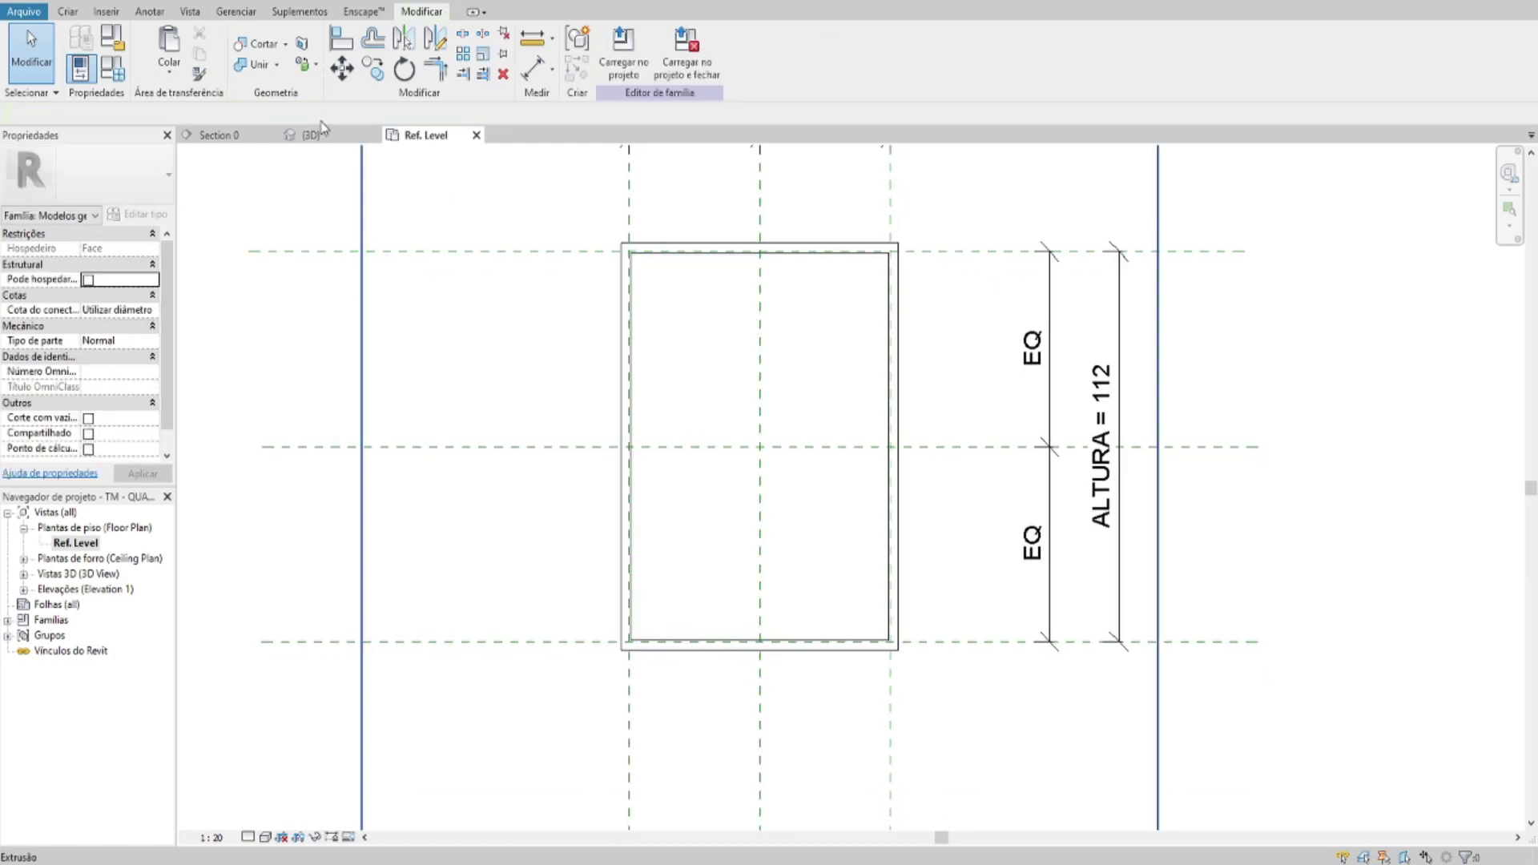
pyautogui.click(334, 3)
# - Start a void extrusion and pick its work plane on the frame
pyautogui.click(69, 14)
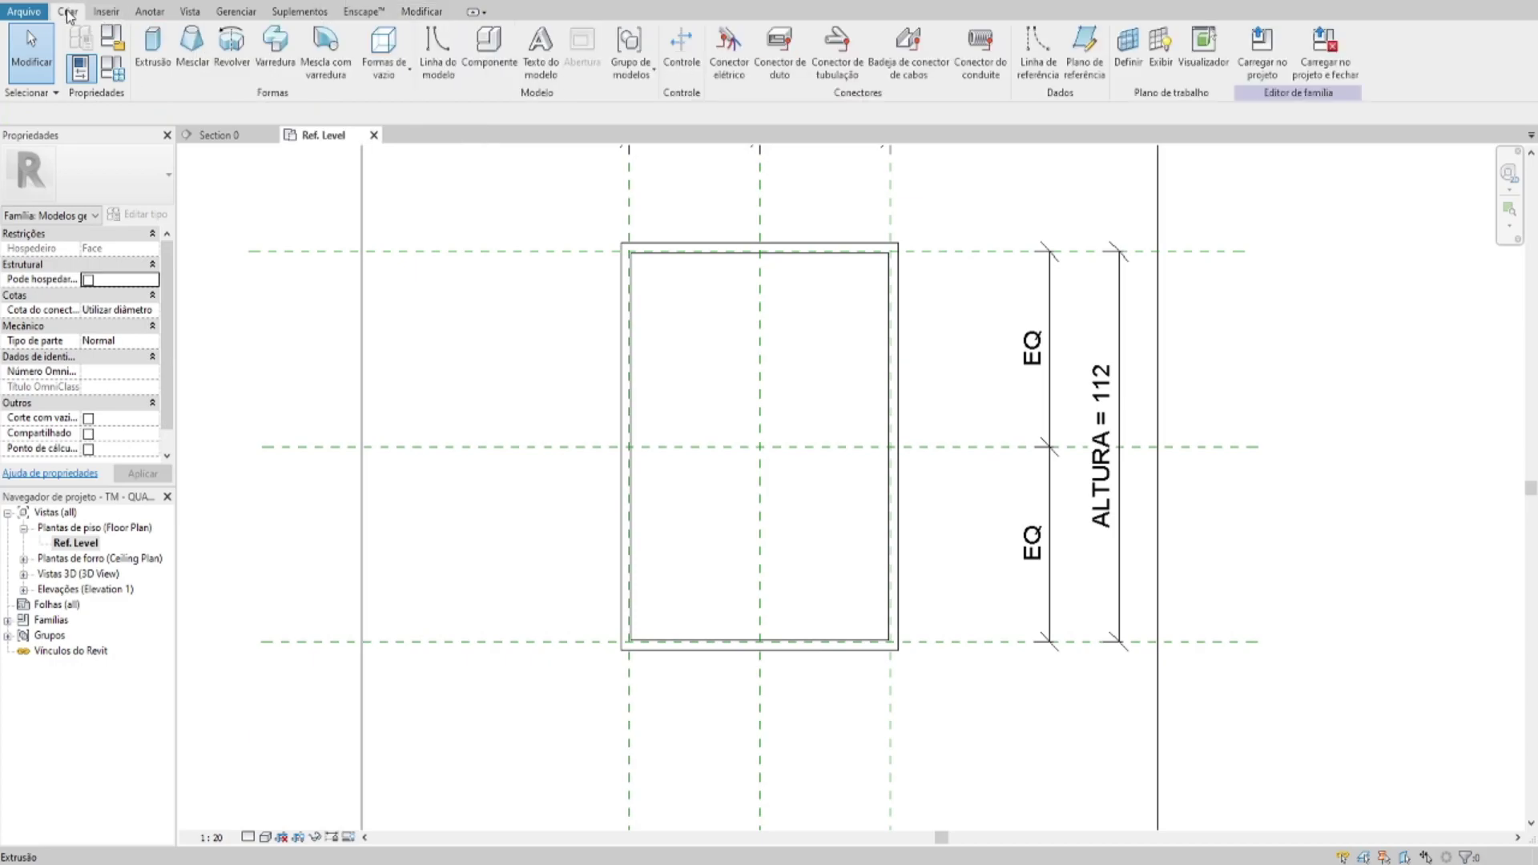
pyautogui.click(378, 73)
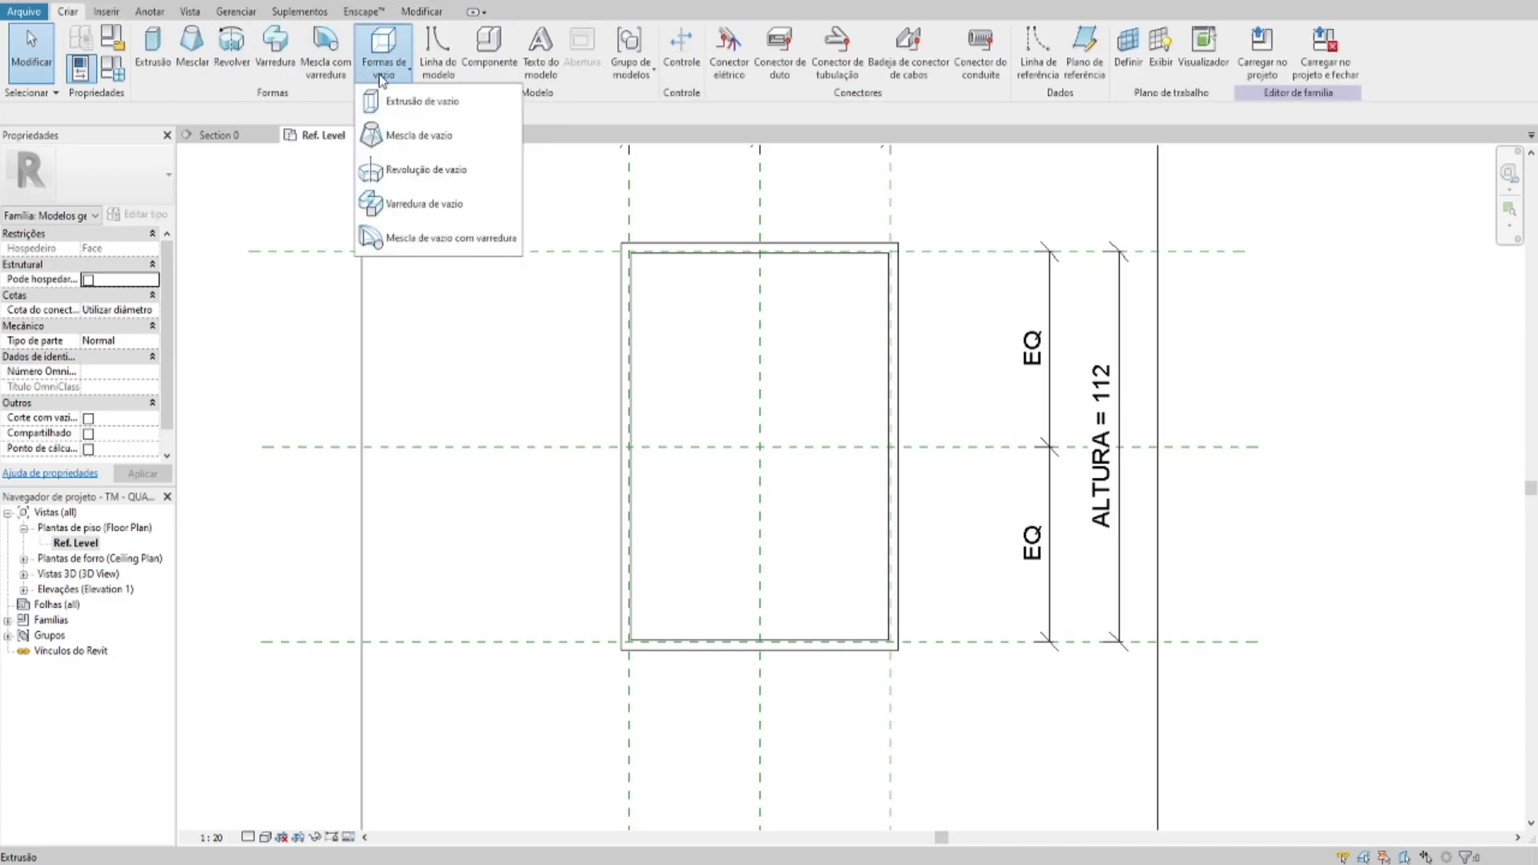
pyautogui.click(424, 103)
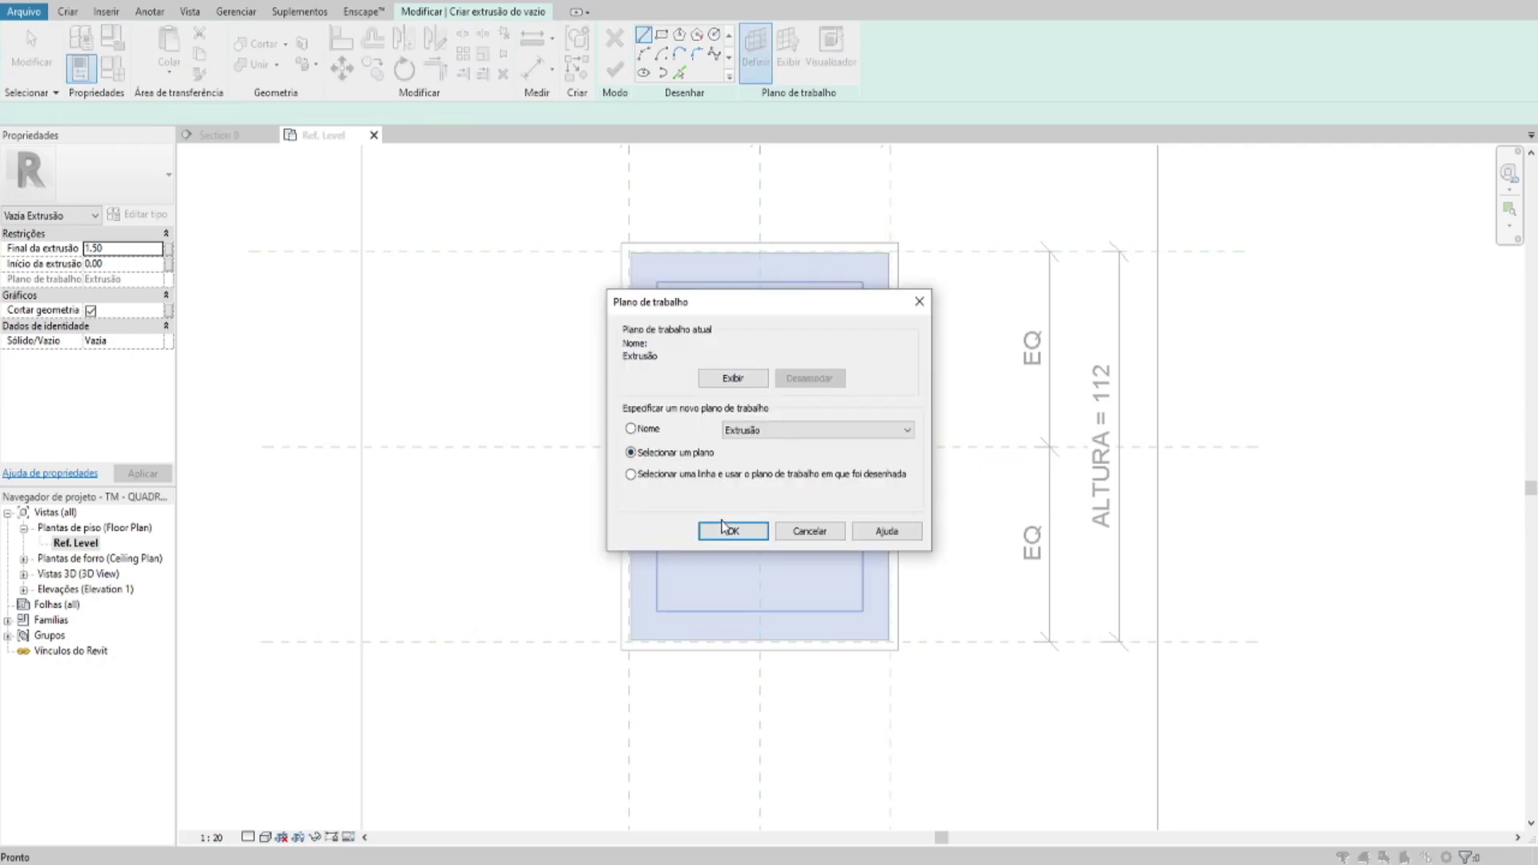
pyautogui.click(723, 528)
pyautogui.click(693, 312)
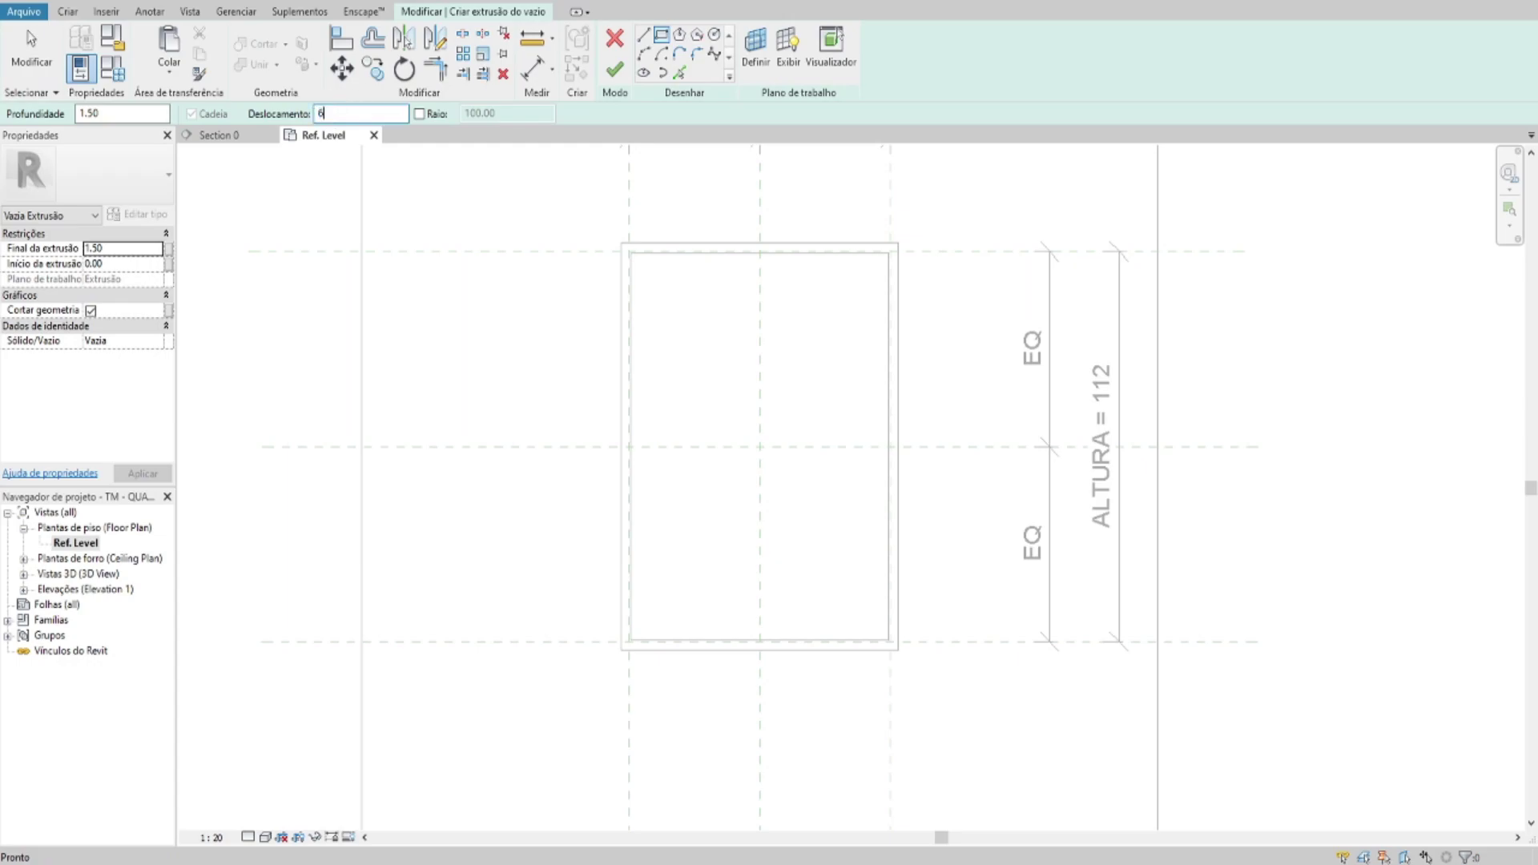
# - Sketch the void rectangle 6.00 inside the frame's reference planes, 1.50 deep
pyautogui.scroll(3, 640, 270)
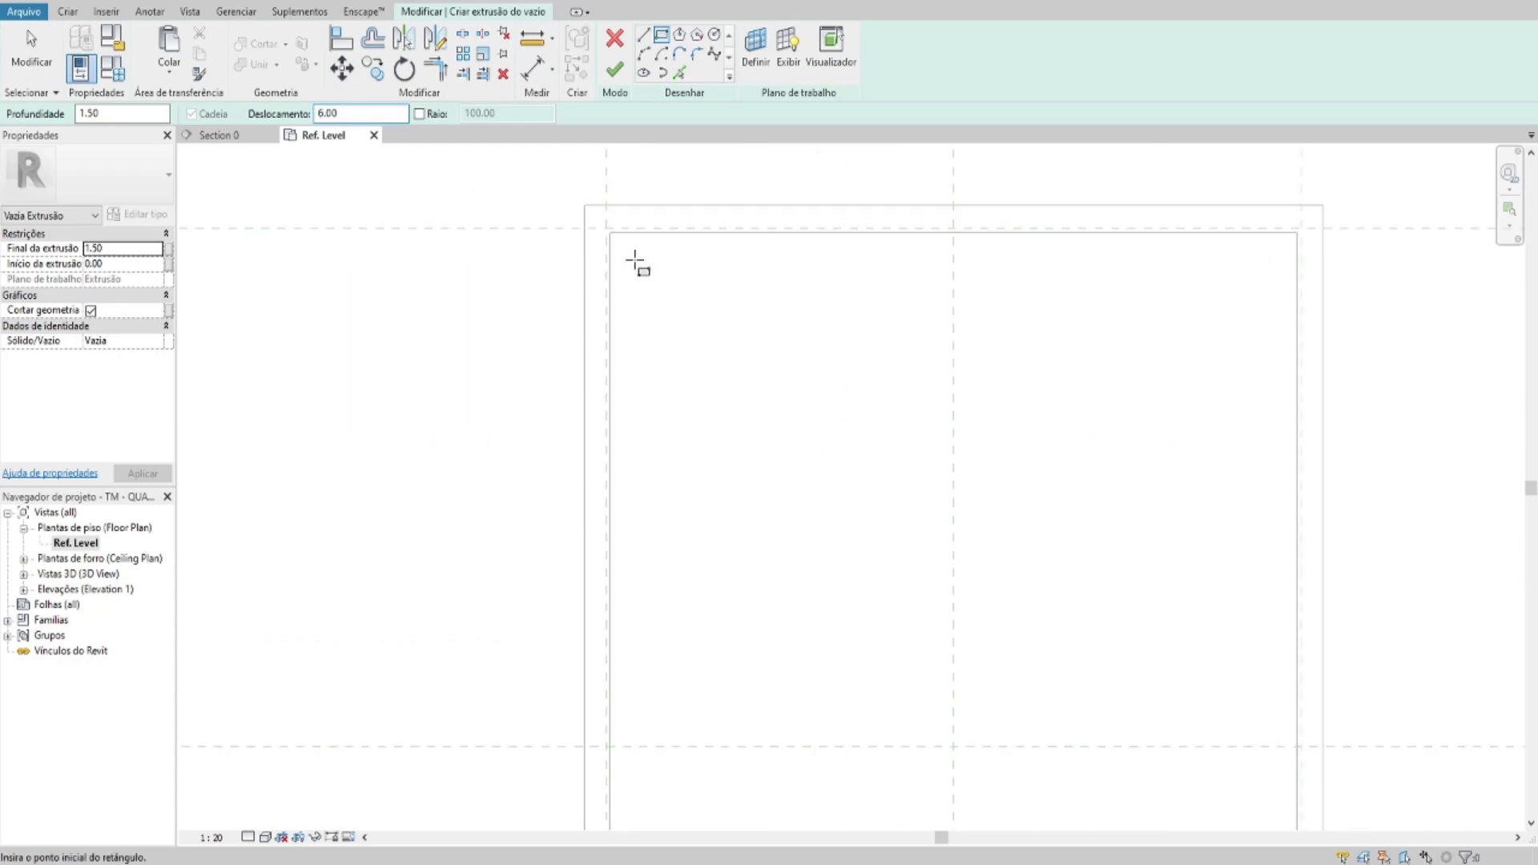
pyautogui.click(605, 228)
pyautogui.scroll(-3, 769, 304)
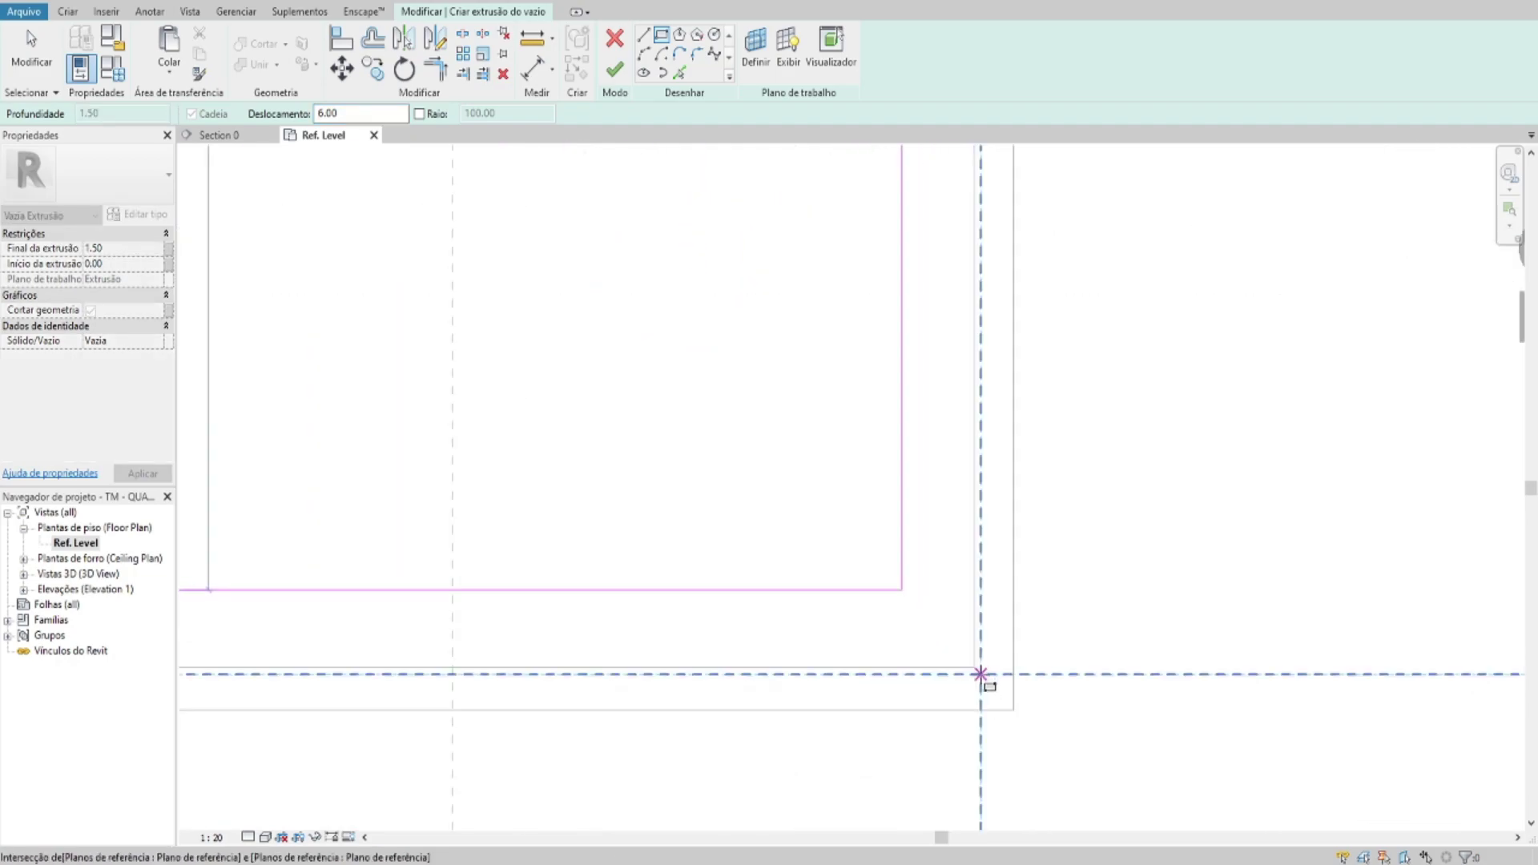
pyautogui.click(996, 687)
pyautogui.scroll(-3, 995, 687)
pyautogui.scroll(2, 738, 334)
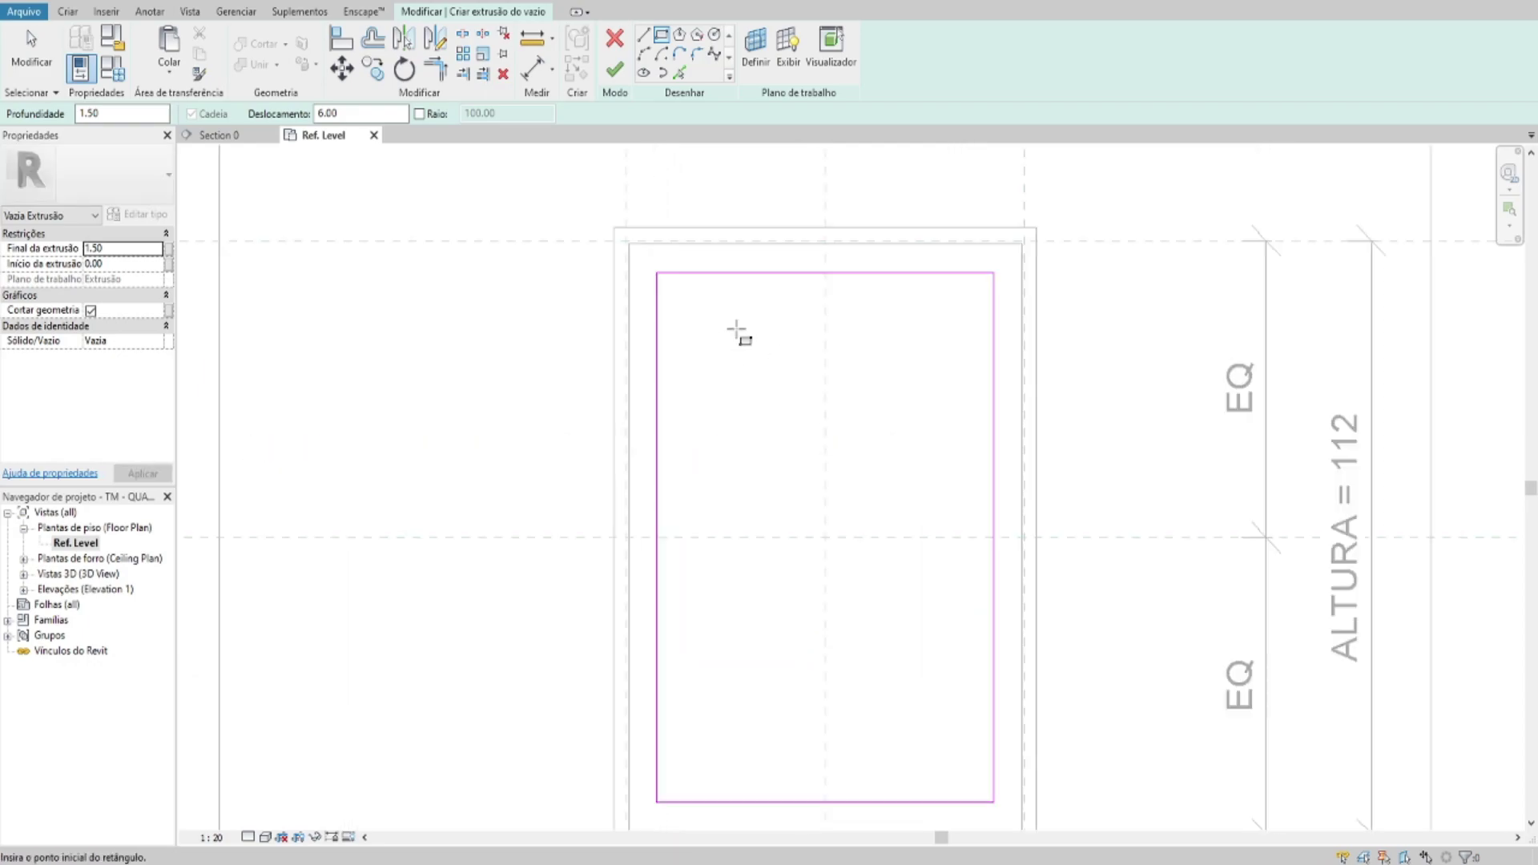
pyautogui.scroll(2, 673, 350)
pyautogui.press('Escape')
pyautogui.press('Escape')
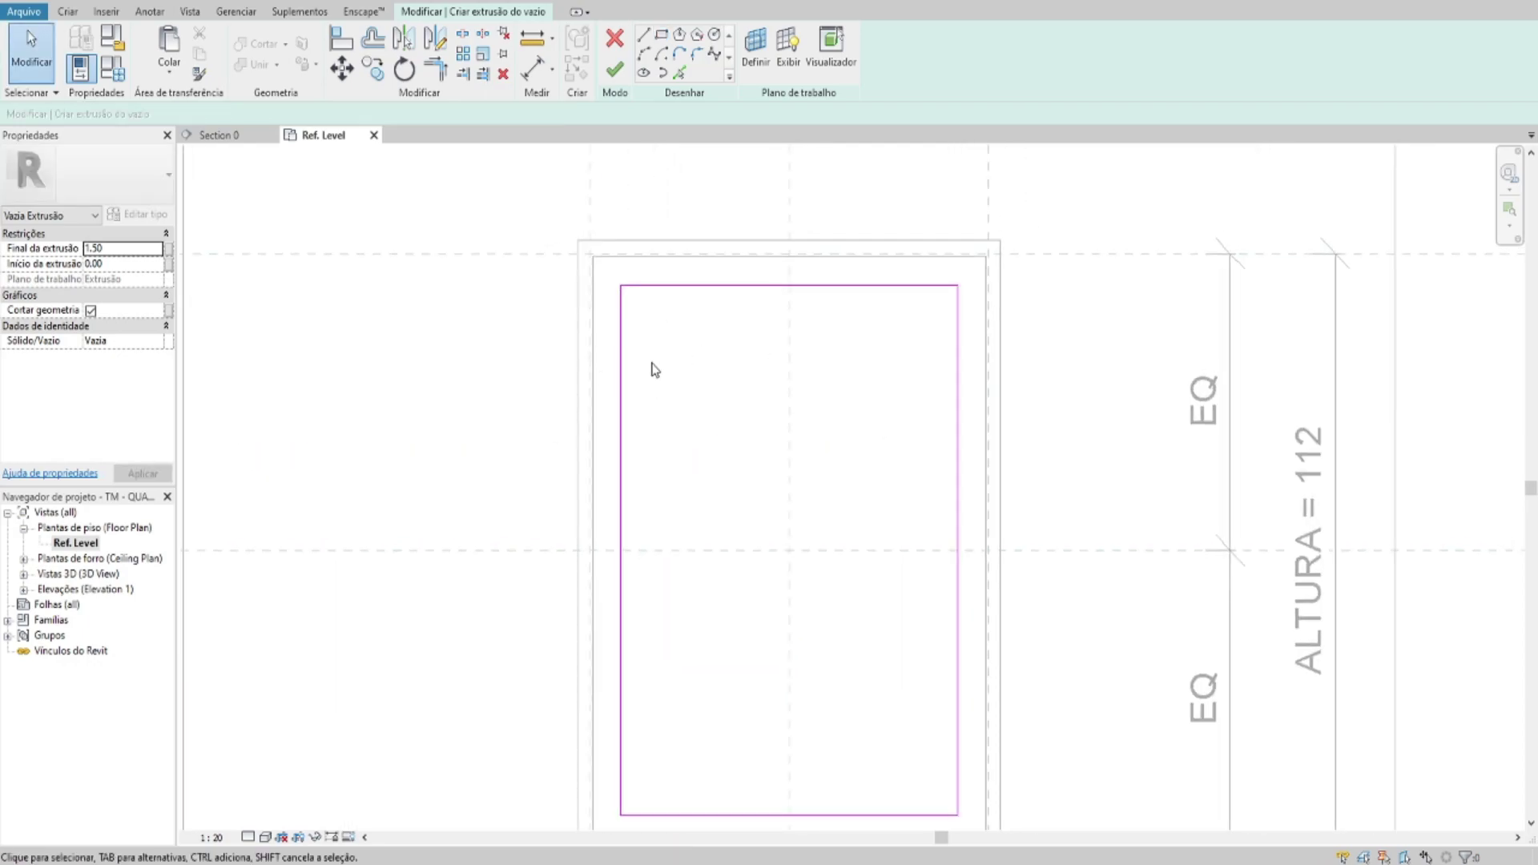
pyautogui.moveTo(656, 324); pyautogui.dragTo(622, 325, button='middle')
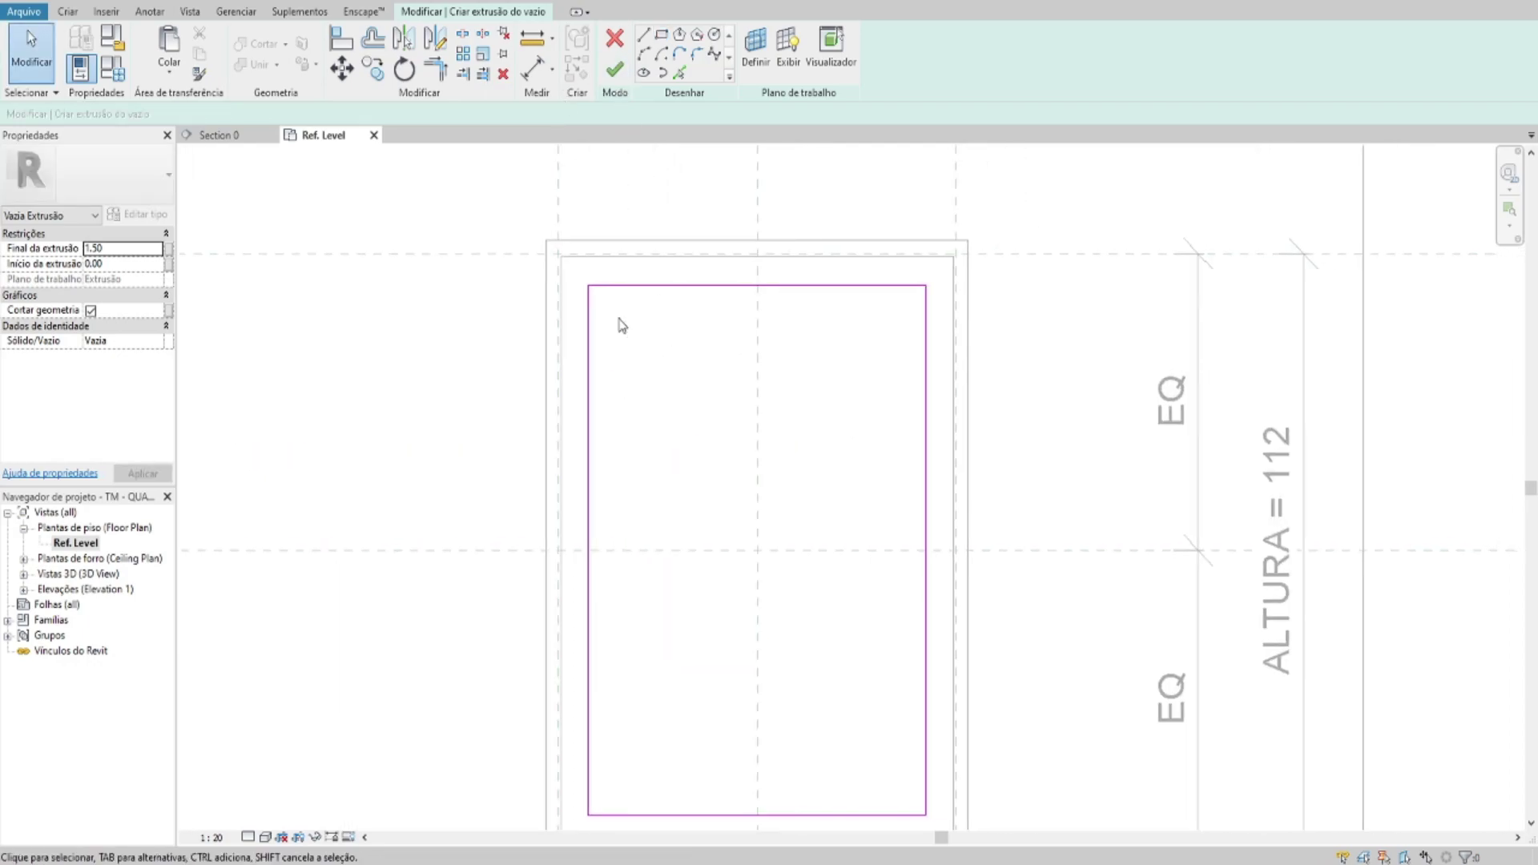
# - Dimension the left, right, top and bottom 6.00 offsets between reference lines and sketch edges
pyautogui.press('i')
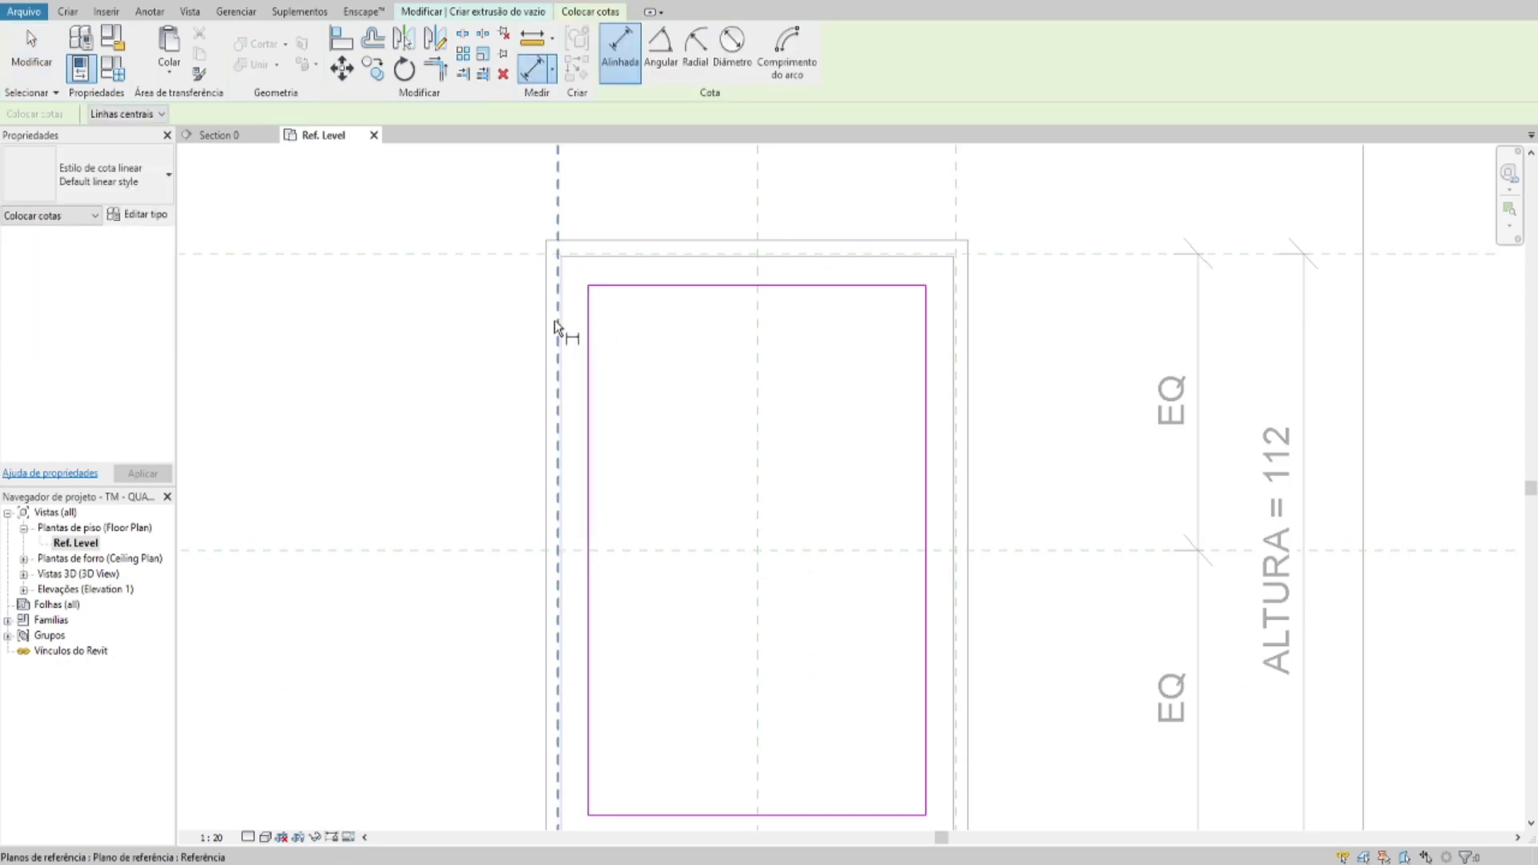
pyautogui.click(589, 328)
pyautogui.click(632, 376)
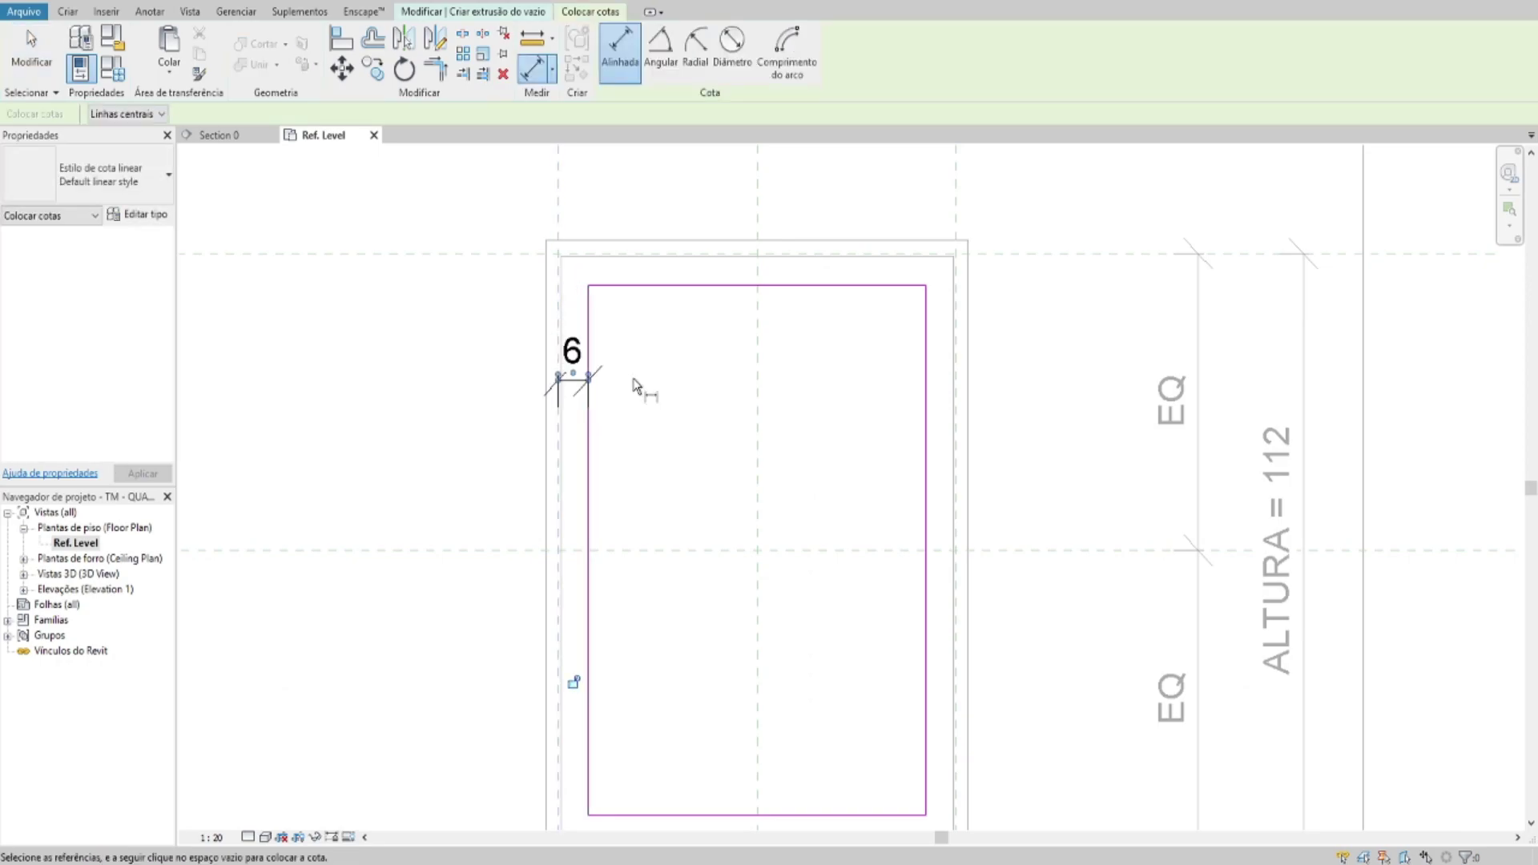
pyautogui.click(925, 368)
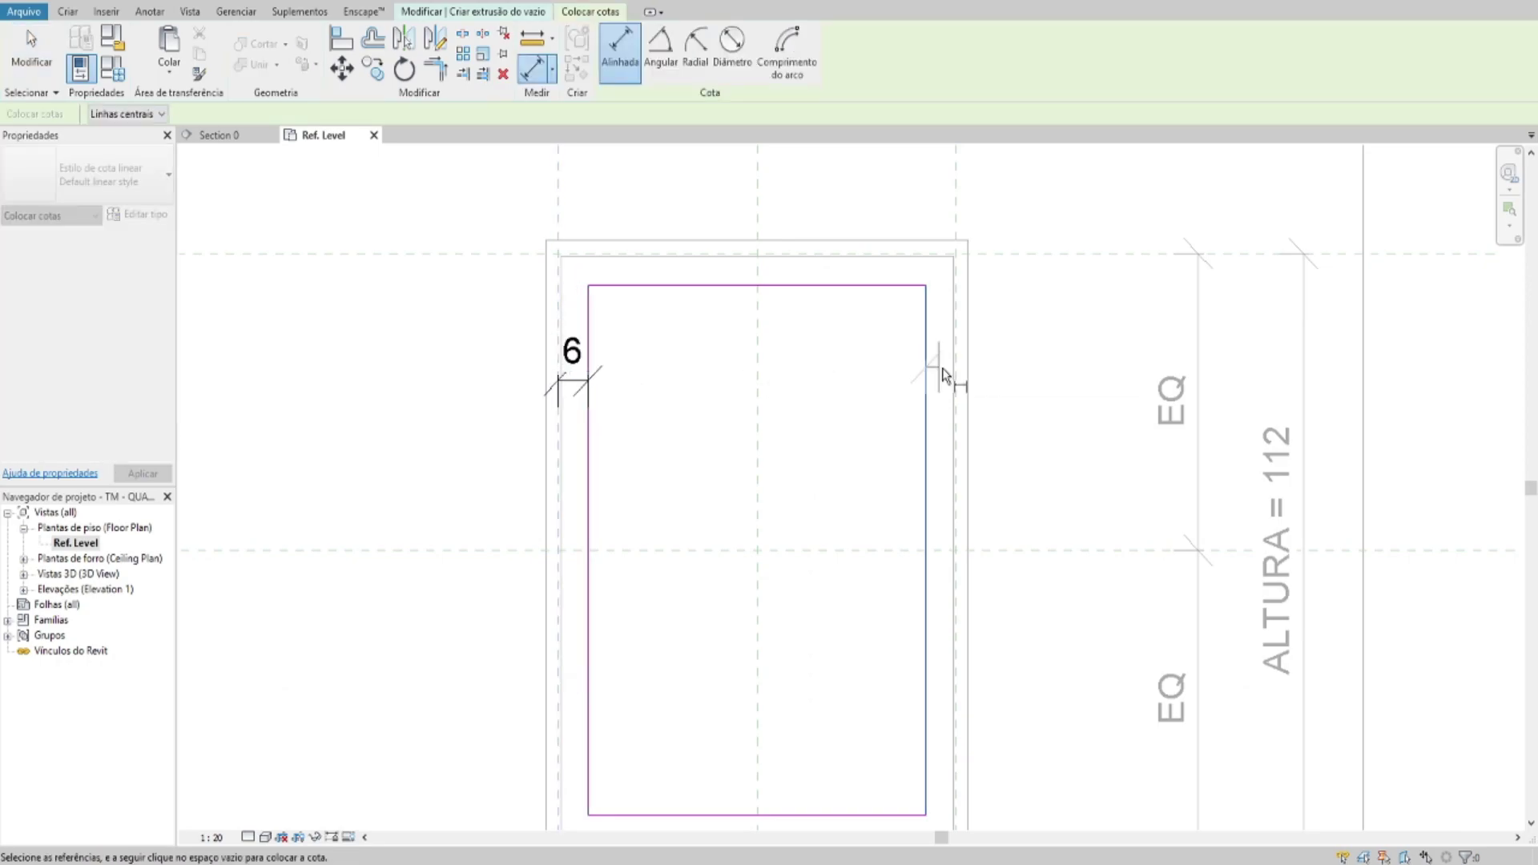
pyautogui.click(1020, 378)
pyautogui.click(823, 255)
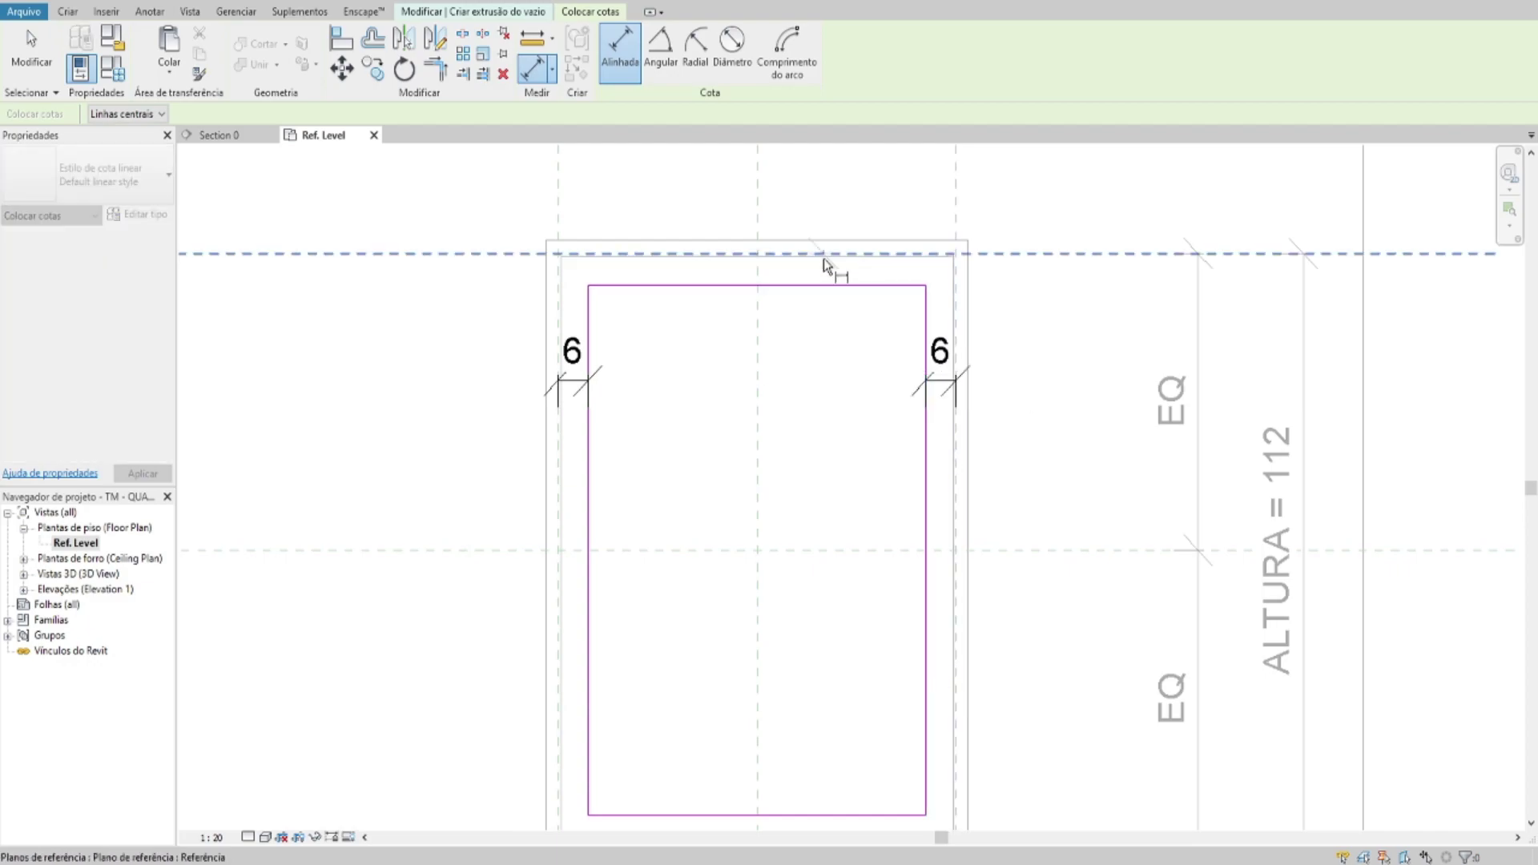
pyautogui.click(823, 286)
pyautogui.click(814, 308)
pyautogui.scroll(-2, 814, 298)
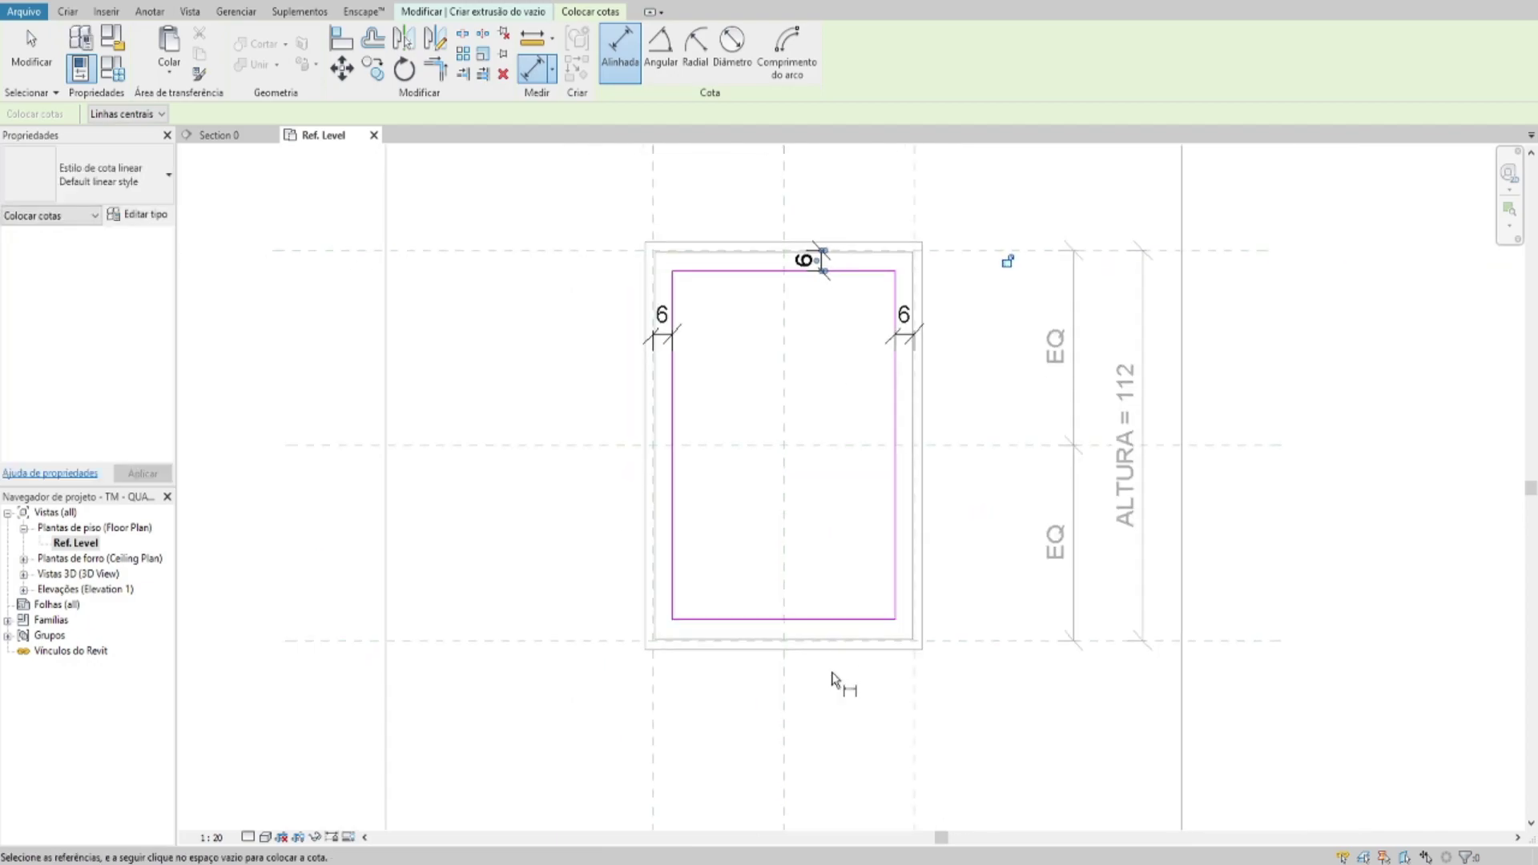
pyautogui.scroll(1, 828, 635)
pyautogui.click(833, 634)
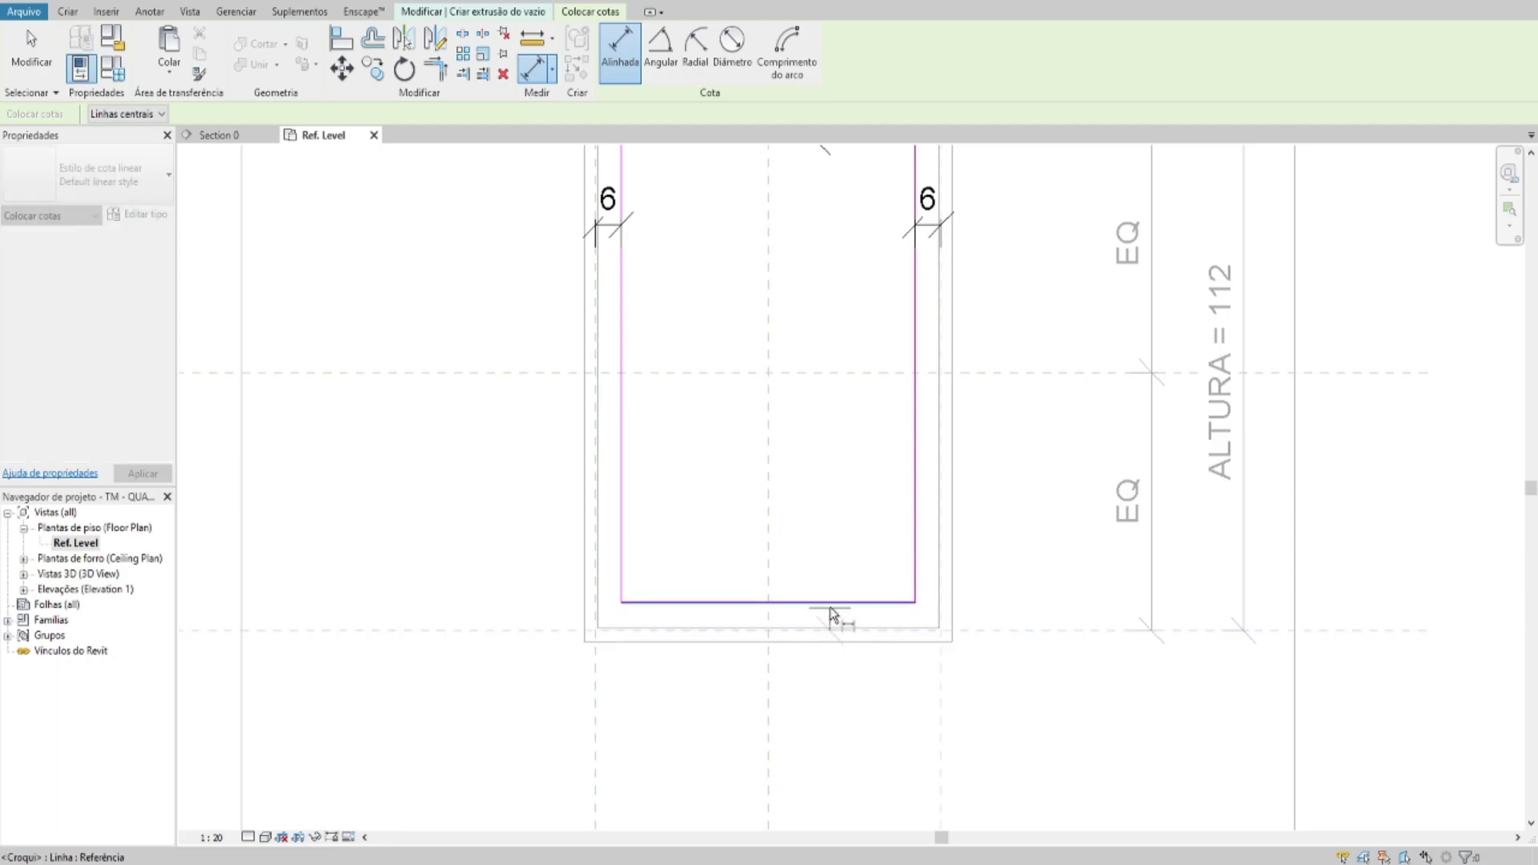
pyautogui.click(834, 603)
pyautogui.scroll(-1, 824, 585)
pyautogui.click(814, 594)
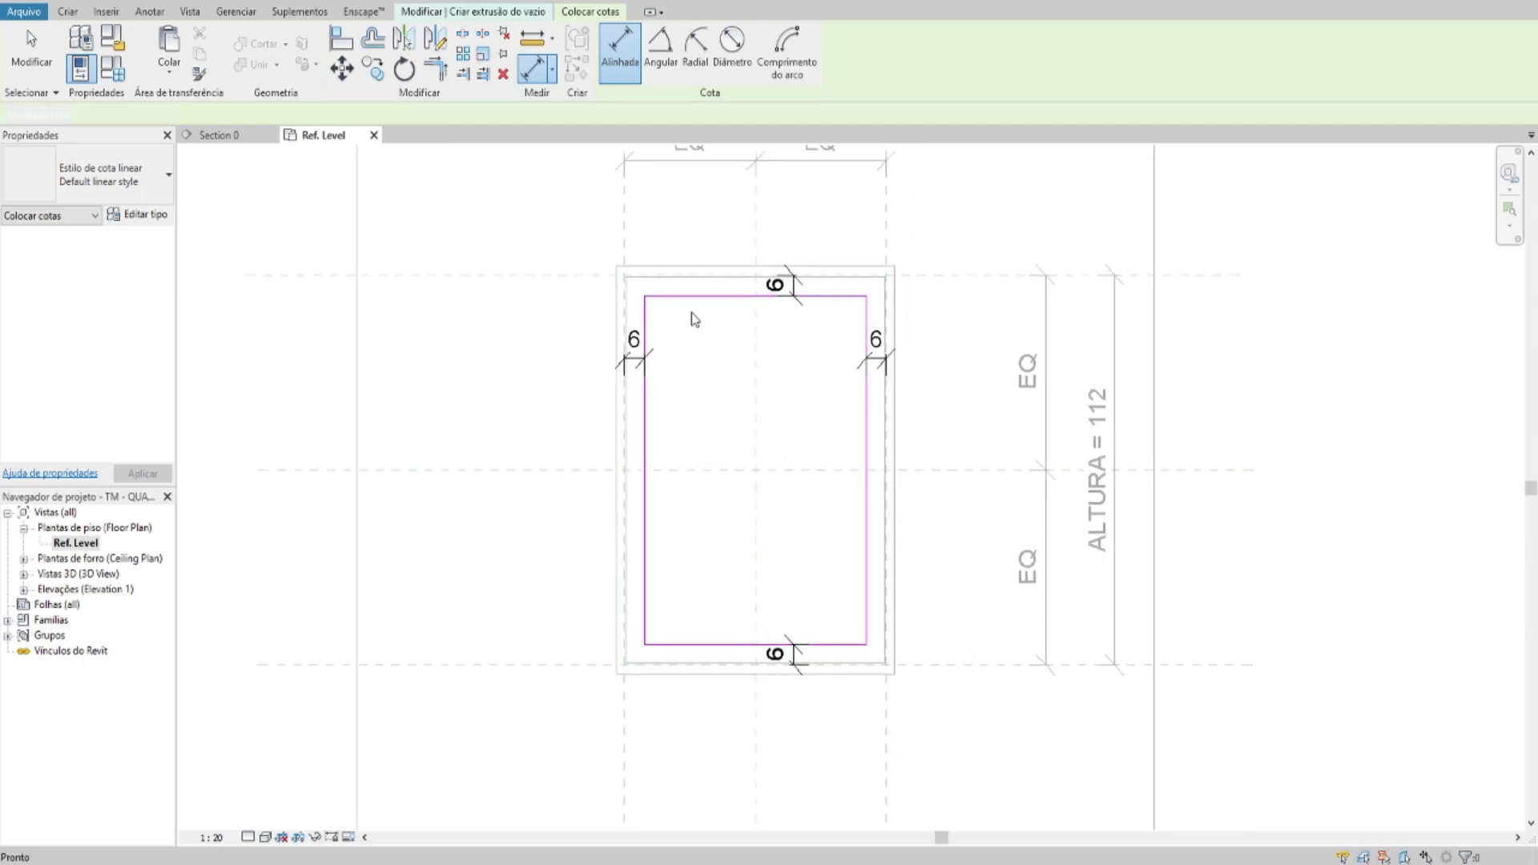
pyautogui.press('Escape')
# - Label all four offset dimensions with a new PASPATUR instance parameter
pyautogui.click(634, 348)
pyautogui.keyDown('ctrl'); pyautogui.click(784, 302); pyautogui.keyUp('ctrl')
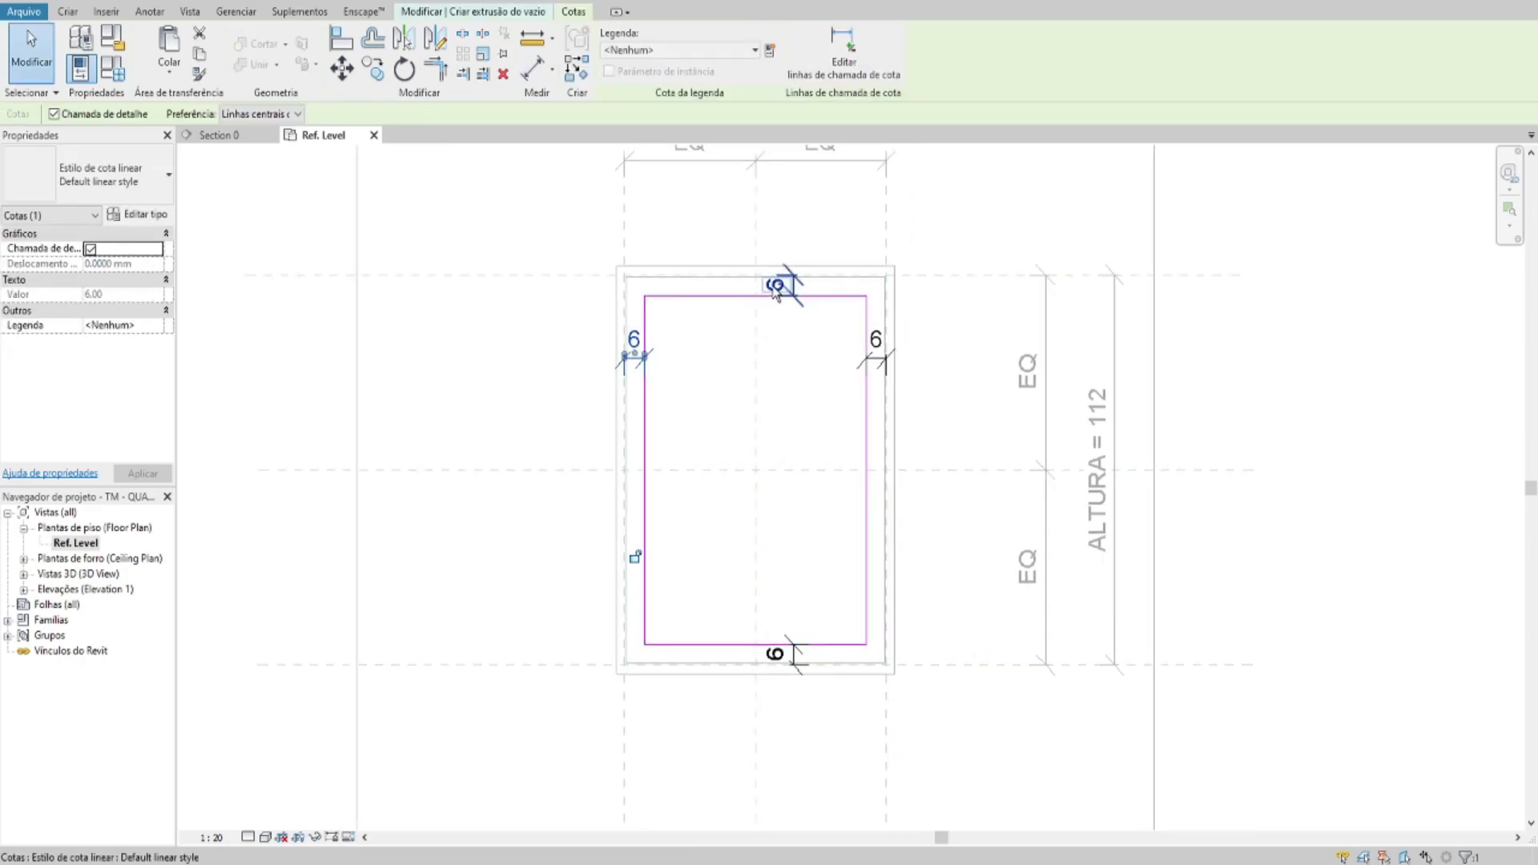
pyautogui.keyDown('ctrl'); pyautogui.click(881, 353); pyautogui.keyUp('ctrl')
pyautogui.keyDown('ctrl'); pyautogui.click(785, 648); pyautogui.keyUp('ctrl')
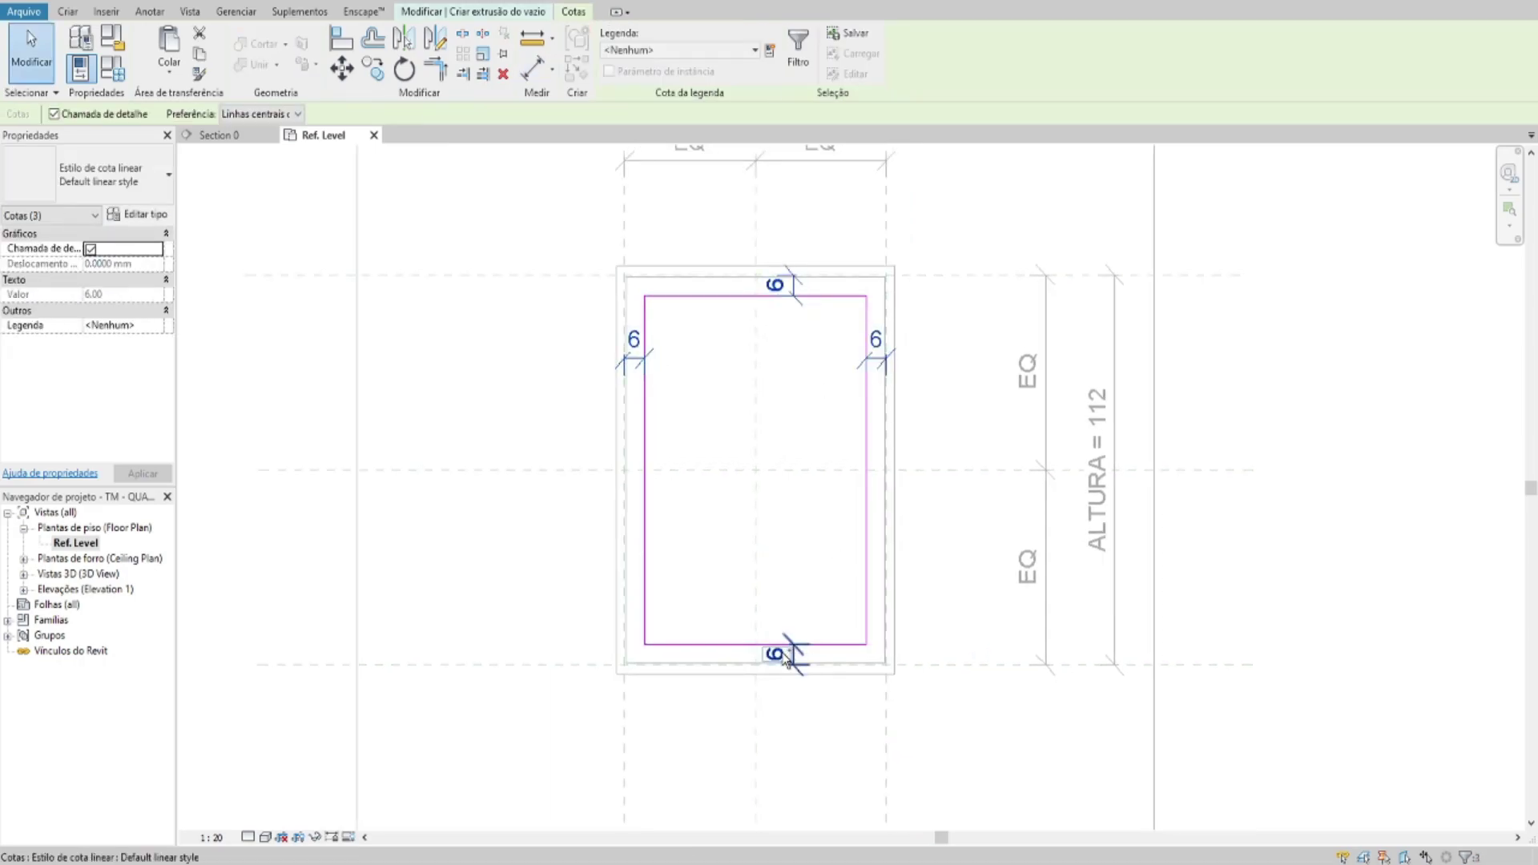
pyautogui.click(768, 50)
pyautogui.write('PASPATUR')
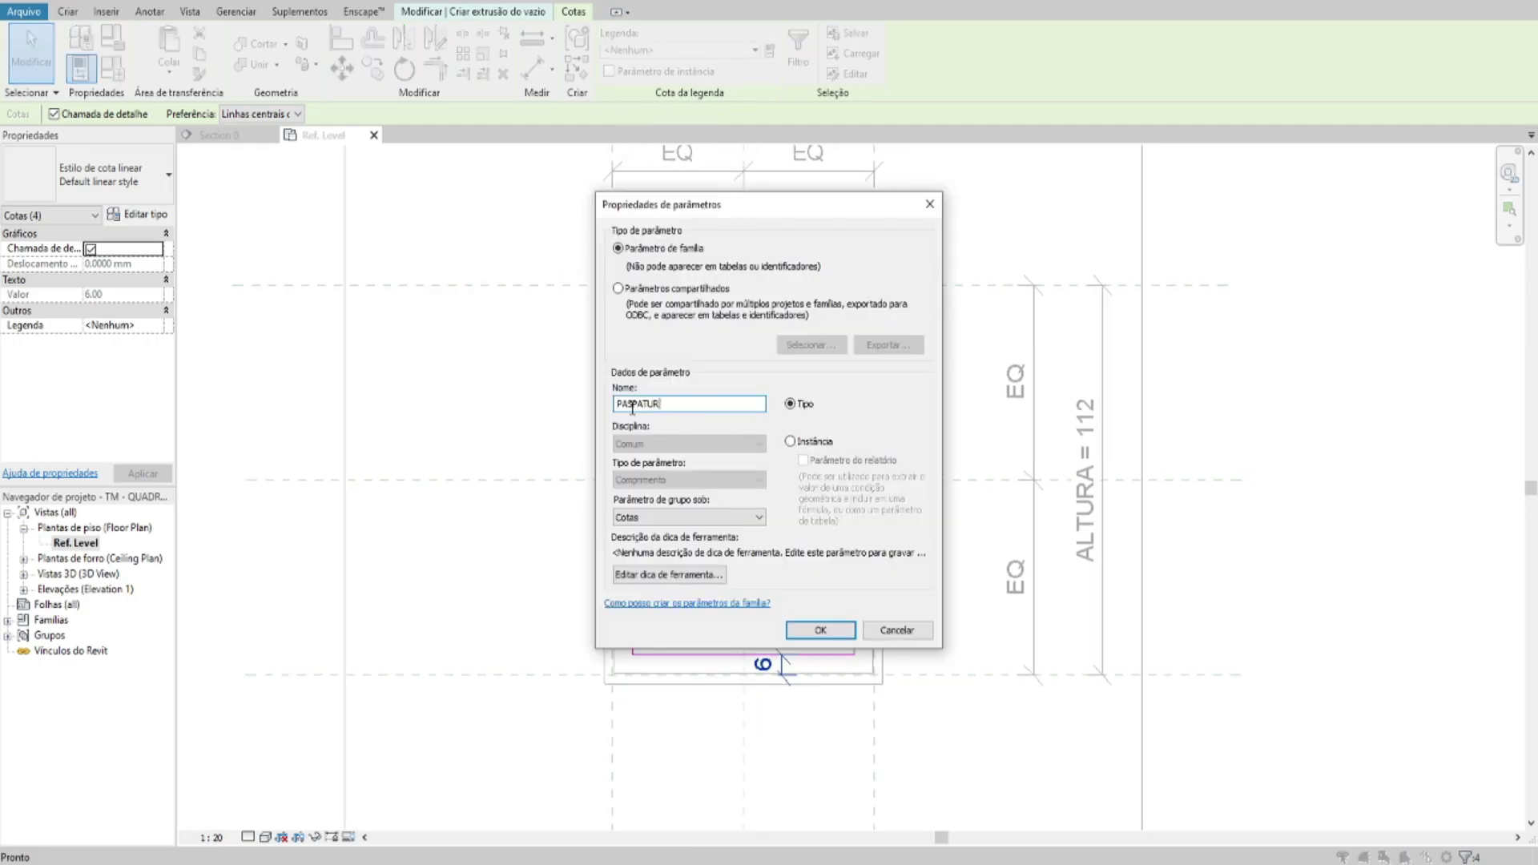
pyautogui.click(789, 442)
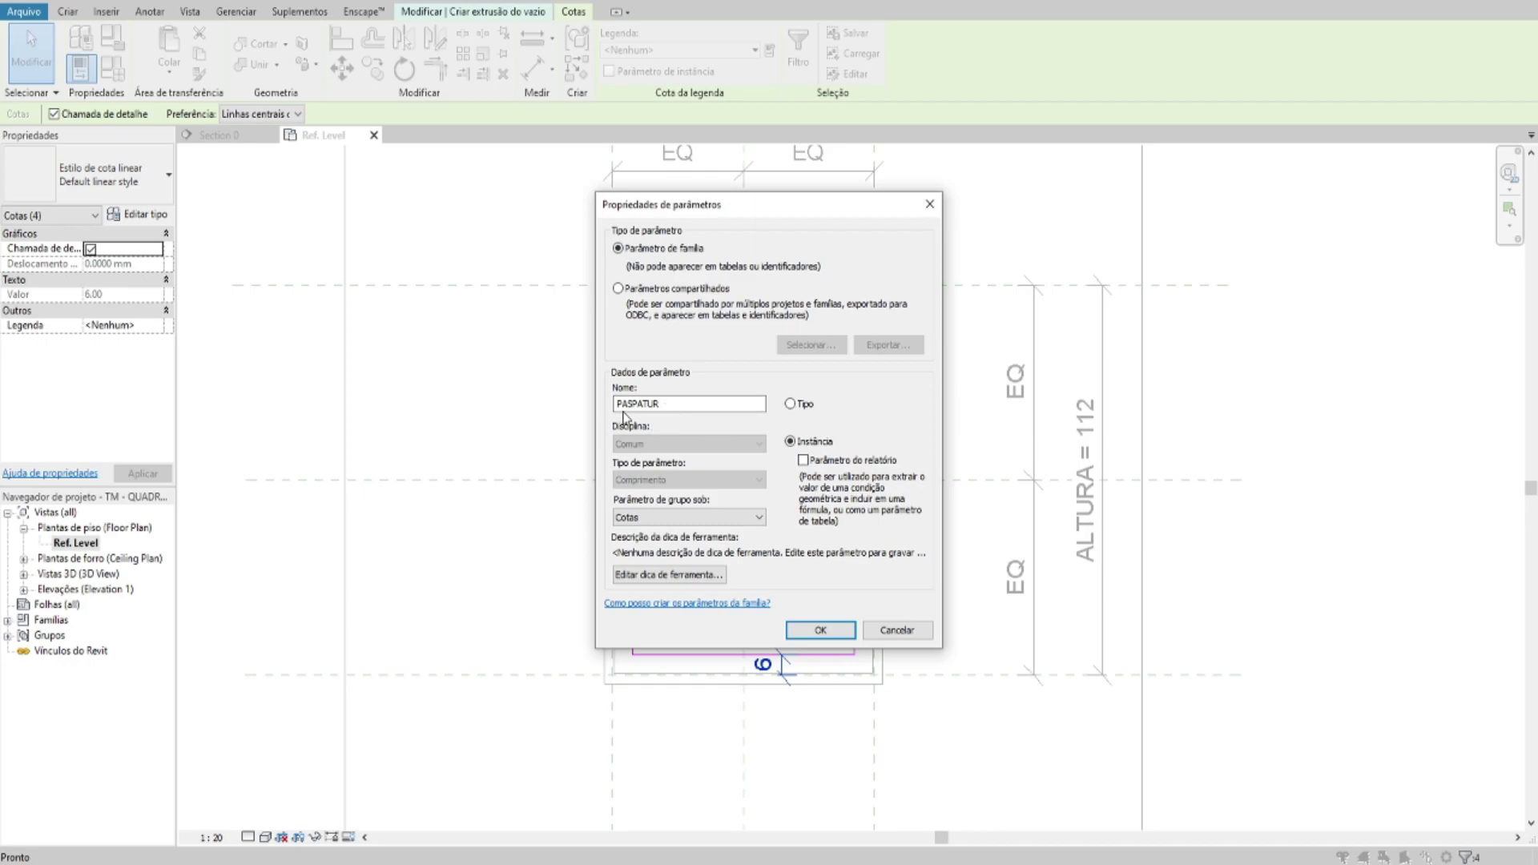
pyautogui.click(825, 630)
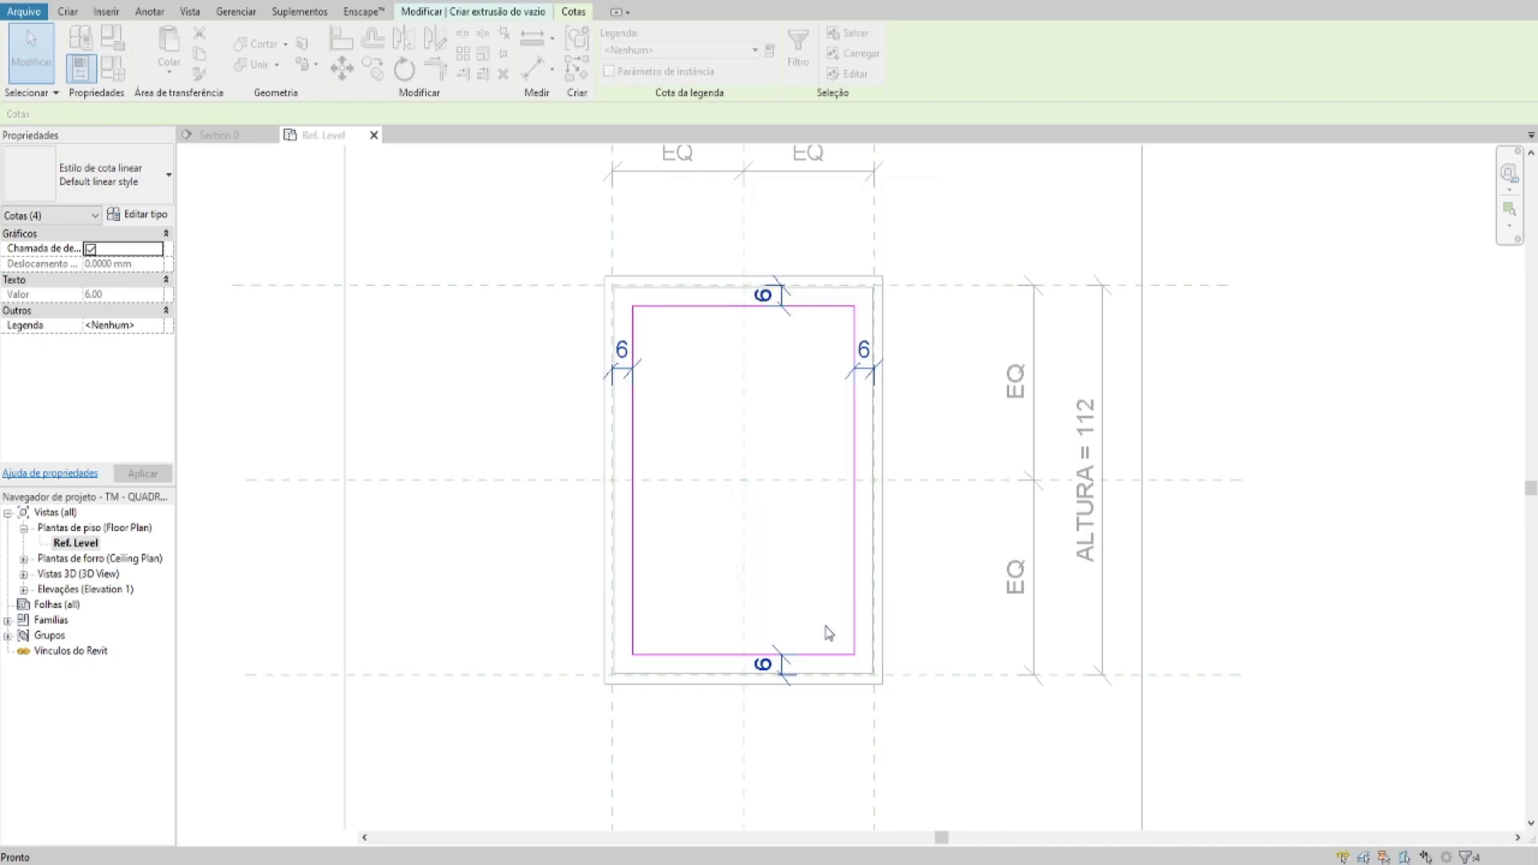
pyautogui.click(509, 225)
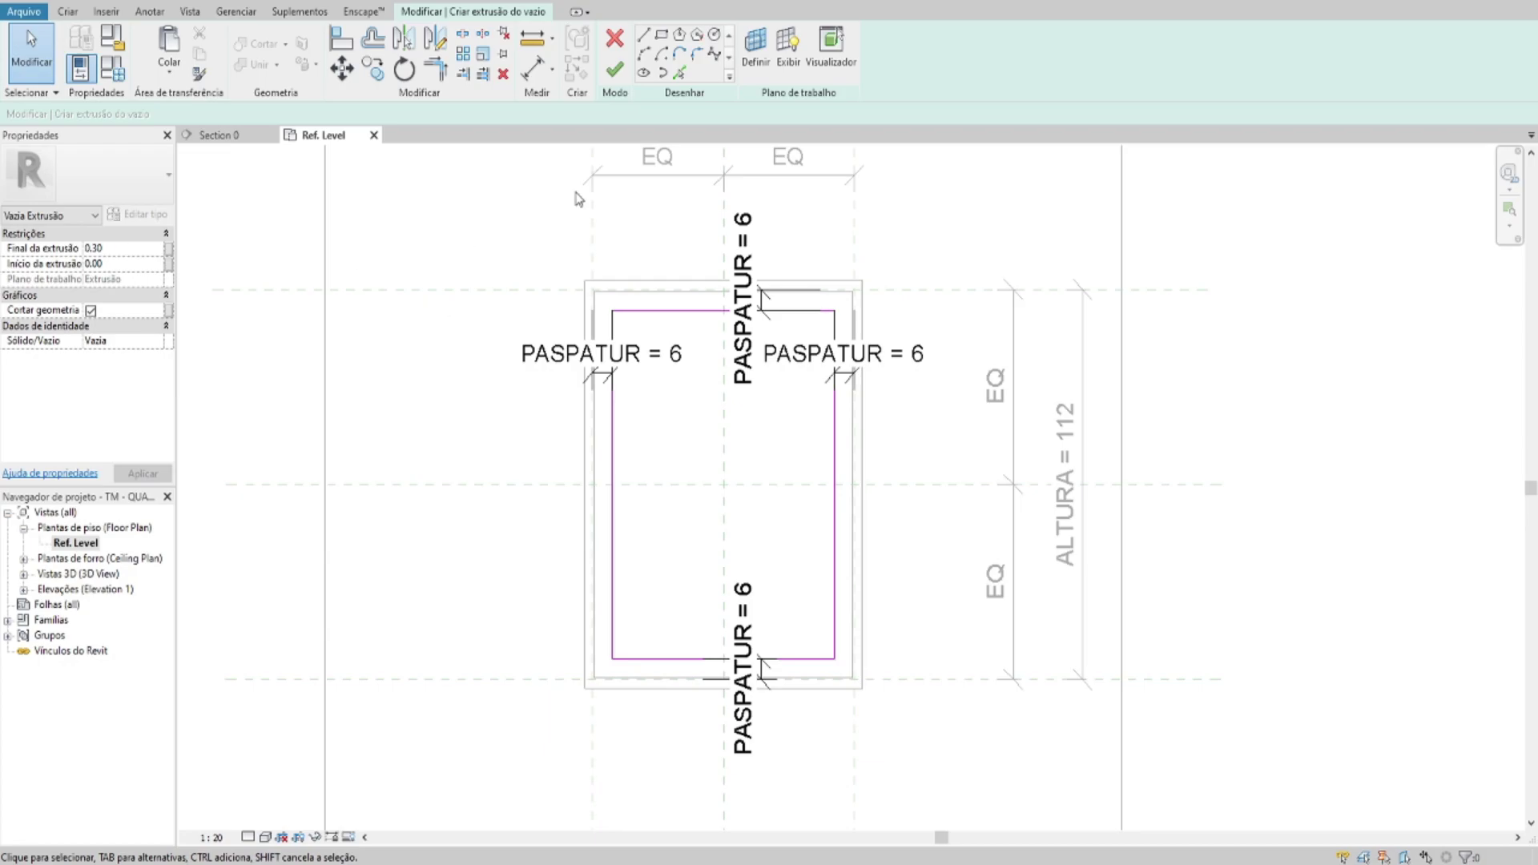
# - Finish the void sketch and inspect the recessed frame corner in the default 3D view
pyautogui.click(615, 72)
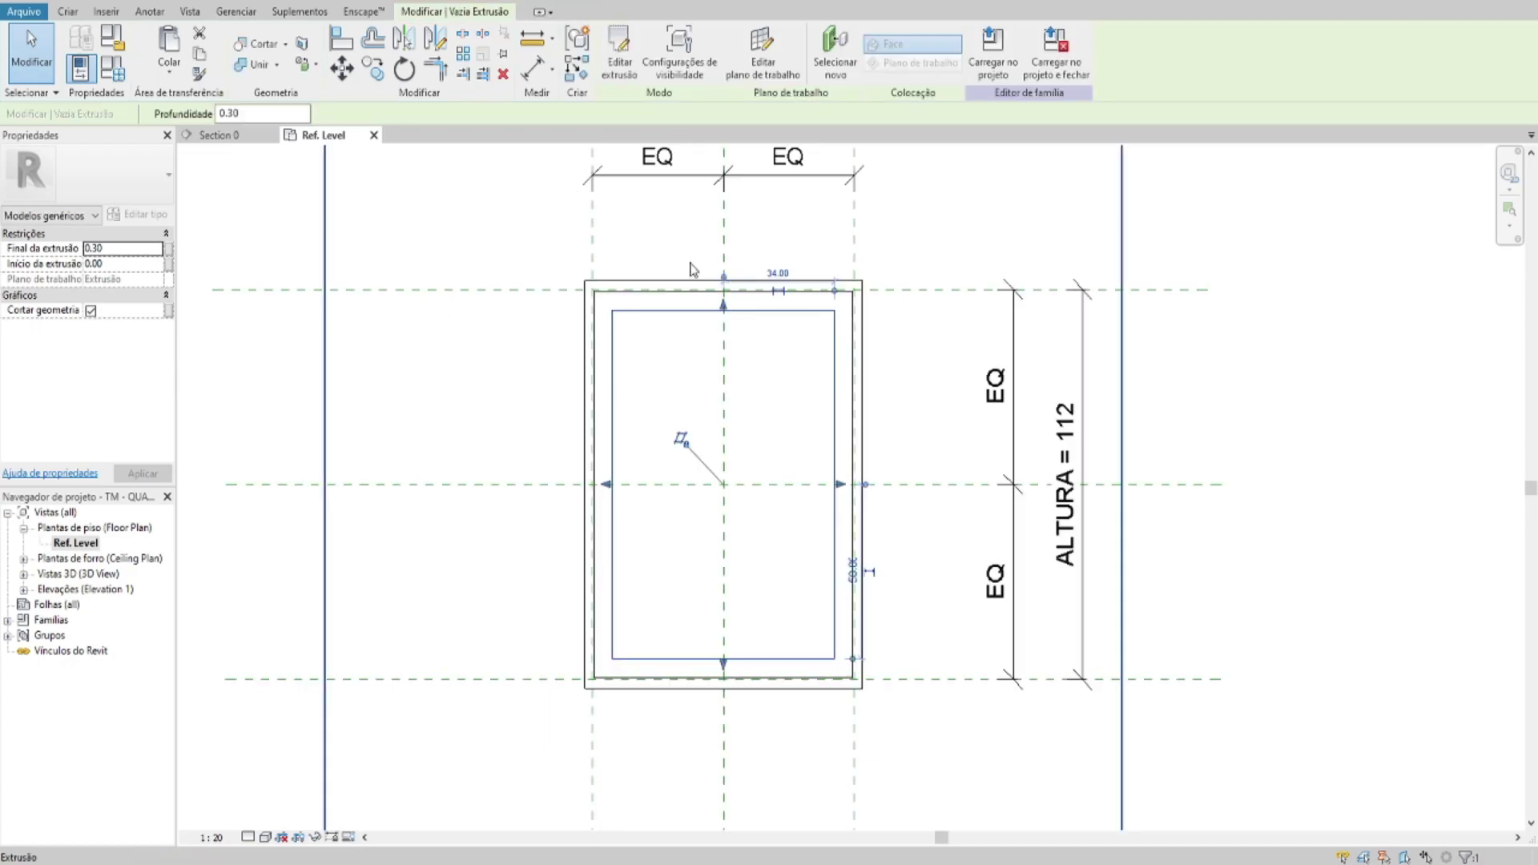
pyautogui.click(190, 12)
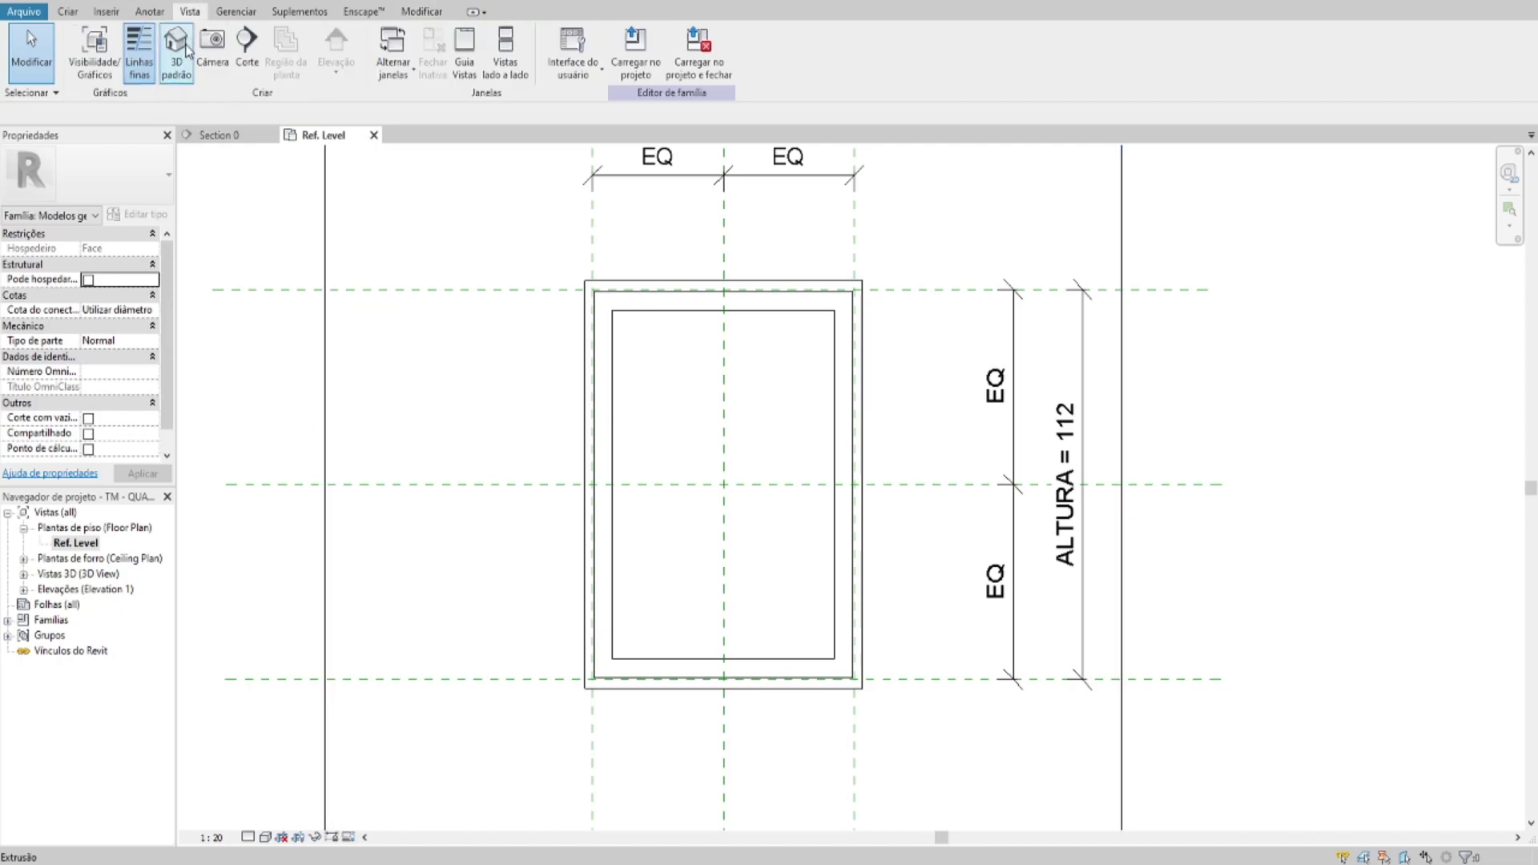
pyautogui.click(176, 44)
pyautogui.moveTo(1036, 591)
pyautogui.keyDown('shift'); pyautogui.mouseDown(button='middle')
pyautogui.moveTo(984, 489)
pyautogui.moveTo(951, 319)
pyautogui.mouseUp(button='middle'); pyautogui.keyUp('shift')
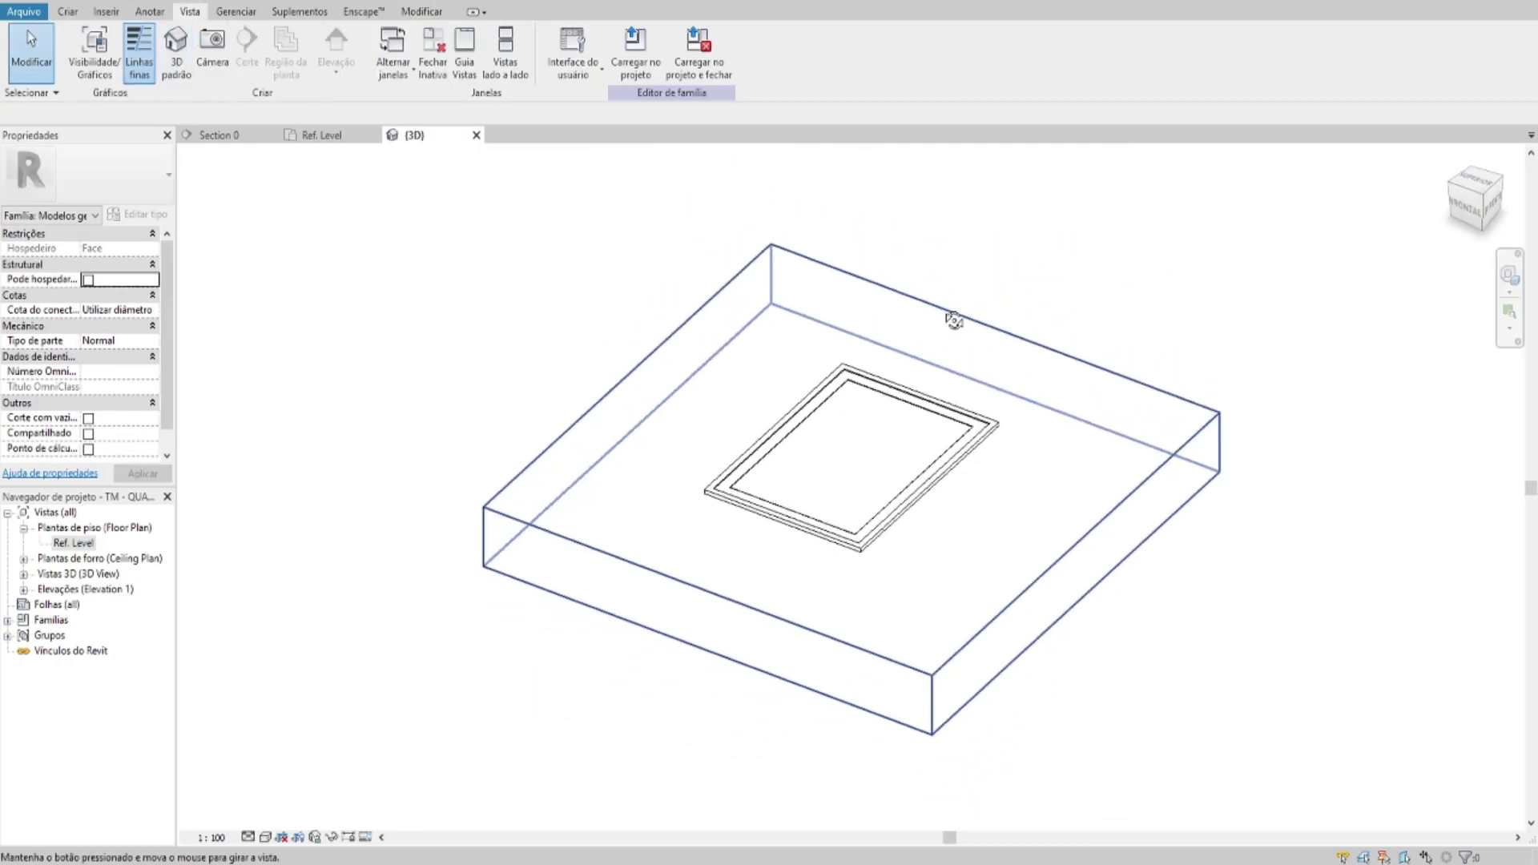
pyautogui.scroll(3, 881, 377)
pyautogui.scroll(3, 828, 422)
pyautogui.scroll(2, 861, 383)
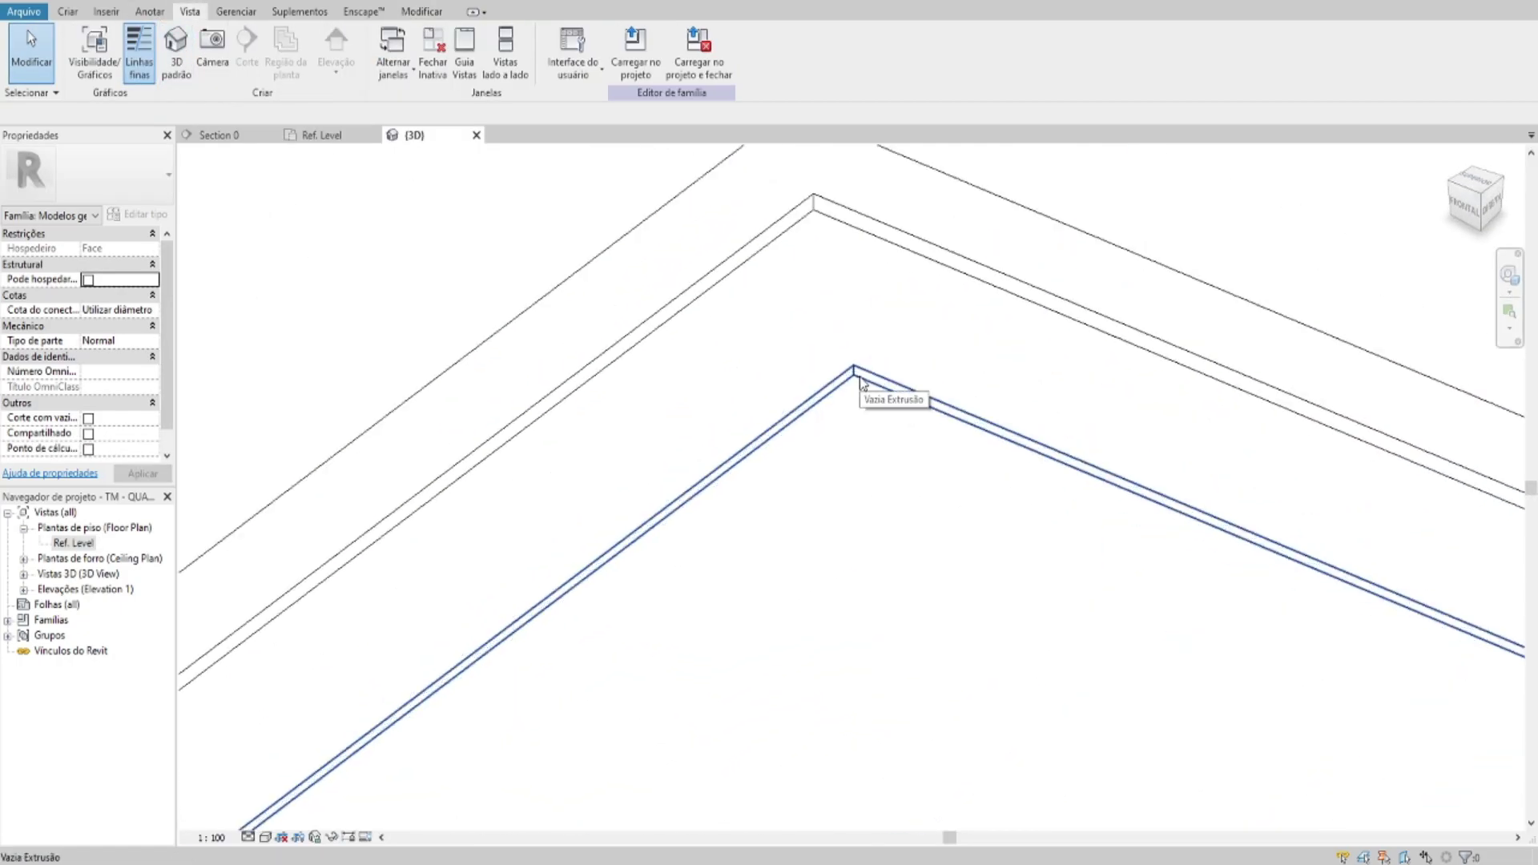
pyautogui.click(868, 444)
pyautogui.press('Escape')
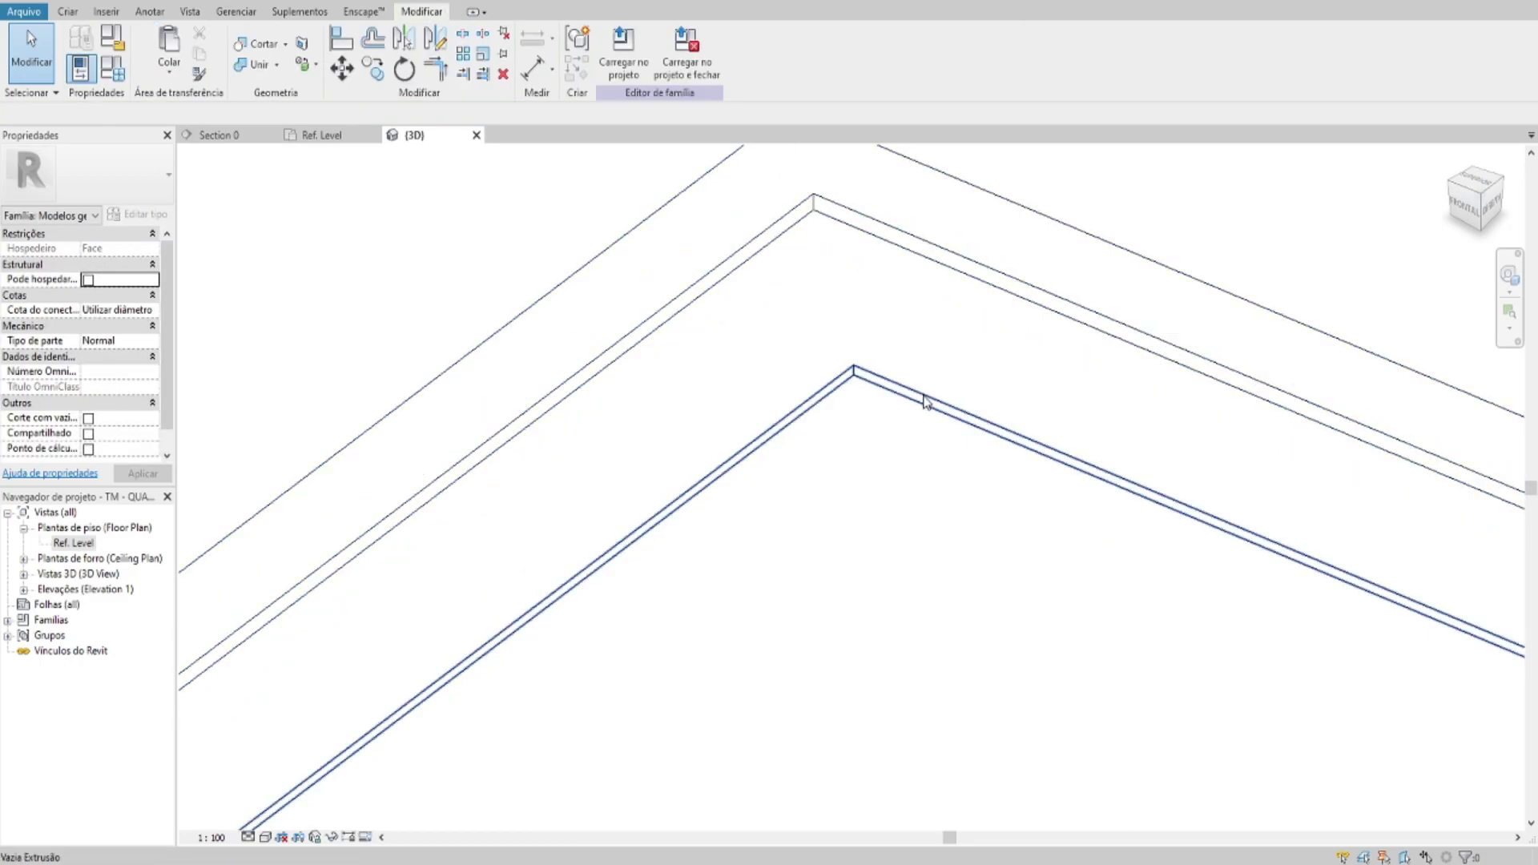
# - Set the void's Extrusion End to 0.10 and orbit to a top view
pyautogui.click(920, 400)
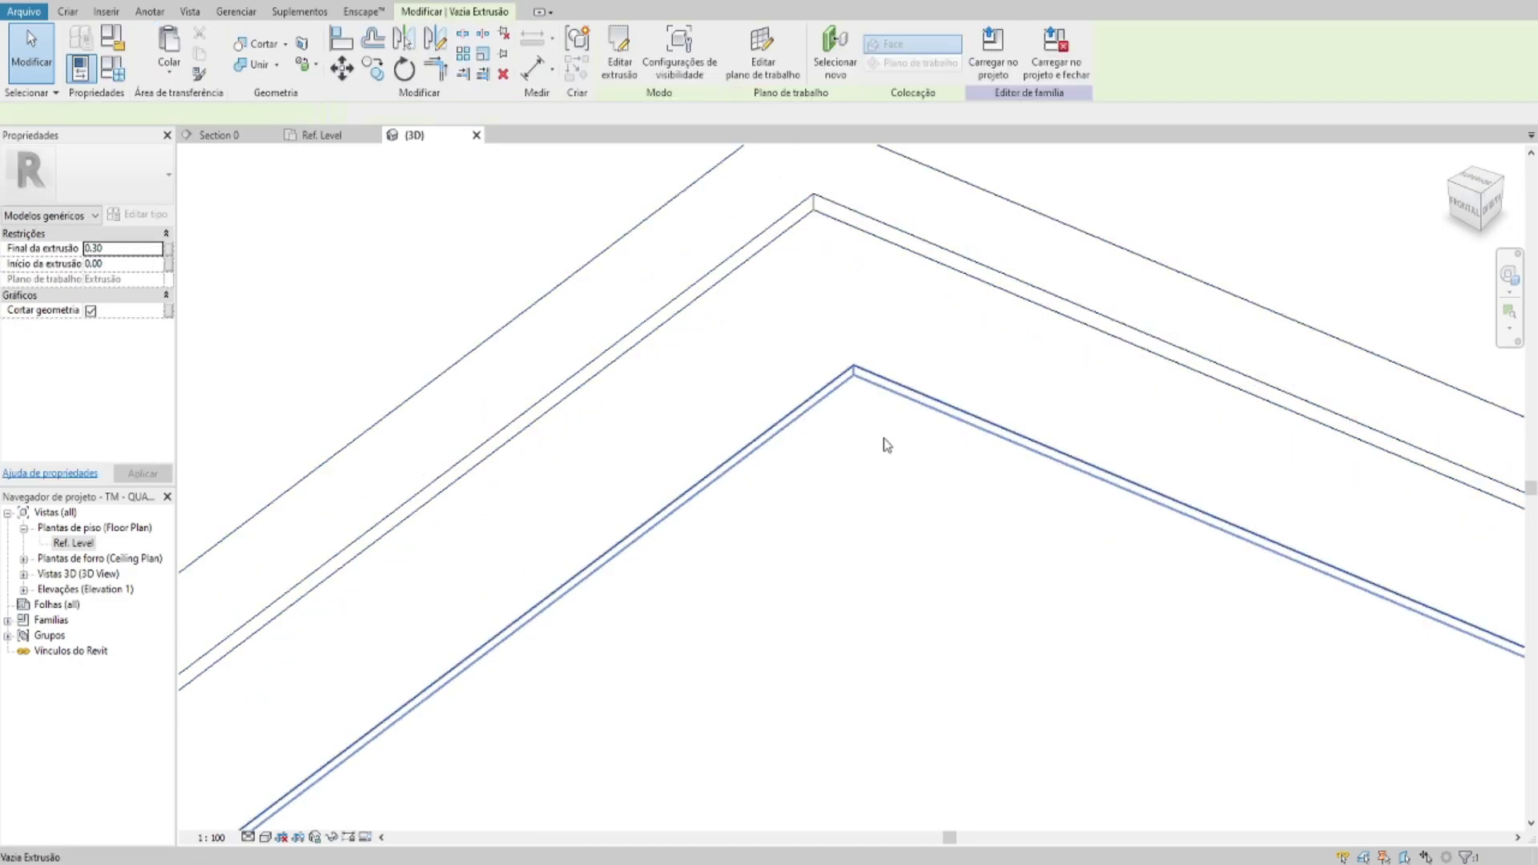
pyautogui.click(128, 250)
pyautogui.press('Return')
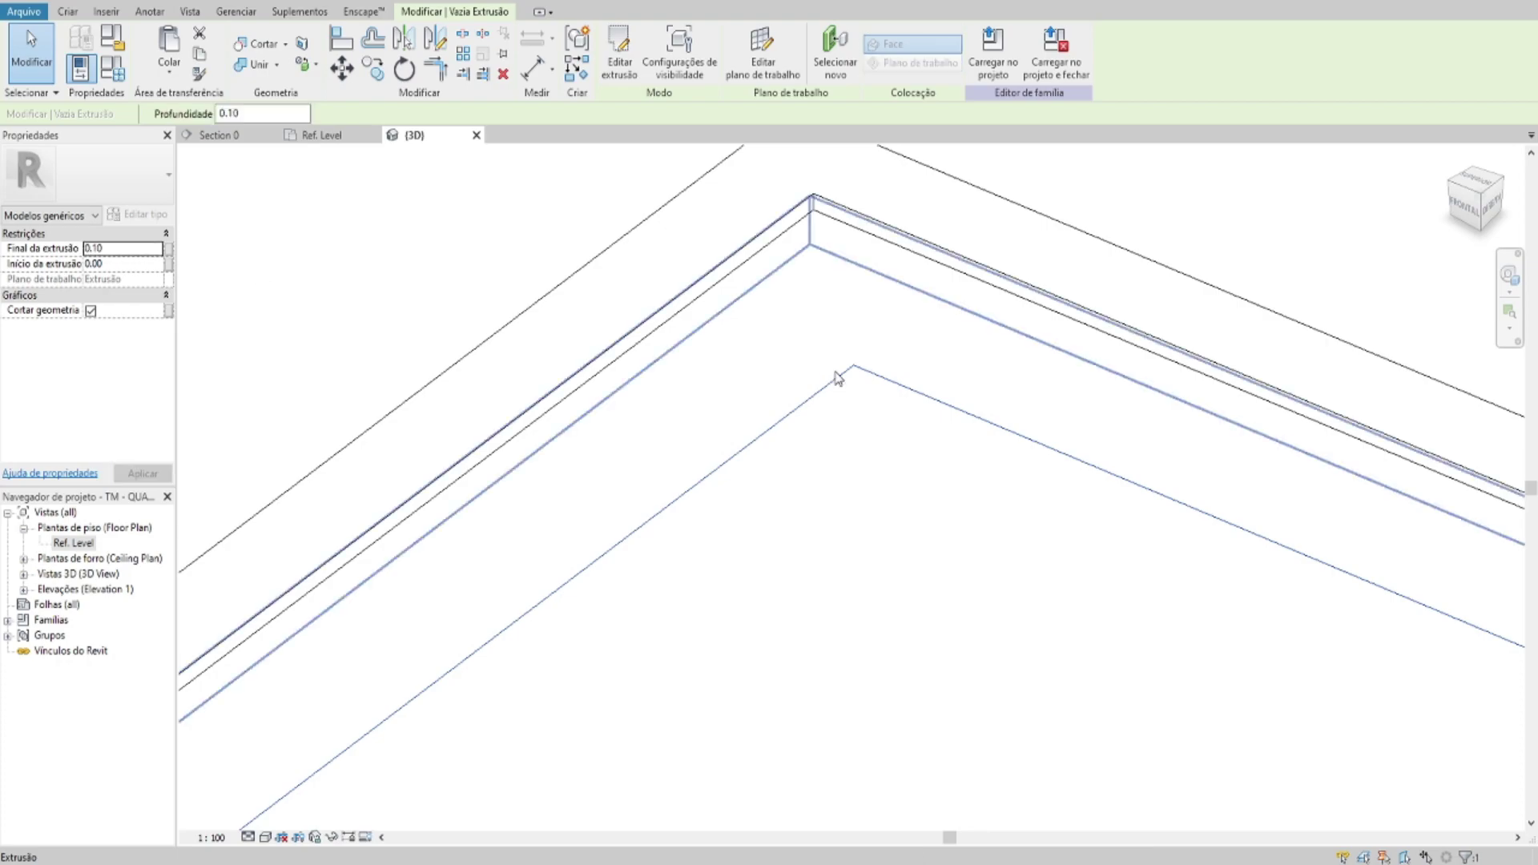
pyautogui.press('Escape')
pyautogui.moveTo(927, 267)
pyautogui.keyDown('shift'); pyautogui.mouseDown(button='middle')
pyautogui.moveTo(1075, 519)
pyautogui.moveTo(1043, 377)
pyautogui.moveTo(813, 346)
pyautogui.moveTo(899, 369)
pyautogui.mouseUp(button='middle'); pyautogui.keyUp('shift')
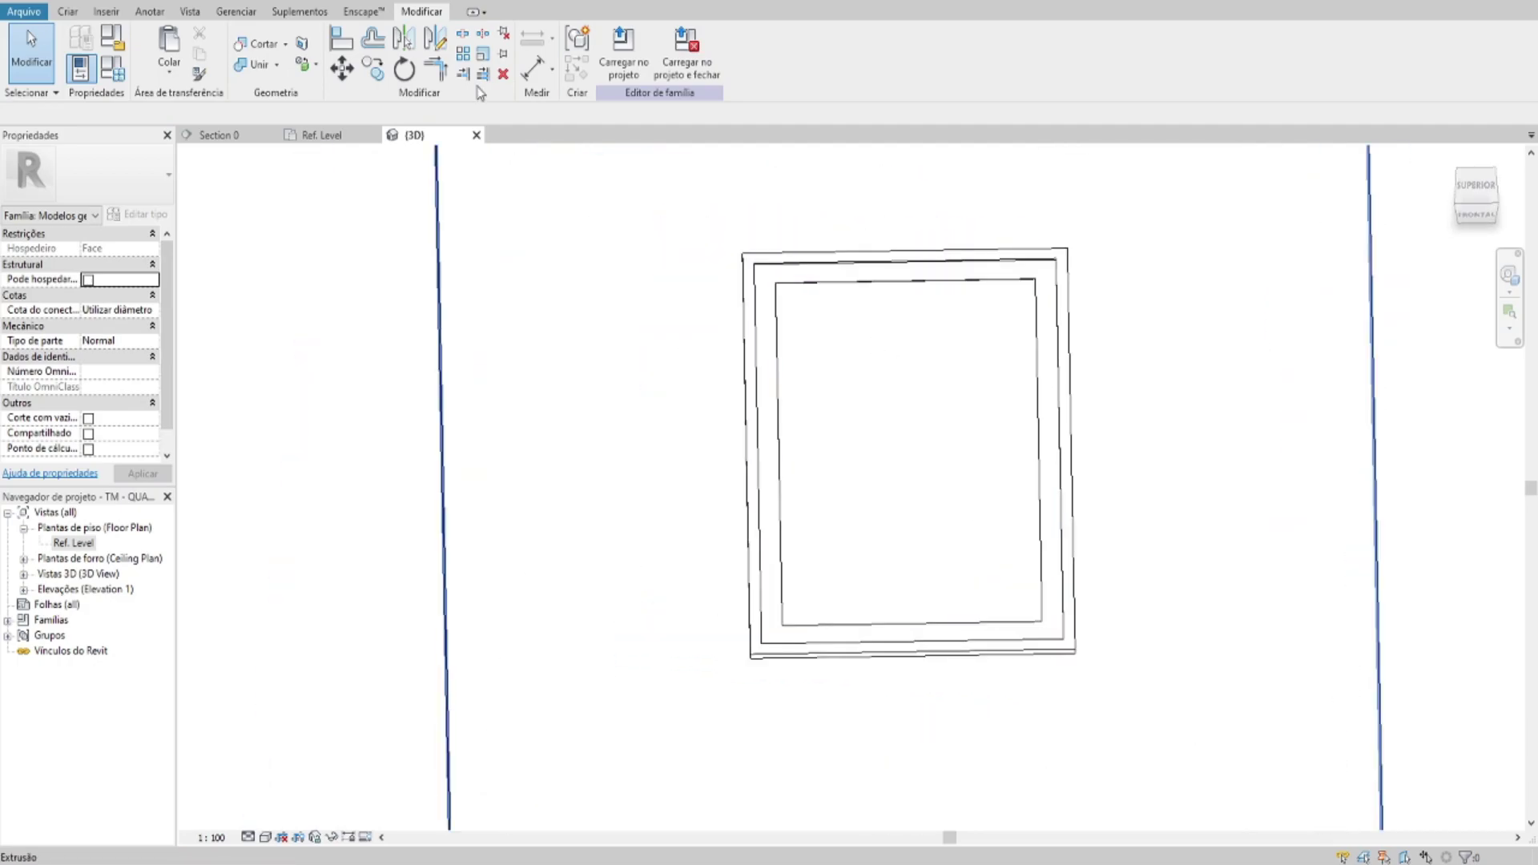
# - Reload the taller frame family into the project, overwriting it and deleting the conflicting decal
pyautogui.click(623, 54)
pyautogui.click(719, 389)
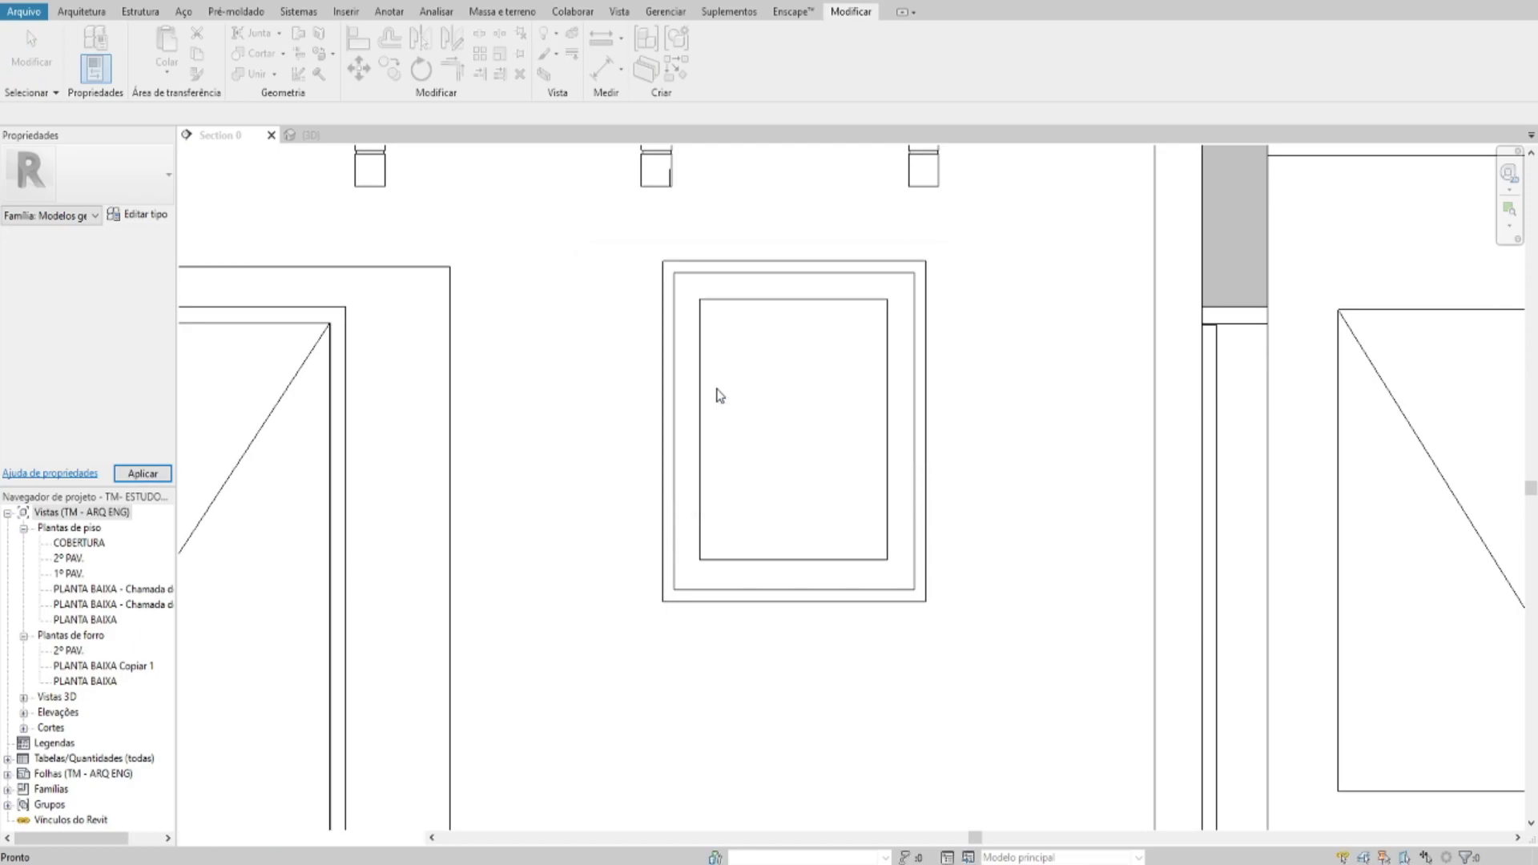
pyautogui.click(687, 490)
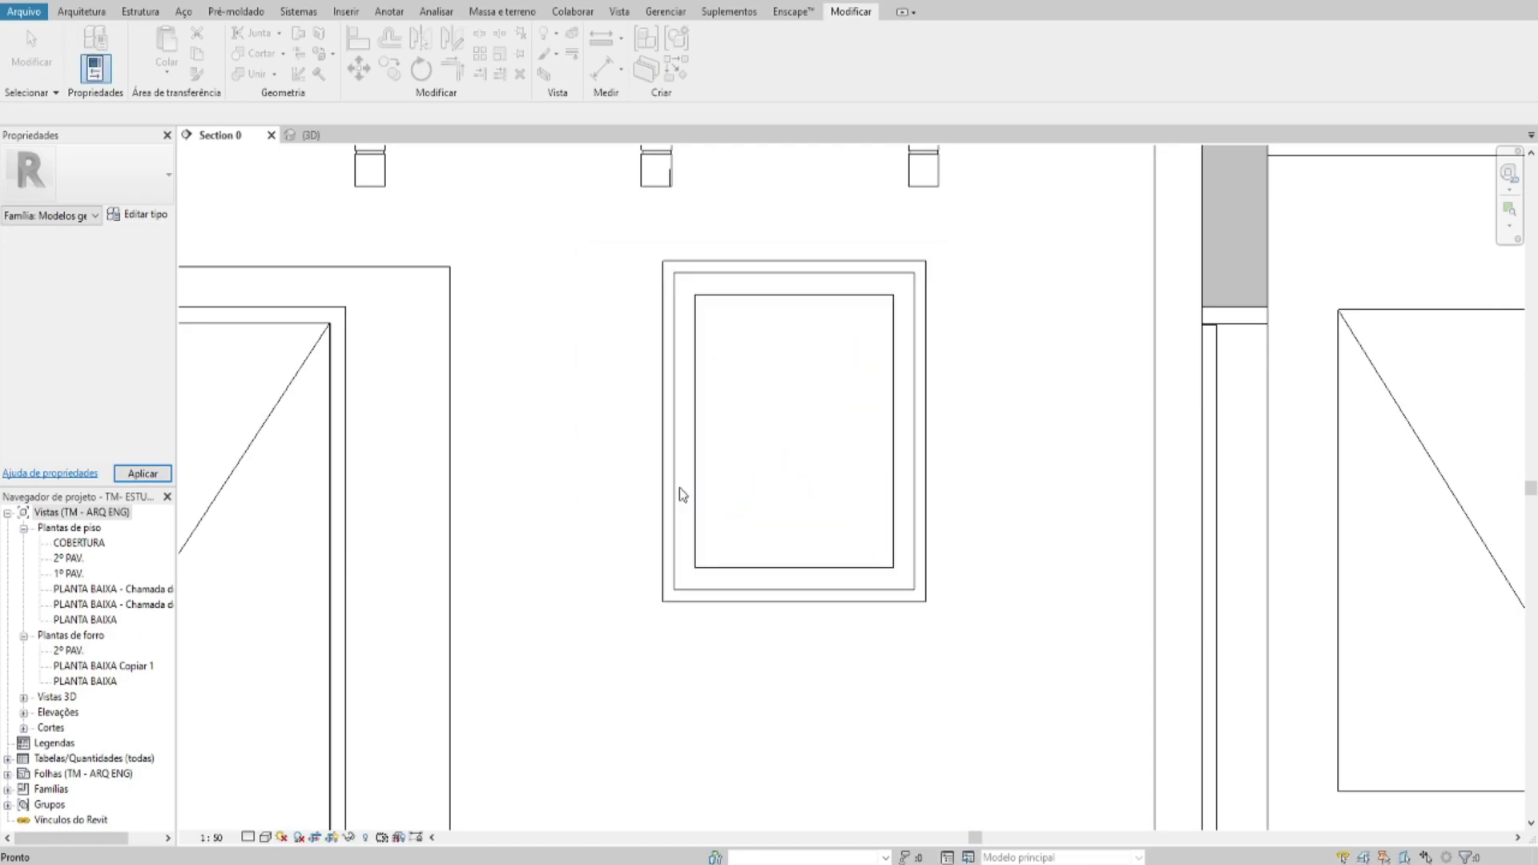
pyautogui.moveTo(780, 417); pyautogui.dragTo(740, 435, button='middle')
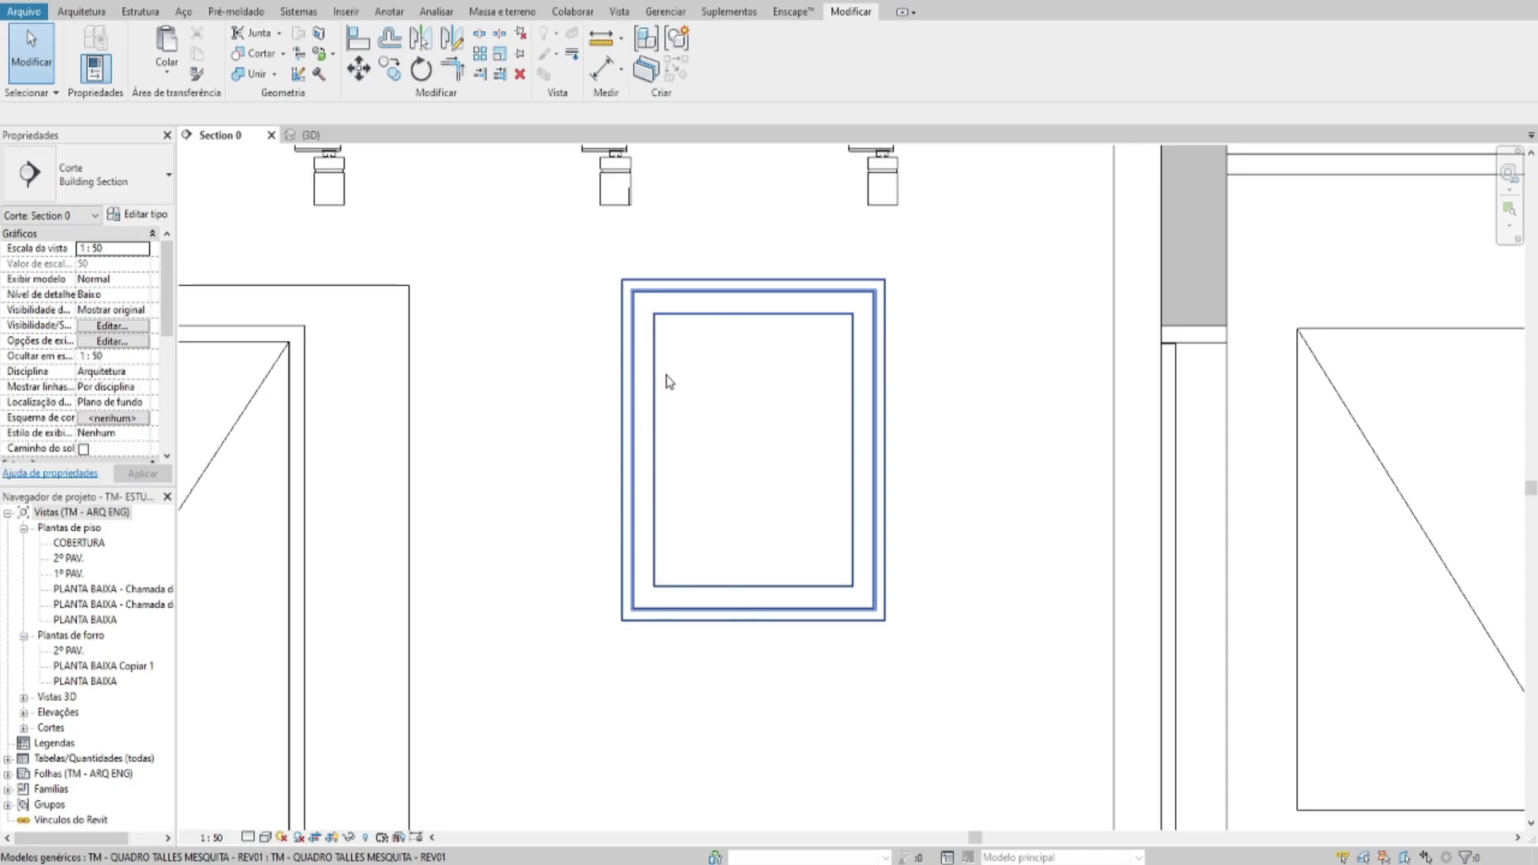
pyautogui.scroll(-1, 761, 436)
# - Place the eye-chart picture decal inside the frame opening at 50,00 width
pyautogui.click(628, 257)
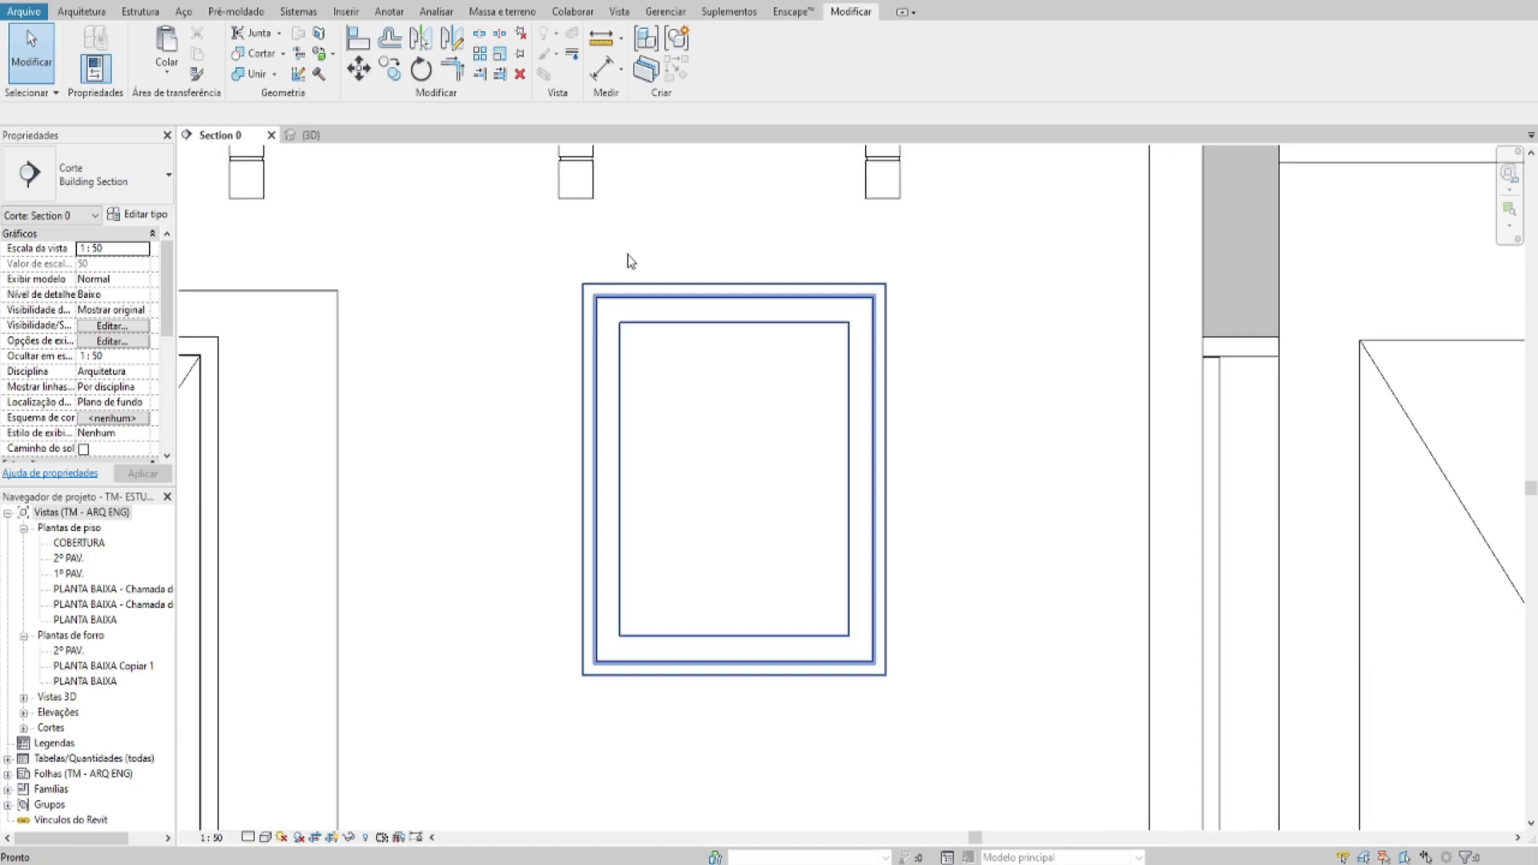
pyautogui.click(349, 11)
pyautogui.click(383, 49)
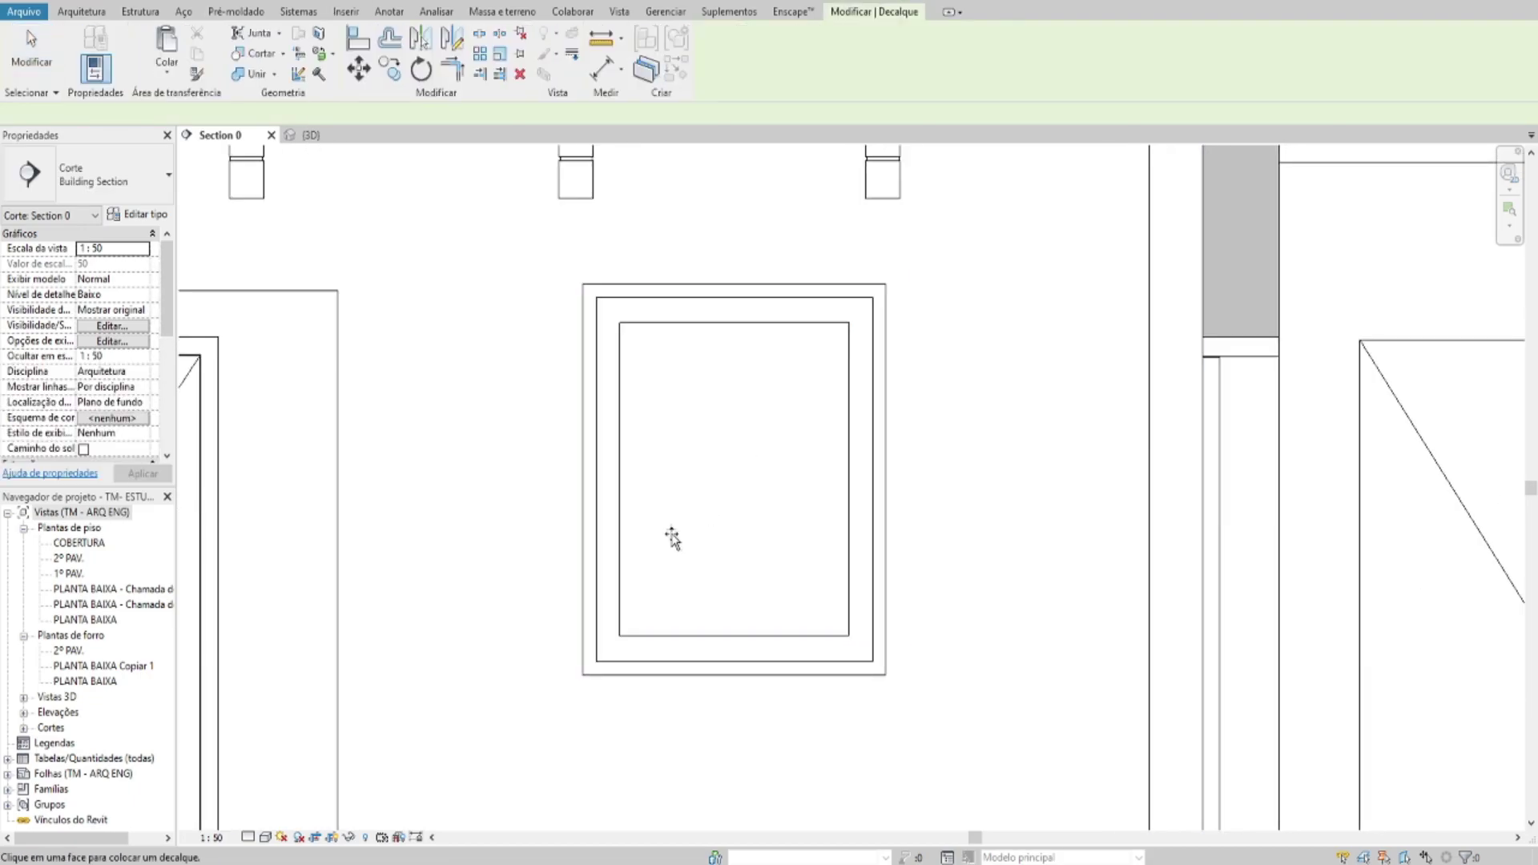
pyautogui.click(772, 401)
pyautogui.press('Escape')
pyautogui.press('Escape')
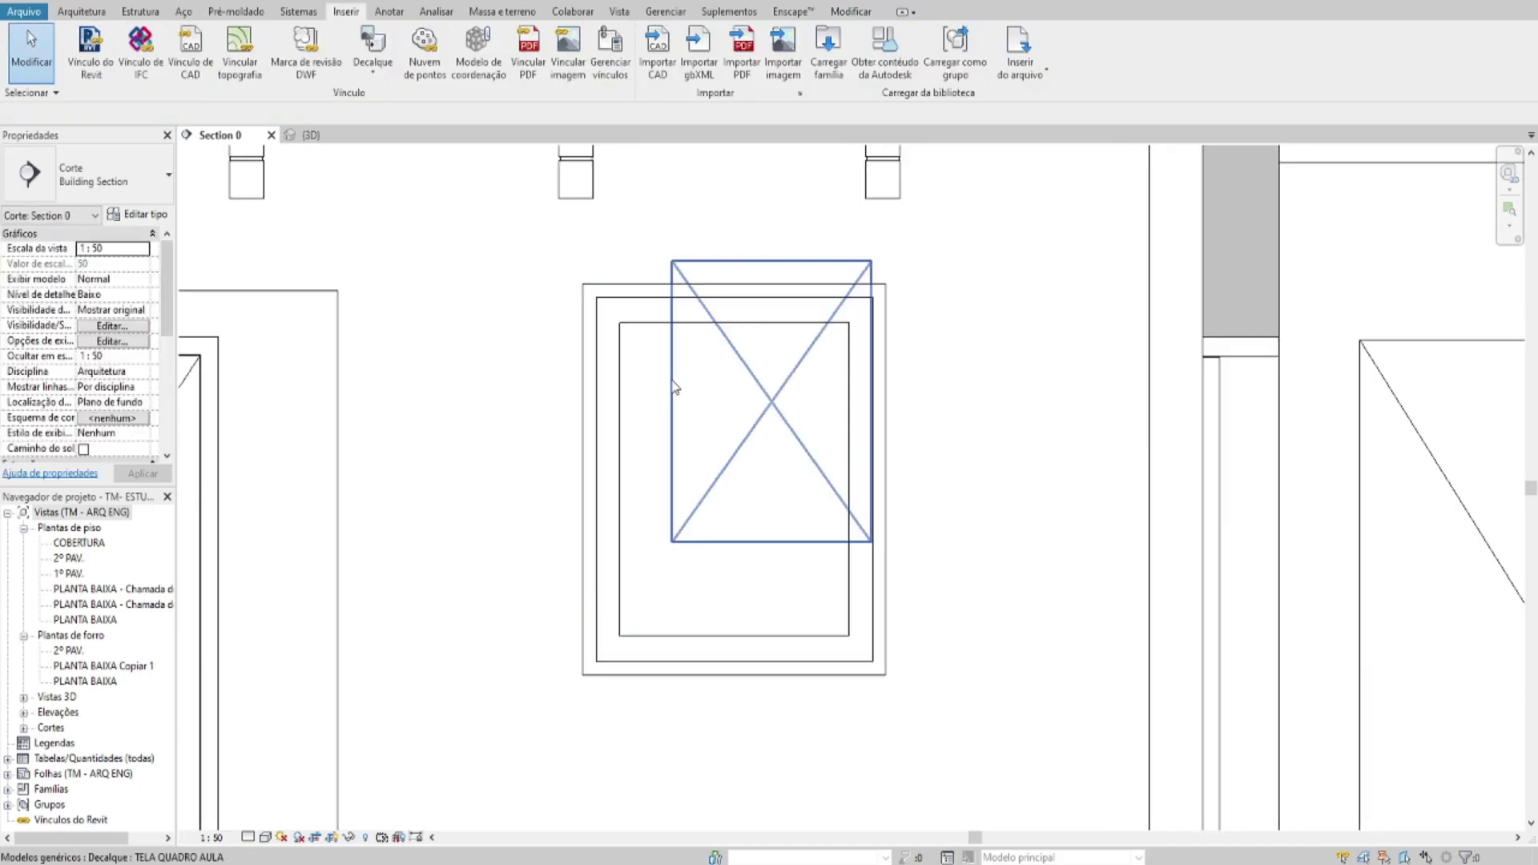
pyautogui.moveTo(672, 384); pyautogui.dragTo(617, 436)
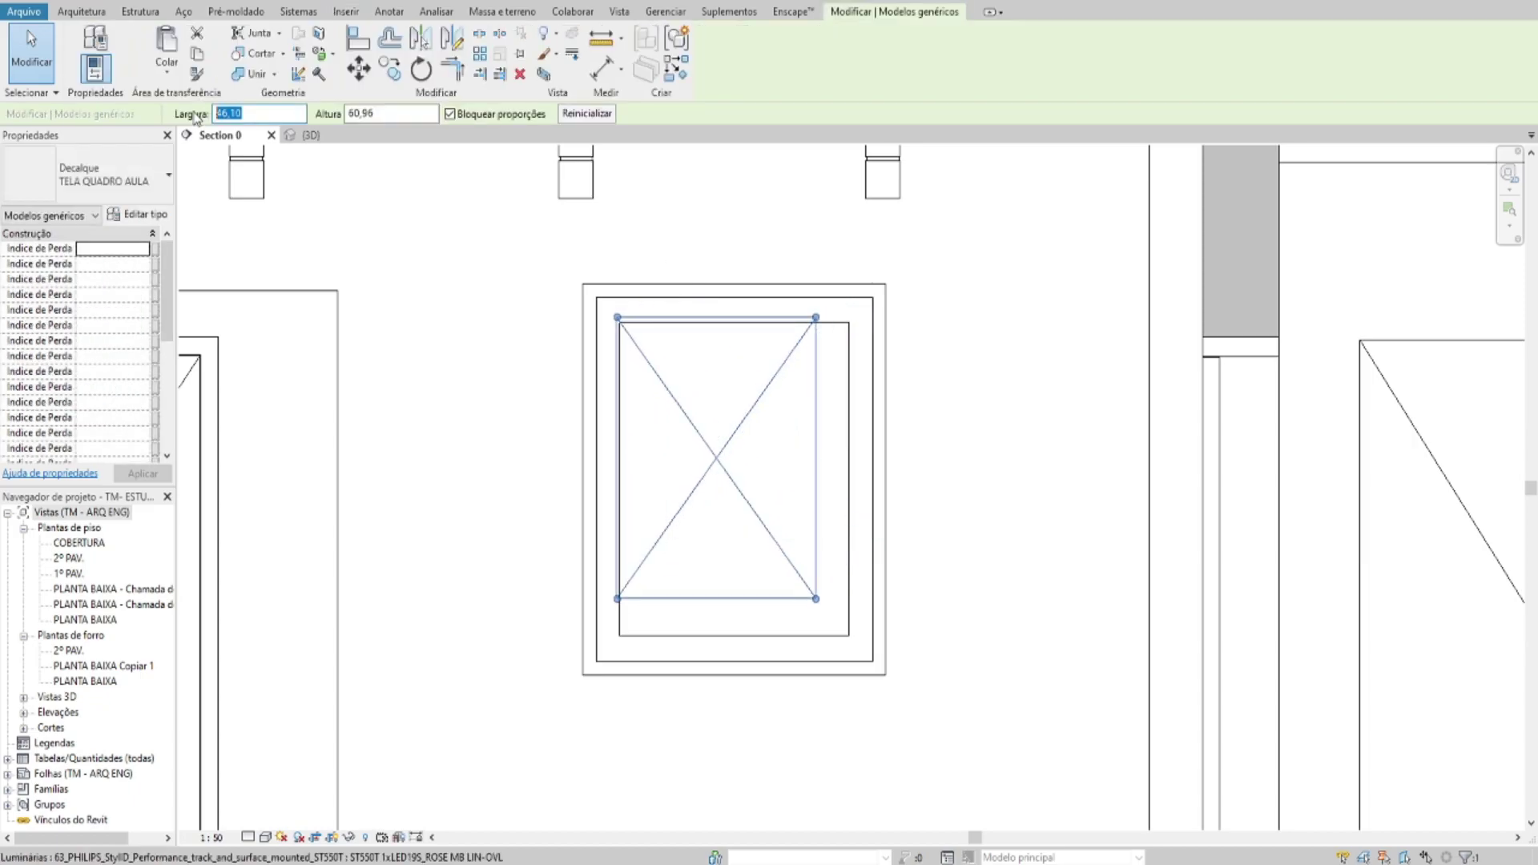
pyautogui.write('50')
pyautogui.press('Return')
pyautogui.moveTo(720, 446); pyautogui.dragTo(740, 485)
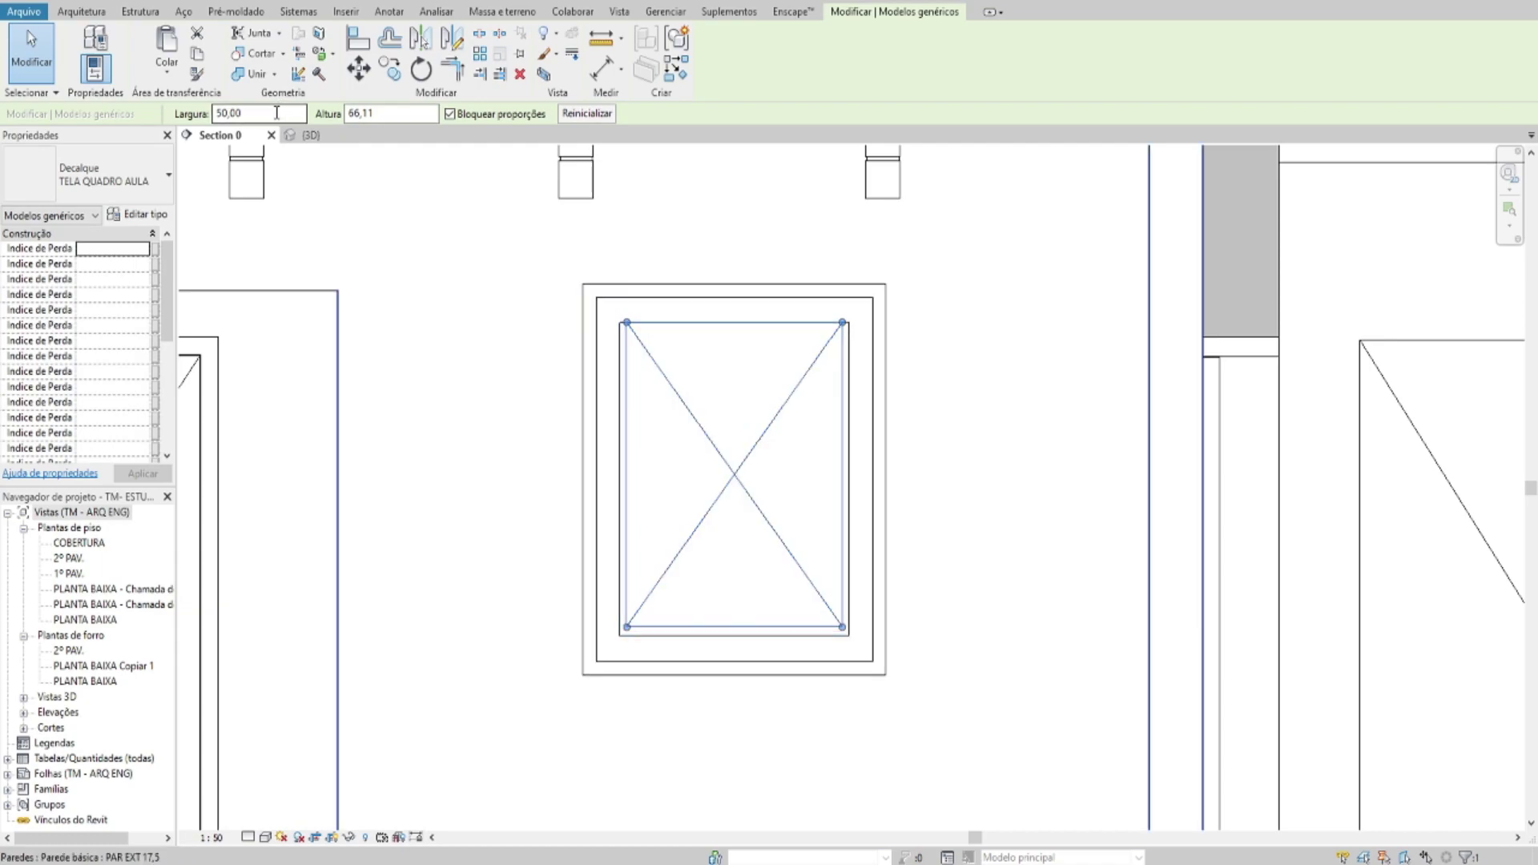
# - Widen the decal to 55, making it 55.00 × 72.72
pyautogui.click(276, 113)
pyautogui.write('5')
pyautogui.press('Return')
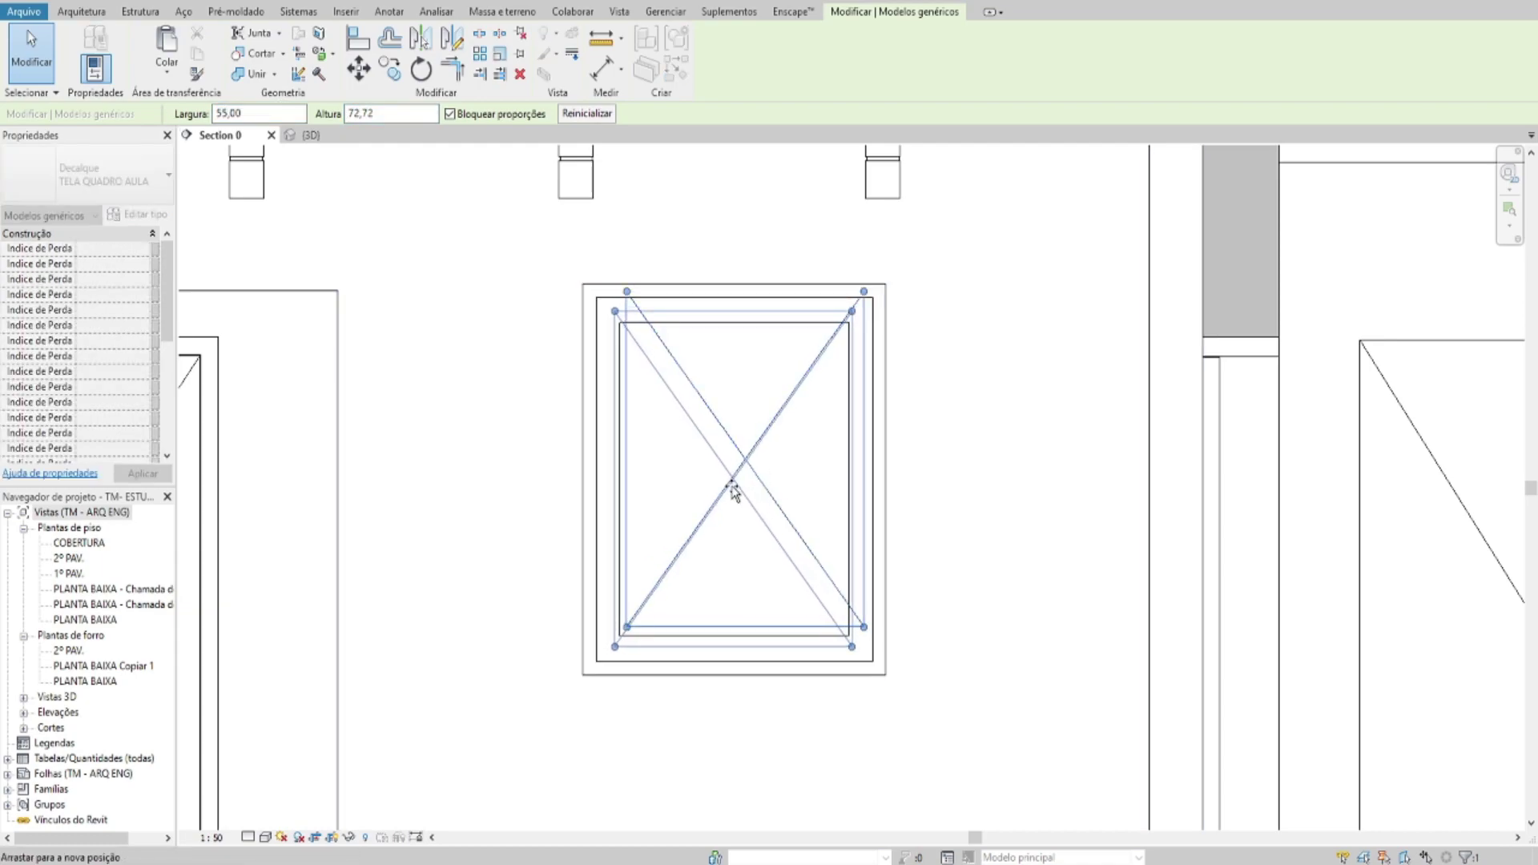
pyautogui.press('Escape')
pyautogui.click(801, 12)
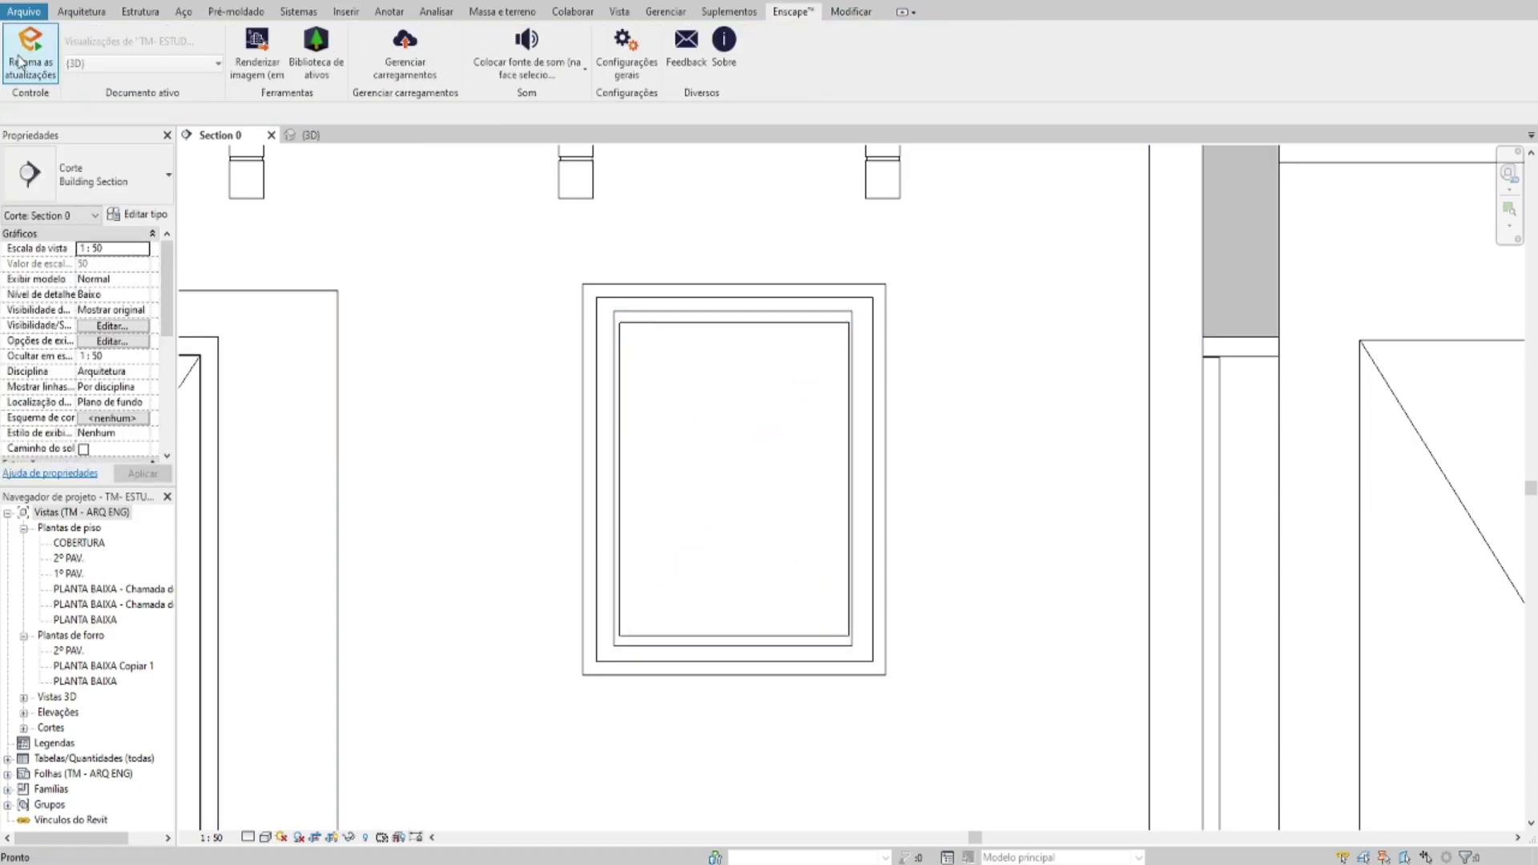
pyautogui.click(303, 797)
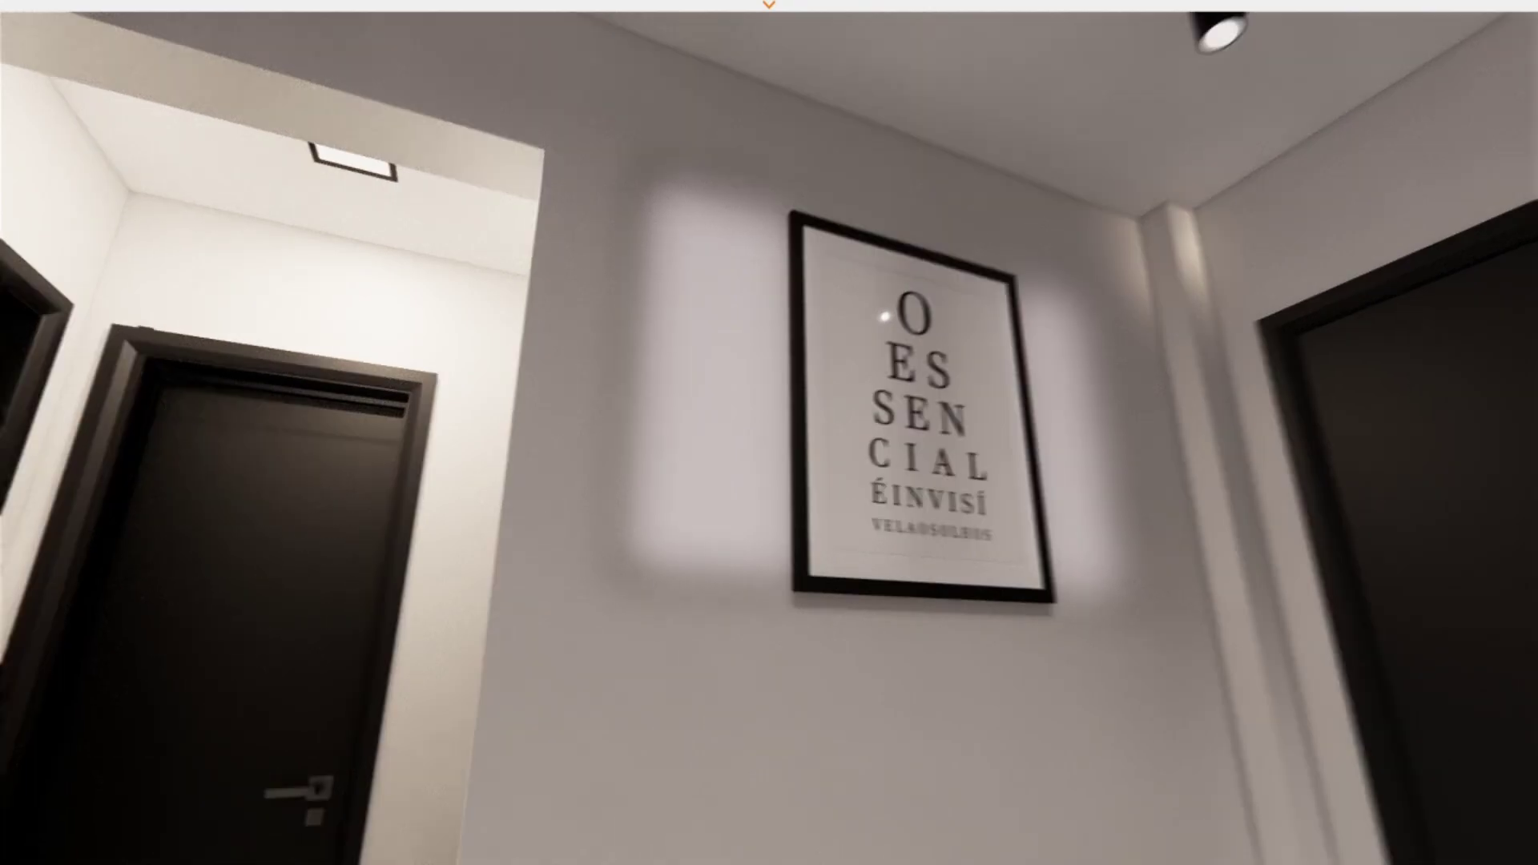
pyautogui.scroll(3, 842, 362)
pyautogui.scroll(3, 768, 432)
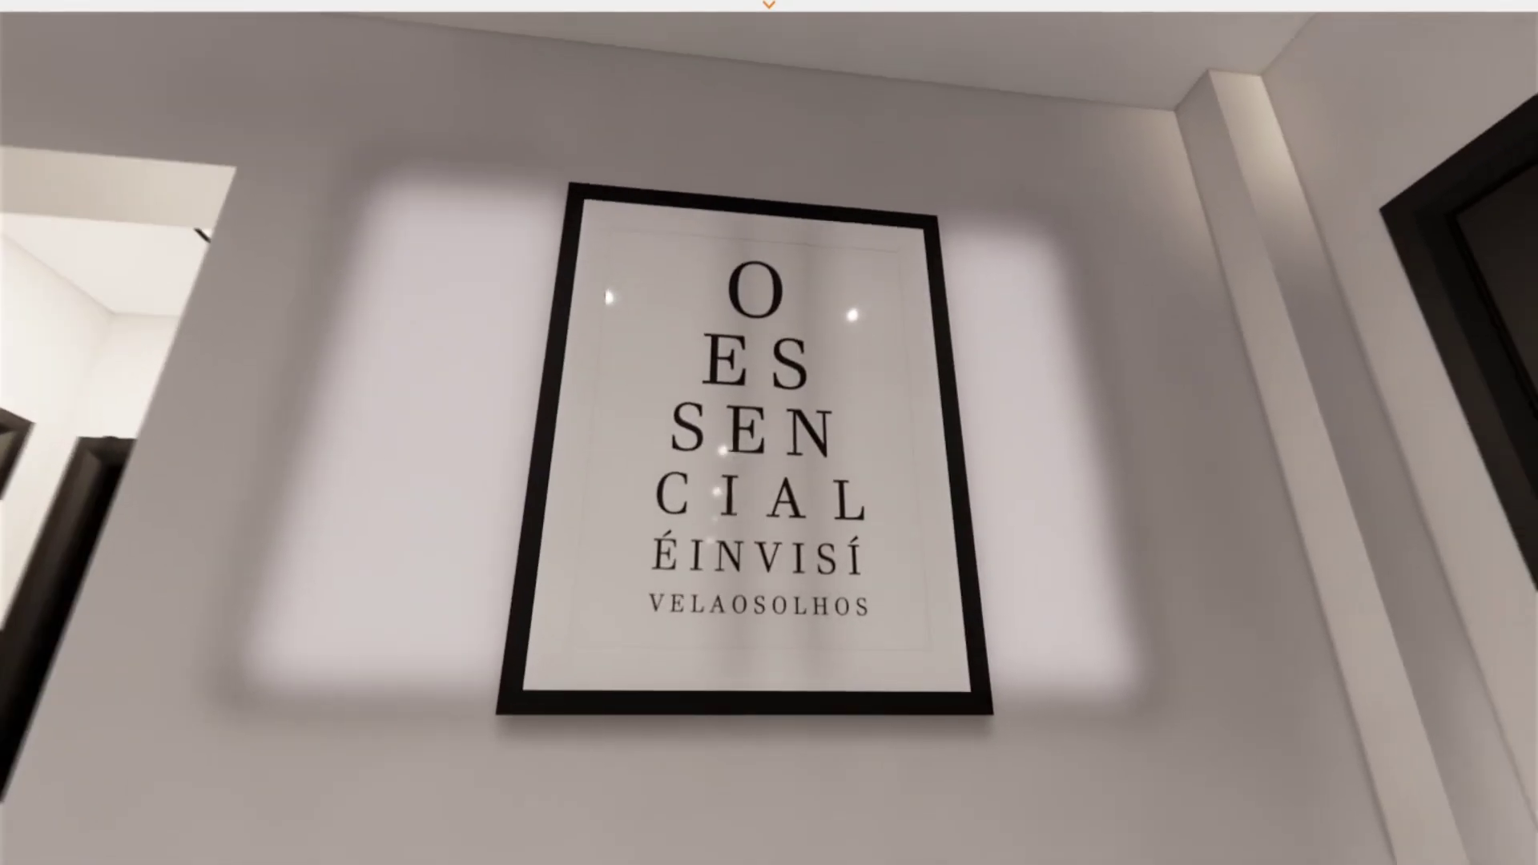
pyautogui.moveTo(690, 287); pyautogui.dragTo(847, 317)
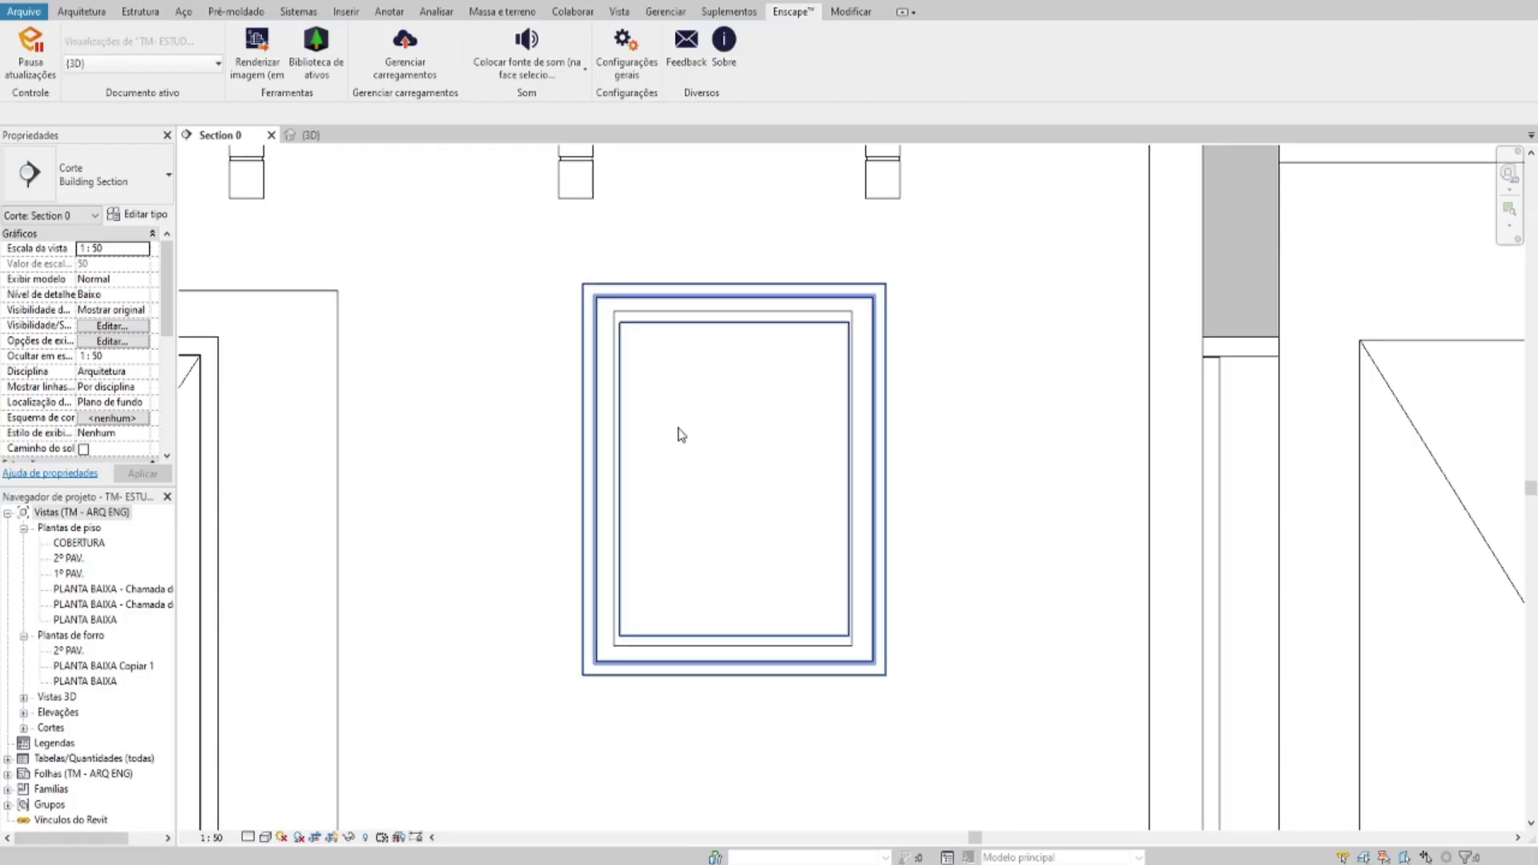
pyautogui.click(734, 481)
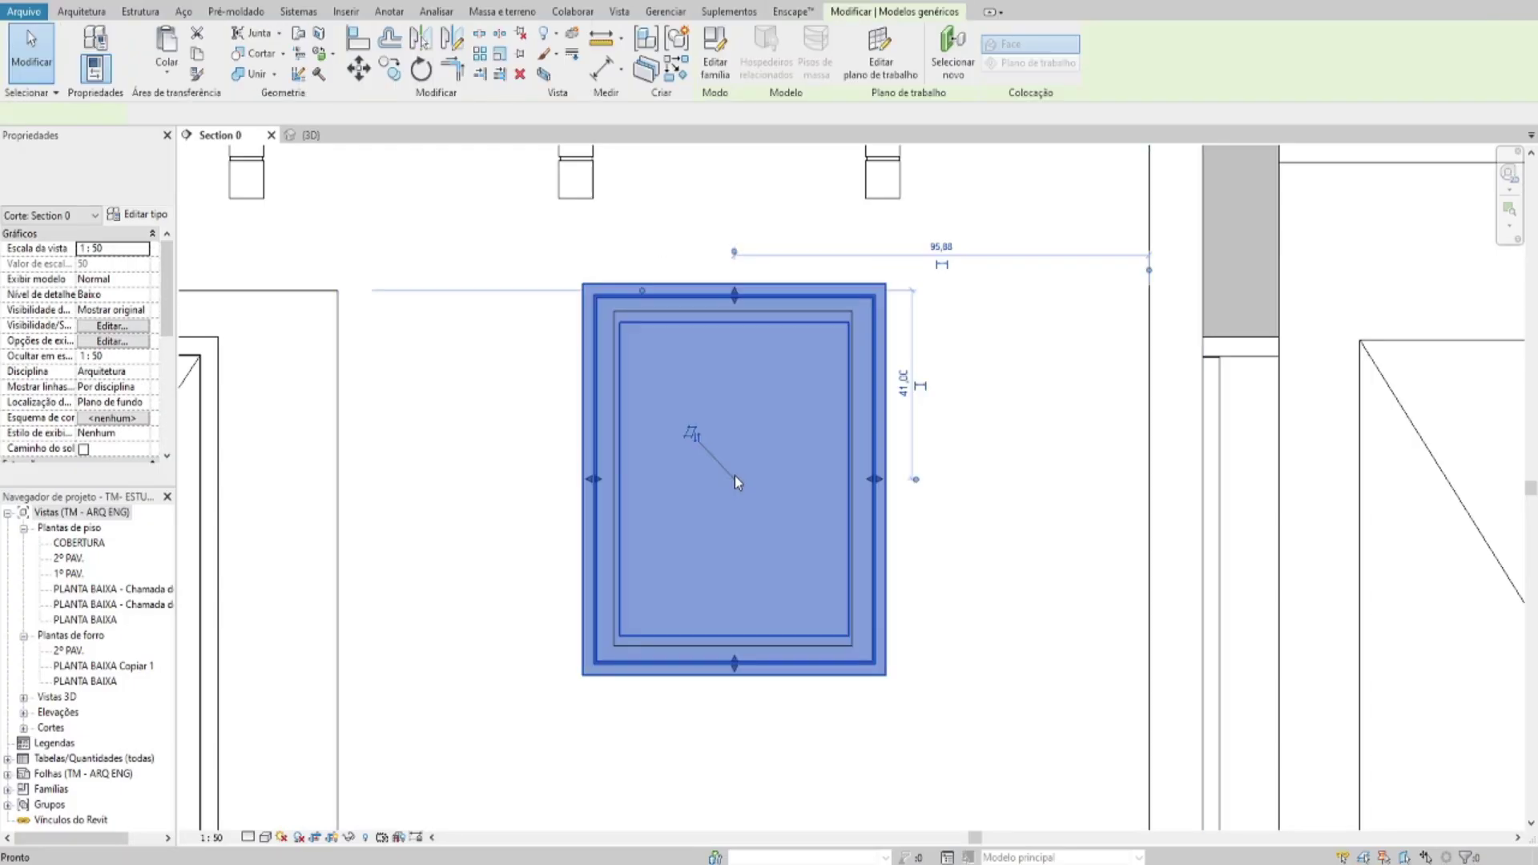
# - Set the eye-chart decal type's finish to Matte and check the glare-free render
pyautogui.press('Escape')
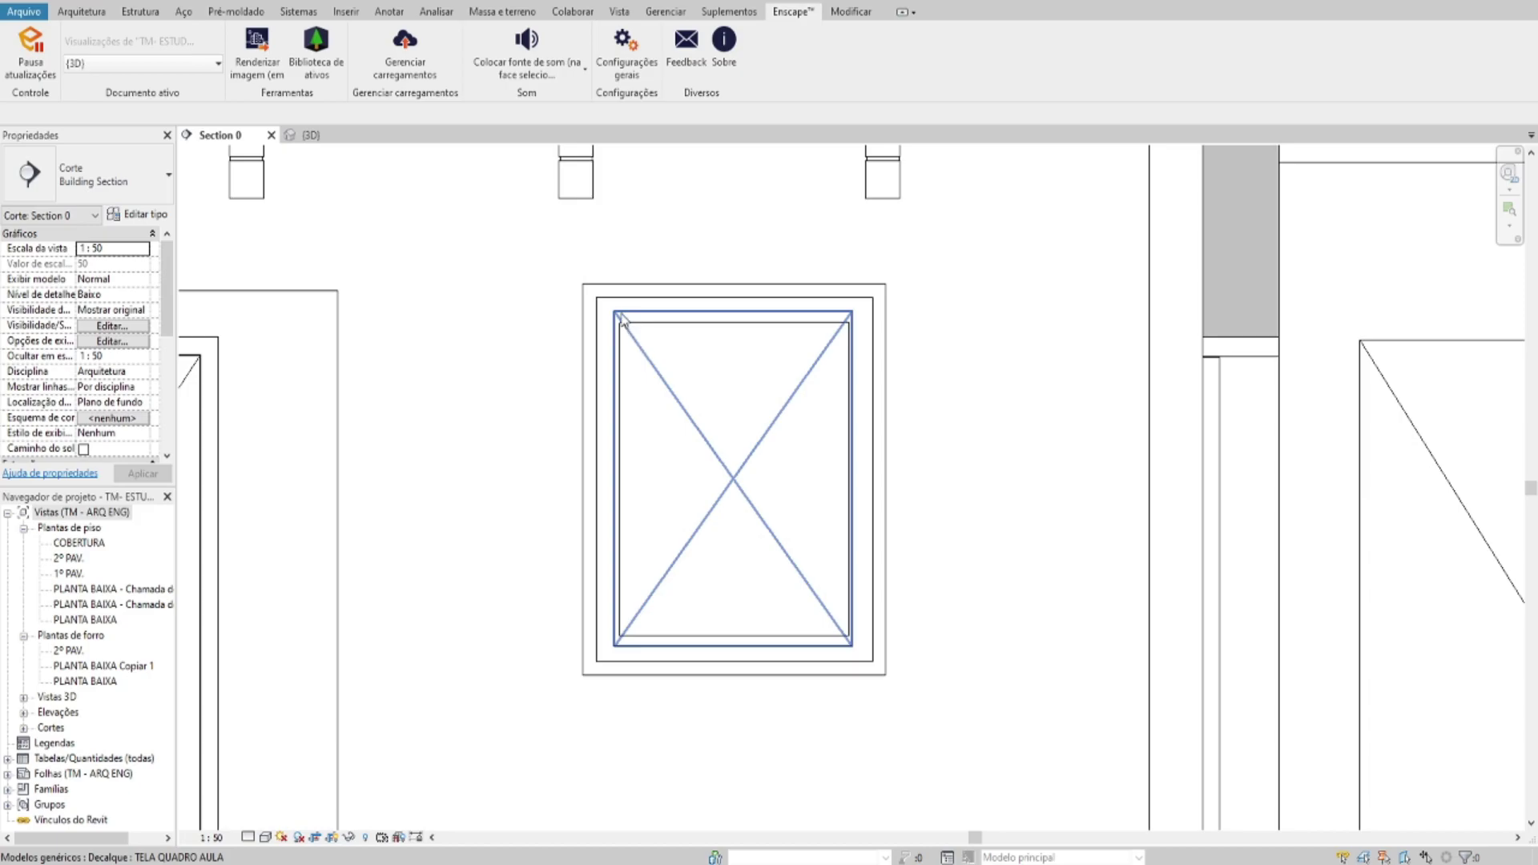
pyautogui.click(622, 319)
pyautogui.click(138, 214)
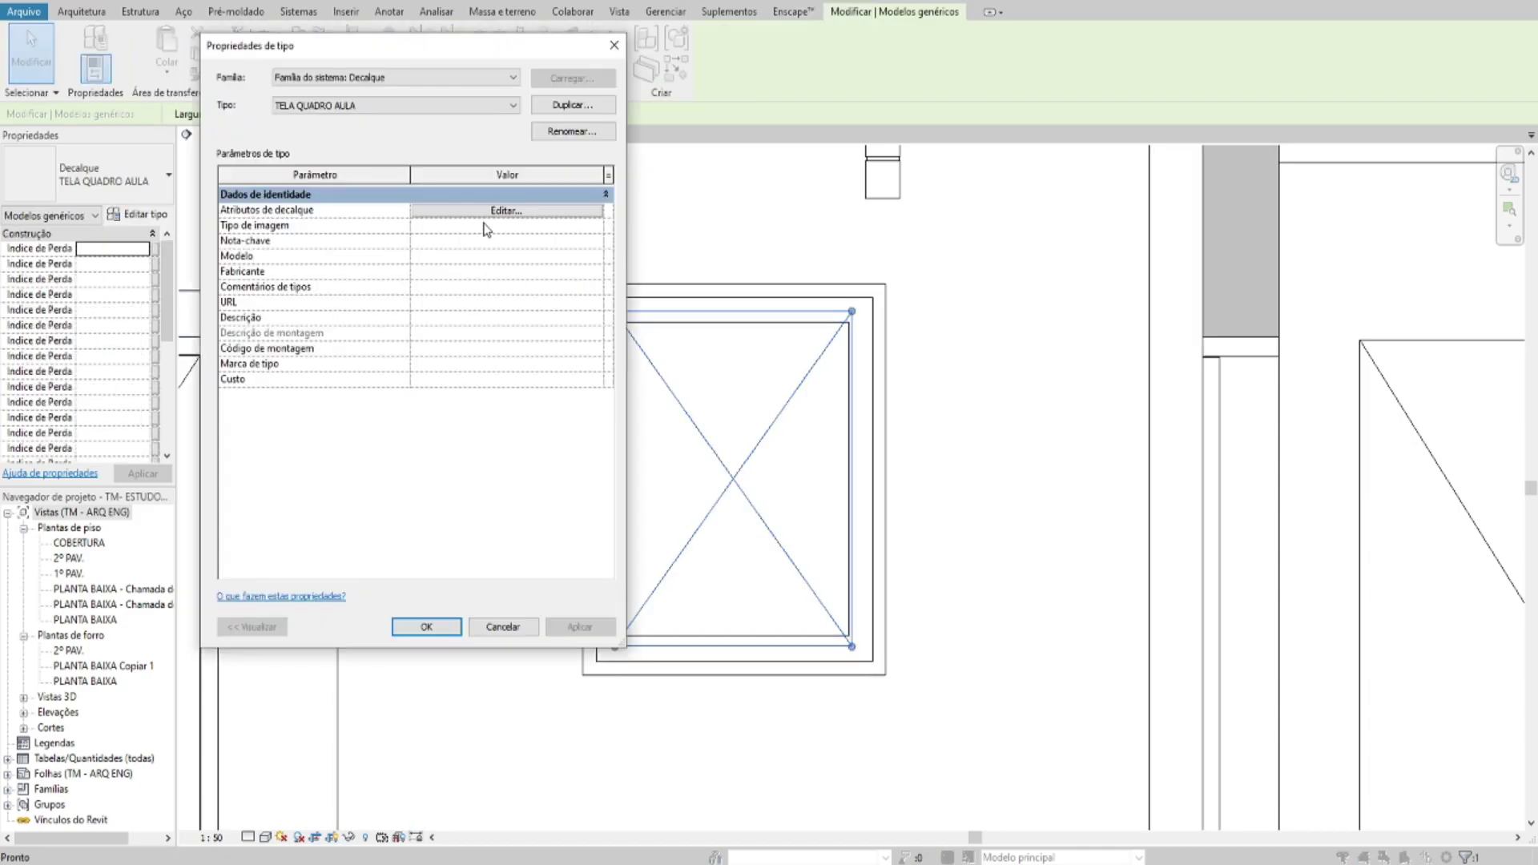
pyautogui.click(482, 210)
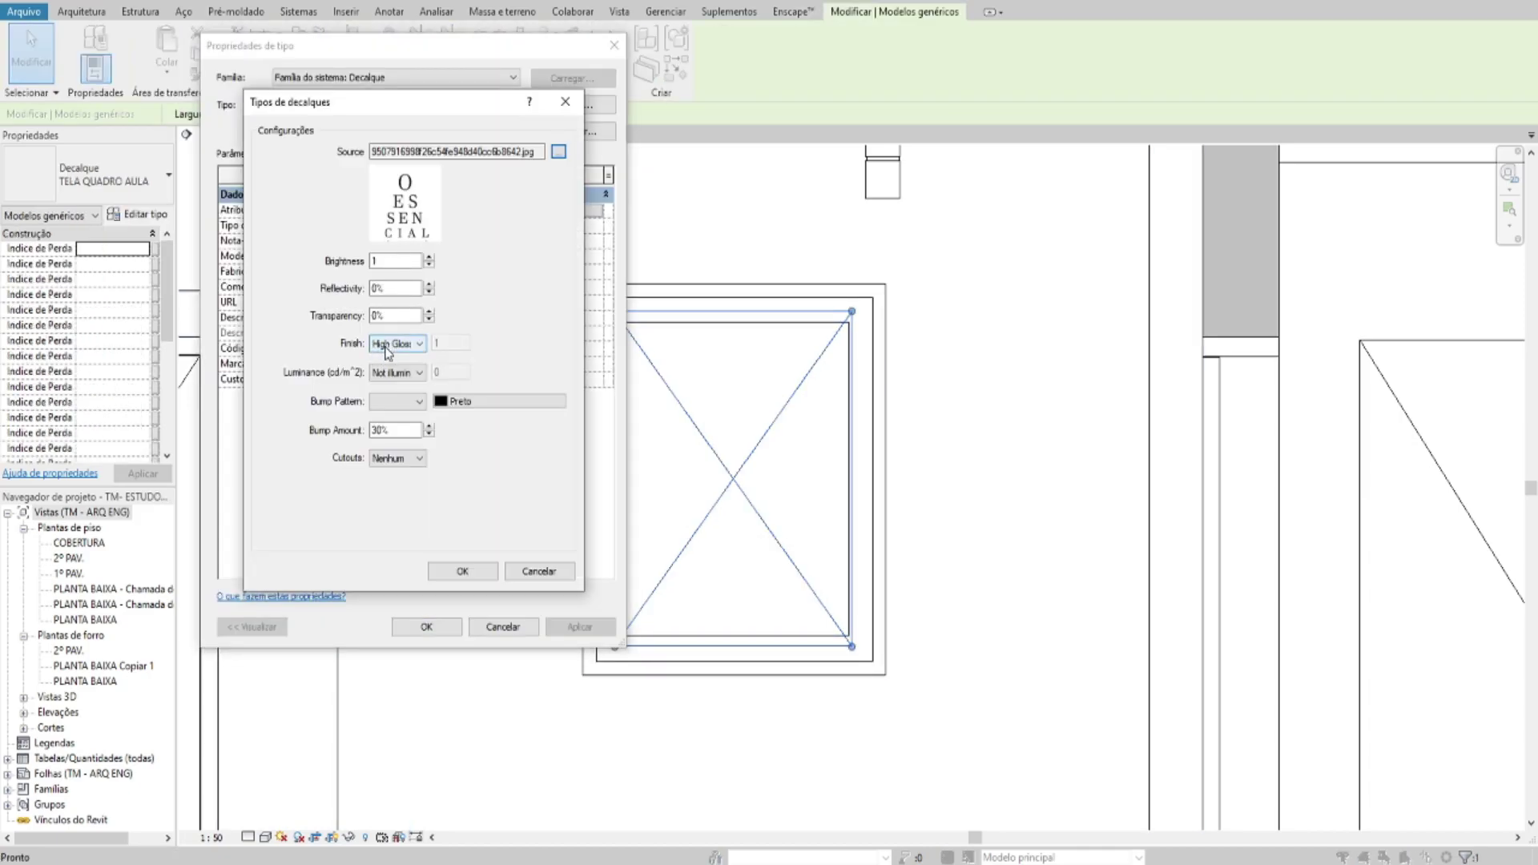
pyautogui.click(386, 351)
pyautogui.click(396, 360)
pyautogui.click(468, 573)
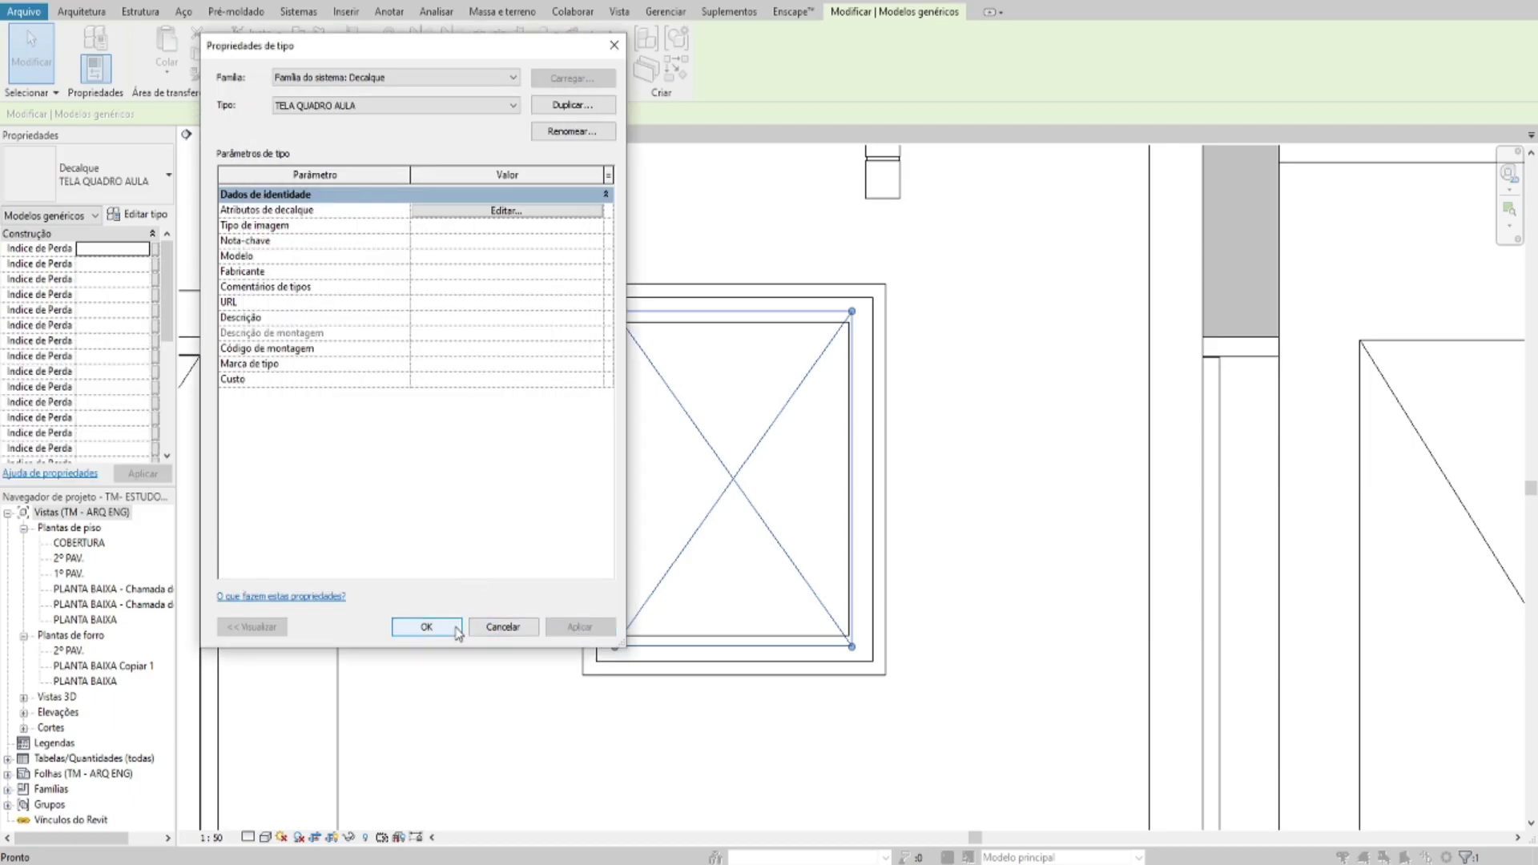
pyautogui.click(456, 631)
pyautogui.click(248, 842)
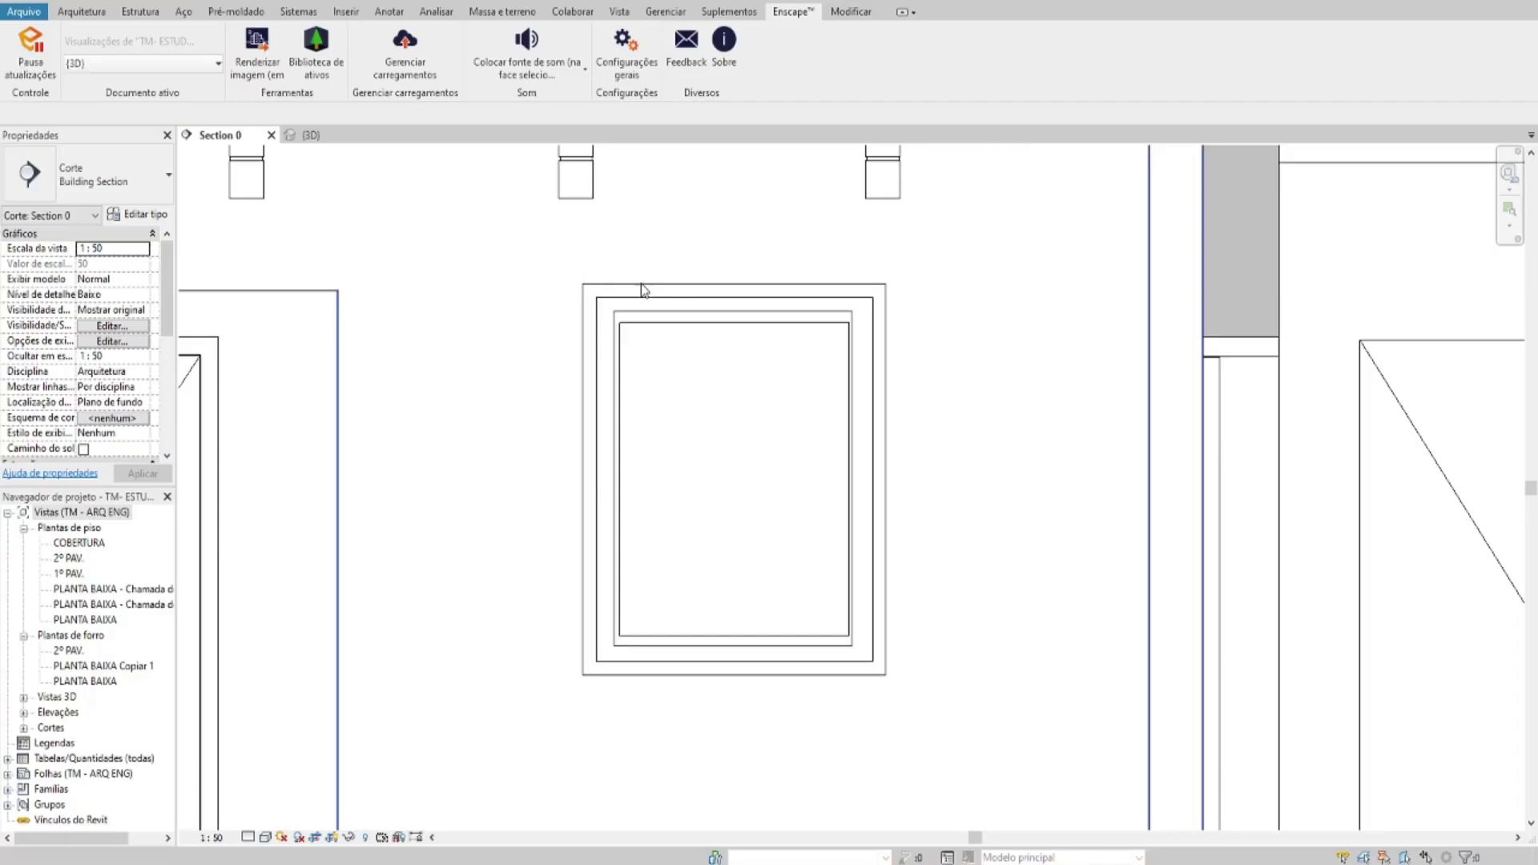
pyautogui.click(644, 298)
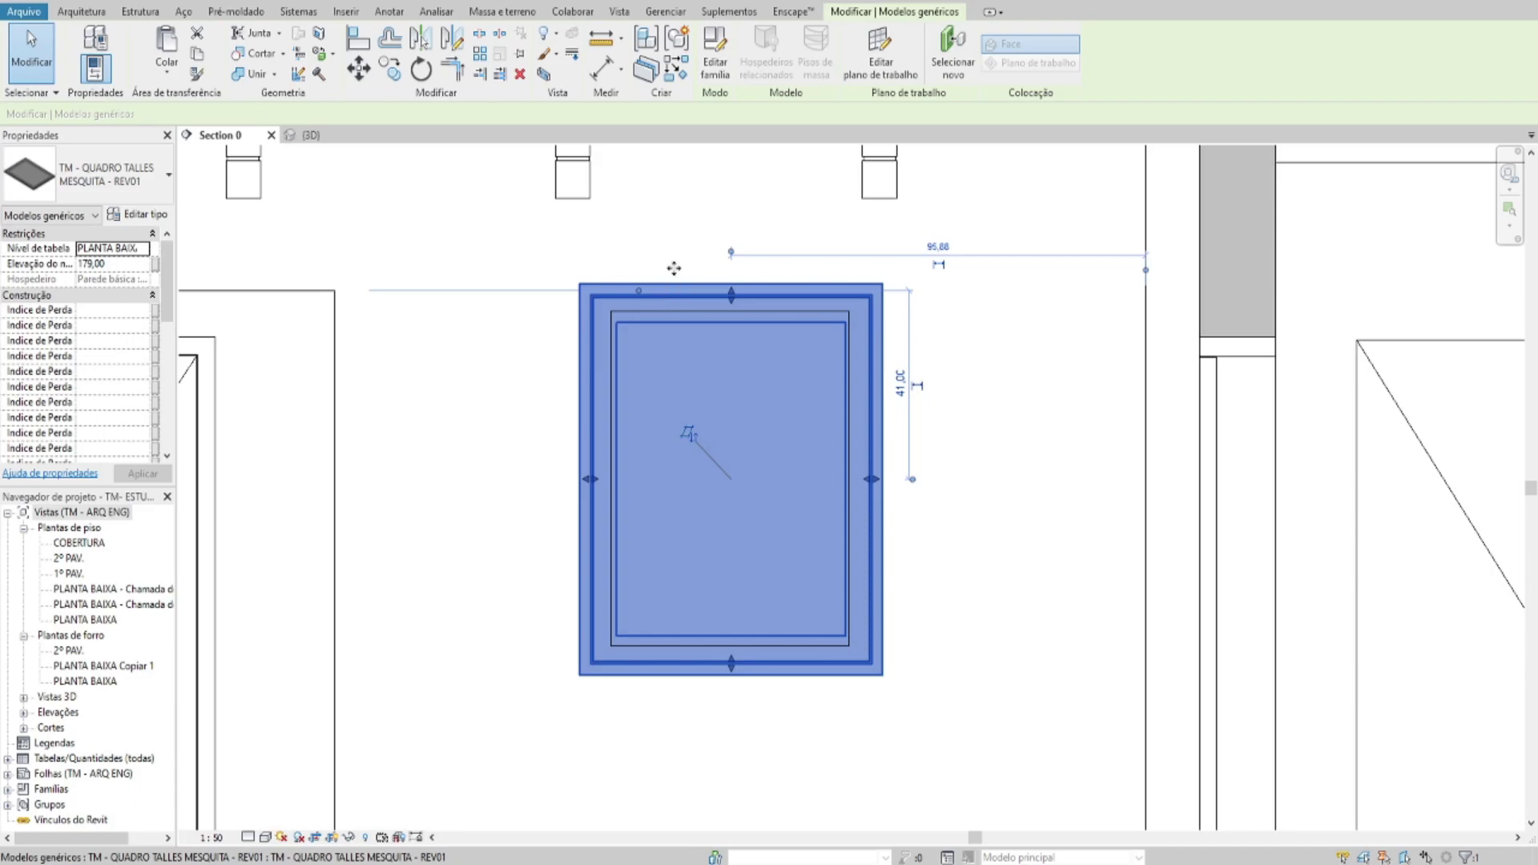
# - Link the moulding sweep's visibility to a new OCULTAR MOLDURA instance parameter and reload the family
pyautogui.hotkey('ctrl', 'Tab')
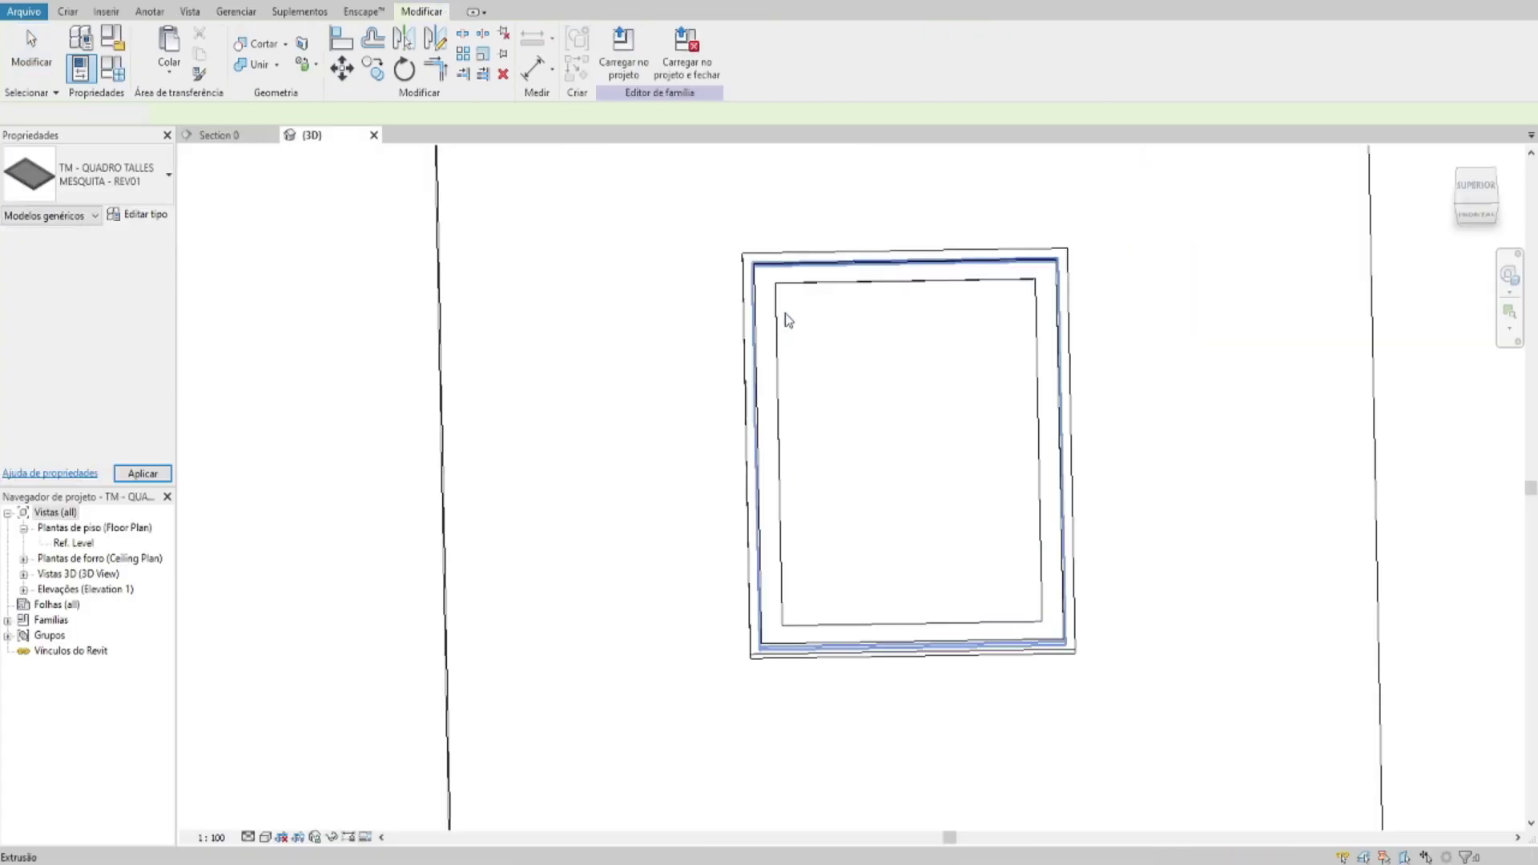
pyautogui.click(755, 286)
pyautogui.keyDown('shift'); pyautogui.moveTo(1016, 422); pyautogui.dragTo(978, 343, button='middle'); pyautogui.keyUp('shift')
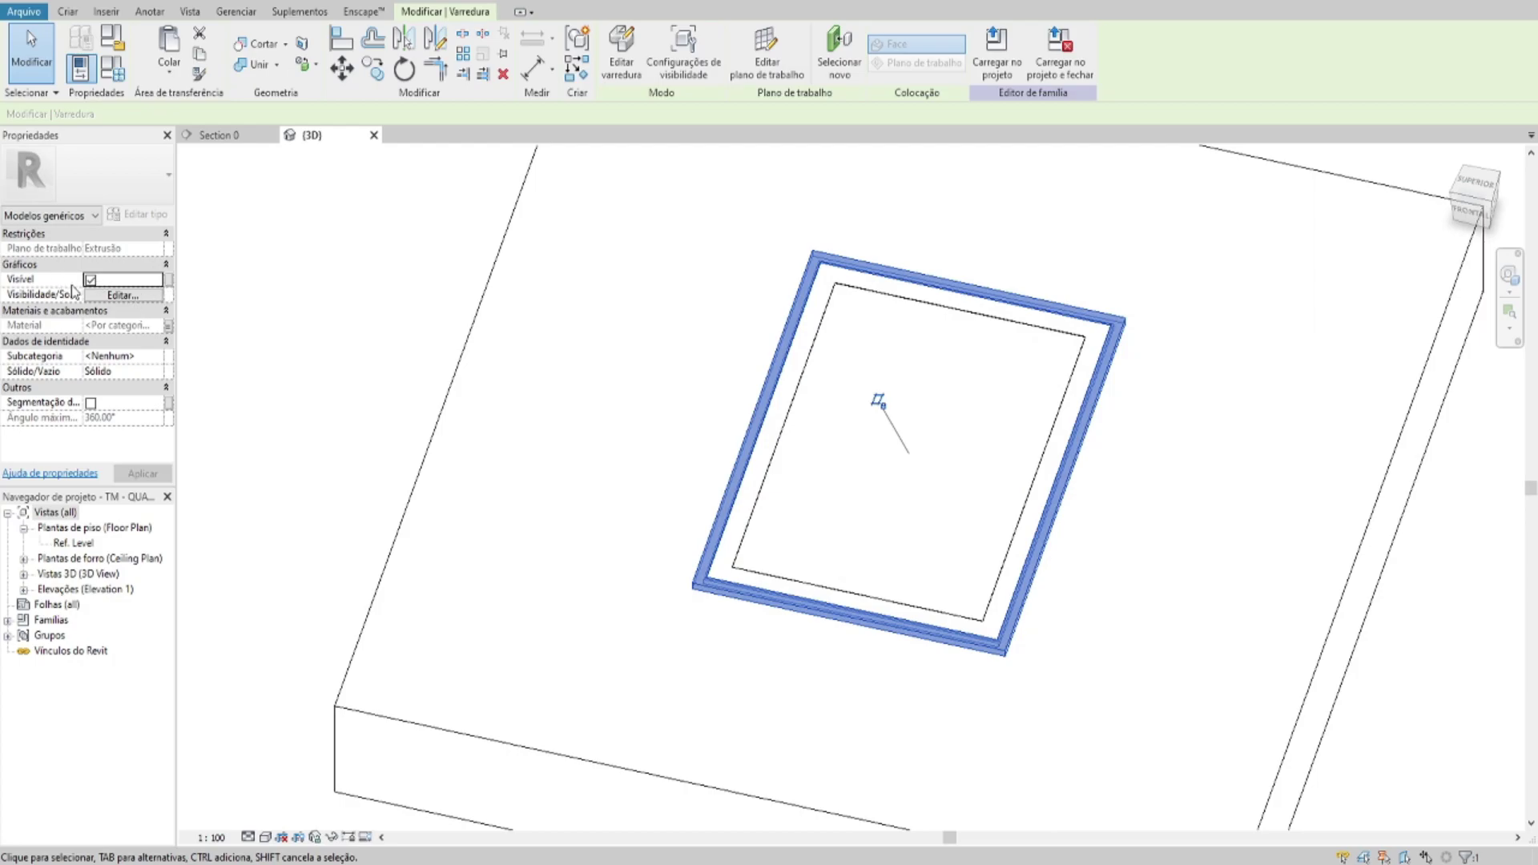
pyautogui.click(169, 282)
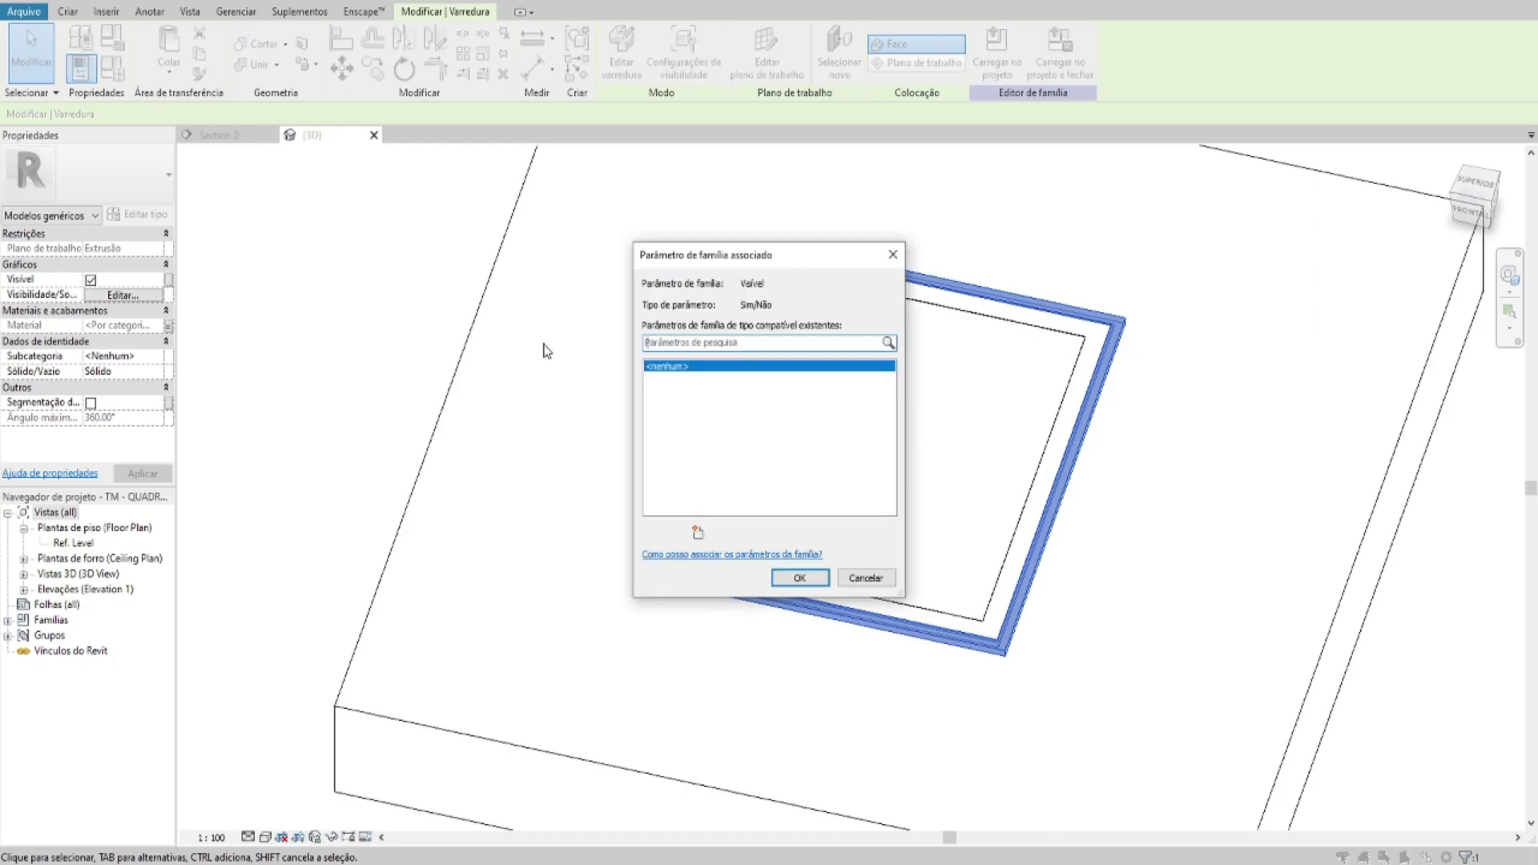
pyautogui.click(698, 533)
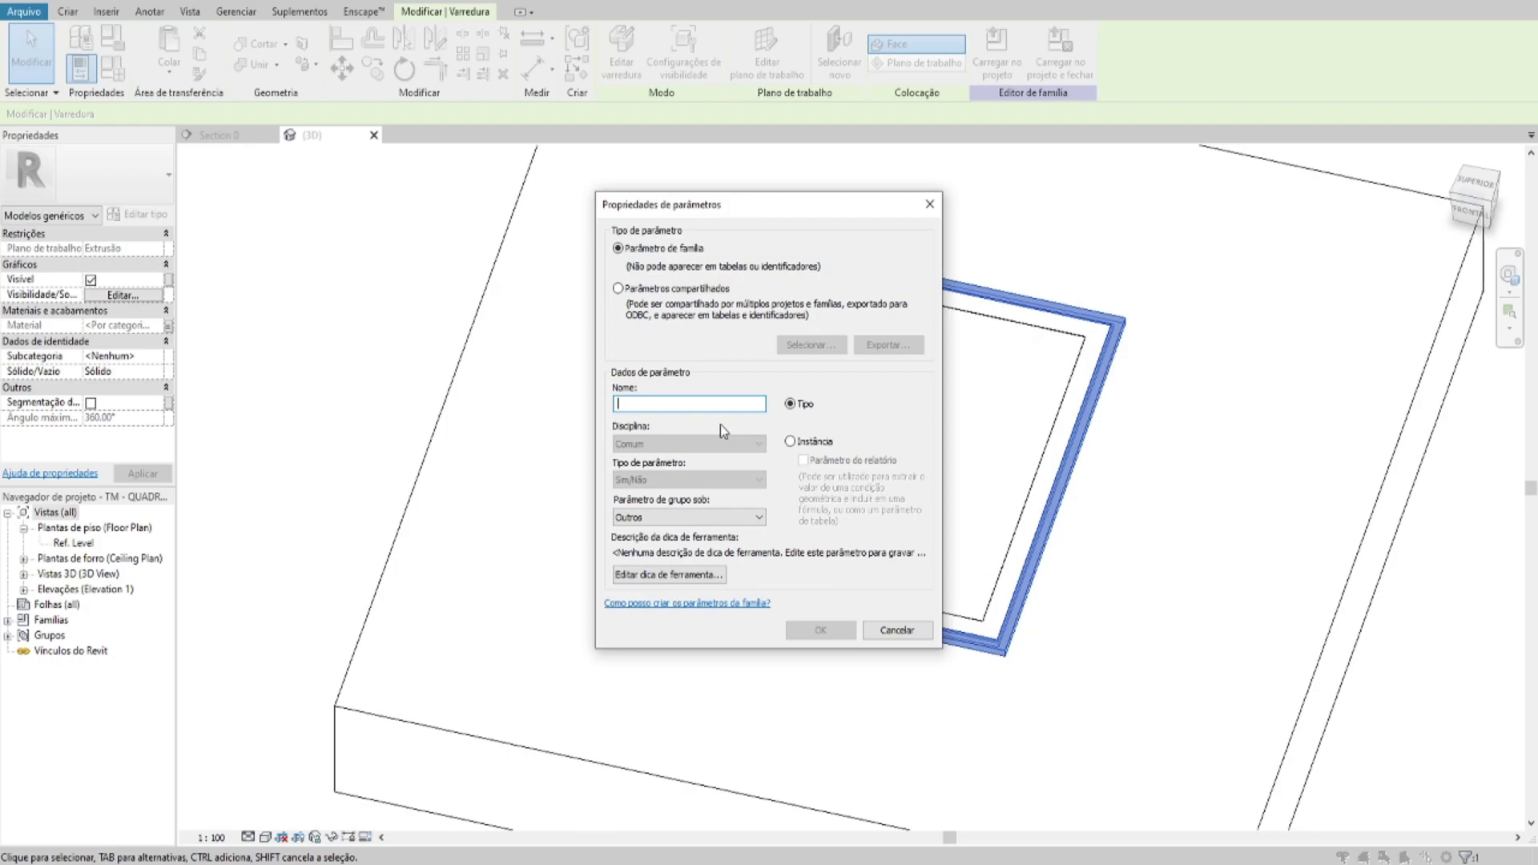
pyautogui.click(791, 442)
pyautogui.write('OCULTAR MOLDURA')
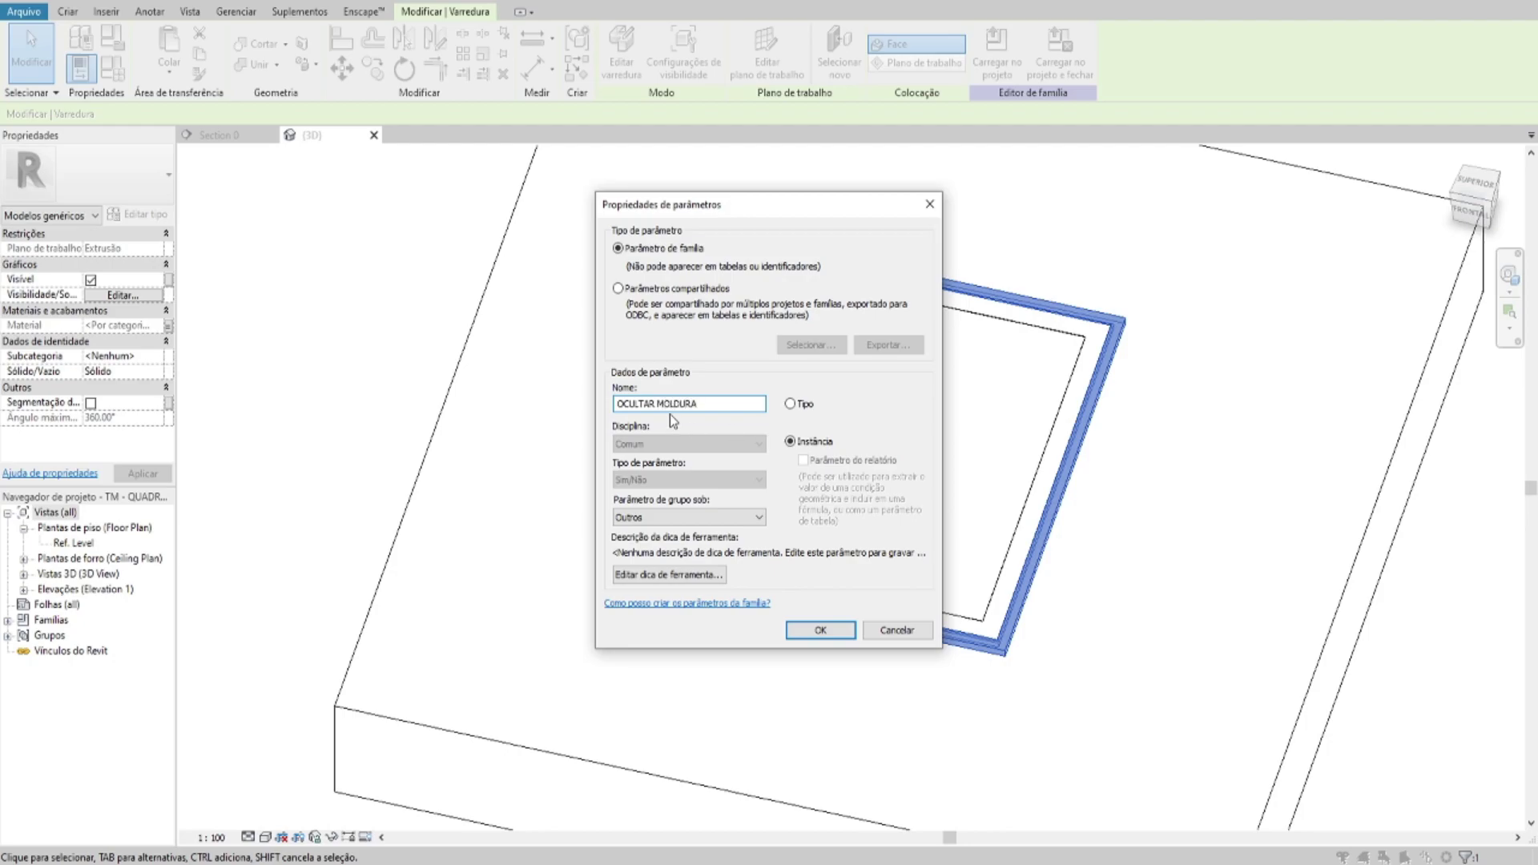
pyautogui.click(820, 629)
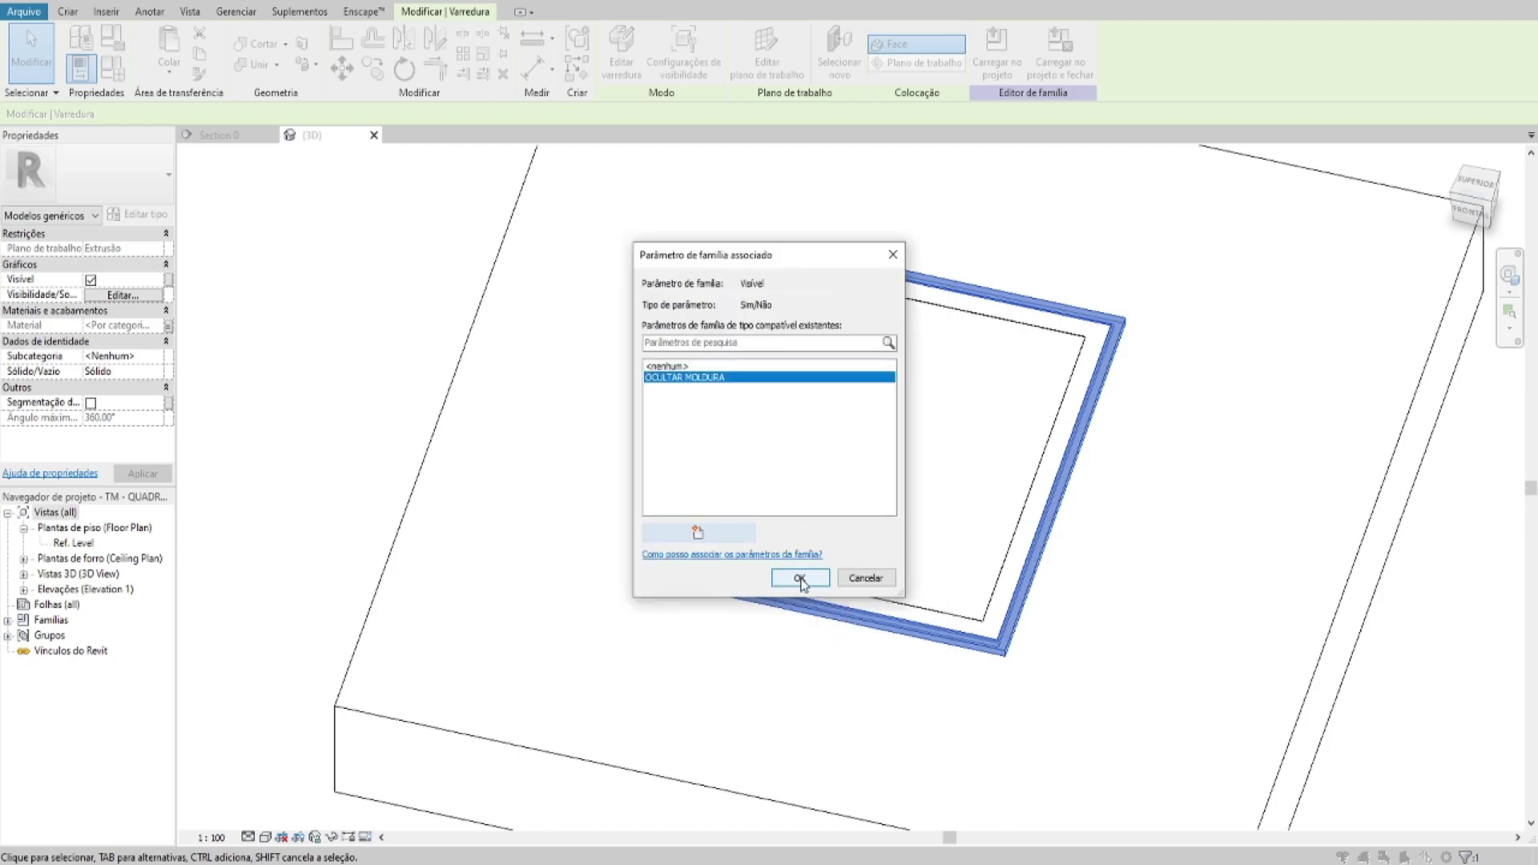
pyautogui.click(801, 578)
pyautogui.click(410, 267)
pyautogui.click(628, 52)
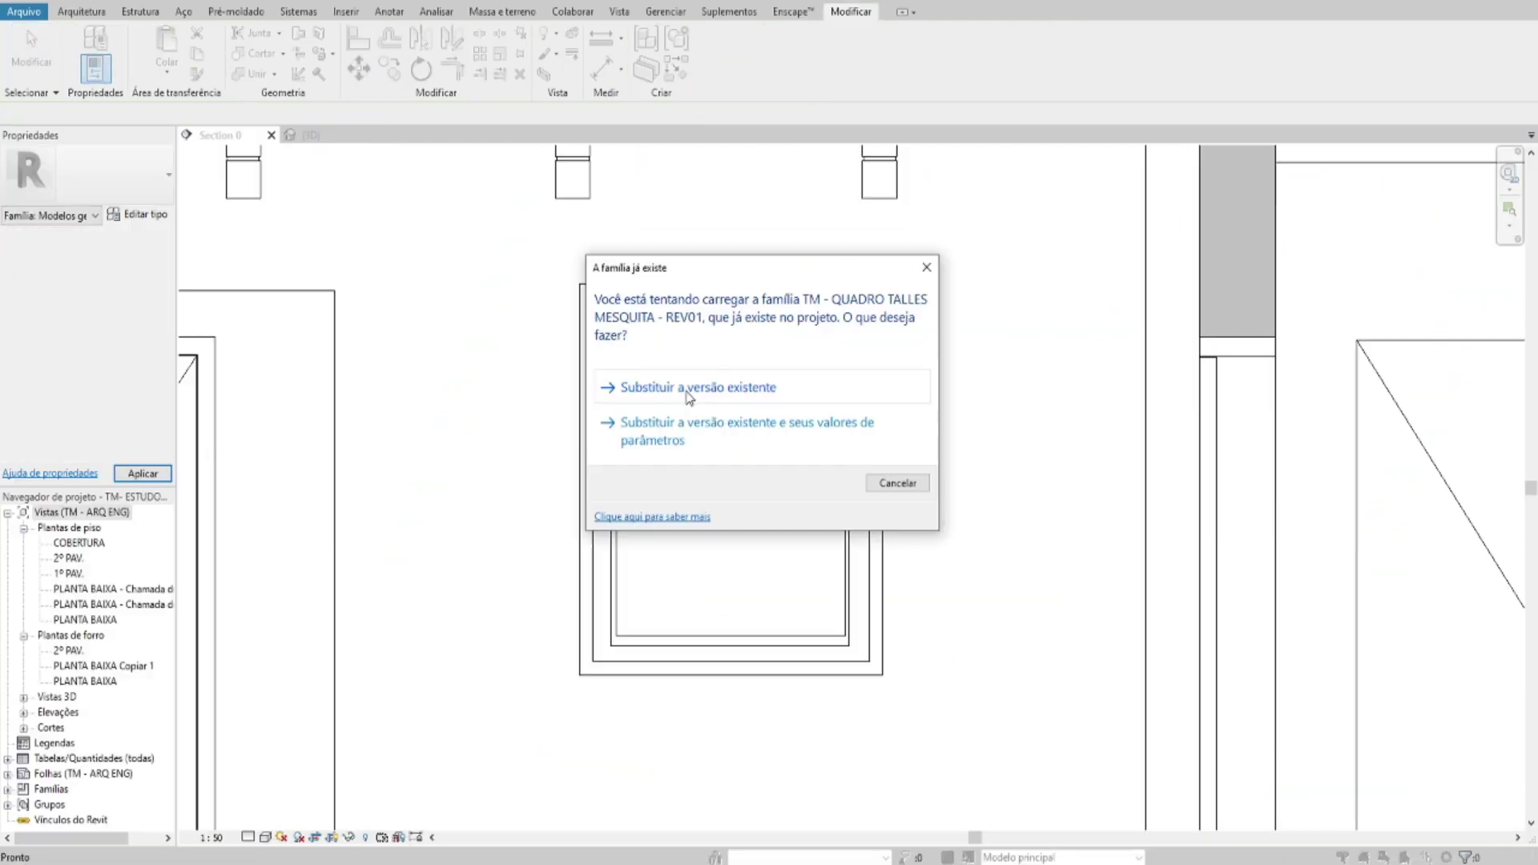
# - Overwrite the existing frame family and uncheck OCULTAR MOLDURA on the selected frame
pyautogui.click(699, 387)
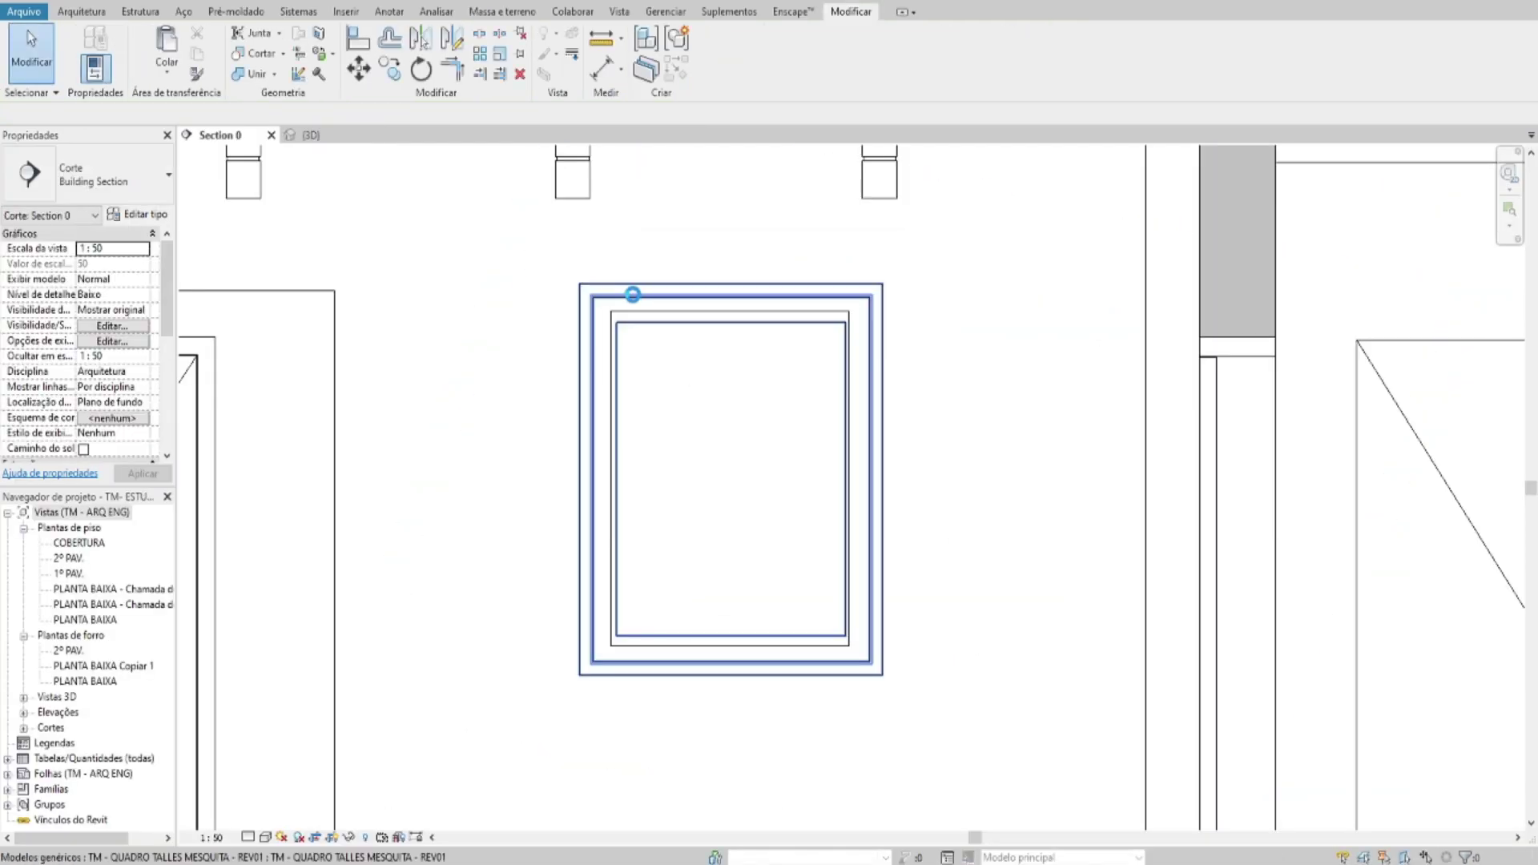
pyautogui.click(635, 302)
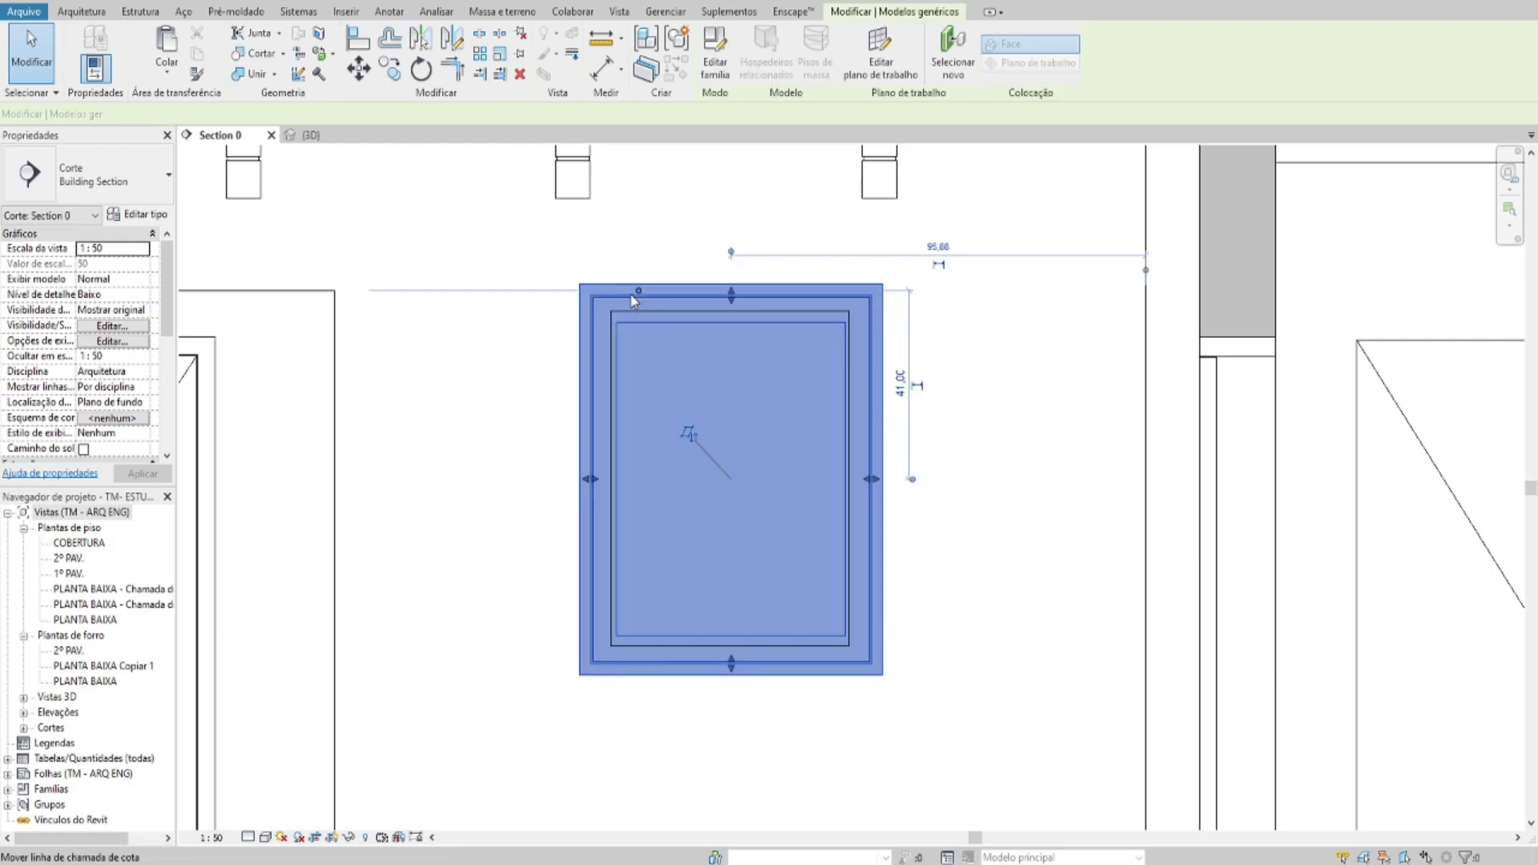
pyautogui.scroll(-5, 100, 304)
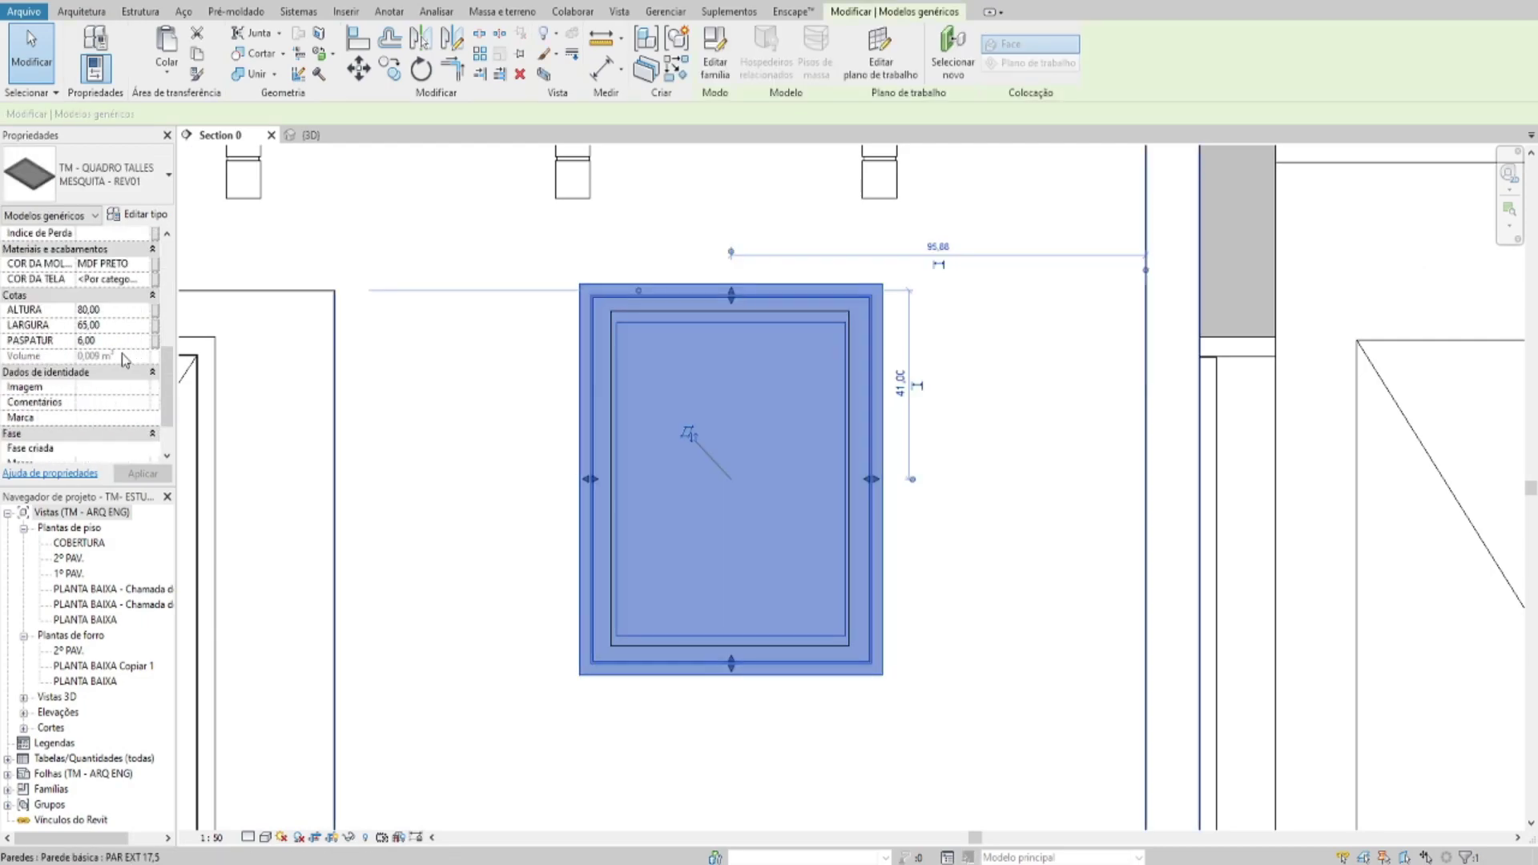
pyautogui.scroll(-5, 123, 355)
pyautogui.scroll(3, 90, 302)
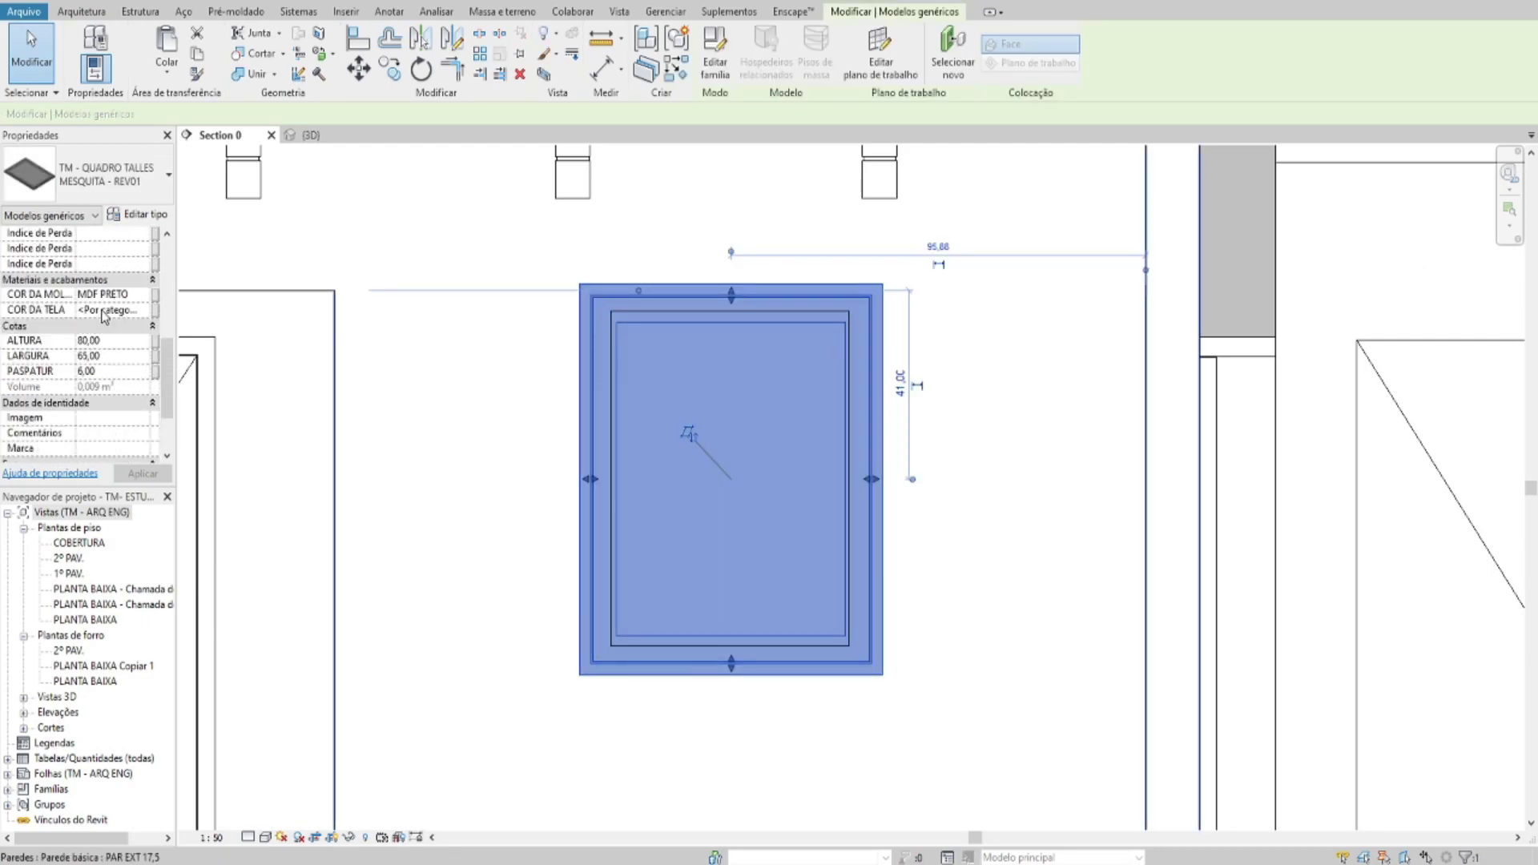
pyautogui.scroll(-3, 112, 333)
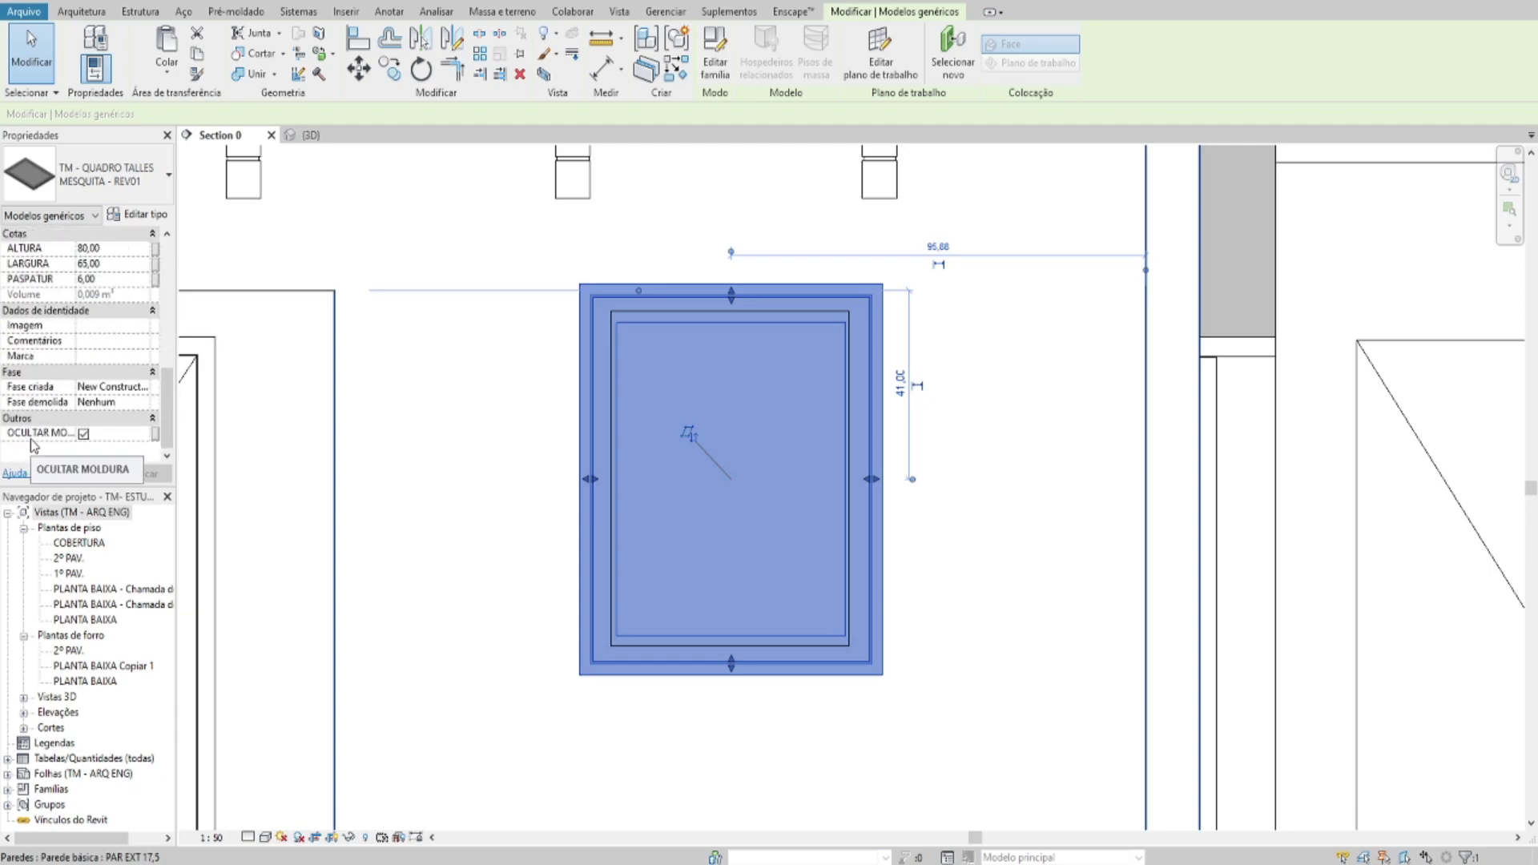
pyautogui.click(83, 433)
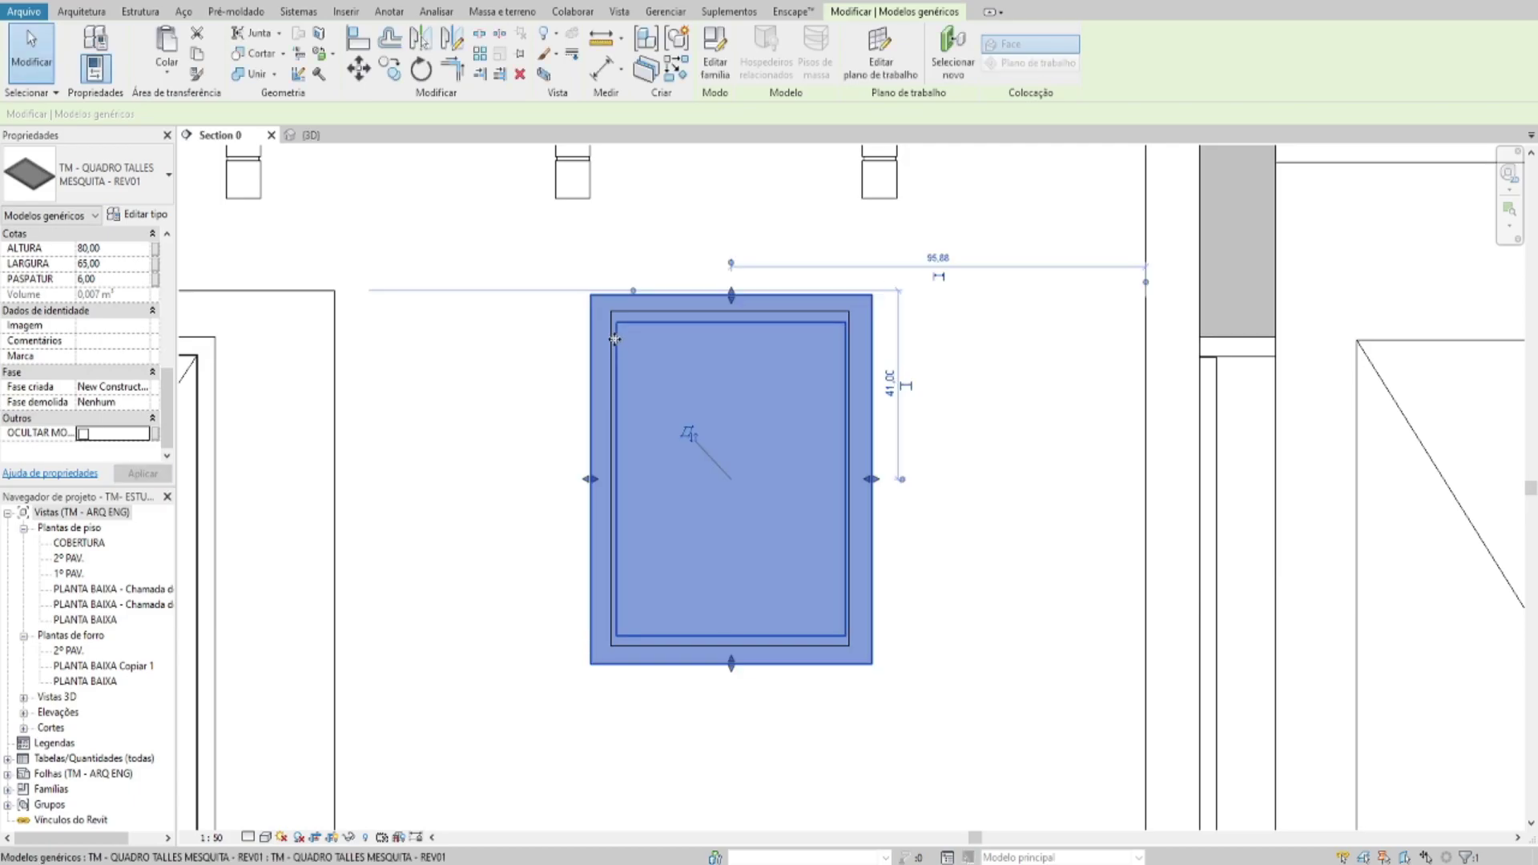
pyautogui.press('Escape')
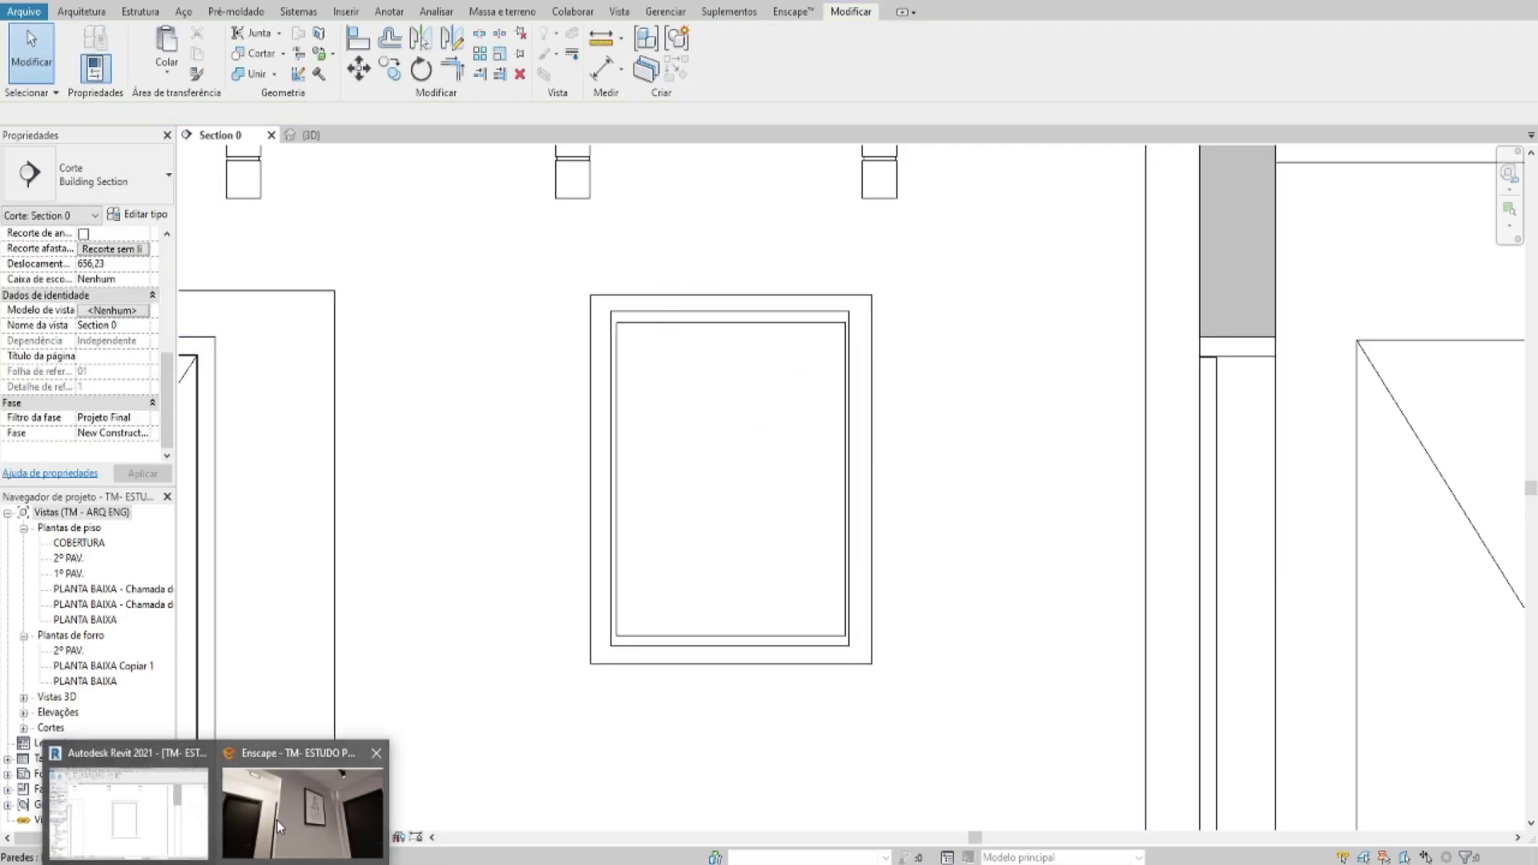
pyautogui.click(277, 820)
pyautogui.scroll(1, 865, 377)
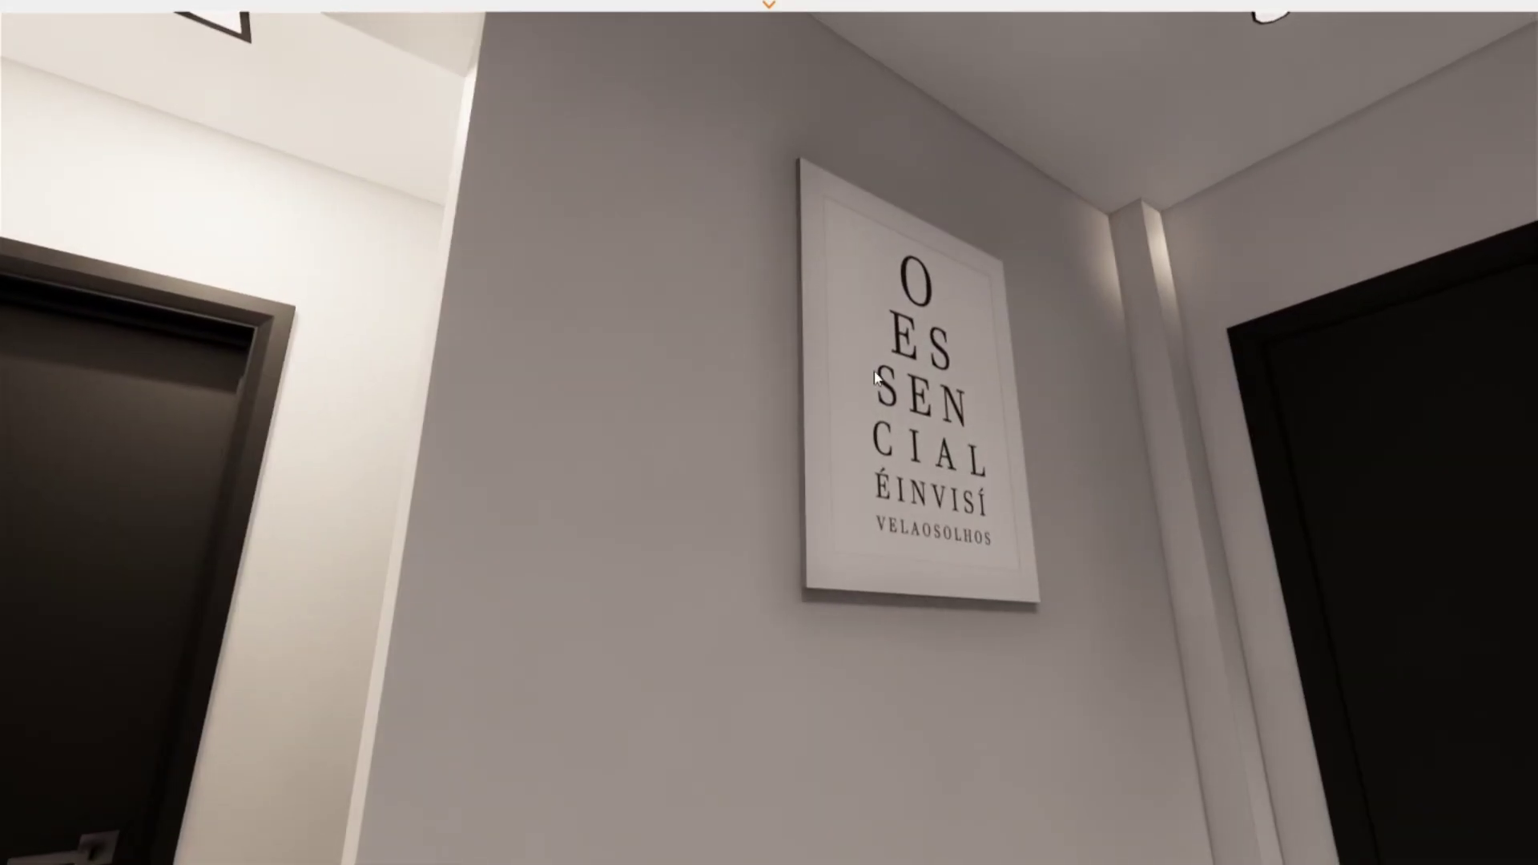
pyautogui.scroll(2, 865, 376)
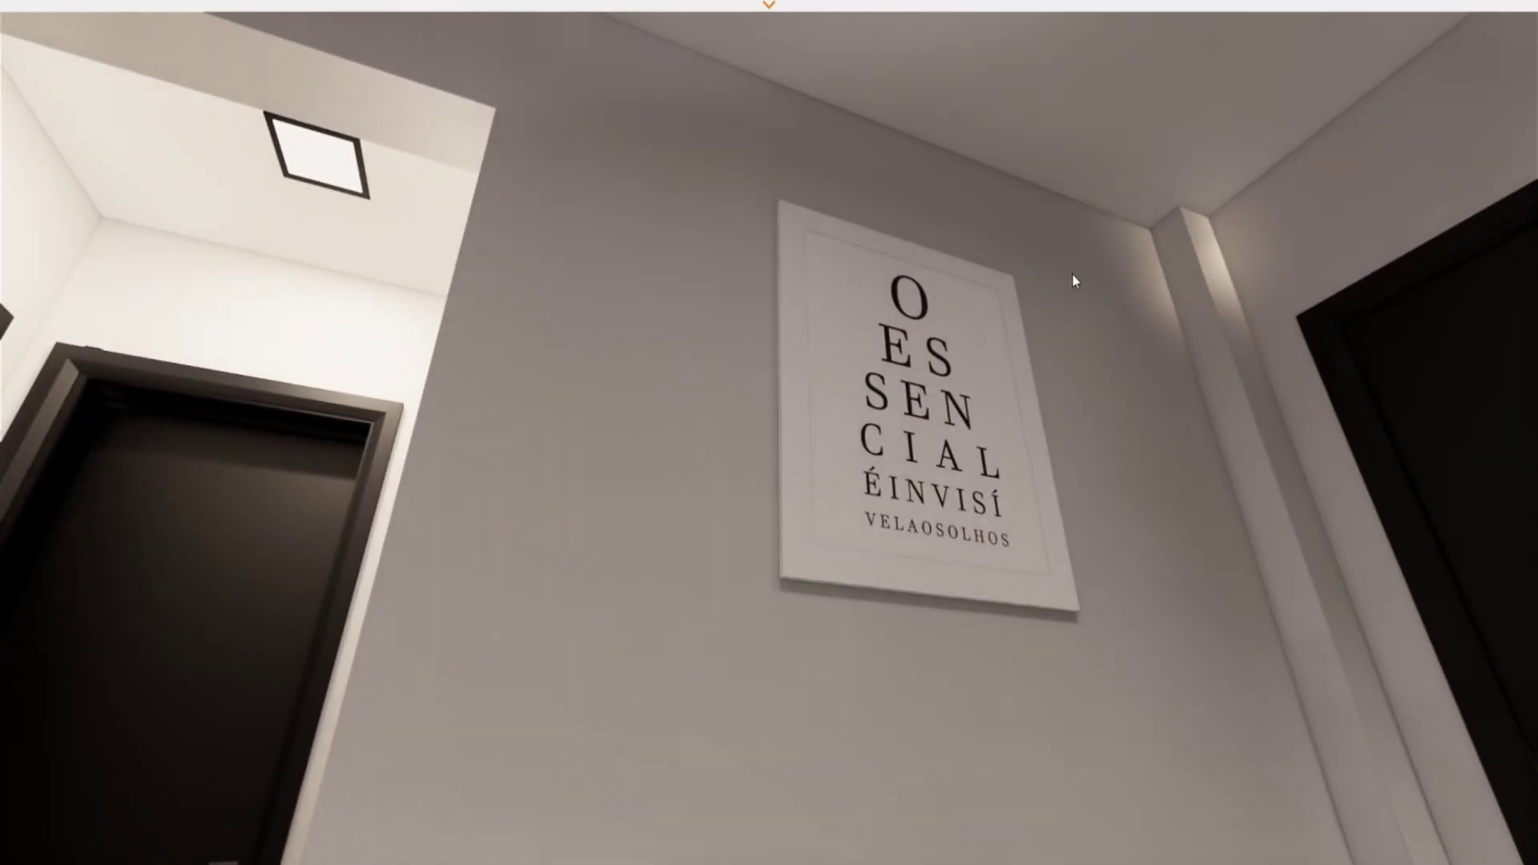
pyautogui.hotkey('alt', 'Tab')
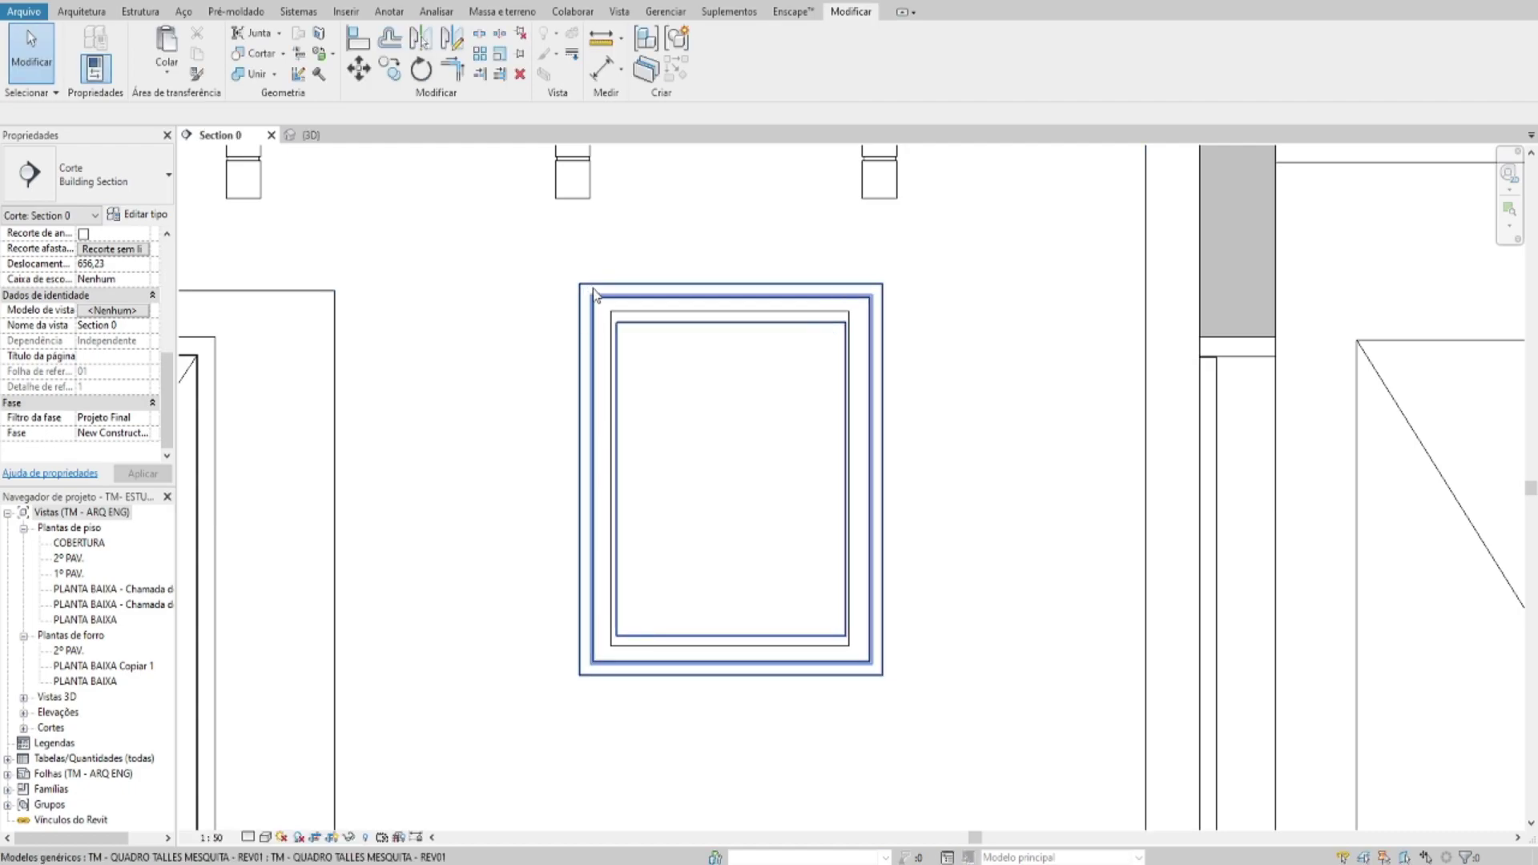
# - Open the selected picture frame's family for editing with EF
pyautogui.click(594, 295)
pyautogui.press('b')
pyautogui.press('x')
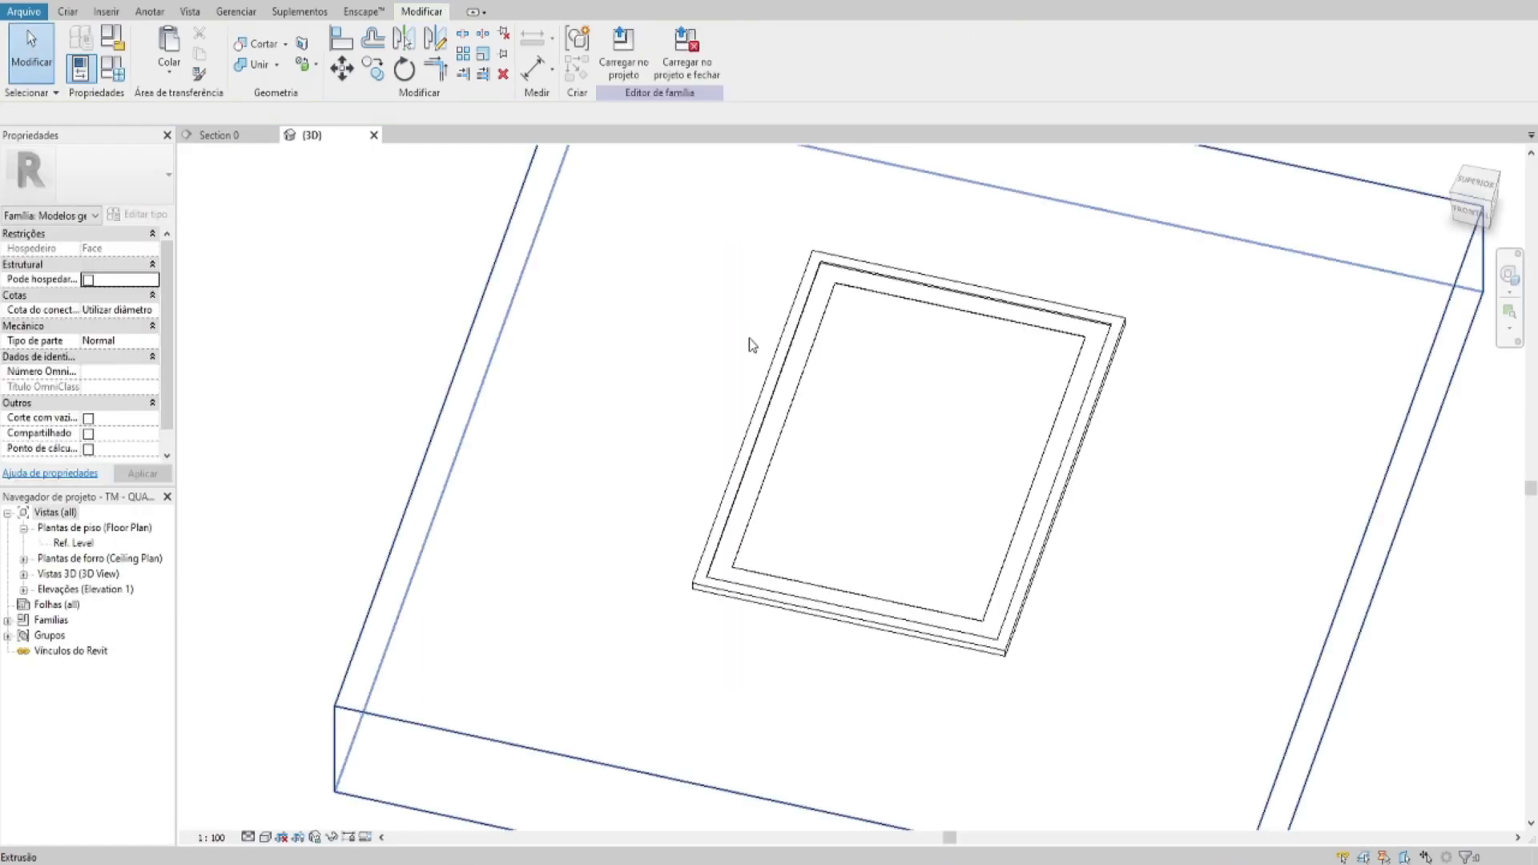
# - Zoom and orbit the family's {3D} view, then select the moulding sweep
pyautogui.moveTo(748, 338); pyautogui.dragTo(675, 384, button='middle')
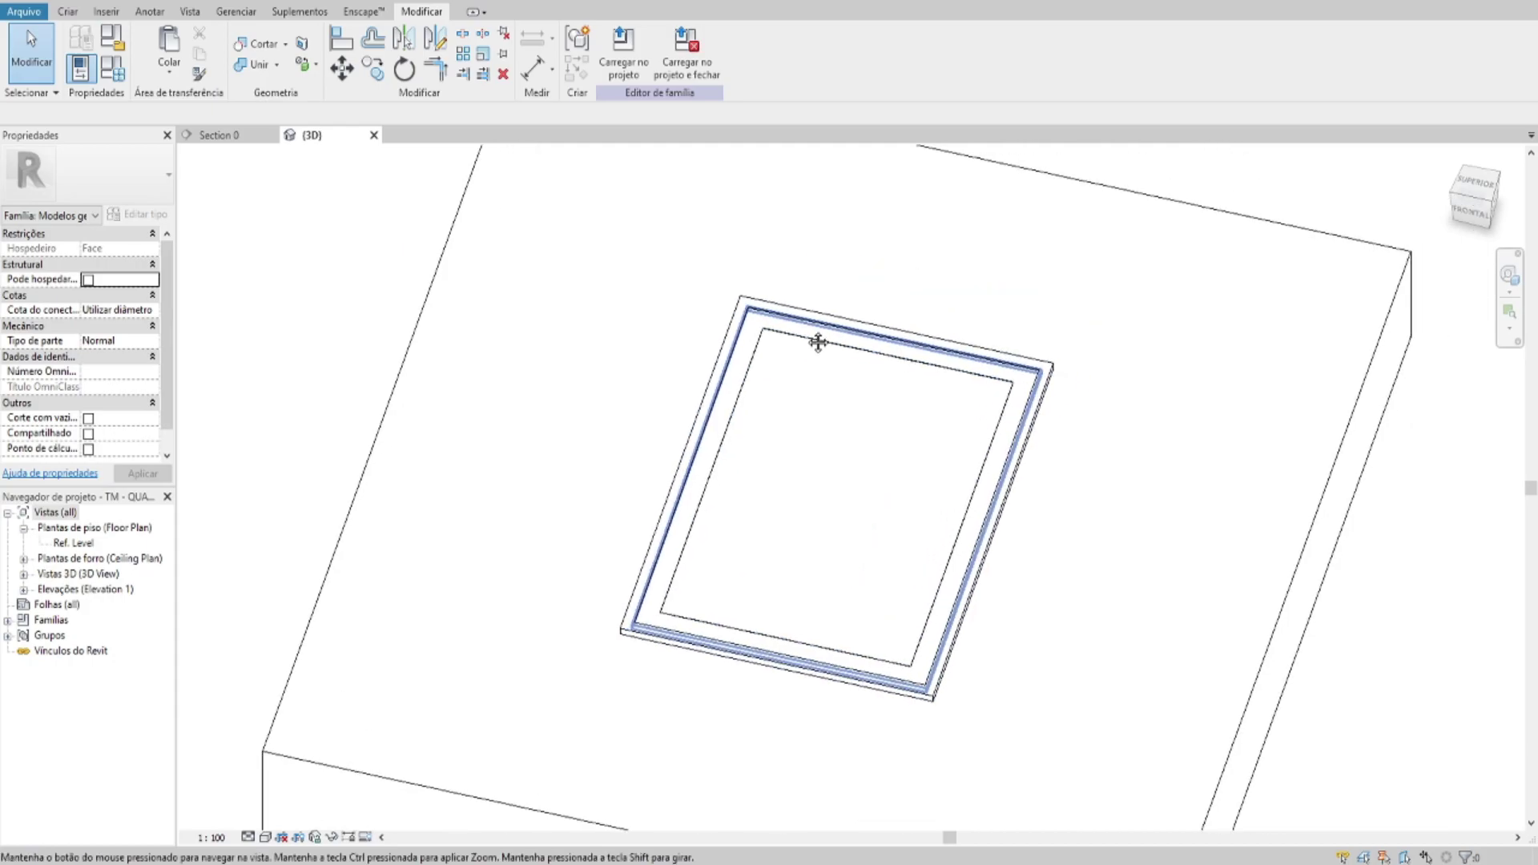
pyautogui.scroll(-2, 768, 357)
pyautogui.scroll(-1, 721, 370)
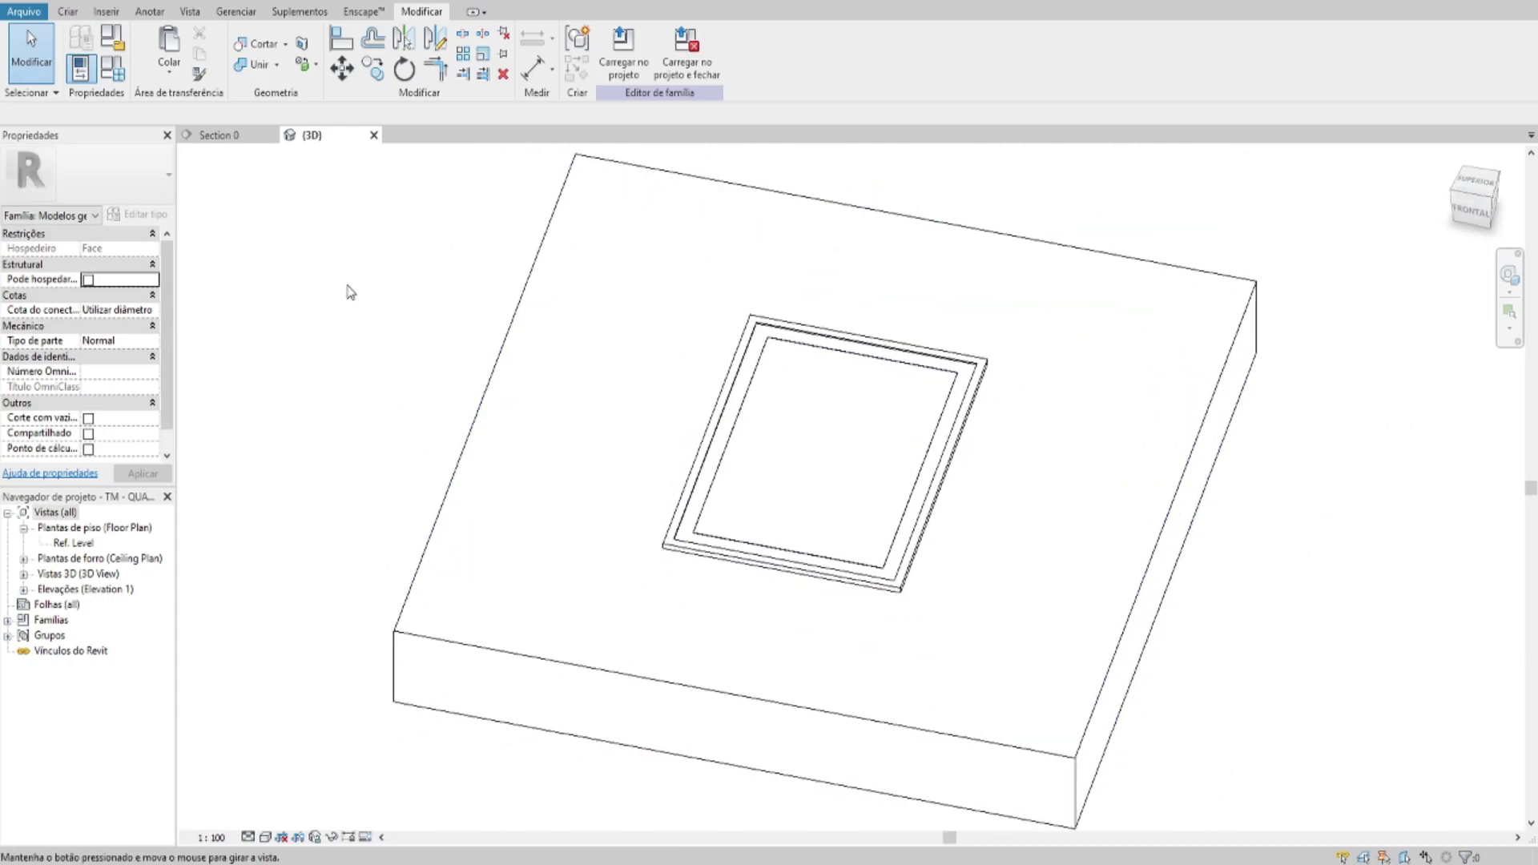
pyautogui.scroll(1, 801, 396)
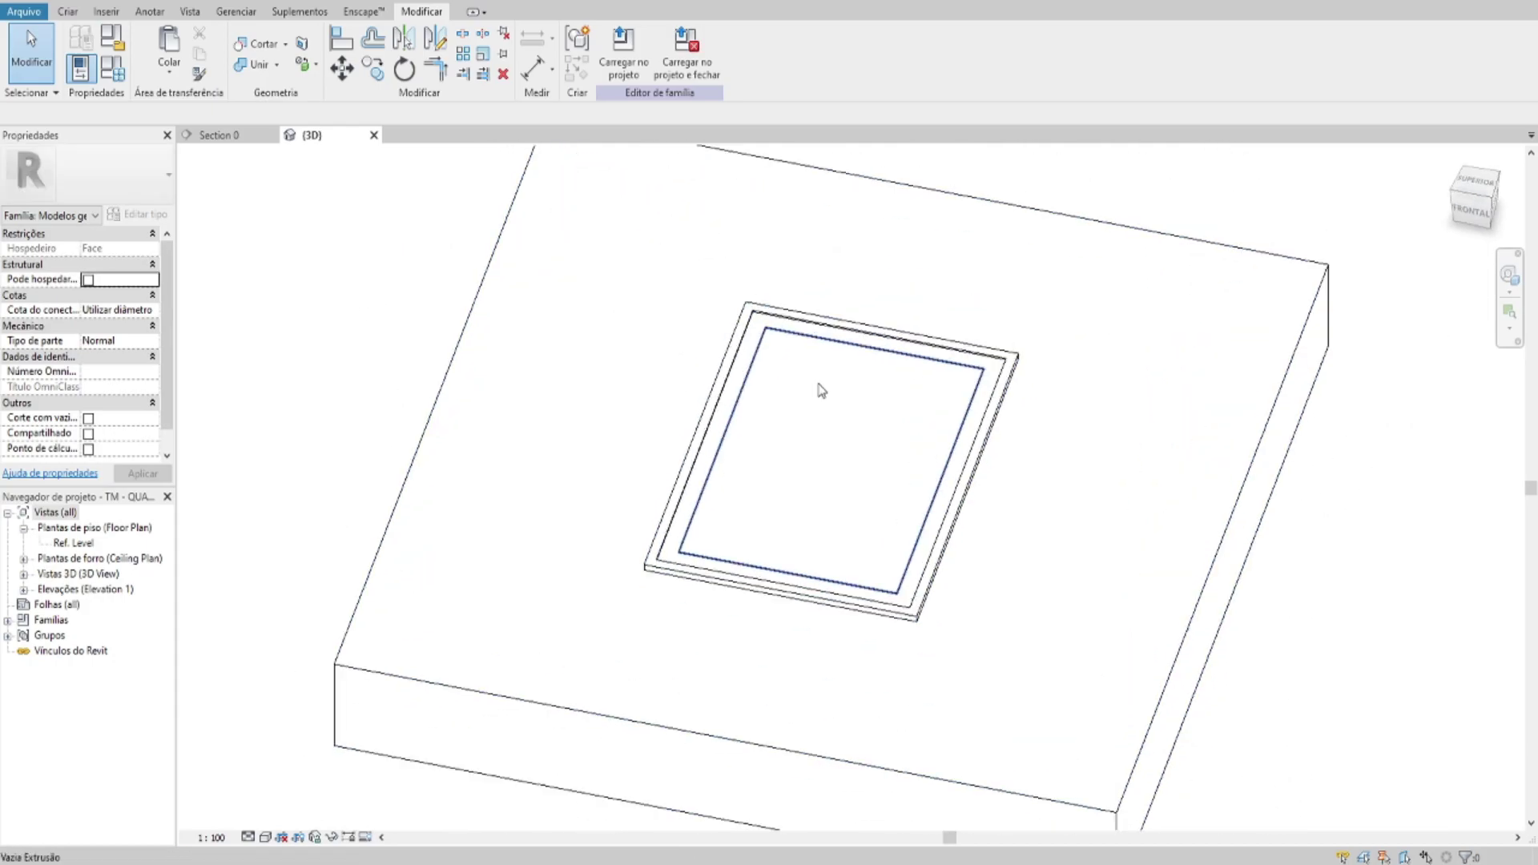
pyautogui.moveTo(301, 197)
pyautogui.keyDown('shift'); pyautogui.mouseDown(button='middle')
pyautogui.moveTo(404, 269)
pyautogui.moveTo(377, 255)
pyautogui.mouseUp(button='middle'); pyautogui.keyUp('shift')
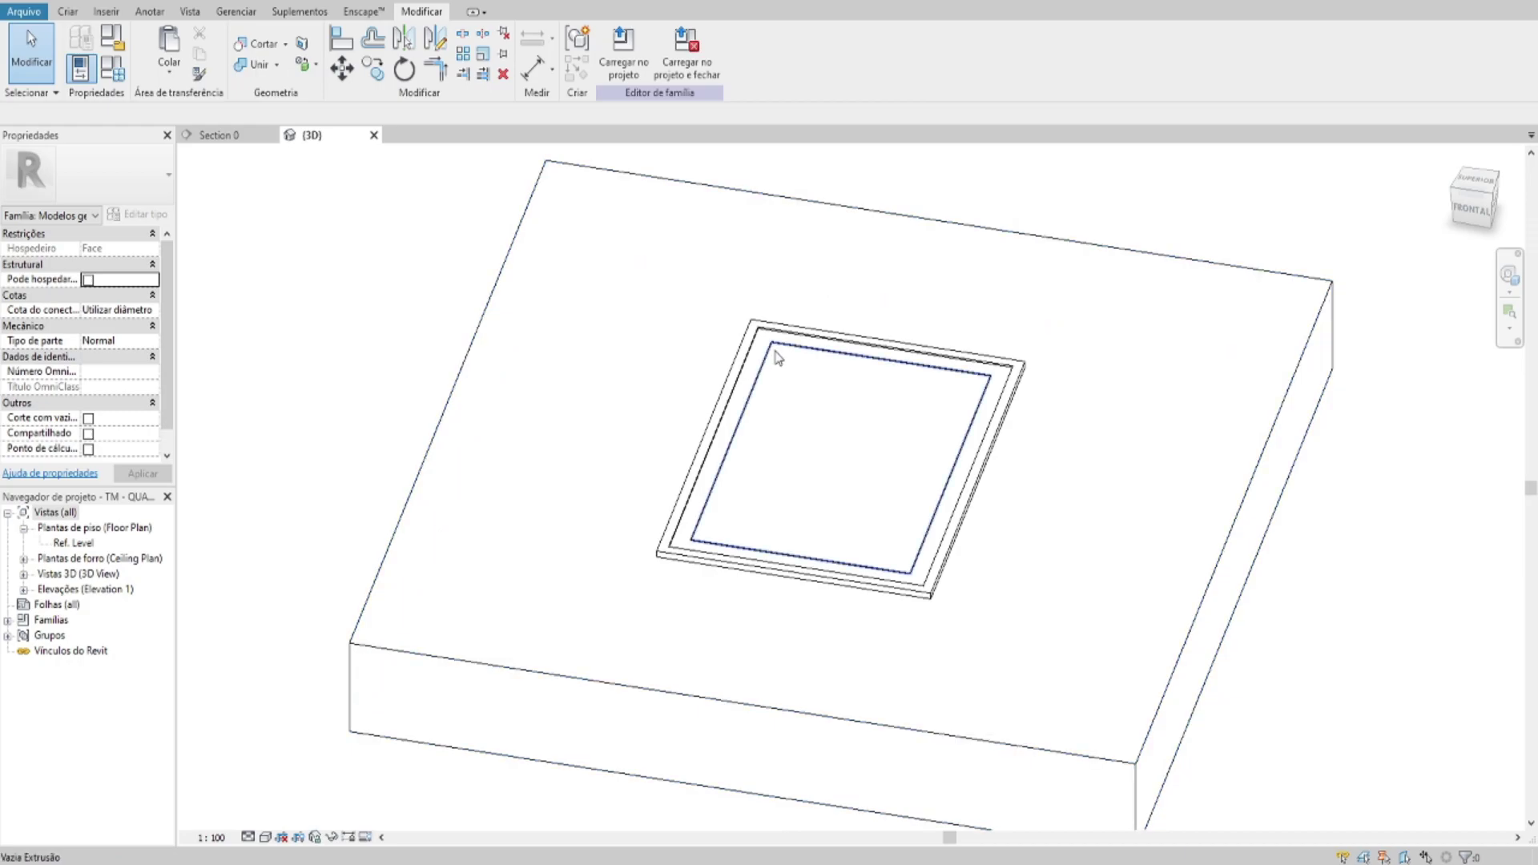
pyautogui.scroll(1, 756, 336)
pyautogui.scroll(2, 753, 330)
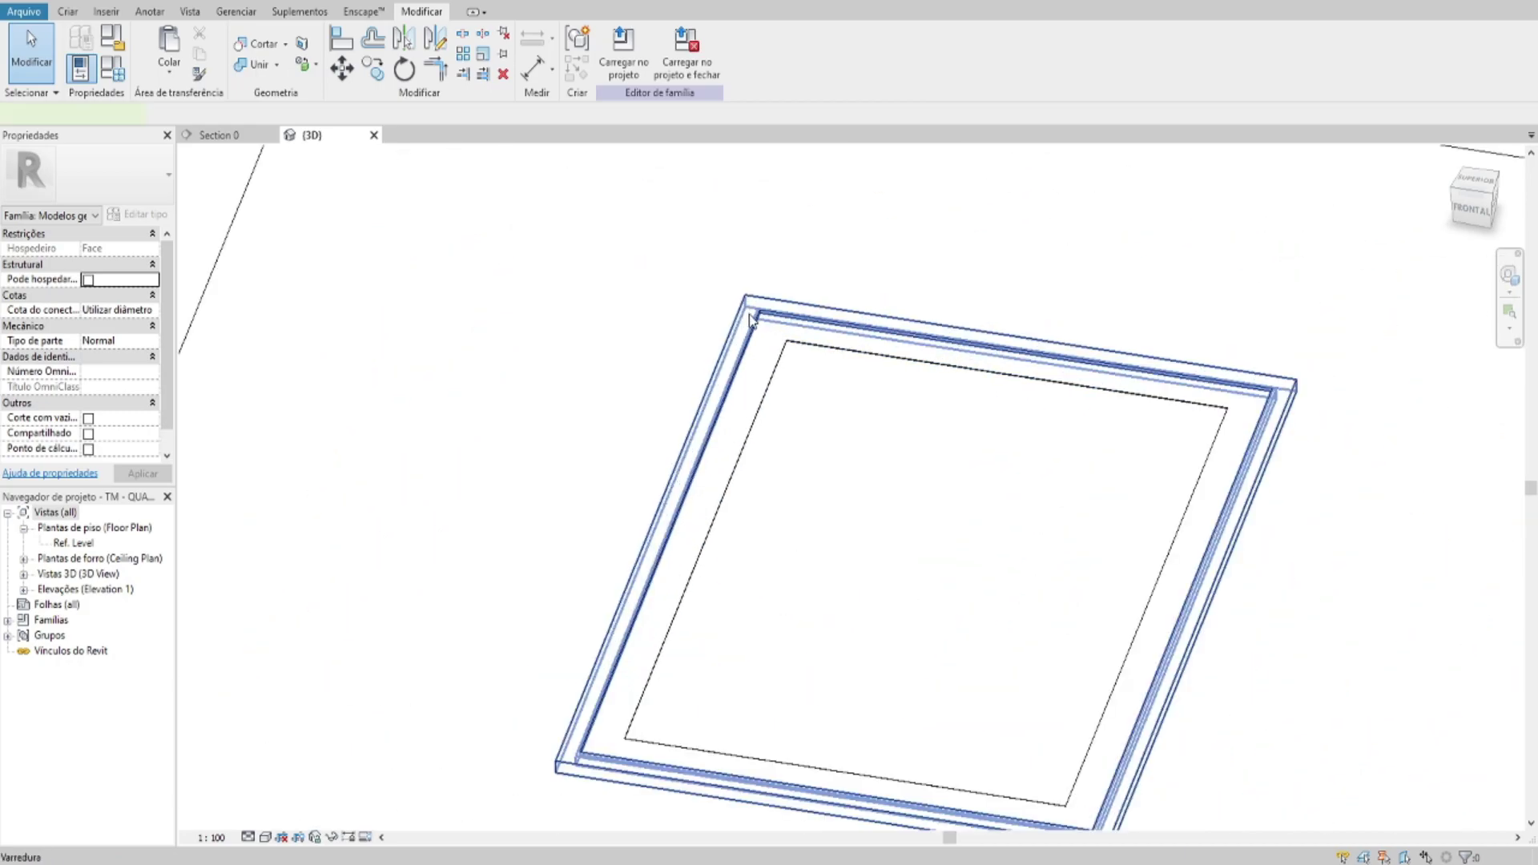
pyautogui.click(748, 317)
pyautogui.scroll(-2, 720, 321)
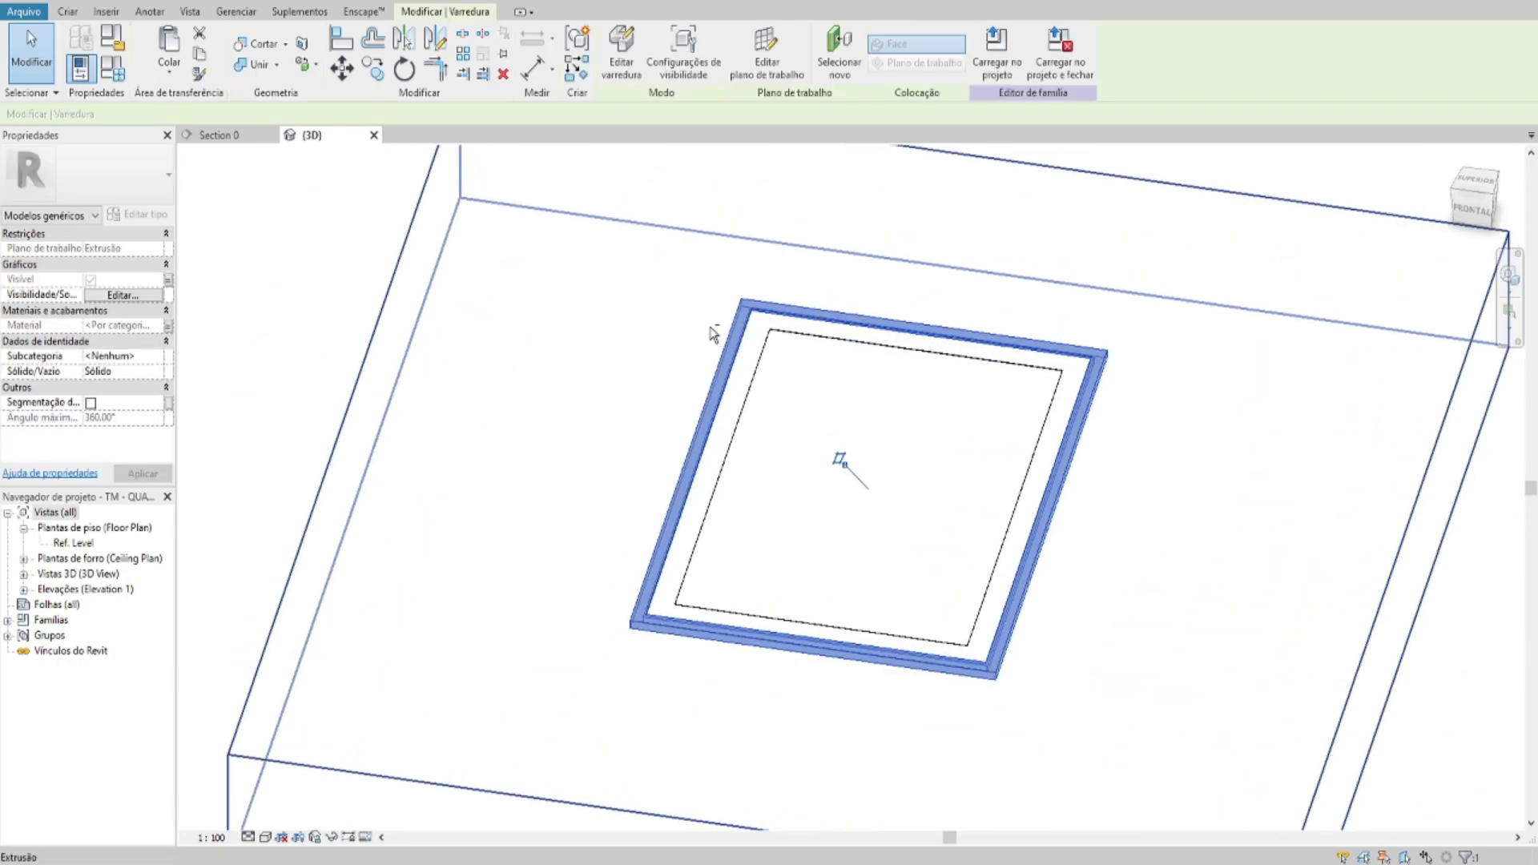
# - Edit the moulding sweep and open its cross-section profile sketch
pyautogui.scroll(1, 713, 333)
pyautogui.scroll(1, 720, 311)
pyautogui.doubleClick(721, 311)
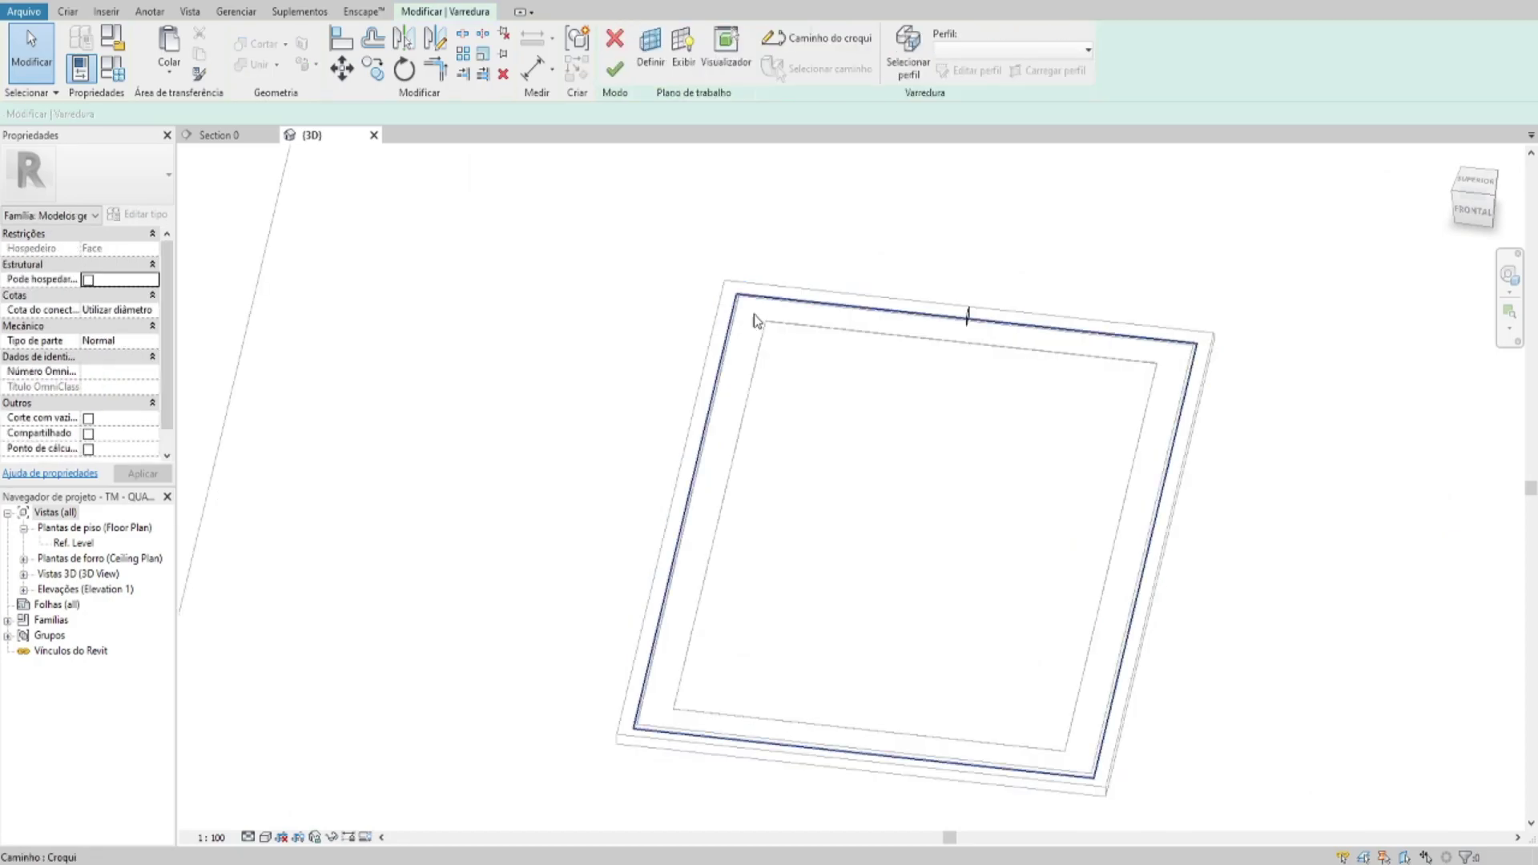
pyautogui.keyDown('shift'); pyautogui.moveTo(1136, 410); pyautogui.dragTo(1181, 478, button='middle'); pyautogui.keyUp('shift')
pyautogui.scroll(3, 1025, 439)
pyautogui.scroll(3, 987, 480)
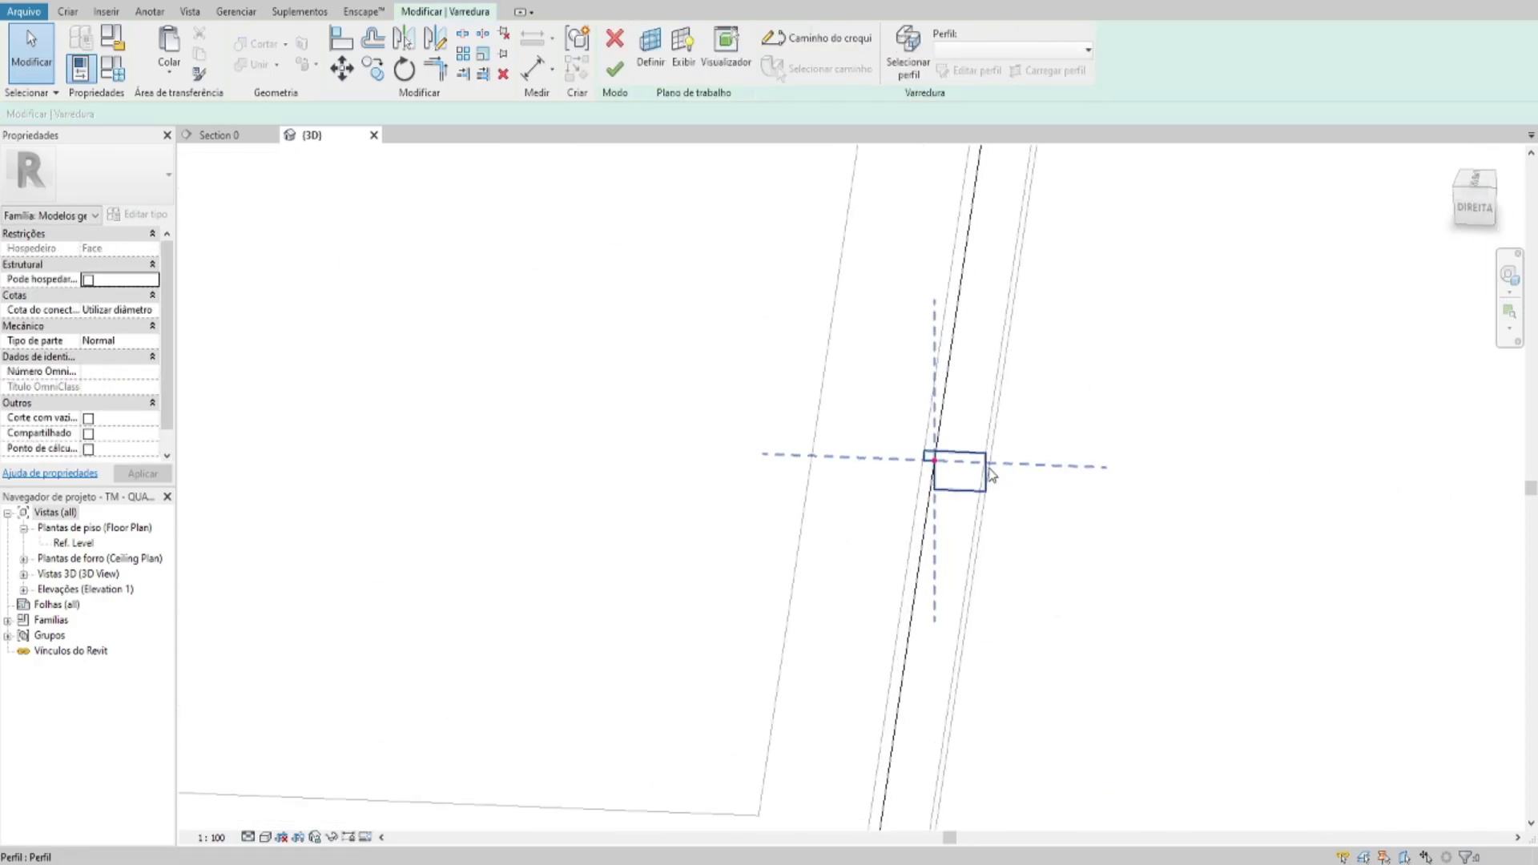
pyautogui.click(986, 482)
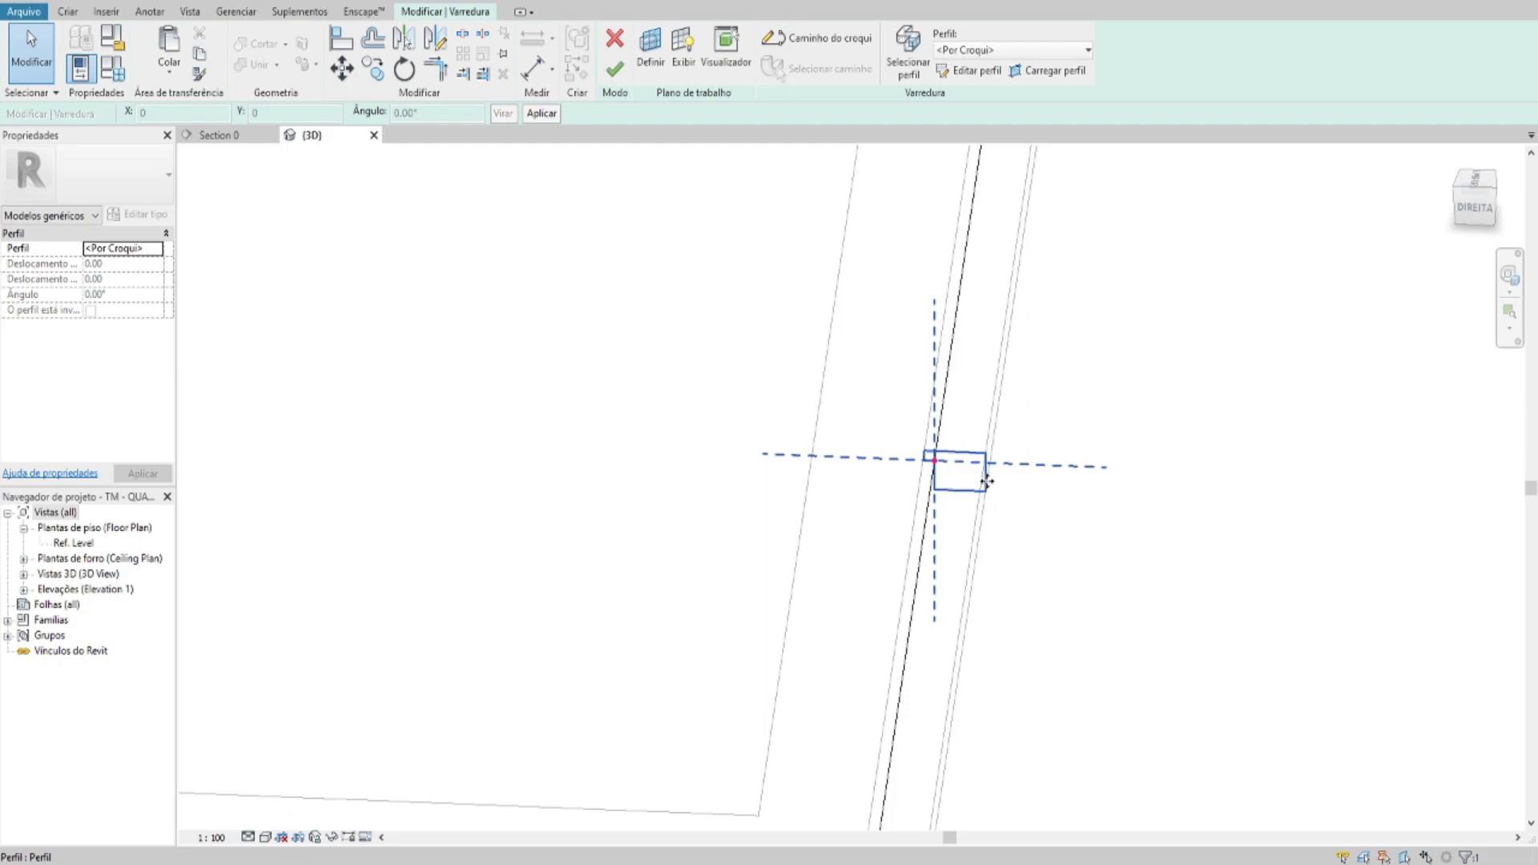
pyautogui.doubleClick(987, 481)
pyautogui.moveTo(986, 480)
pyautogui.keyDown('shift'); pyautogui.mouseDown(button='middle')
pyautogui.moveTo(1041, 533)
pyautogui.moveTo(998, 401)
pyautogui.moveTo(909, 497)
pyautogui.moveTo(914, 446)
pyautogui.moveTo(942, 454)
pyautogui.moveTo(947, 416)
pyautogui.mouseUp(button='middle'); pyautogui.keyUp('shift')
# - Check the profile's left sketch line, then expand Elevations in the Project Browser
pyautogui.click(899, 487)
pyautogui.click(926, 405)
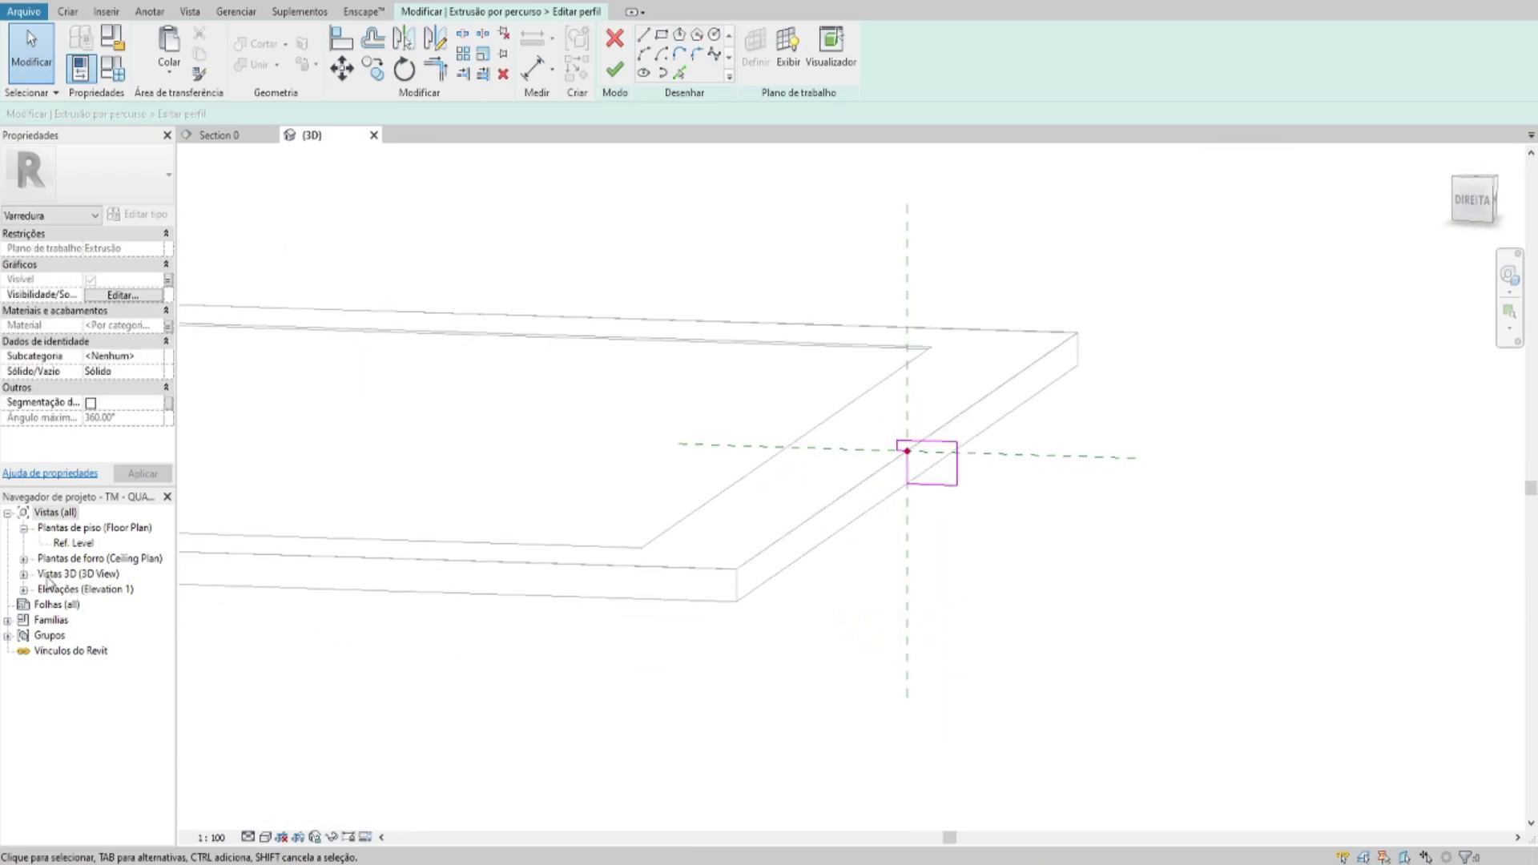
pyautogui.click(33, 597)
pyautogui.click(24, 590)
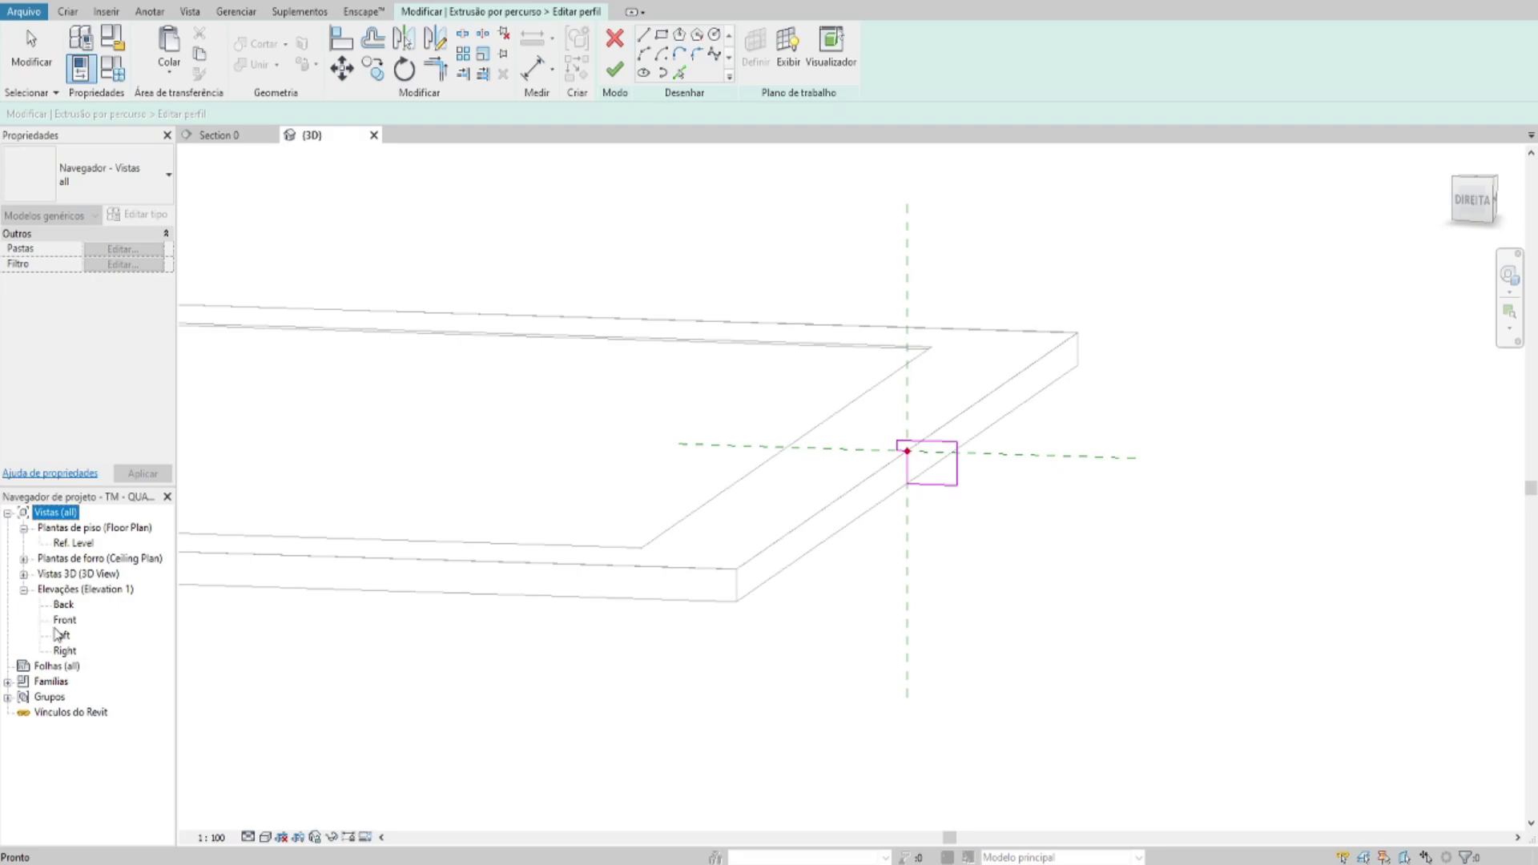
# - In the Left elevation, dimension the profile: a 0 dimension and the 3 thickness
pyautogui.doubleClick(62, 636)
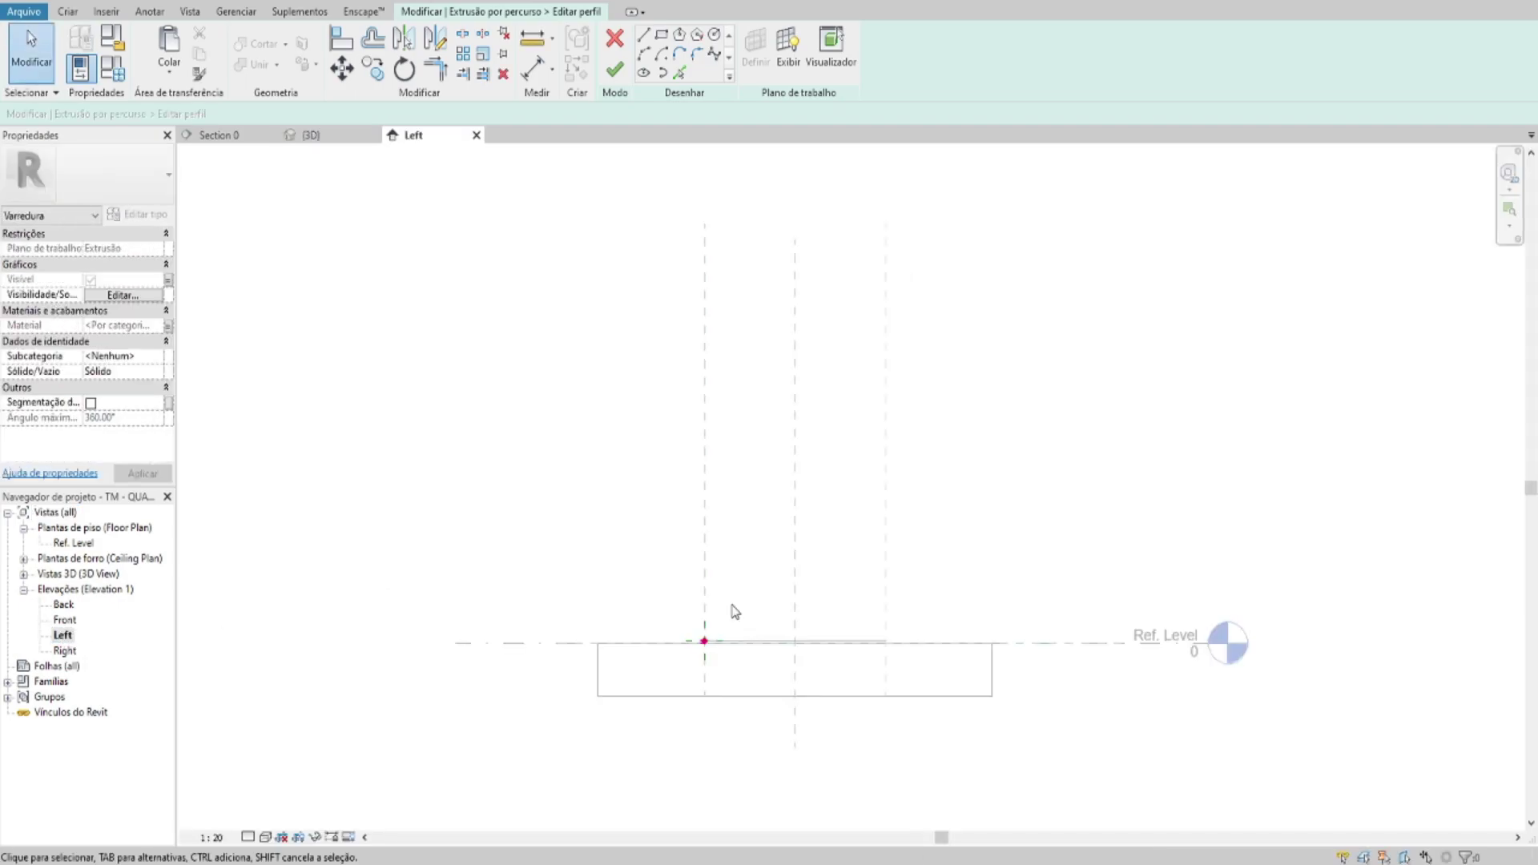
pyautogui.scroll(3, 689, 676)
pyautogui.moveTo(745, 639); pyautogui.dragTo(762, 480, button='middle')
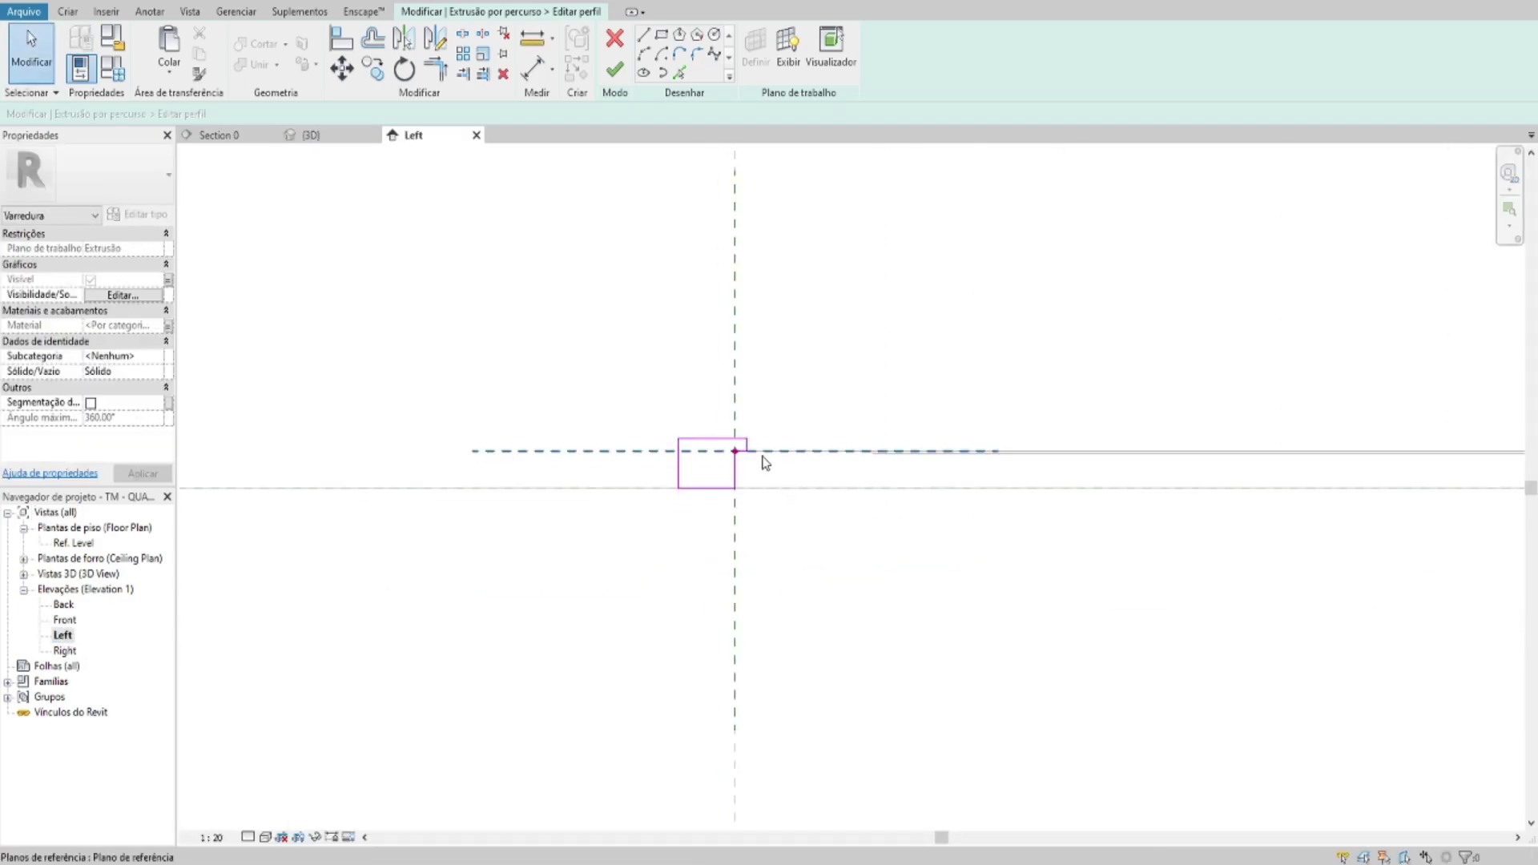
pyautogui.press('d')
pyautogui.press('i')
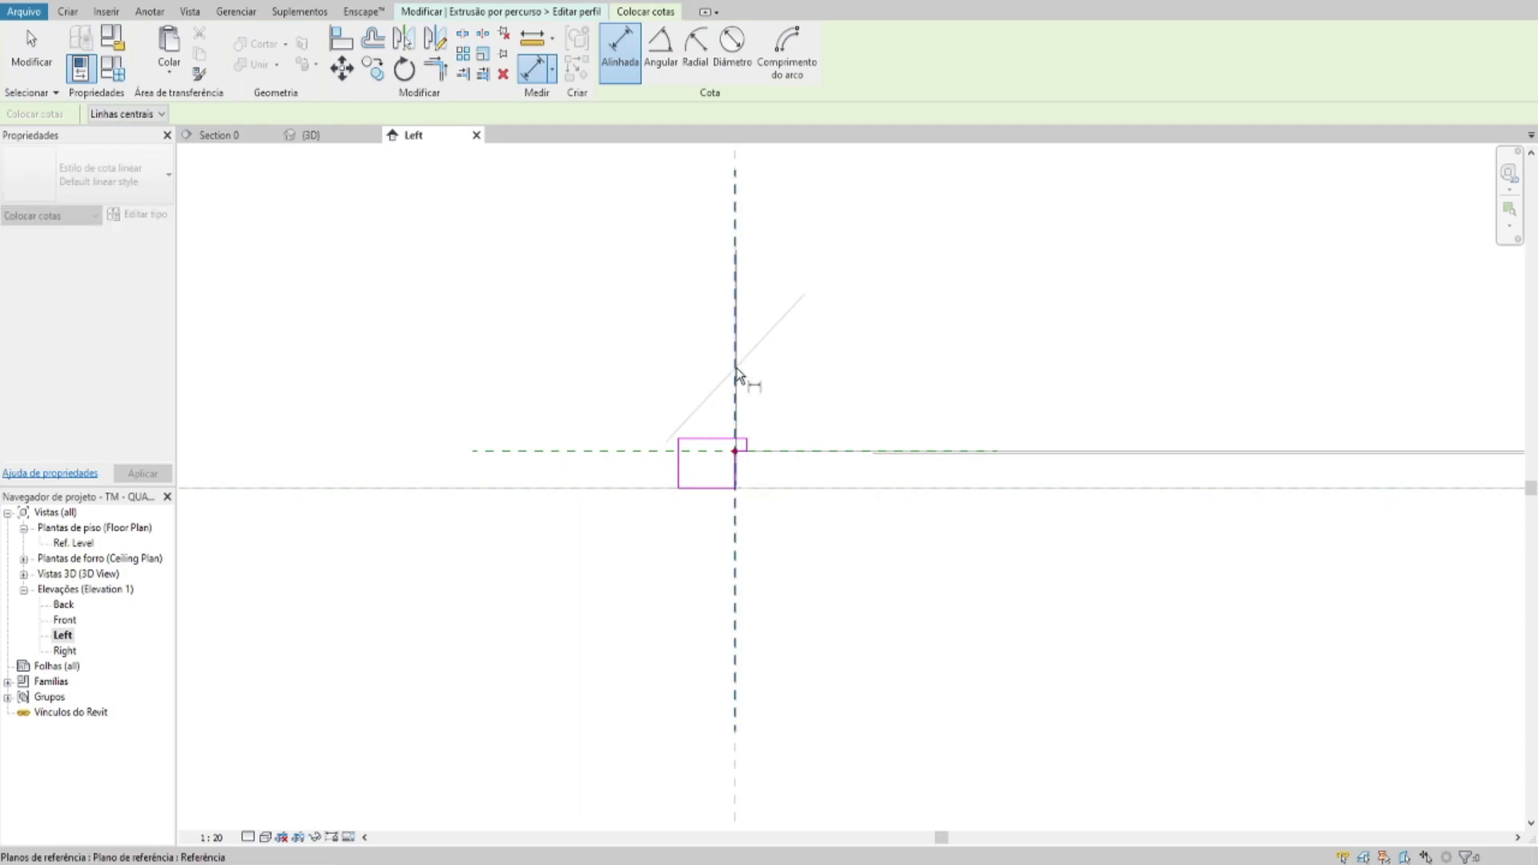
pyautogui.click(737, 368)
pyautogui.scroll(-3, 737, 367)
pyautogui.scroll(-2, 753, 417)
pyautogui.click(756, 457)
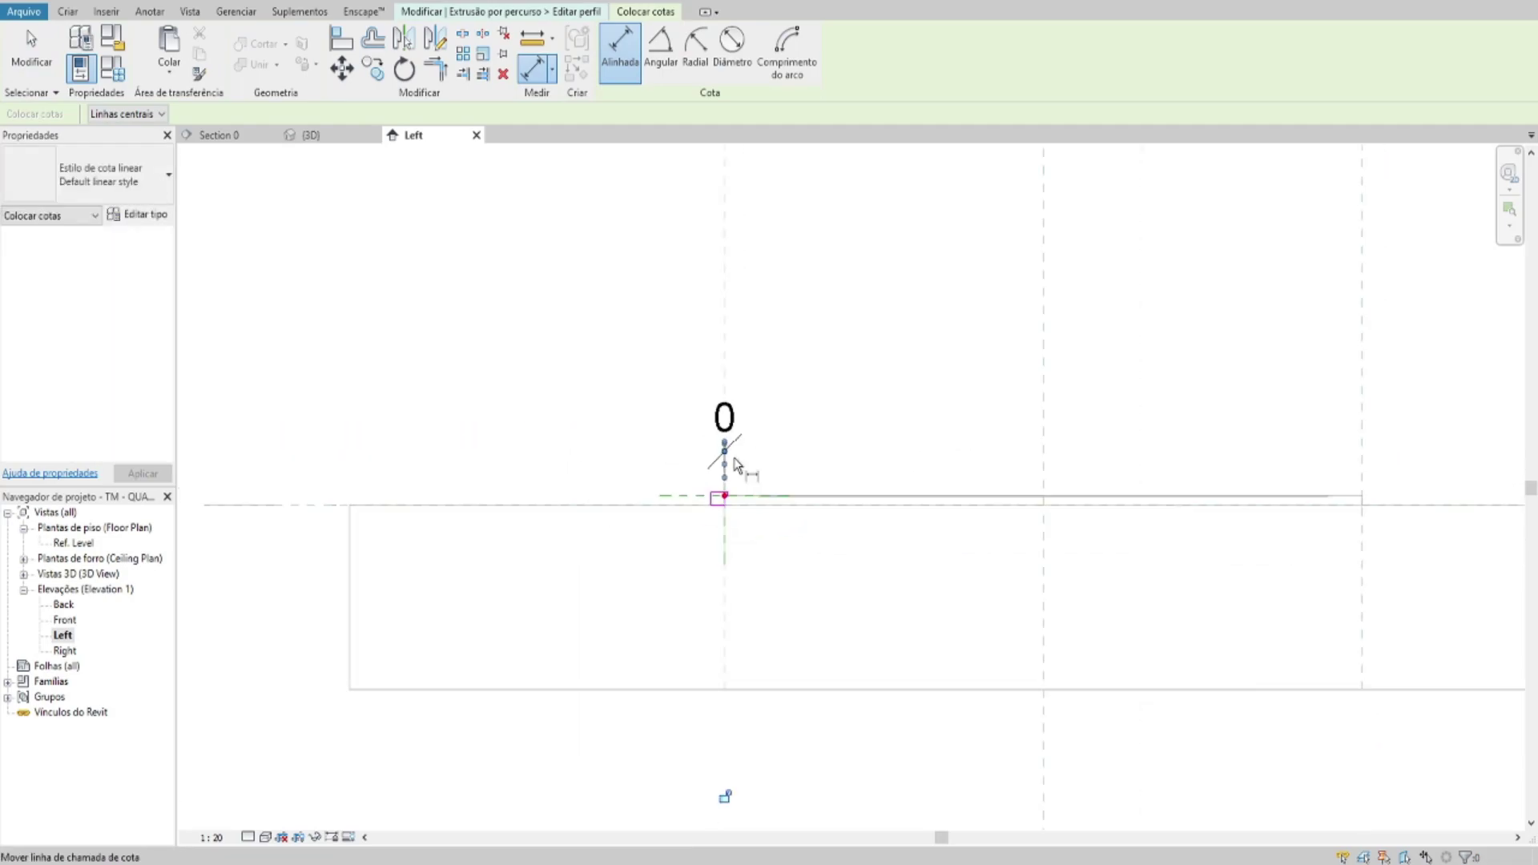
pyautogui.scroll(-2, 737, 465)
pyautogui.scroll(4, 736, 517)
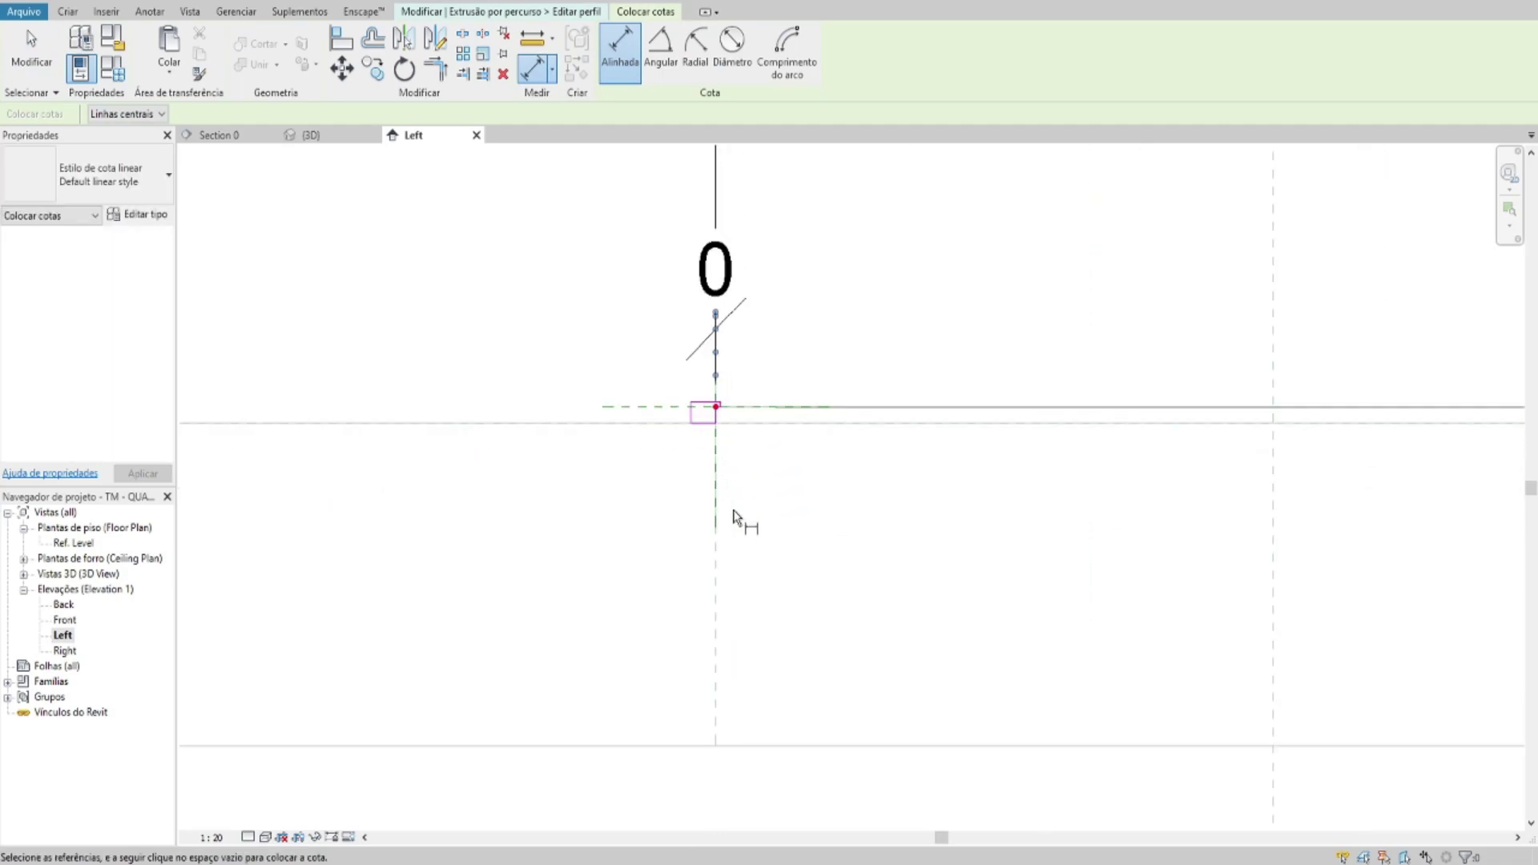
pyautogui.click(717, 505)
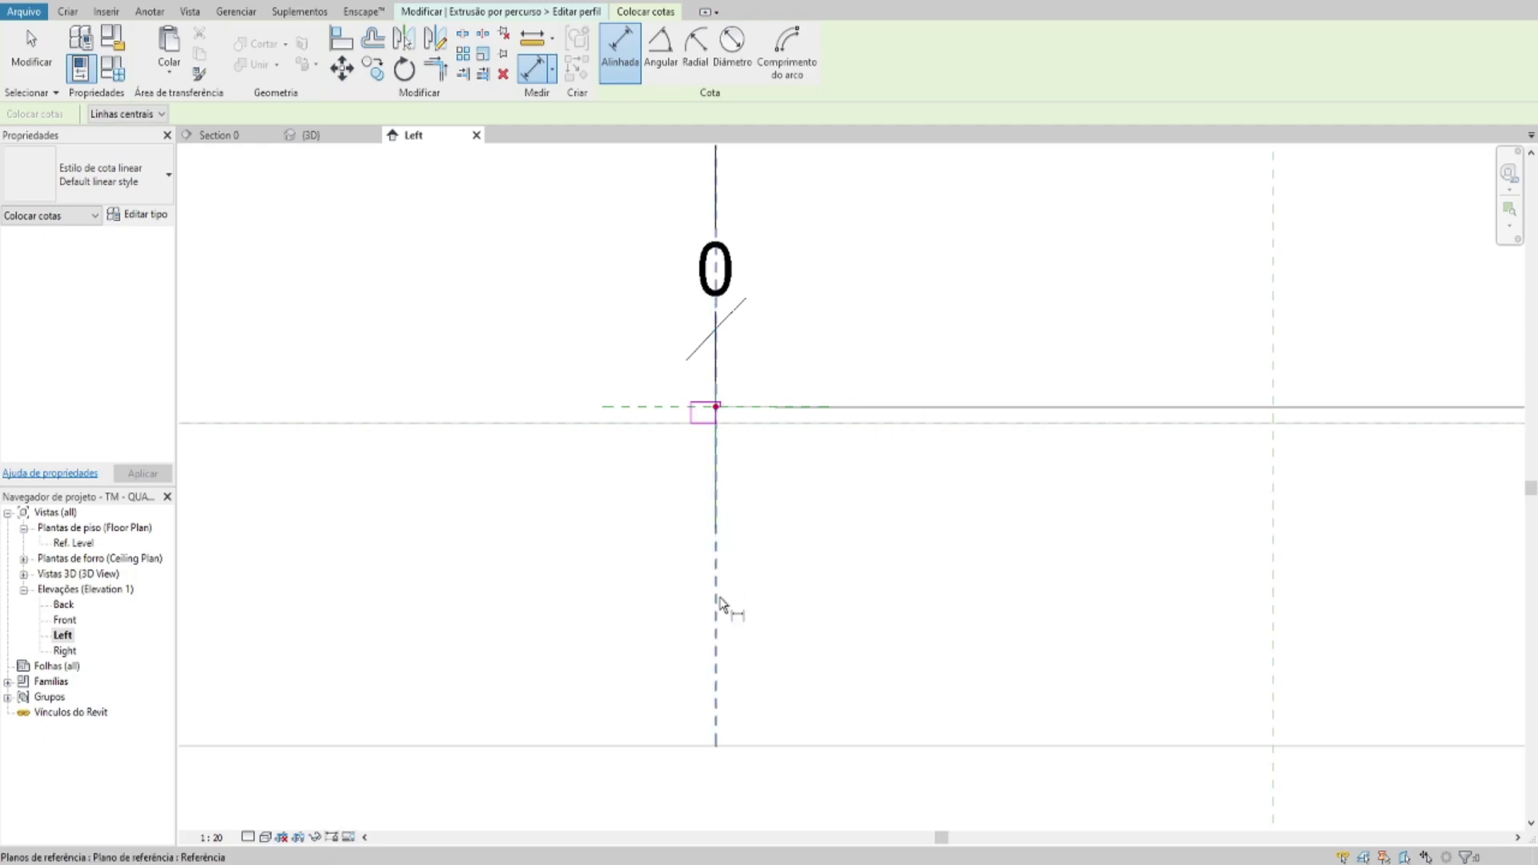
pyautogui.click(694, 422)
pyautogui.click(648, 570)
pyautogui.press('Escape')
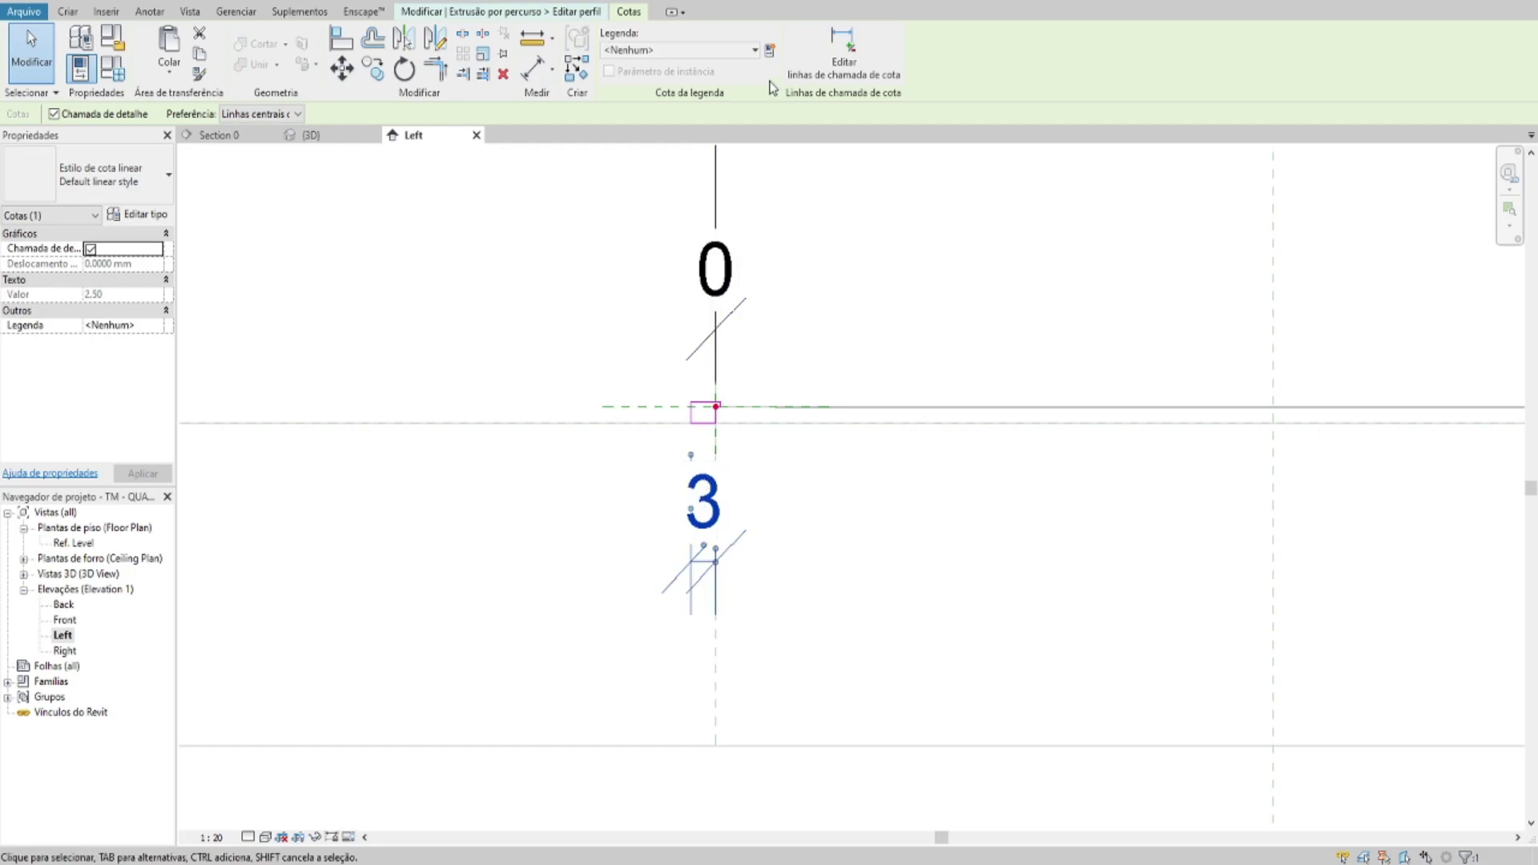
# - Label the thickness dimension with a new instance parameter ESPESSURA DA MOLDURA
pyautogui.click(770, 52)
pyautogui.click(810, 439)
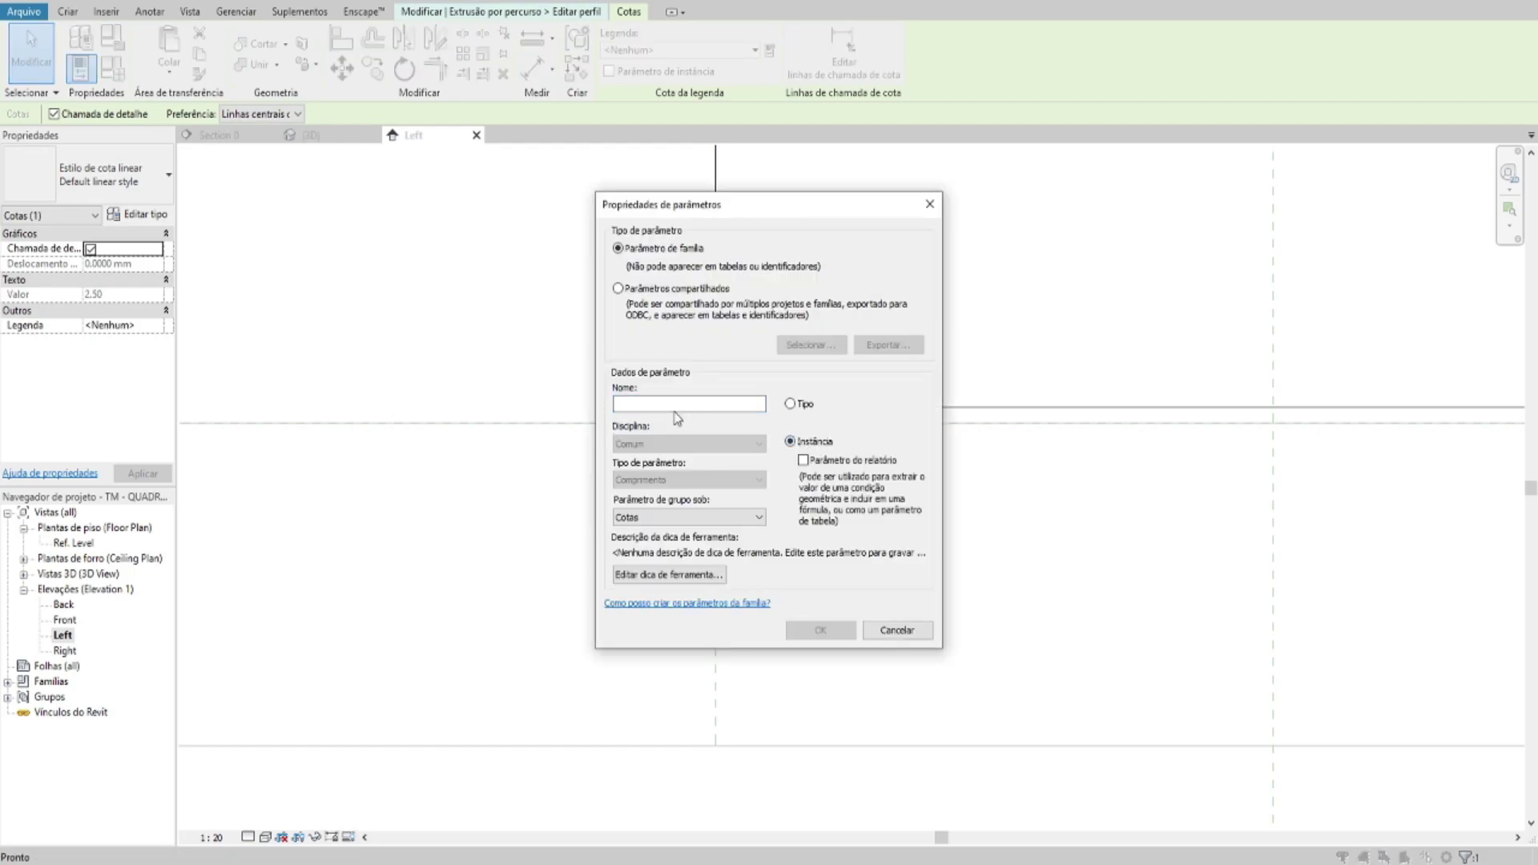
pyautogui.click(672, 406)
pyautogui.write('ESPESSURA DA MOLDURA')
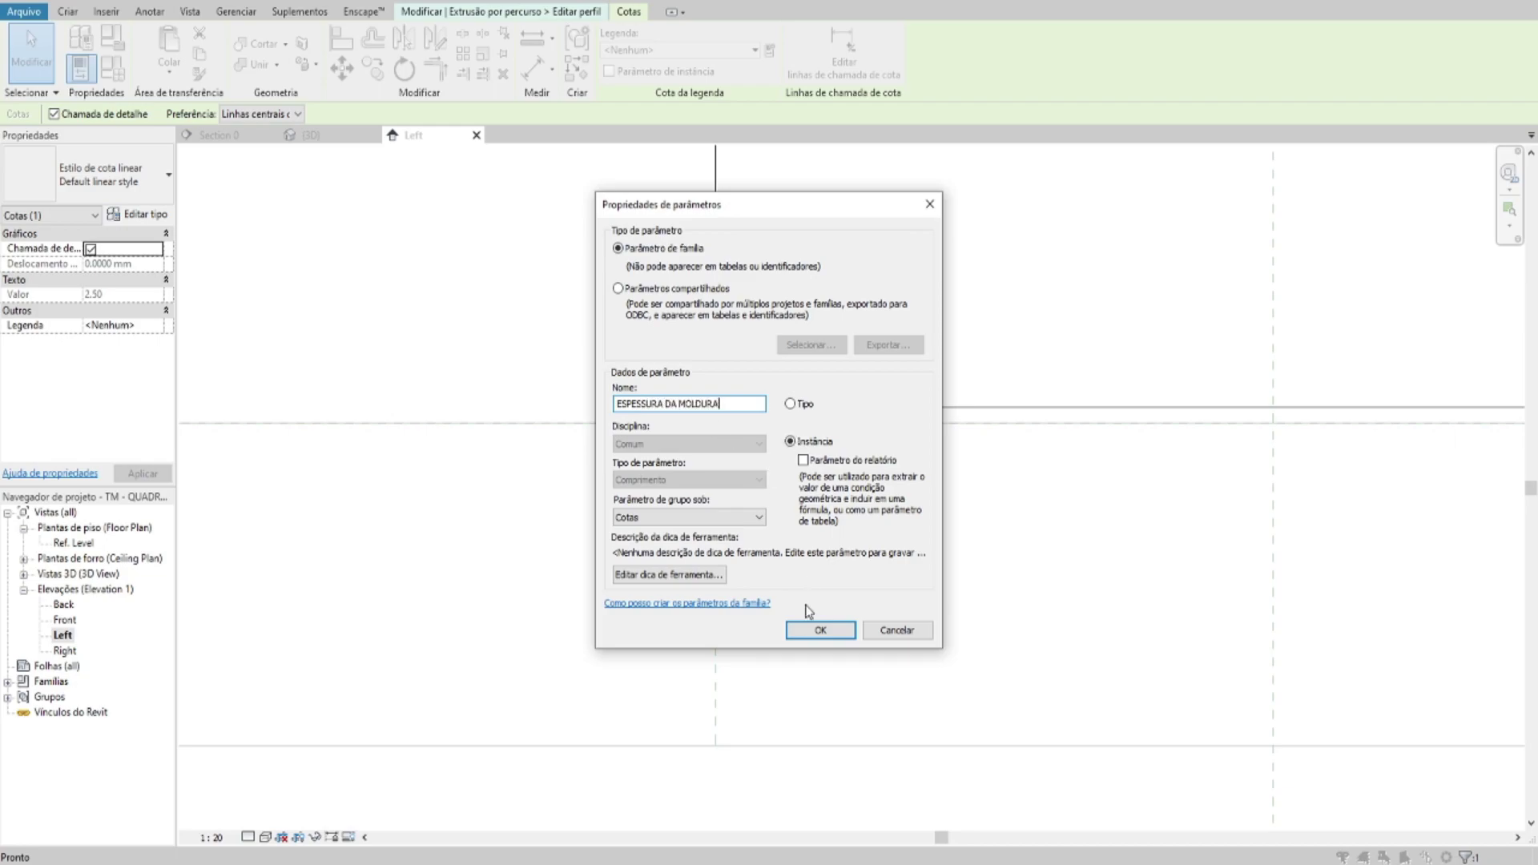
pyautogui.click(820, 631)
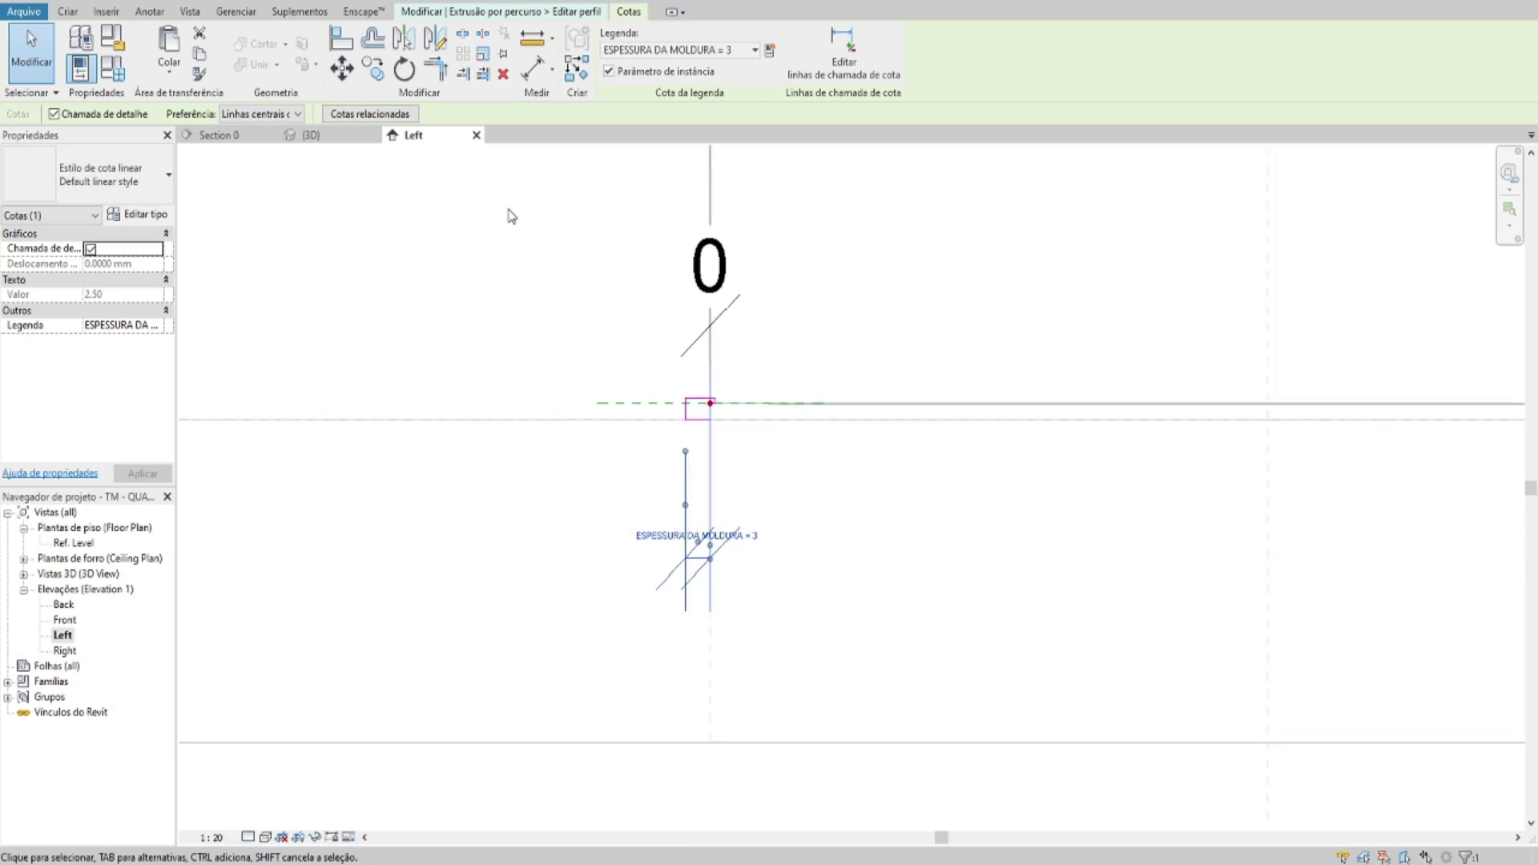
# - Finish the profile and sweep, then load the family, overwriting the existing version
pyautogui.click(614, 69)
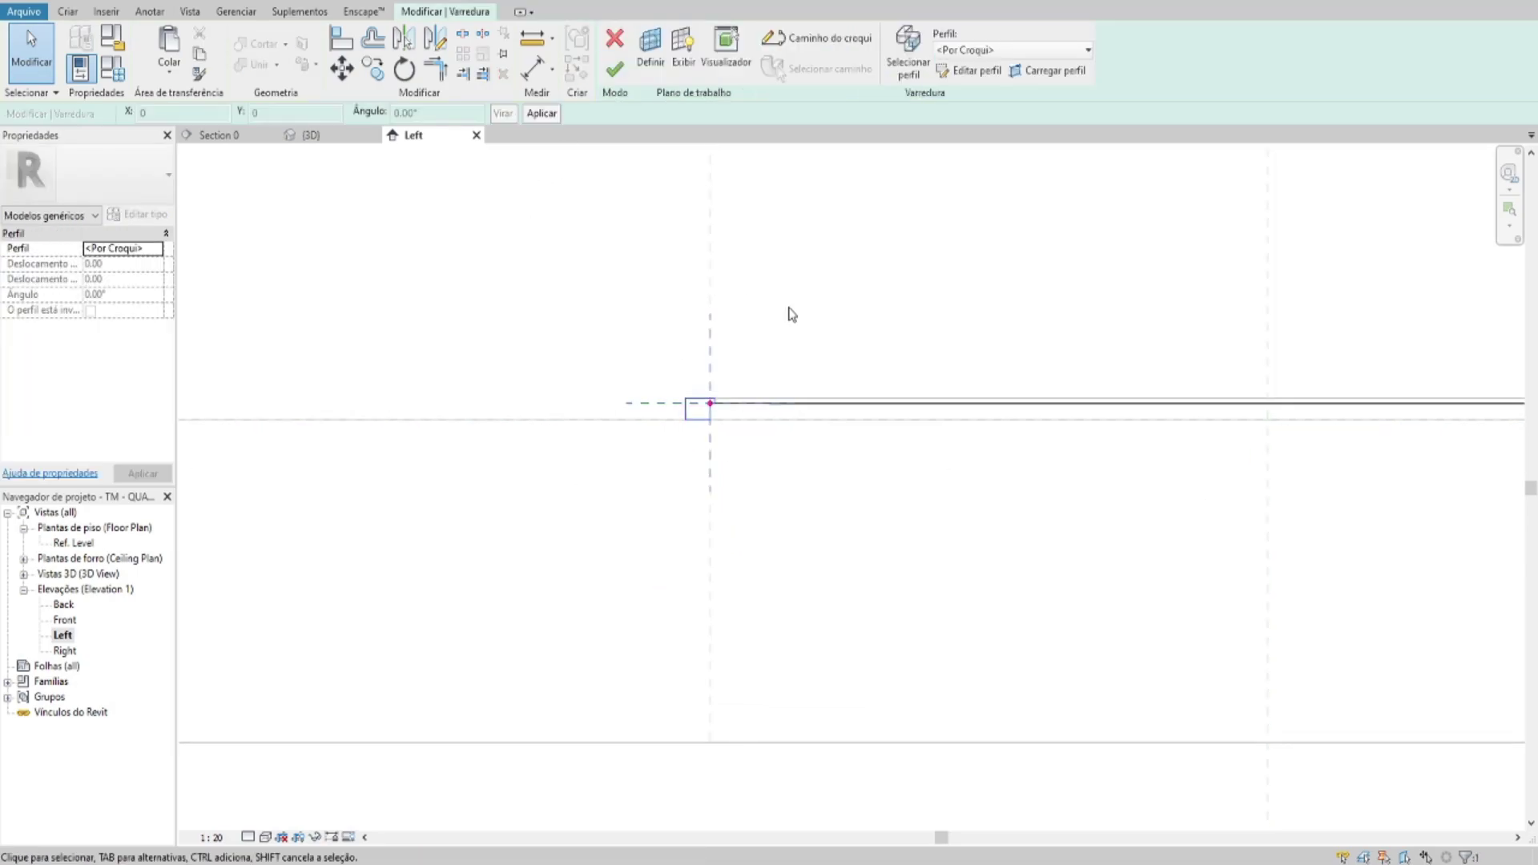
pyautogui.scroll(-2, 792, 314)
pyautogui.click(614, 70)
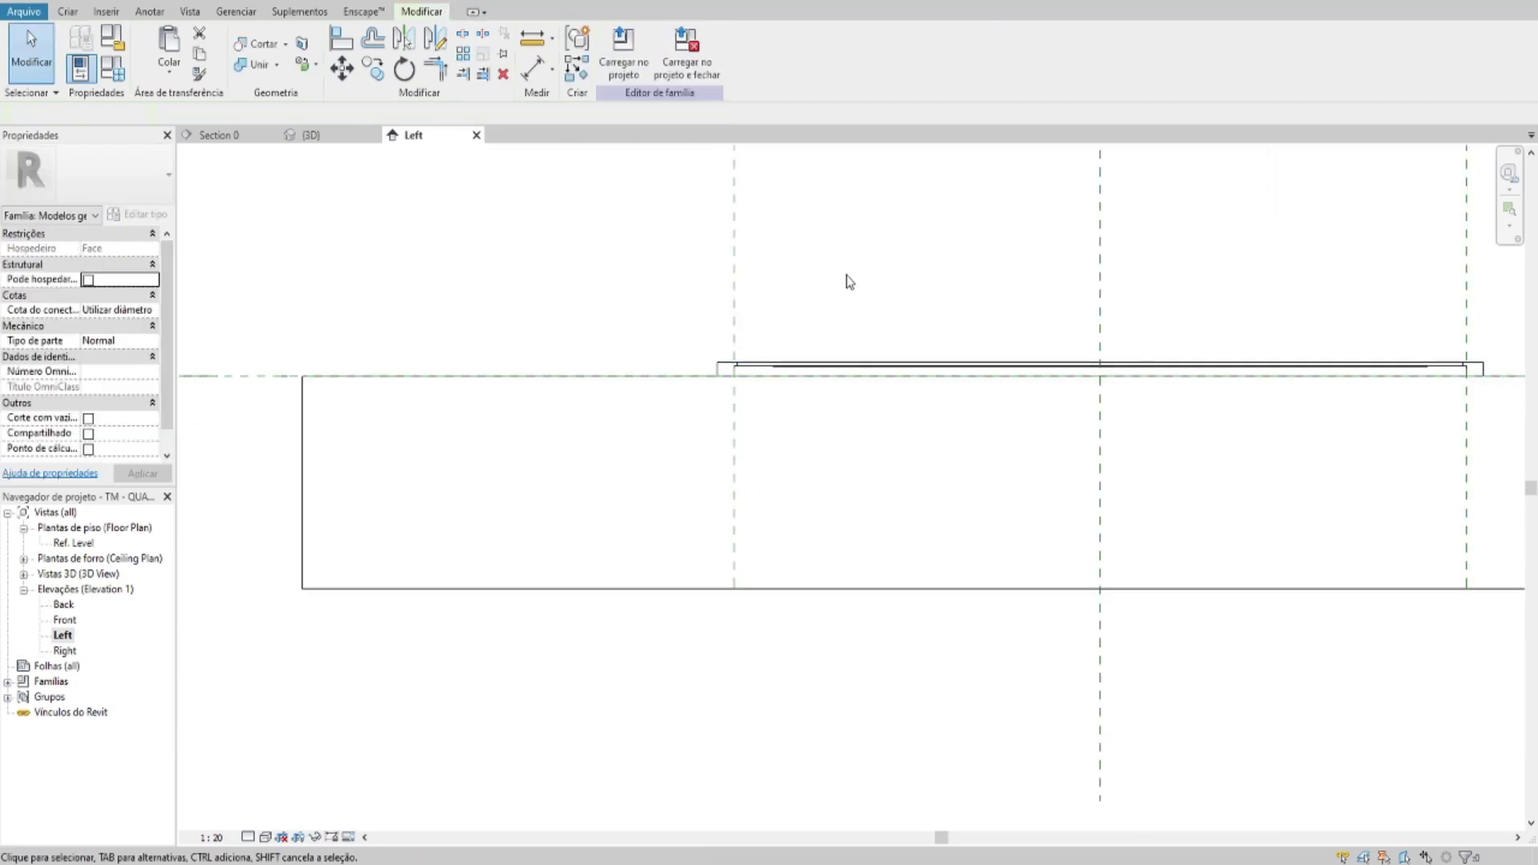
pyautogui.click(633, 57)
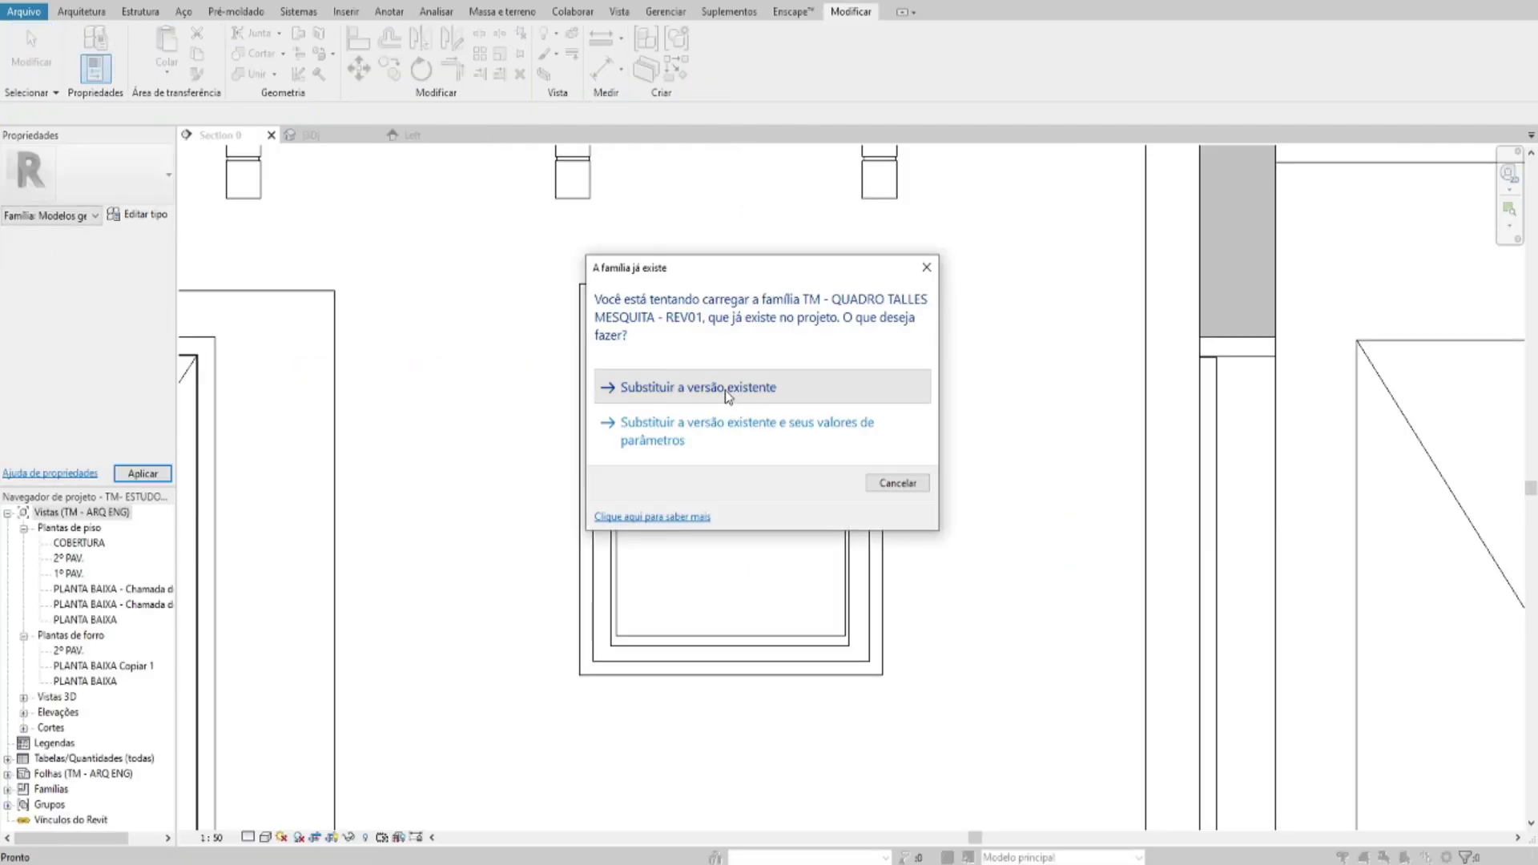
pyautogui.click(727, 391)
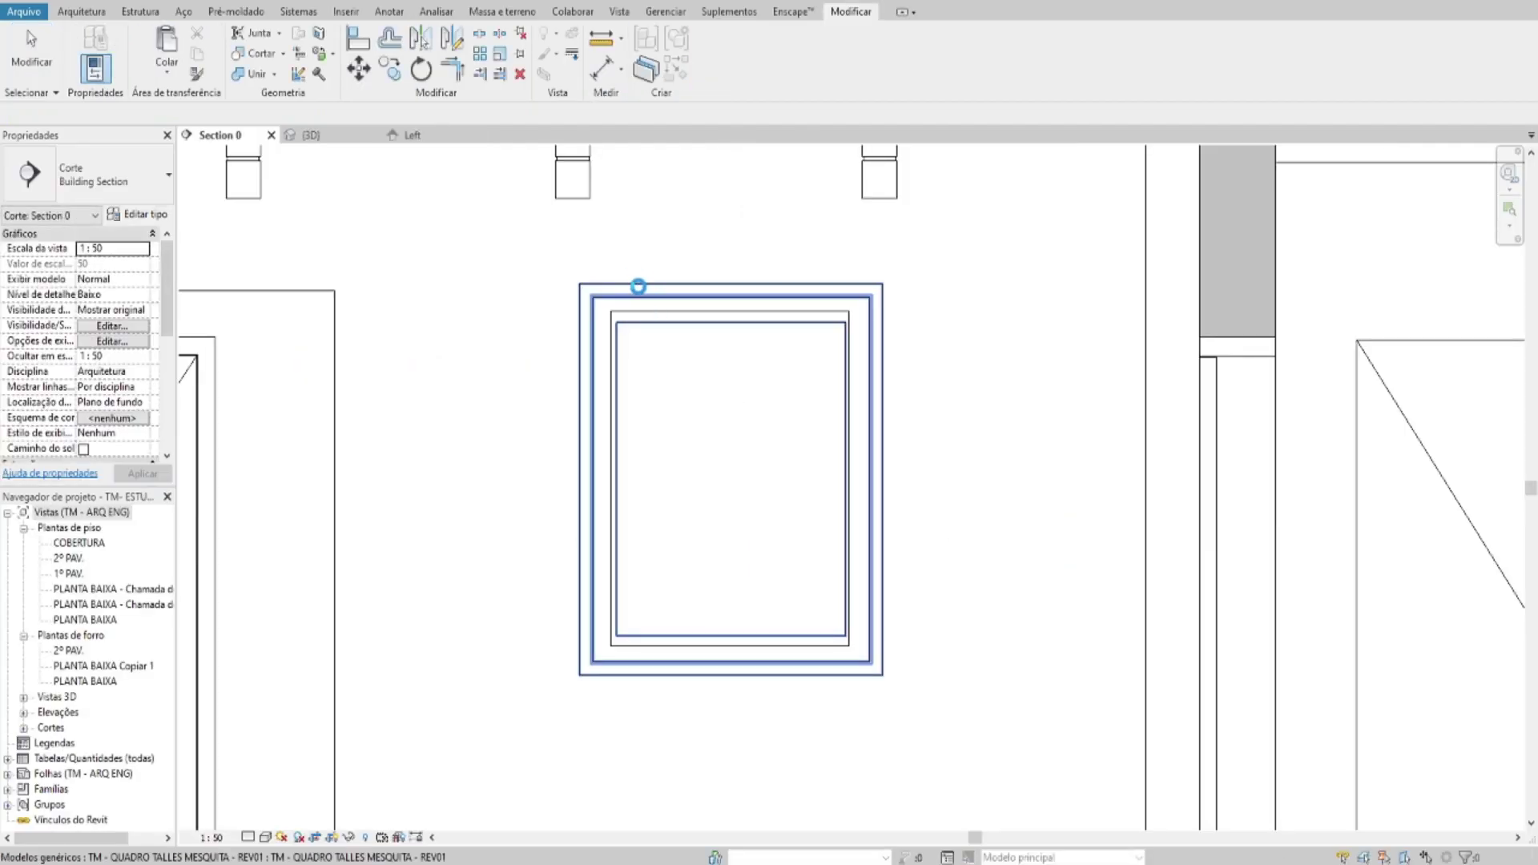
# - Set the frame's ESPESSURA DA MOLDURA to 10 and compare it in the Enscape render
pyautogui.click(637, 286)
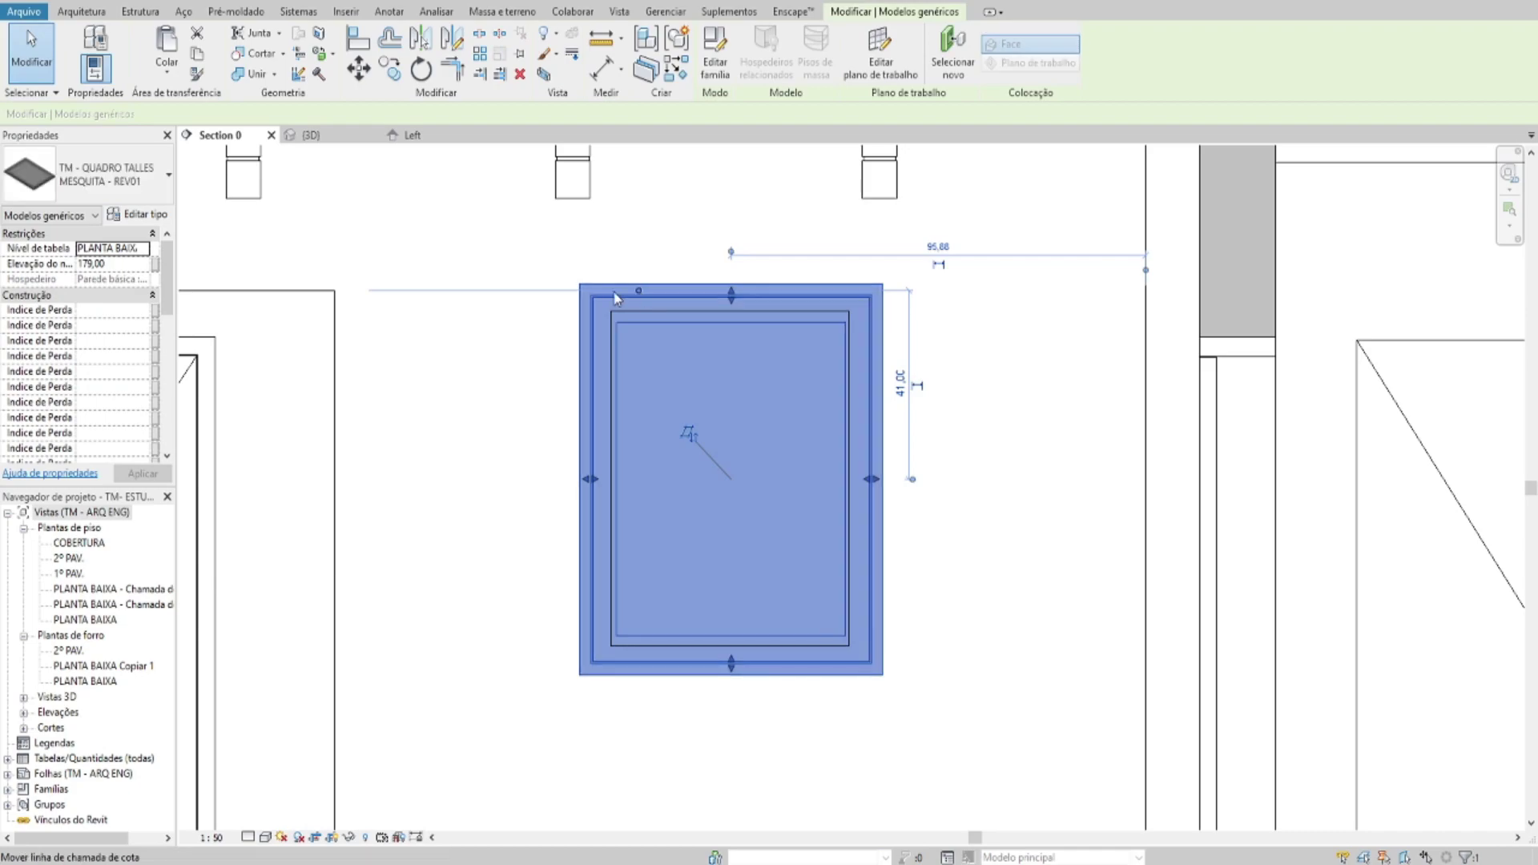
pyautogui.scroll(-3, 88, 387)
pyautogui.scroll(-3, 50, 345)
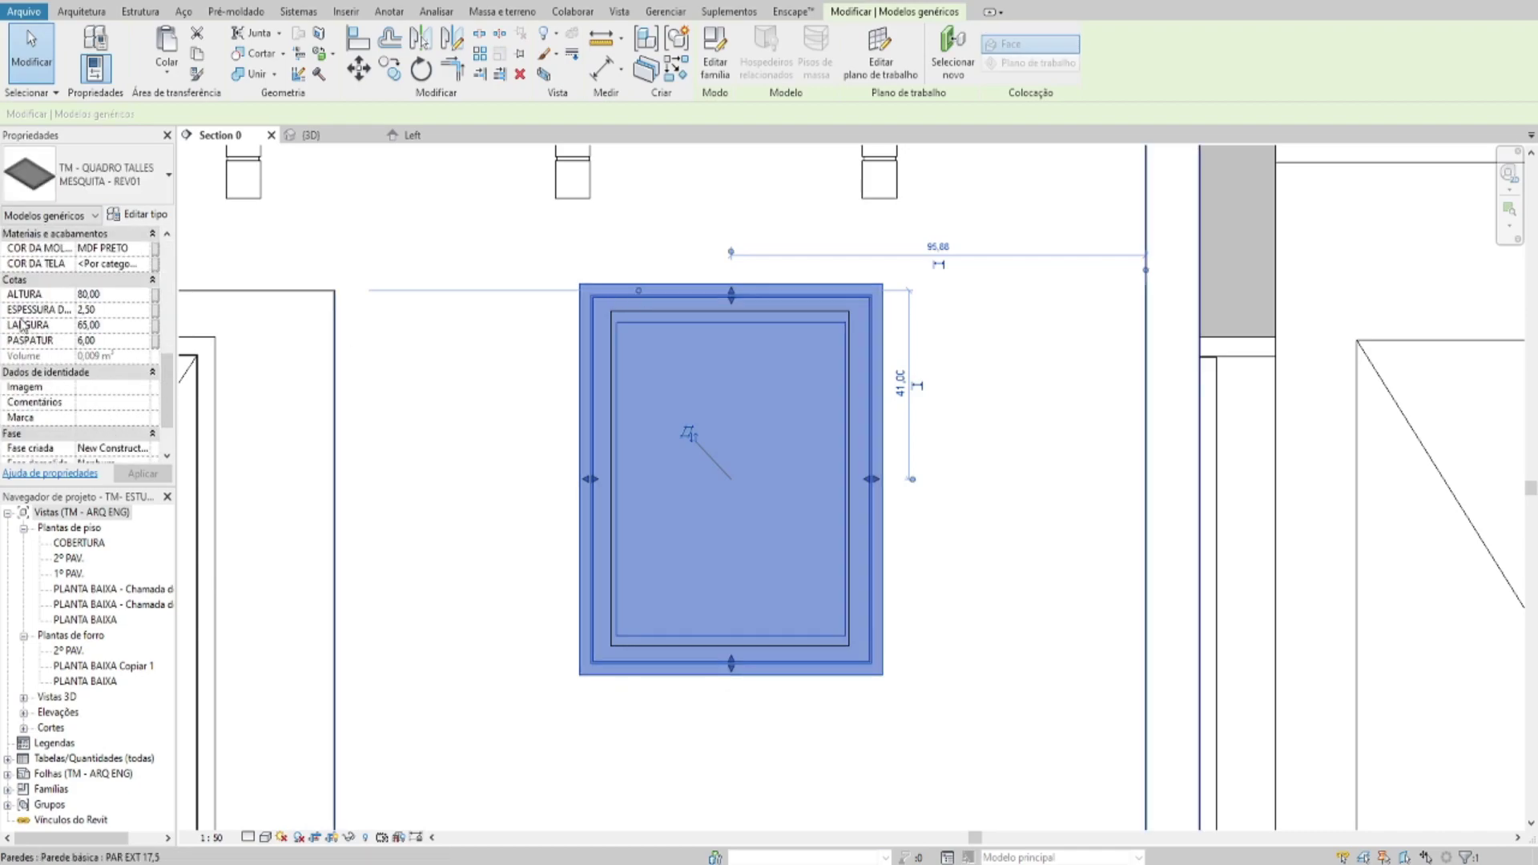
pyautogui.click(116, 309)
pyautogui.write('5')
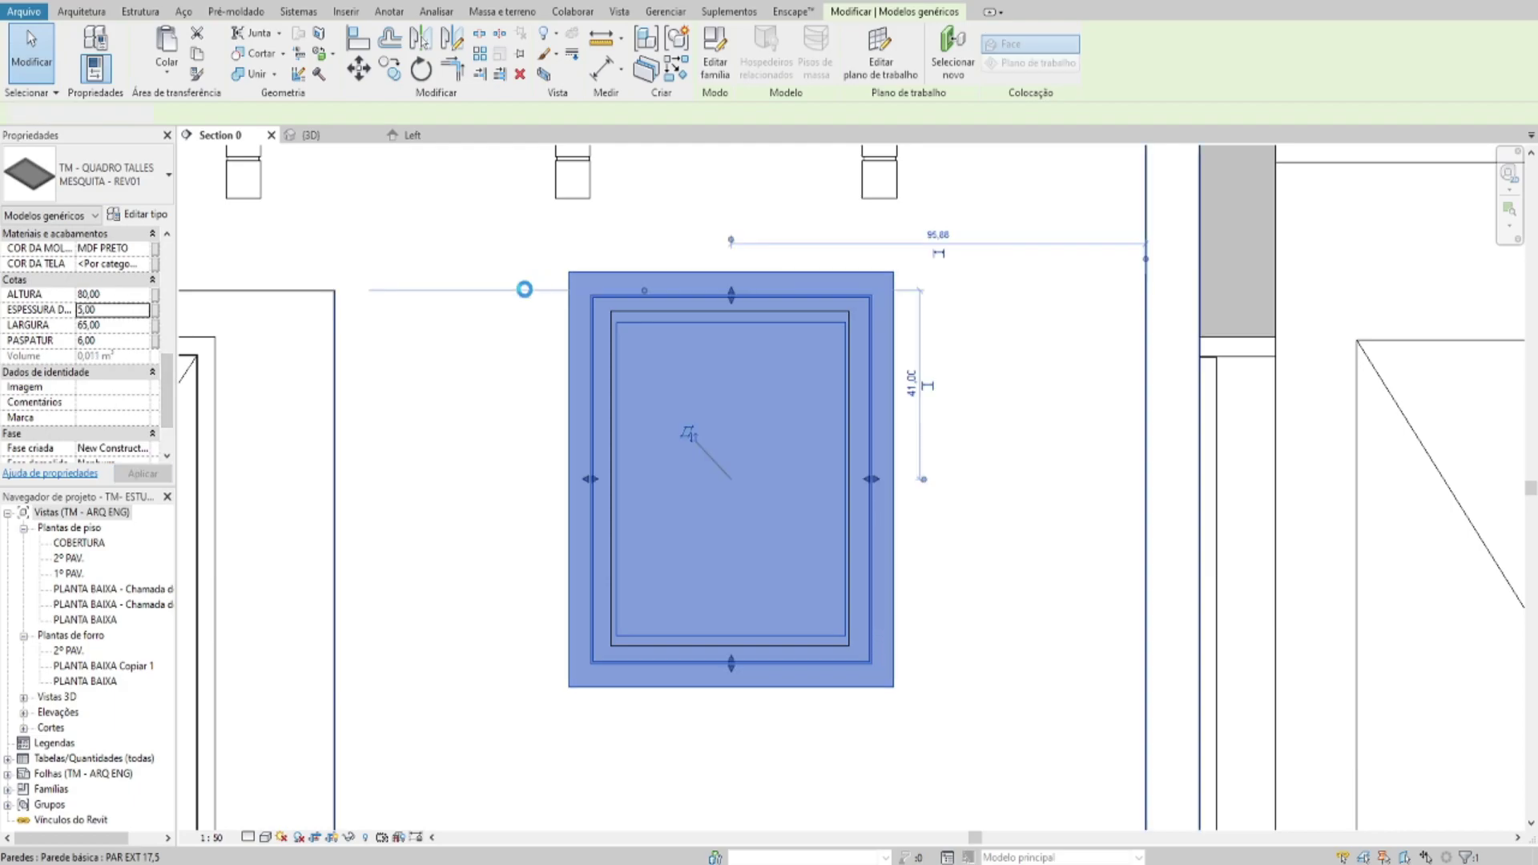
pyautogui.click(300, 793)
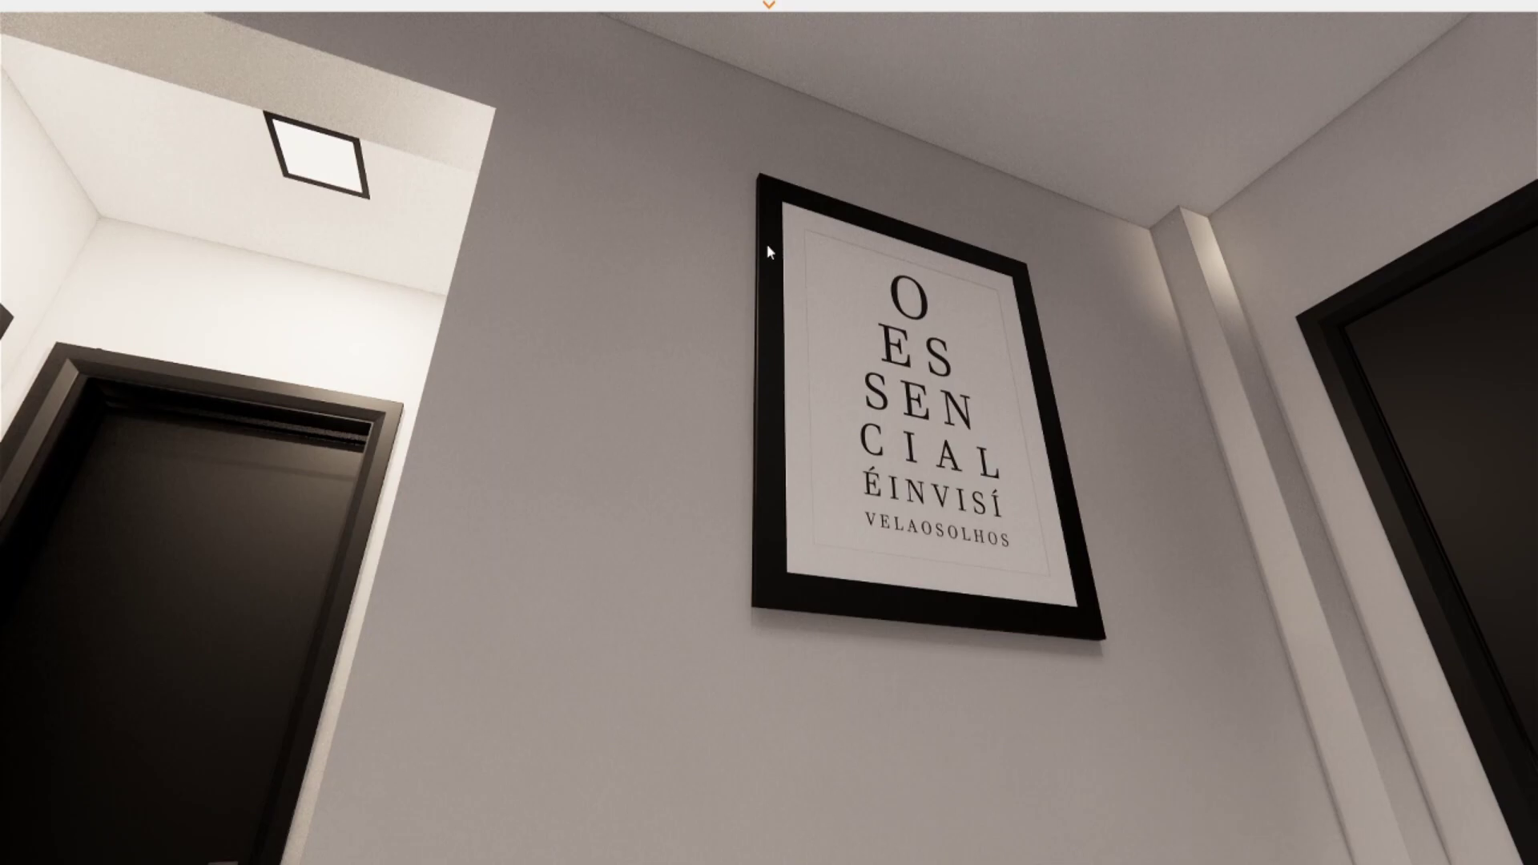
pyautogui.hotkey('alt', 'Tab')
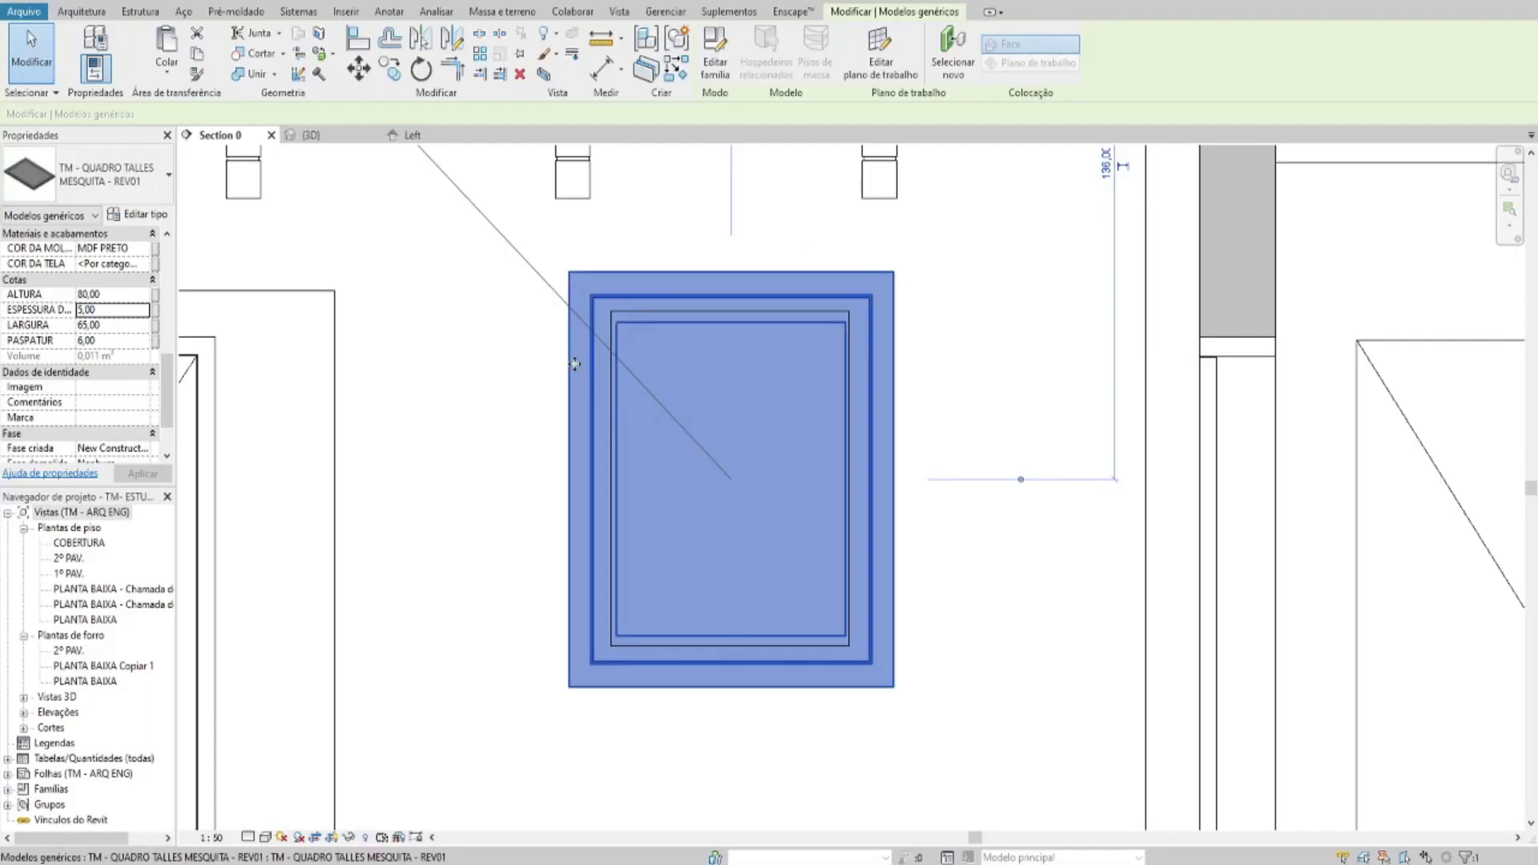
pyautogui.hotkey('shift', 'Tab')
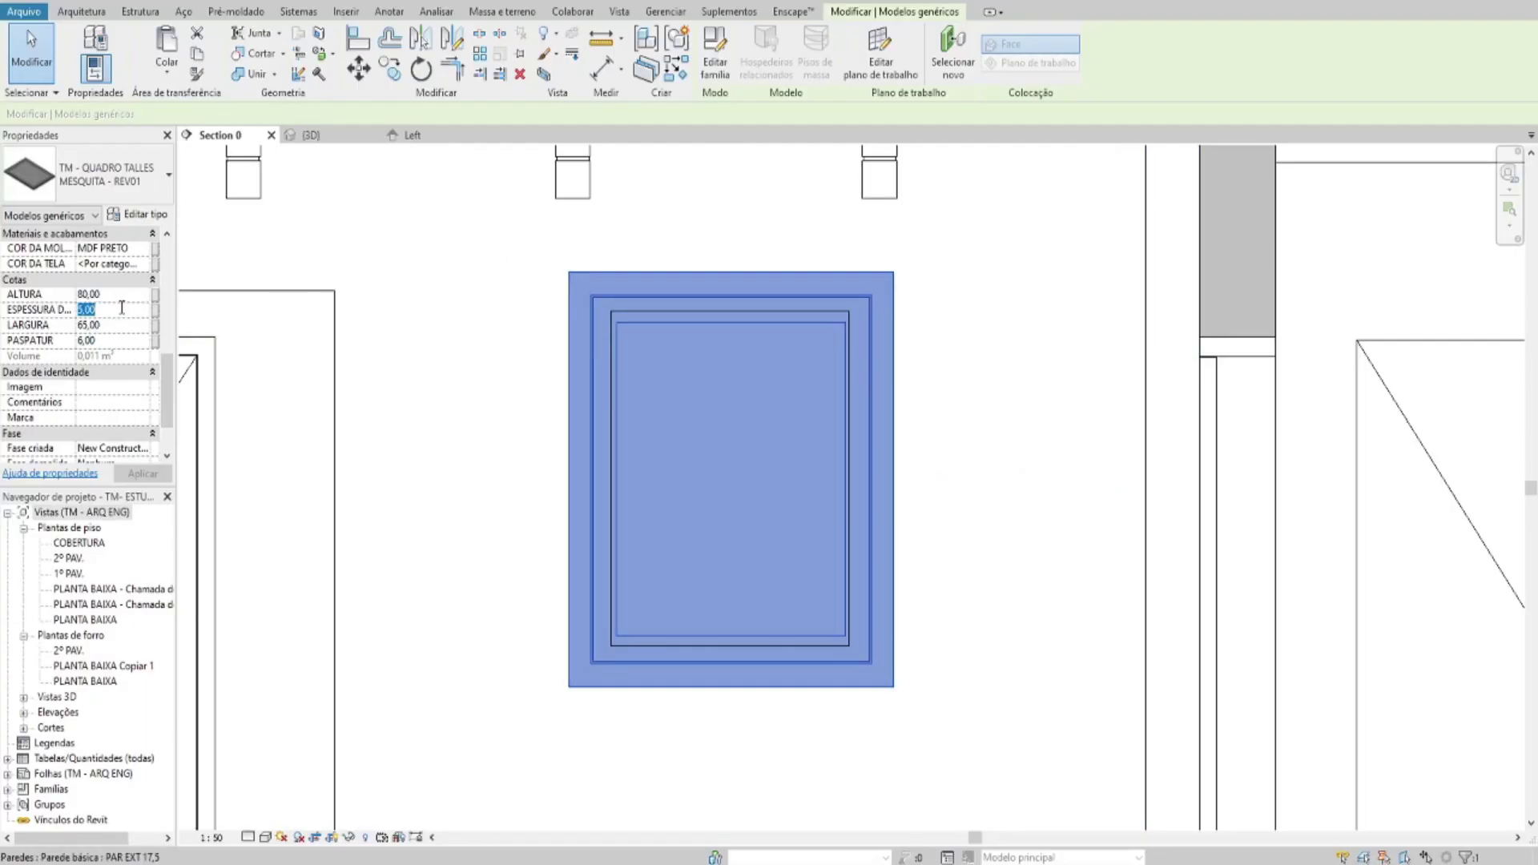
pyautogui.write('10')
pyautogui.press('Return')
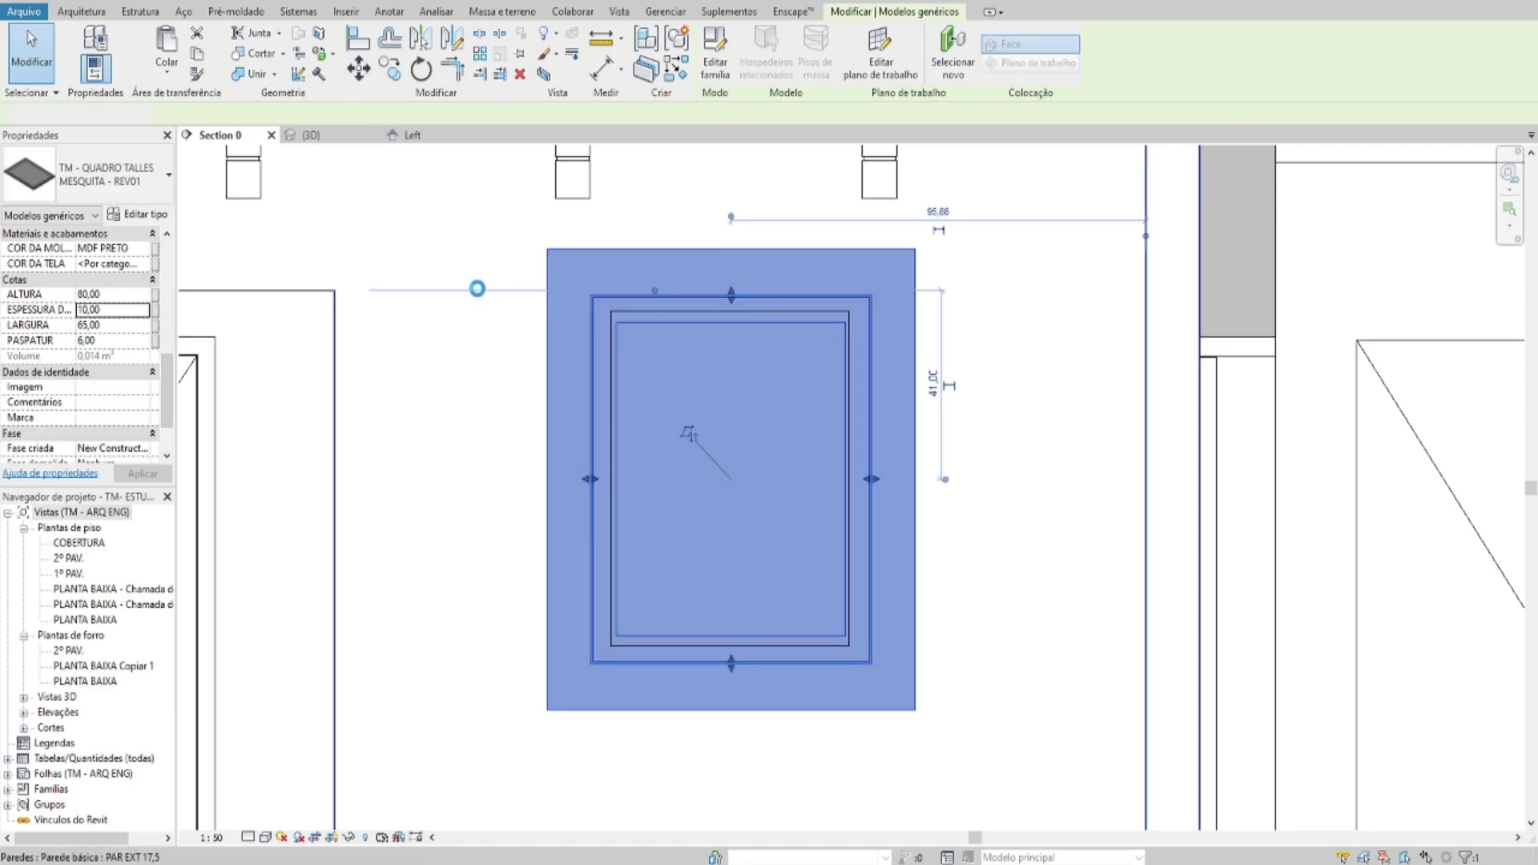
pyautogui.press('Escape')
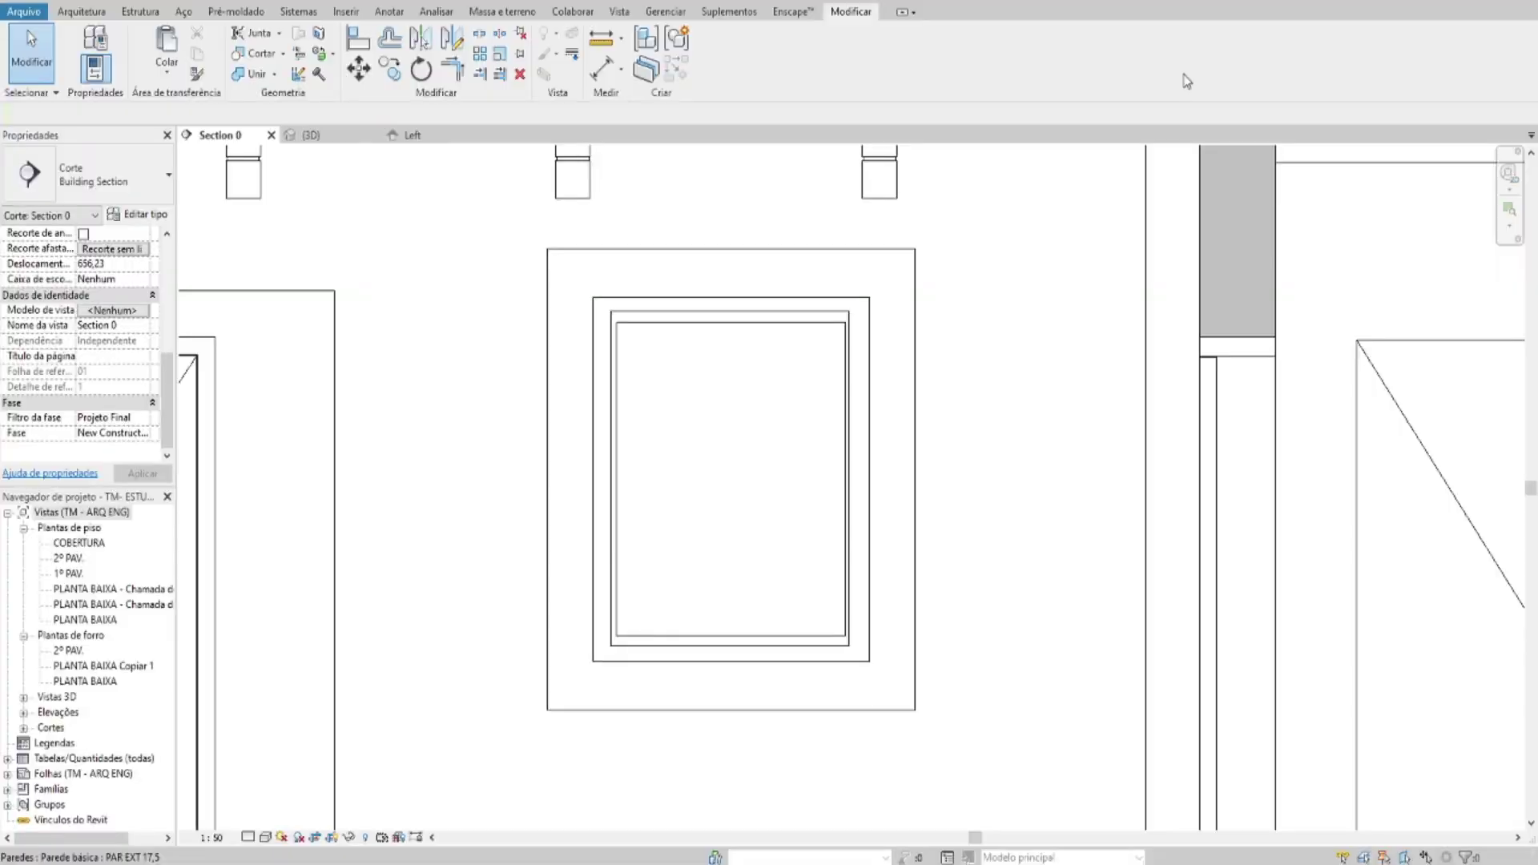
# - Restore the frame's ESPESSURA DA MOLDURA to 5 and reselect the frame
pyautogui.click(632, 261)
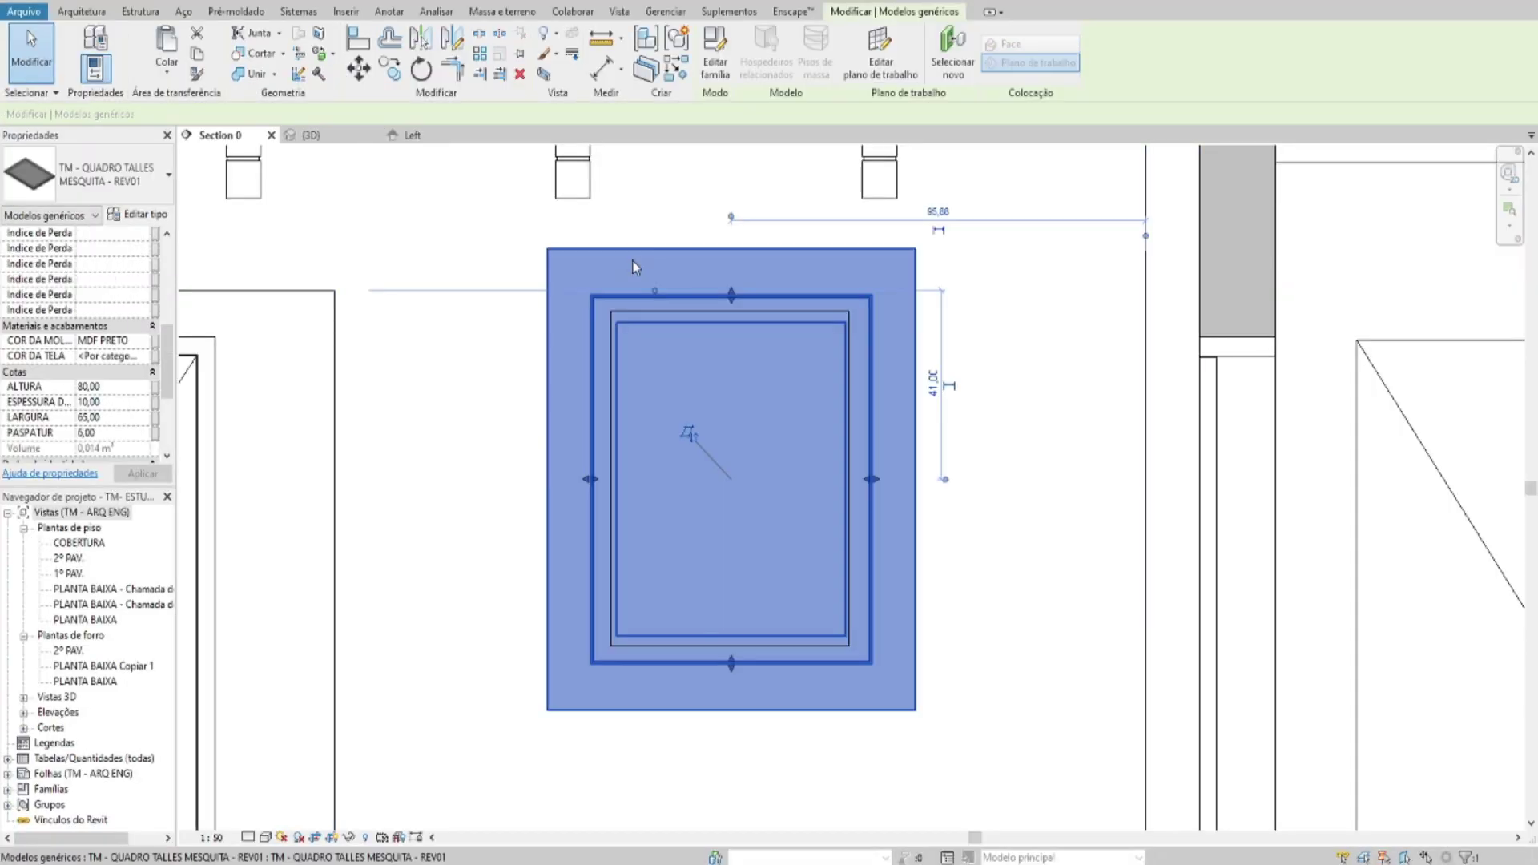
pyautogui.click(114, 402)
pyautogui.write('5')
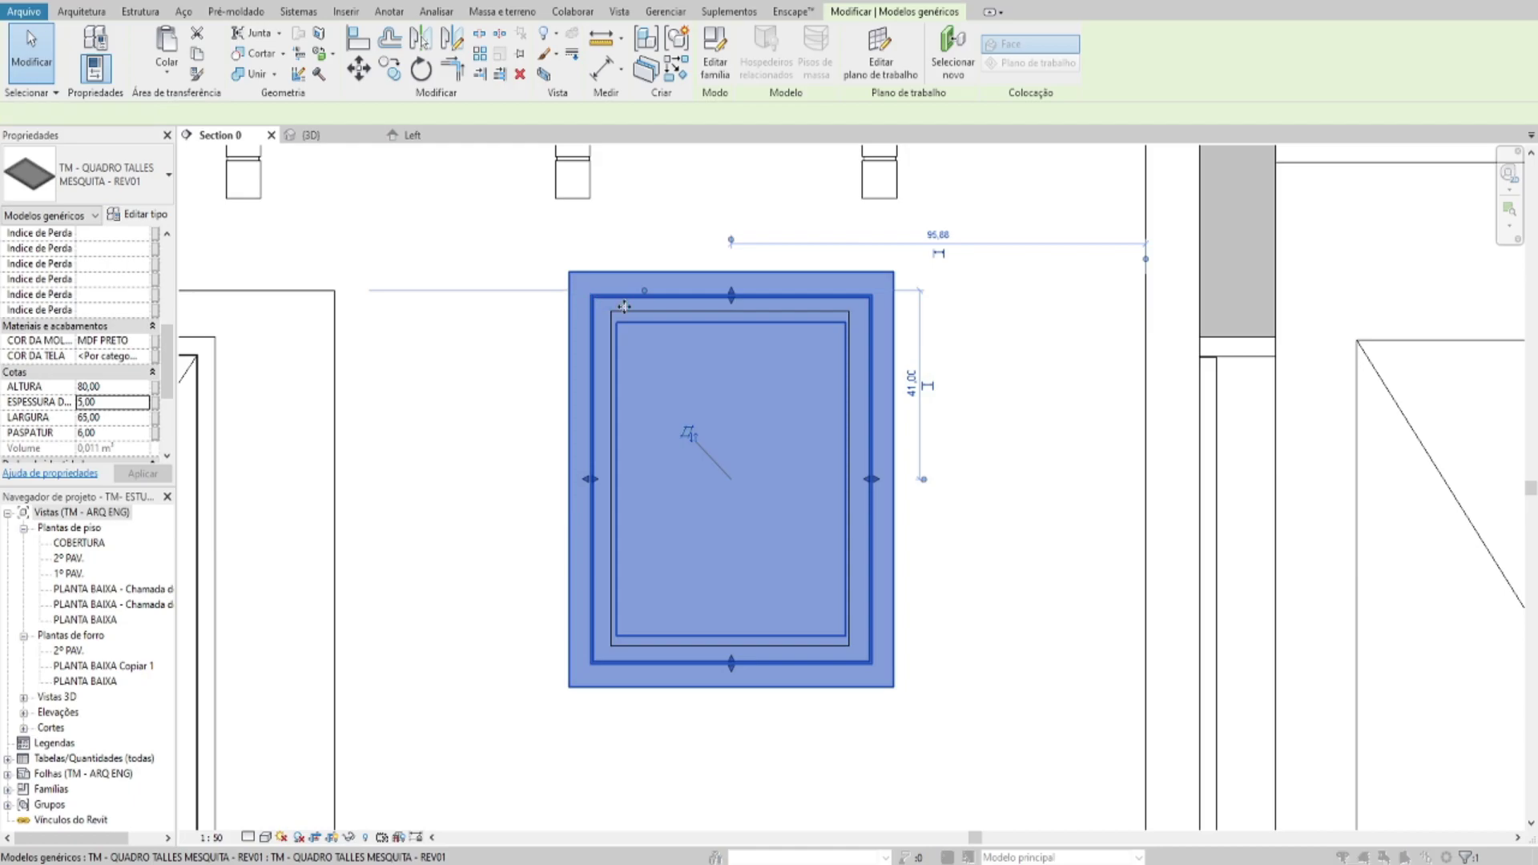
pyautogui.press('Escape')
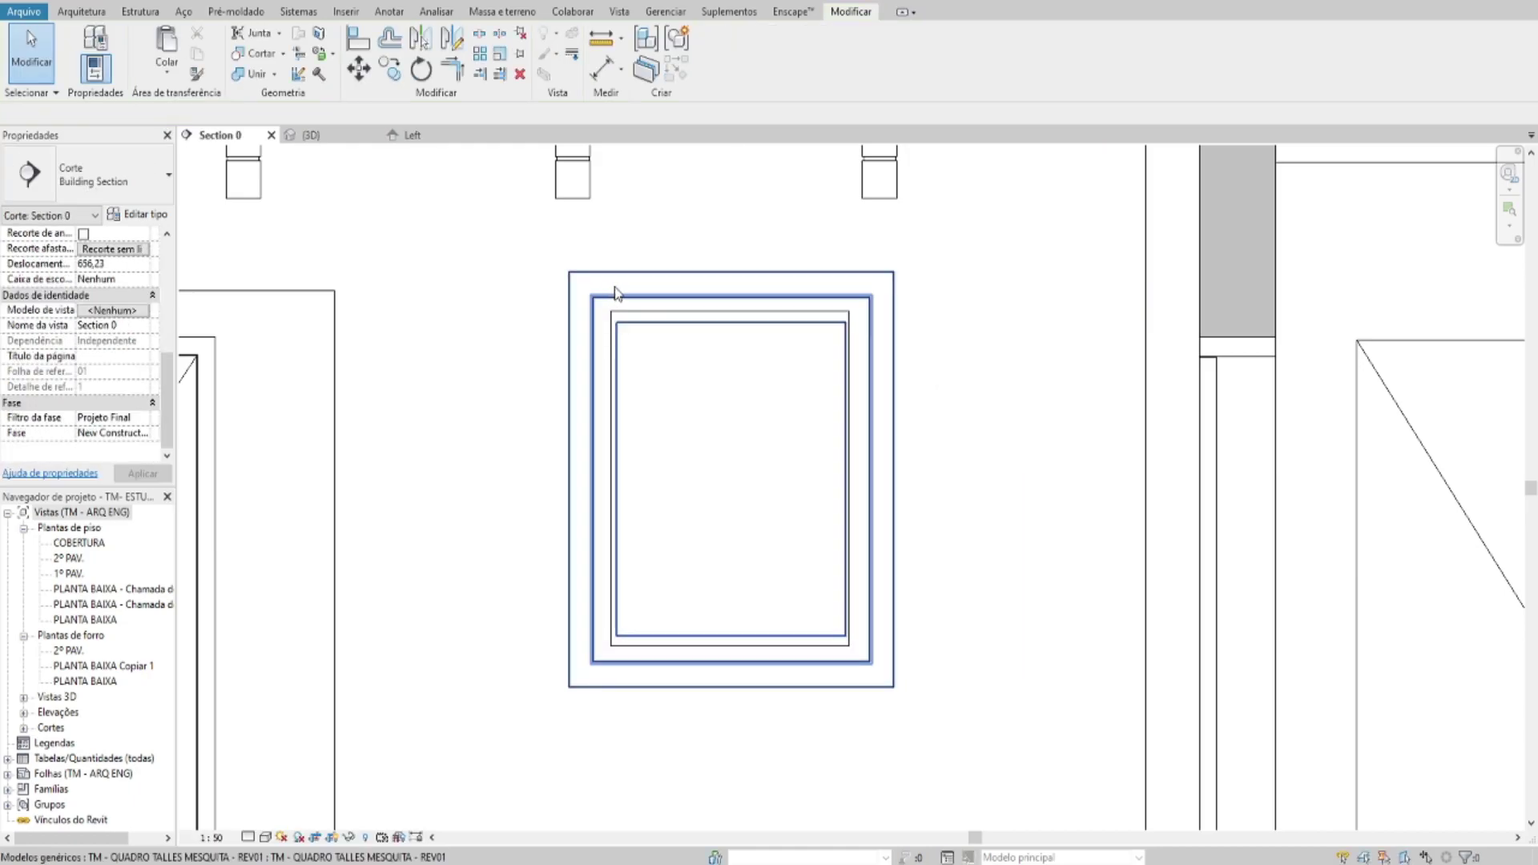
pyautogui.click(614, 288)
# - Show the frame family's {3D} view, orbit it, close the Left view, and open Arquivo
pyautogui.hotkey('ctrl', 'Tab')
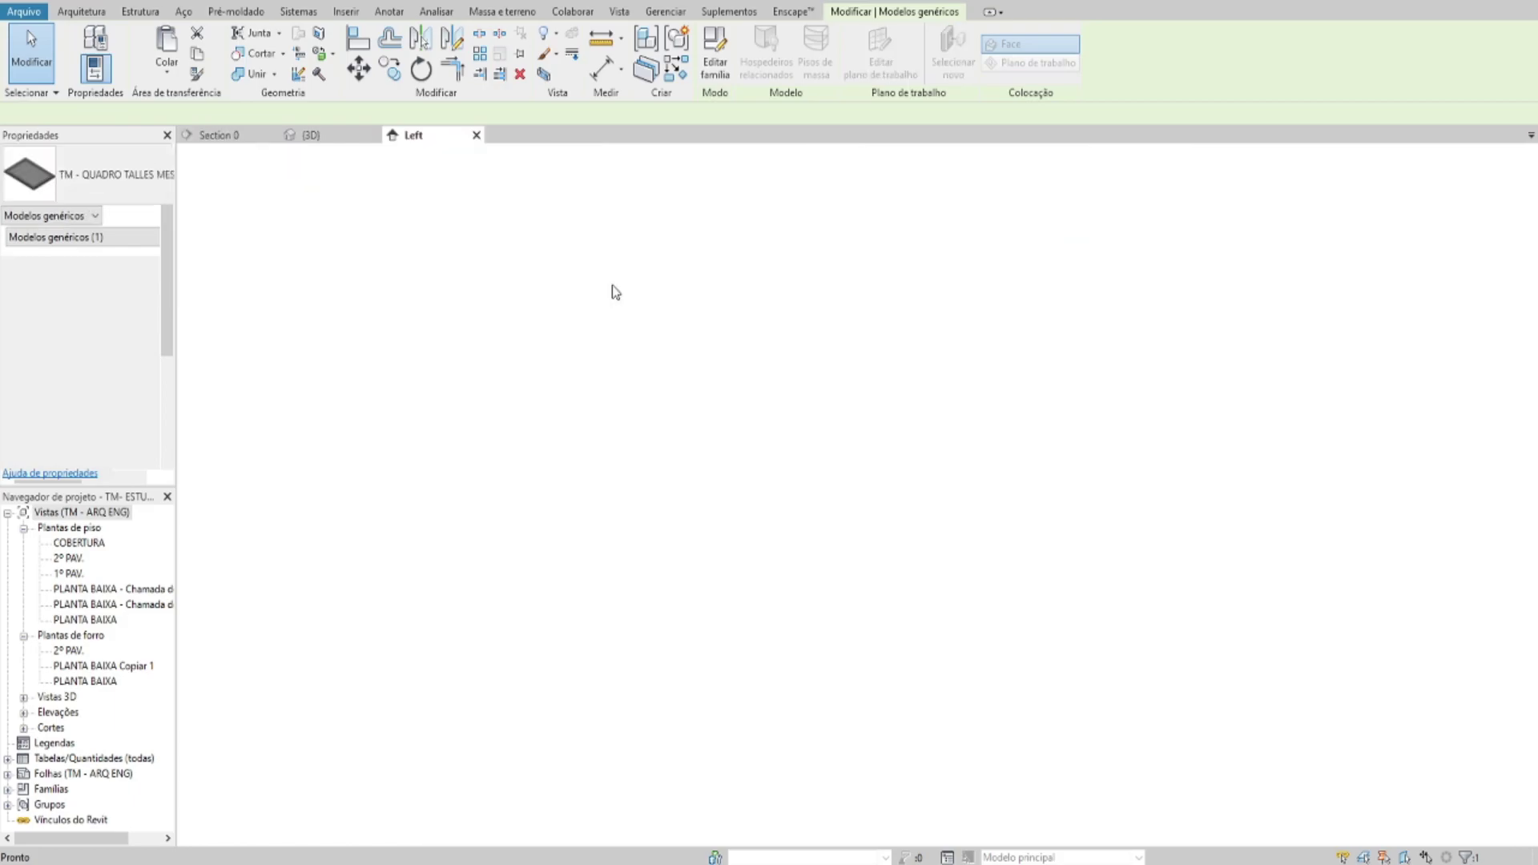
pyautogui.press('Escape')
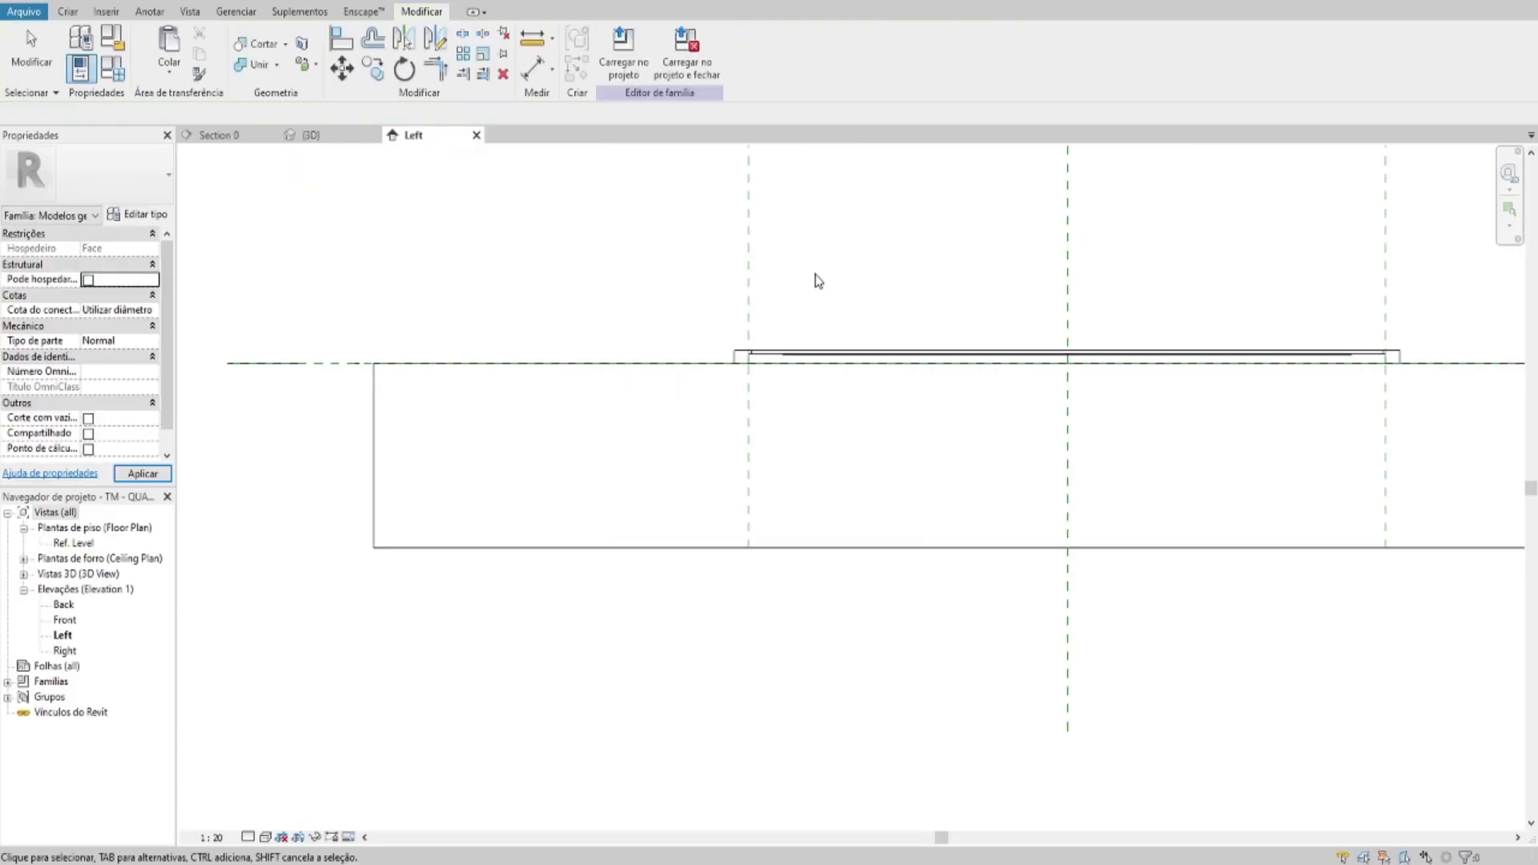
pyautogui.hotkey('ctrl', 'Tab')
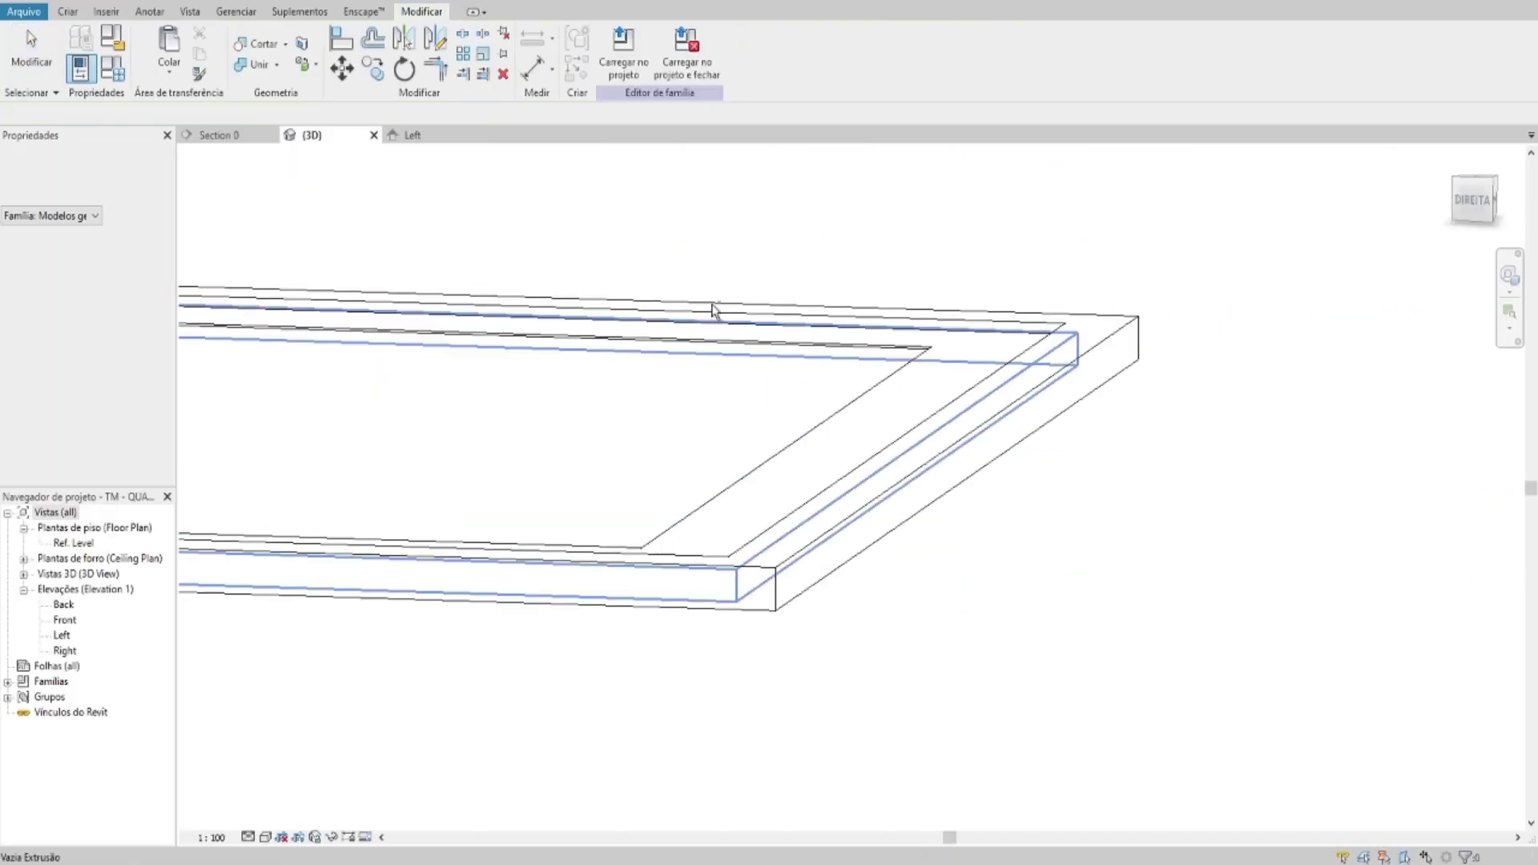
pyautogui.scroll(-2, 712, 311)
pyautogui.scroll(-3, 653, 343)
pyautogui.scroll(-2, 789, 462)
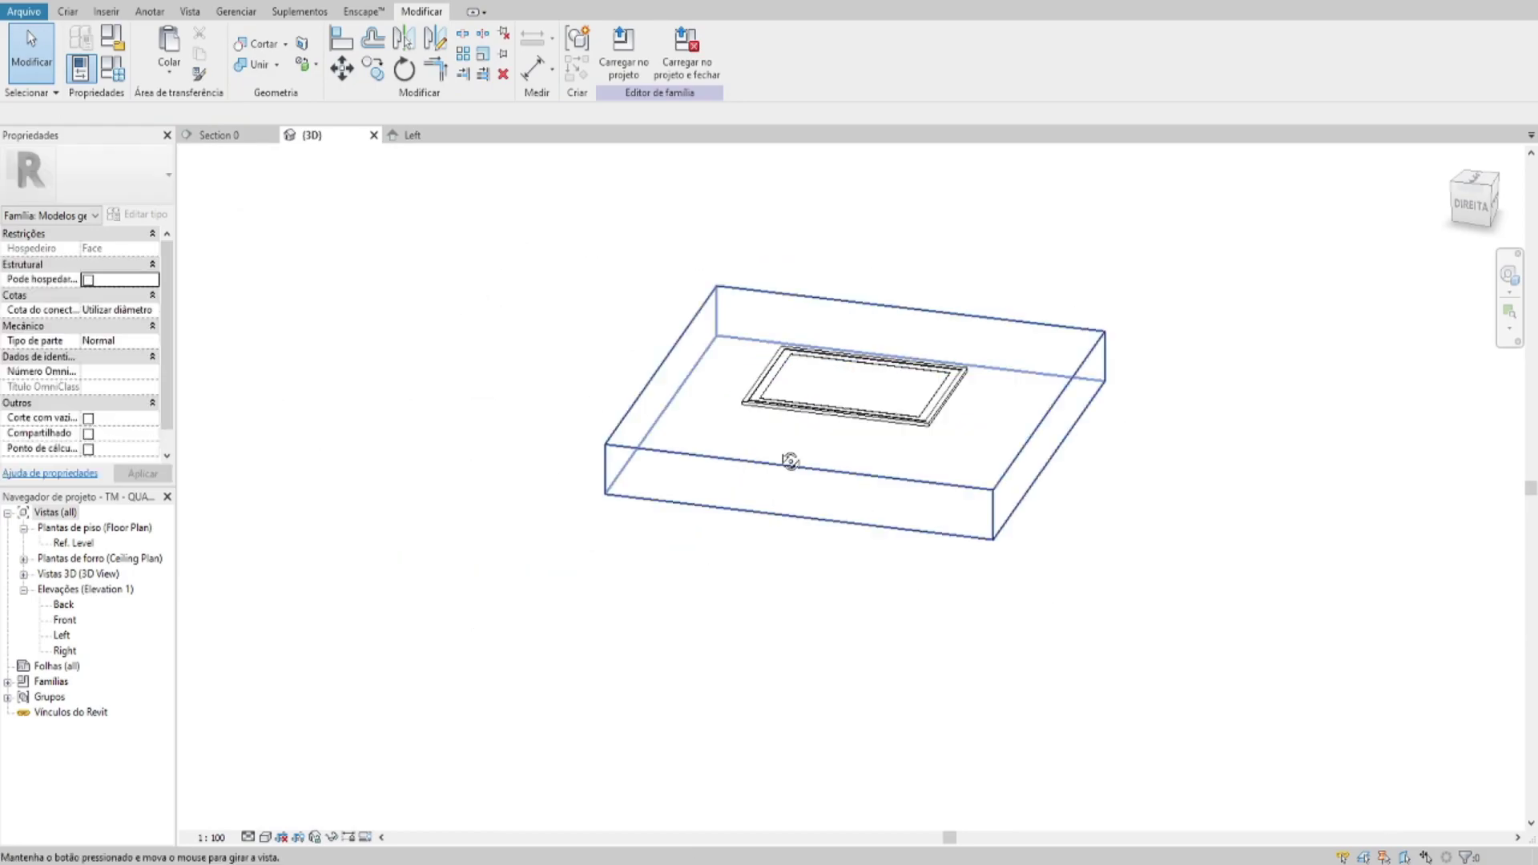
pyautogui.scroll(3, 790, 462)
pyautogui.keyDown('shift'); pyautogui.moveTo(857, 371); pyautogui.dragTo(809, 470, button='middle'); pyautogui.keyUp('shift')
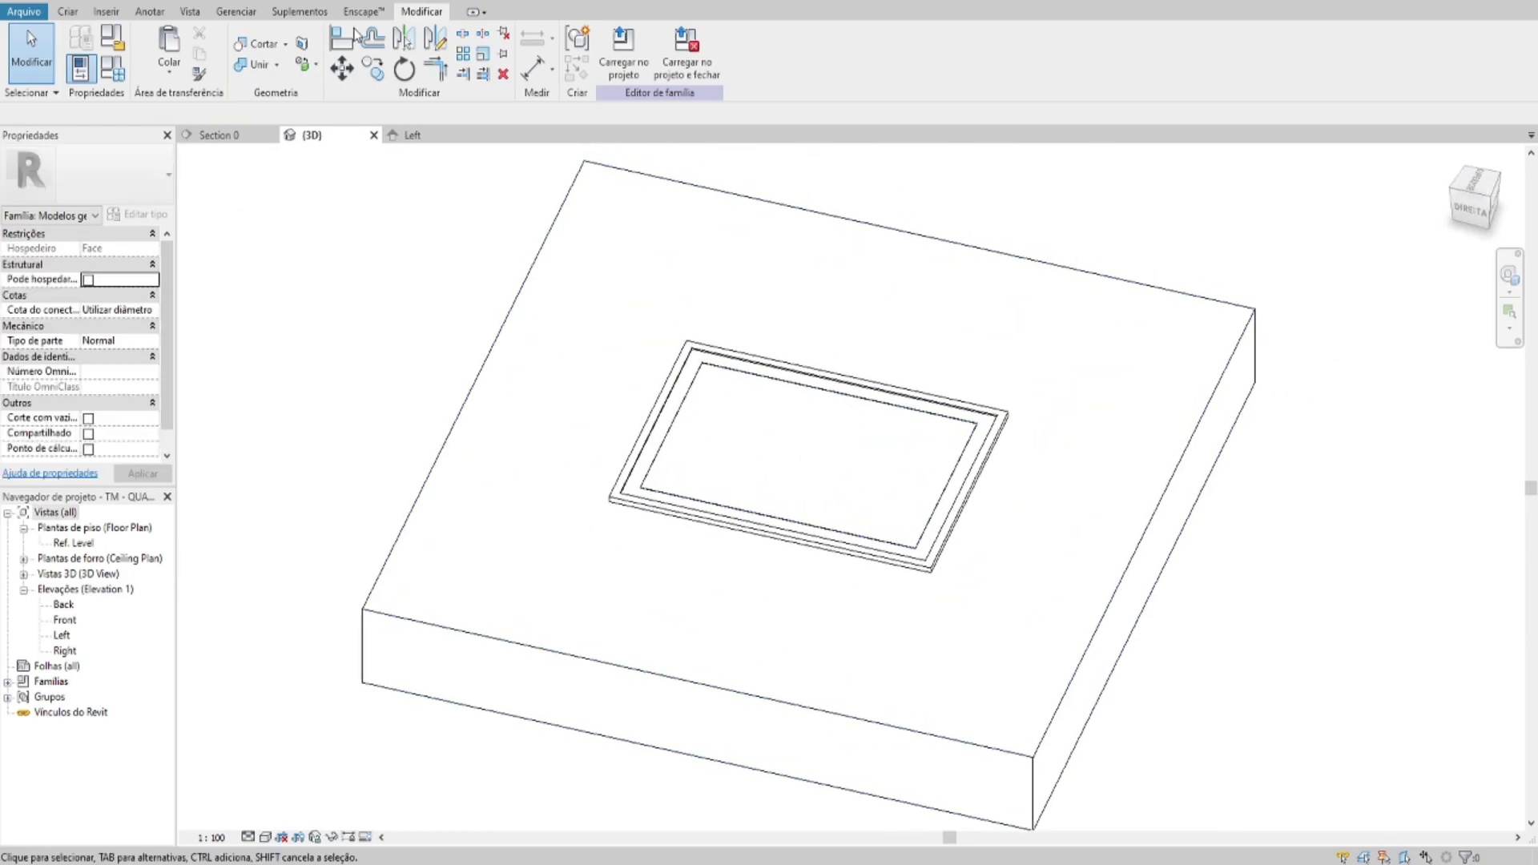
pyautogui.click(463, 135)
pyautogui.click(28, 13)
pyautogui.moveTo(55, 218)
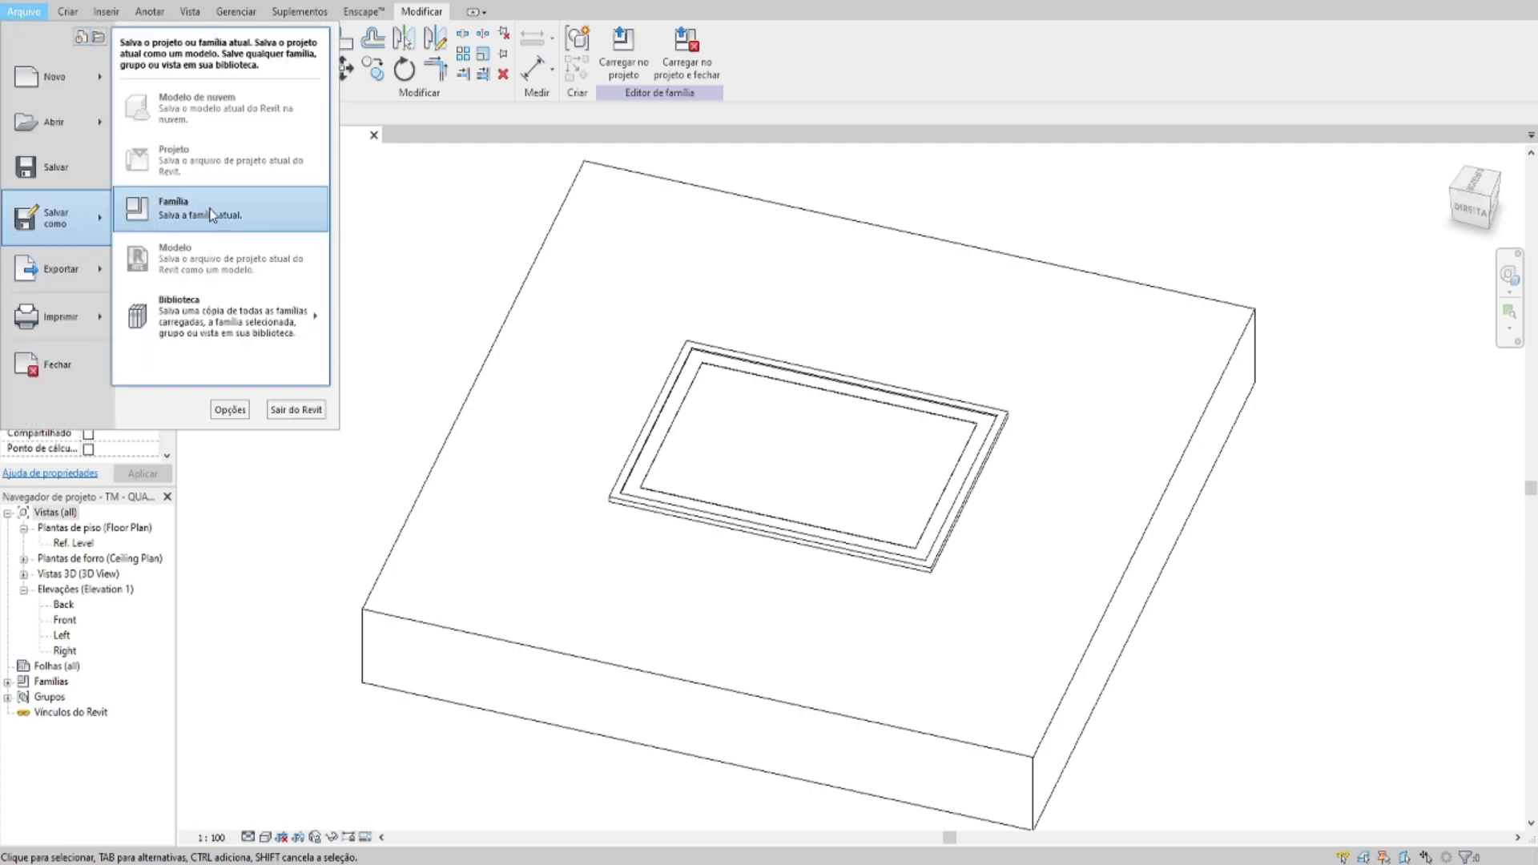
# - Save the family as a new file with COM MOLDURA inserted after QUADRO
pyautogui.click(212, 215)
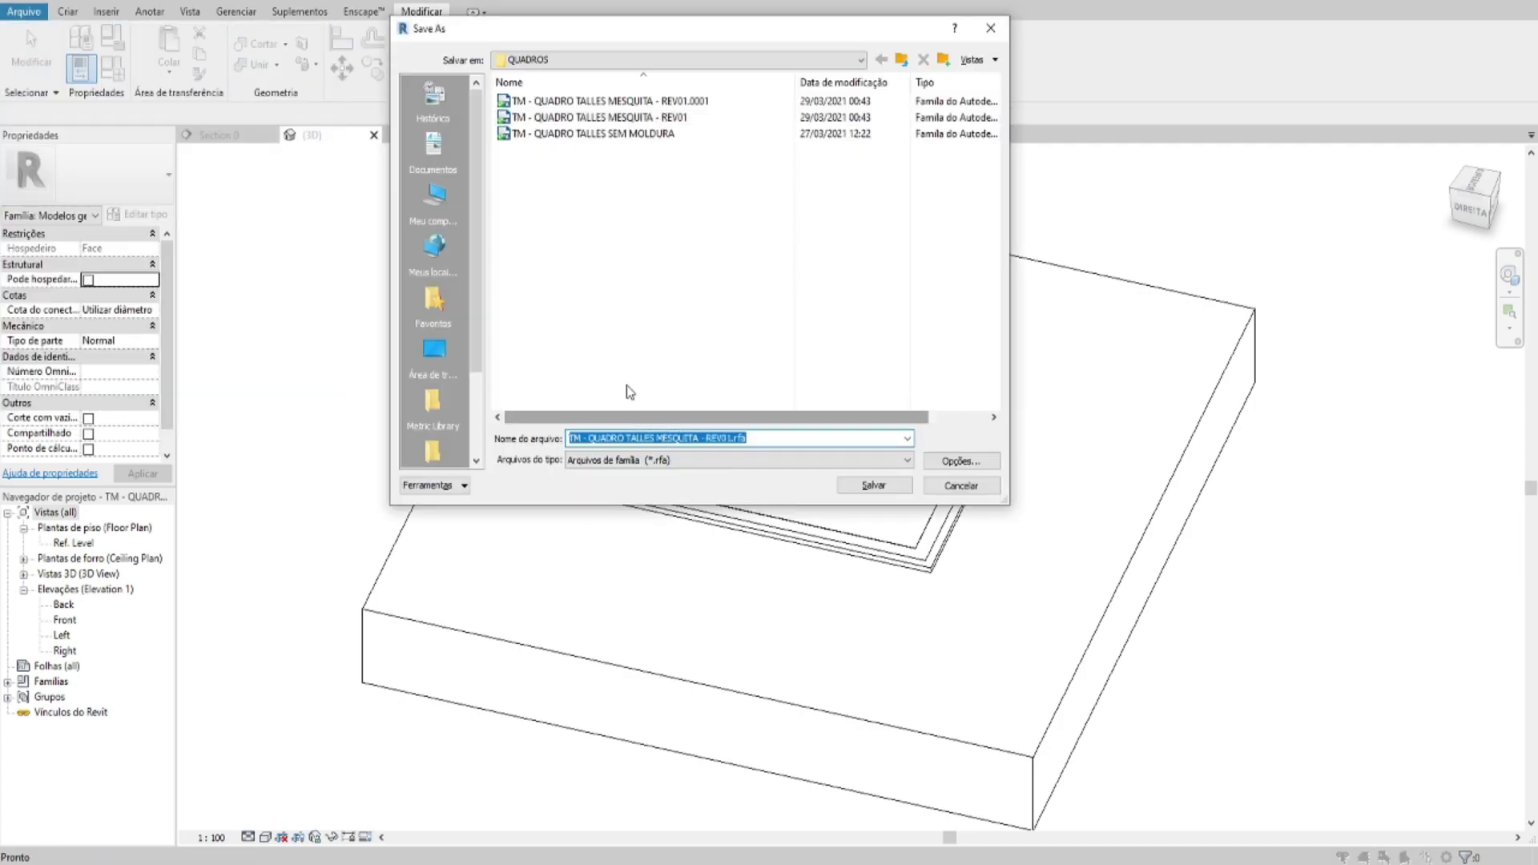
pyautogui.click(624, 438)
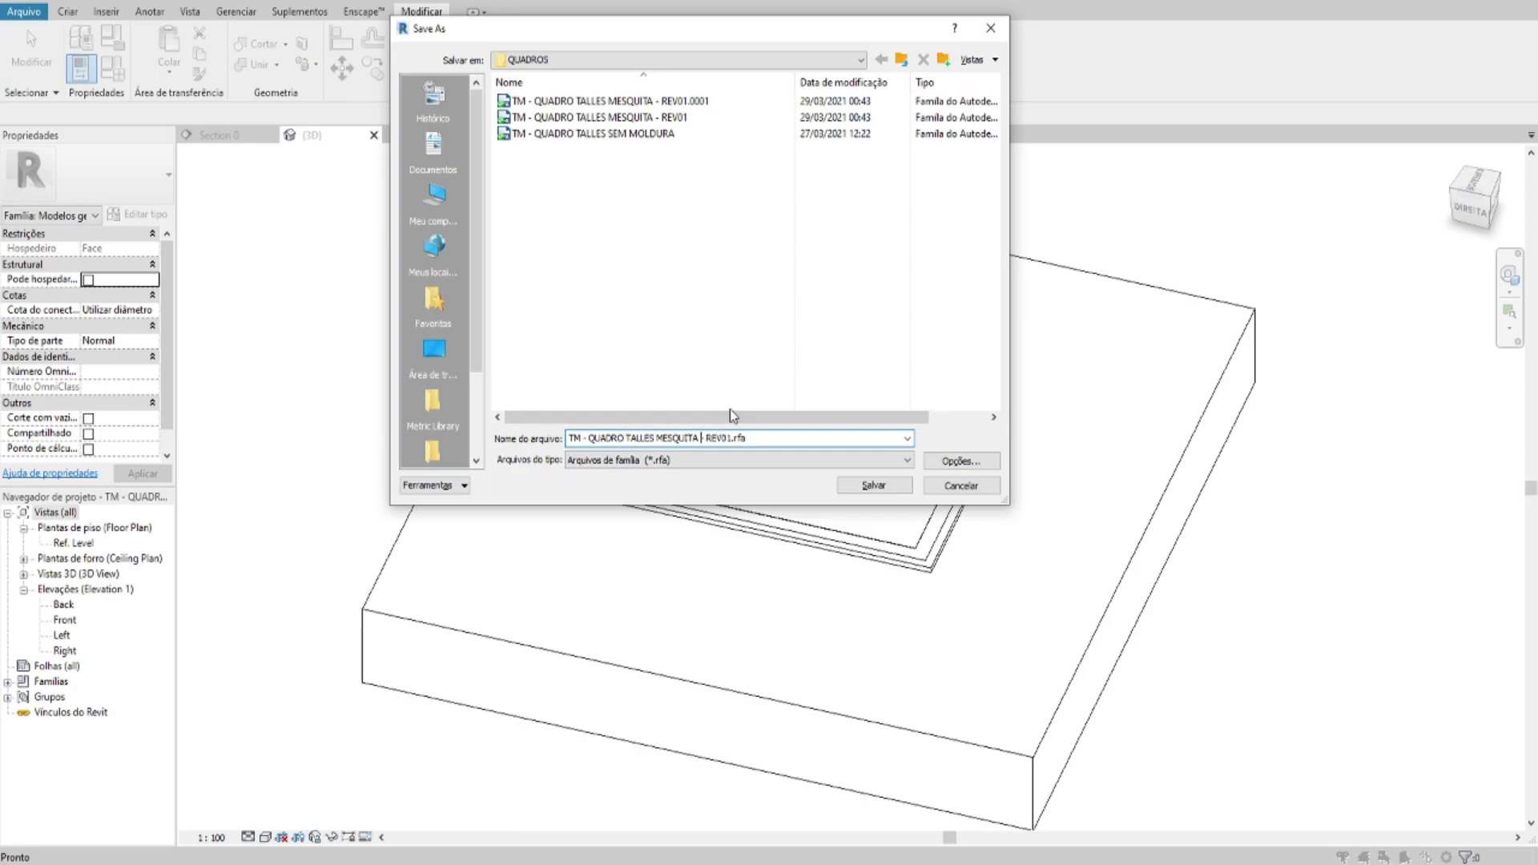
pyautogui.write('COM MOLDURA')
pyautogui.press('Return')
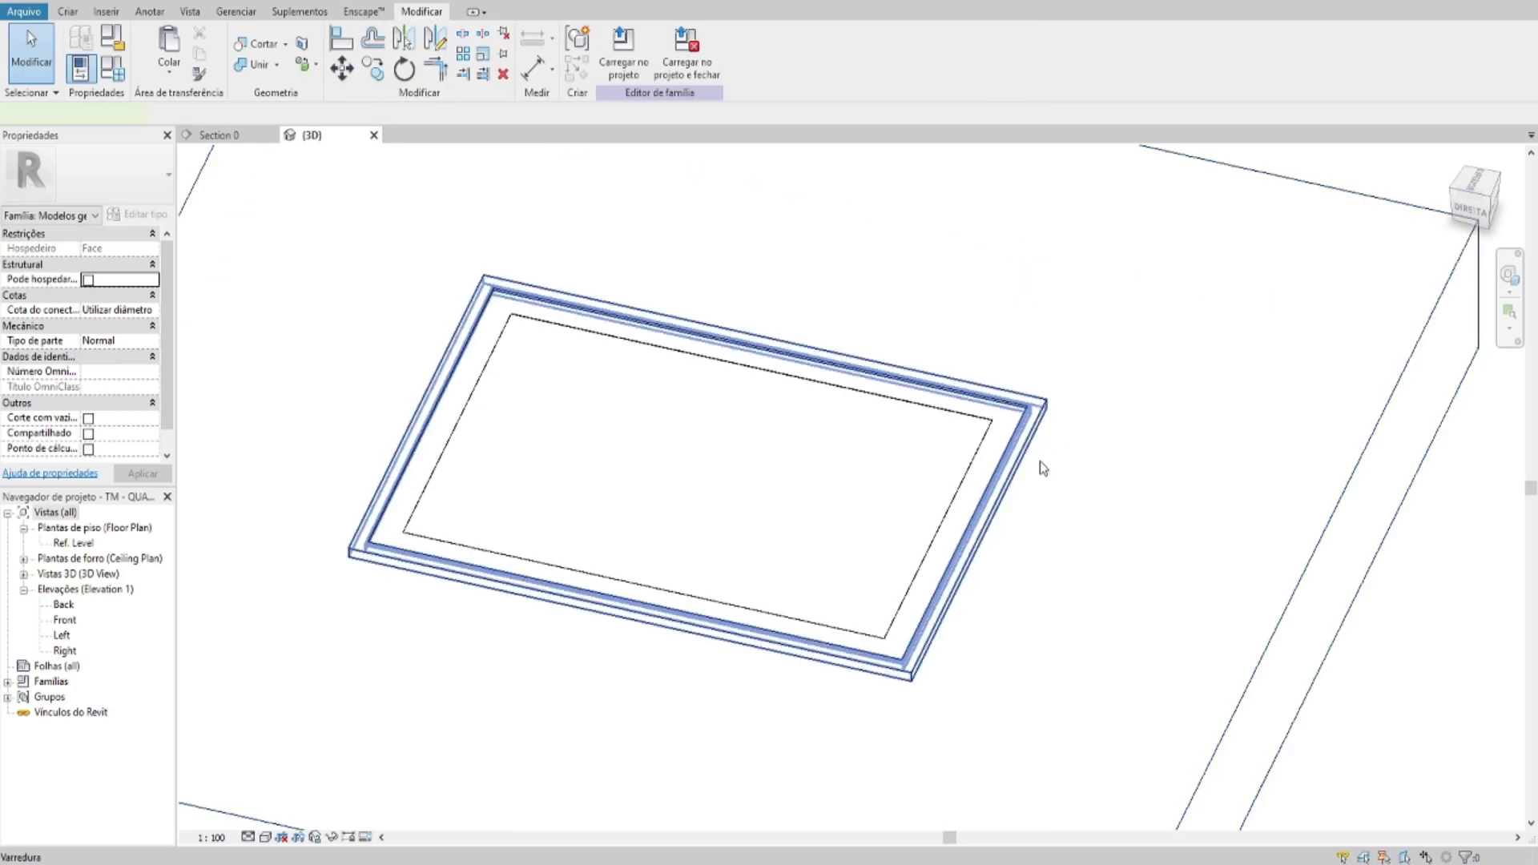
# - Start editing the frame's sweep, then cancel out of it
pyautogui.doubleClick(1039, 468)
pyautogui.scroll(5, 1020, 480)
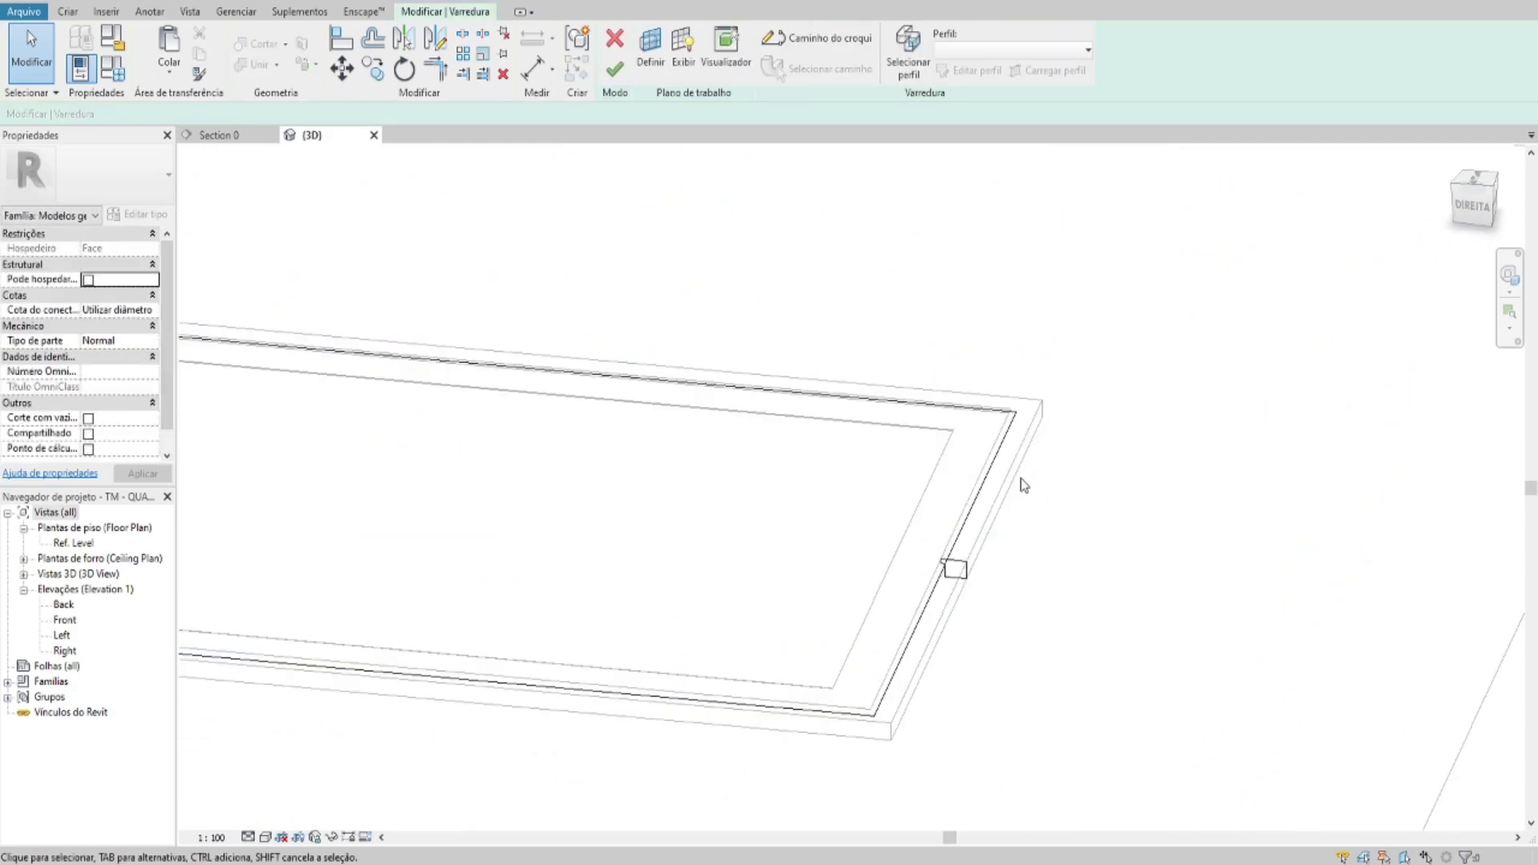
pyautogui.click(615, 44)
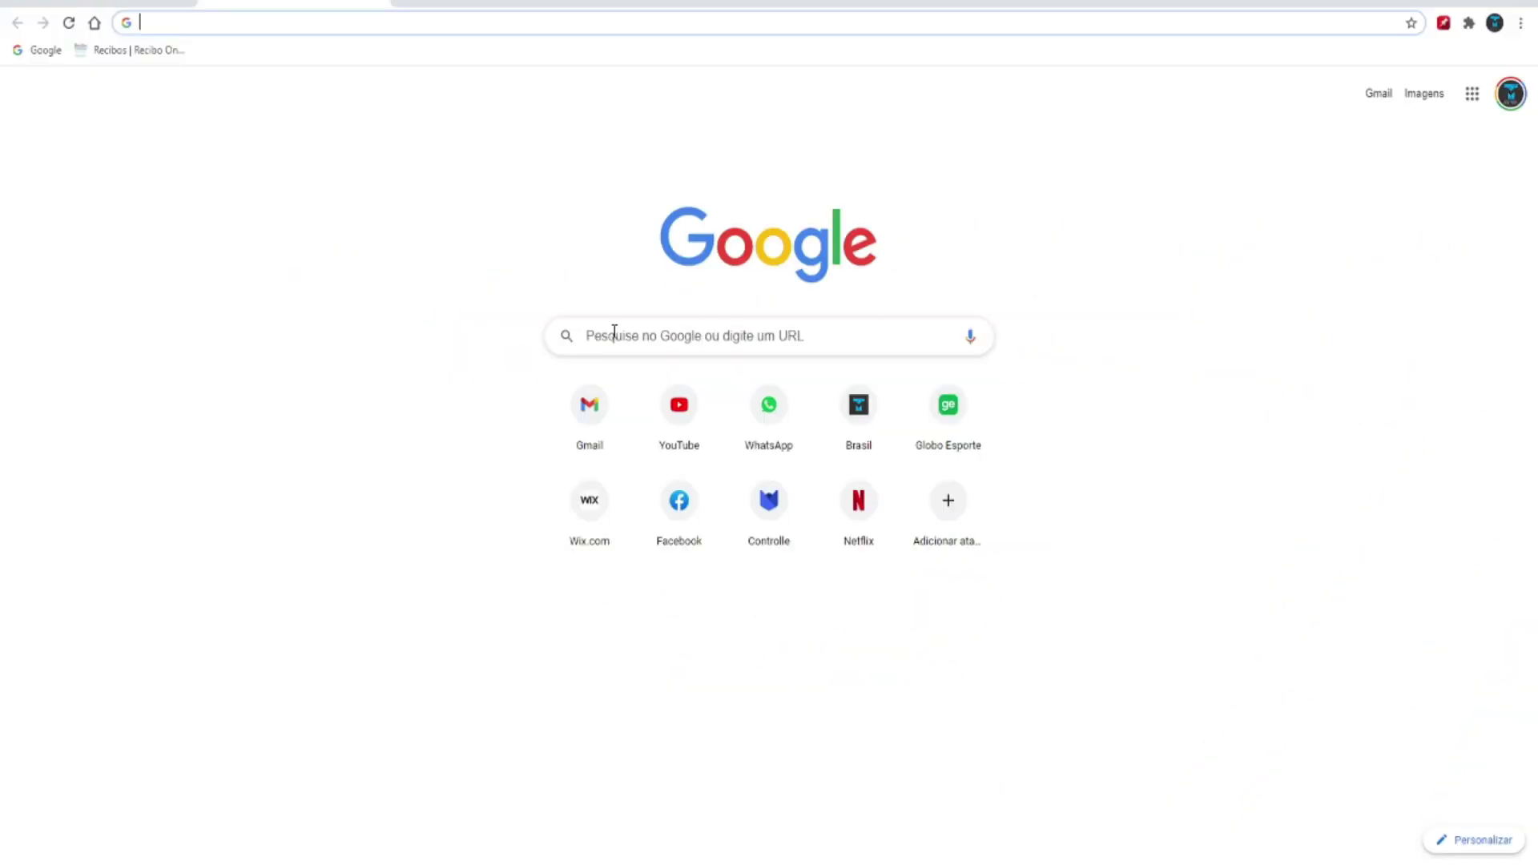
# - Search Google Images for MOLDURA CLASSICA and scroll through the results
pyautogui.click(634, 335)
pyautogui.write('M')
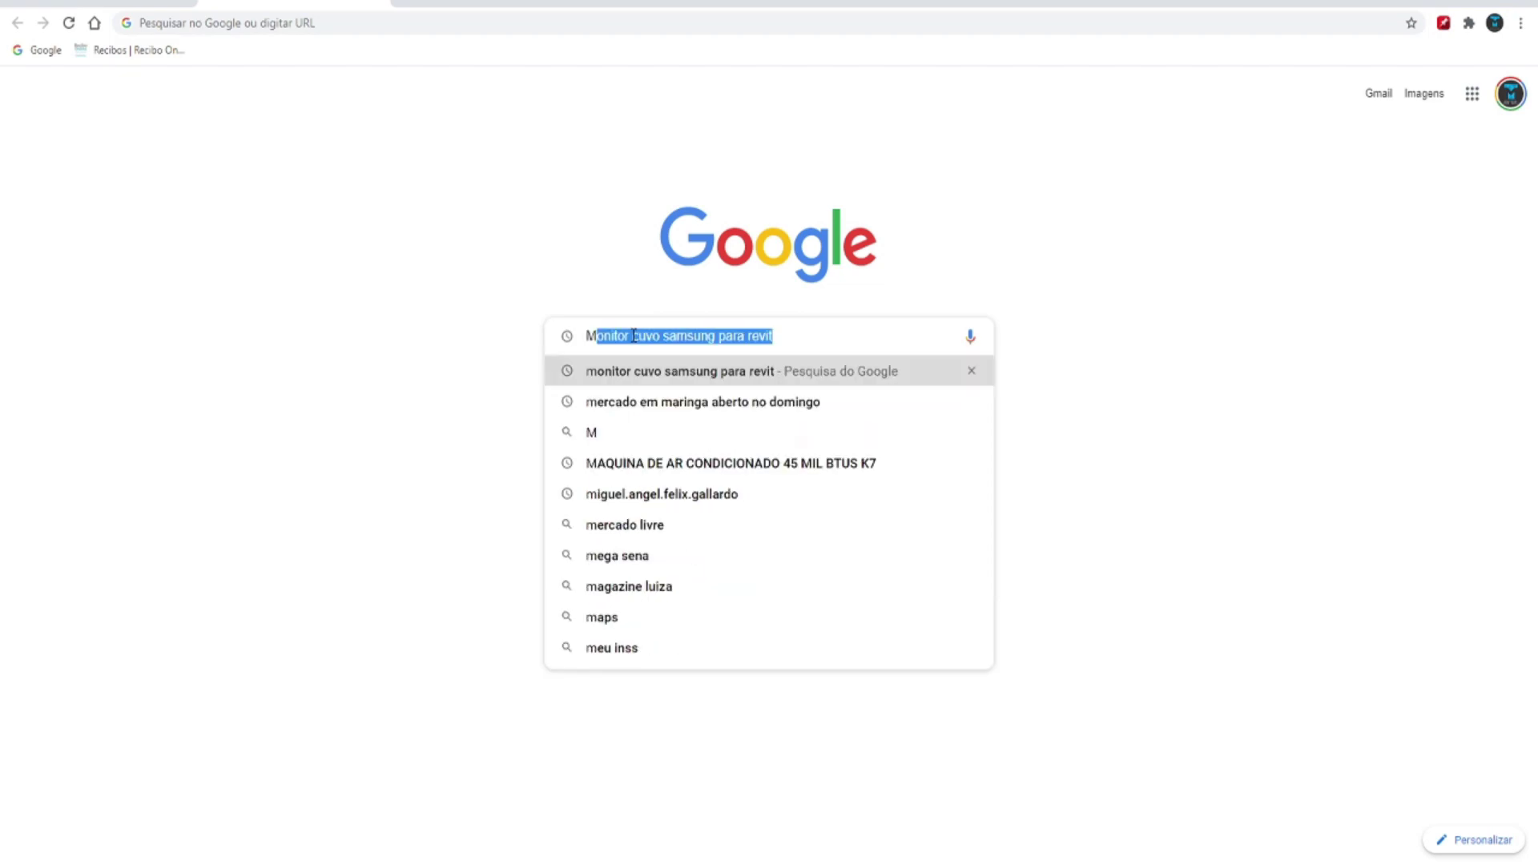
pyautogui.write('OLDURA CLASSICA')
pyautogui.press('Return')
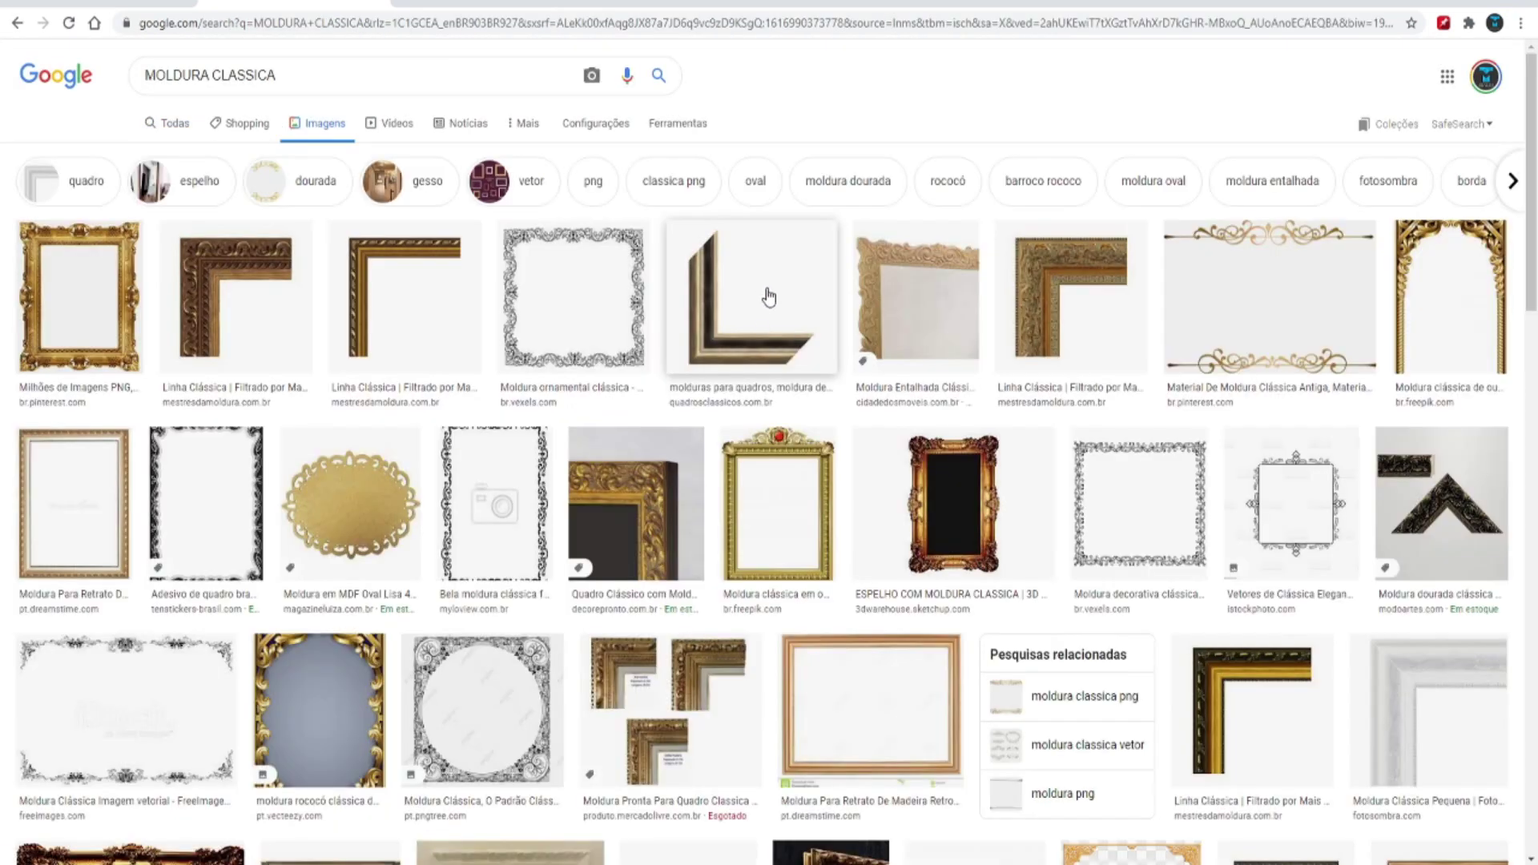
pyautogui.click(753, 295)
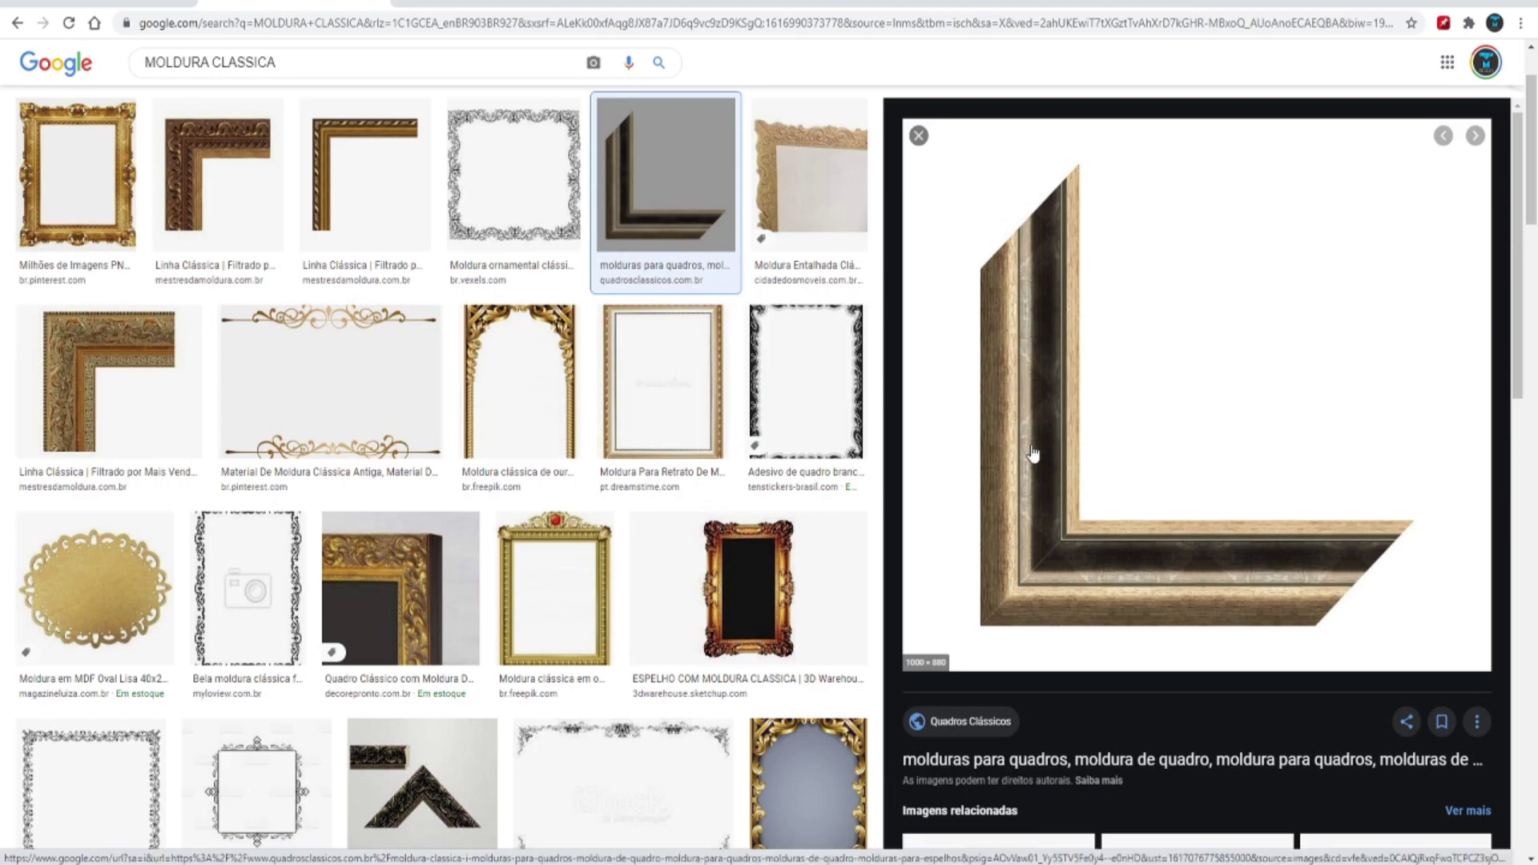
pyautogui.scroll(-3, 1022, 380)
pyautogui.scroll(-5, 1022, 379)
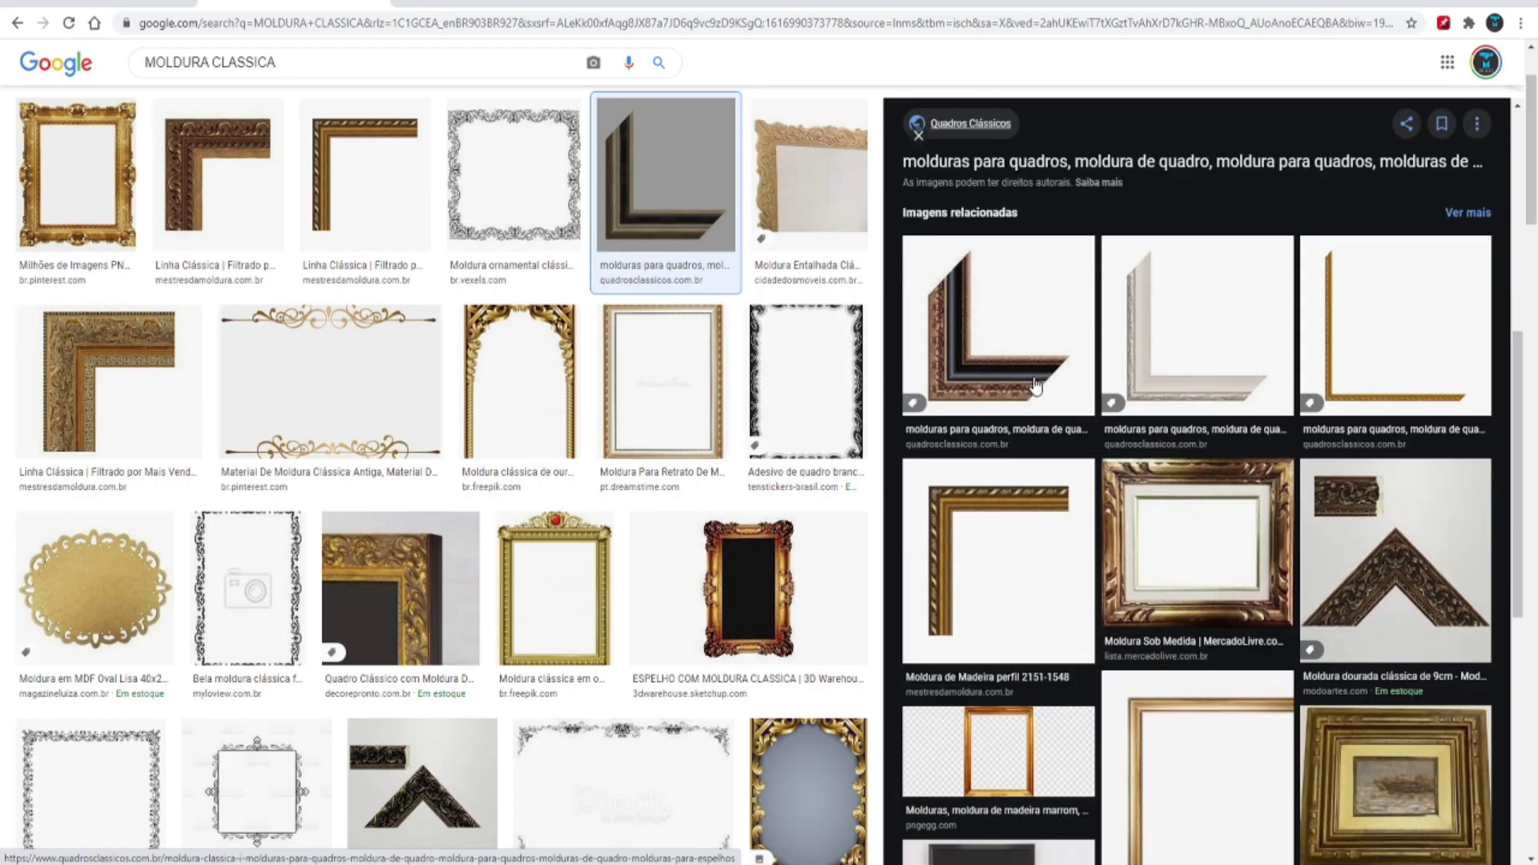
pyautogui.scroll(-5, 1022, 380)
# - Search images for PERFIL MOLDURA CLASSICA and preview a wooden moulding samples image
pyautogui.click(303, 61)
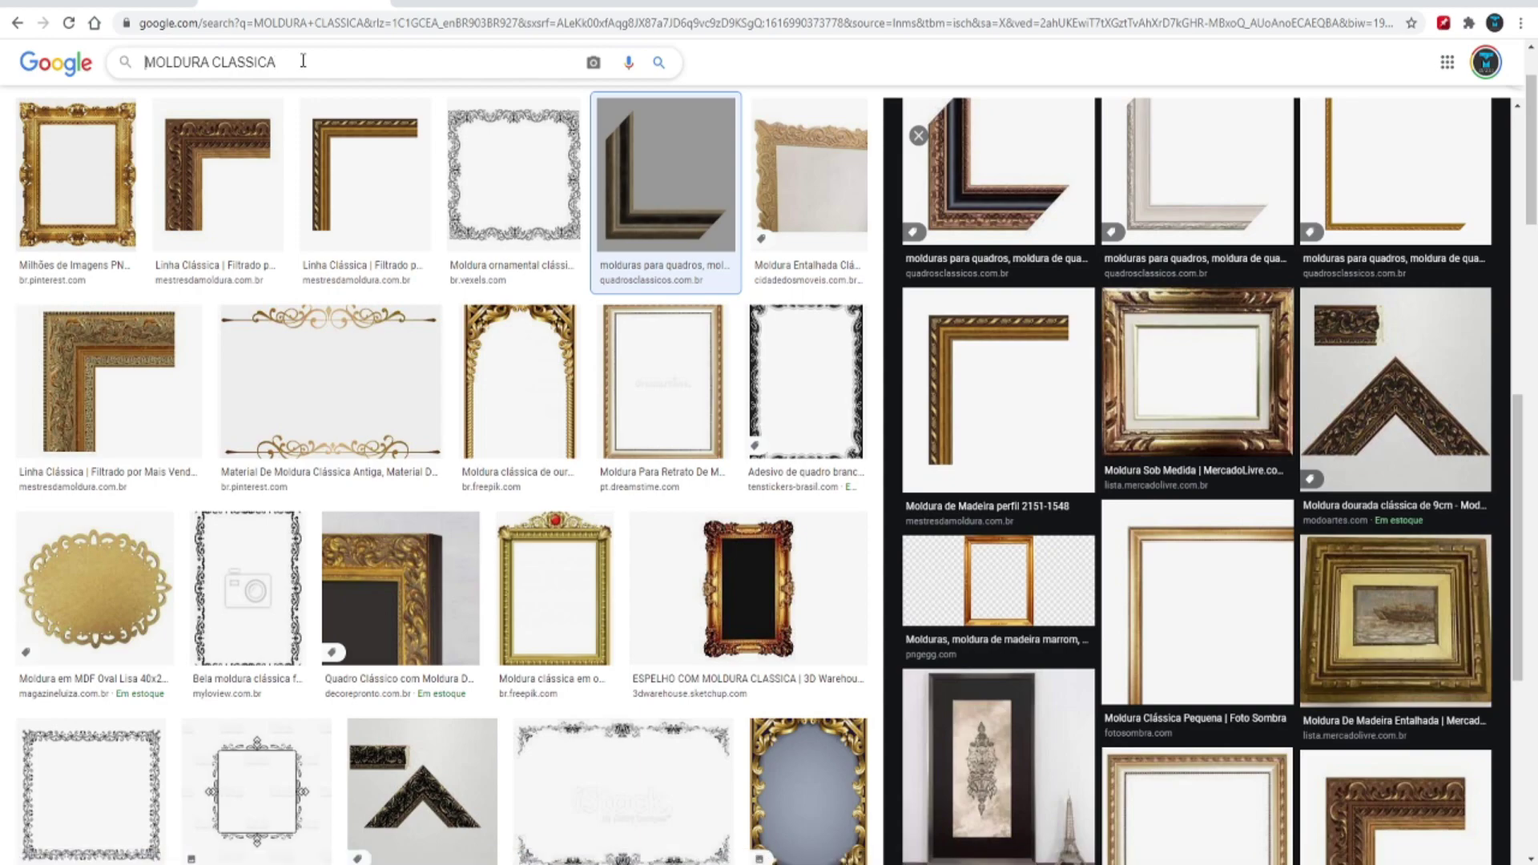
pyautogui.write('PERFIL')
pyautogui.press('Return')
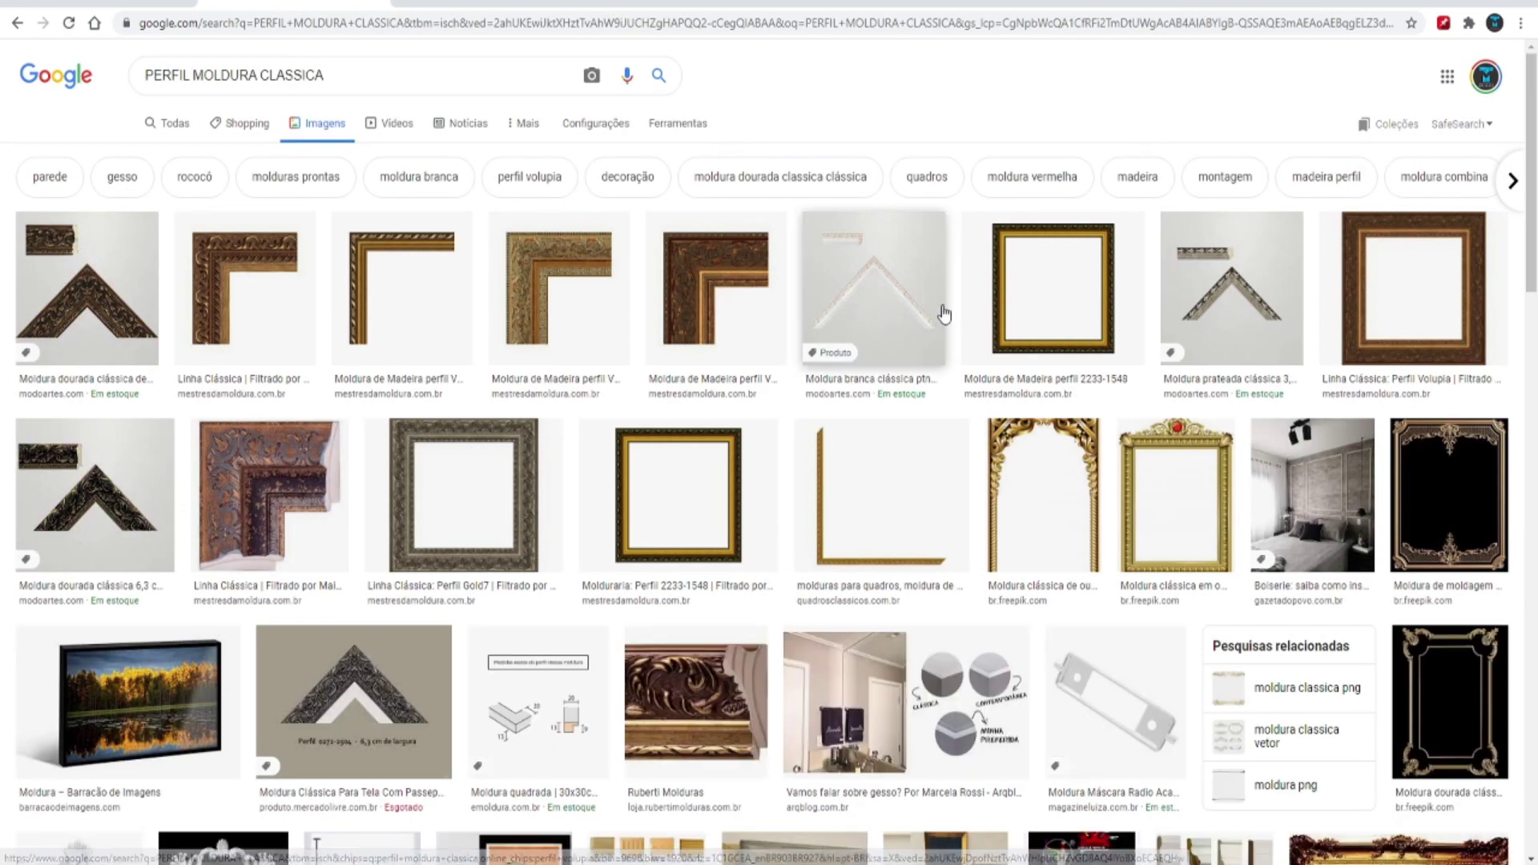
pyautogui.scroll(-3, 1024, 356)
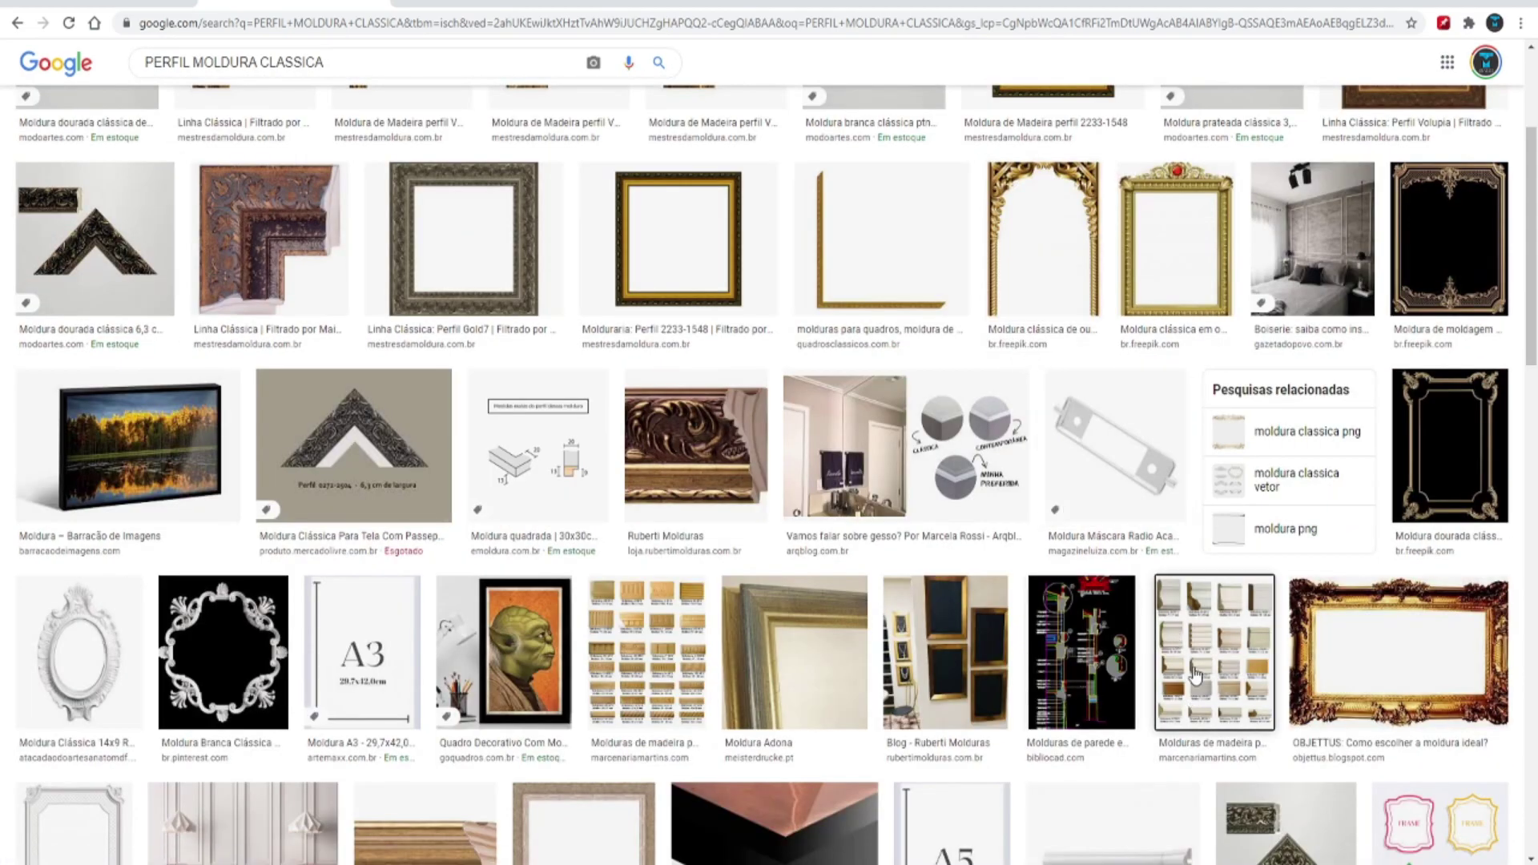
pyautogui.click(1213, 650)
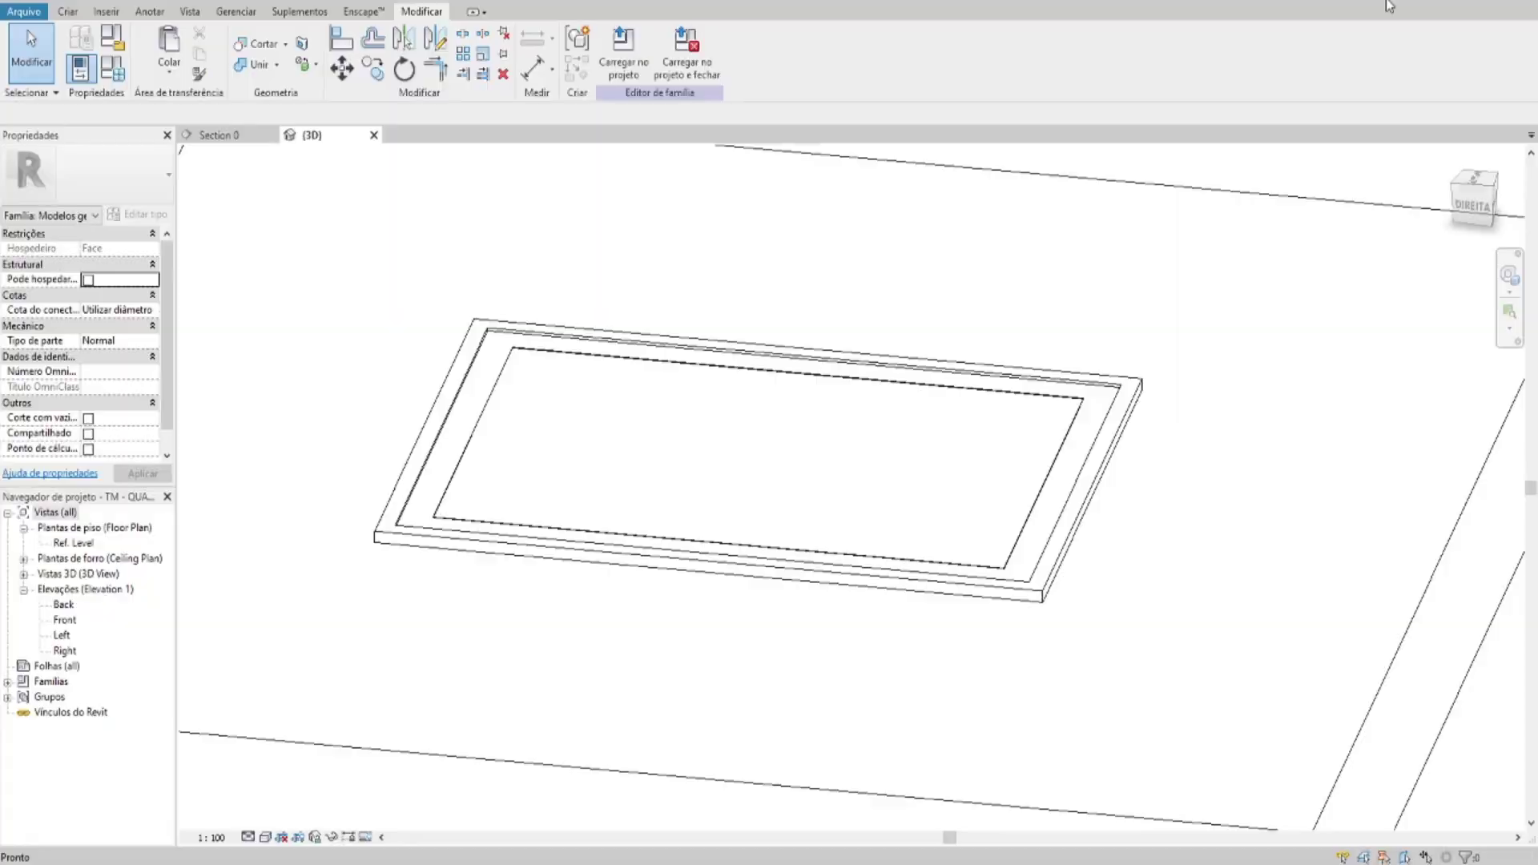
# - Open the sweep's profile for editing and hide the large 0 dimension
pyautogui.doubleClick(1125, 412)
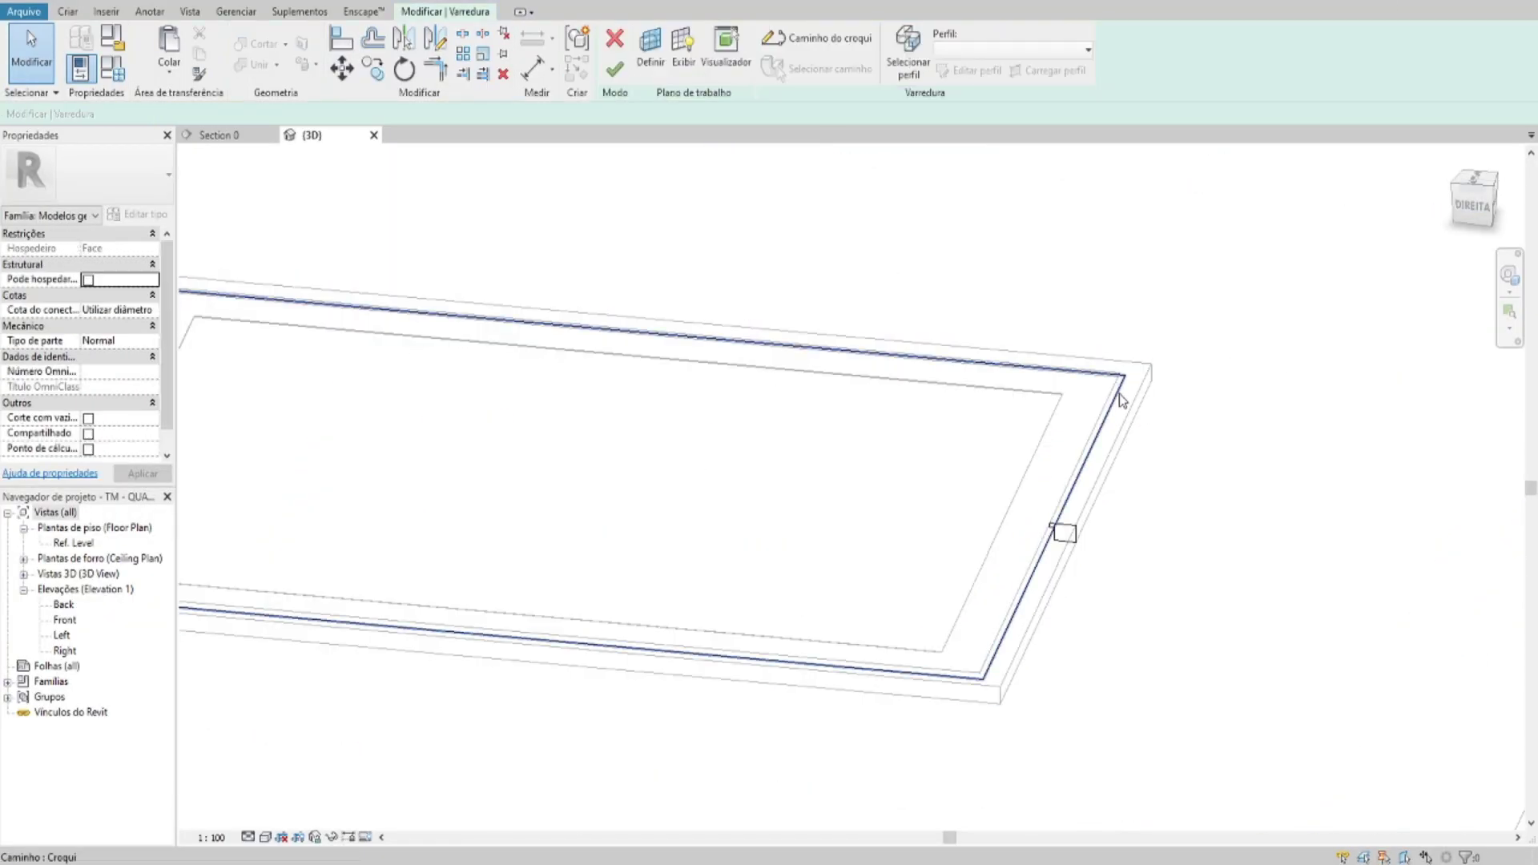
pyautogui.click(912, 73)
pyautogui.click(969, 71)
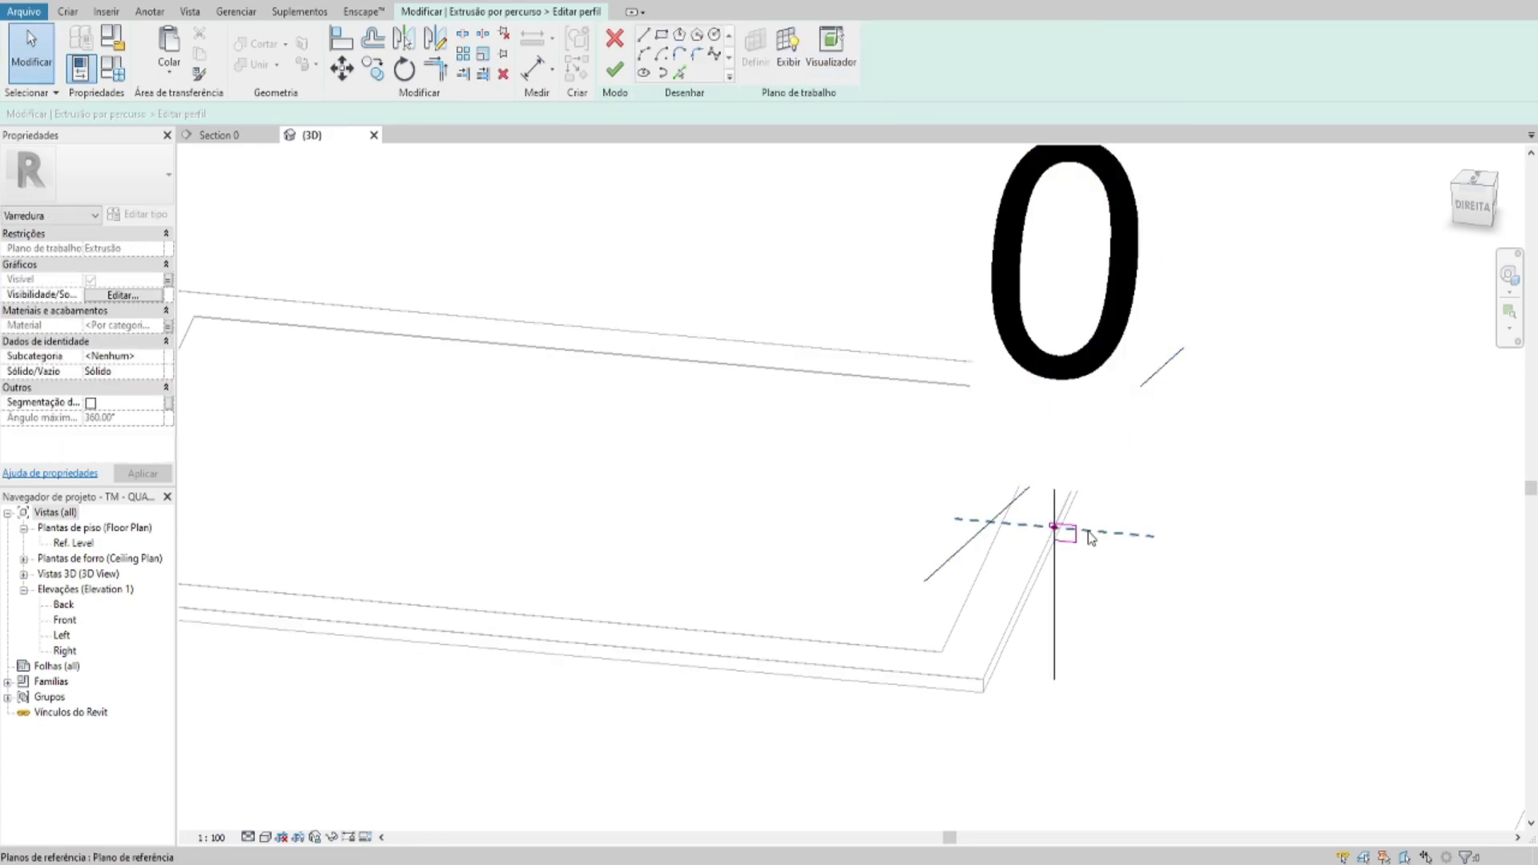
pyautogui.scroll(-2, 1085, 536)
pyautogui.click(1091, 396)
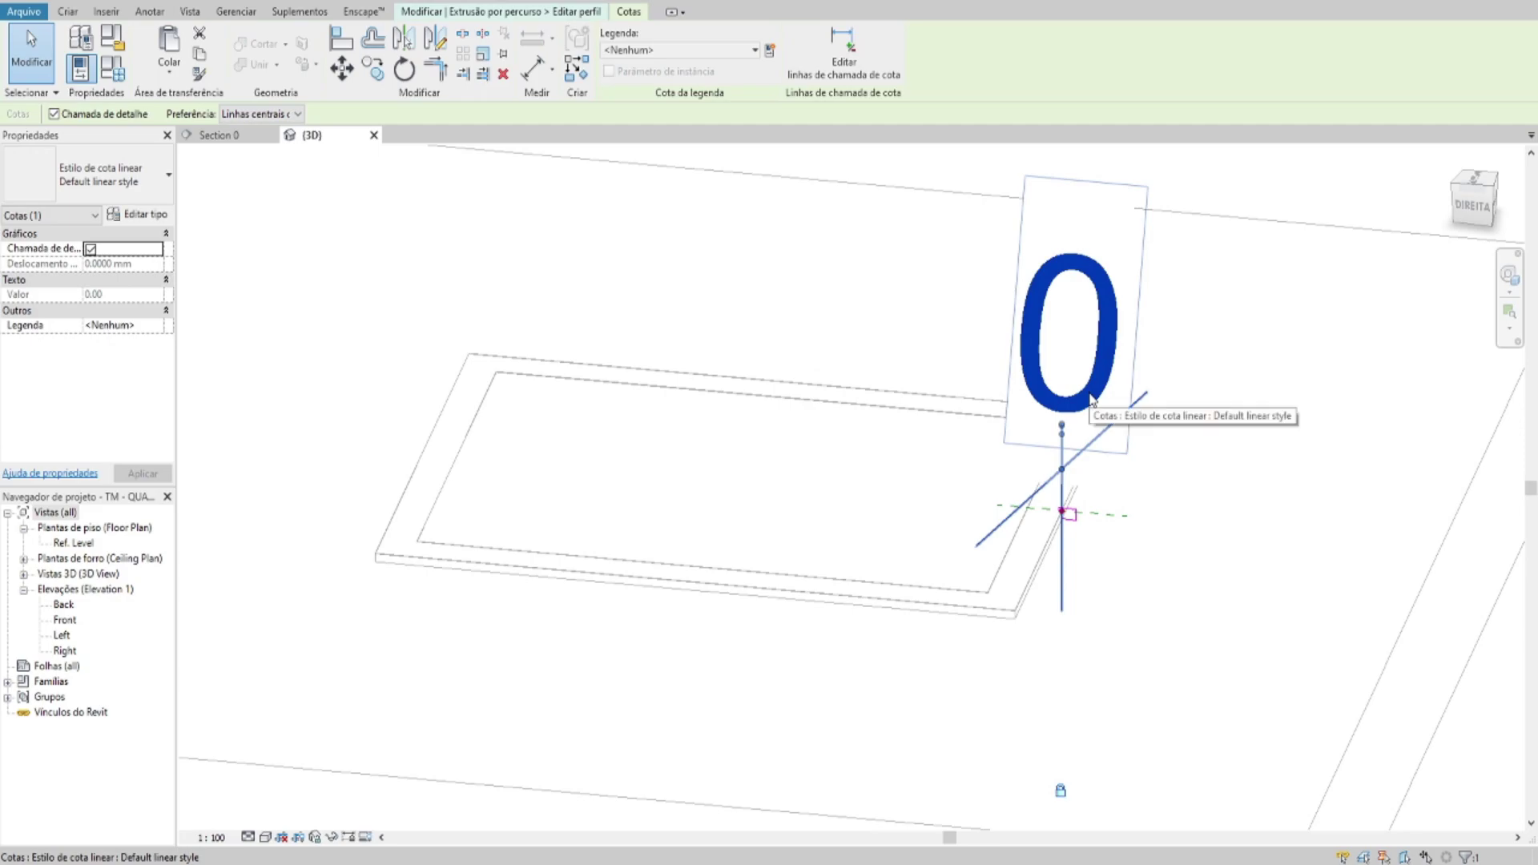
pyautogui.scroll(-2, 1090, 397)
pyautogui.scroll(1, 1071, 384)
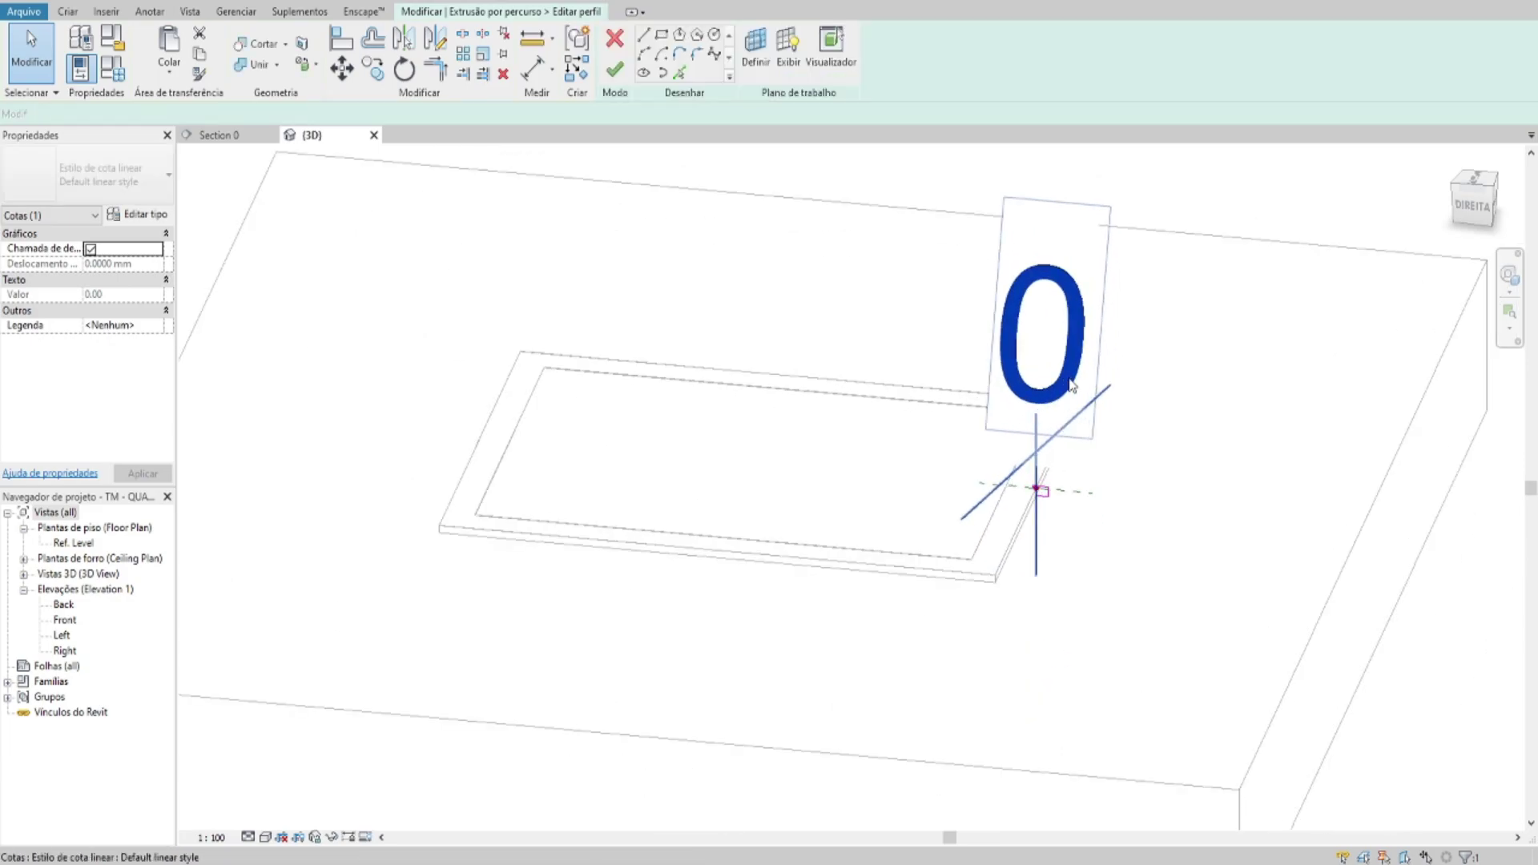
pyautogui.press('Escape')
# - Widen the profile rectangle to 4.50 by dragging its right edge
pyautogui.scroll(1, 1026, 477)
pyautogui.scroll(1, 1020, 477)
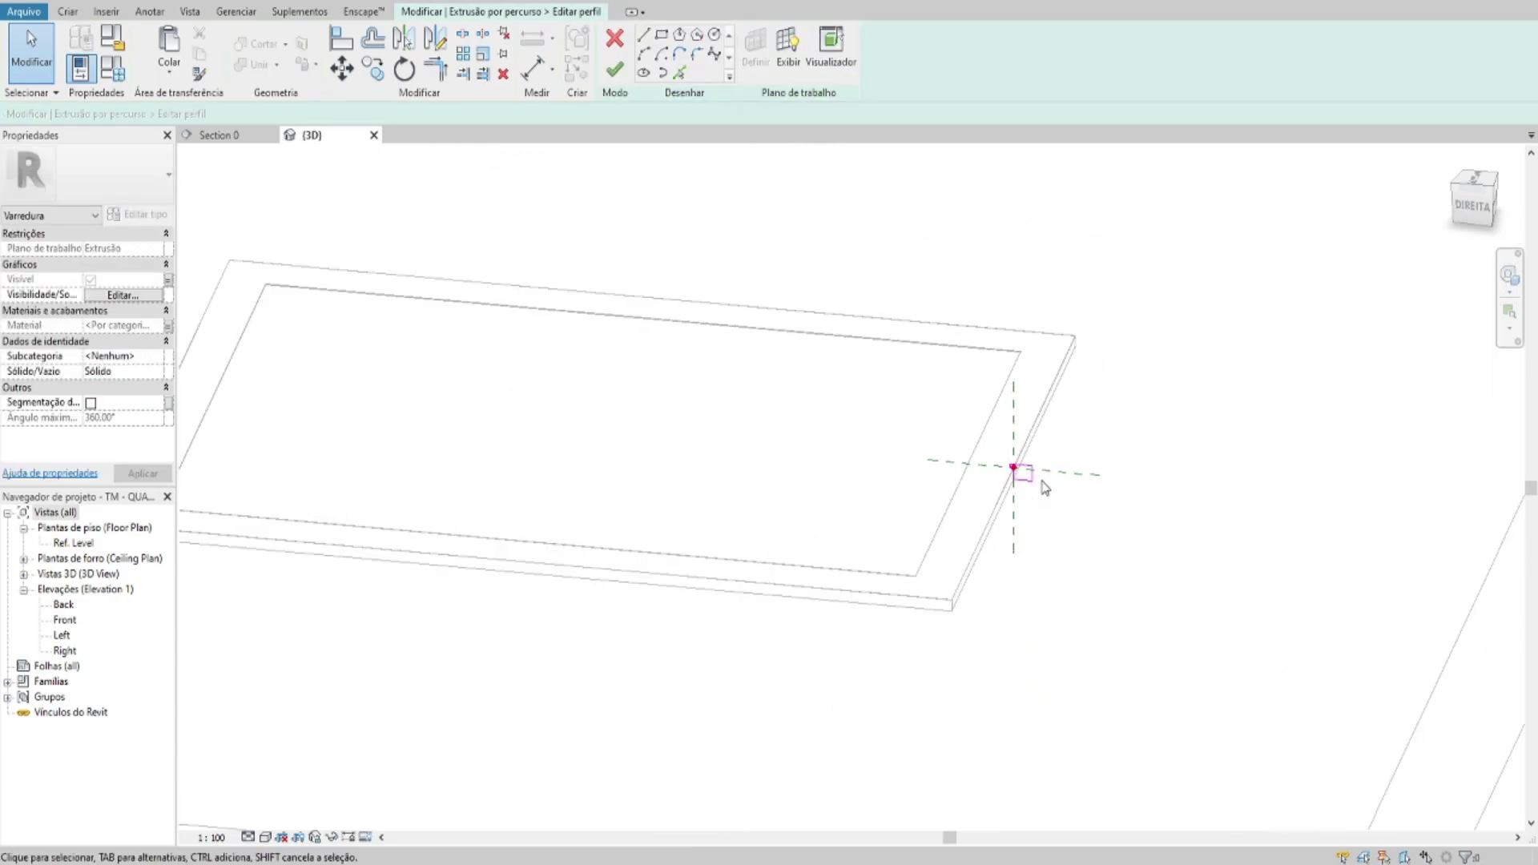
pyautogui.scroll(2, 1033, 483)
pyautogui.scroll(3, 1042, 487)
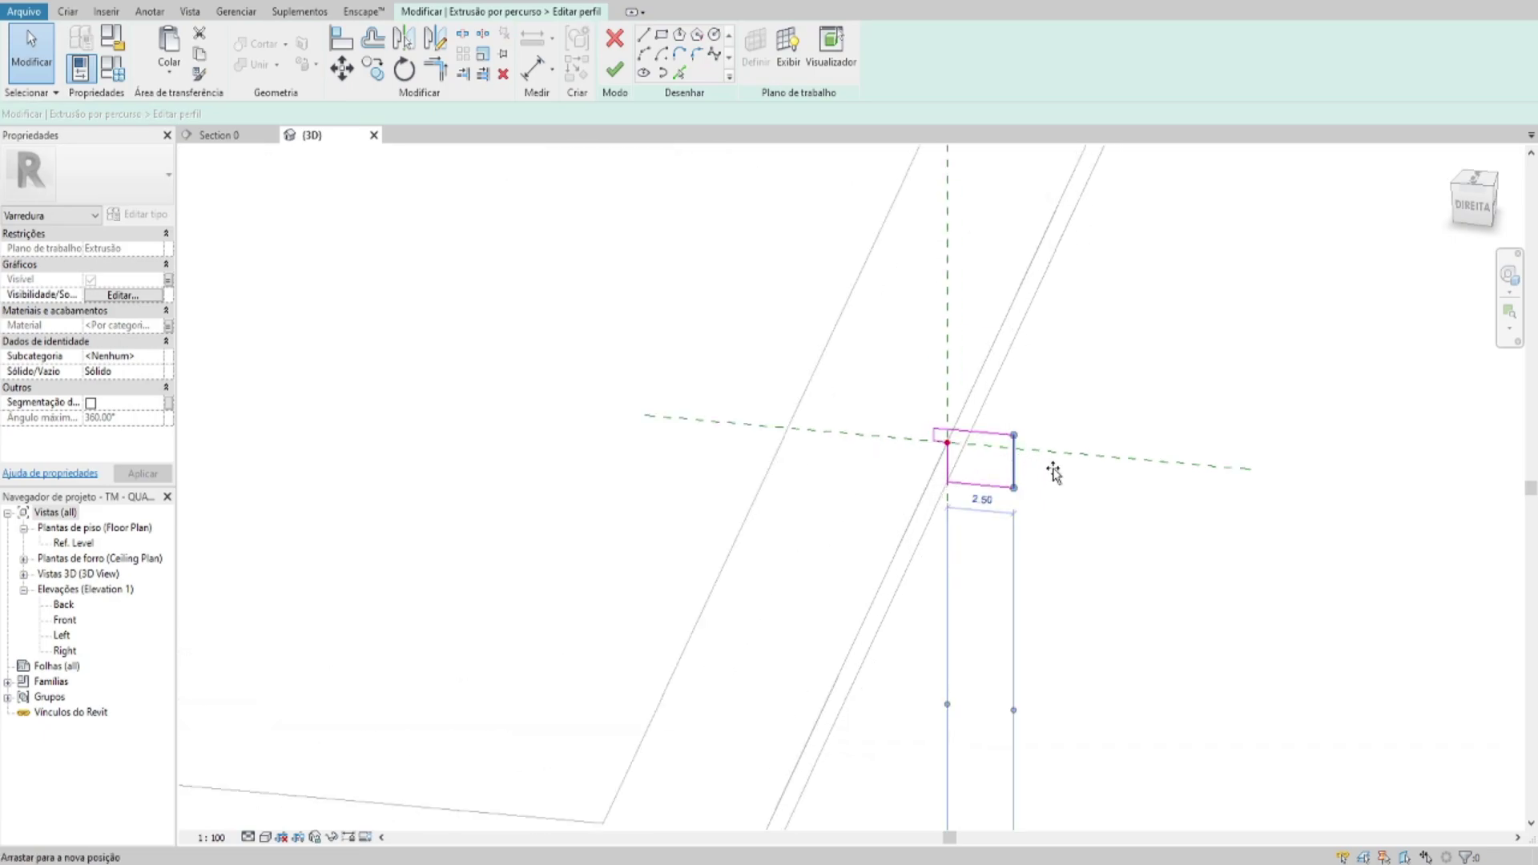
pyautogui.moveTo(1053, 472); pyautogui.dragTo(1066, 471)
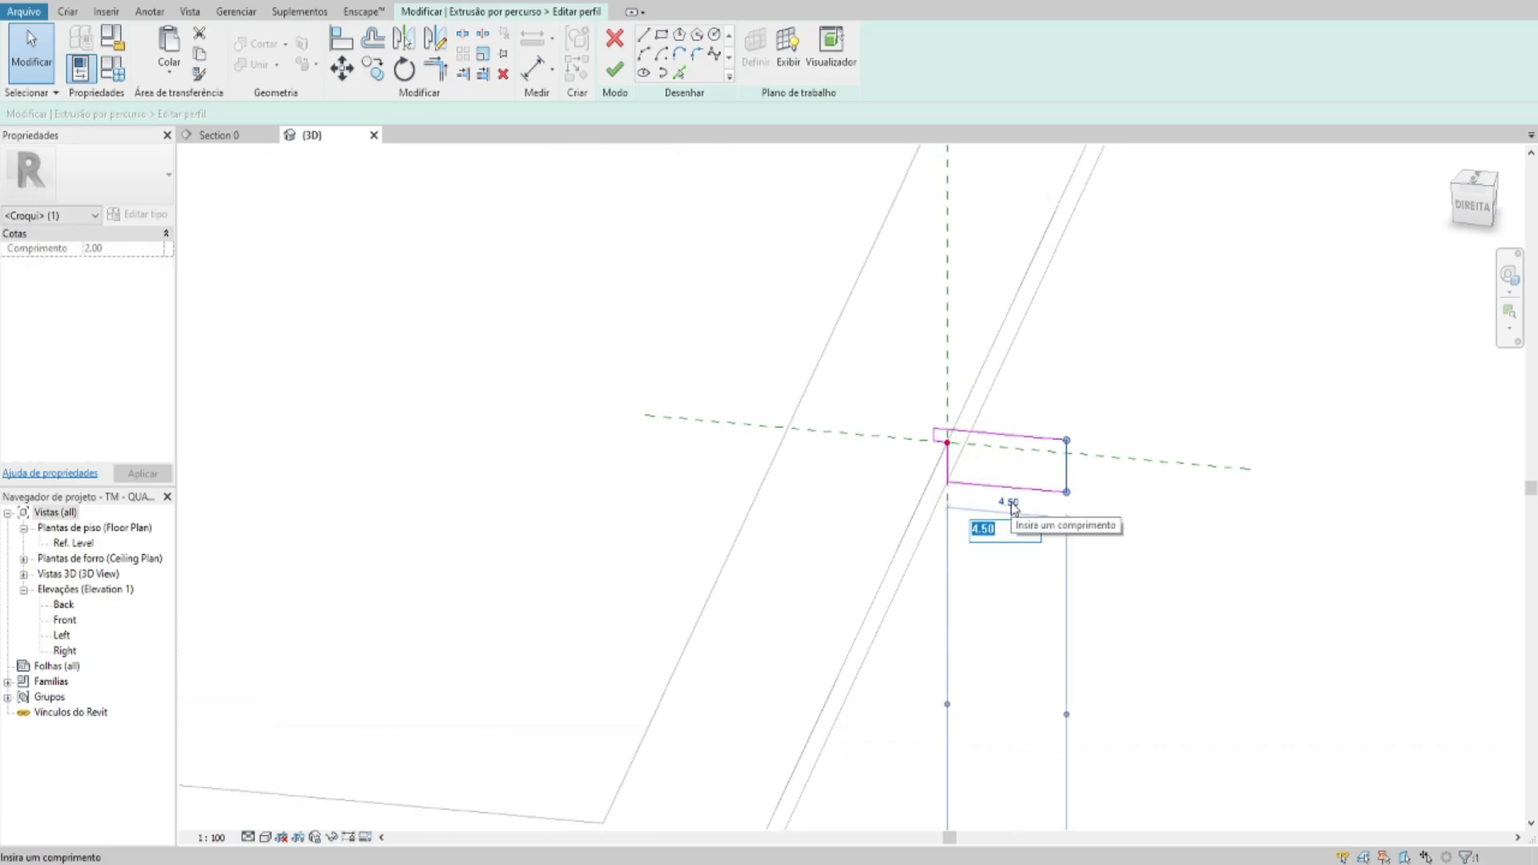
pyautogui.press('Escape')
pyautogui.press('Escape')
pyautogui.keyDown('shift'); pyautogui.moveTo(1067, 429); pyautogui.dragTo(1366, 257, button='middle'); pyautogui.keyUp('shift')
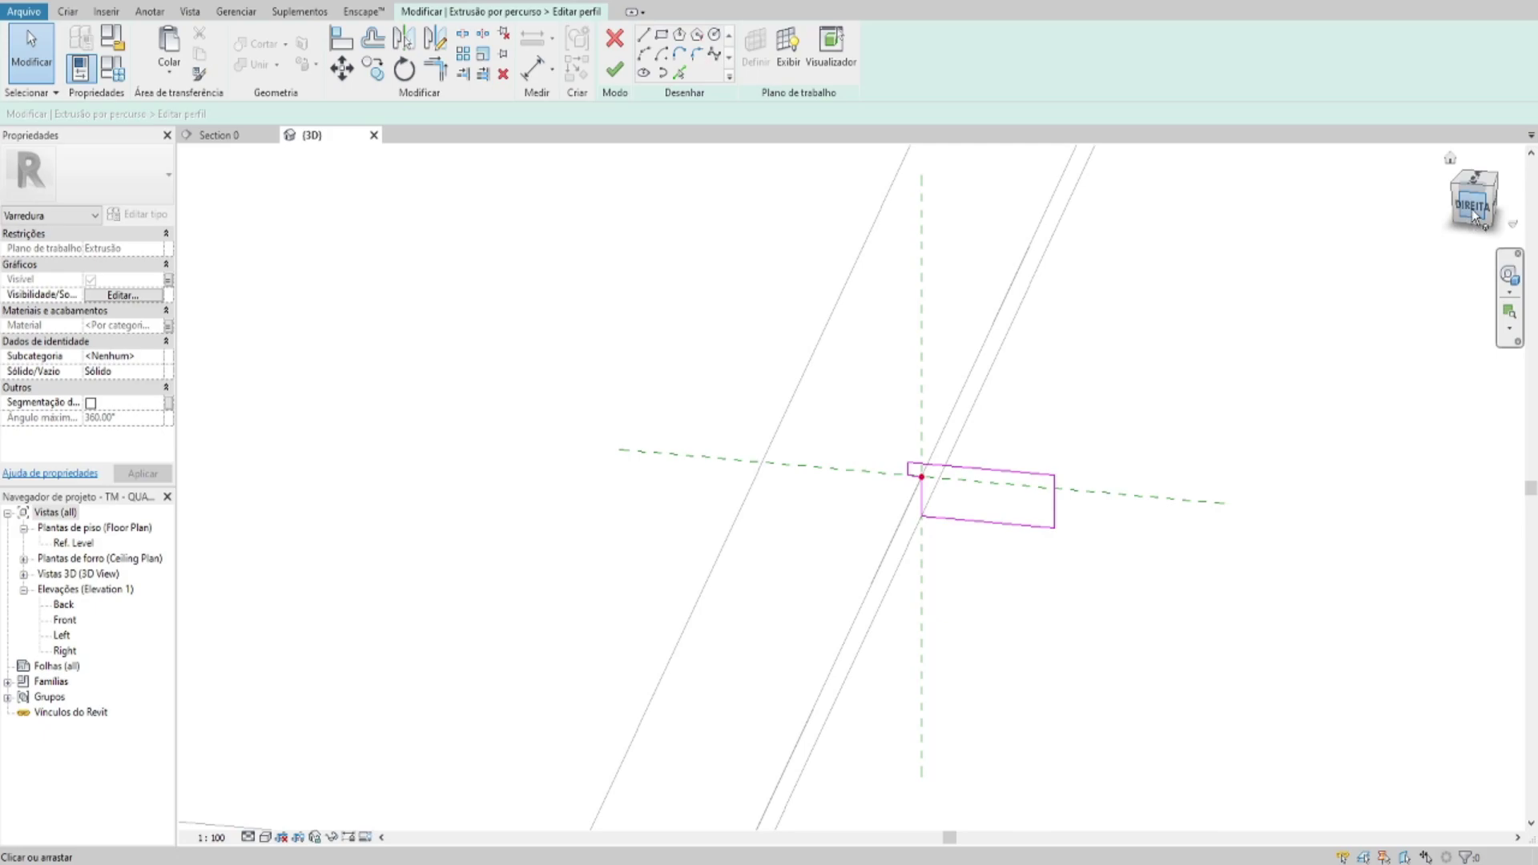
# - From the RIGHT view, draw a 25° line from the profile's top-left corner
pyautogui.click(1473, 210)
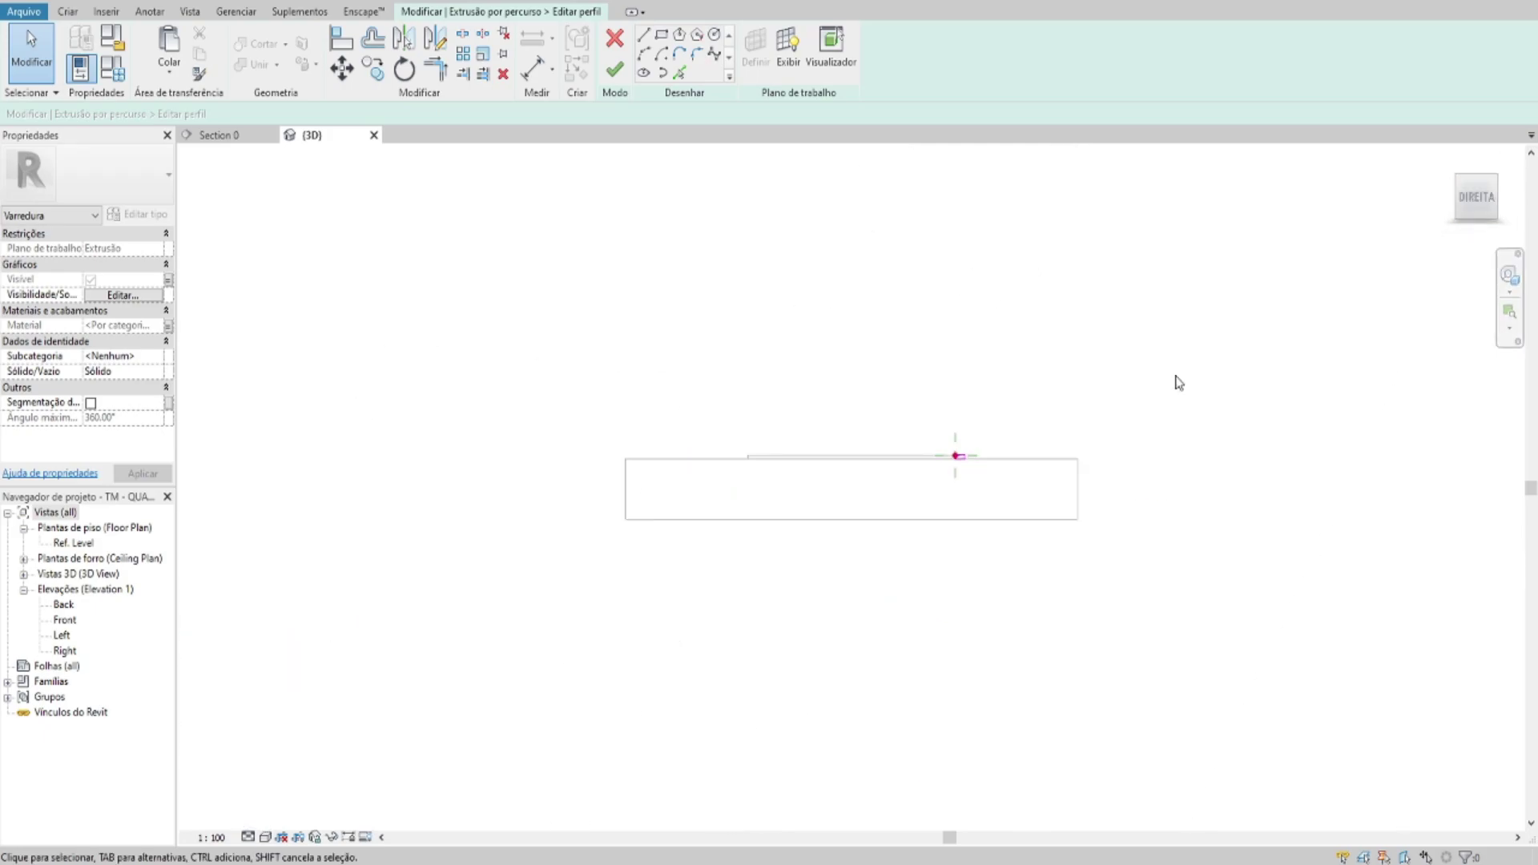
pyautogui.scroll(2, 976, 430)
pyautogui.scroll(1, 896, 435)
pyautogui.scroll(1, 926, 333)
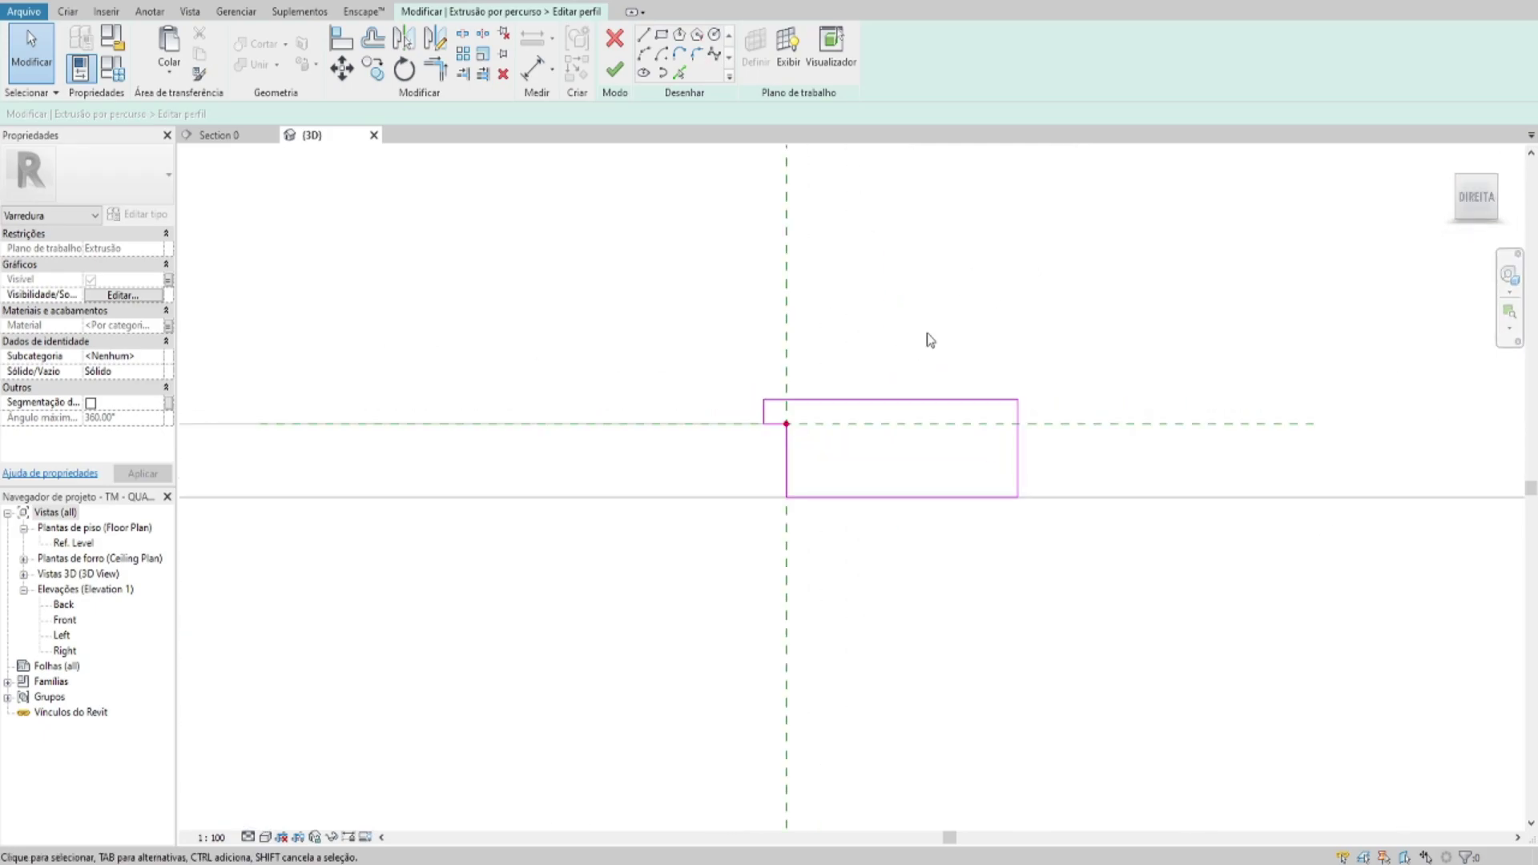
pyautogui.scroll(1, 931, 346)
pyautogui.moveTo(932, 346); pyautogui.dragTo(760, 389, button='middle')
pyautogui.click(648, 38)
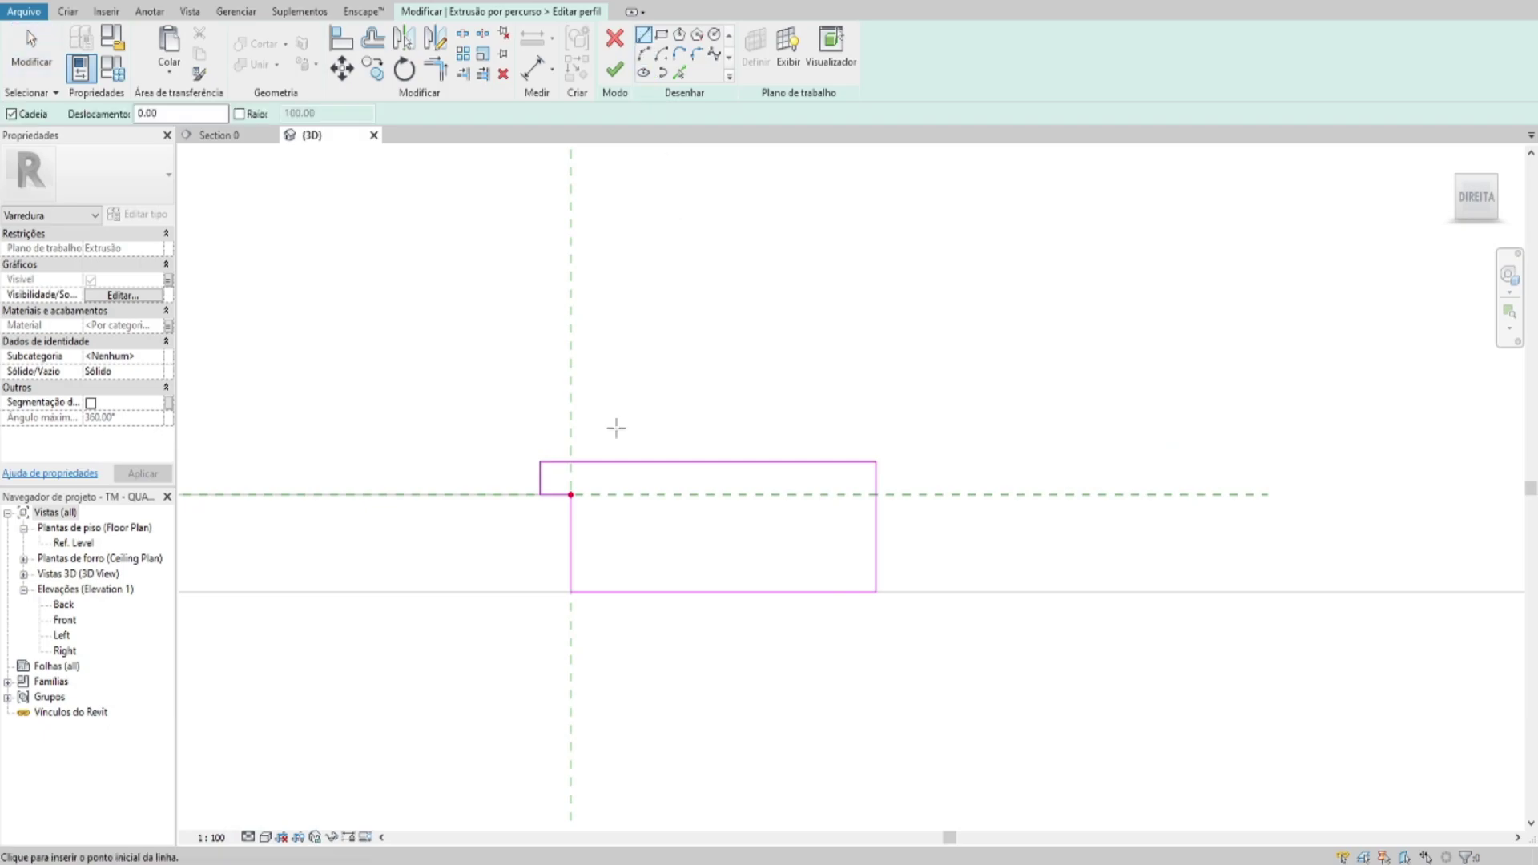
pyautogui.click(541, 461)
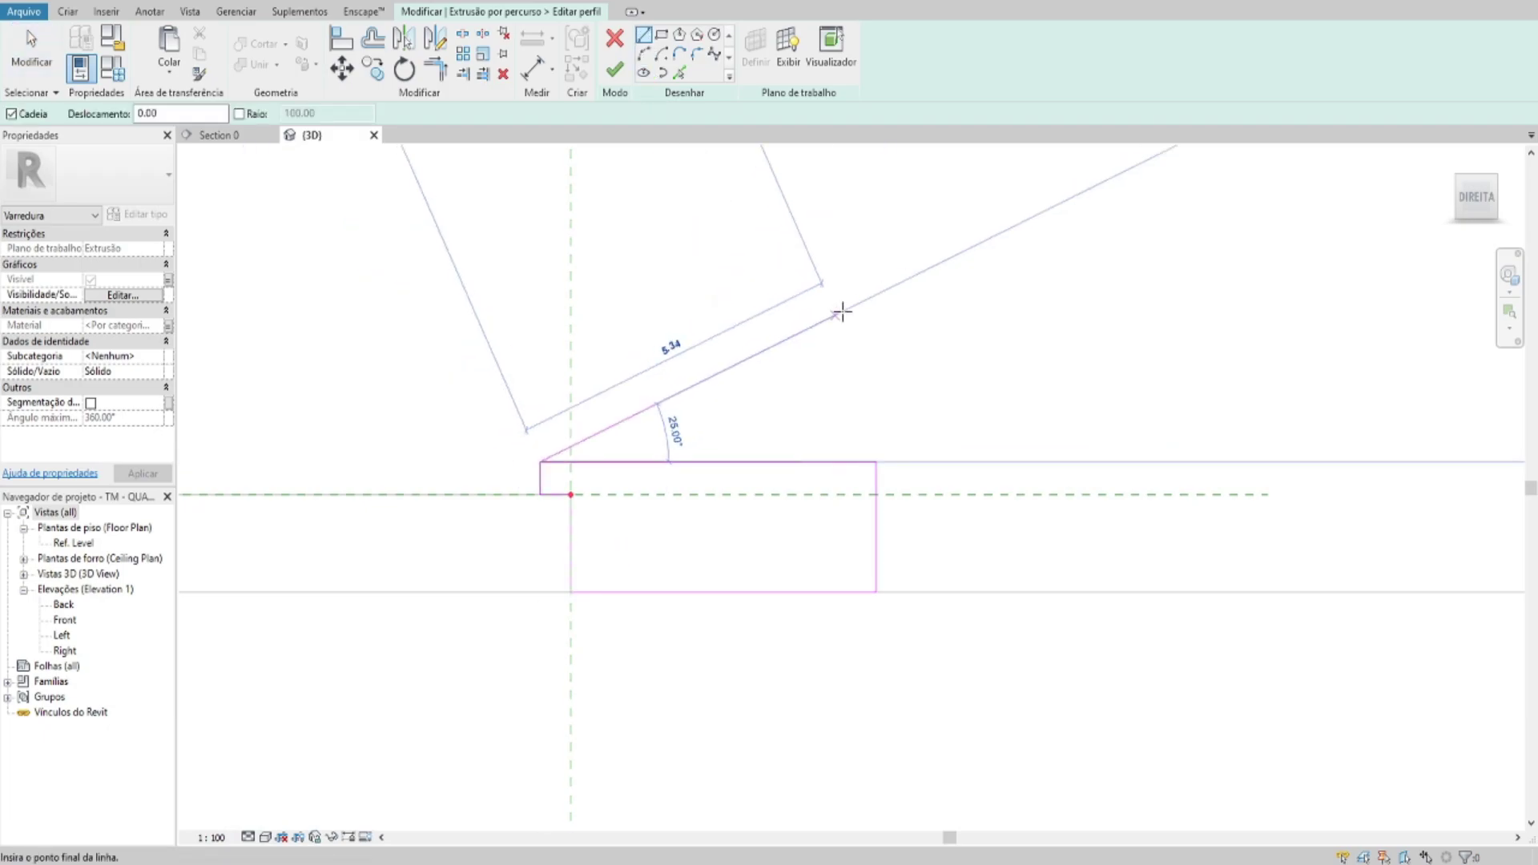
pyautogui.click(877, 294)
pyautogui.press('Escape')
pyautogui.press('Escape')
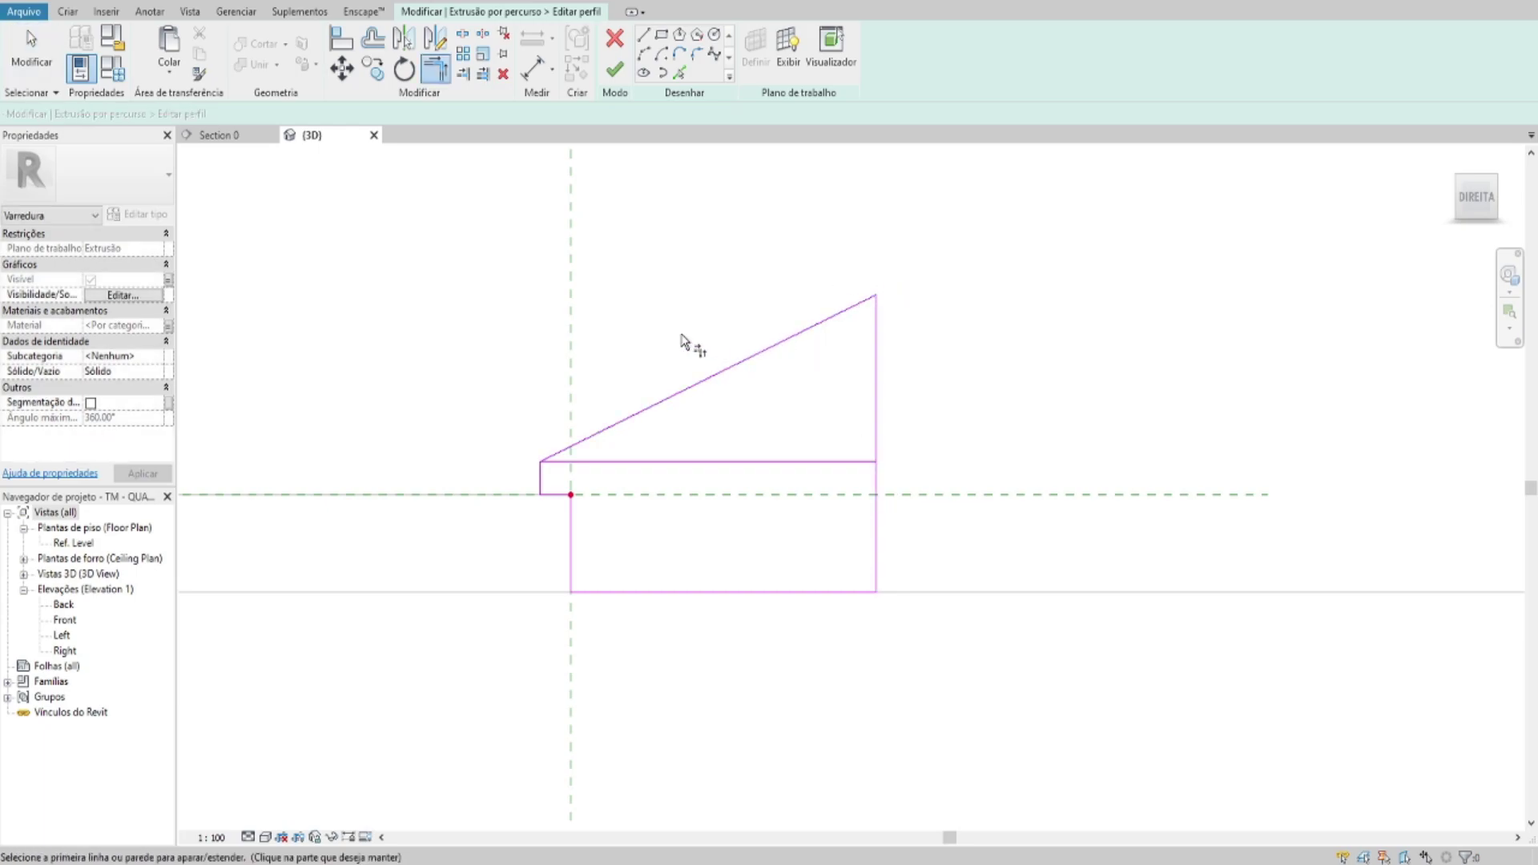
# - Chain Start-End-Radius arcs into an S-curve along the slope and a rounded top
pyautogui.moveTo(624, 432); pyautogui.dragTo(643, 432, button='middle')
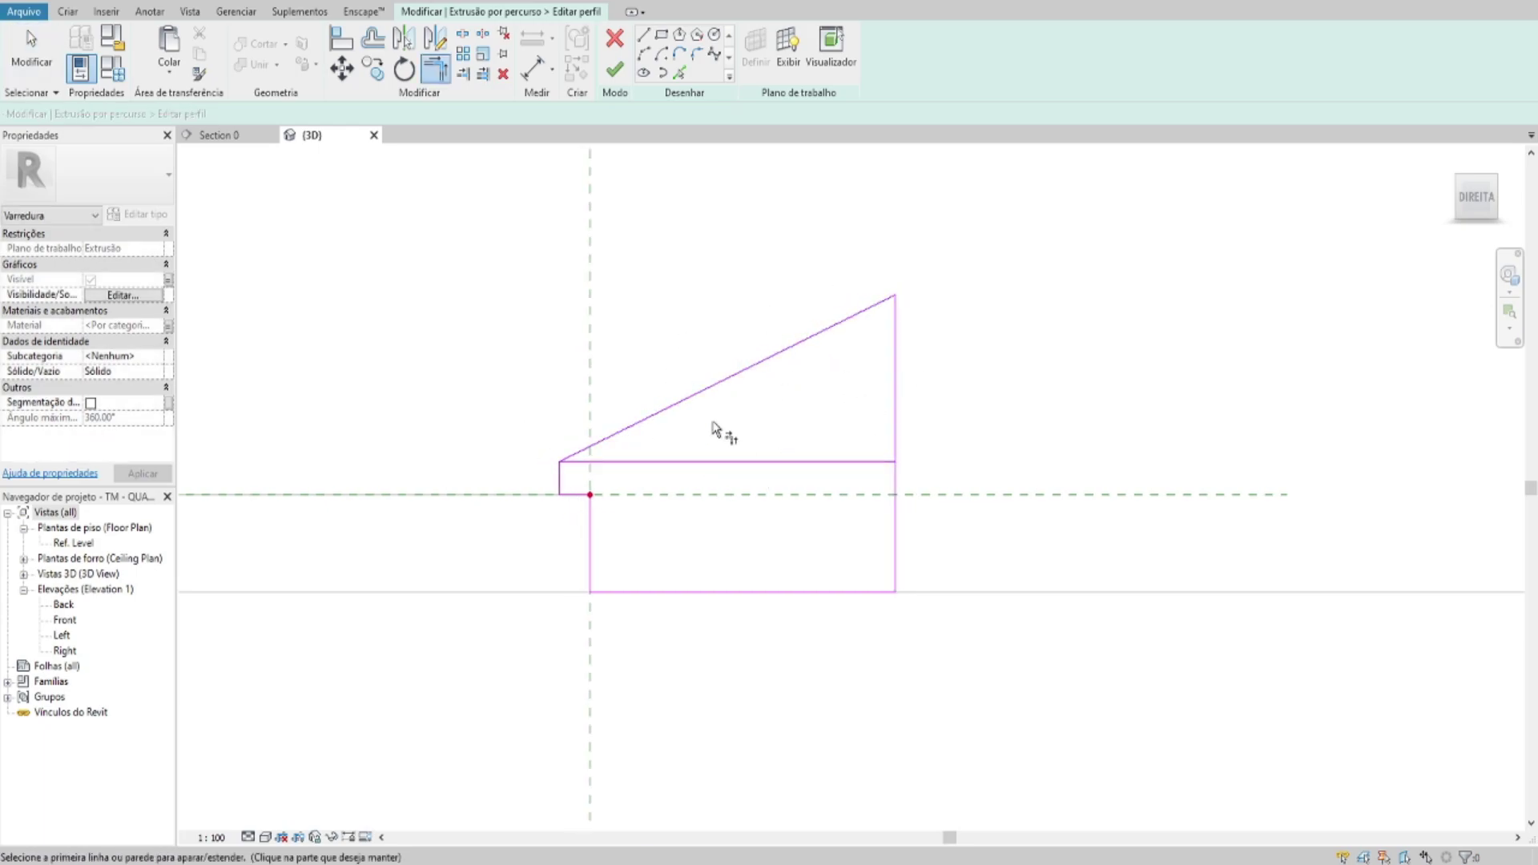
pyautogui.scroll(1, 706, 418)
pyautogui.click(643, 54)
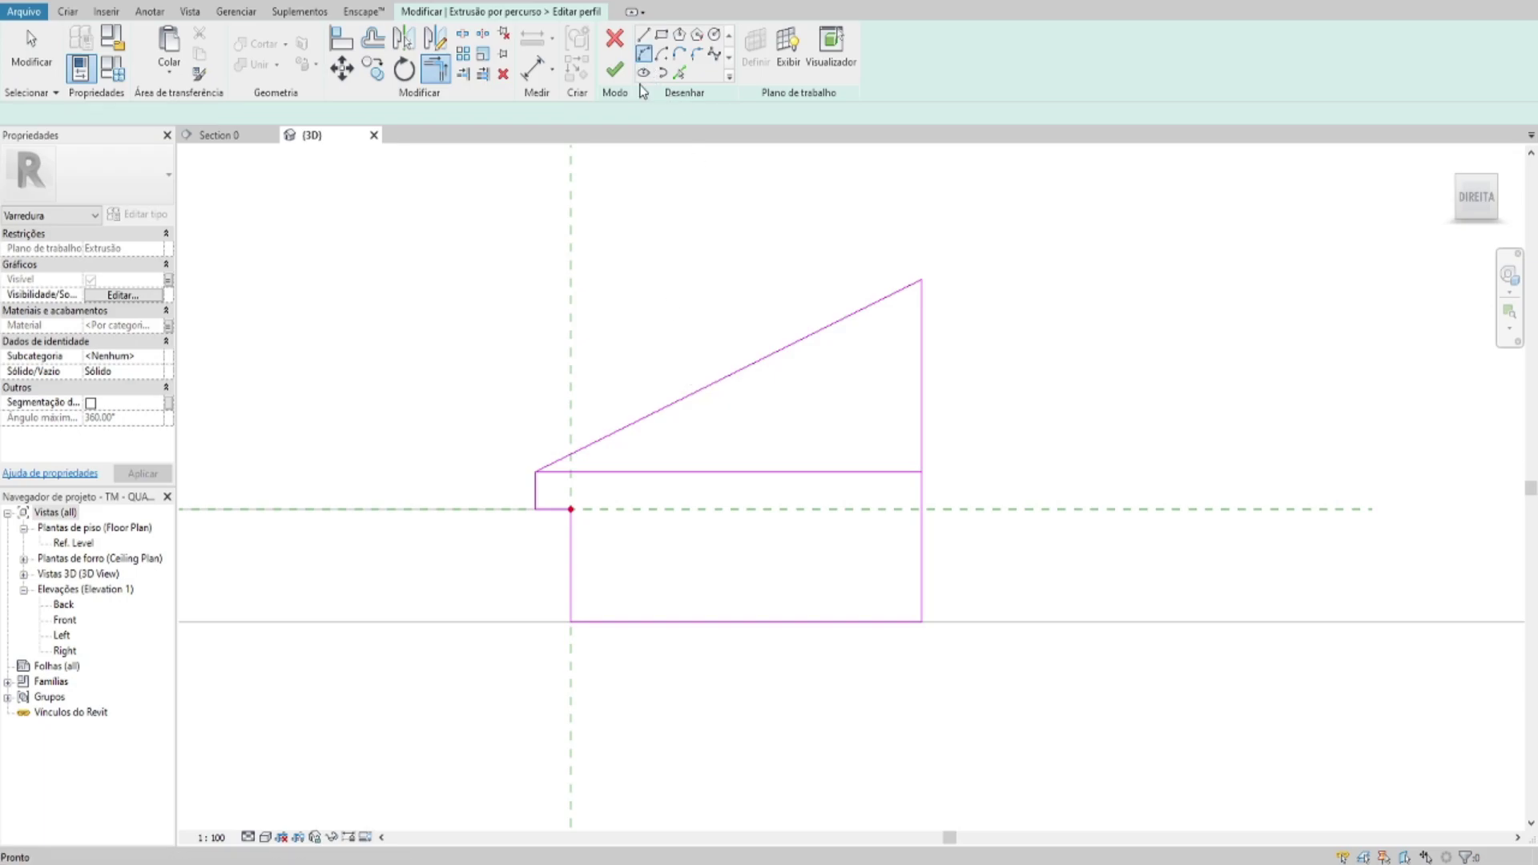
pyautogui.click(597, 433)
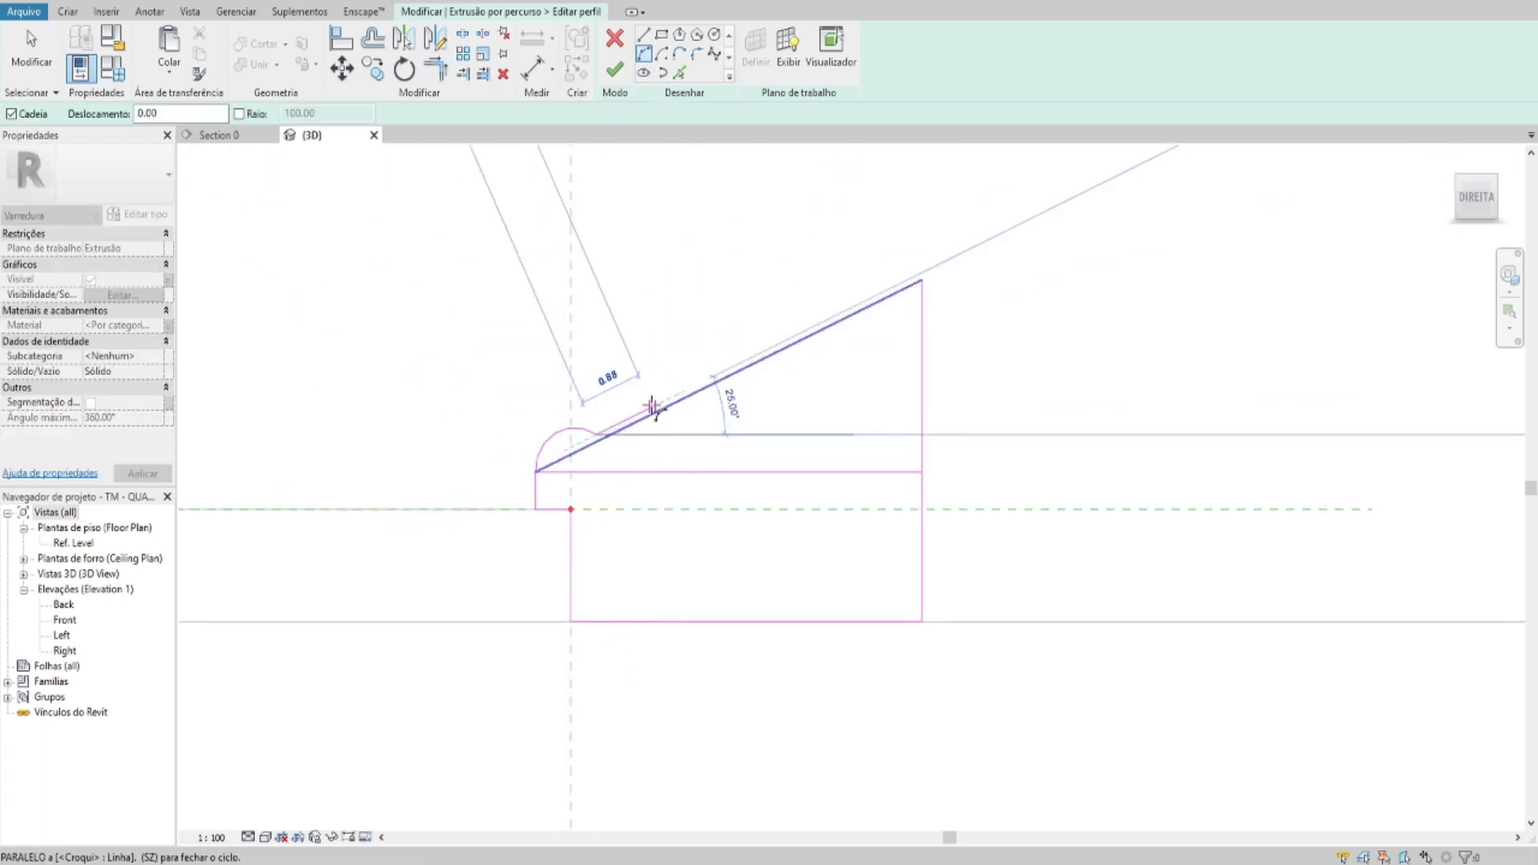
pyautogui.click(671, 405)
pyautogui.click(654, 435)
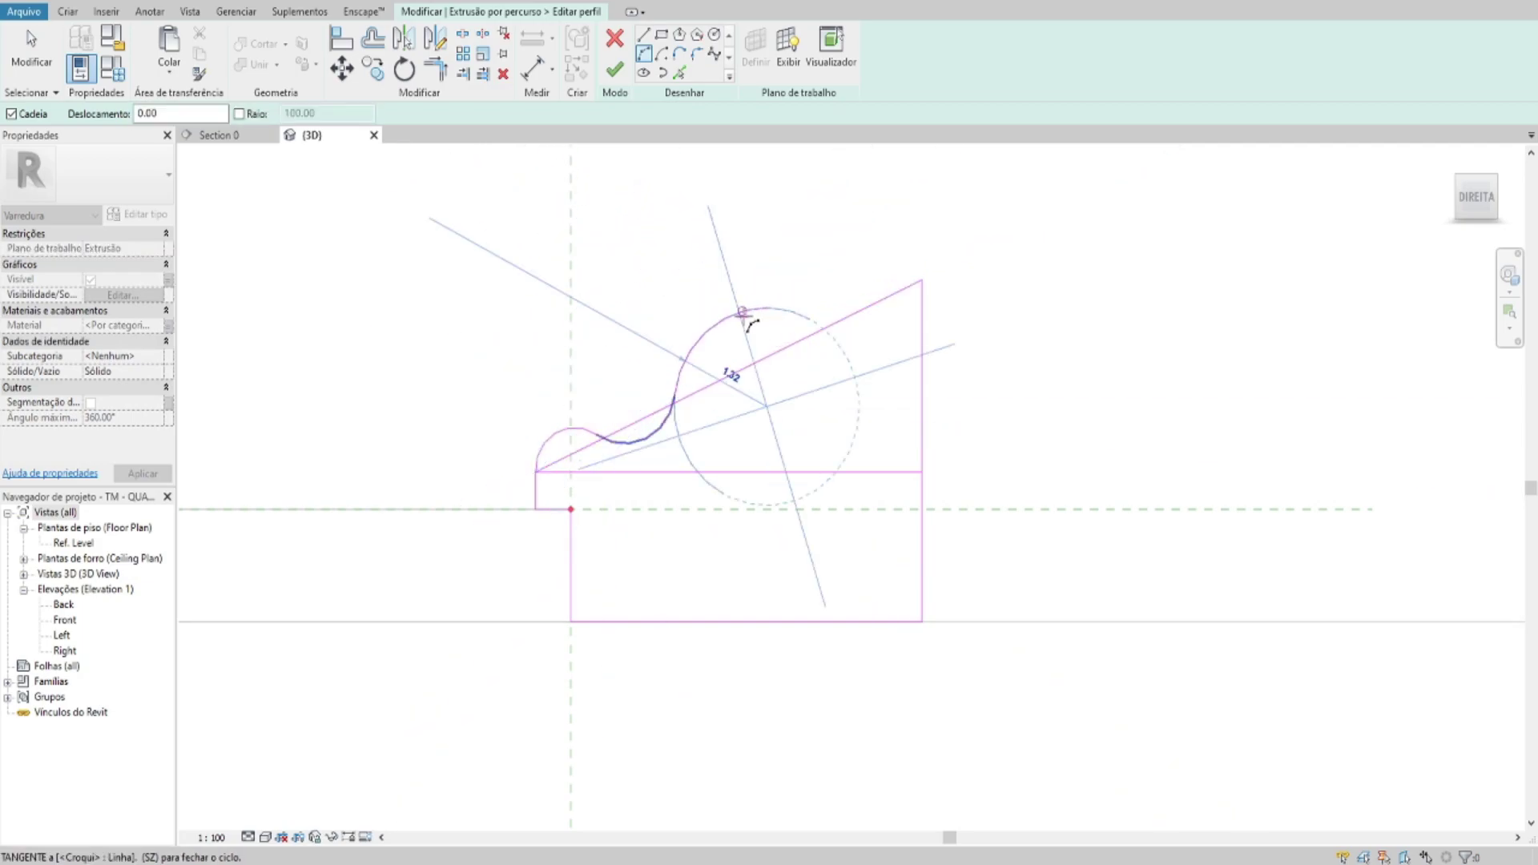
pyautogui.click(769, 308)
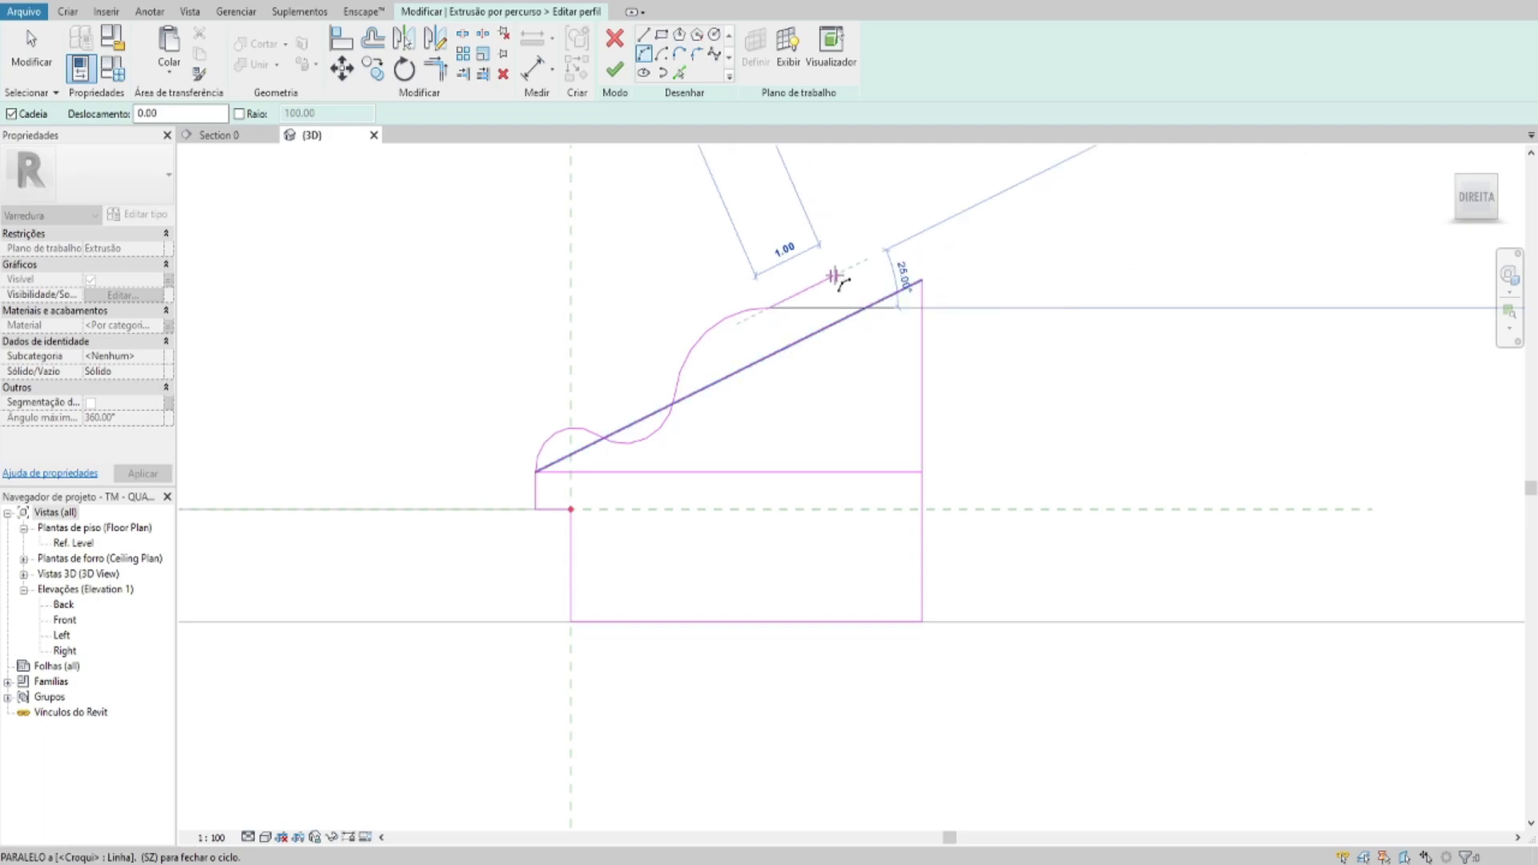
pyautogui.click(833, 276)
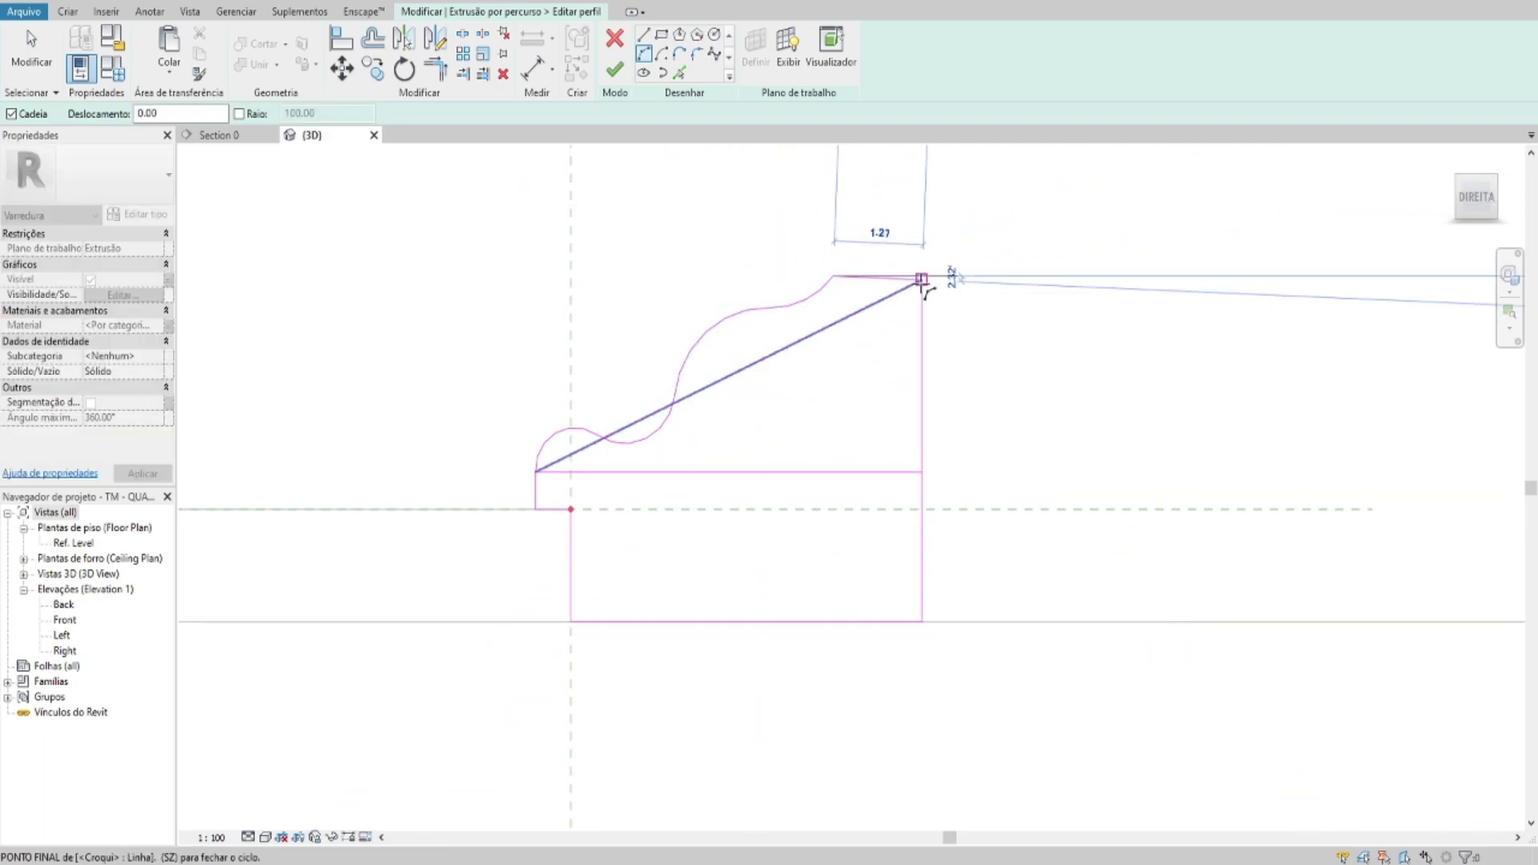
pyautogui.click(921, 277)
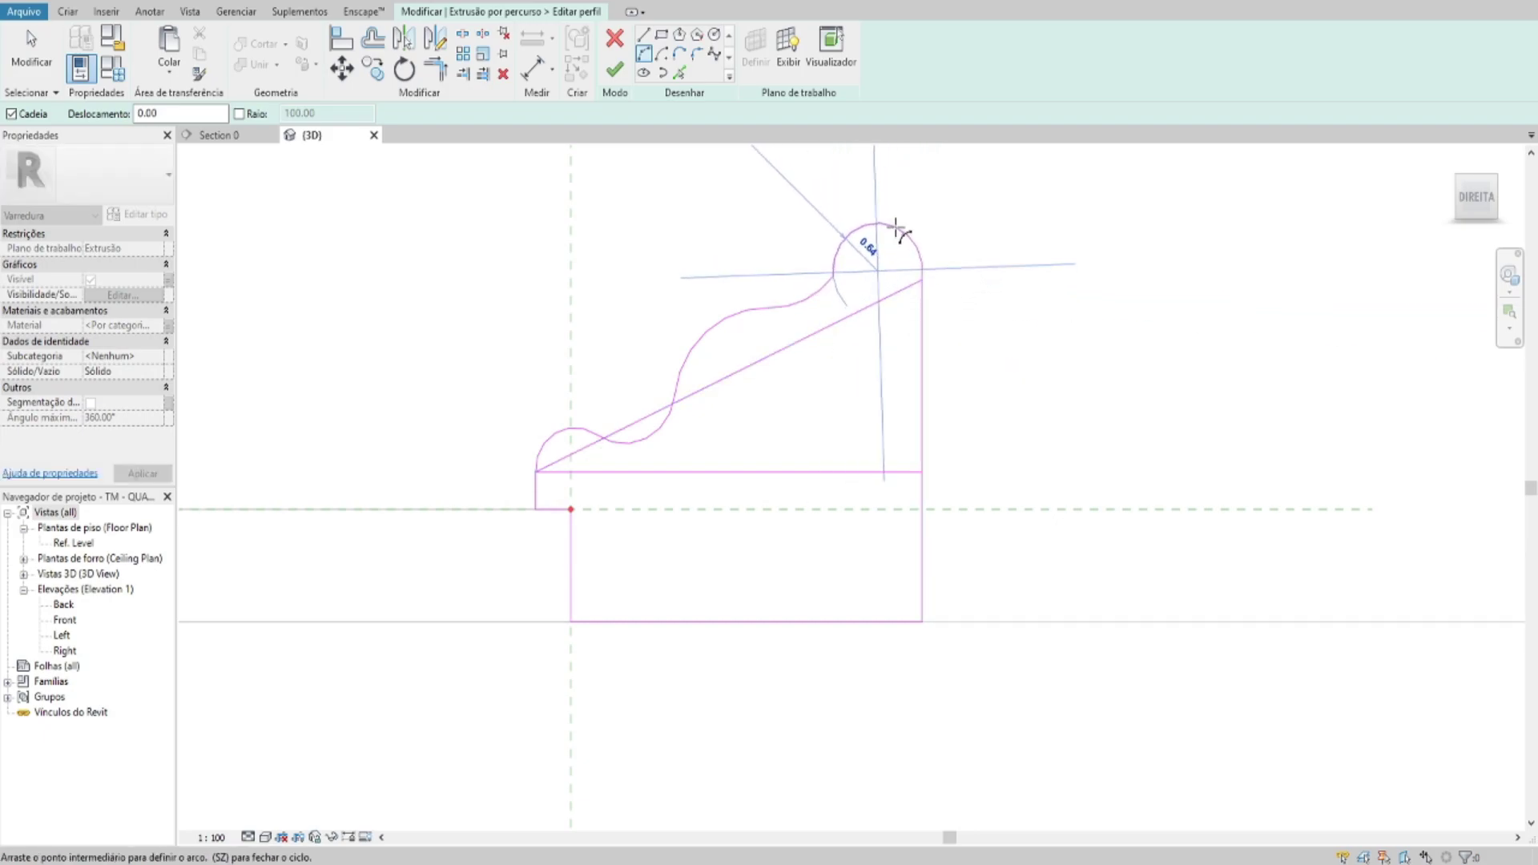
pyautogui.click(894, 233)
pyautogui.press('Escape')
pyautogui.press('Escape')
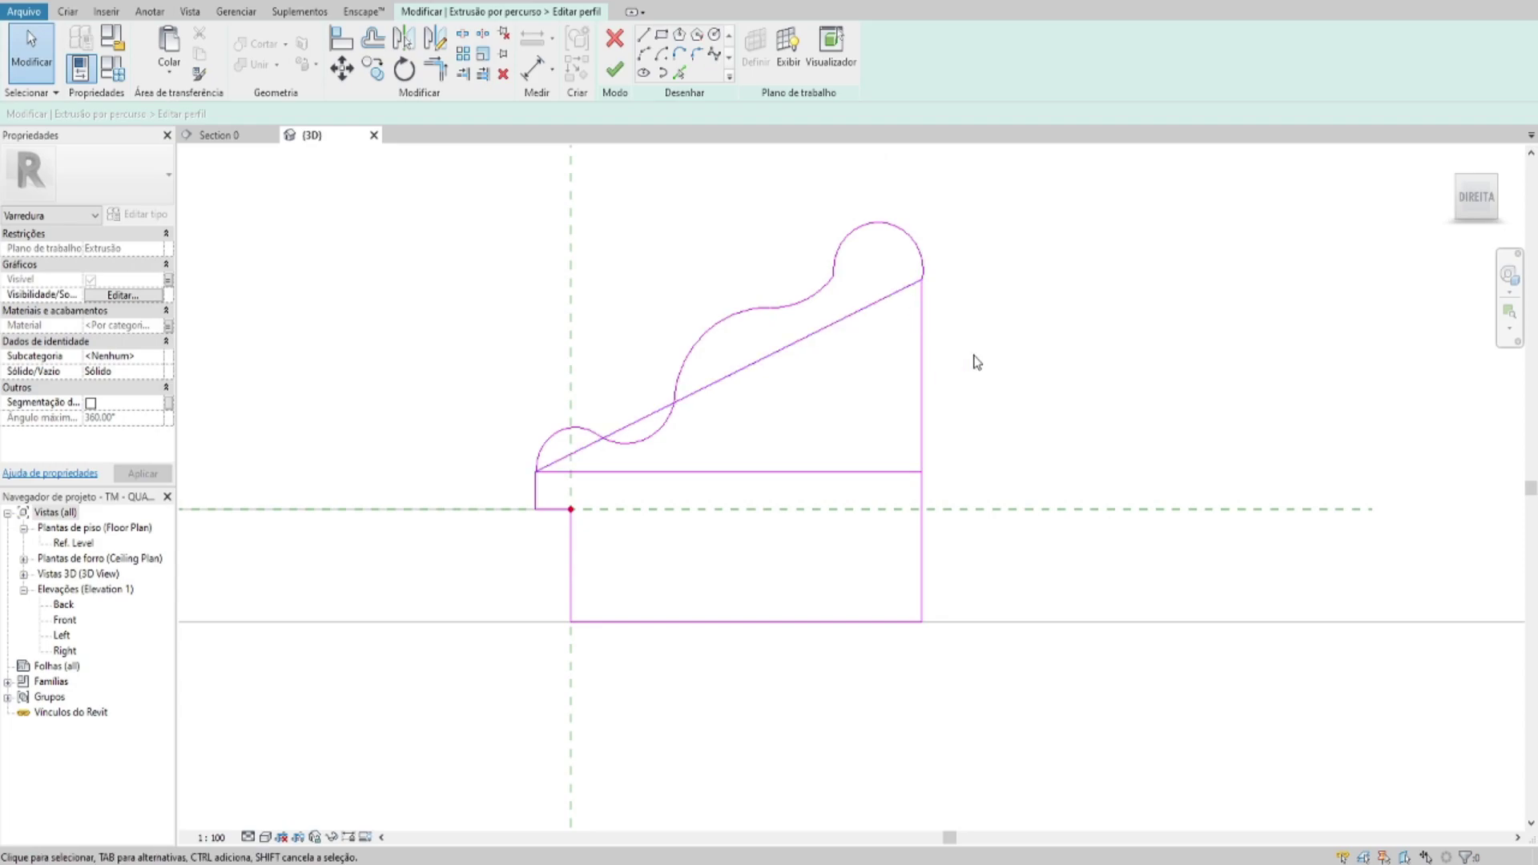
# - Delete the diagonal guide line and the horizontal line from the moulding profile
pyautogui.click(879, 313)
pyautogui.press('Delete')
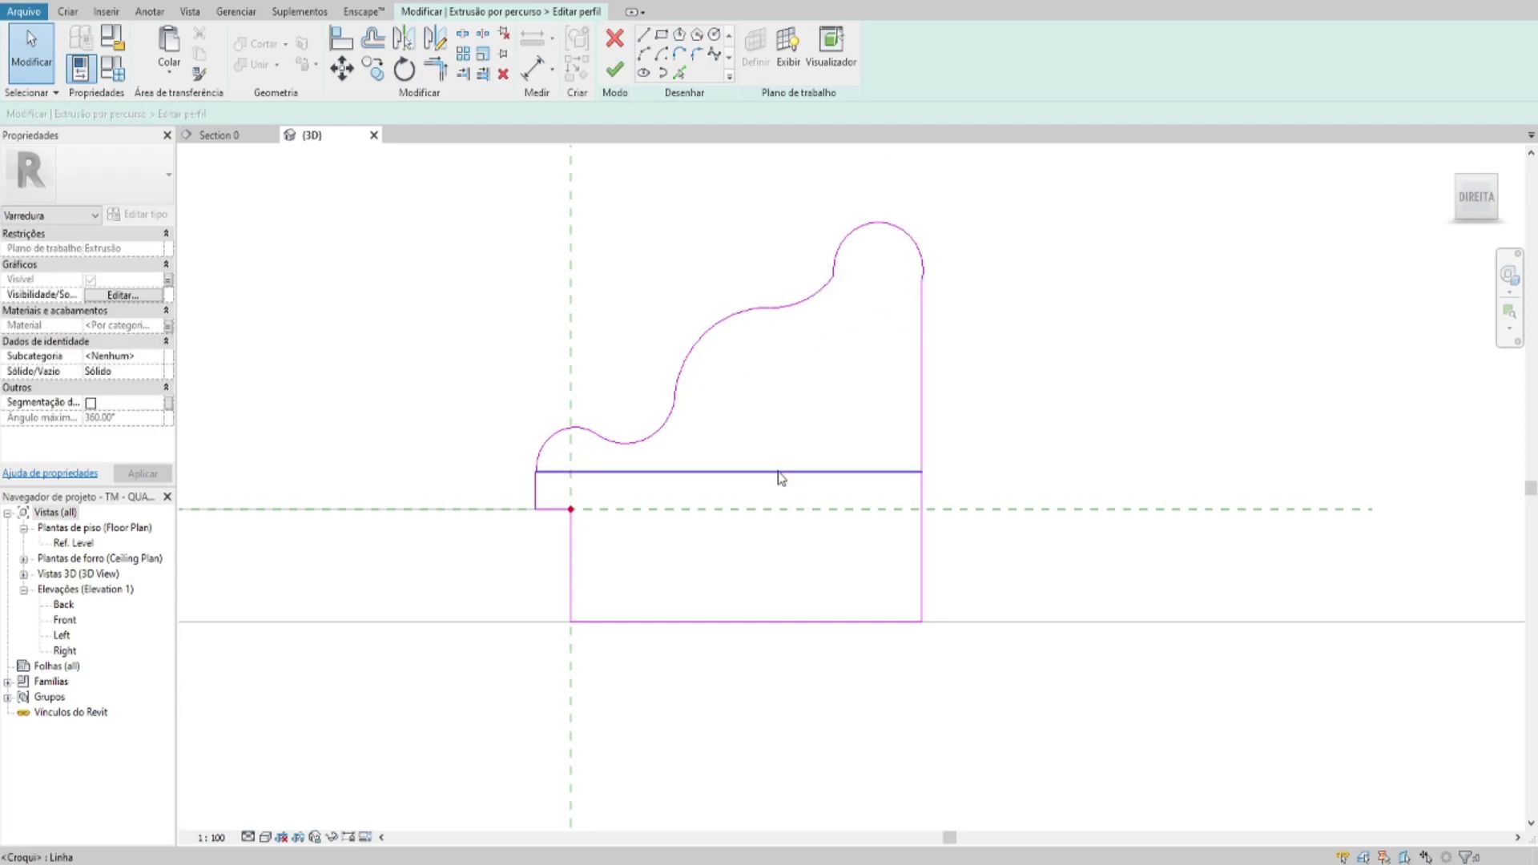
pyautogui.click(782, 473)
pyautogui.press('Delete')
pyautogui.scroll(-2, 835, 400)
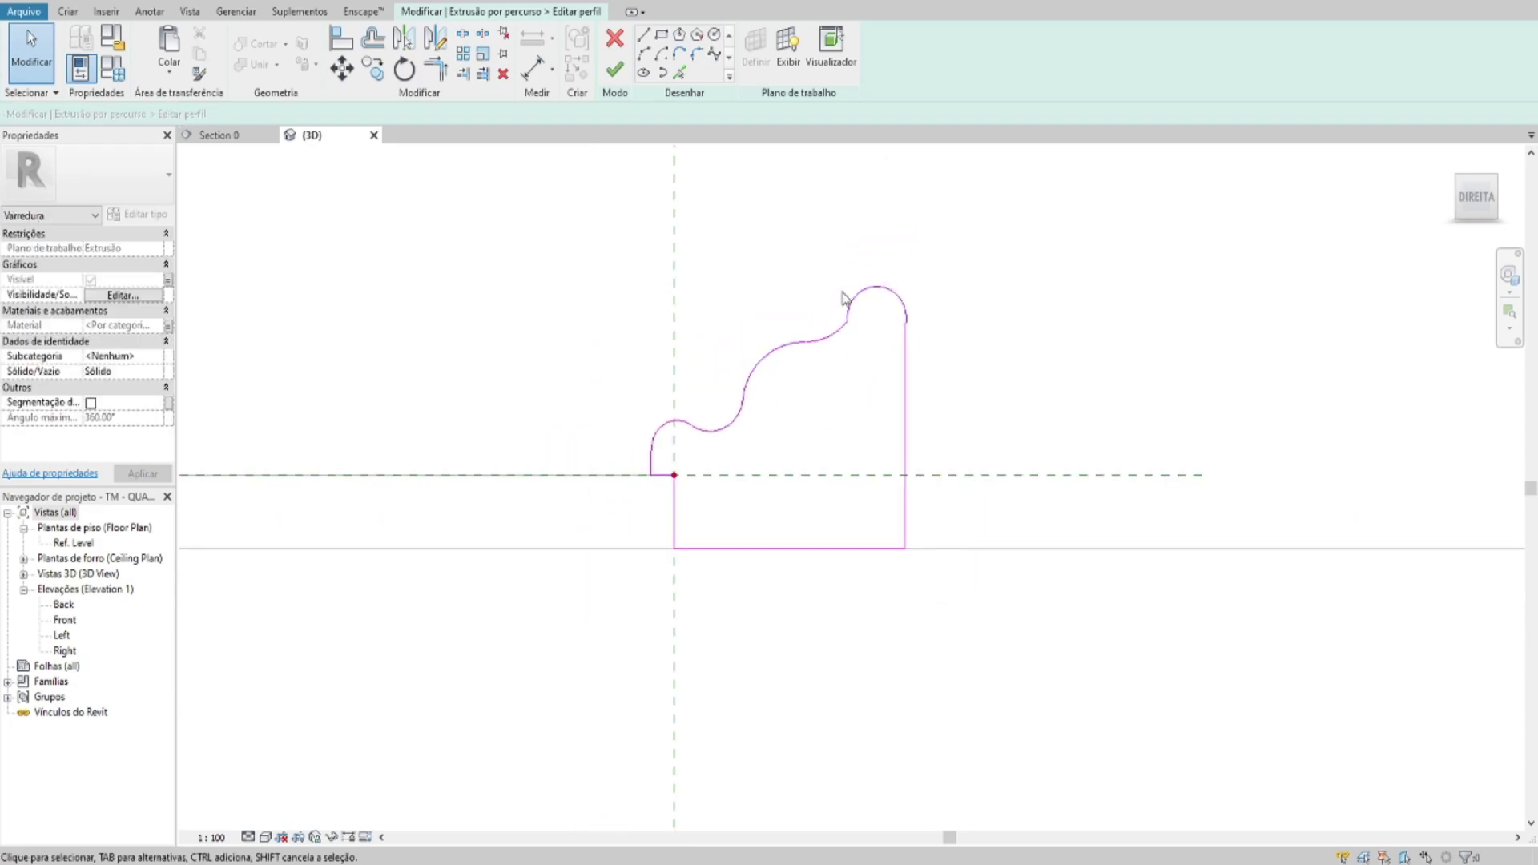
pyautogui.scroll(2, 737, 415)
pyautogui.scroll(1, 734, 432)
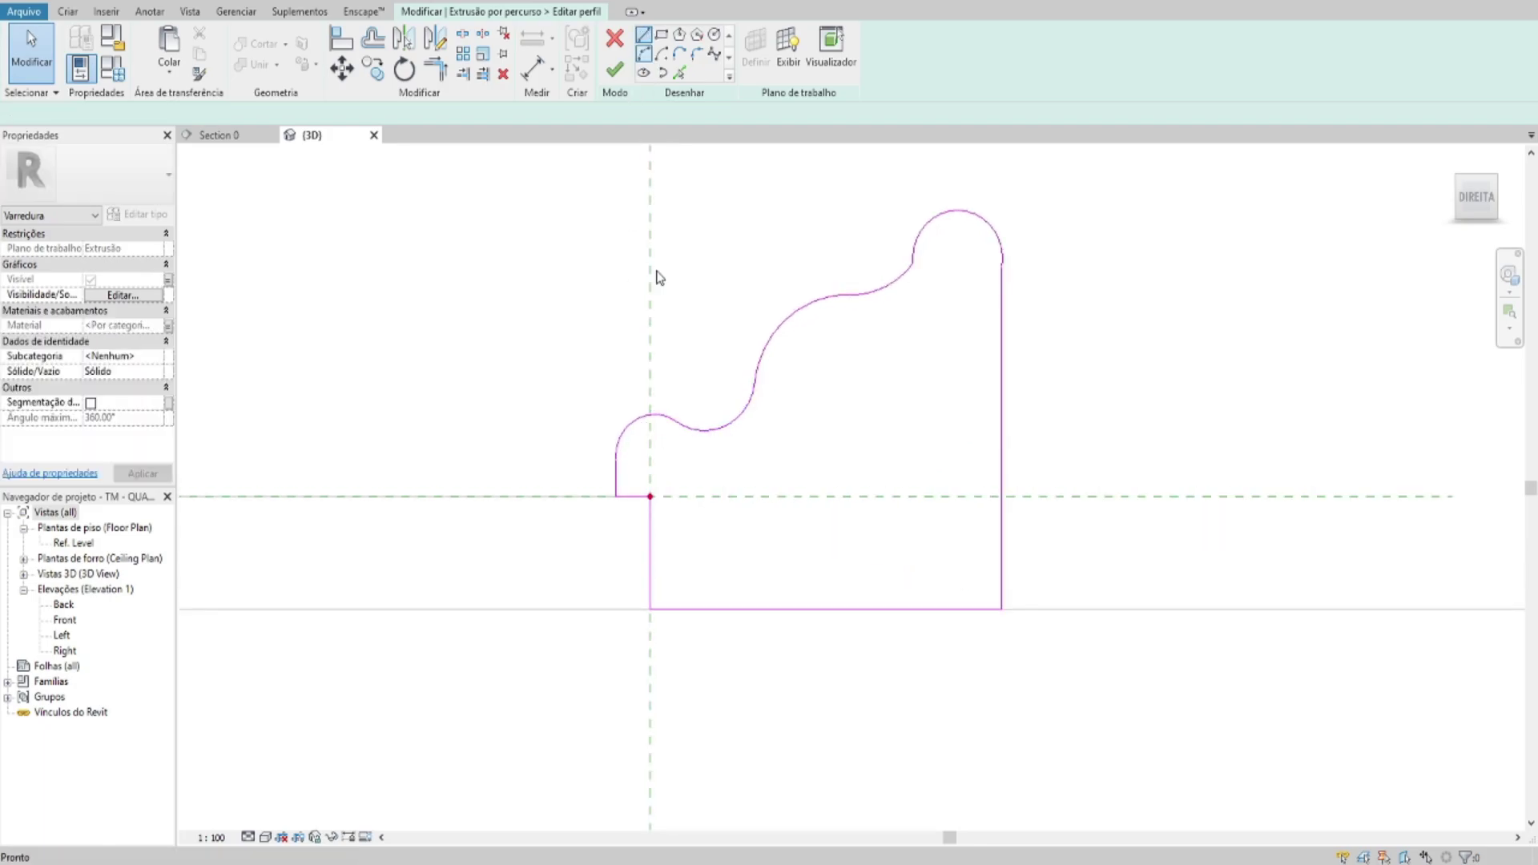
# - Close the profile gap with a short diagonal line at the left curve's lower end
pyautogui.click(644, 34)
pyautogui.scroll(2, 625, 491)
pyautogui.click(607, 471)
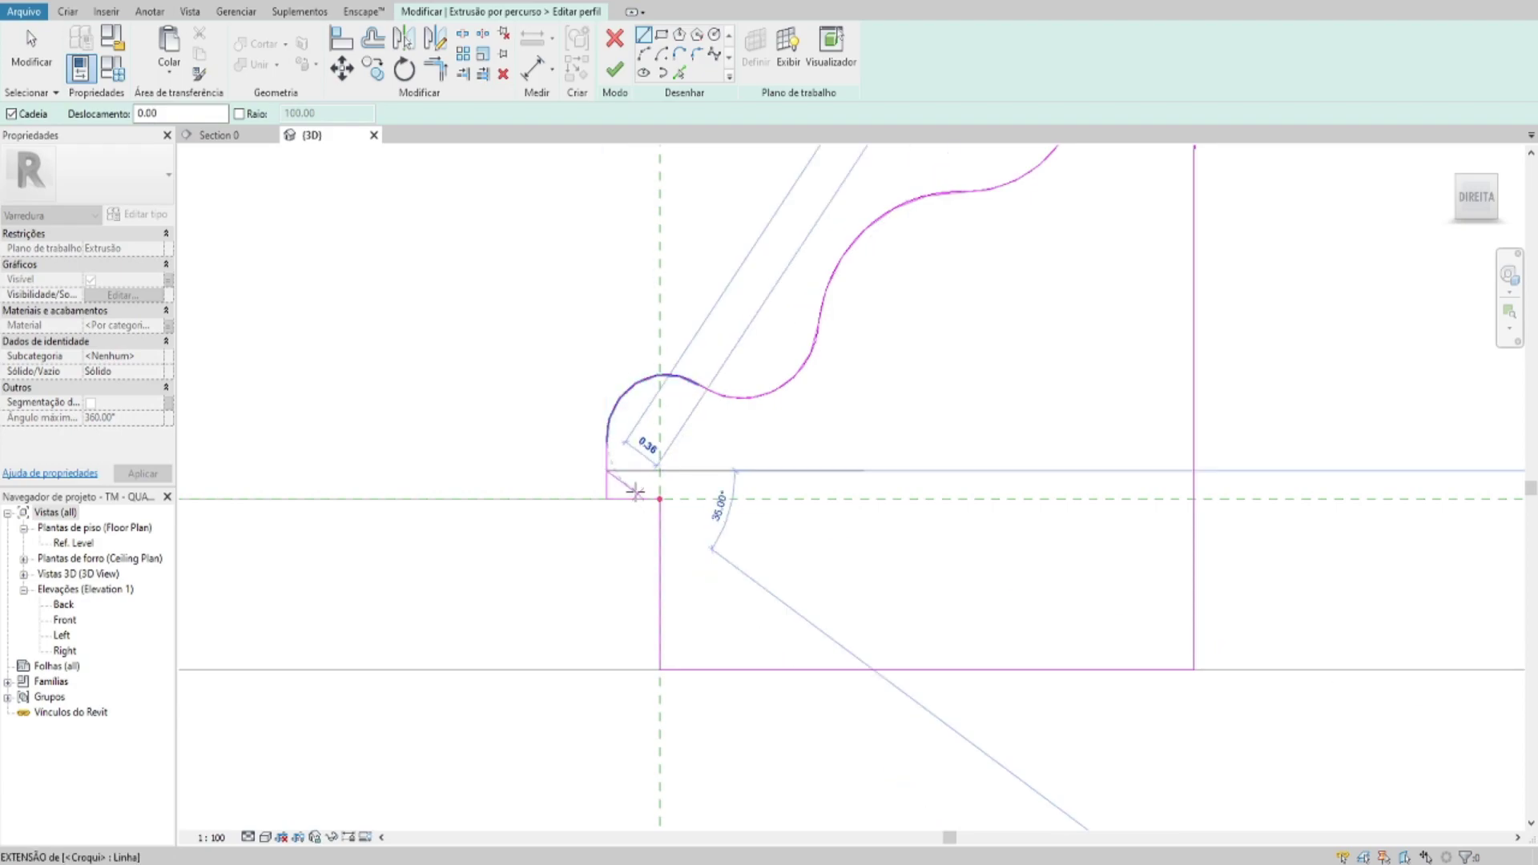
pyautogui.click(631, 498)
pyautogui.press('Escape')
pyautogui.press('Escape')
pyautogui.press('t')
pyautogui.press('r')
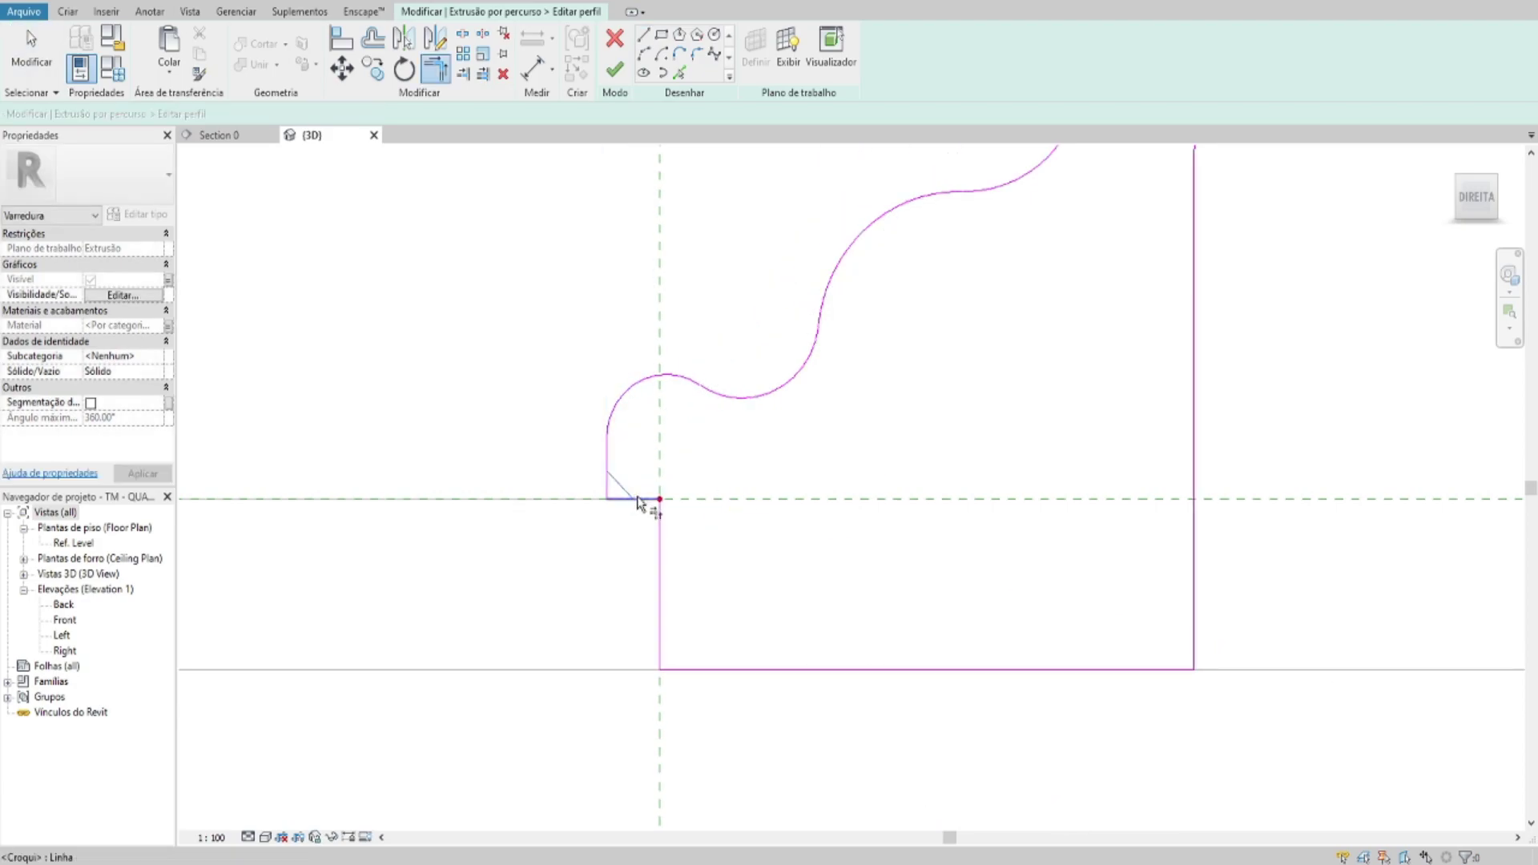
pyautogui.press('Escape')
# - Trim the profile corners, working on the small arc at the curve junction
pyautogui.scroll(-2, 640, 473)
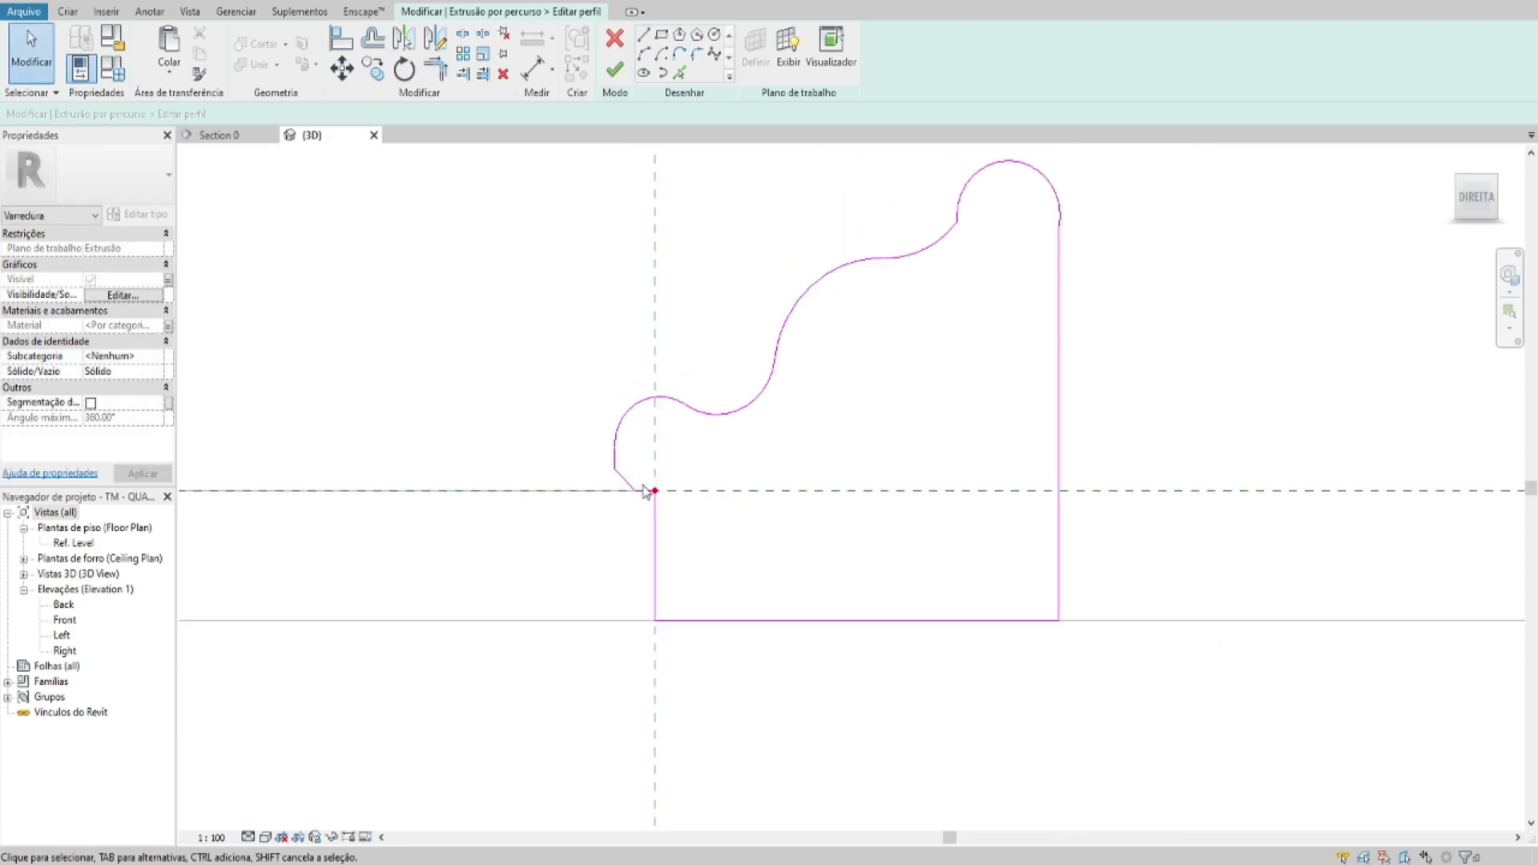
pyautogui.moveTo(866, 317); pyautogui.dragTo(847, 366, button='middle')
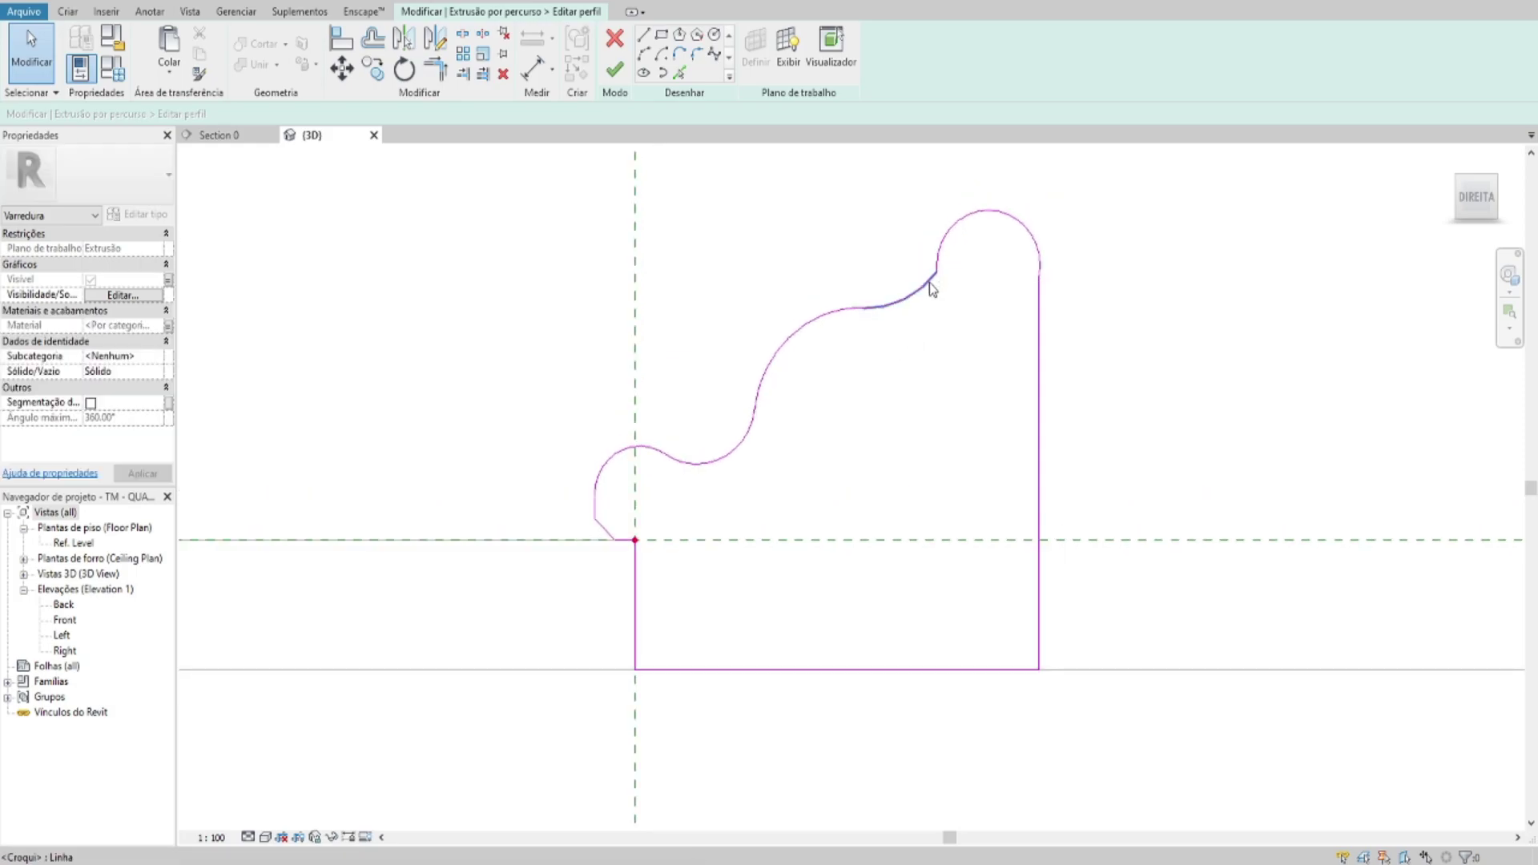
pyautogui.press('t')
pyautogui.press('r')
pyautogui.scroll(2, 928, 288)
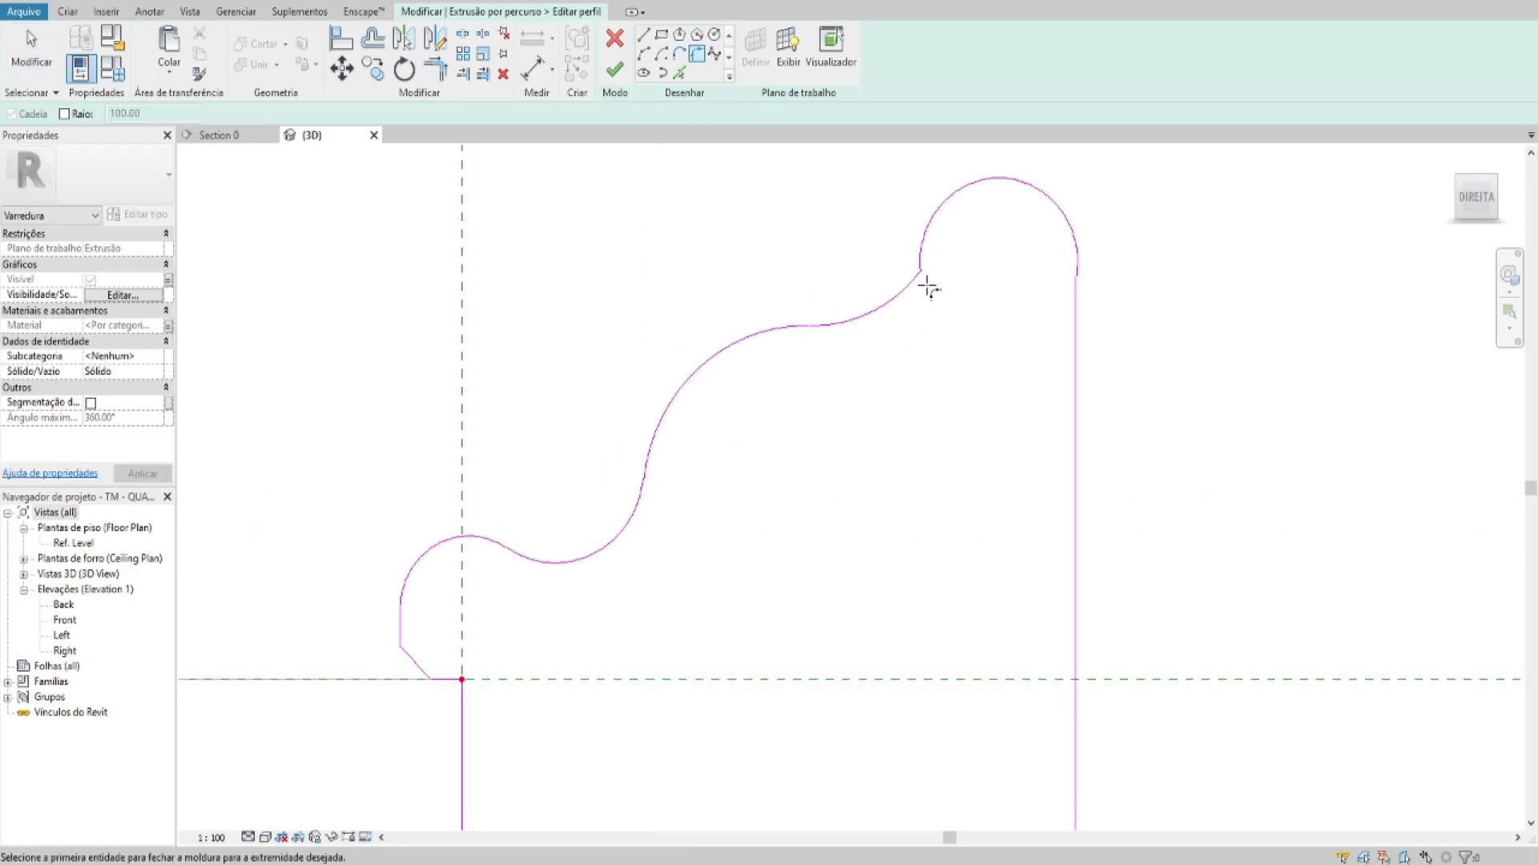
pyautogui.click(918, 263)
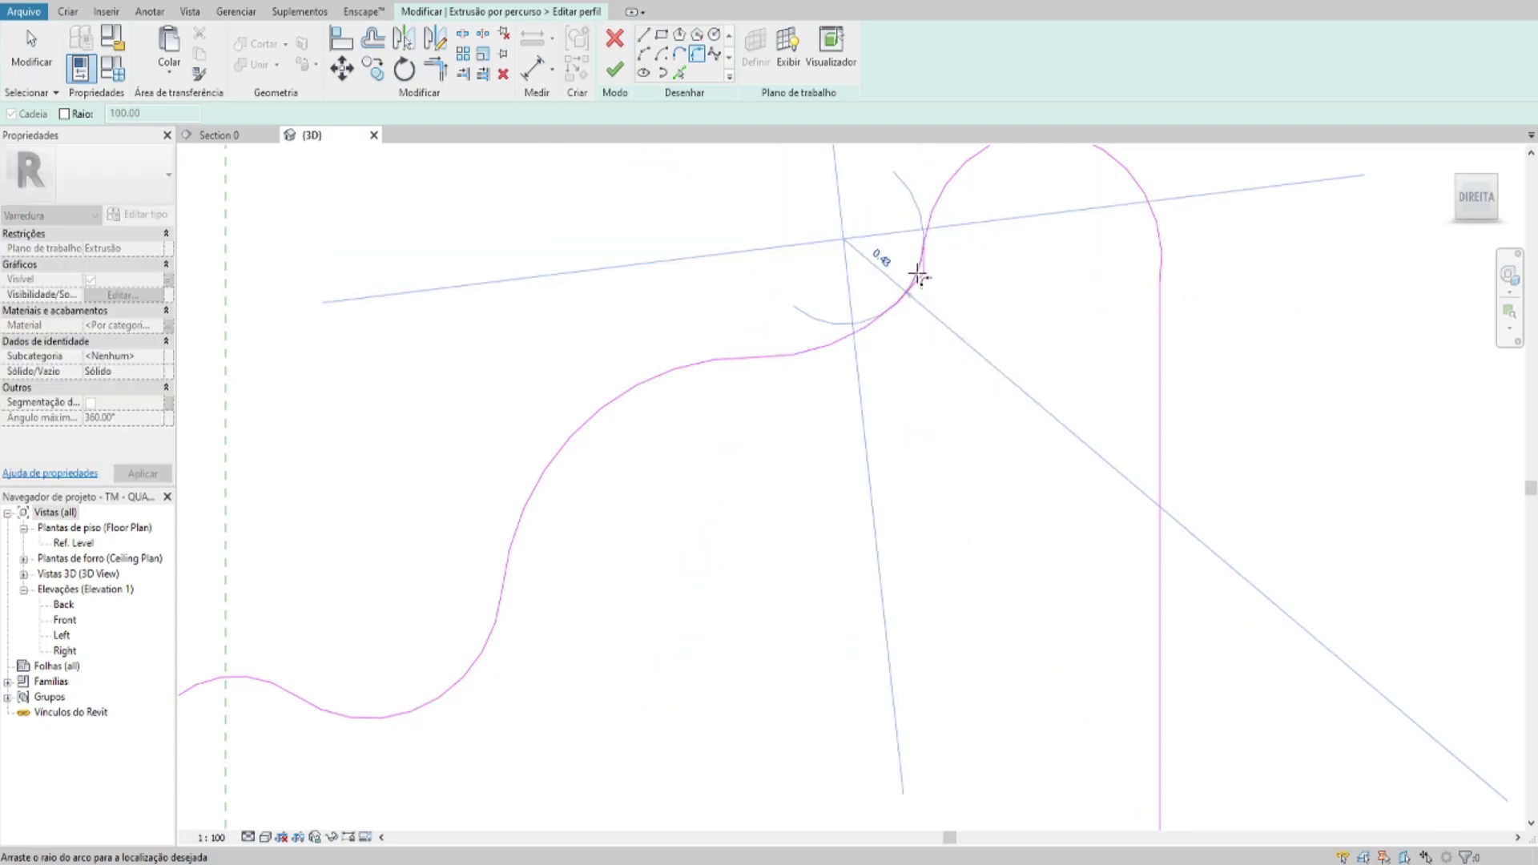
pyautogui.scroll(-3, 1105, 294)
# - Finish the moulding profile and the sweep, then orbit to inspect the solid frame
pyautogui.press('Escape')
pyautogui.press('Escape')
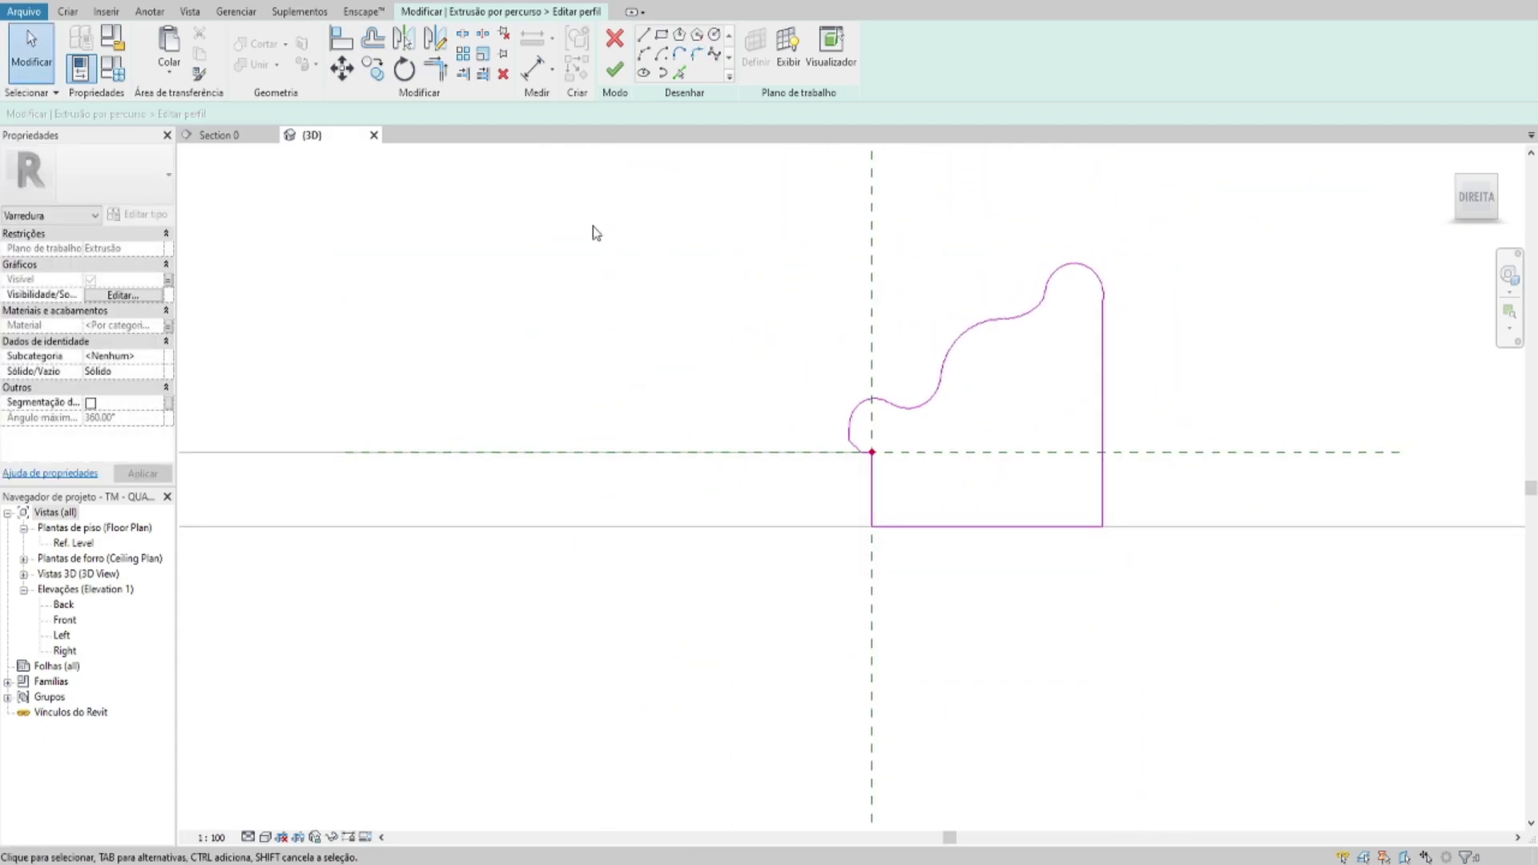
pyautogui.click(614, 74)
pyautogui.click(613, 70)
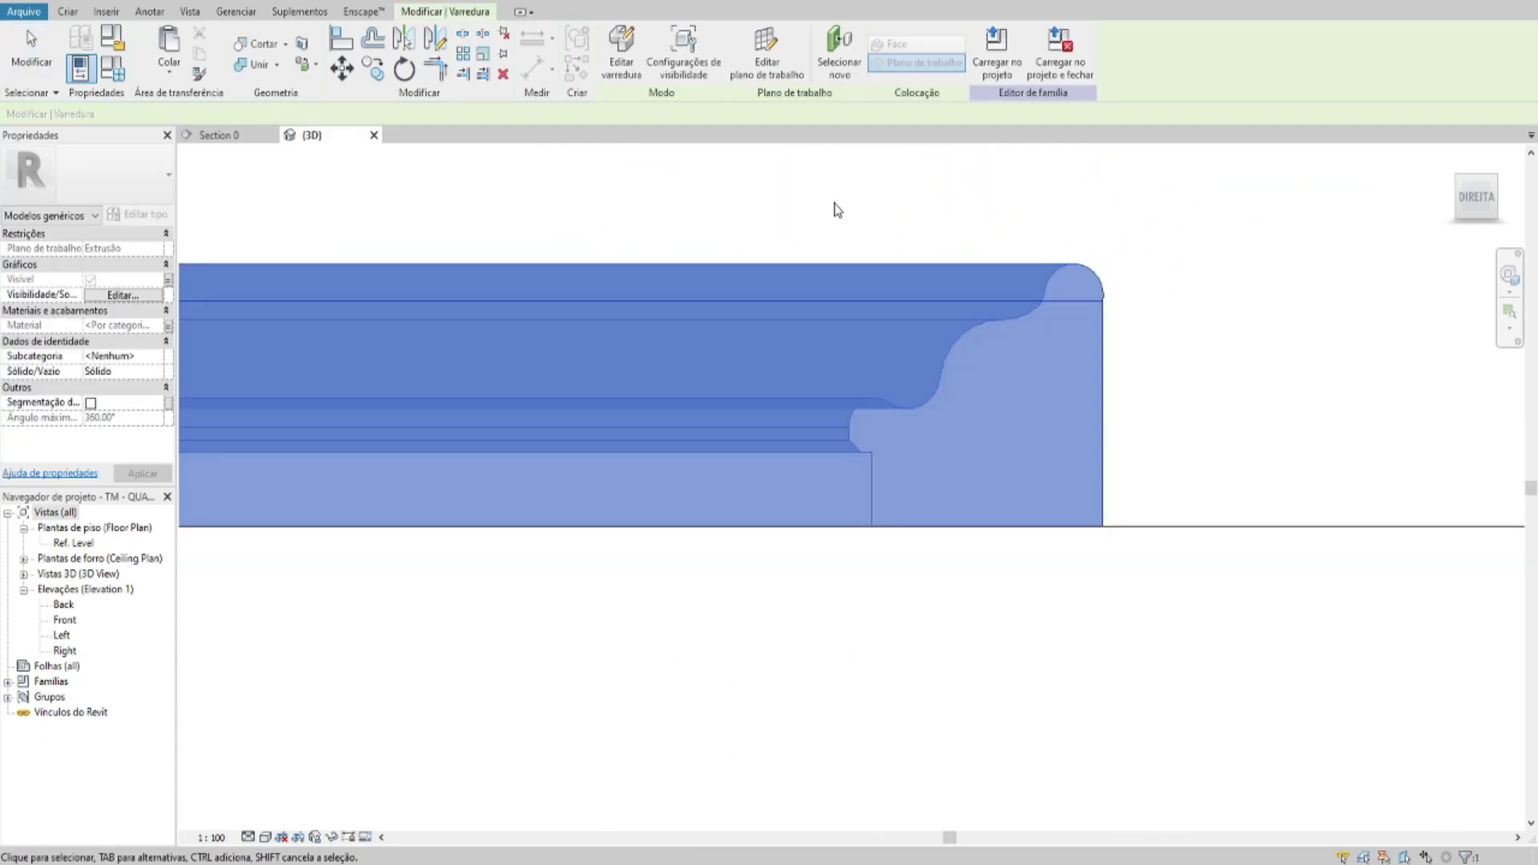
pyautogui.press('Escape')
pyautogui.moveTo(1009, 267)
pyautogui.keyDown('shift'); pyautogui.mouseDown(button='middle')
pyautogui.moveTo(996, 491)
pyautogui.moveTo(1020, 398)
pyautogui.moveTo(735, 340)
pyautogui.moveTo(910, 526)
pyautogui.moveTo(1067, 449)
pyautogui.moveTo(975, 388)
pyautogui.moveTo(775, 398)
pyautogui.mouseUp(button='middle'); pyautogui.keyUp('shift')
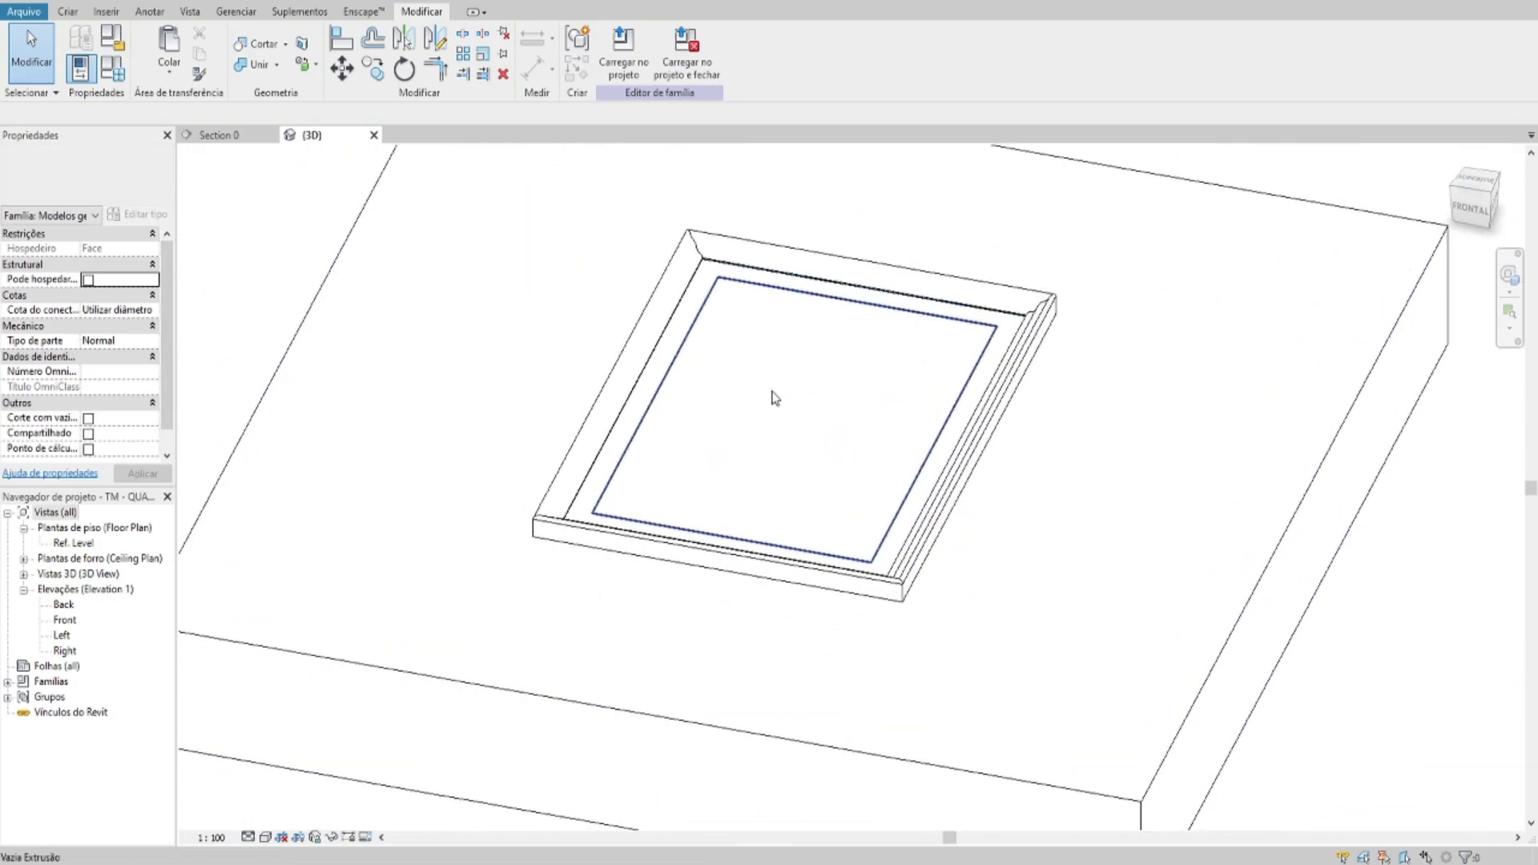
# - Load the frame family into the project and place it on the Section 0 wall
pyautogui.click(620, 76)
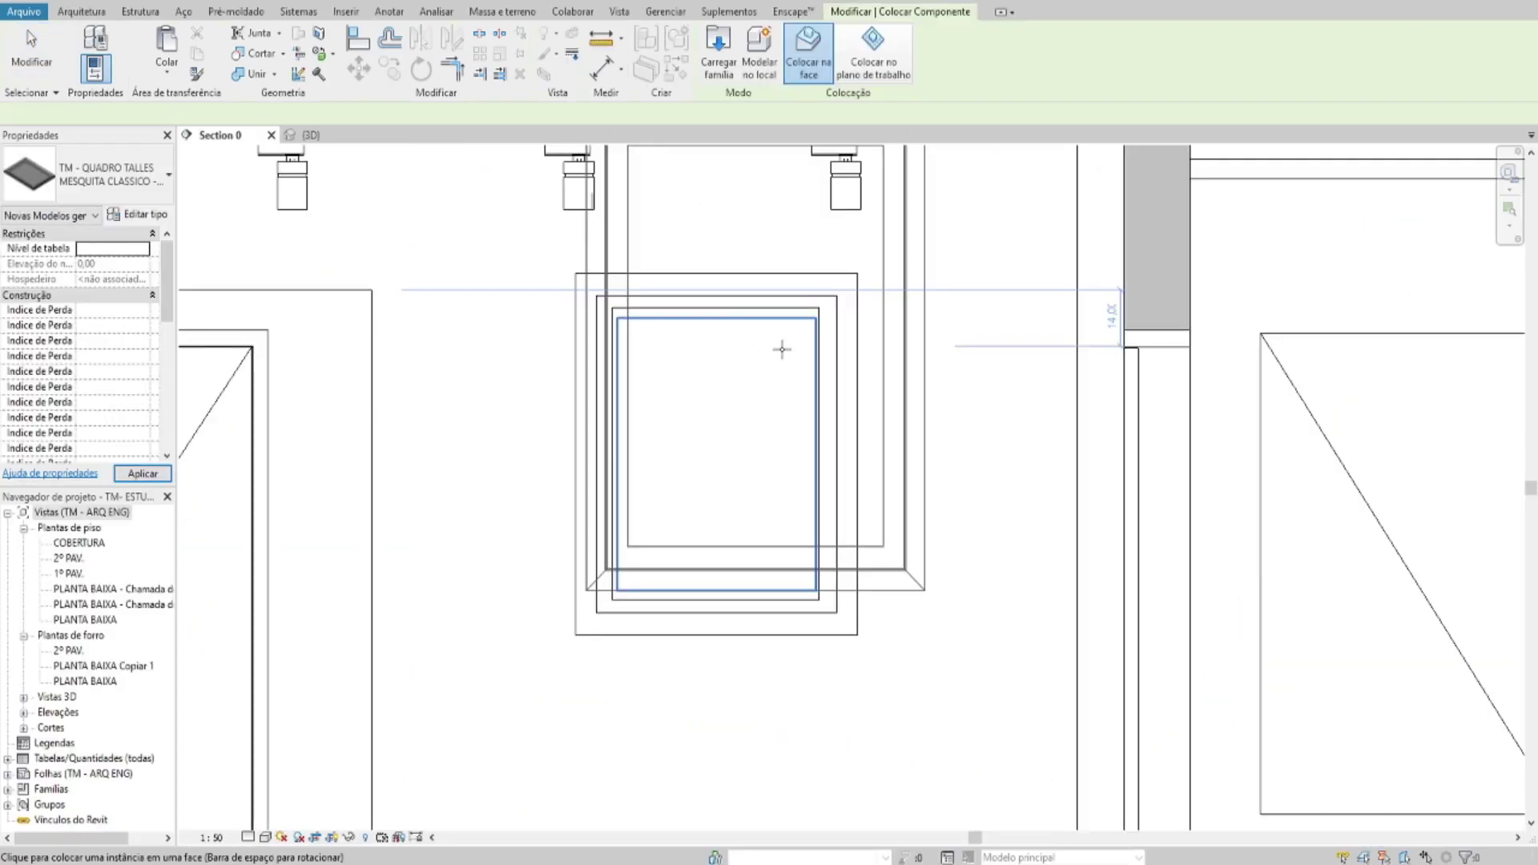
pyautogui.scroll(-2, 800, 437)
pyautogui.scroll(-2, 738, 440)
pyautogui.scroll(-1, 782, 350)
pyautogui.scroll(1, 782, 350)
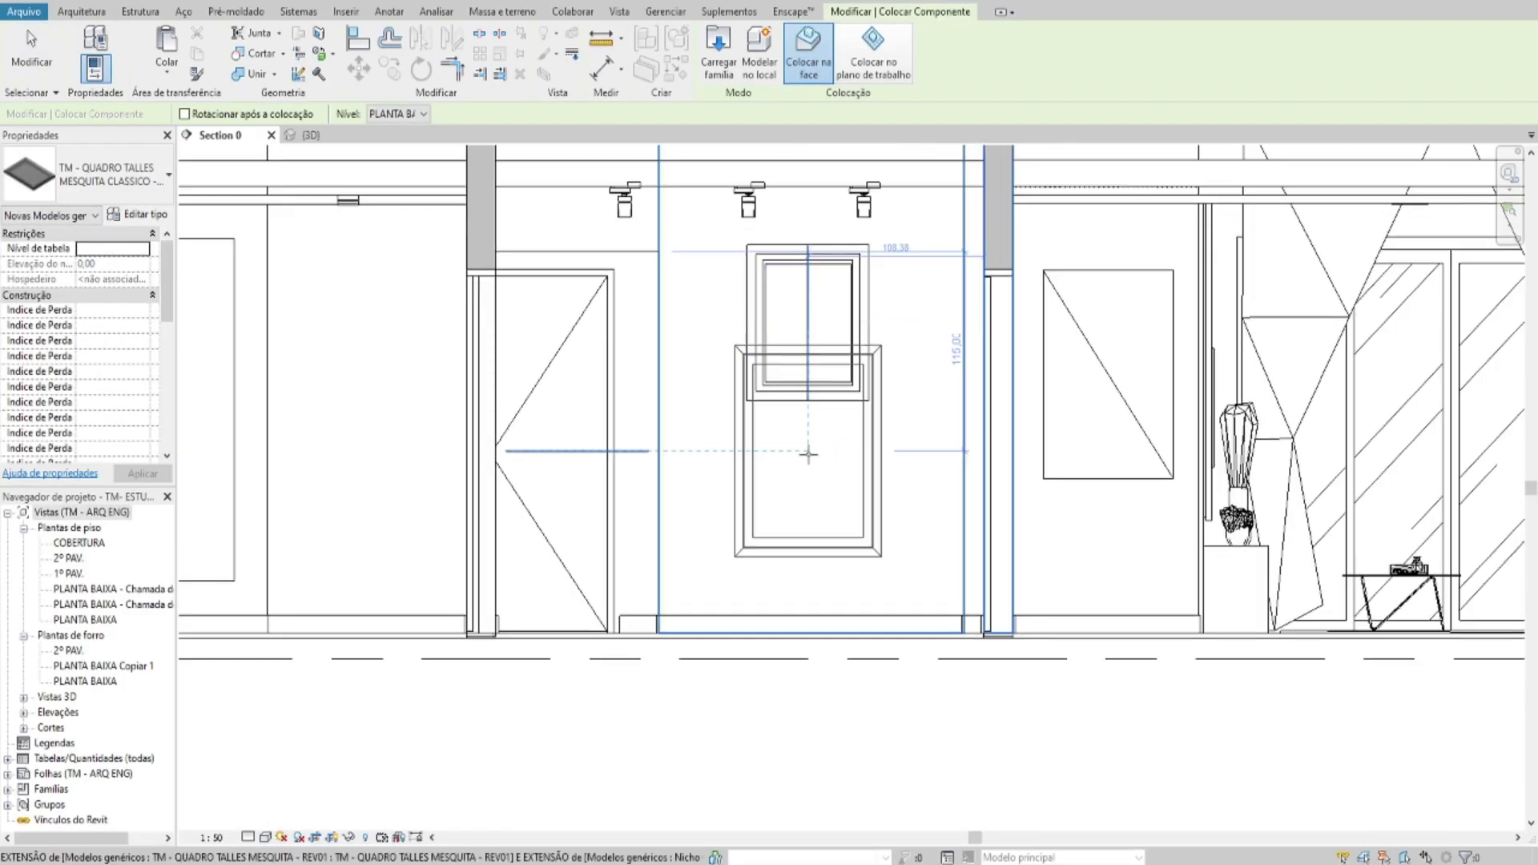
pyautogui.scroll(-1, 781, 313)
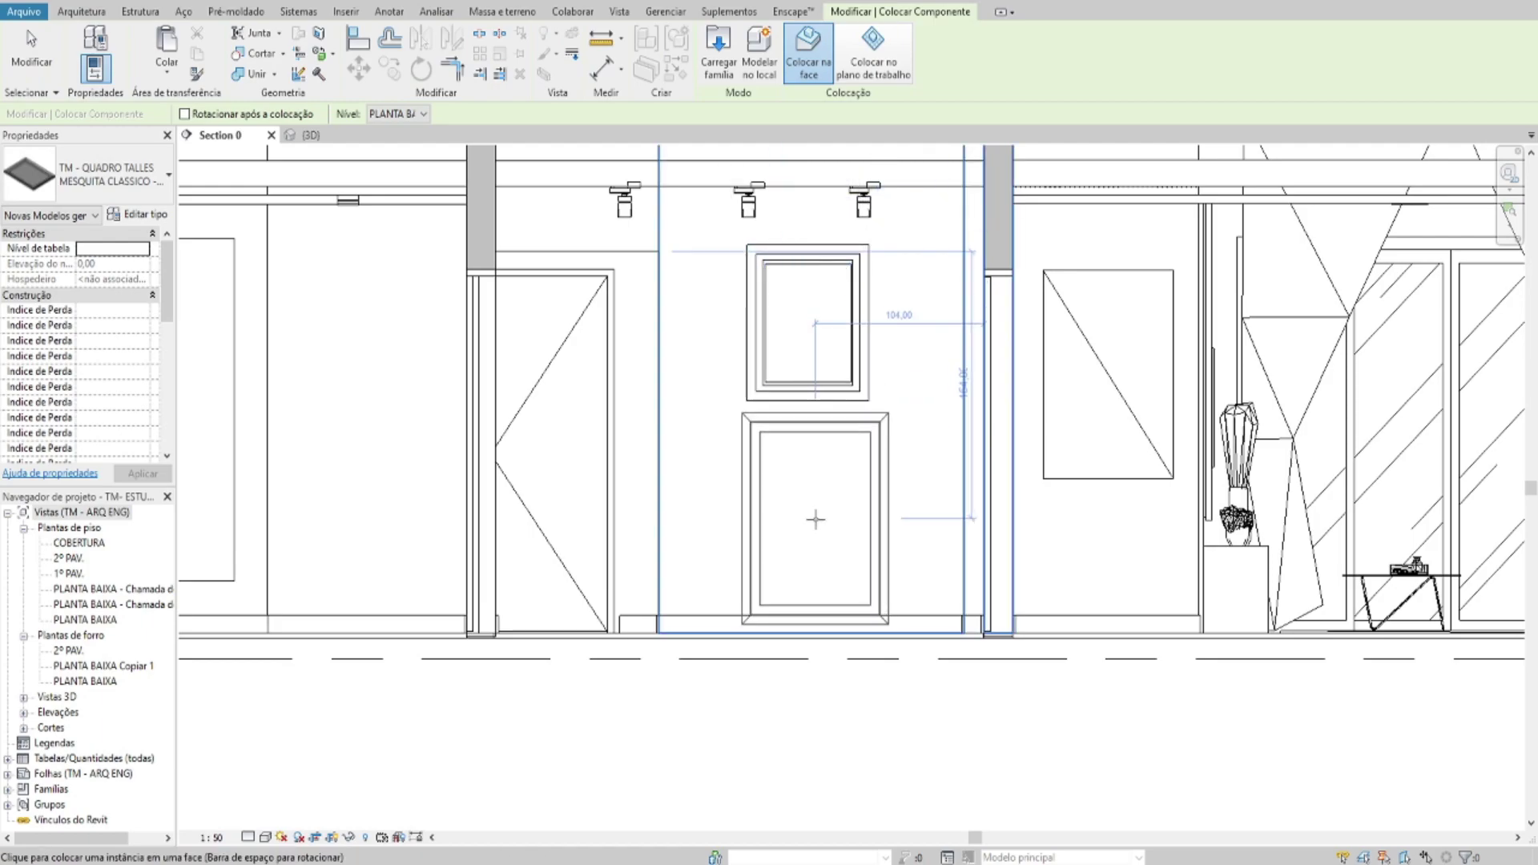
pyautogui.click(811, 511)
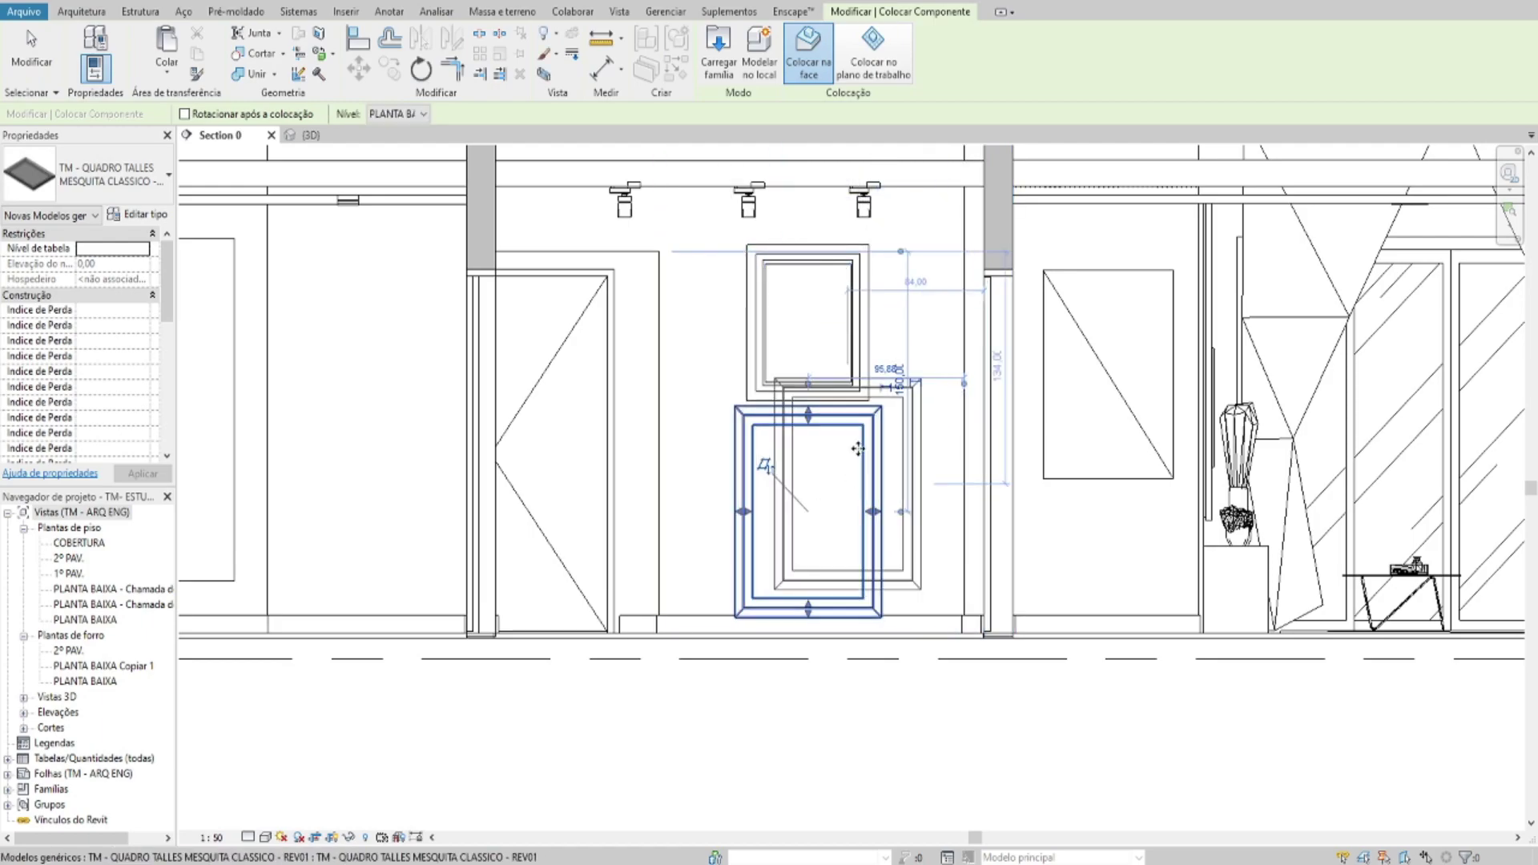
pyautogui.click(895, 366)
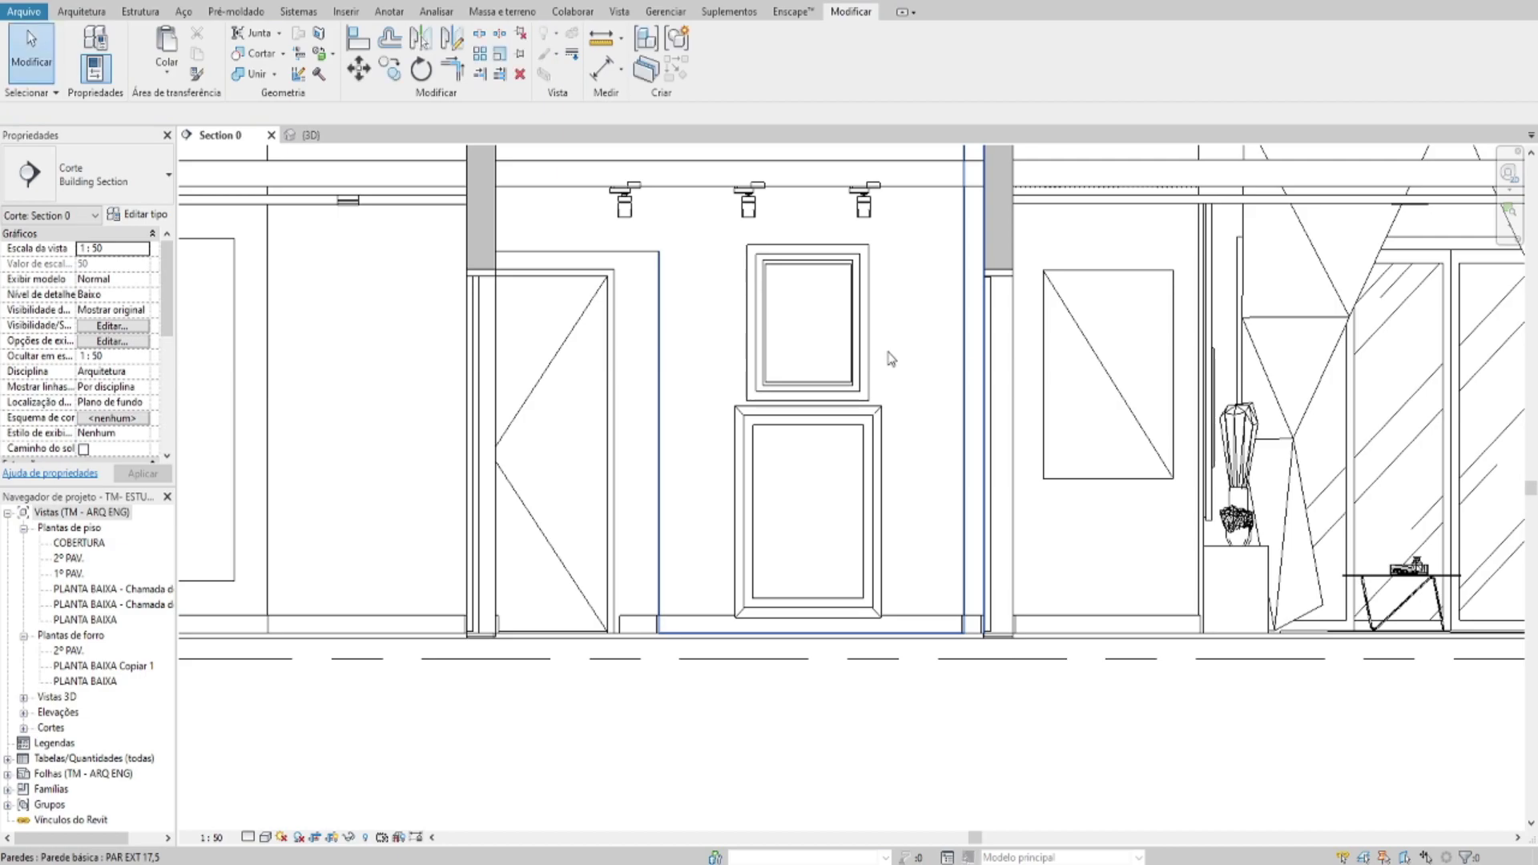
# - Shift the upper eye-chart frame to the left and start repositioning the new frame
pyautogui.scroll(2, 850, 295)
pyautogui.click(726, 233)
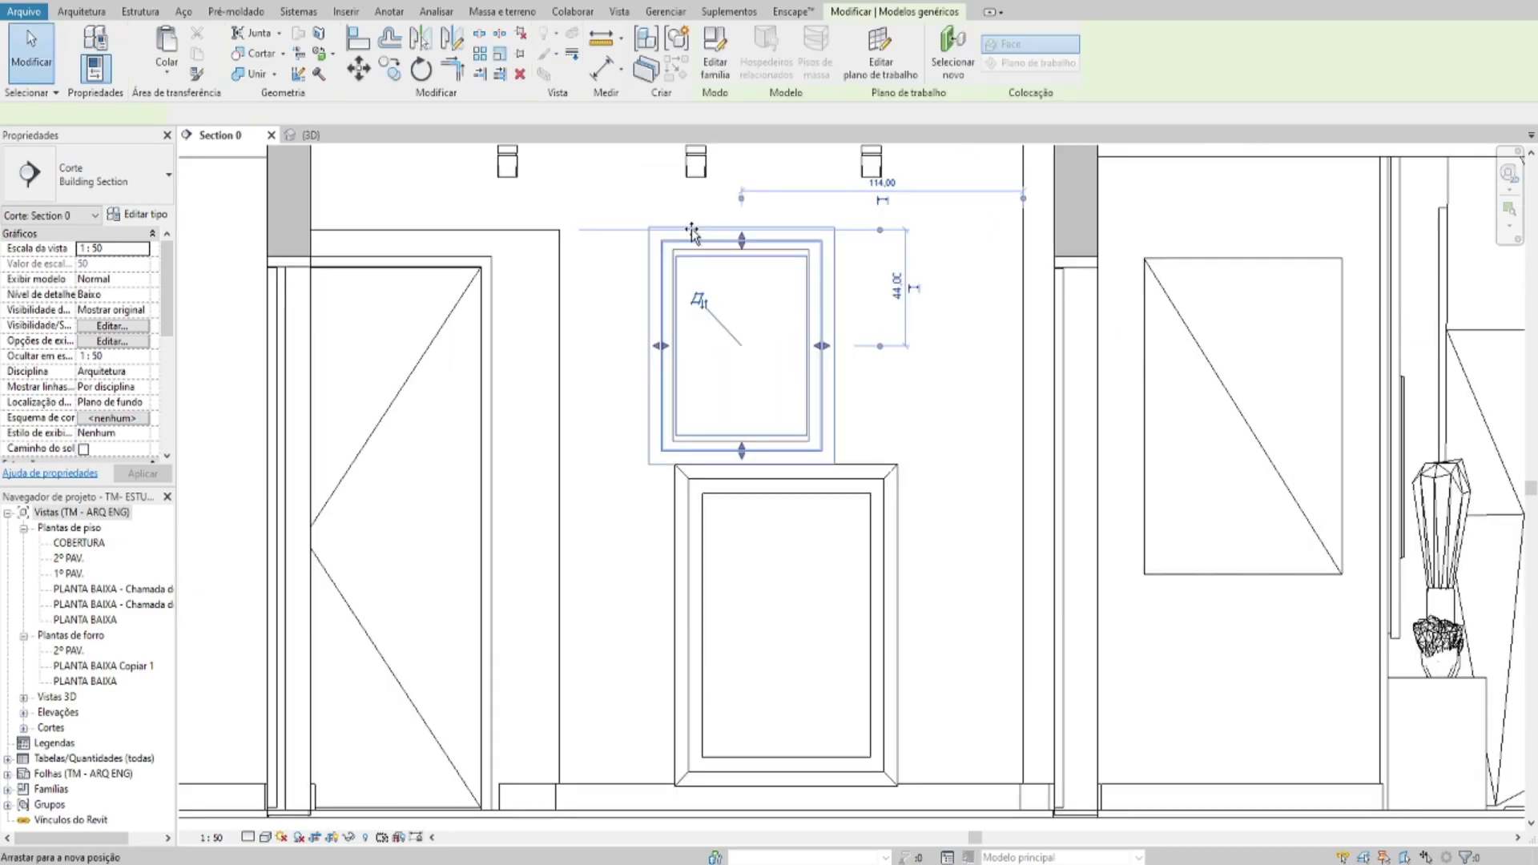
pyautogui.moveTo(727, 232); pyautogui.dragTo(633, 233)
pyautogui.click(815, 497)
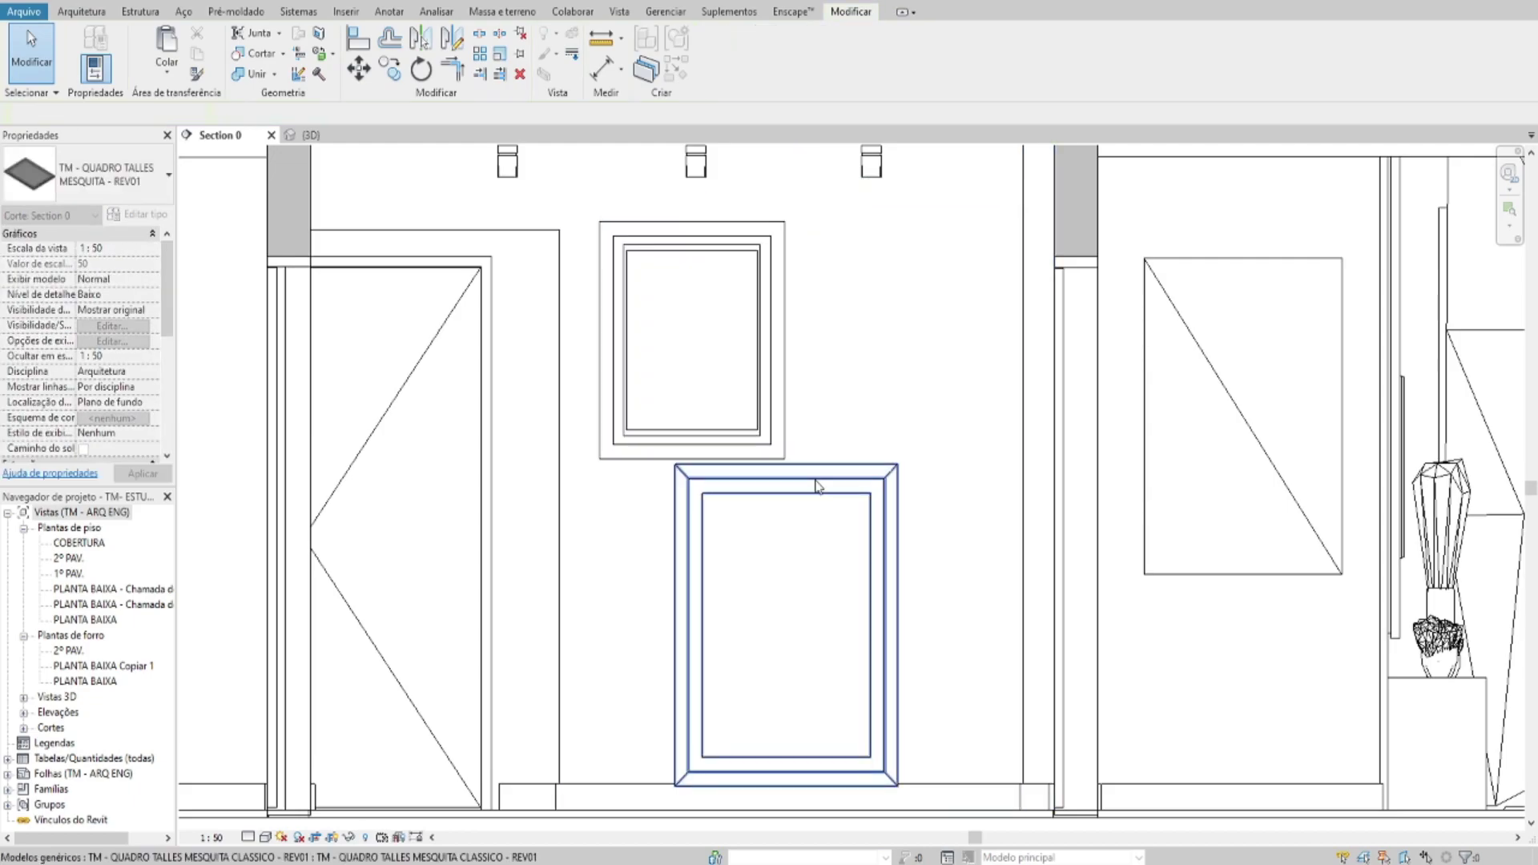
pyautogui.click(823, 463)
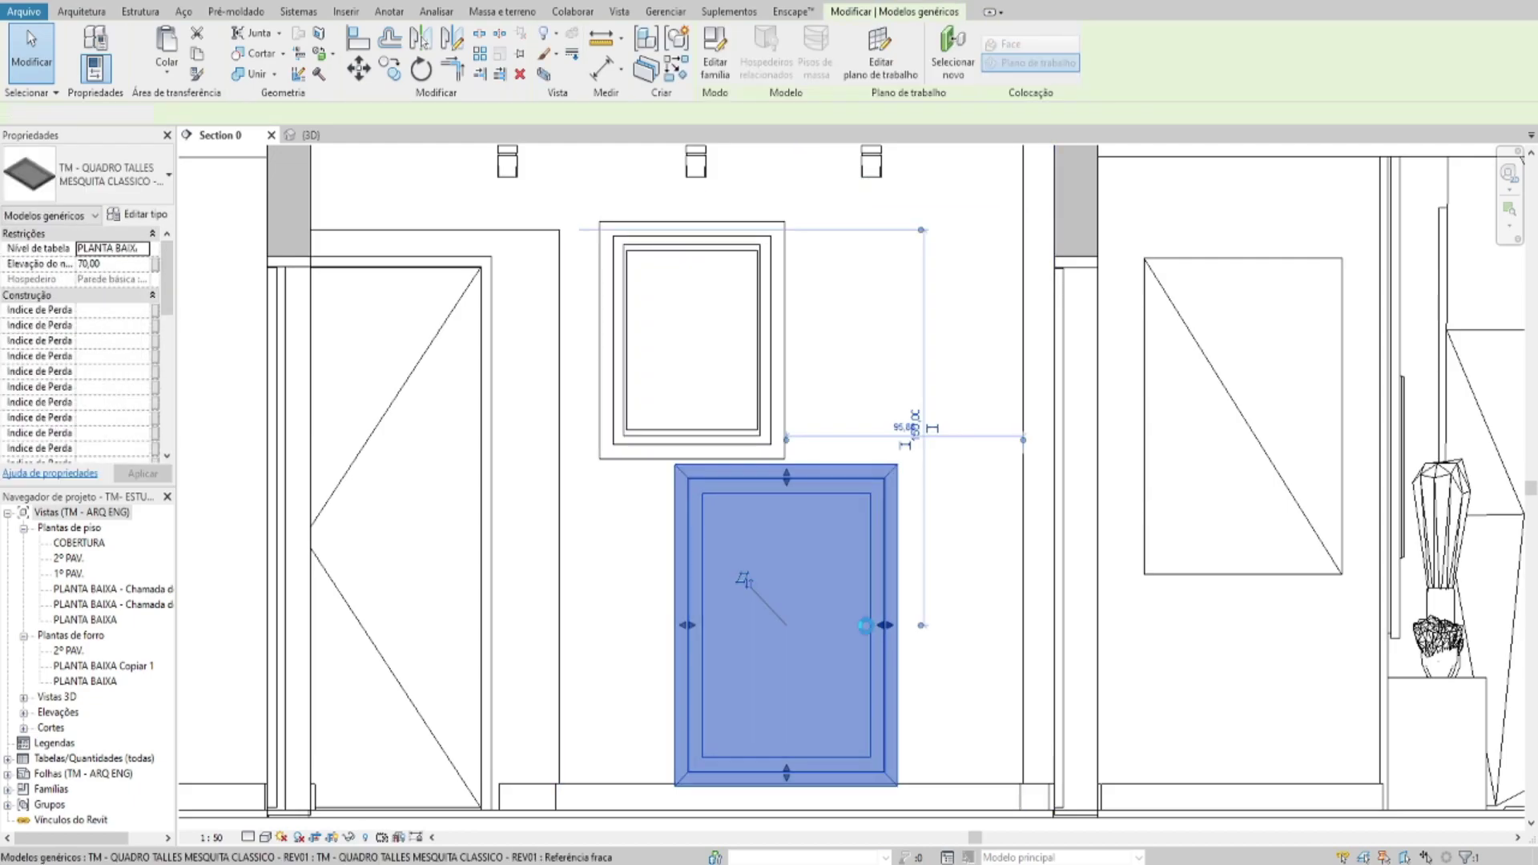
pyautogui.moveTo(851, 634); pyautogui.dragTo(851, 630)
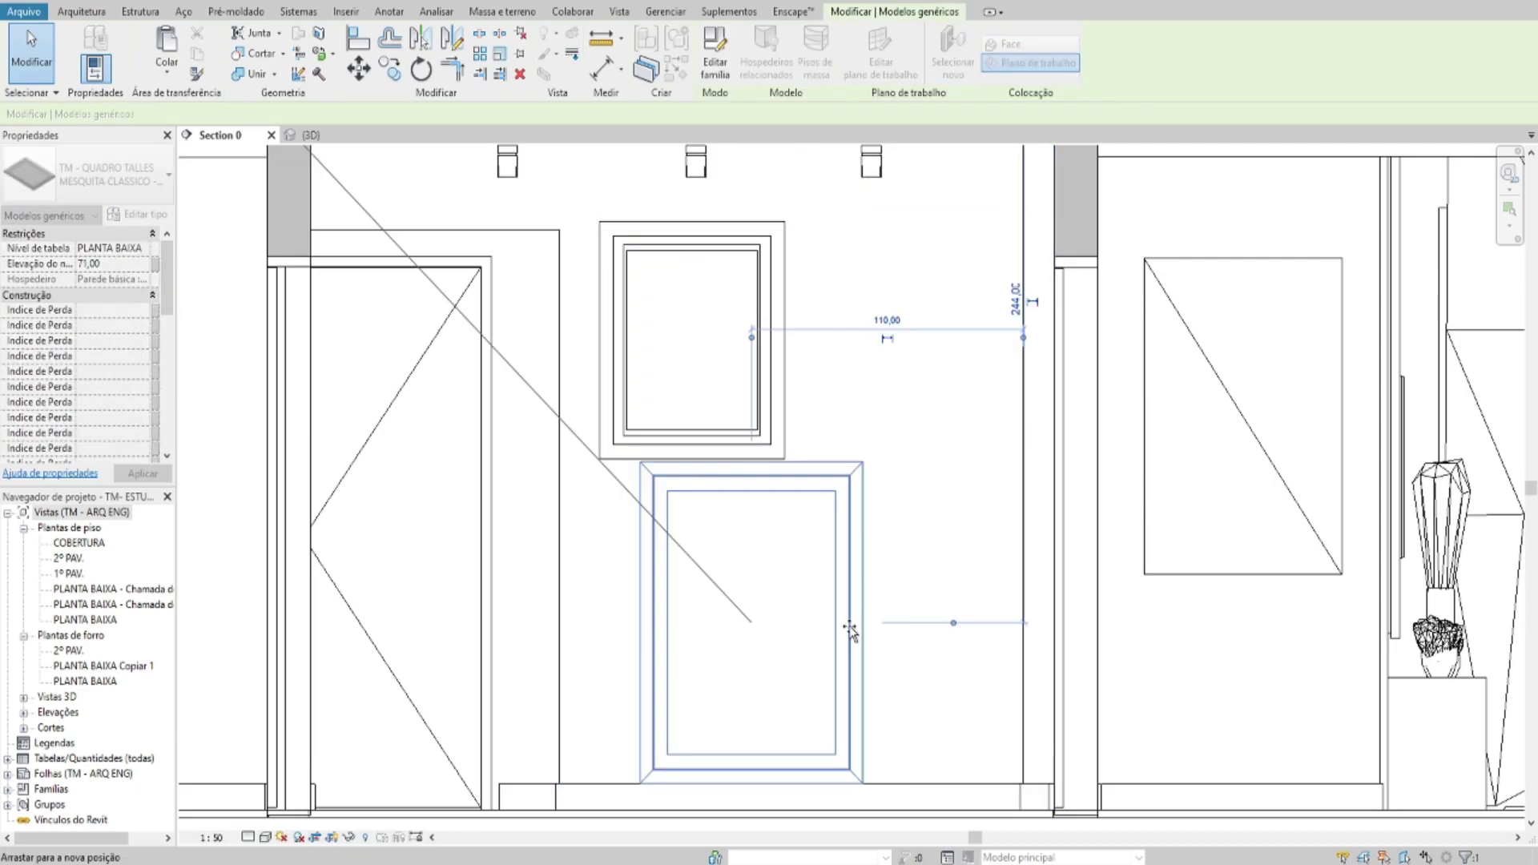
pyautogui.press('Escape')
# - Move the new frame up beside the upper frame and raise it so their tops align
pyautogui.click(890, 617)
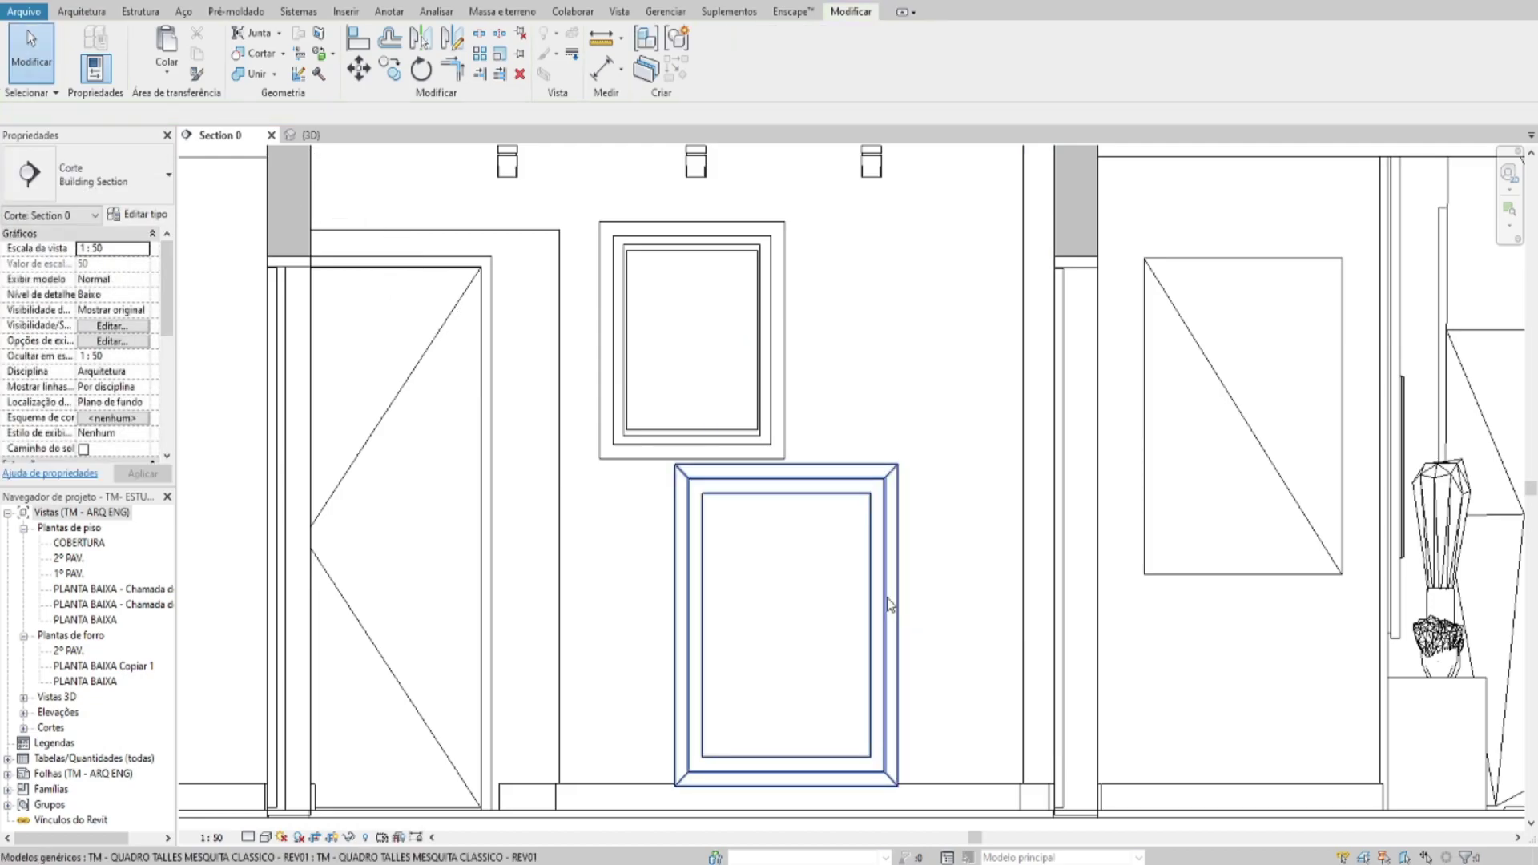
pyautogui.moveTo(882, 627); pyautogui.dragTo(837, 626)
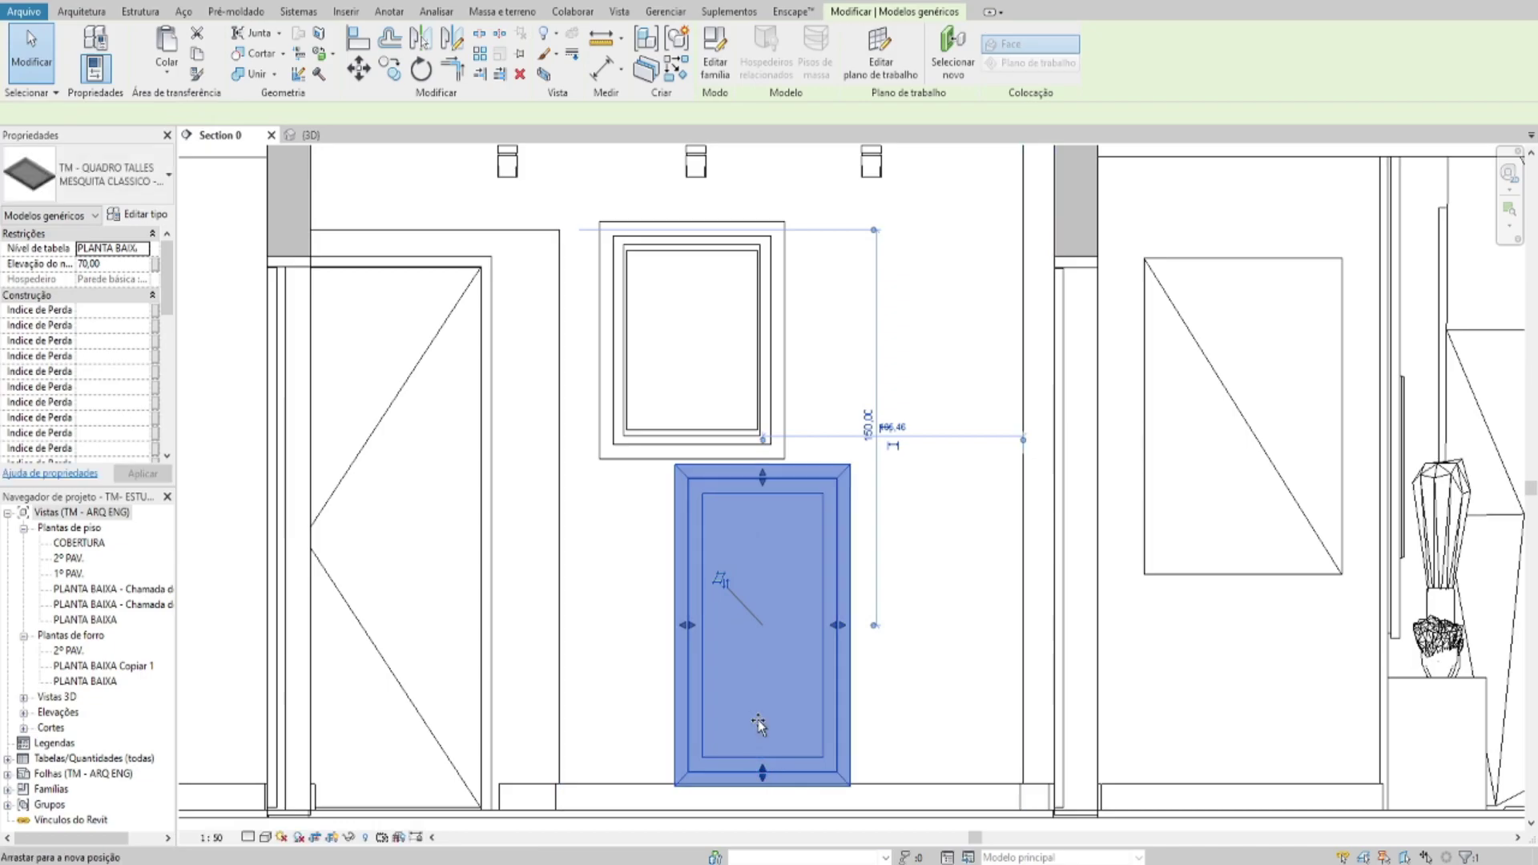
pyautogui.moveTo(757, 719)
pyautogui.mouseDown()
pyautogui.moveTo(915, 508)
pyautogui.moveTo(883, 532)
pyautogui.mouseUp()
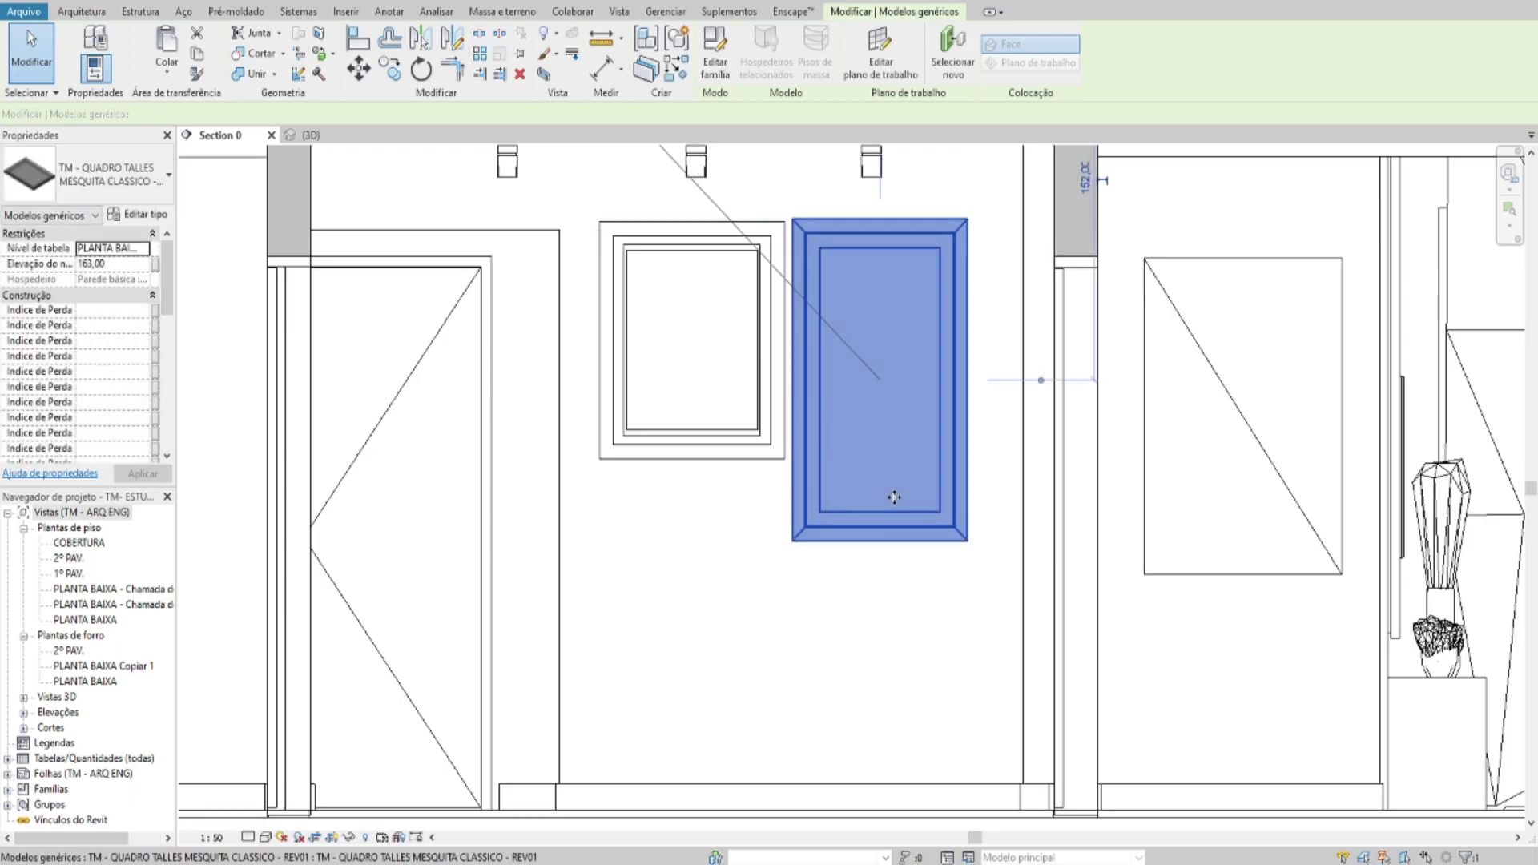
pyautogui.press('Escape')
pyautogui.click(873, 461)
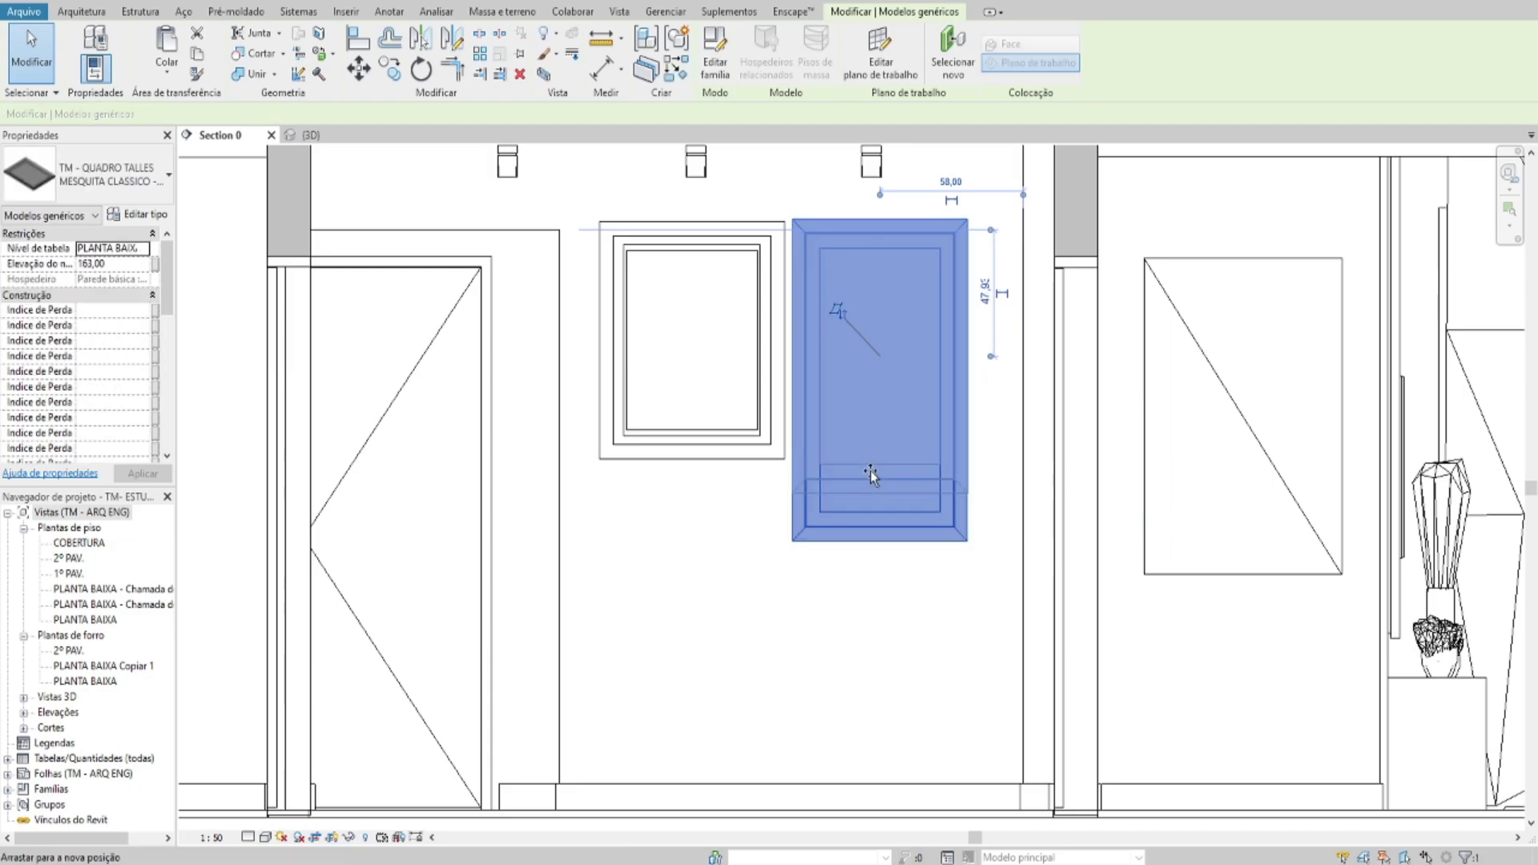
pyautogui.moveTo(868, 453); pyautogui.dragTo(868, 447)
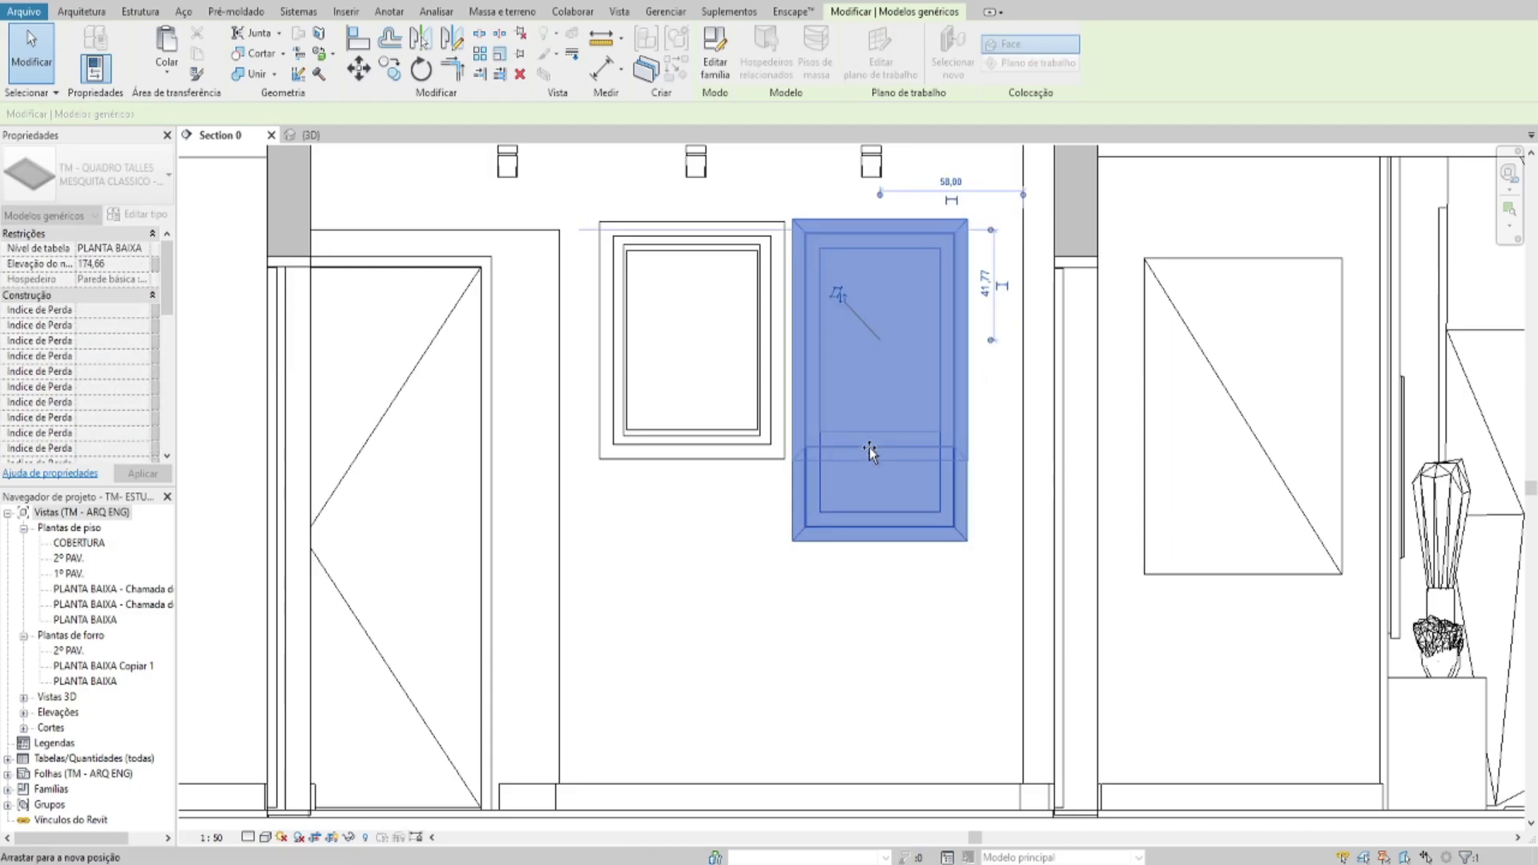
pyautogui.press('Escape')
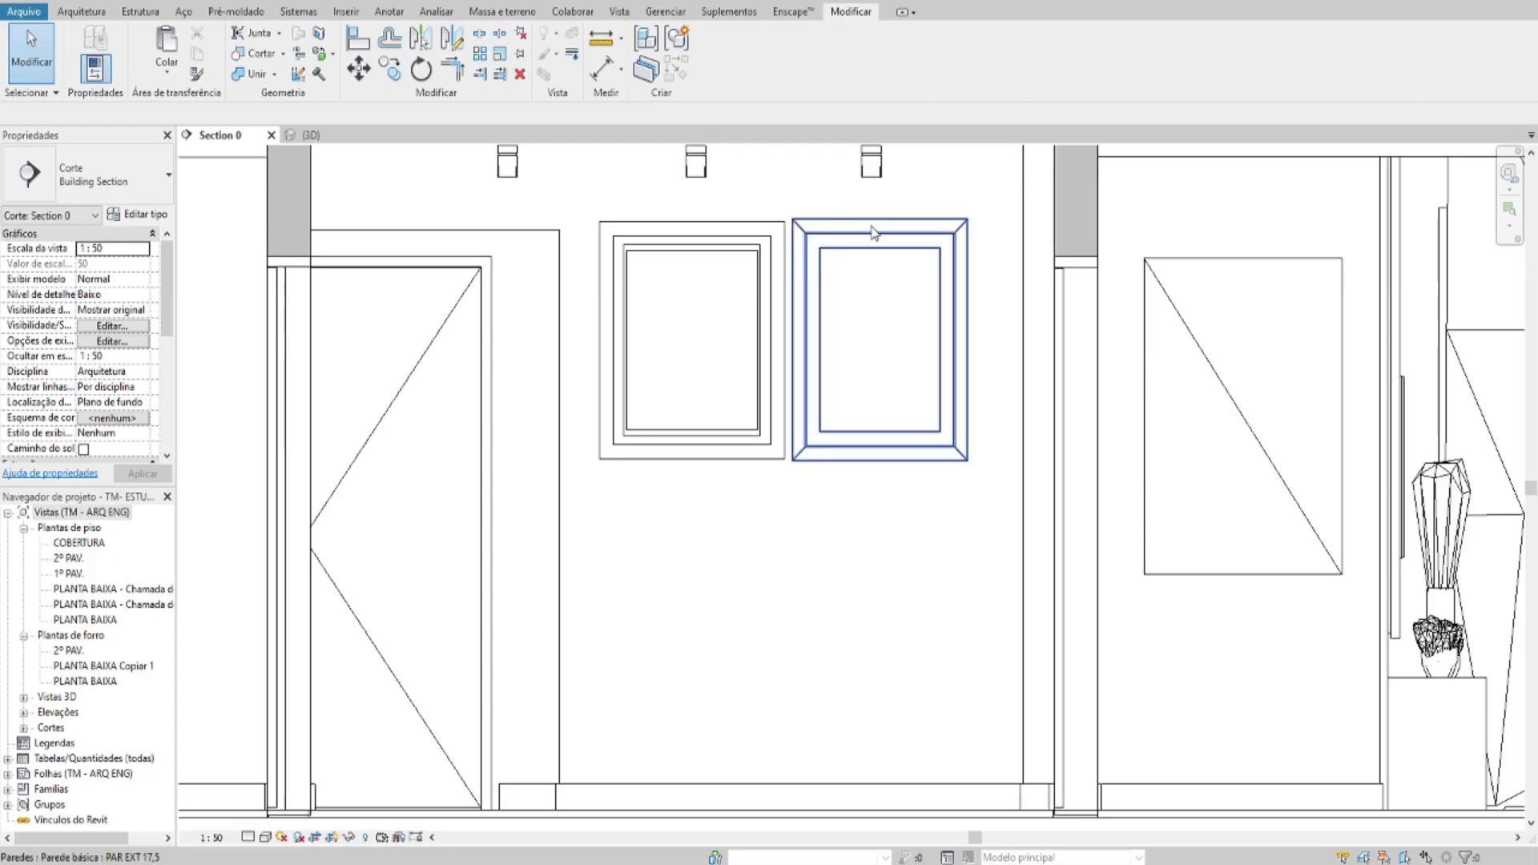
# - Select the new frame to review its properties, then select the door on the left
pyautogui.click(845, 228)
pyautogui.click(844, 228)
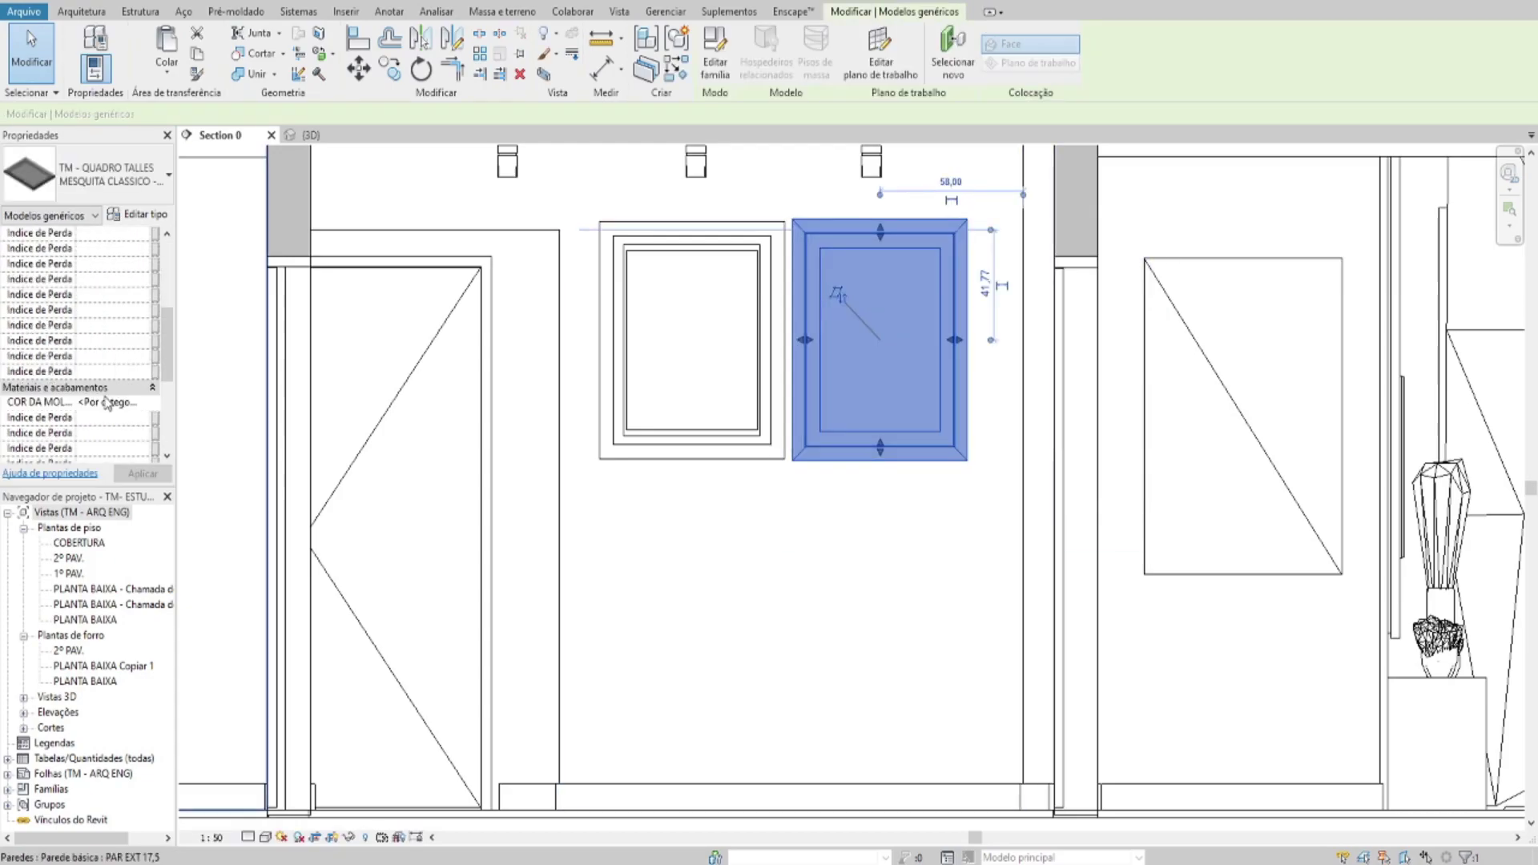
pyautogui.click(400, 280)
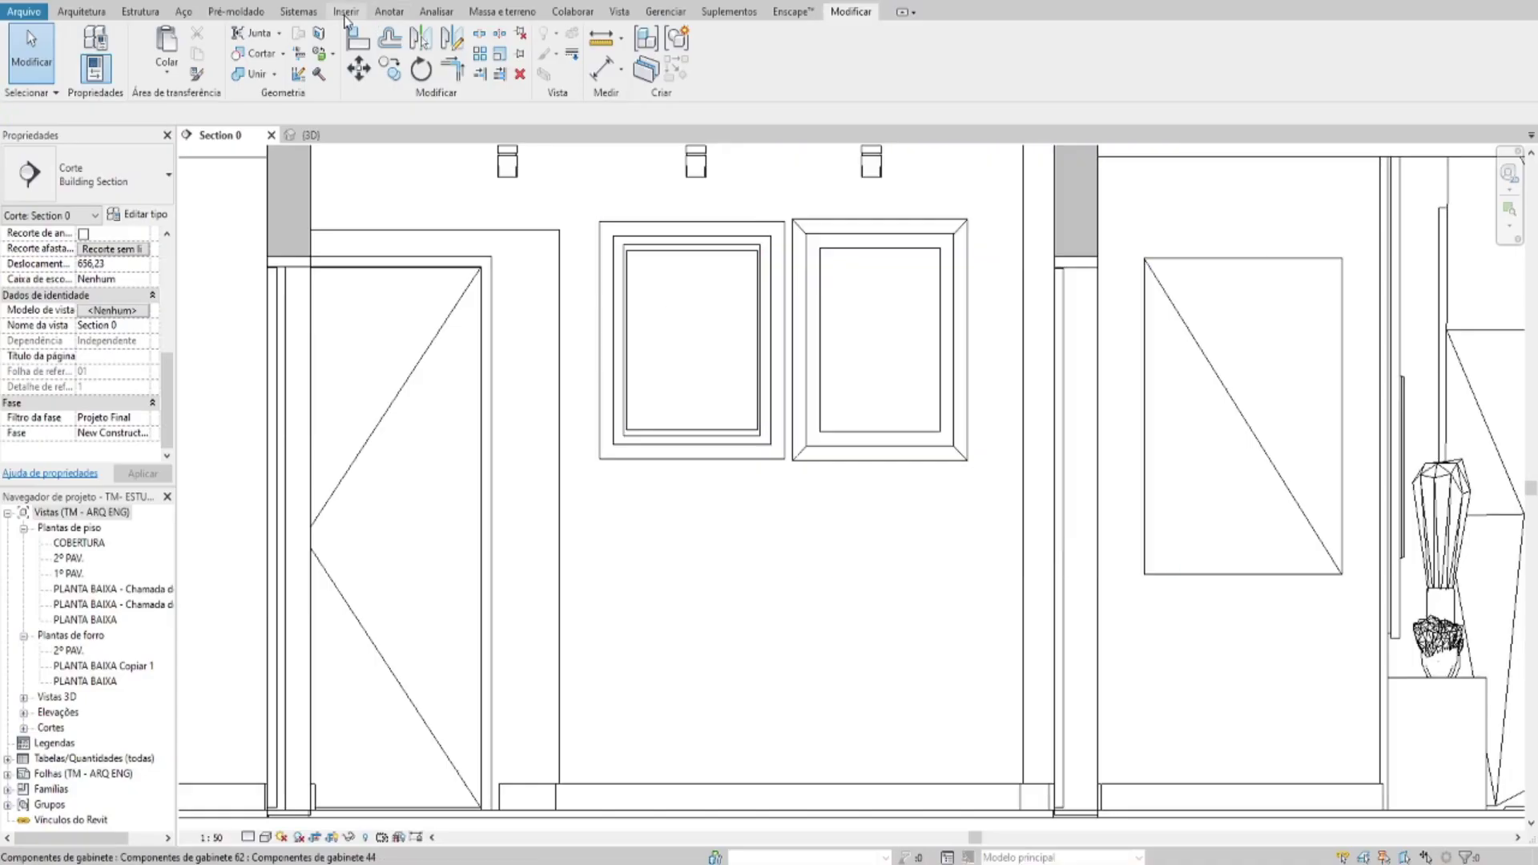
# - Duplicate the TELA QUADRO AULA decal type as TELA QUADRO AULA 2
pyautogui.click(347, 11)
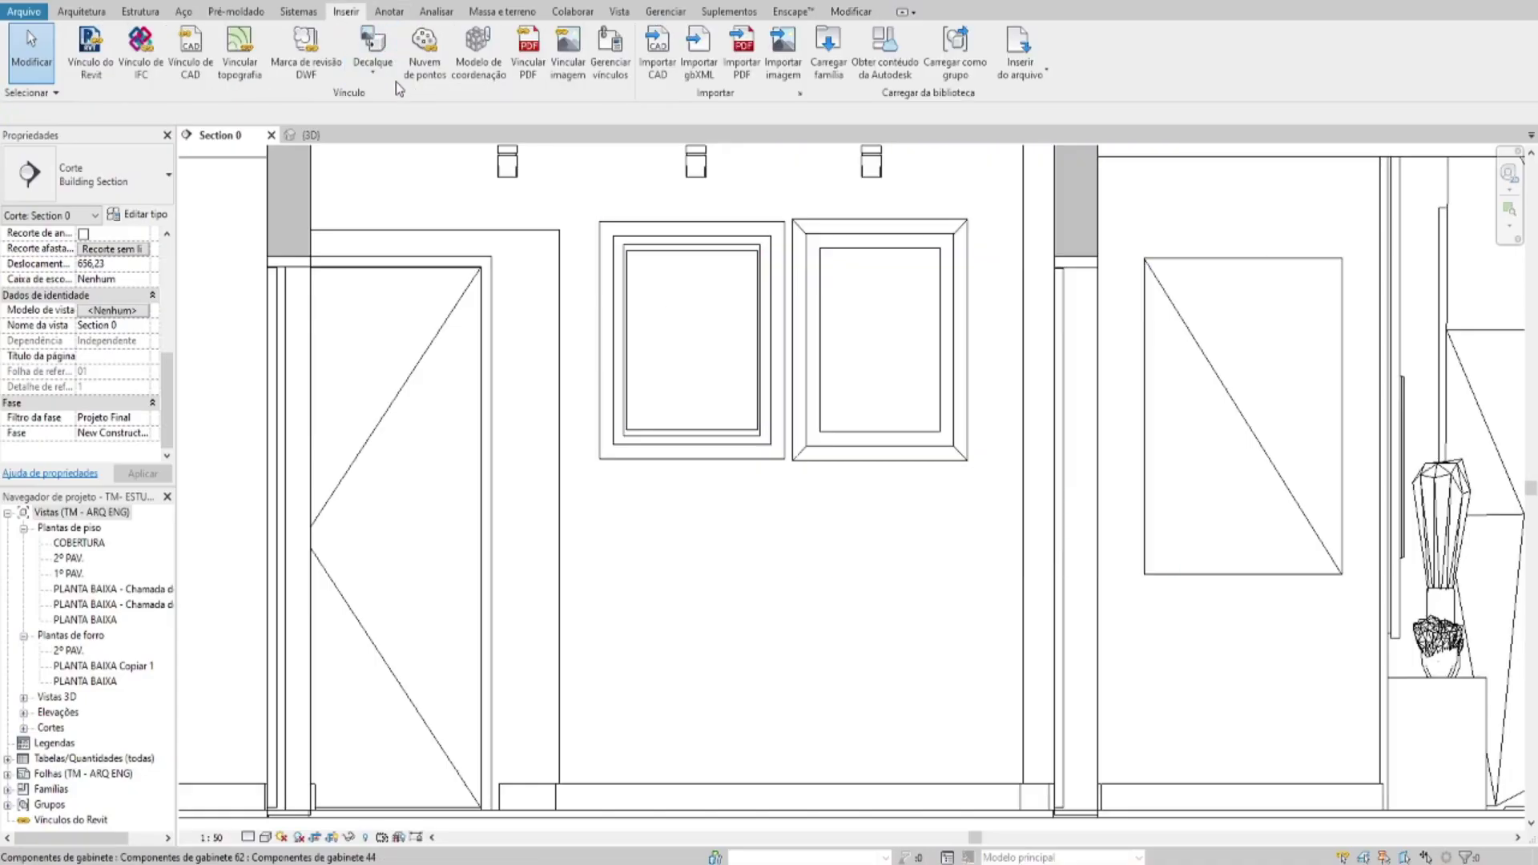
pyautogui.click(373, 72)
pyautogui.click(405, 143)
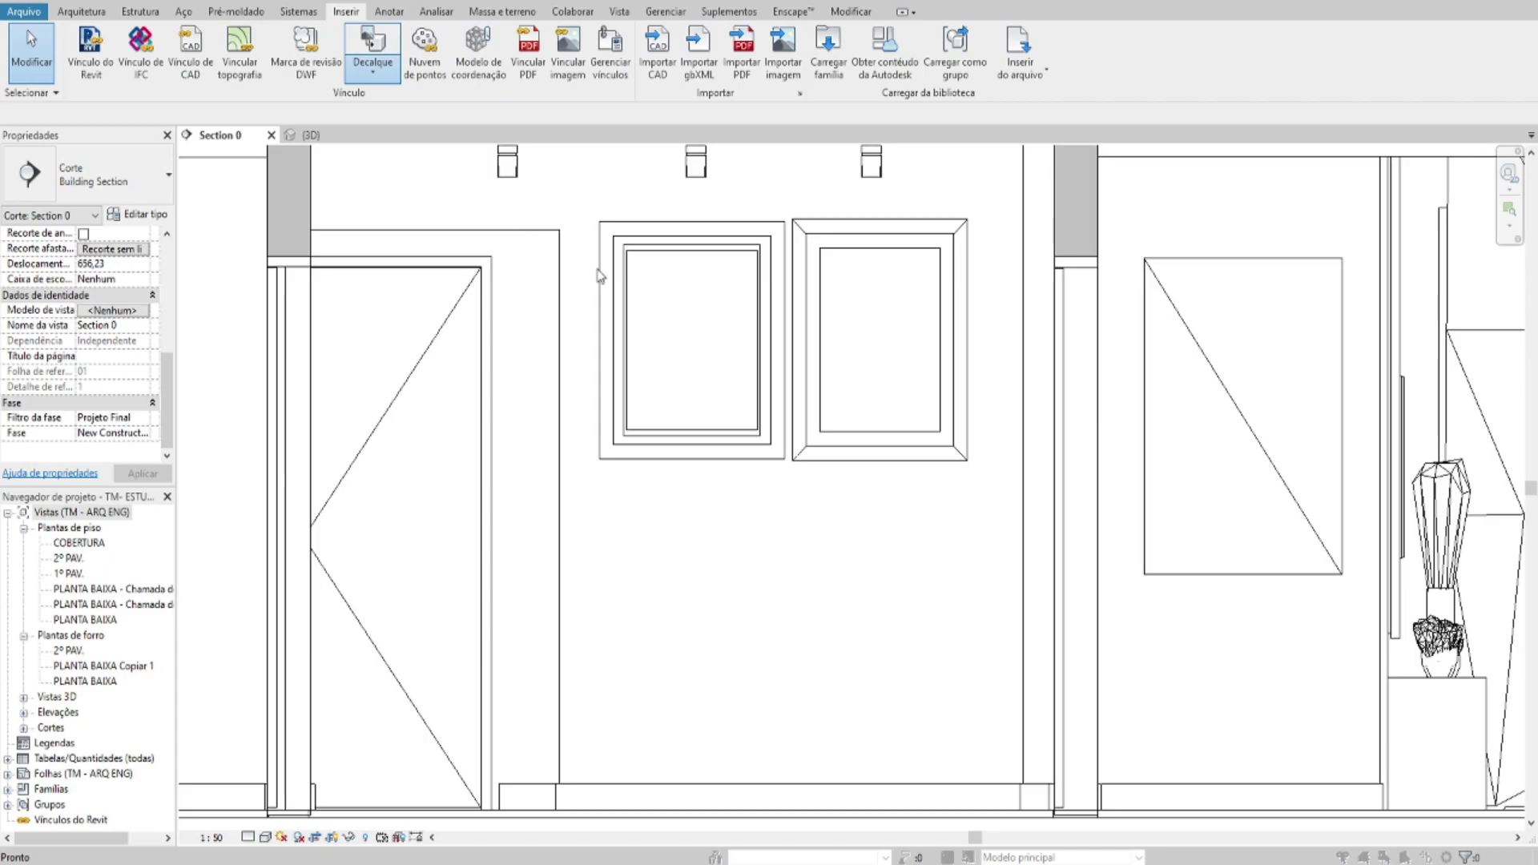
pyautogui.click(525, 373)
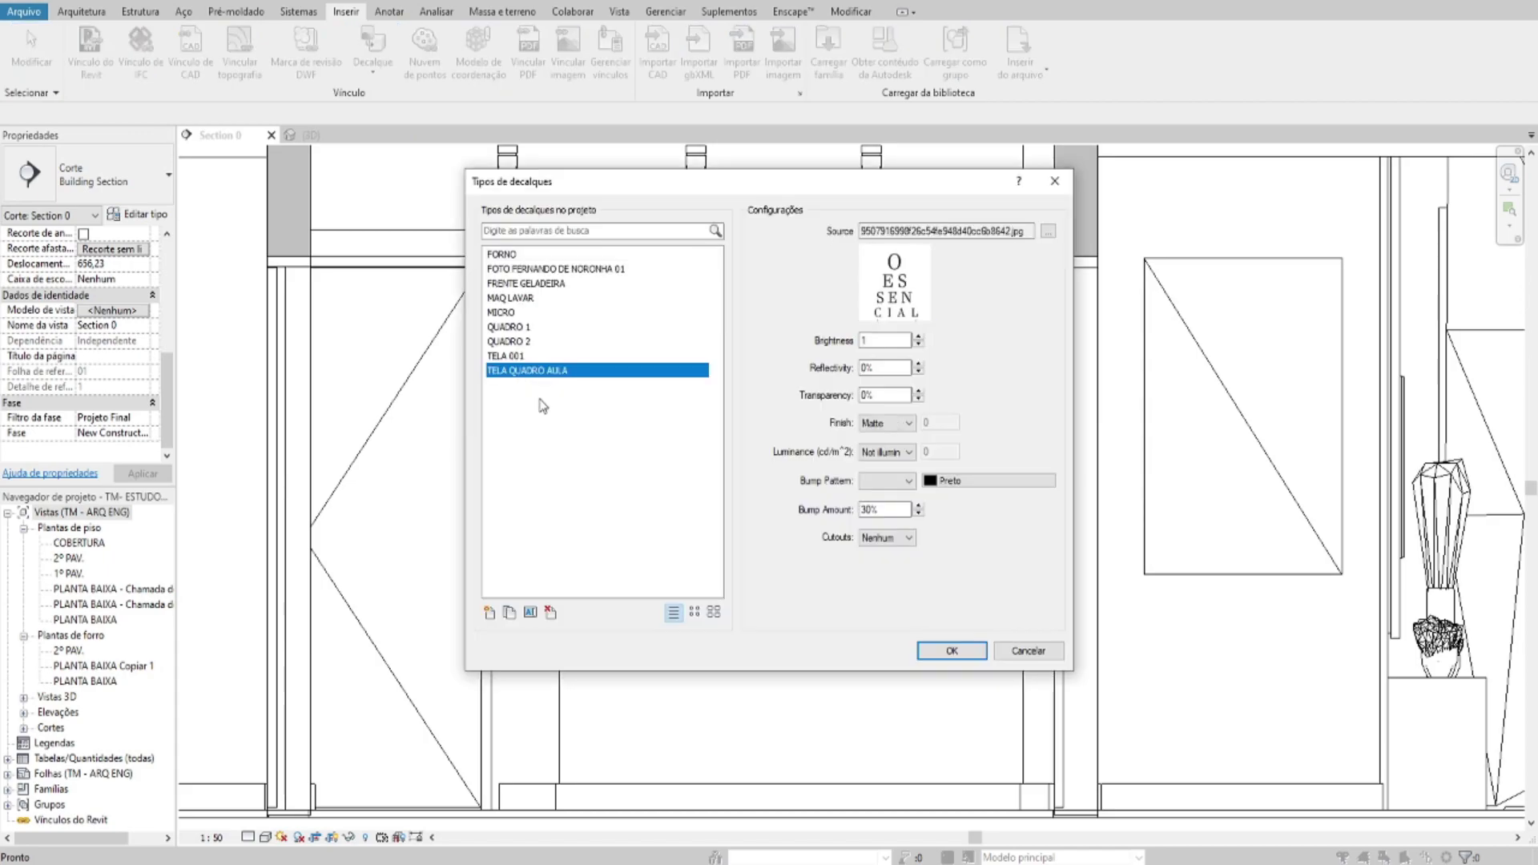
pyautogui.click(508, 613)
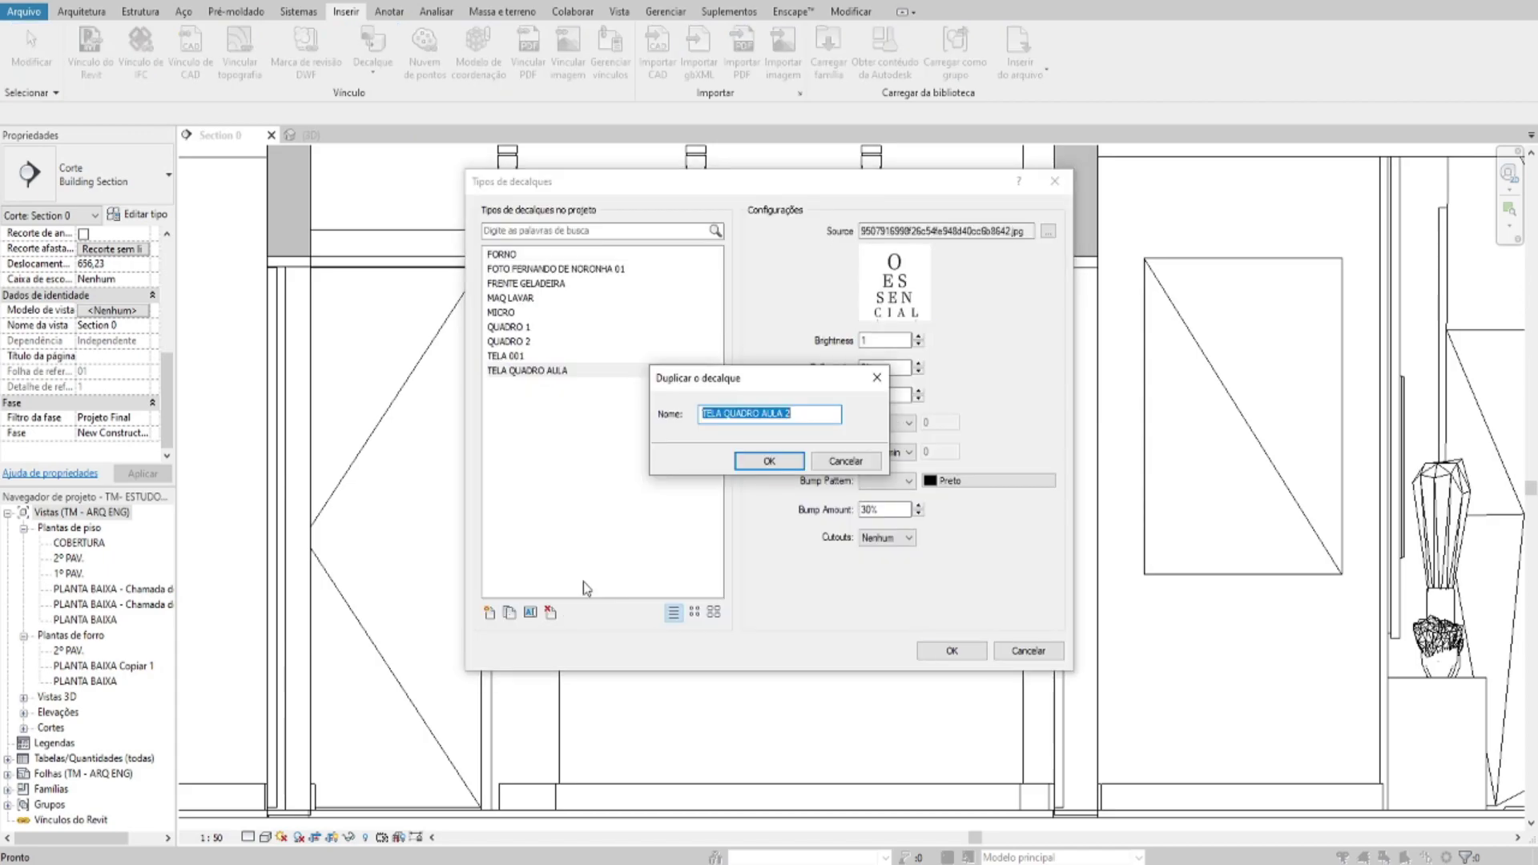
pyautogui.click(769, 459)
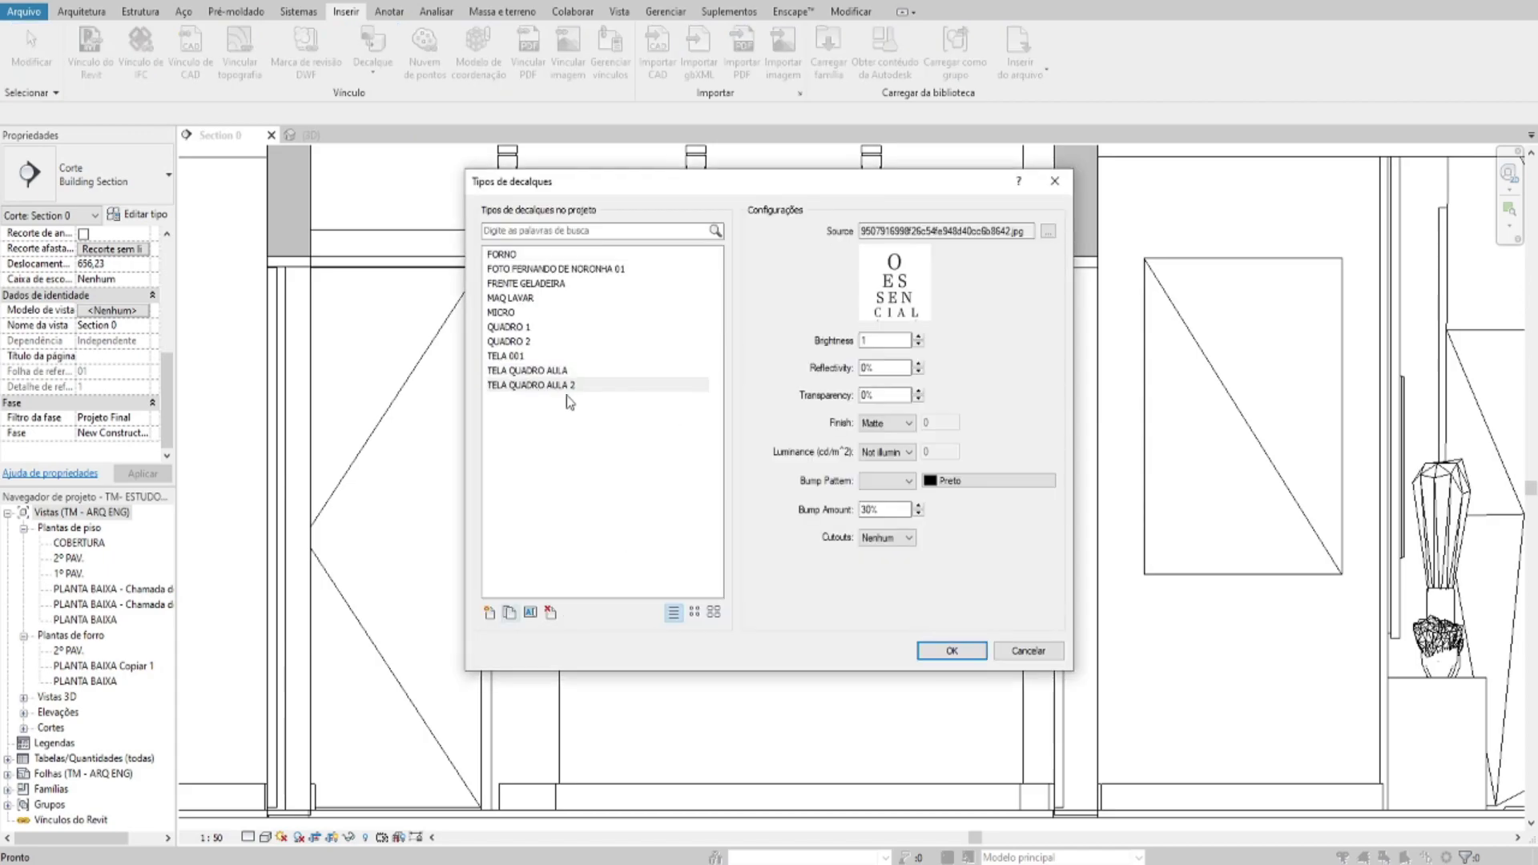
# - Set the new type's source to the downloaded picture with a High Gloss finish
pyautogui.click(1047, 232)
pyautogui.click(464, 288)
pyautogui.keyDown('ctrl'); pyautogui.scroll(2, 467, 305); pyautogui.keyUp('ctrl')
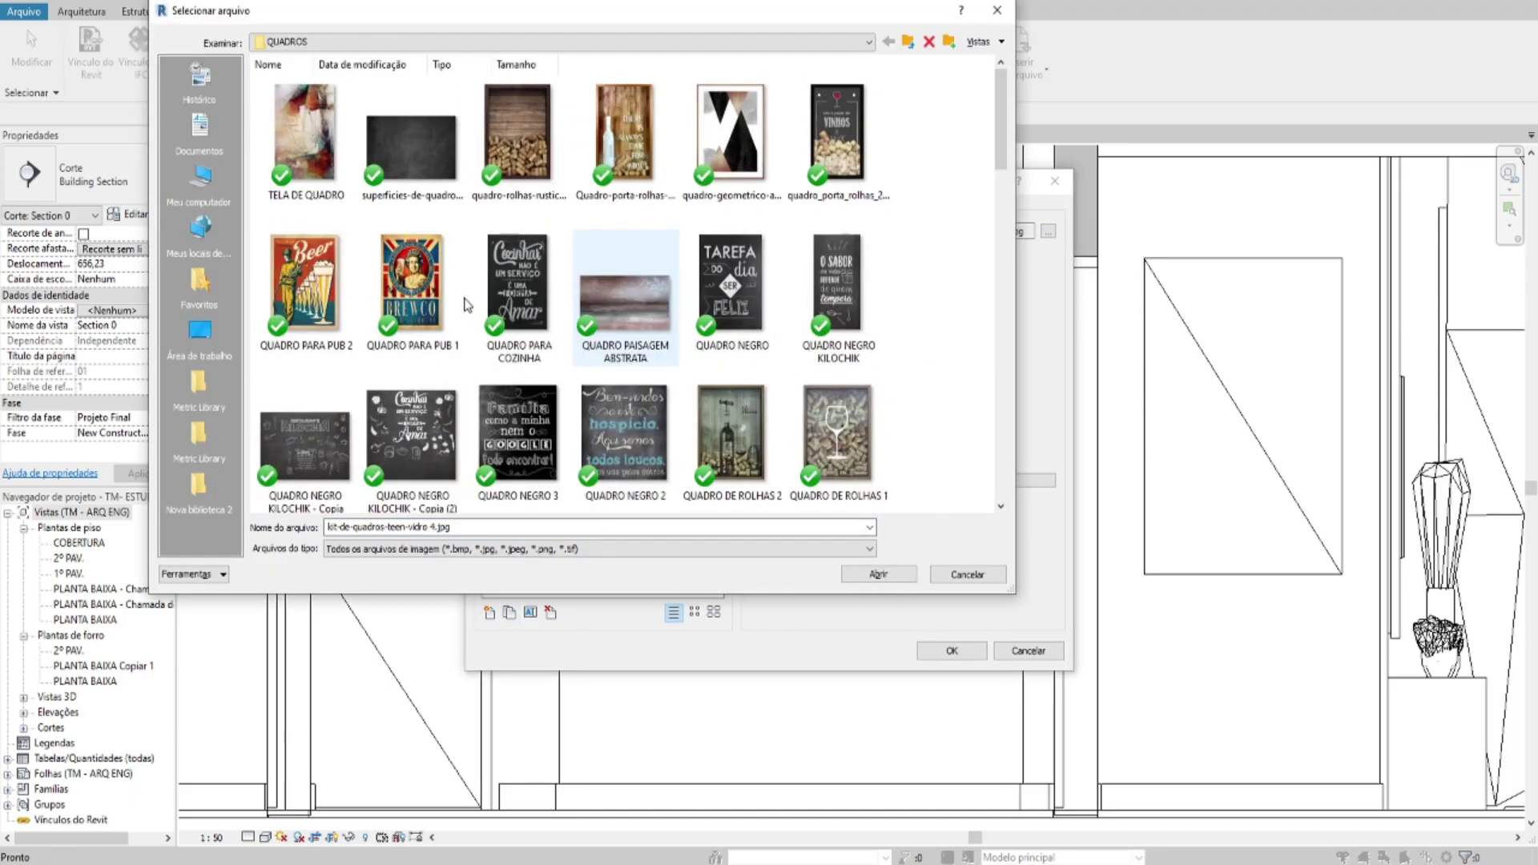
pyautogui.keyDown('ctrl'); pyautogui.scroll(1, 467, 305); pyautogui.keyUp('ctrl')
pyautogui.scroll(-3, 481, 298)
pyautogui.scroll(-3, 497, 292)
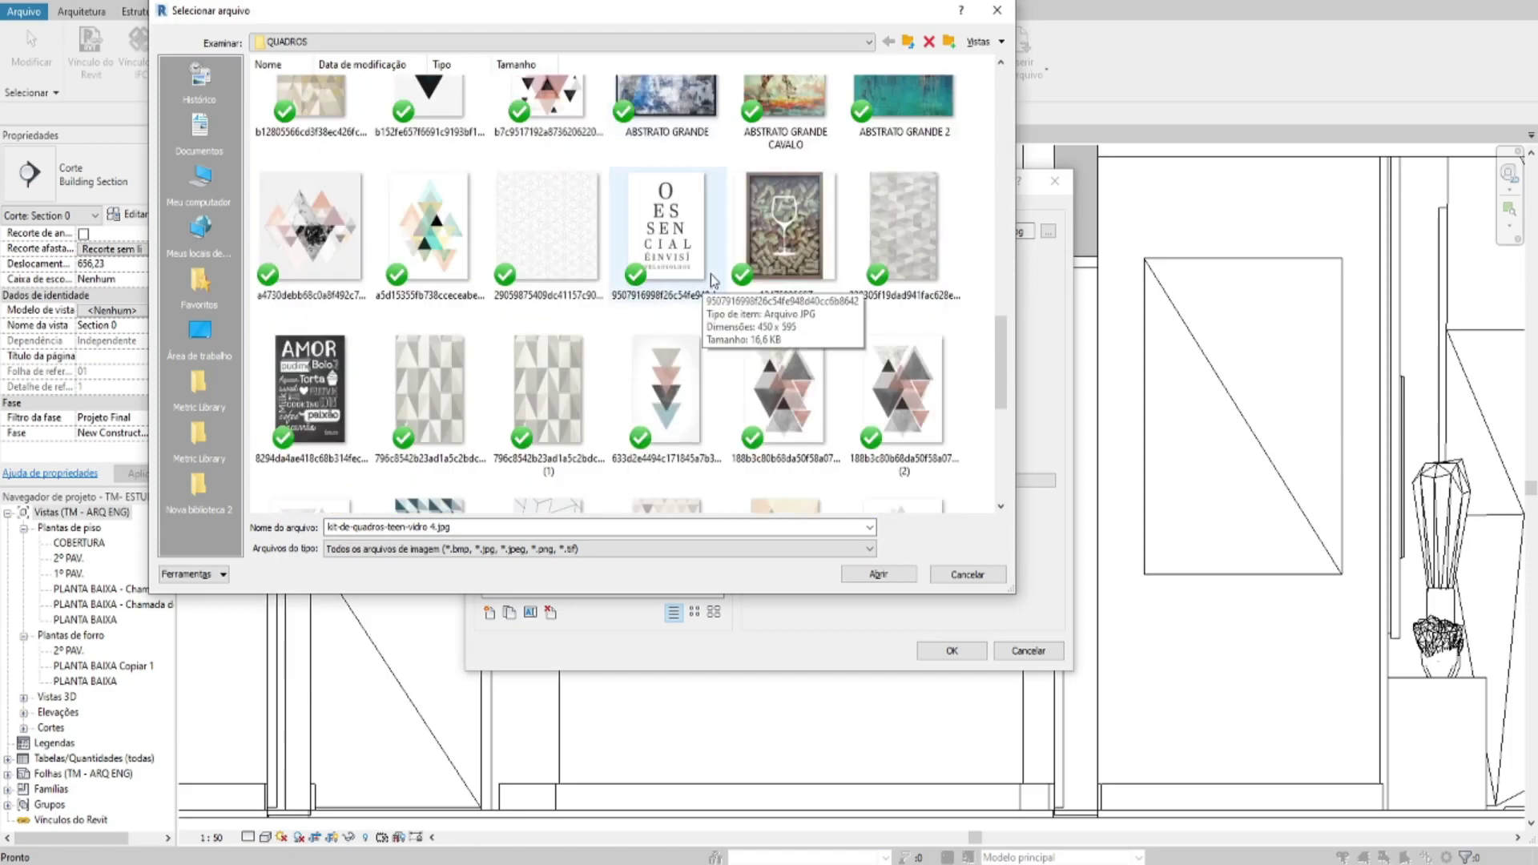
pyautogui.scroll(-3, 633, 283)
pyautogui.scroll(-3, 614, 280)
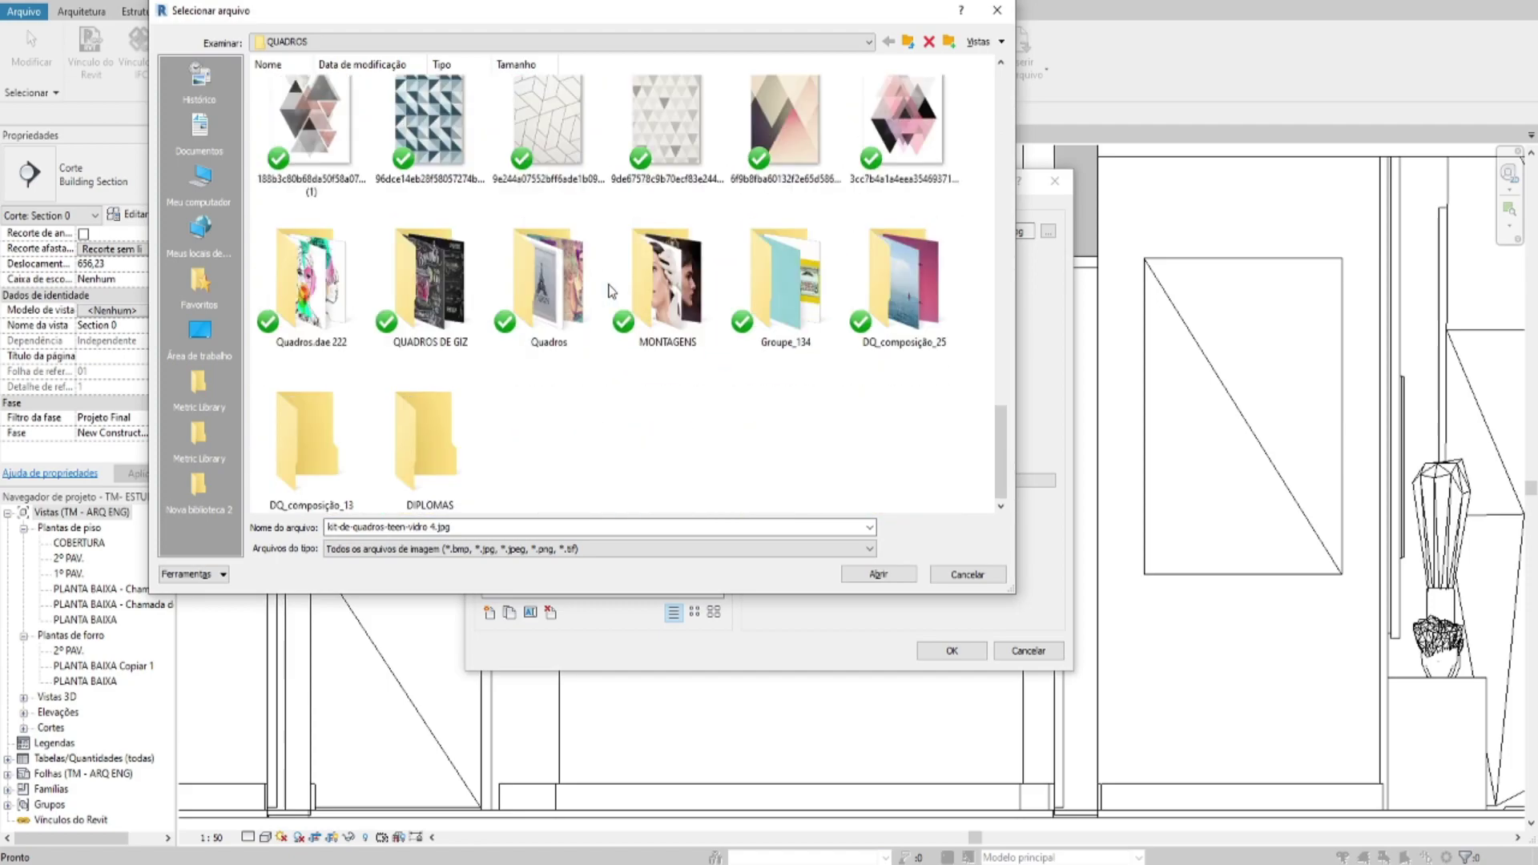
pyautogui.scroll(4, 727, 344)
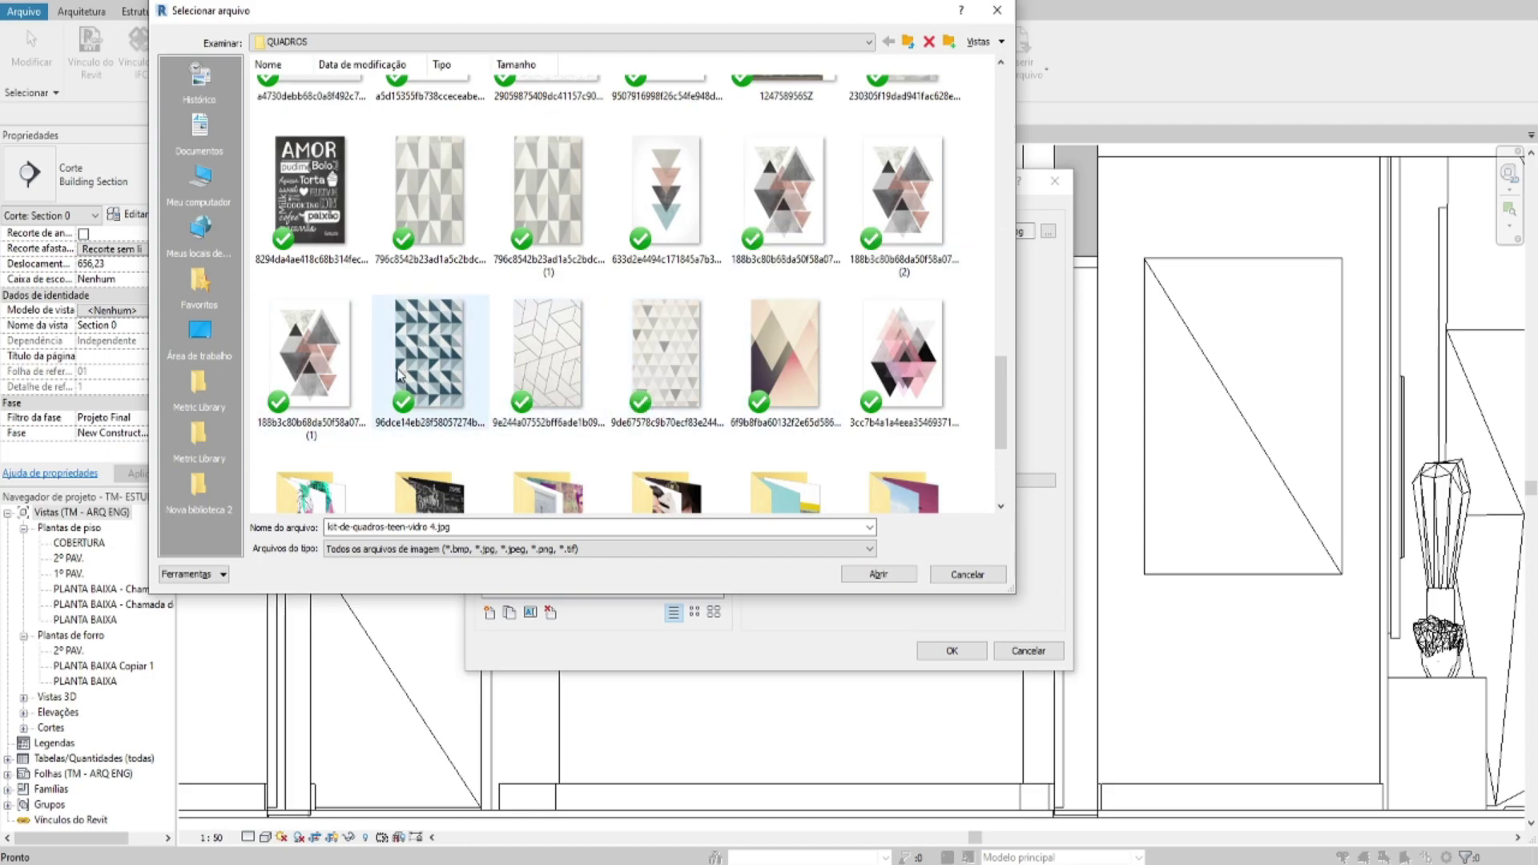
pyautogui.doubleClick(311, 352)
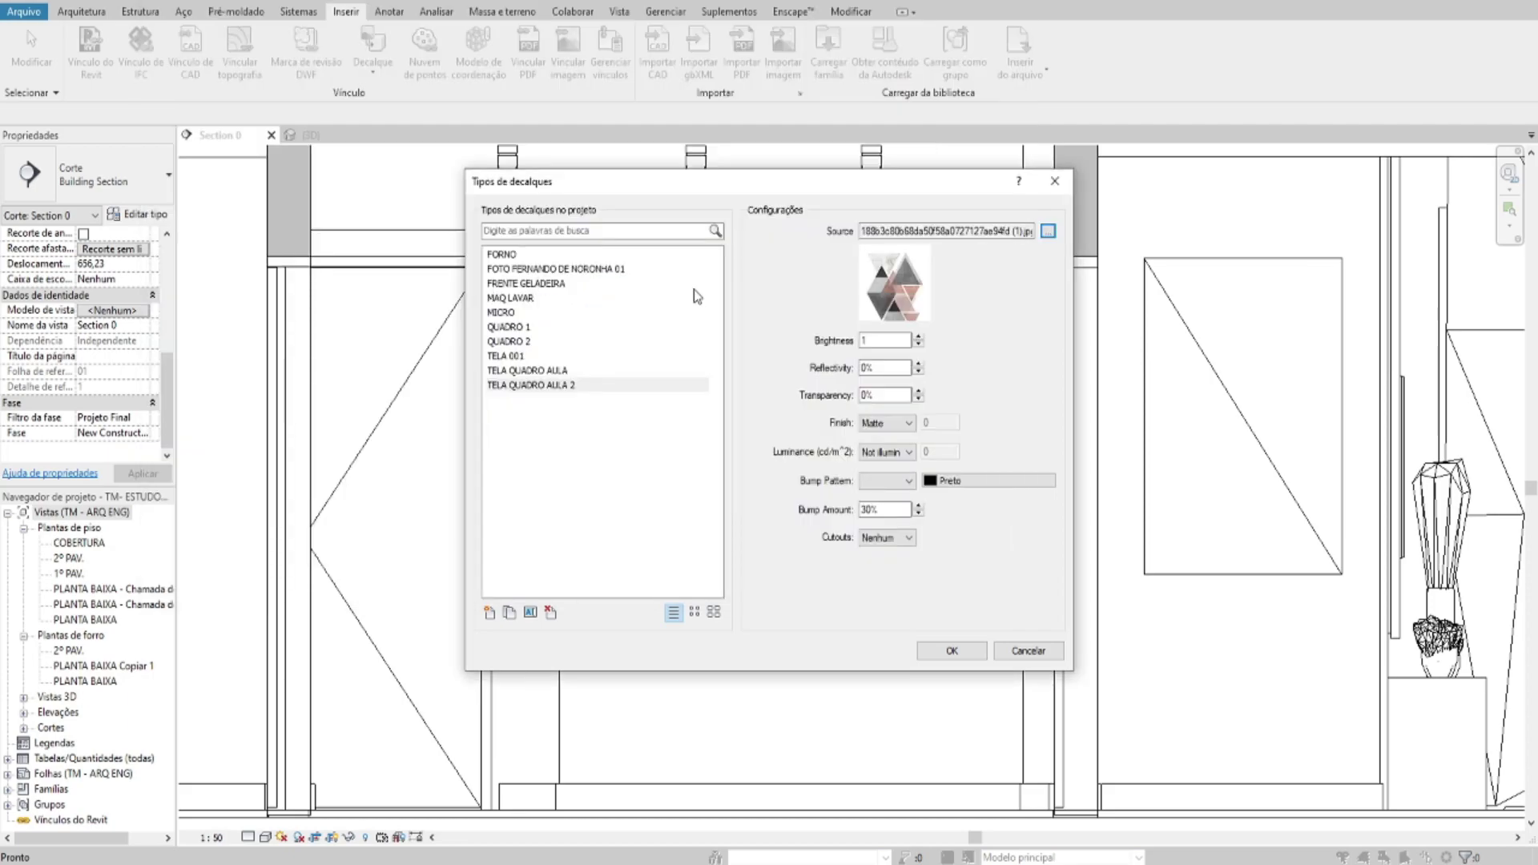
pyautogui.click(885, 422)
pyautogui.click(884, 473)
pyautogui.click(950, 650)
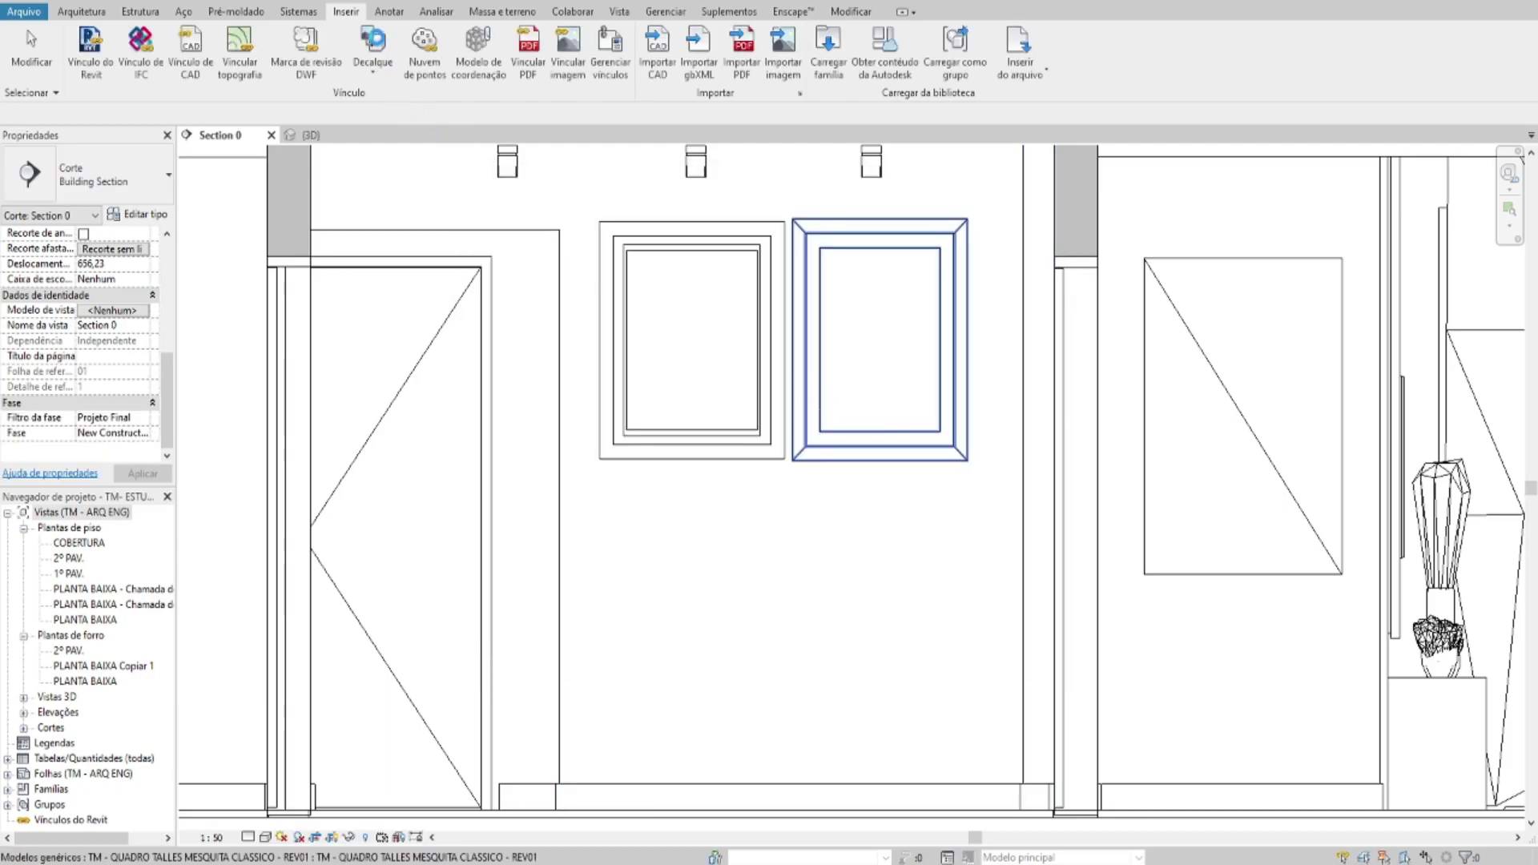
# - Place a decal on the right frame's face, move it into the opening, and unlock its proportions
pyautogui.click(372, 41)
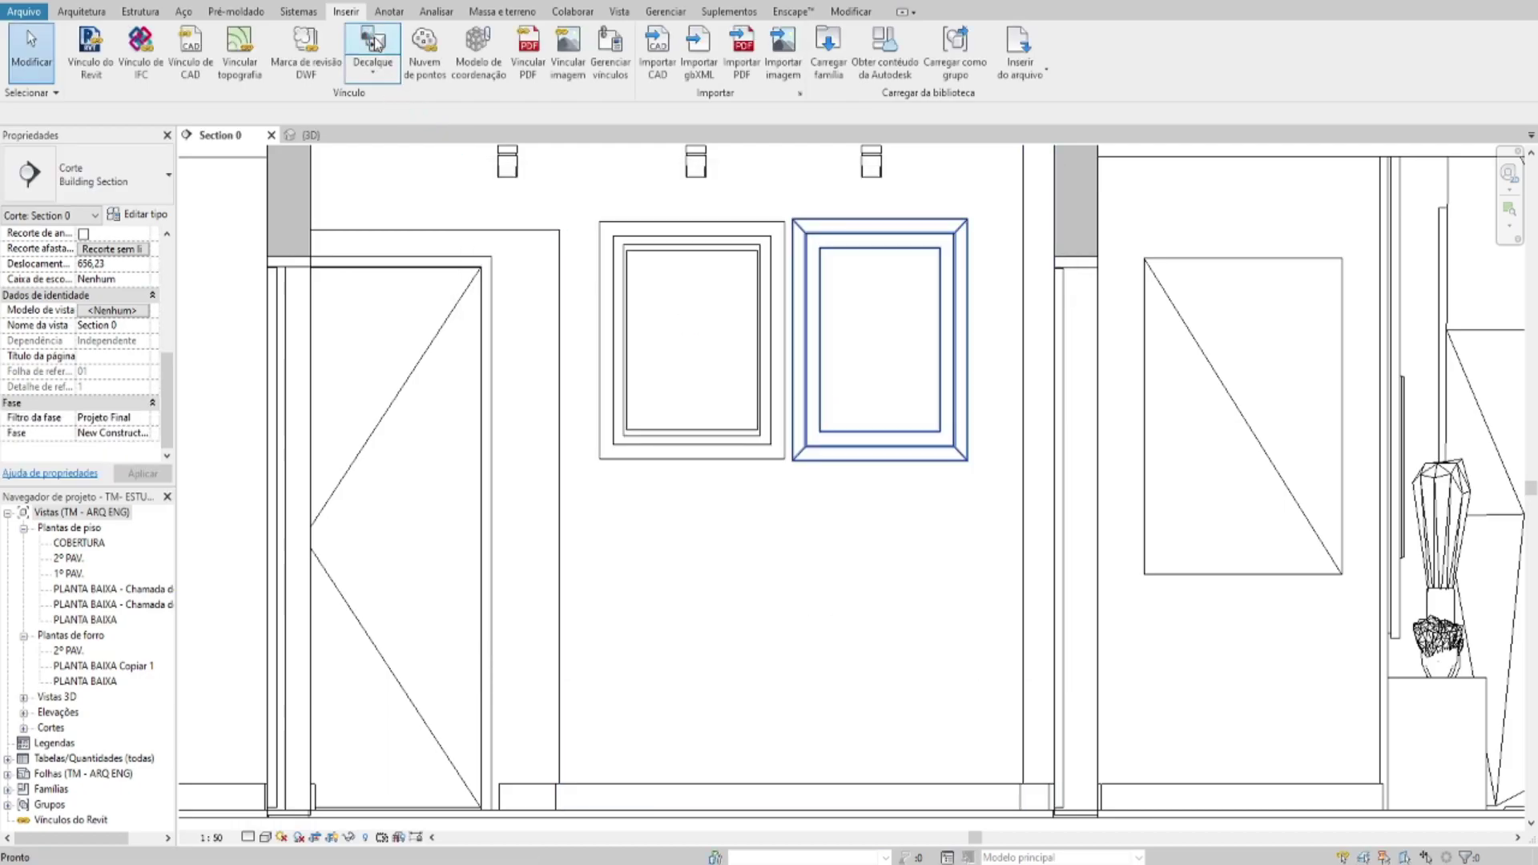
pyautogui.click(866, 413)
pyautogui.press('Escape')
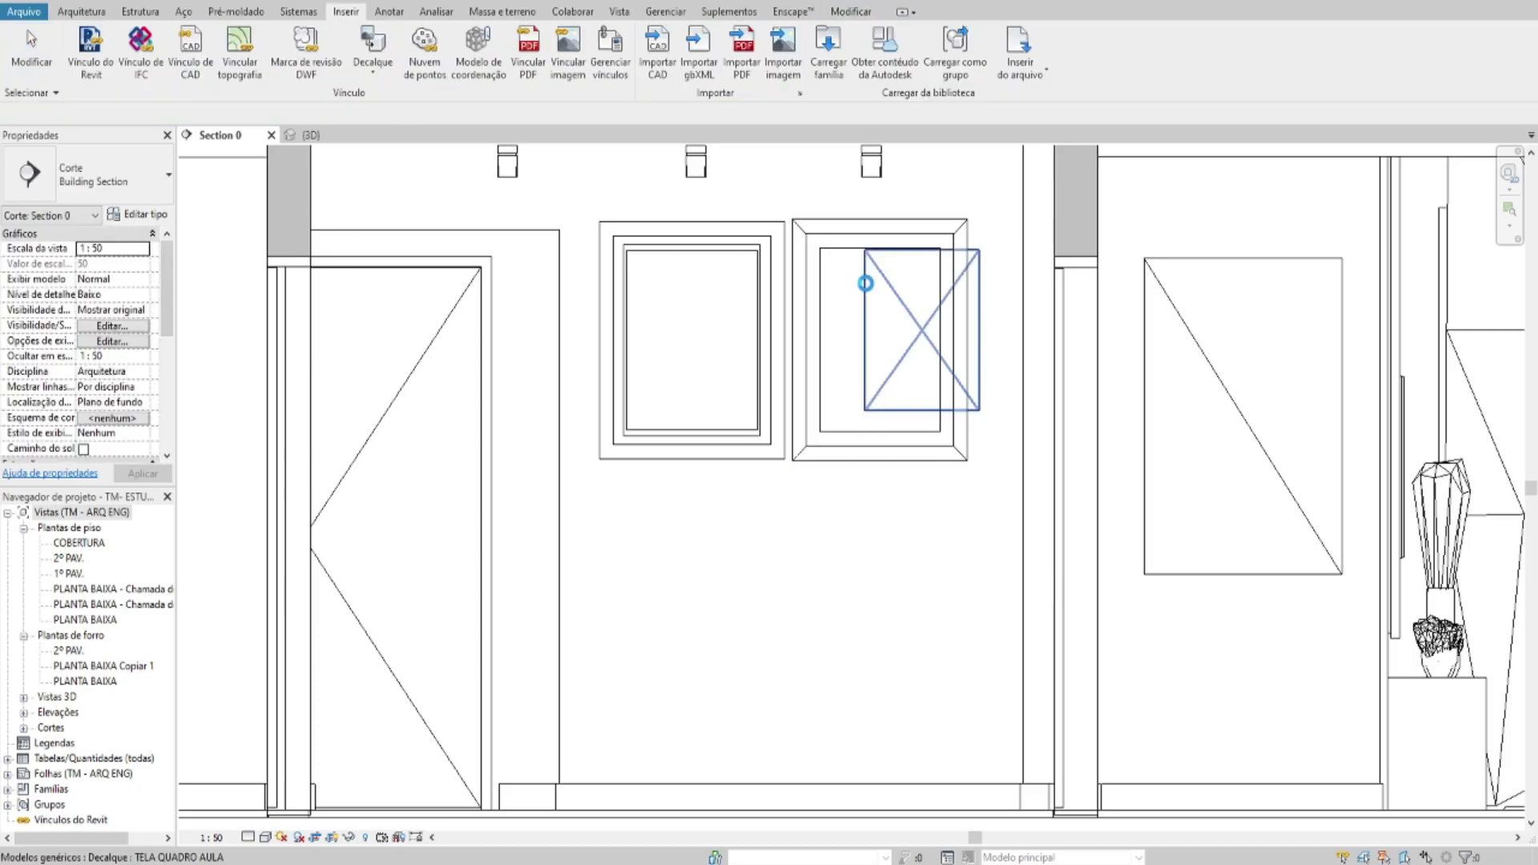
pyautogui.moveTo(891, 286); pyautogui.dragTo(845, 279)
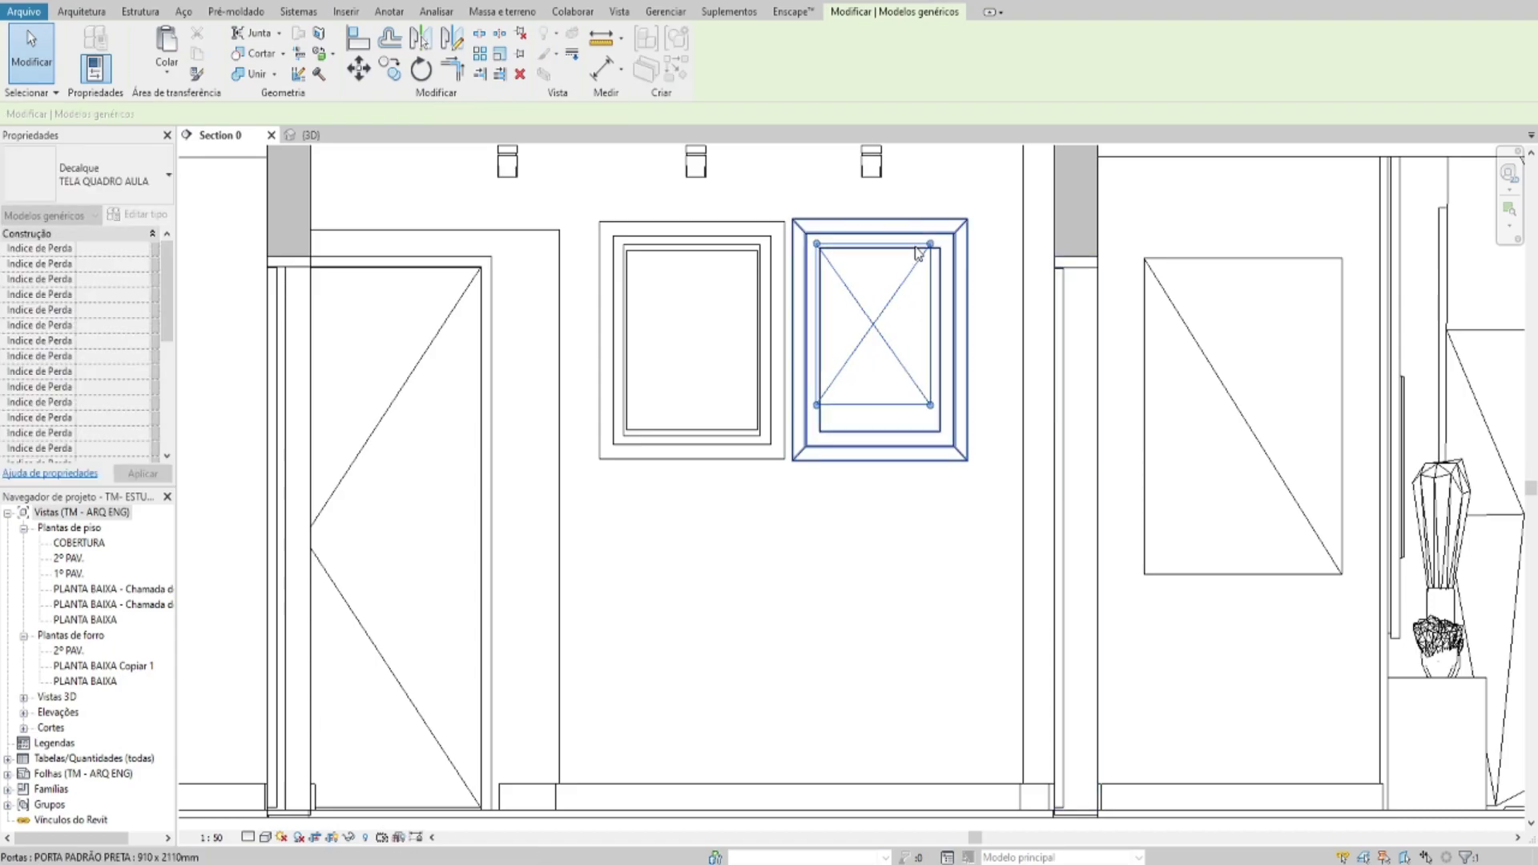
pyautogui.scroll(2, 874, 273)
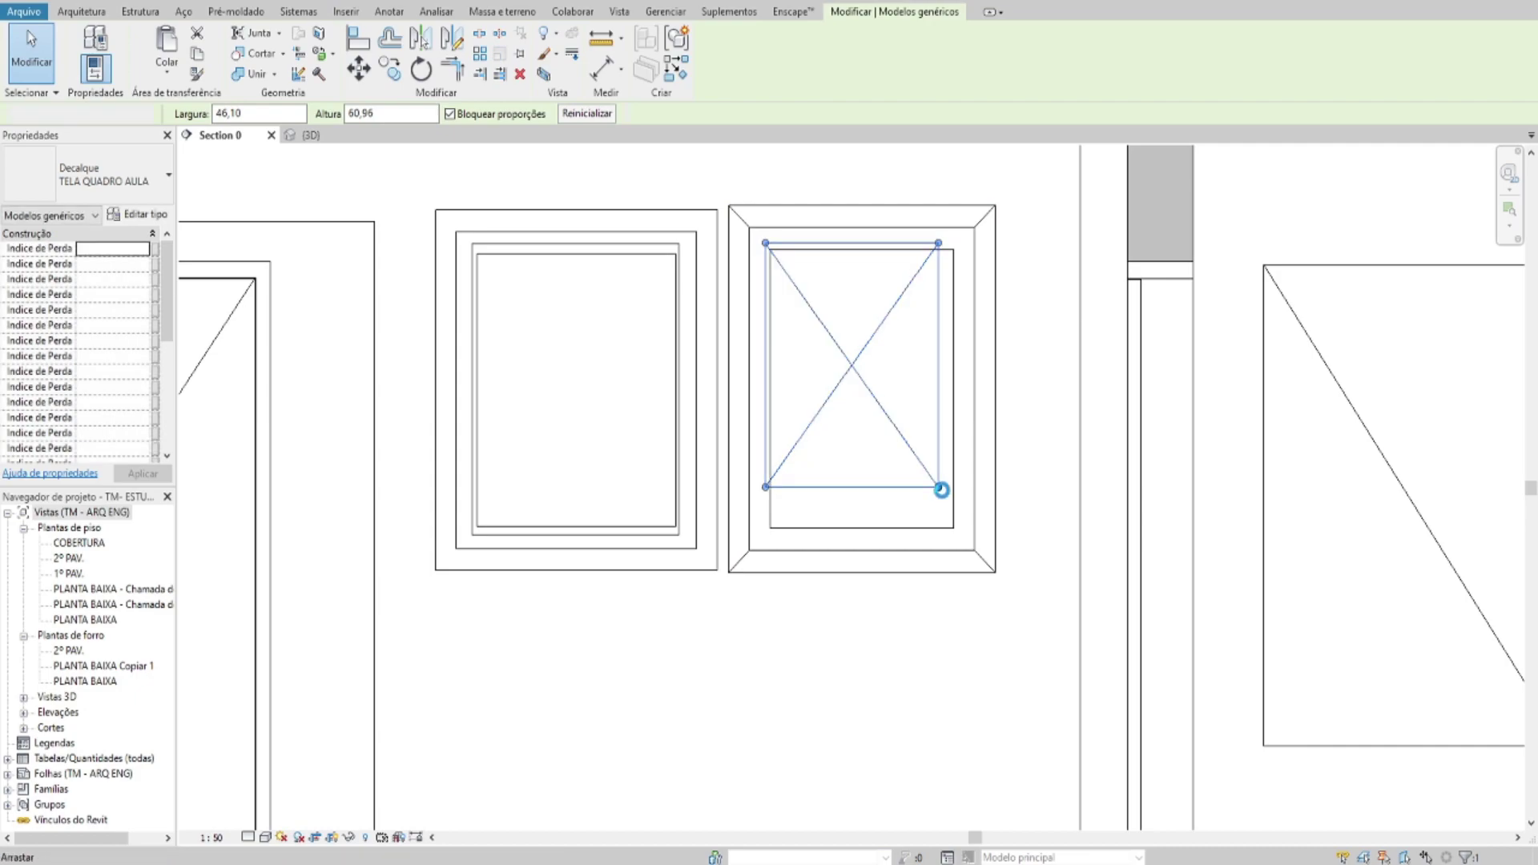
pyautogui.click(469, 113)
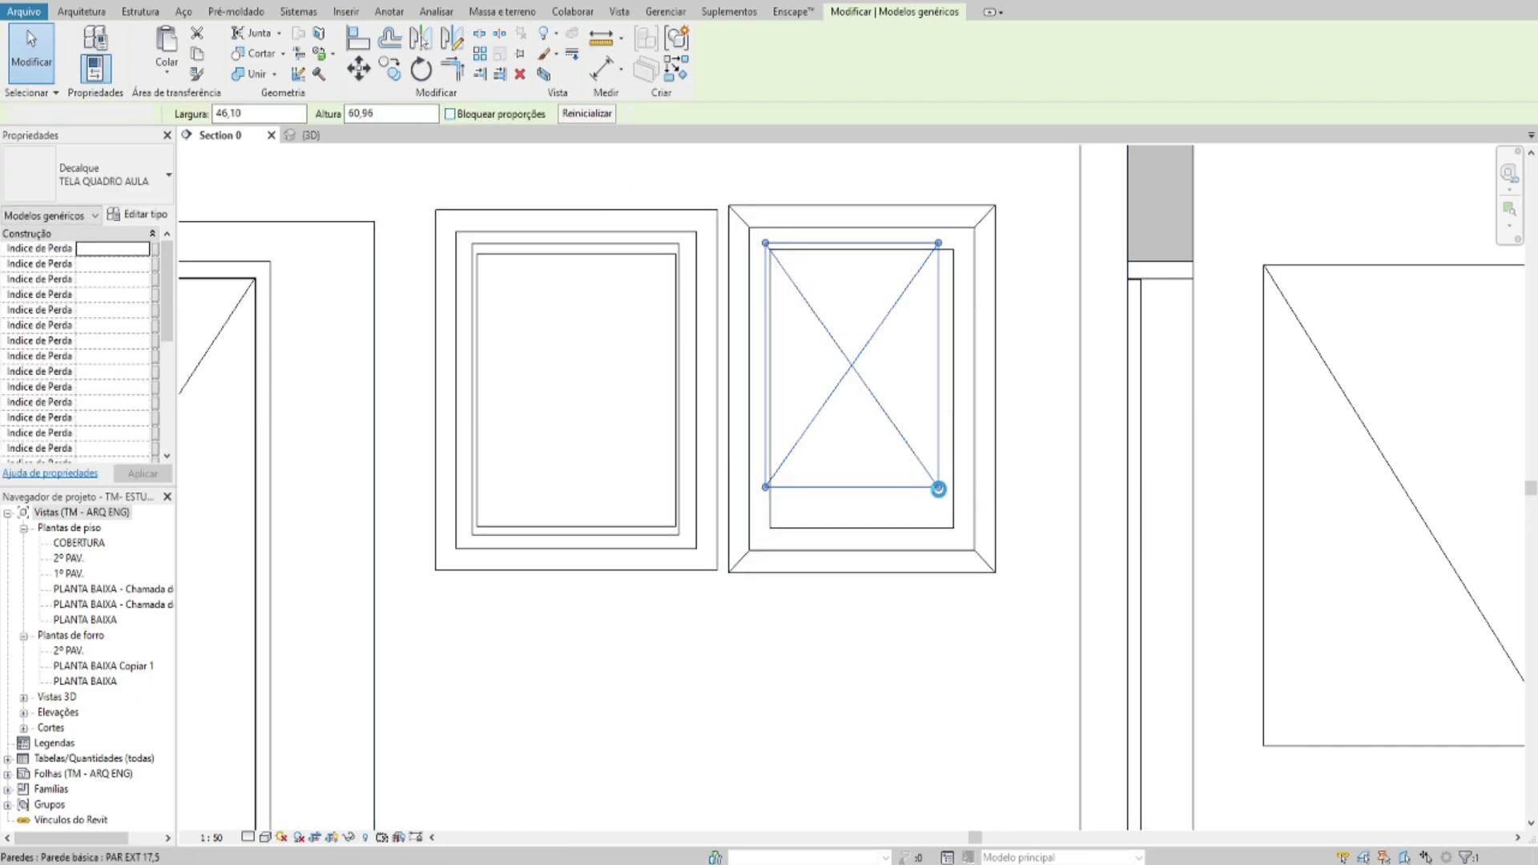
pyautogui.moveTo(937, 488); pyautogui.dragTo(940, 513)
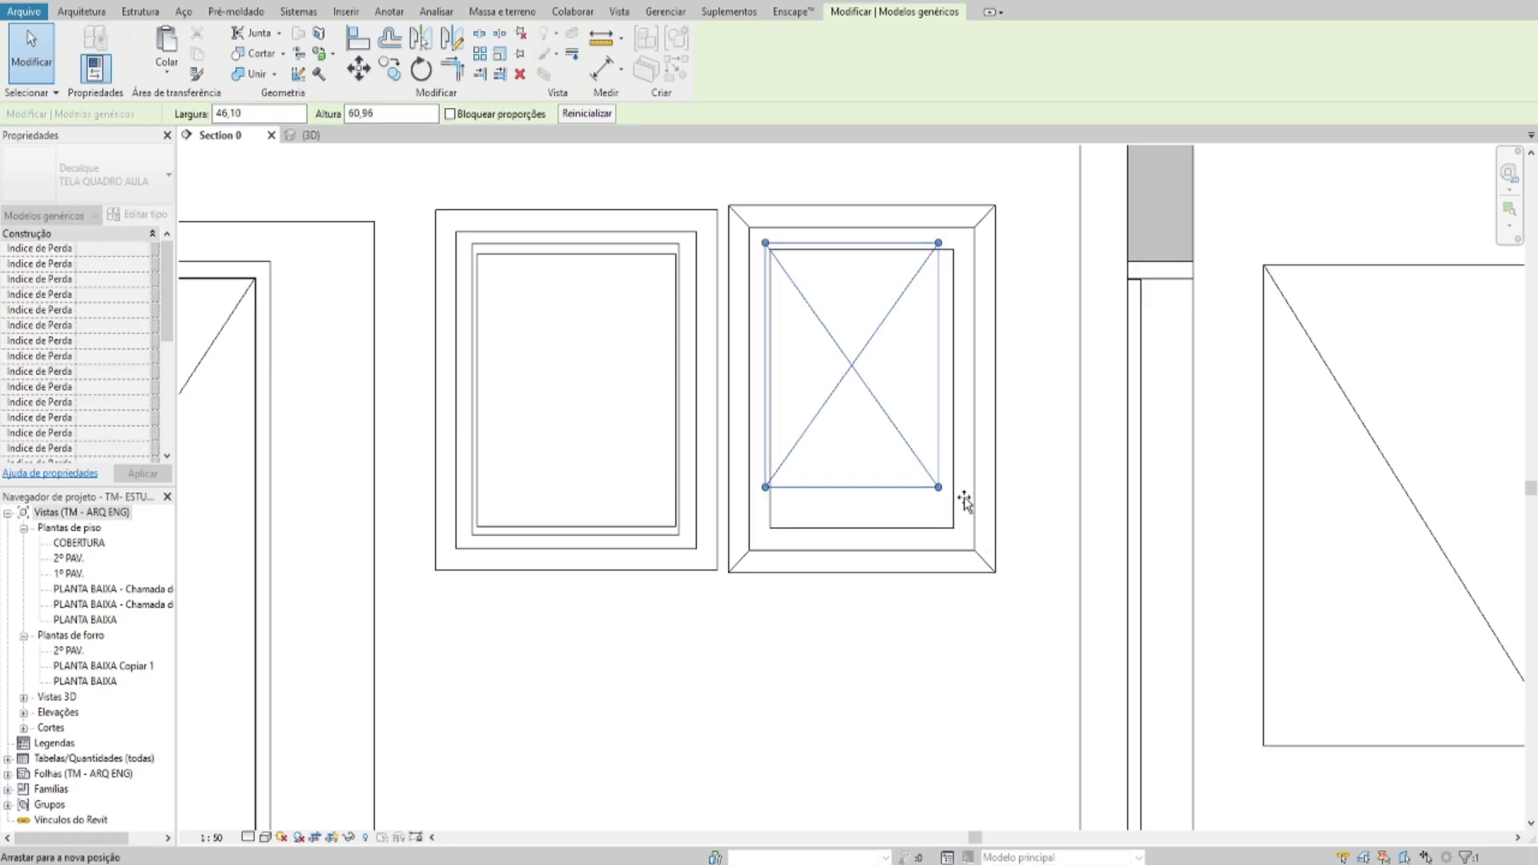
pyautogui.press('Escape')
pyautogui.press('Escape')
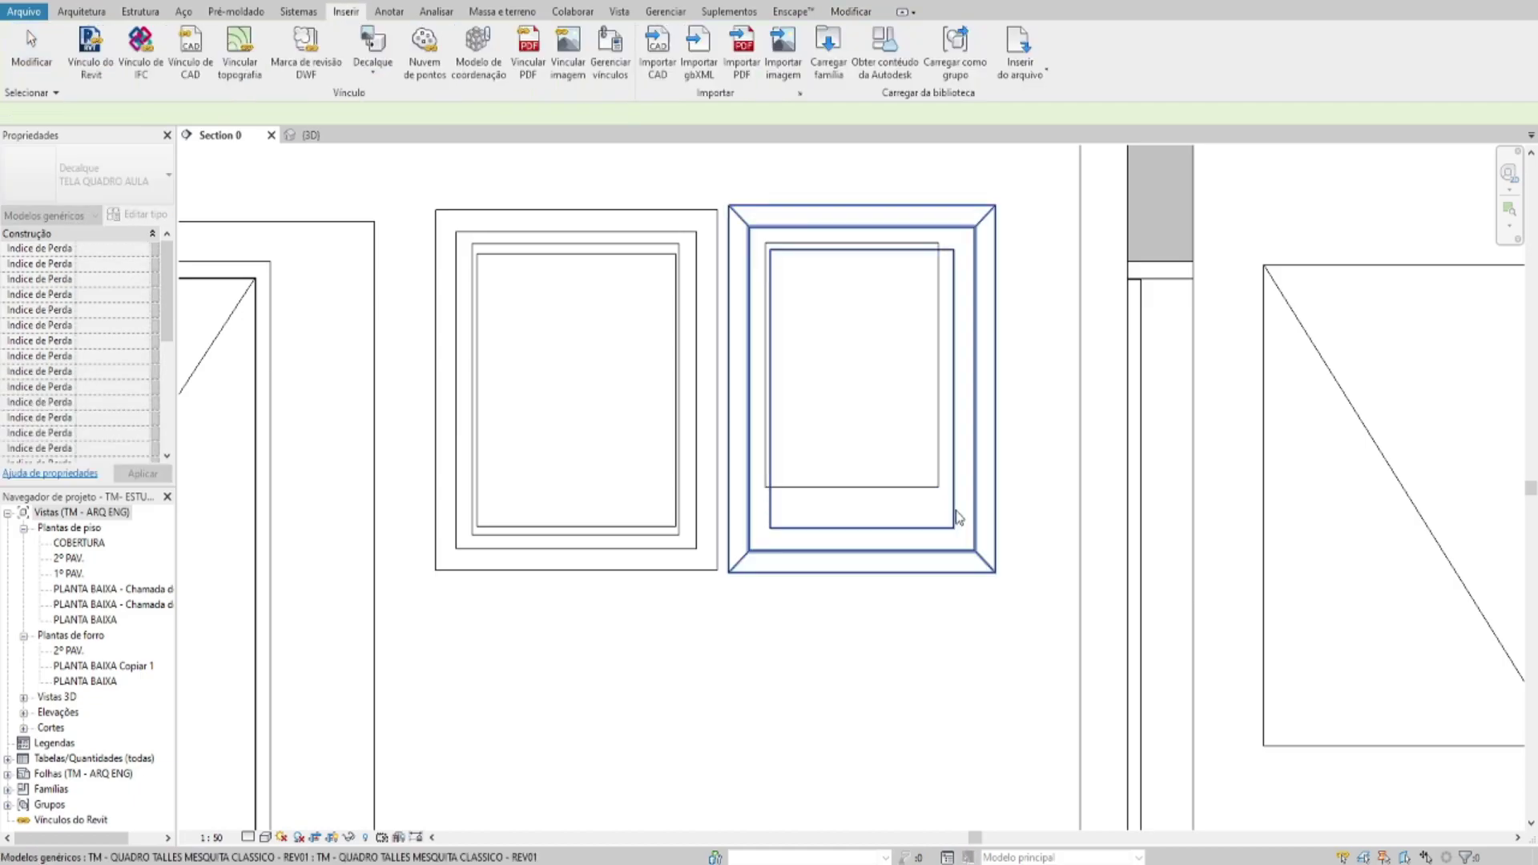
# - Measure the frame opening's width and height with aligned dimensions, then reselect the decal
pyautogui.click(939, 298)
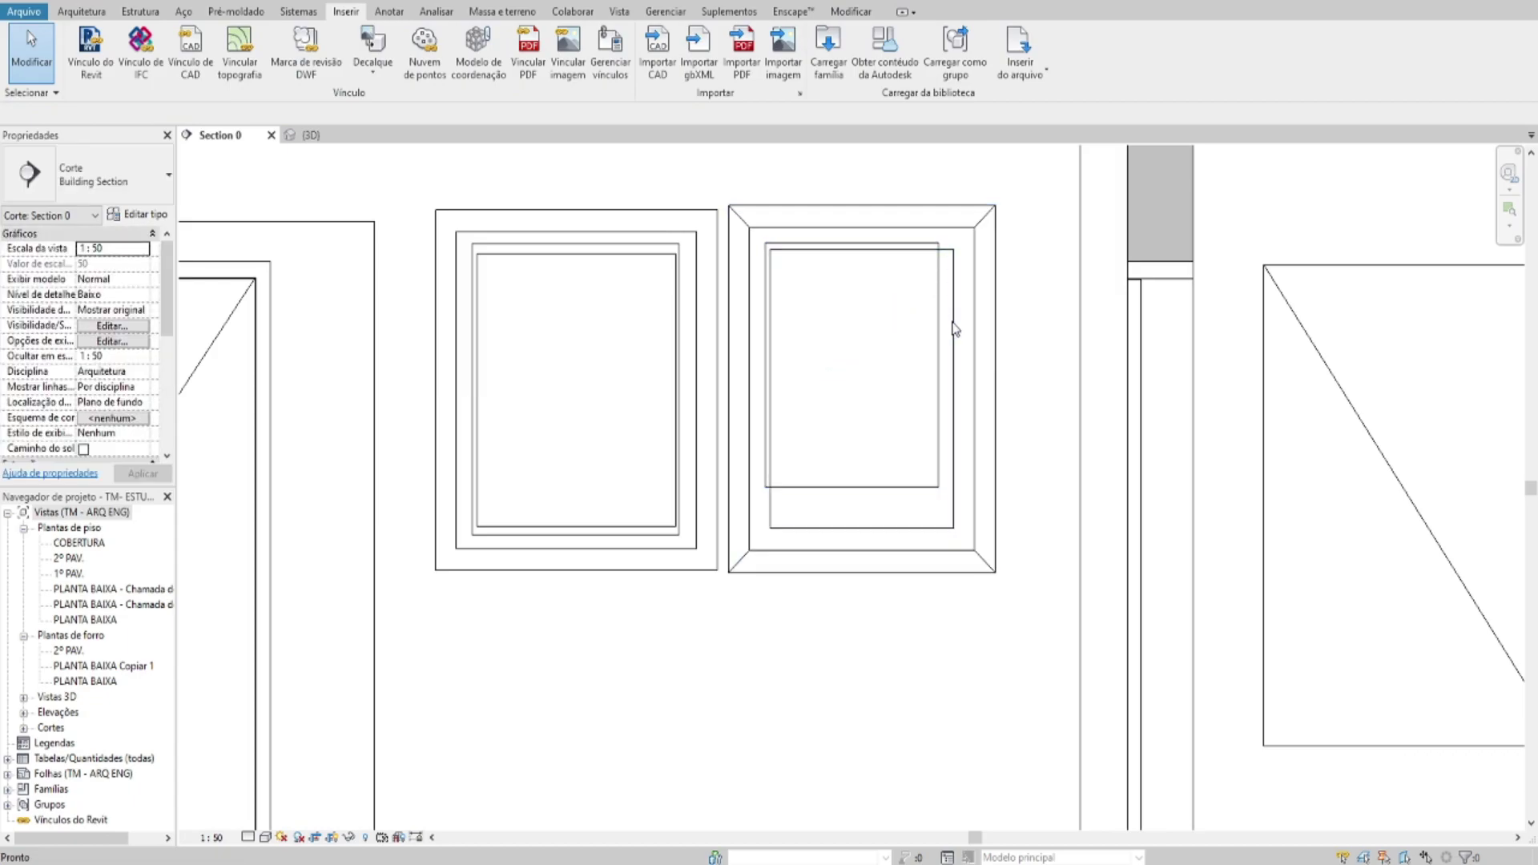
pyautogui.press('d')
pyautogui.press('i')
pyautogui.click(772, 508)
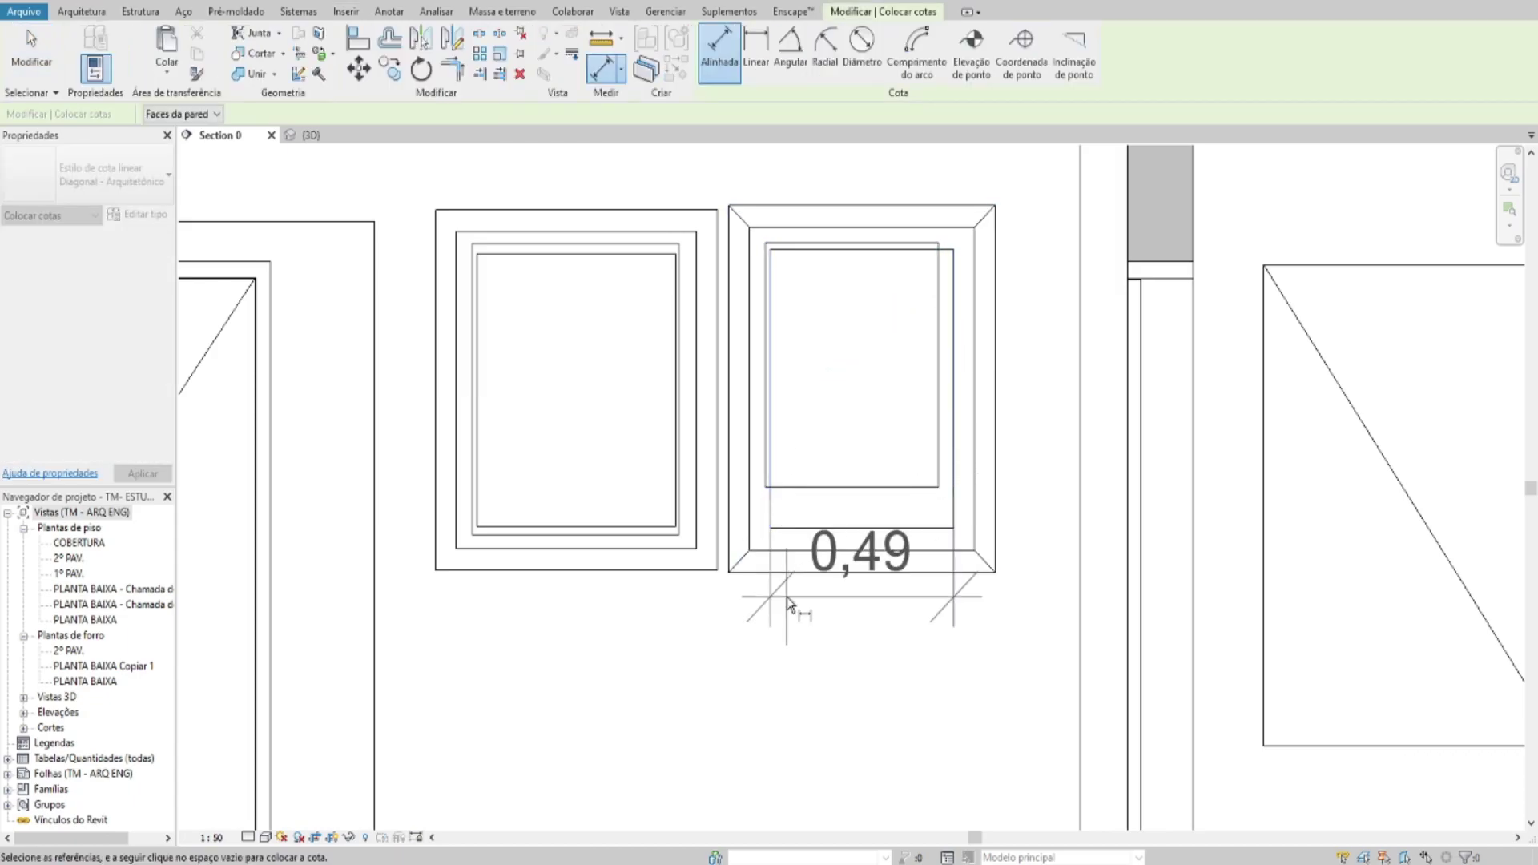
pyautogui.press('Escape')
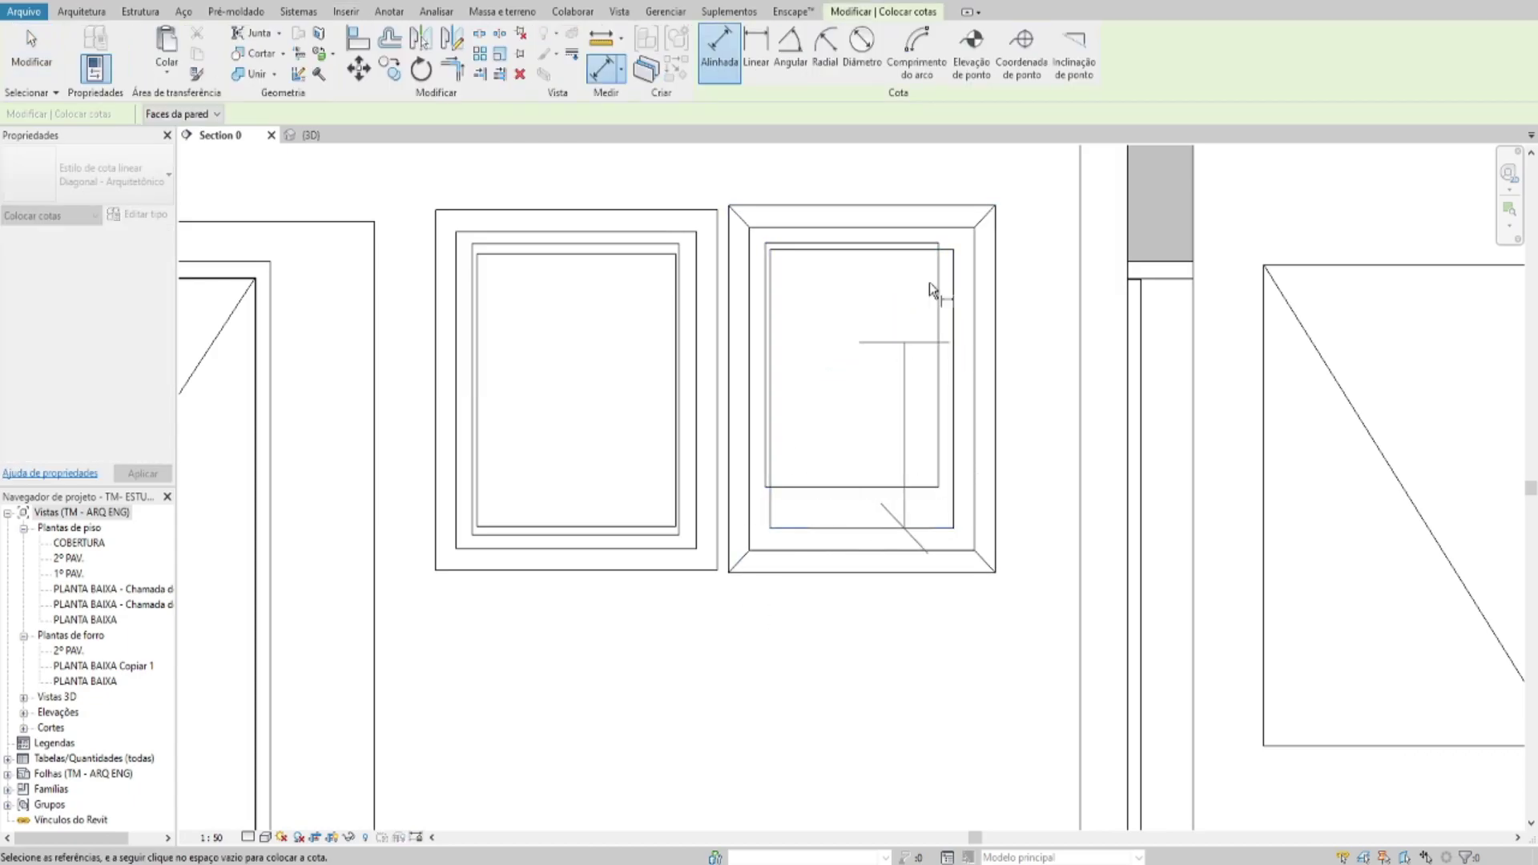
pyautogui.click(960, 230)
pyautogui.click(981, 552)
pyautogui.press('Escape')
pyautogui.press('Escape')
pyautogui.press('Escape')
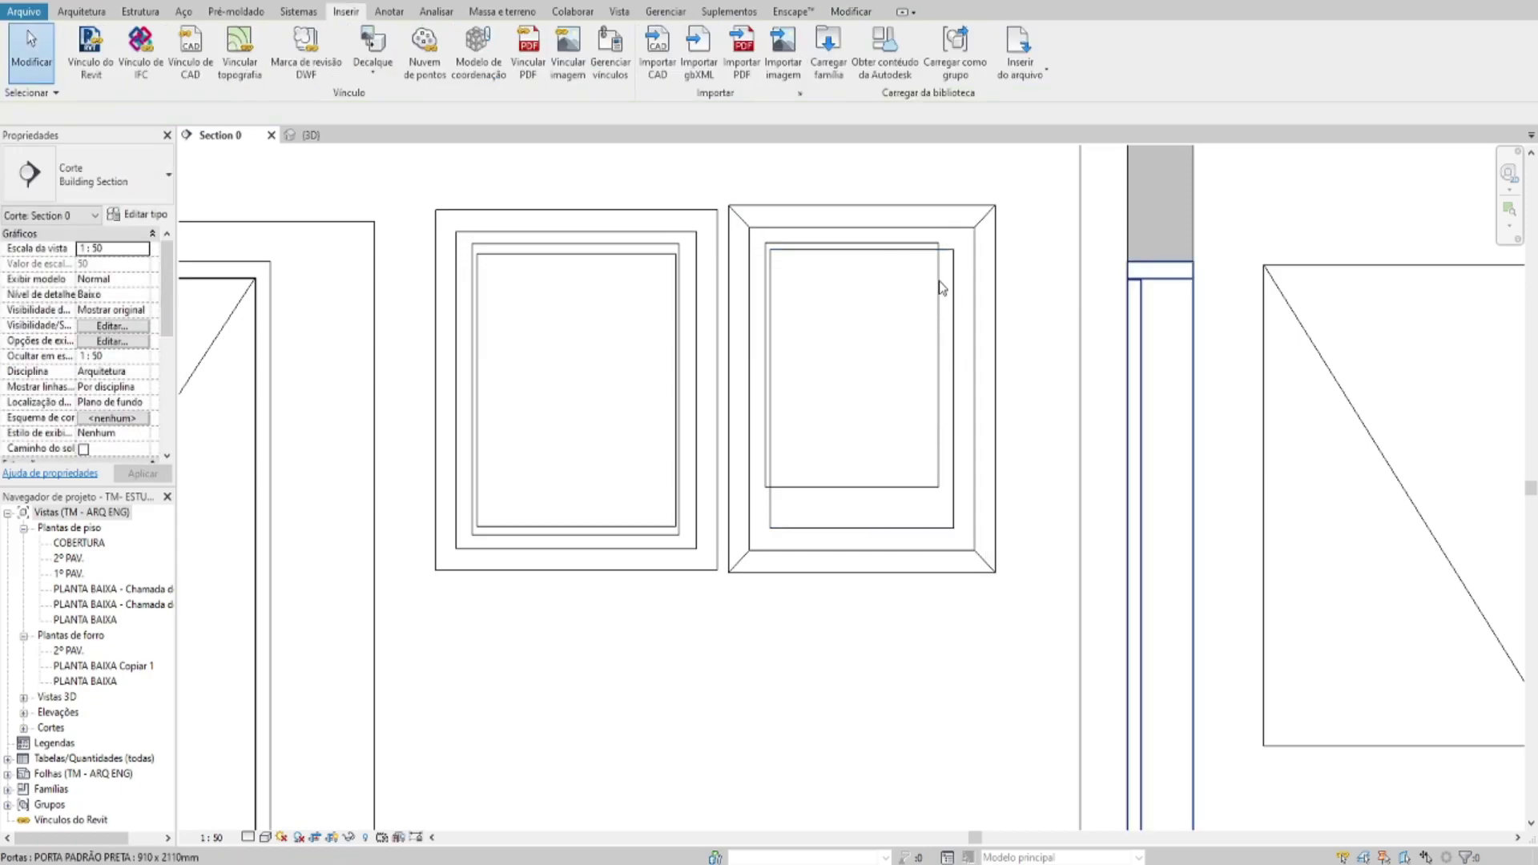
pyautogui.click(936, 282)
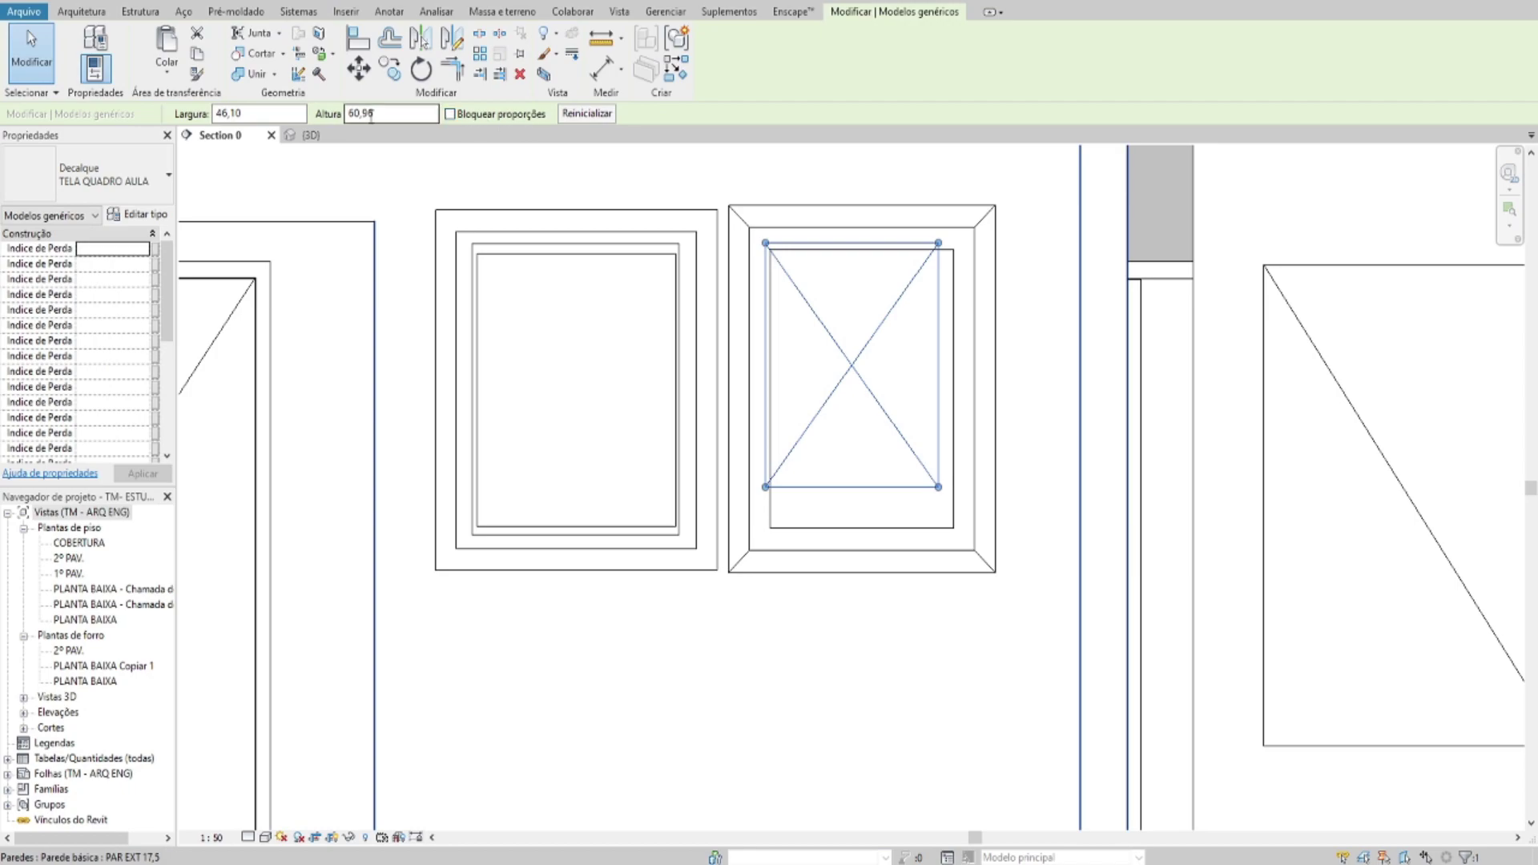
# - Resize the decal to width 49 and height 70
pyautogui.click(265, 113)
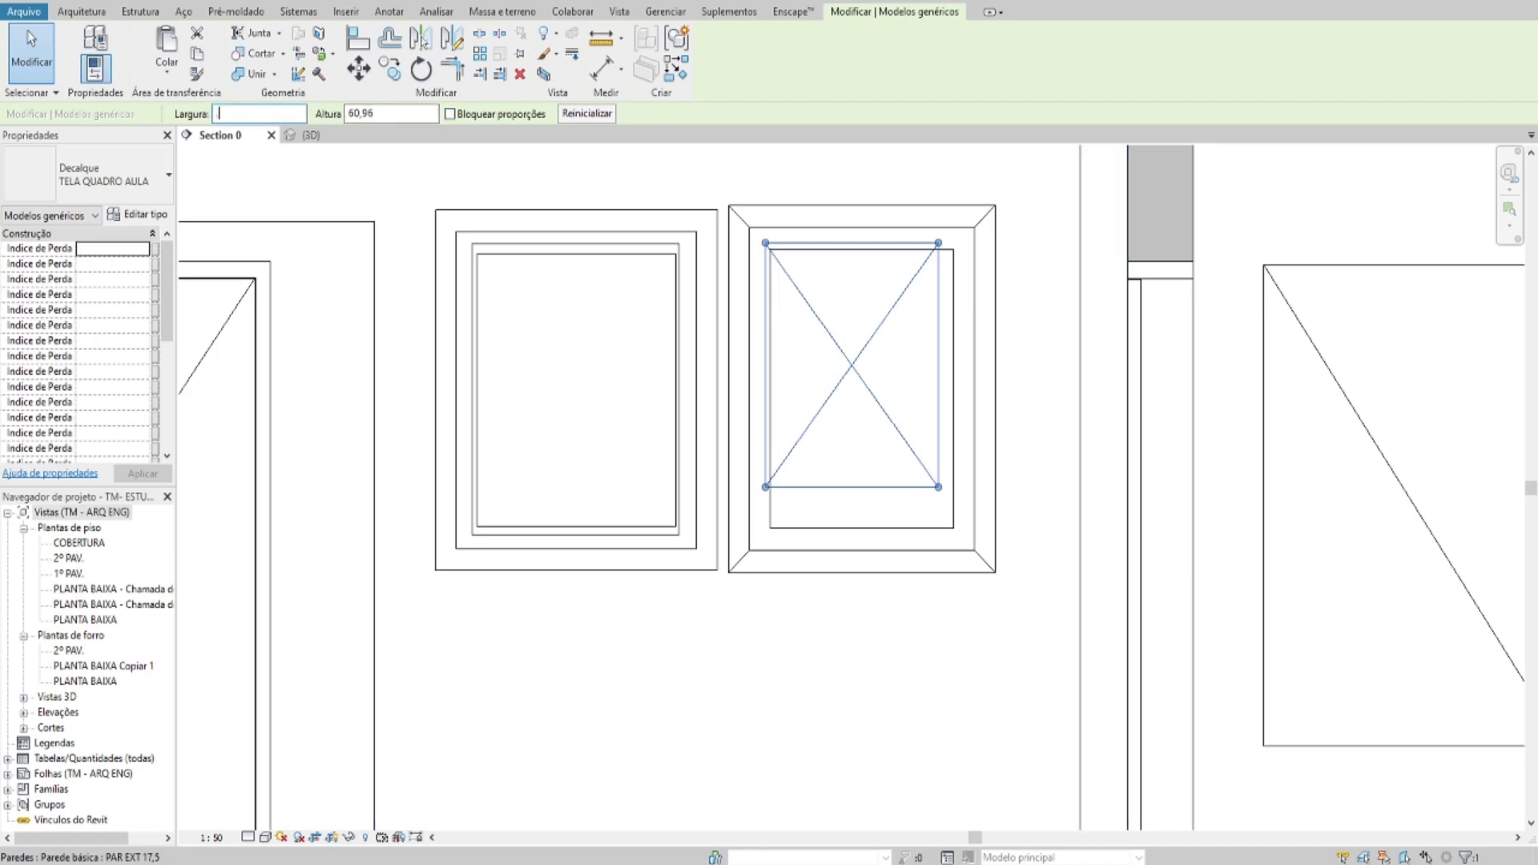
pyautogui.write('49')
pyautogui.press('Tab')
pyautogui.write('70')
pyautogui.press('Return')
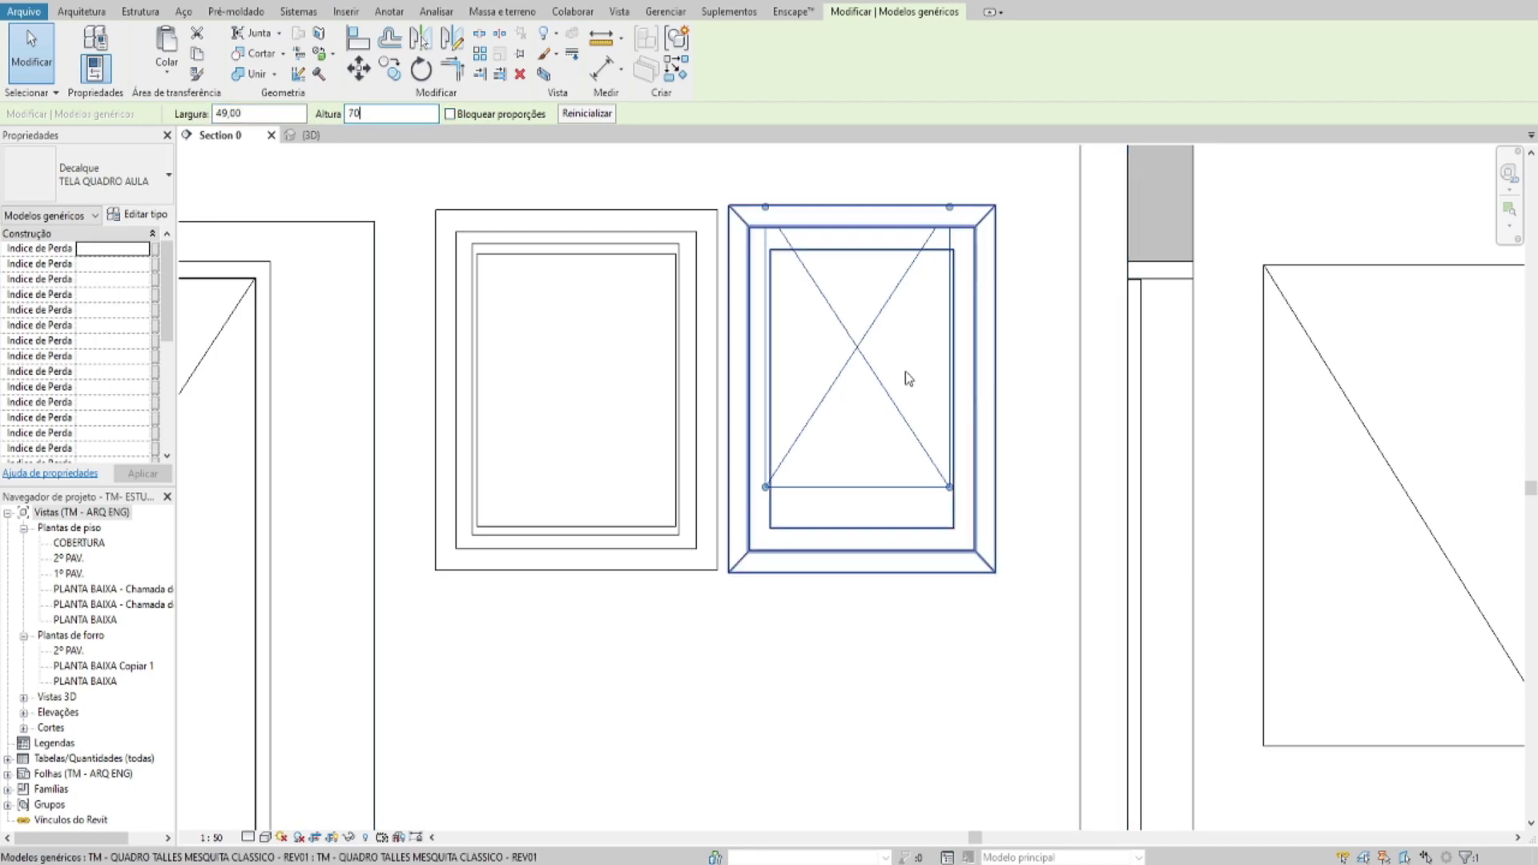
# - Snap the decal's corner to the opening's lower-right corner and view the frames in Enscape
pyautogui.click(360, 71)
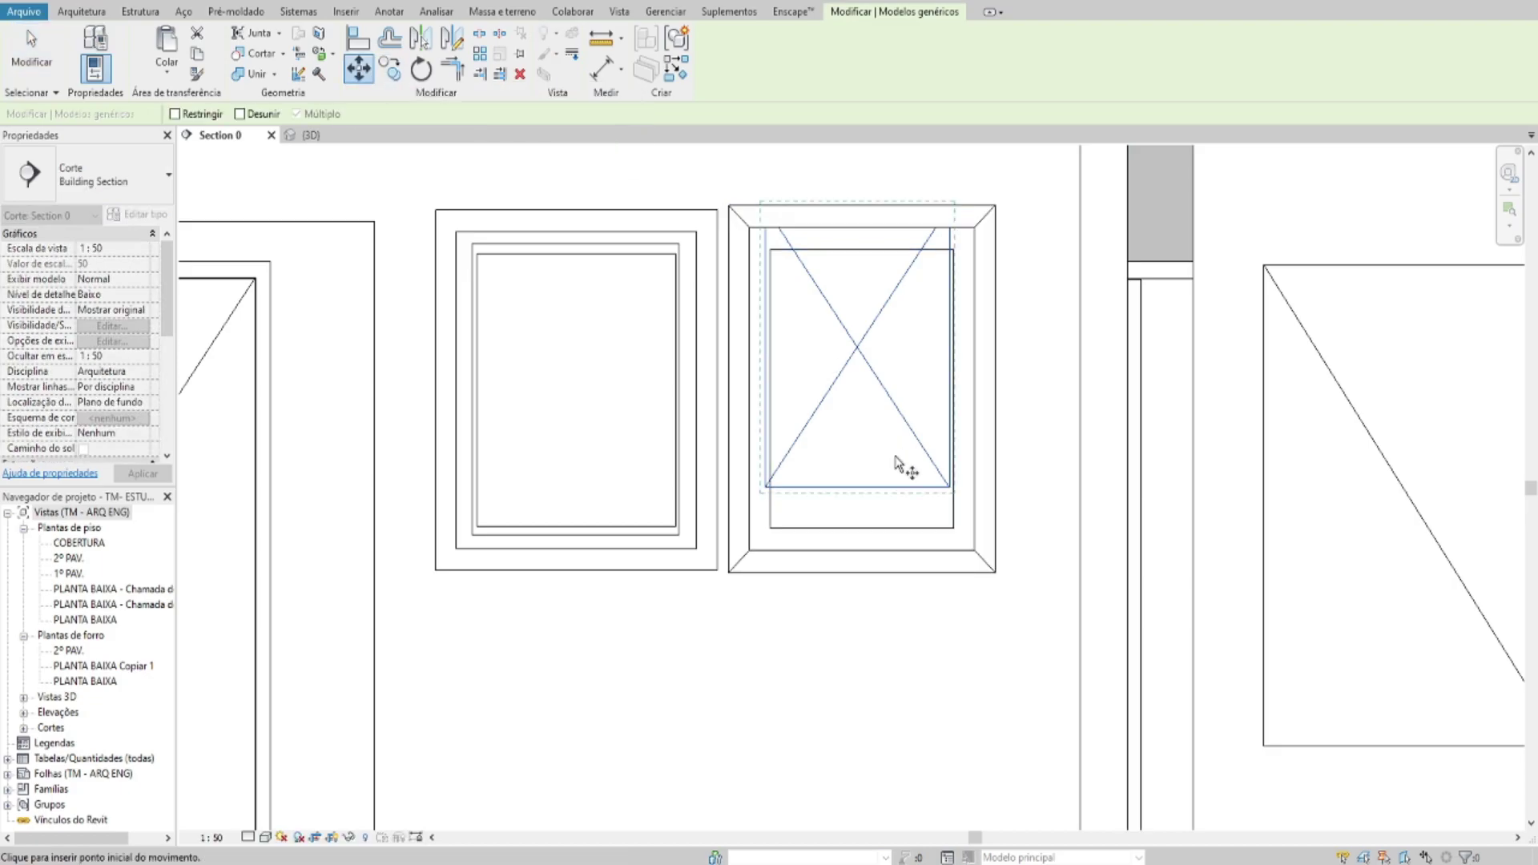
pyautogui.click(950, 486)
pyautogui.scroll(2, 953, 530)
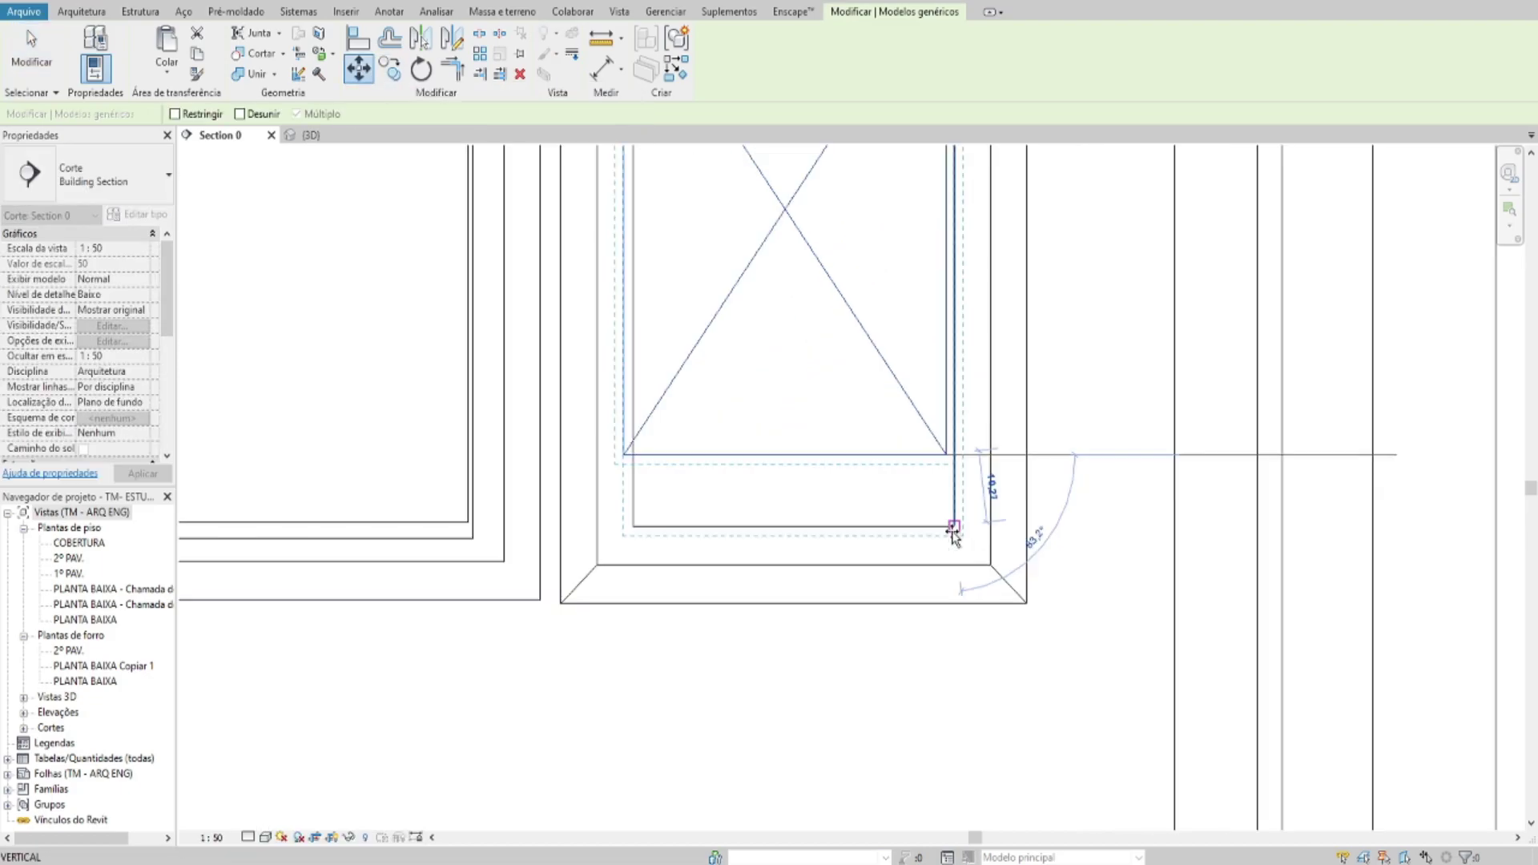
pyautogui.scroll(2, 945, 529)
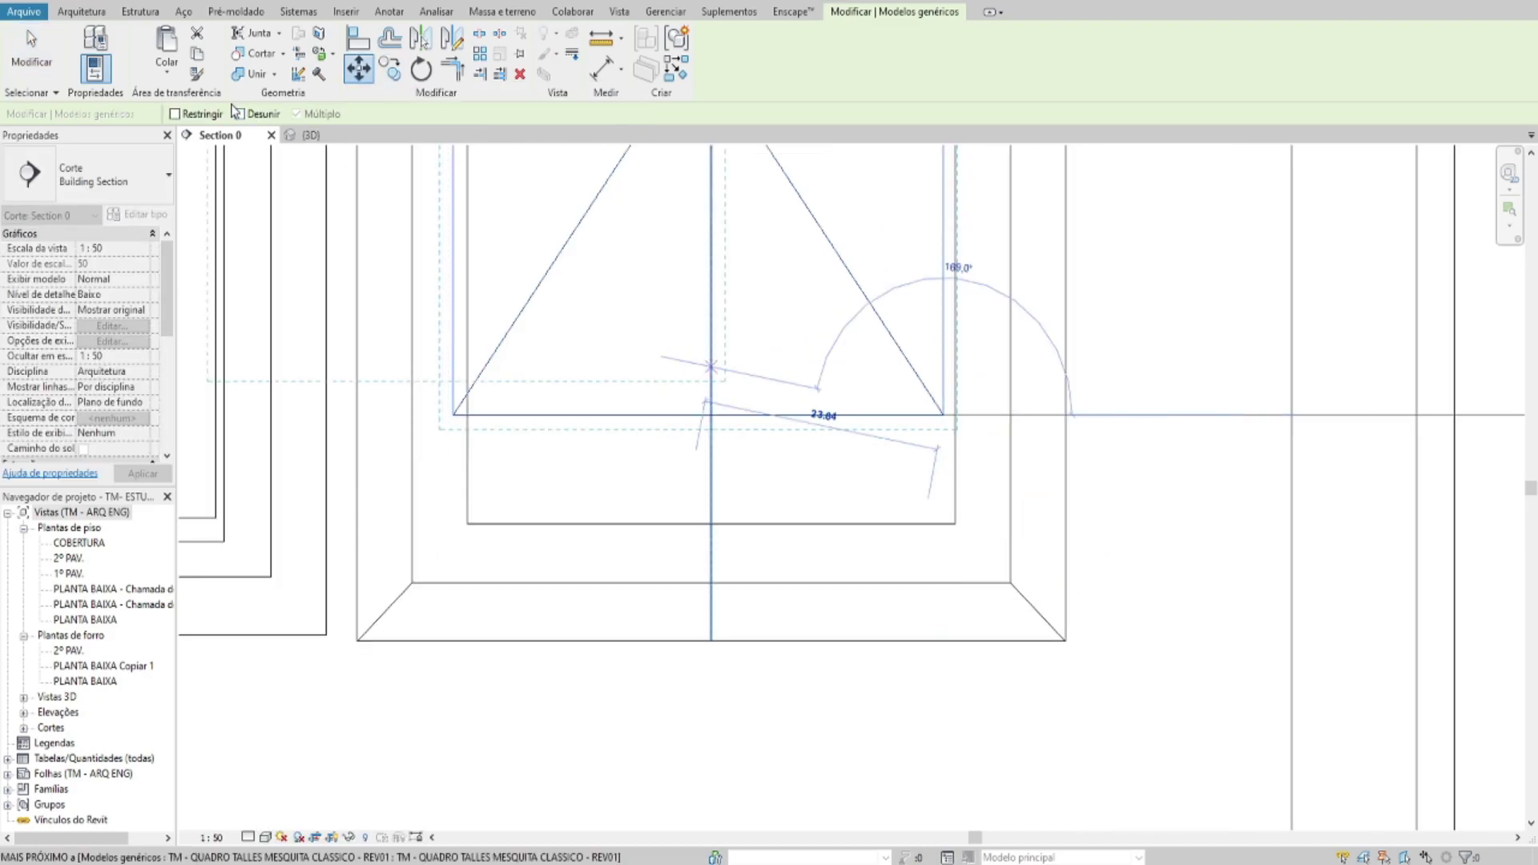
pyautogui.click(956, 525)
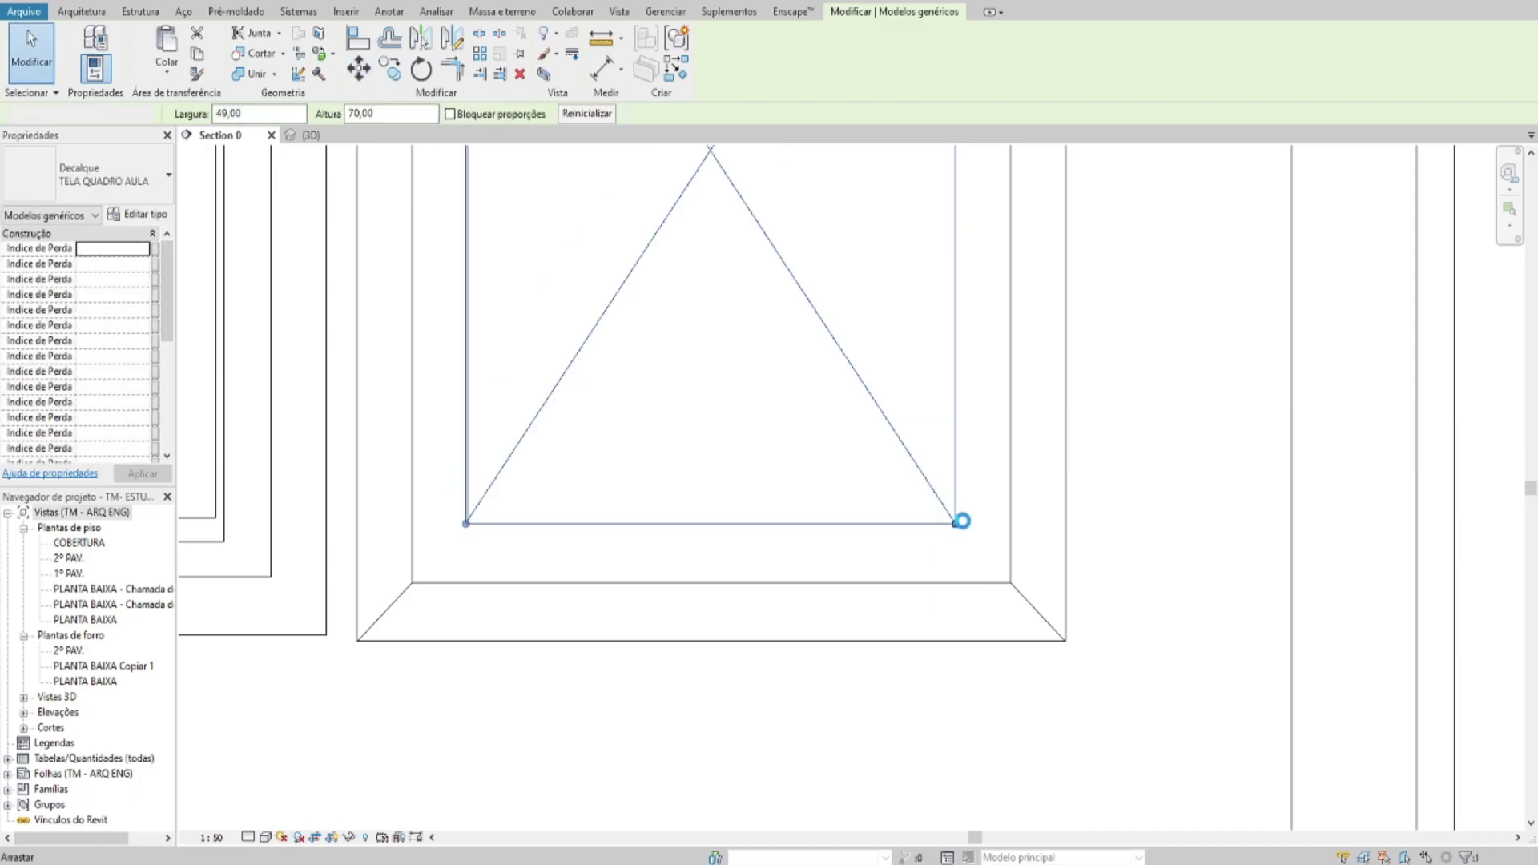
pyautogui.press('Escape')
pyautogui.scroll(-3, 957, 493)
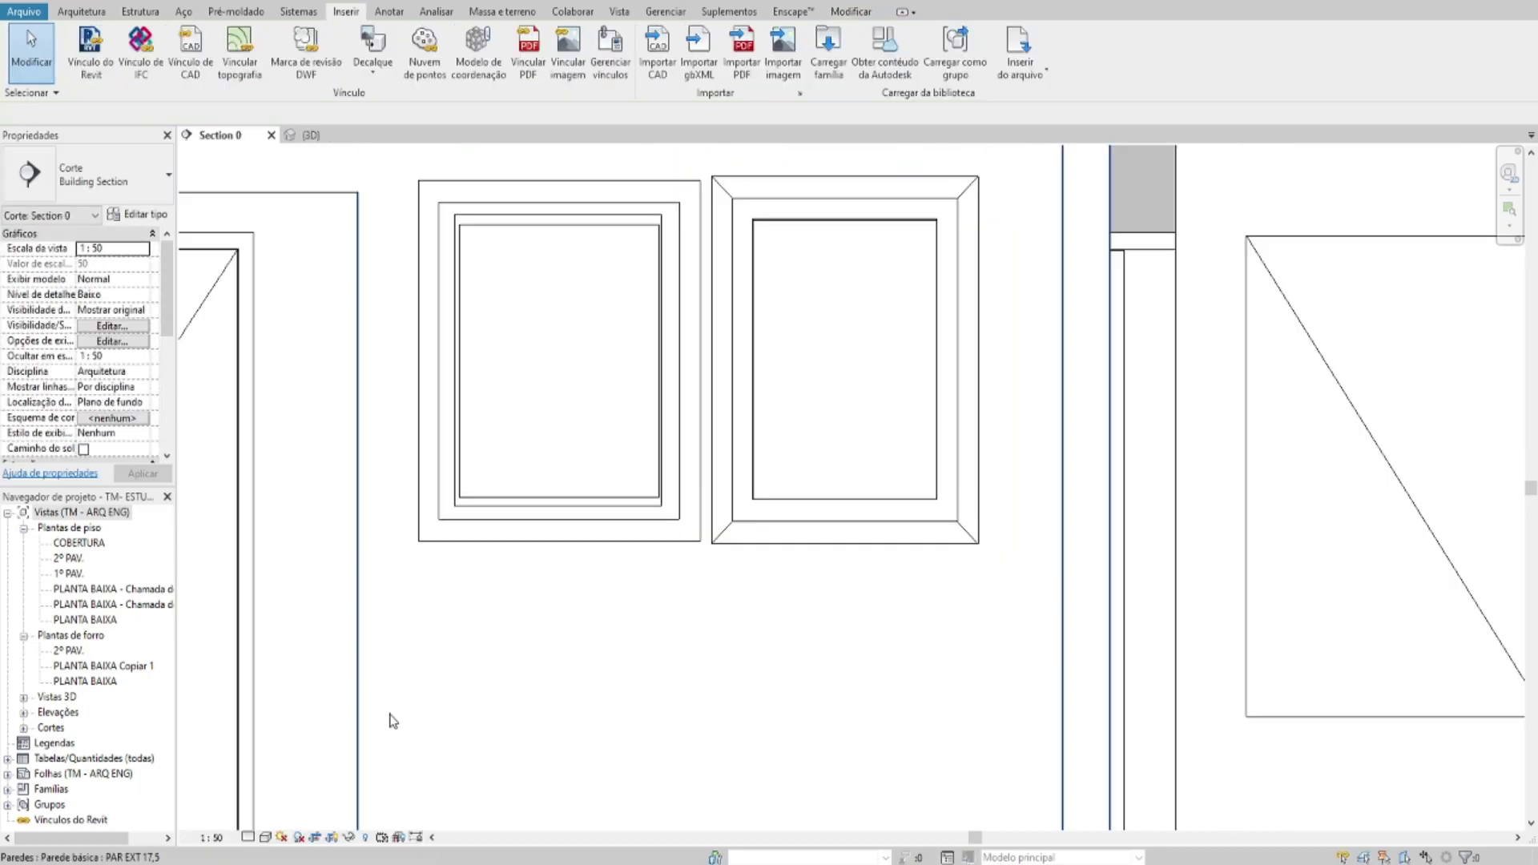
pyautogui.click(303, 801)
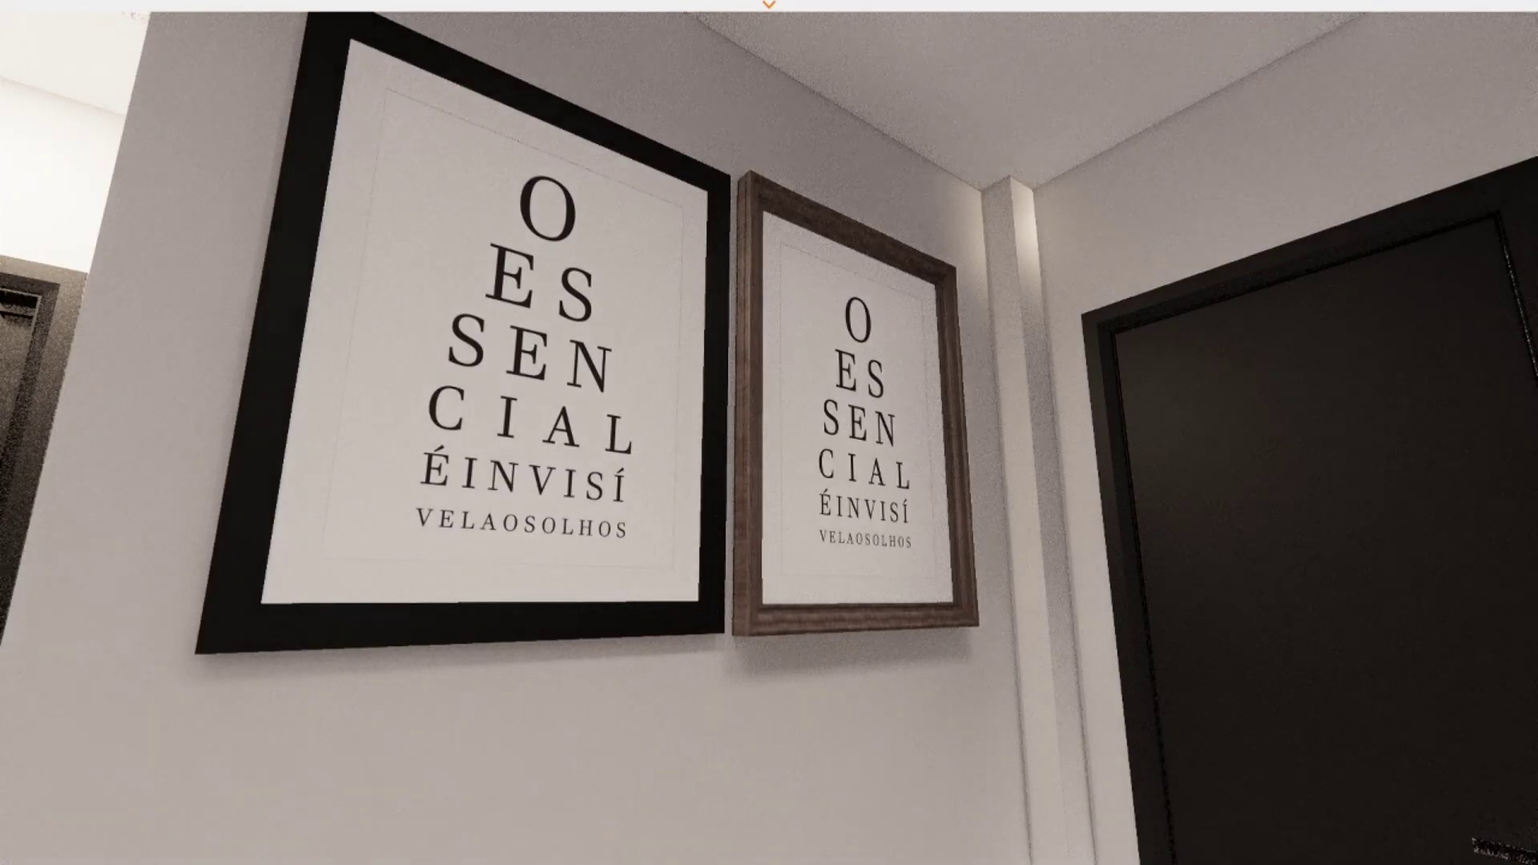
# - Switch the right frame's decal to TELA QUADRO AULA 2 and select its 54,97 width
pyautogui.click(155, 814)
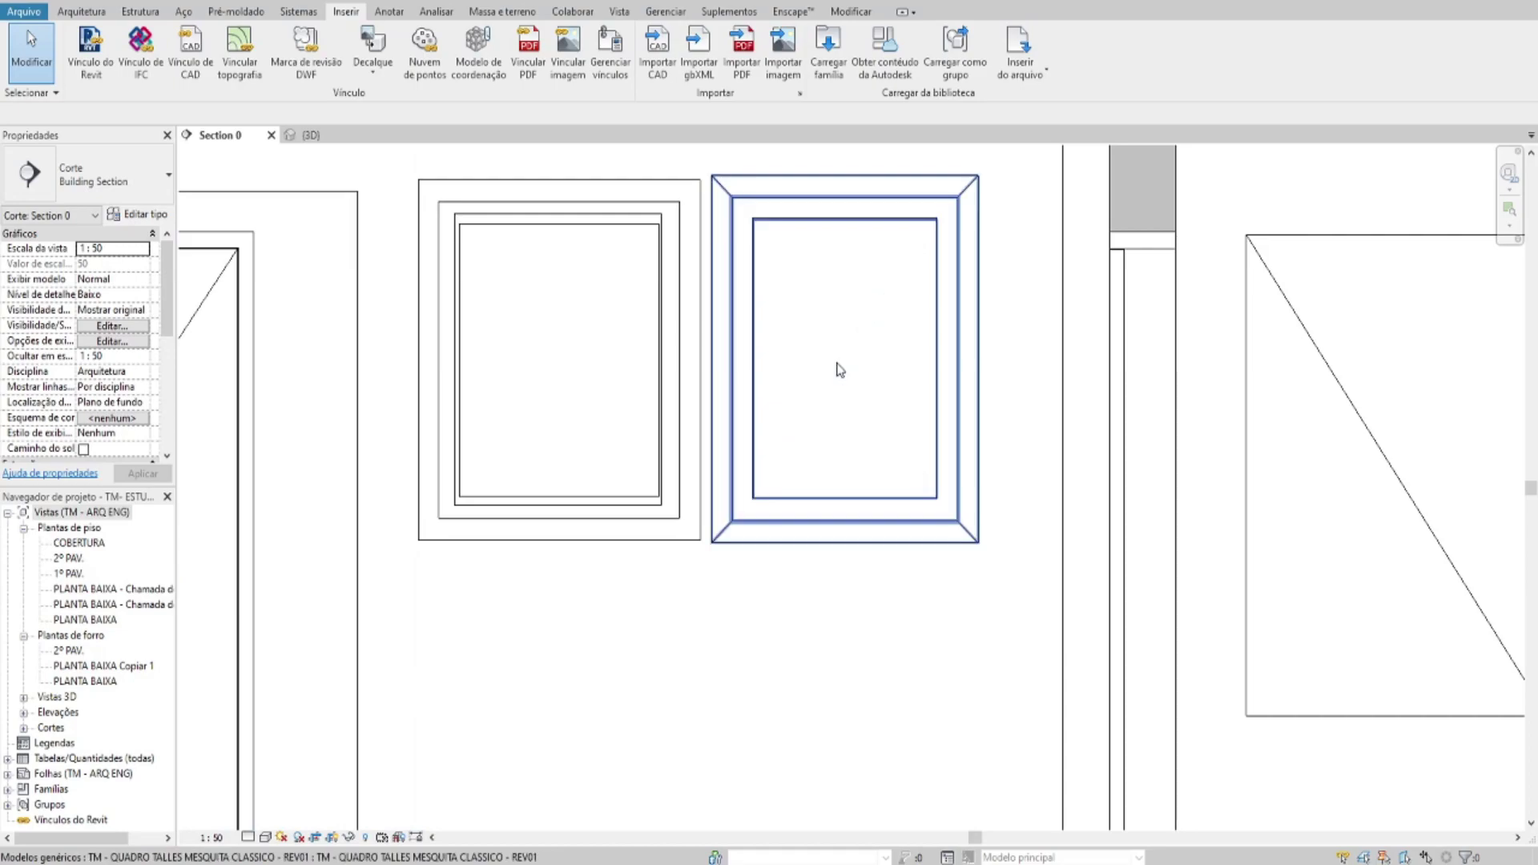
pyautogui.click(837, 367)
pyautogui.press('Escape')
pyautogui.click(830, 346)
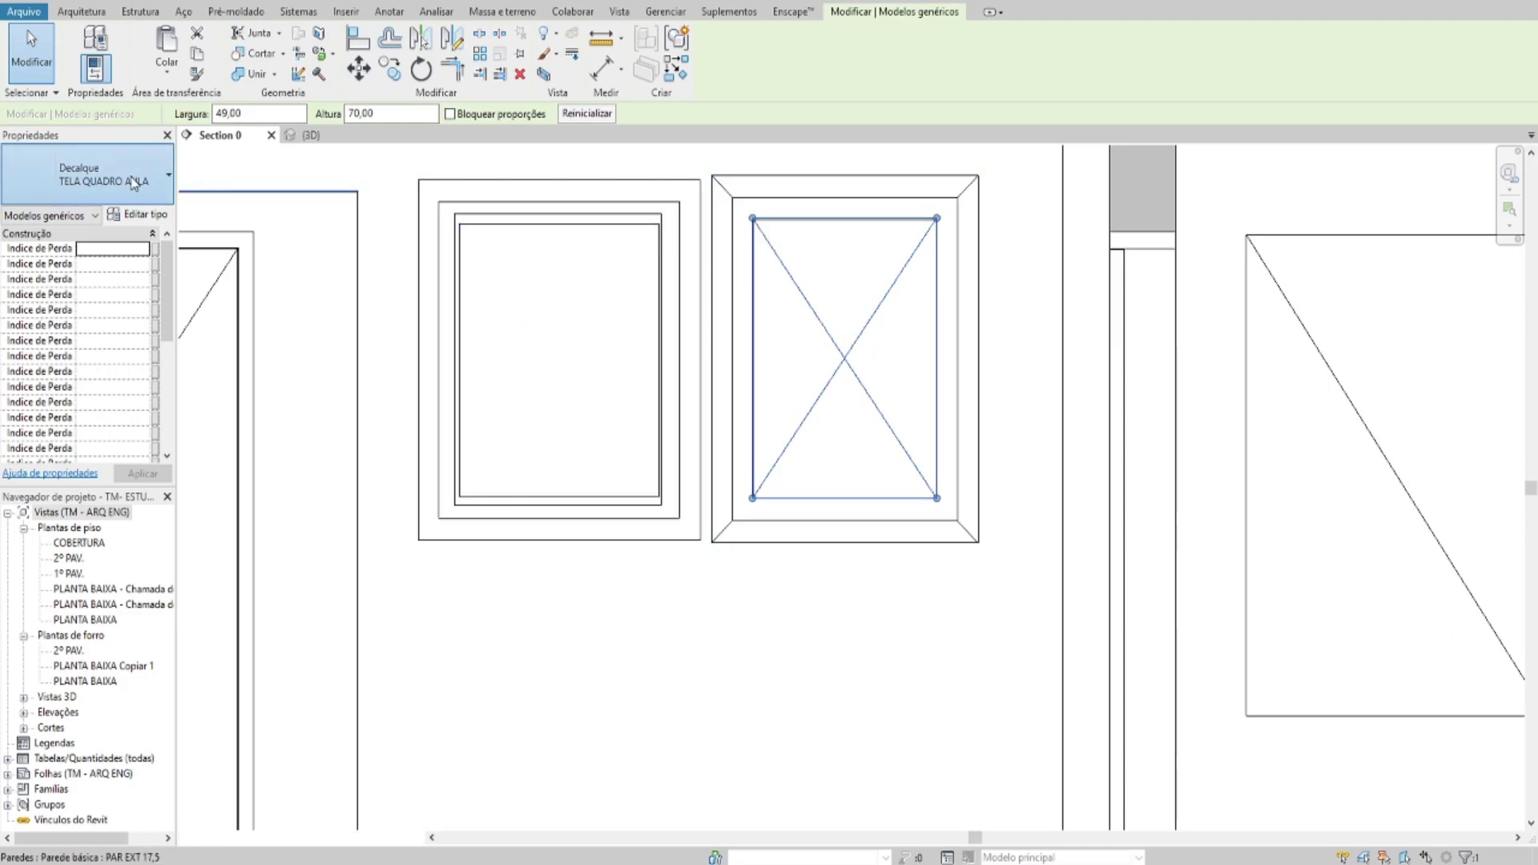
pyautogui.click(134, 182)
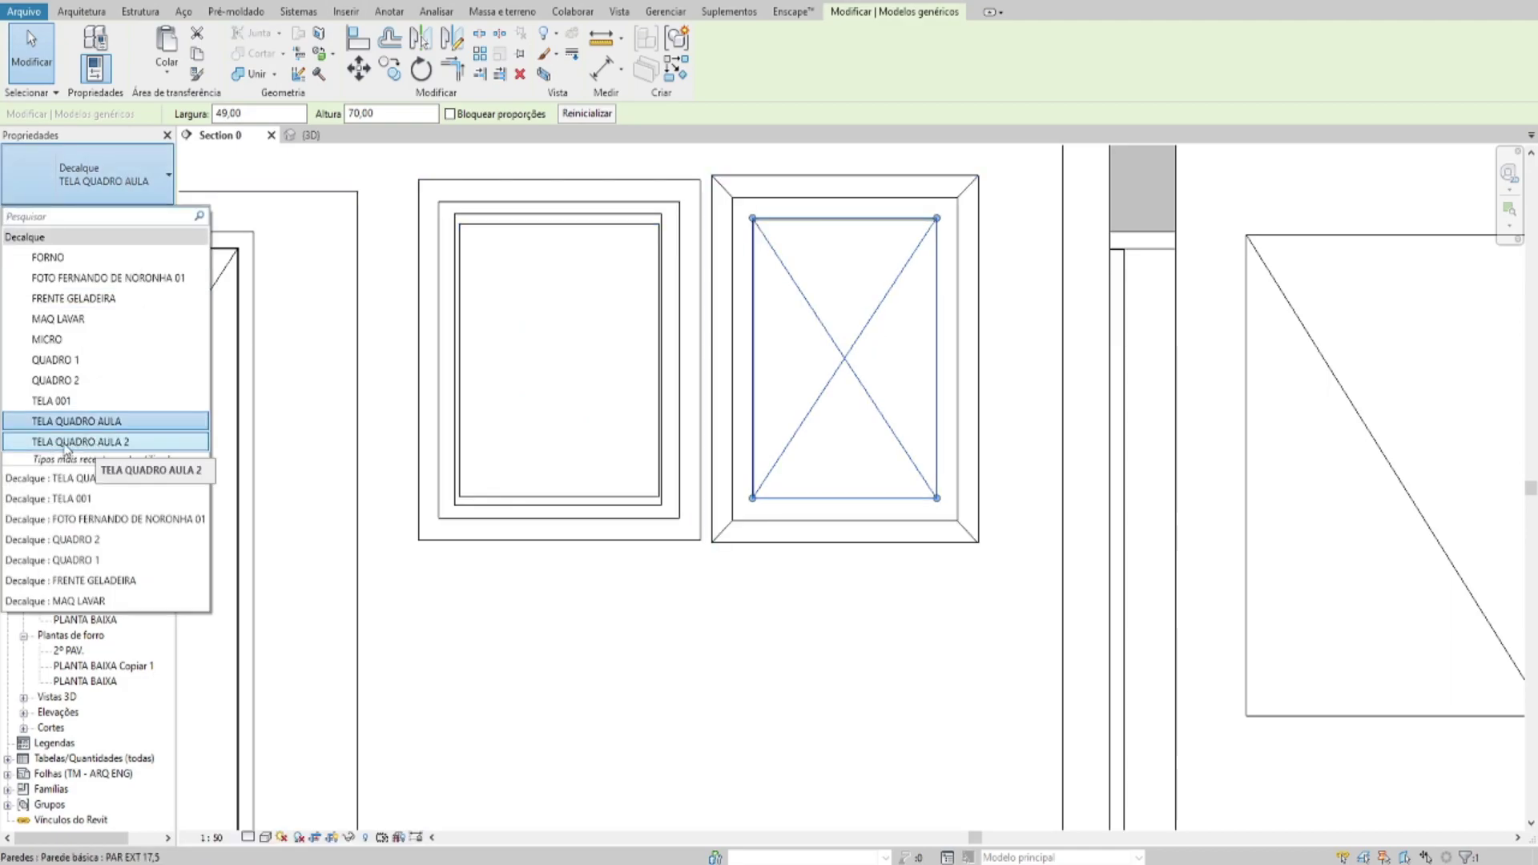
pyautogui.click(96, 444)
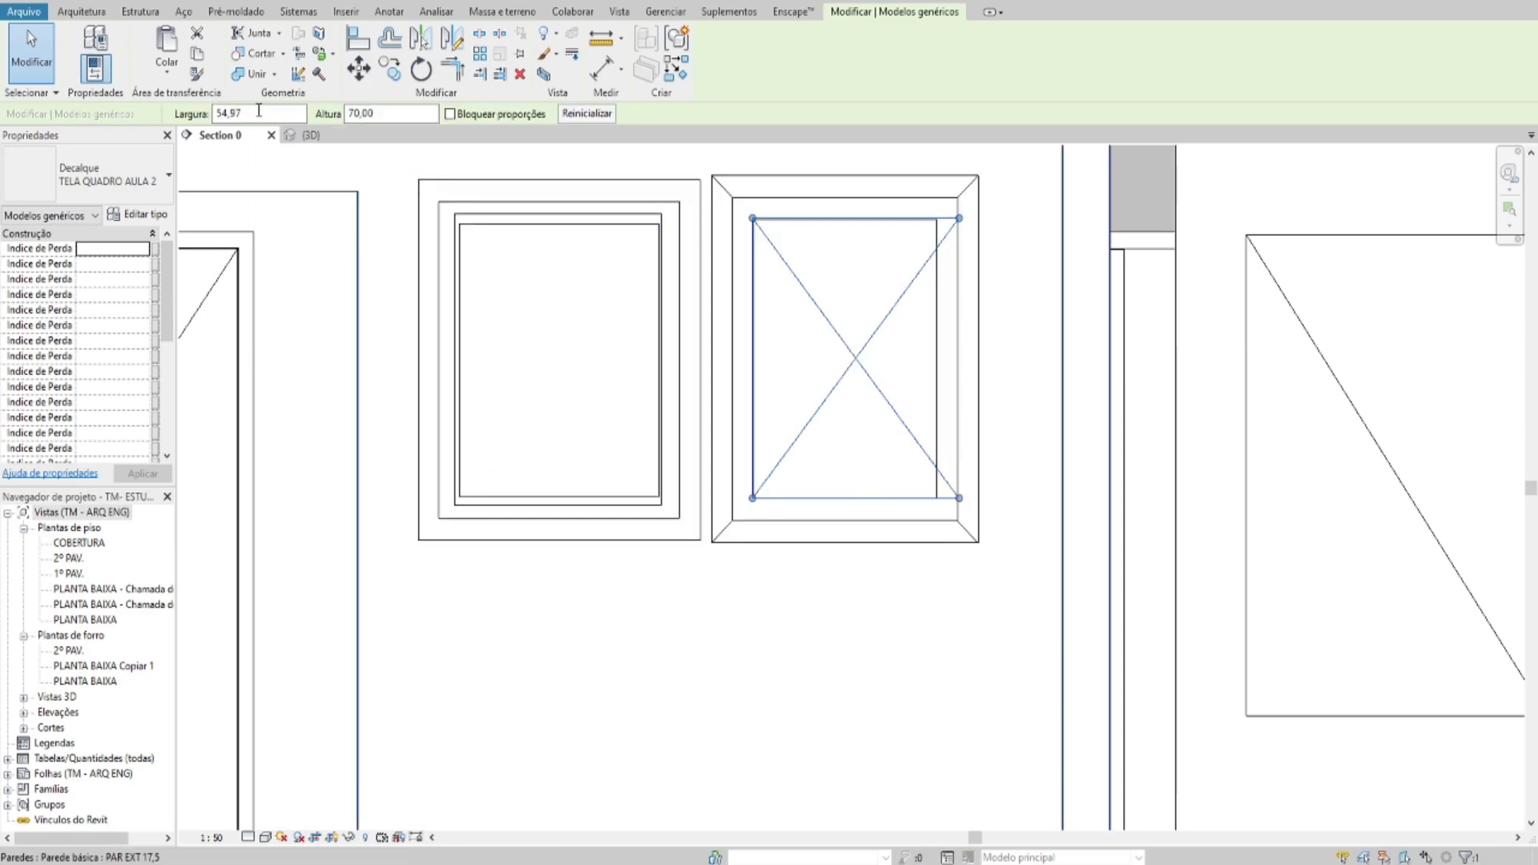
pyautogui.moveTo(289, 118); pyautogui.dragTo(192, 120)
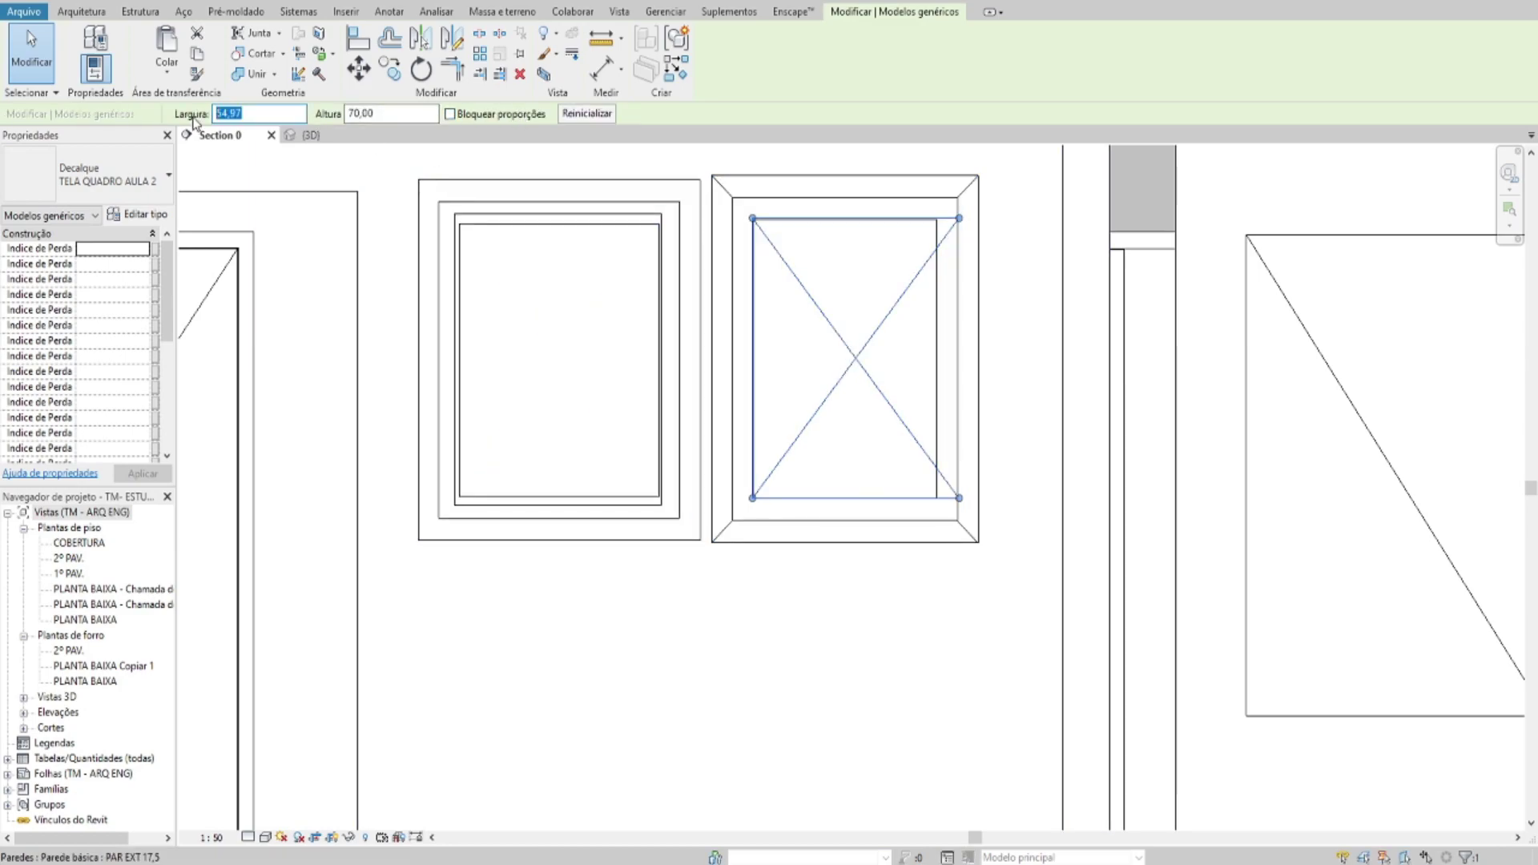
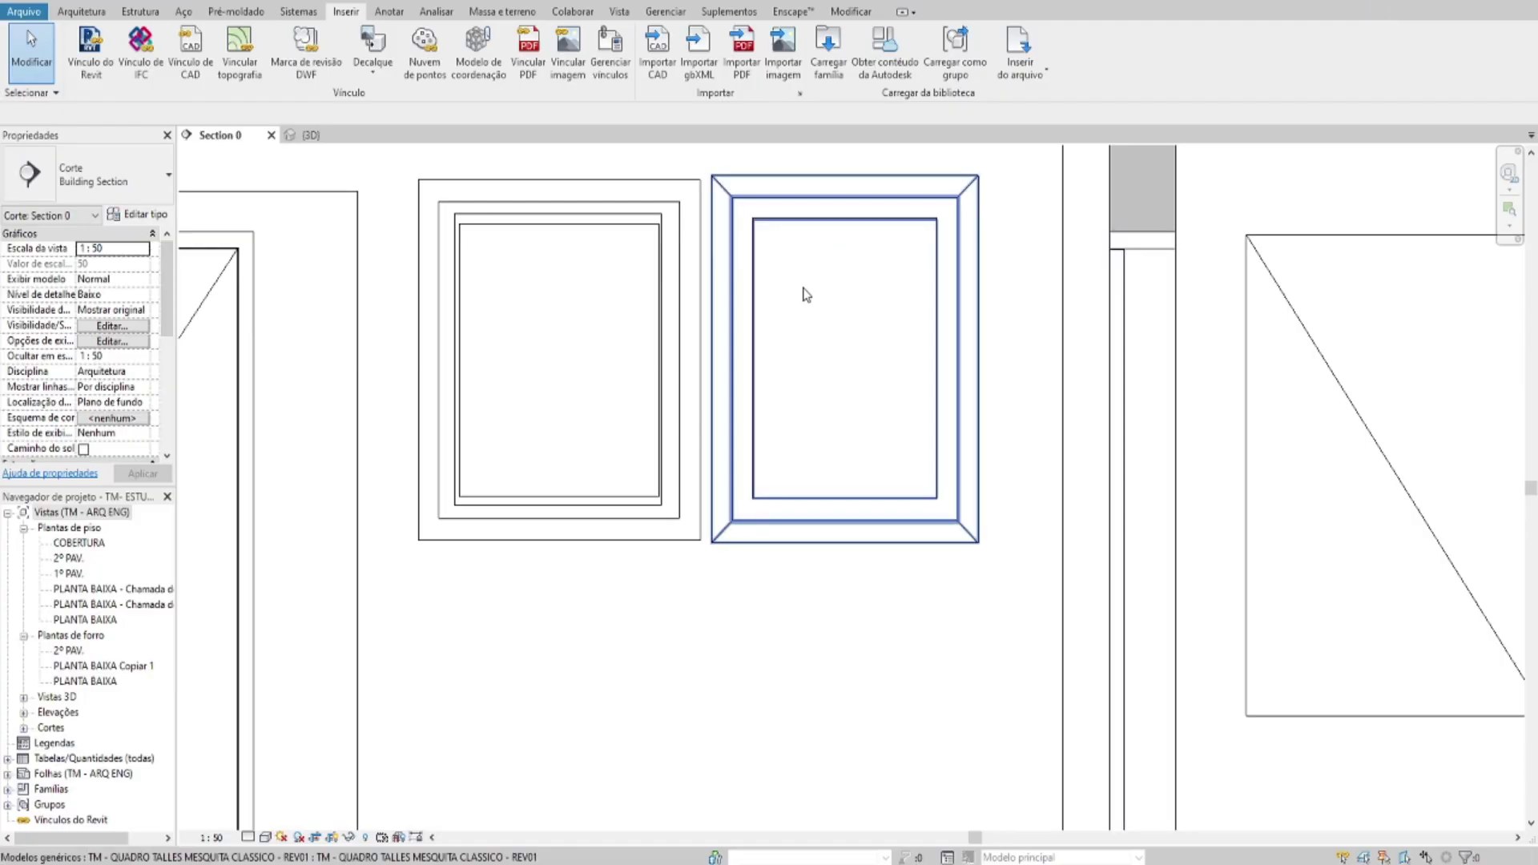
# - Open the PLANTA BAIXA floor plan and bring the study room wall into view
pyautogui.scroll(-2, 803, 292)
pyautogui.scroll(3, 448, 553)
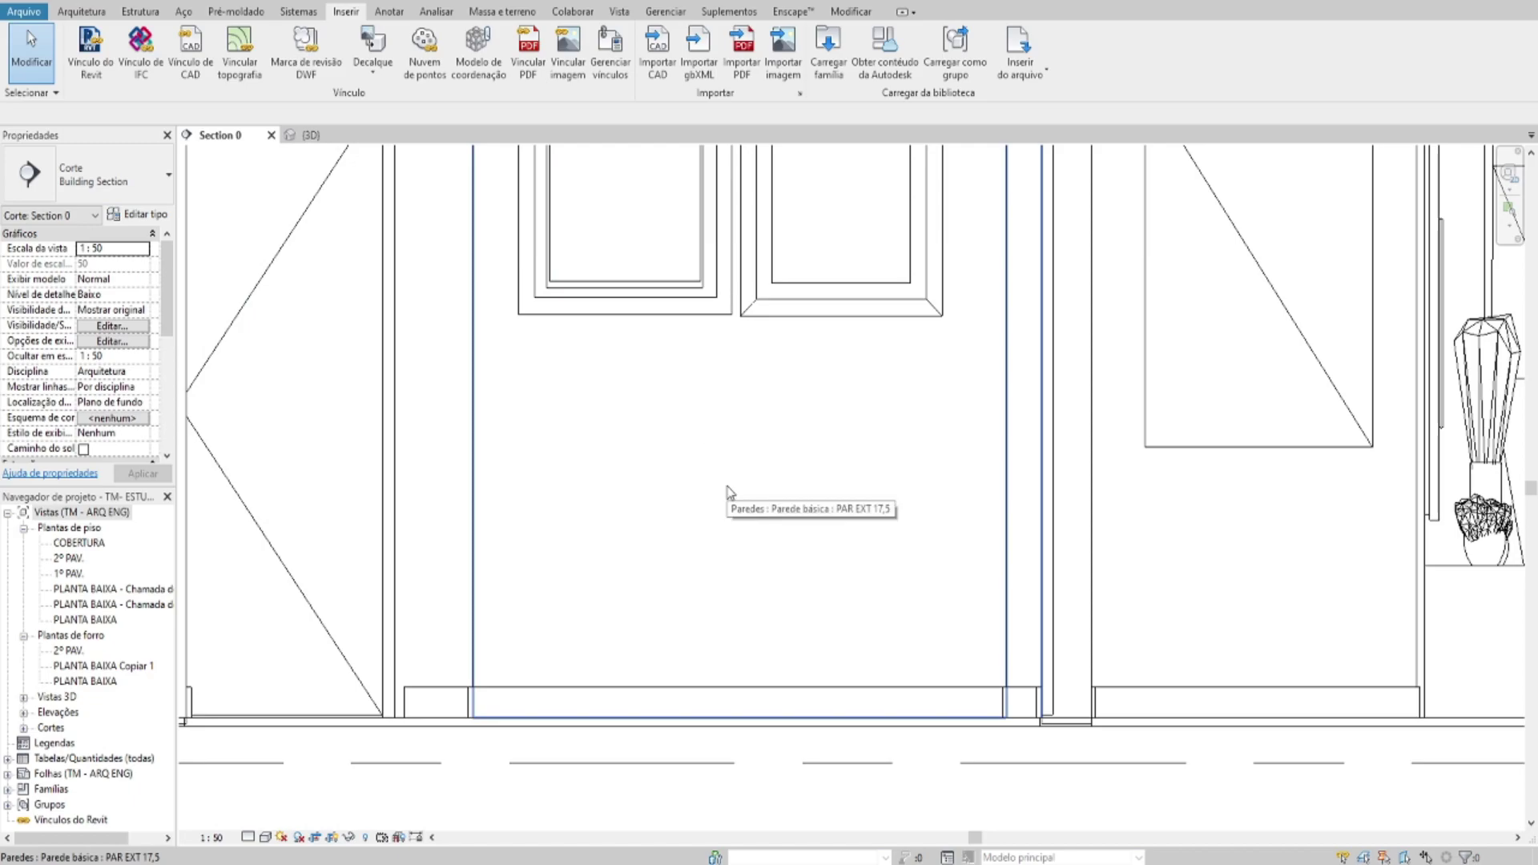
pyautogui.doubleClick(85, 619)
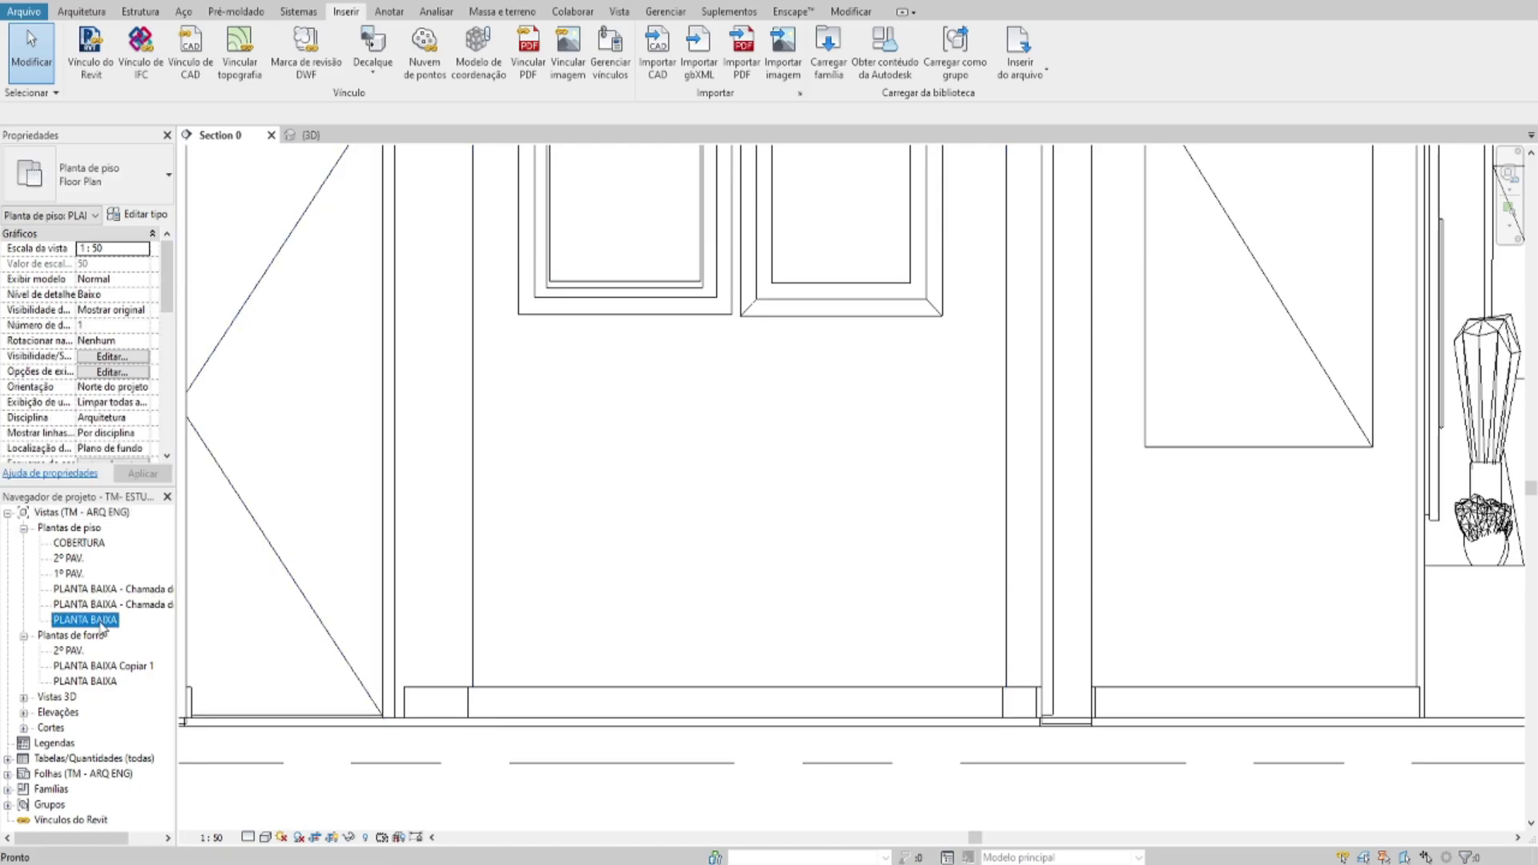
pyautogui.scroll(3, 841, 561)
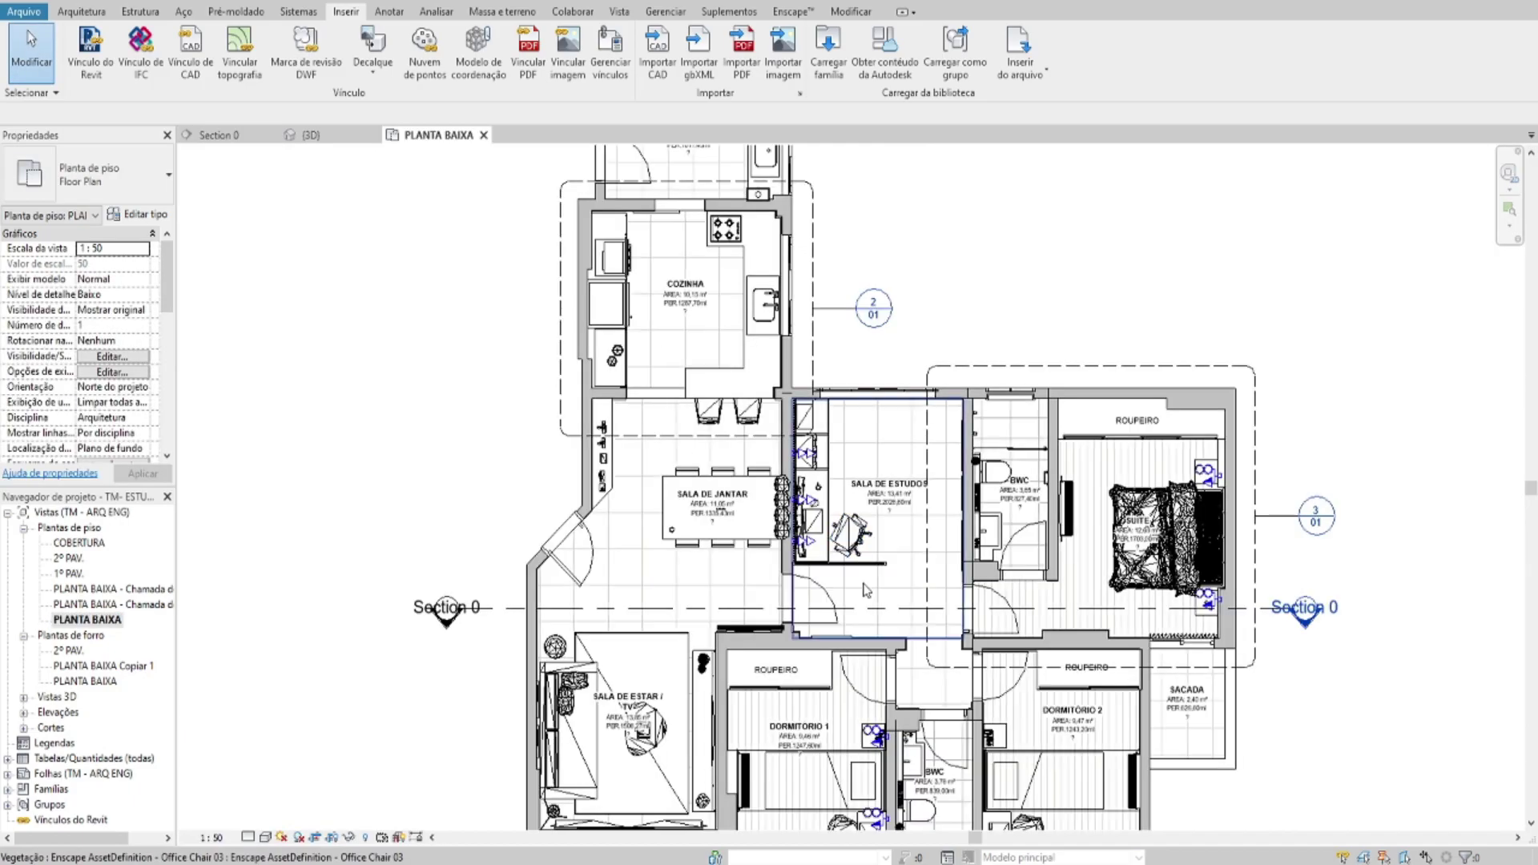
pyautogui.scroll(1, 857, 544)
pyautogui.scroll(4, 881, 516)
pyautogui.moveTo(881, 516); pyautogui.dragTo(873, 535, button='middle')
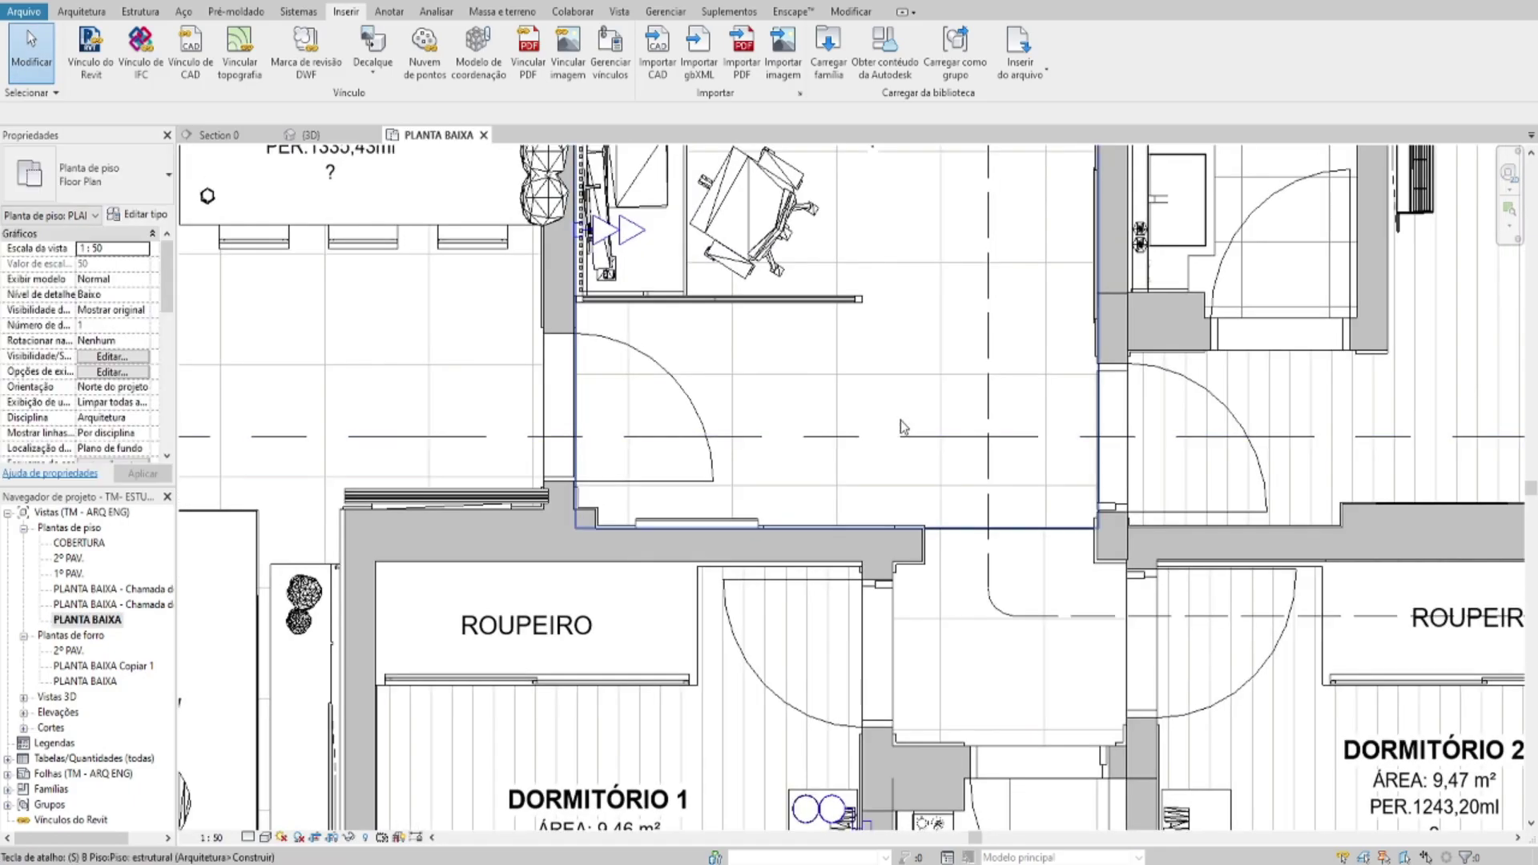
# - Draw Section 1 across the study wall using the SE shortcut
pyautogui.press('s')
pyautogui.press('e')
pyautogui.click(901, 426)
pyautogui.click(903, 633)
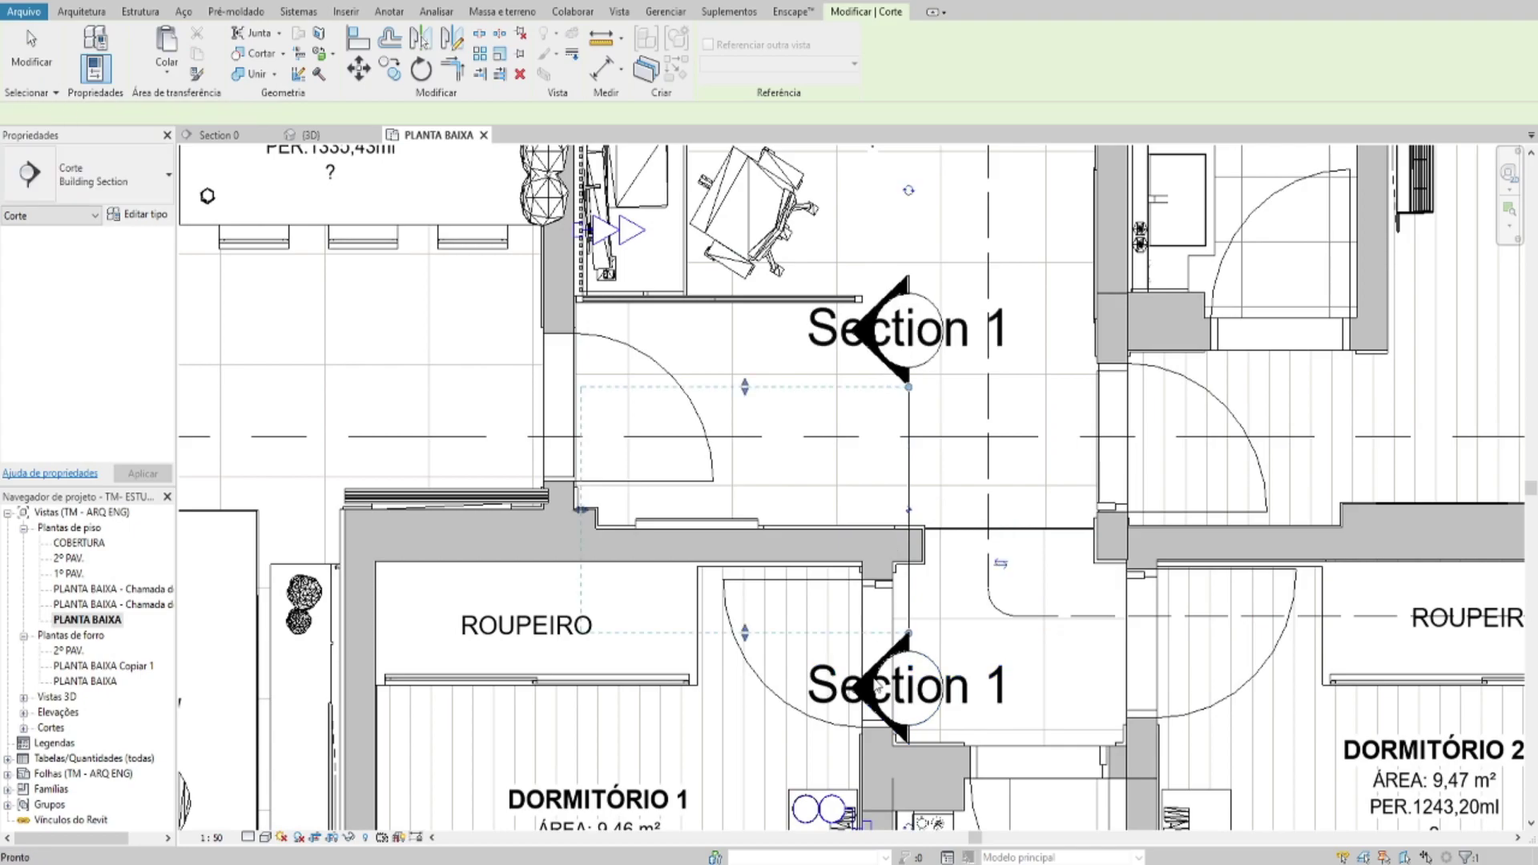
pyautogui.press('Escape')
pyautogui.press('Escape')
pyautogui.scroll(2, 871, 686)
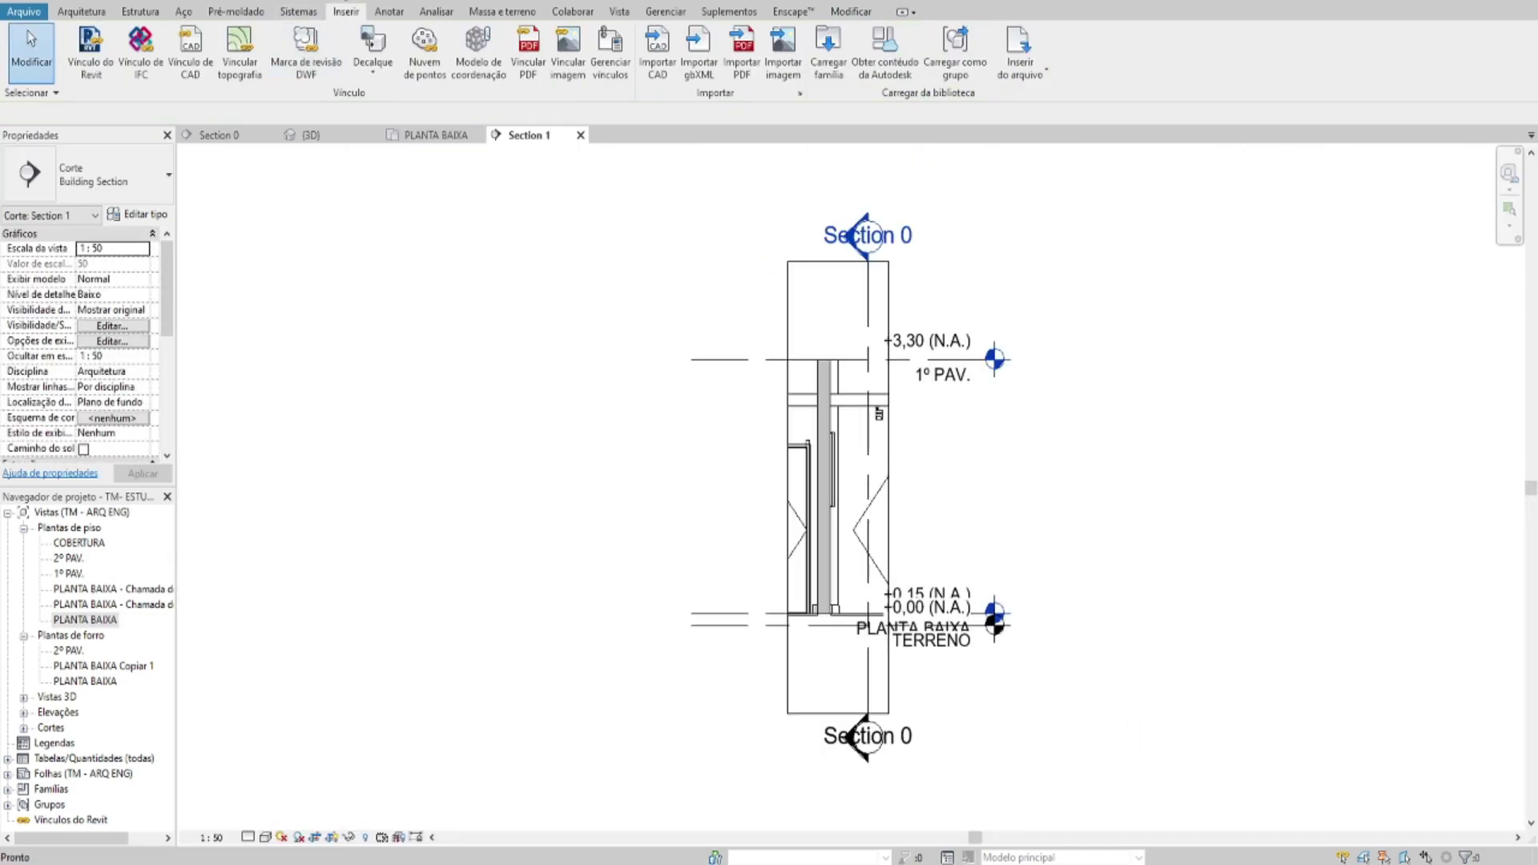
# - In the Section 1 view, start a Model In-Place component, confirming its category and default name
pyautogui.click(92, 18)
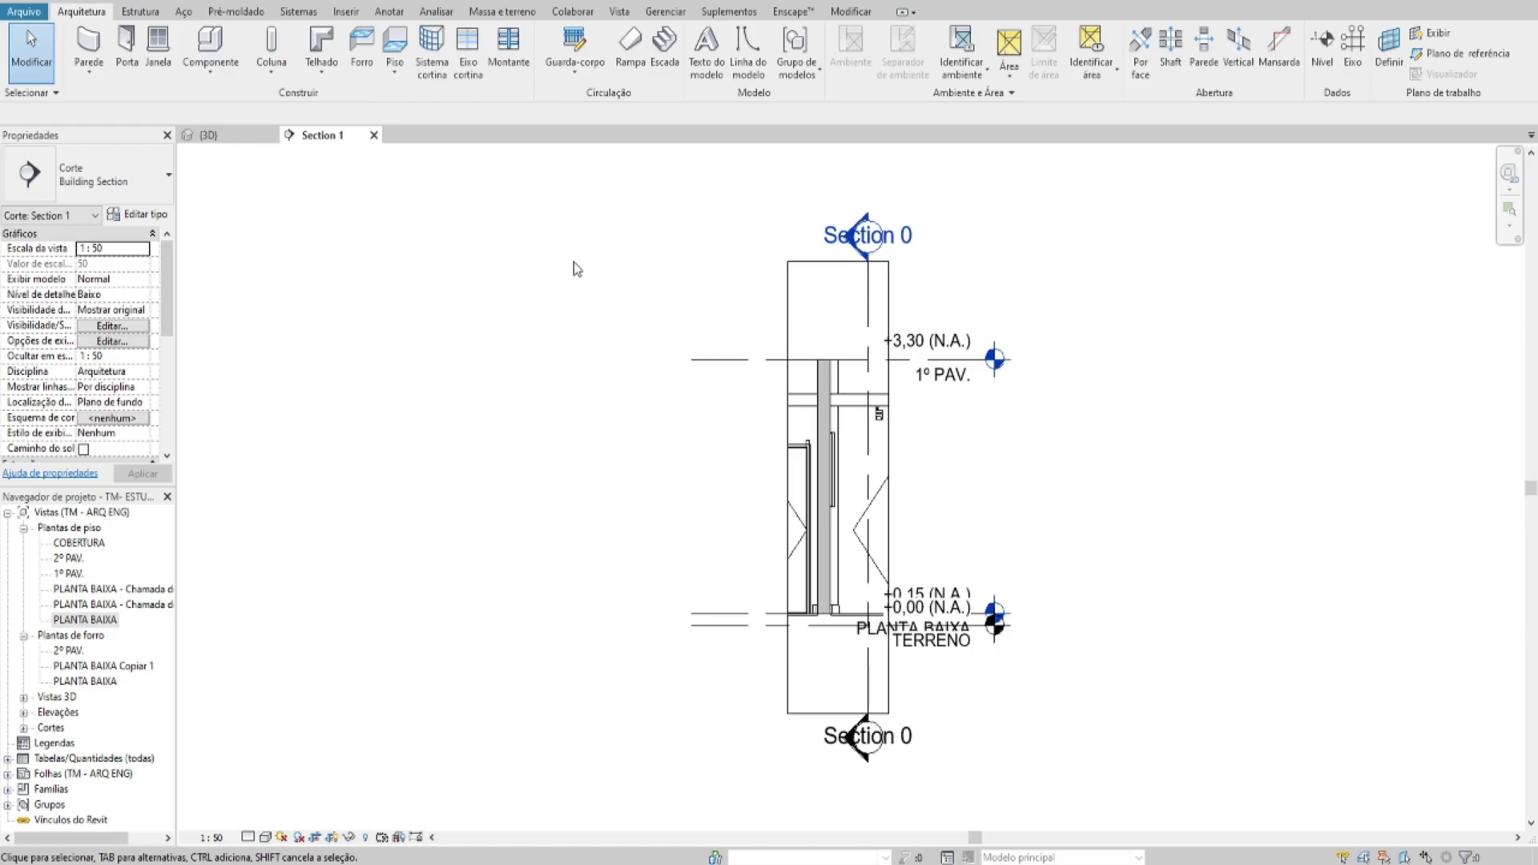
pyautogui.click(211, 64)
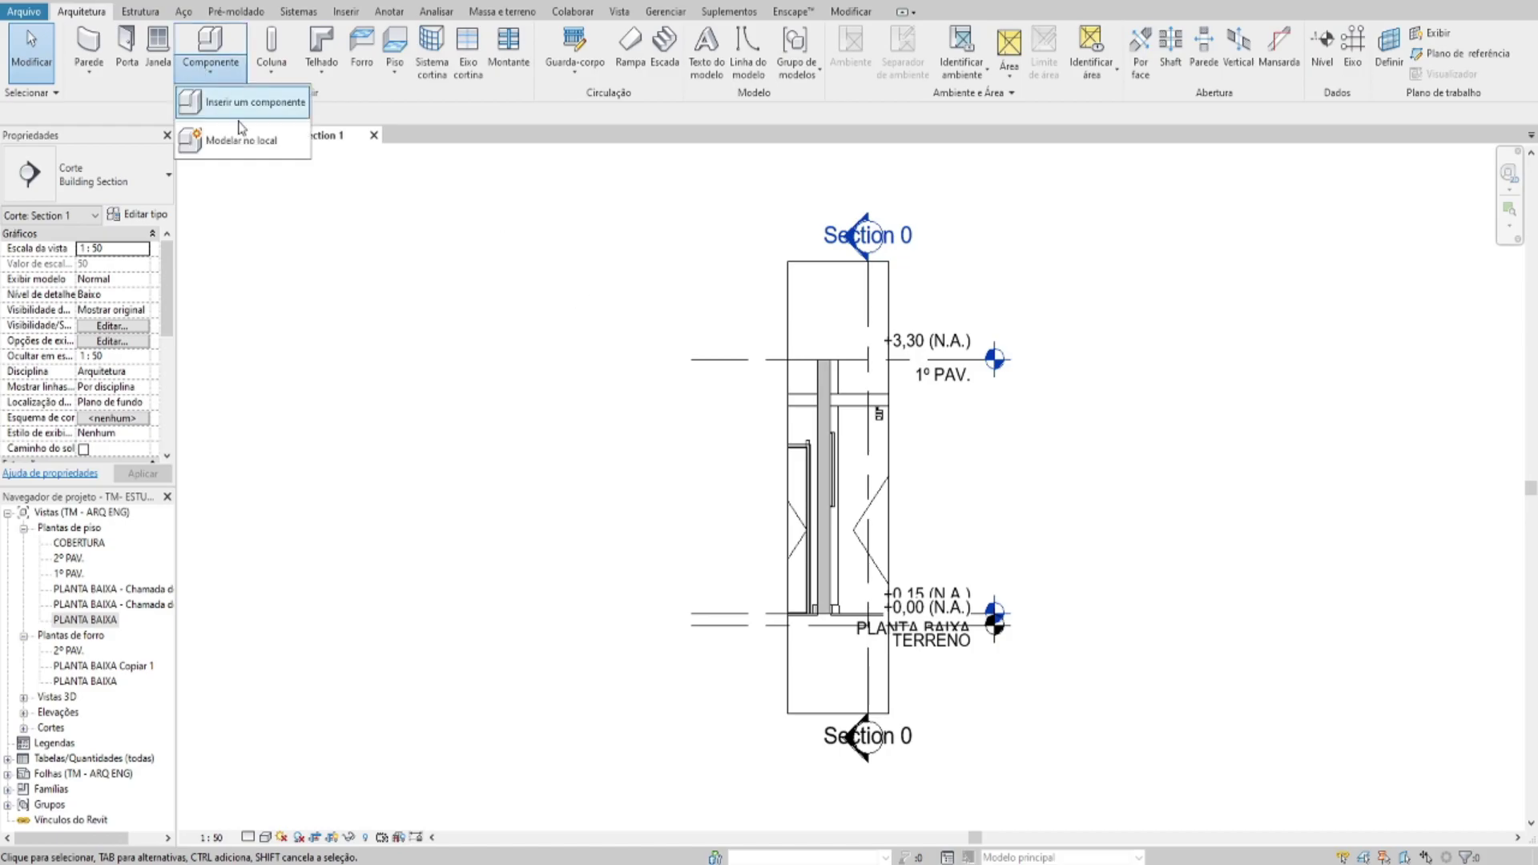
pyautogui.click(244, 142)
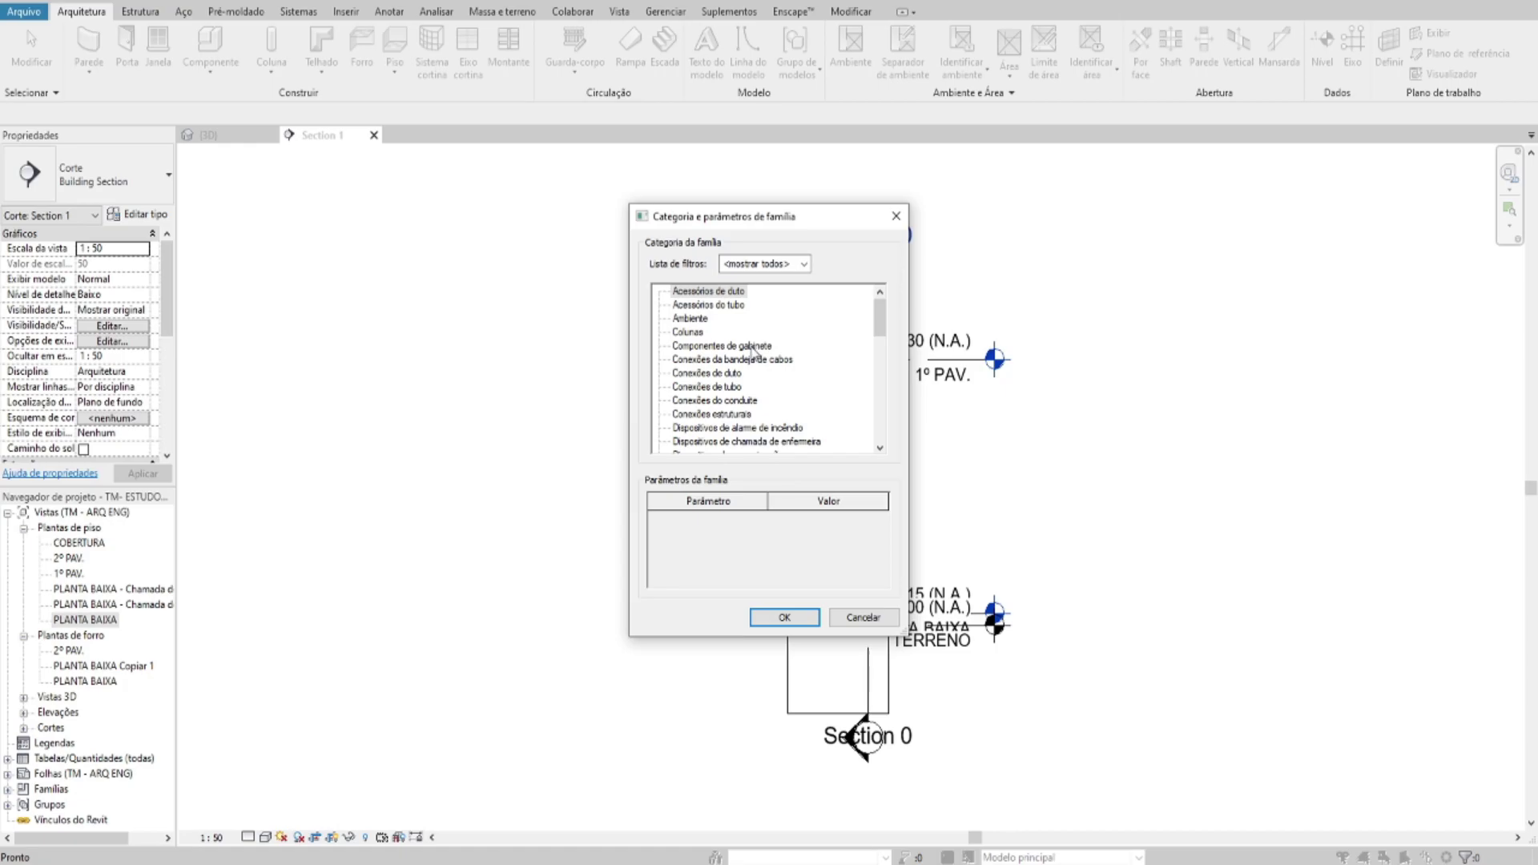
pyautogui.doubleClick(733, 353)
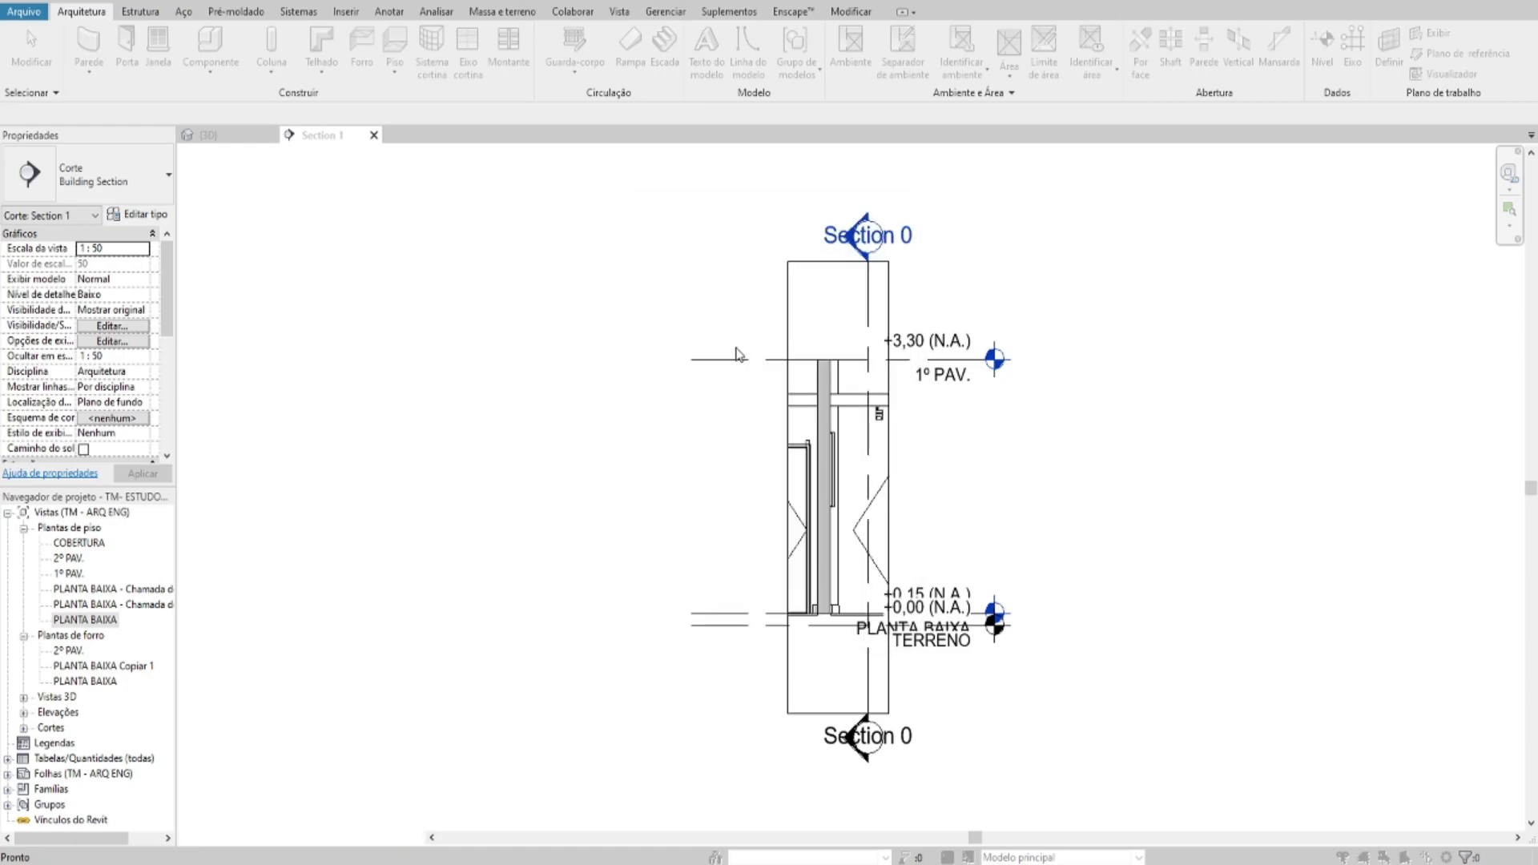
pyautogui.press('Return')
pyautogui.scroll(3, 815, 614)
# - Start a solid extrusion sketched on the wall face as its work plane
pyautogui.scroll(3, 815, 614)
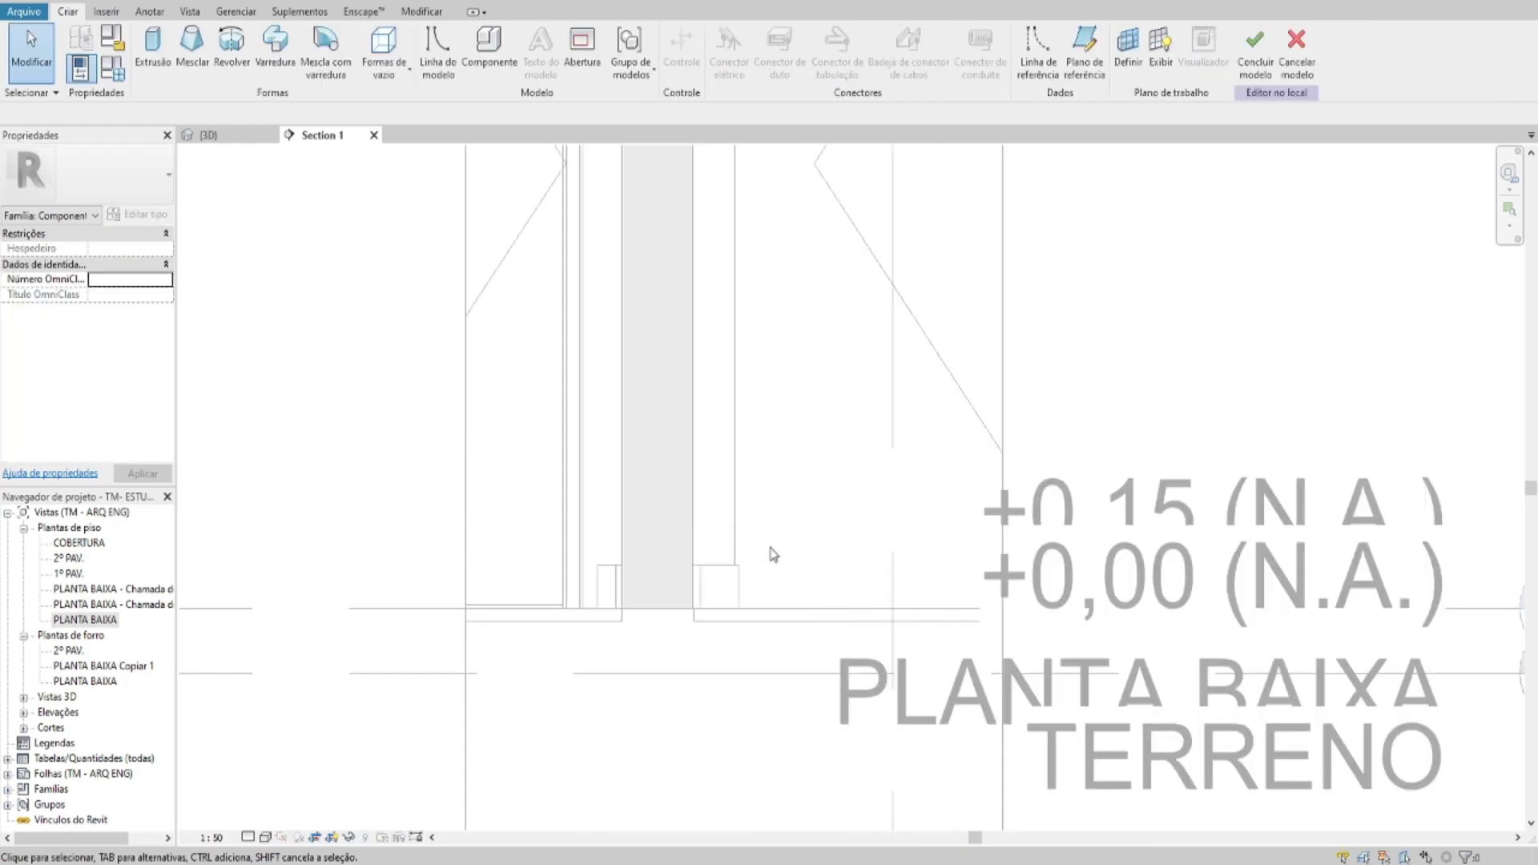
pyautogui.moveTo(689, 398); pyautogui.dragTo(678, 460, button='middle')
pyautogui.click(152, 52)
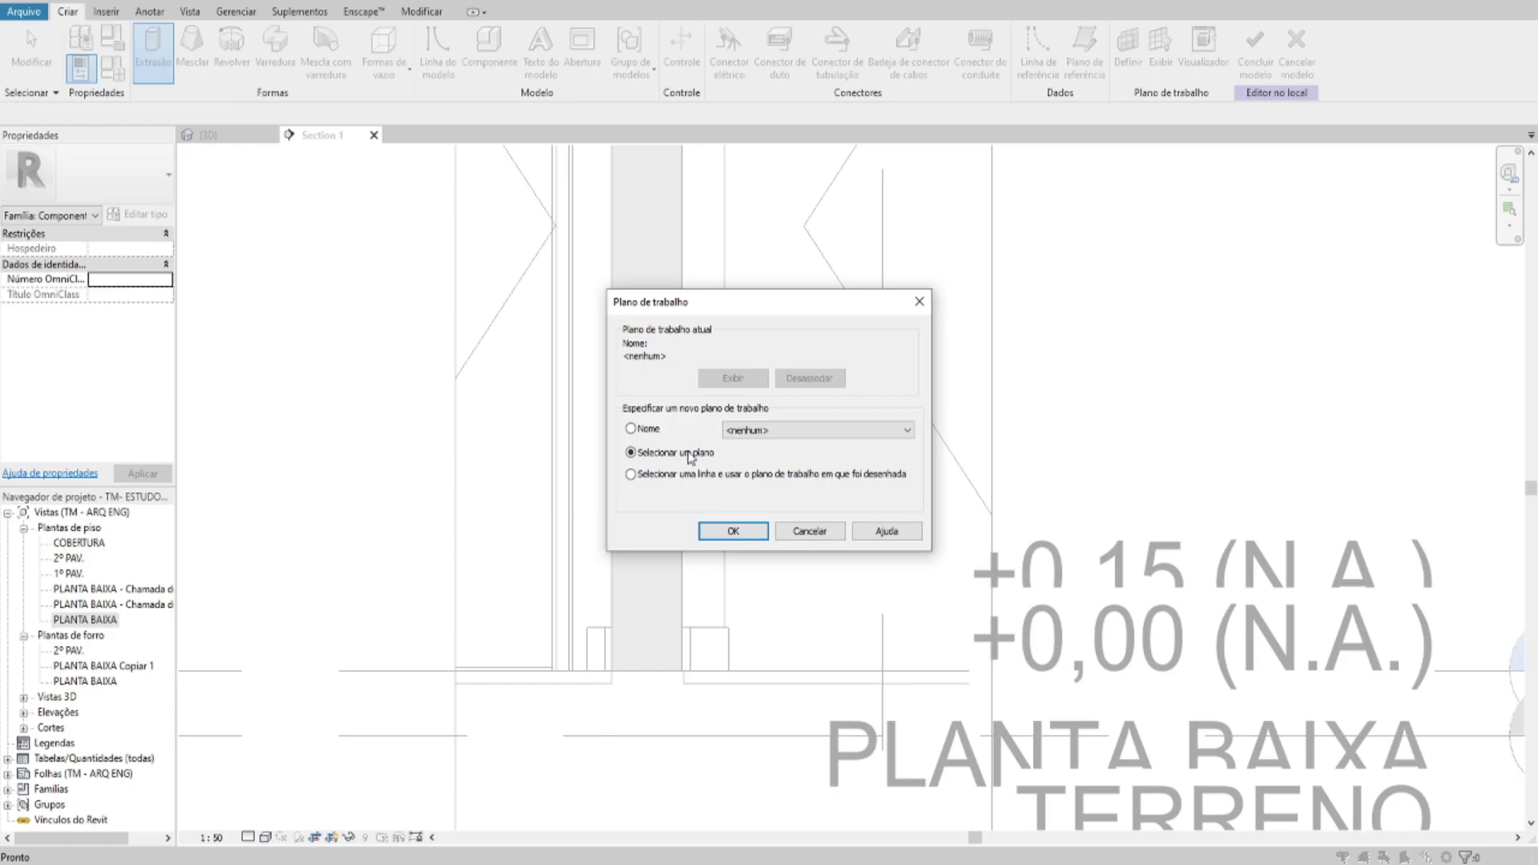
pyautogui.click(731, 531)
pyautogui.click(704, 557)
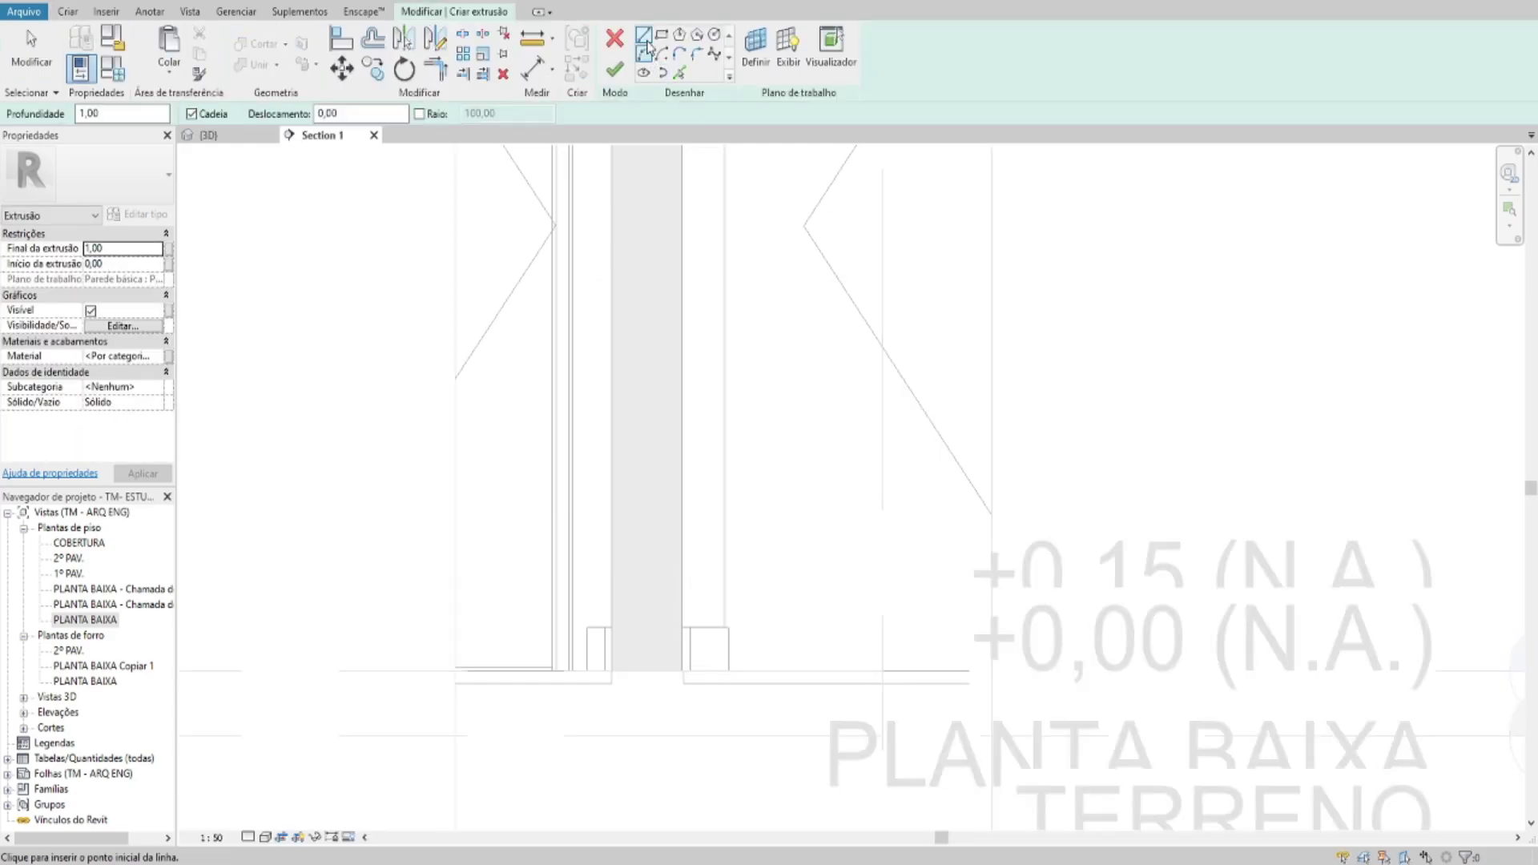
# - Sketch a triangle from the wall's bottom corner, with a sloped line and a bottom line
pyautogui.click(683, 670)
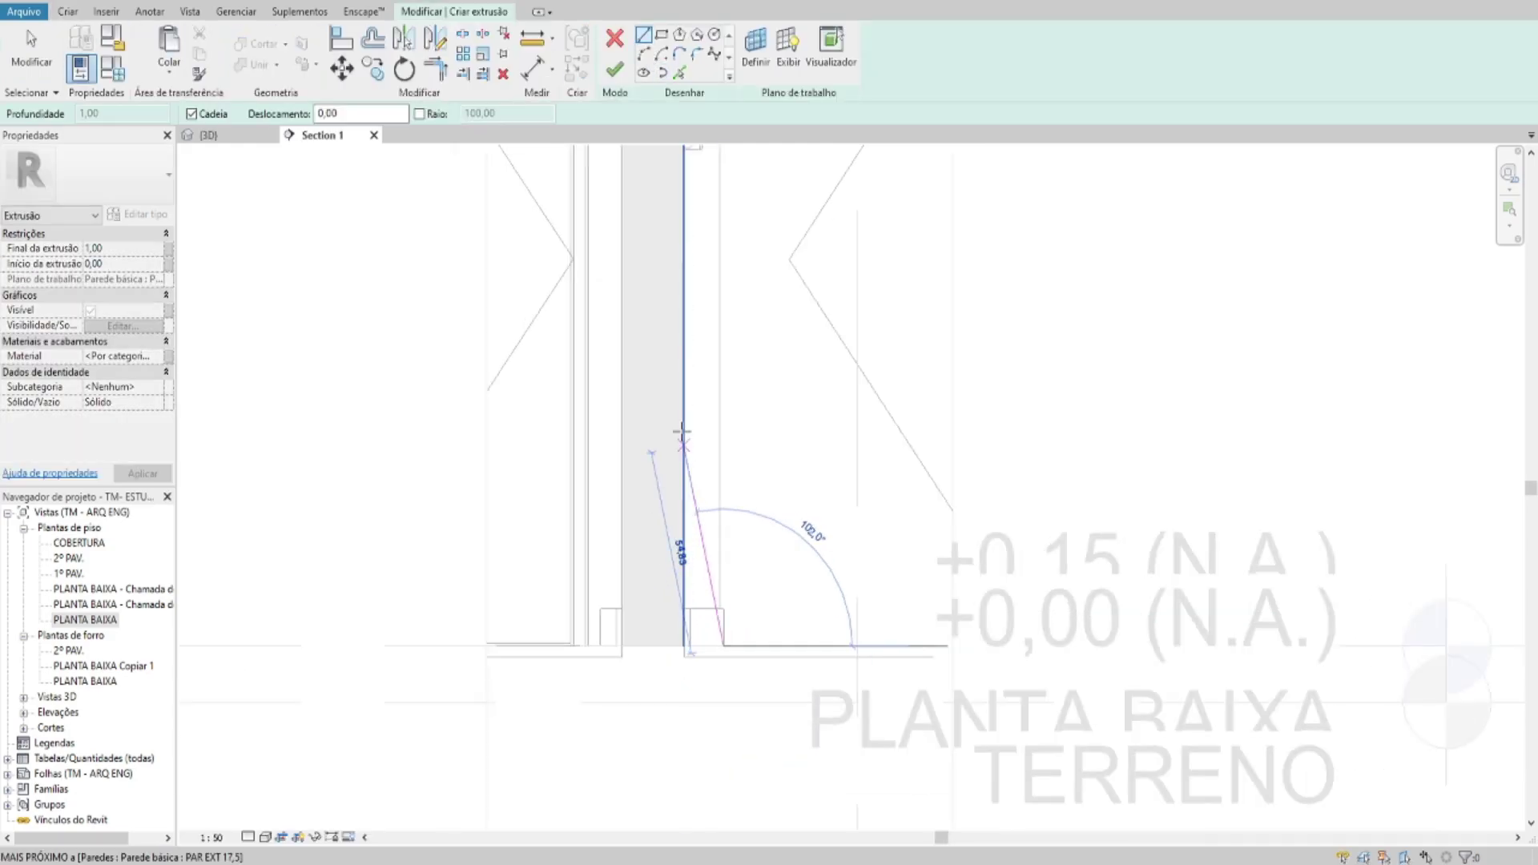
pyautogui.scroll(-1, 689, 489)
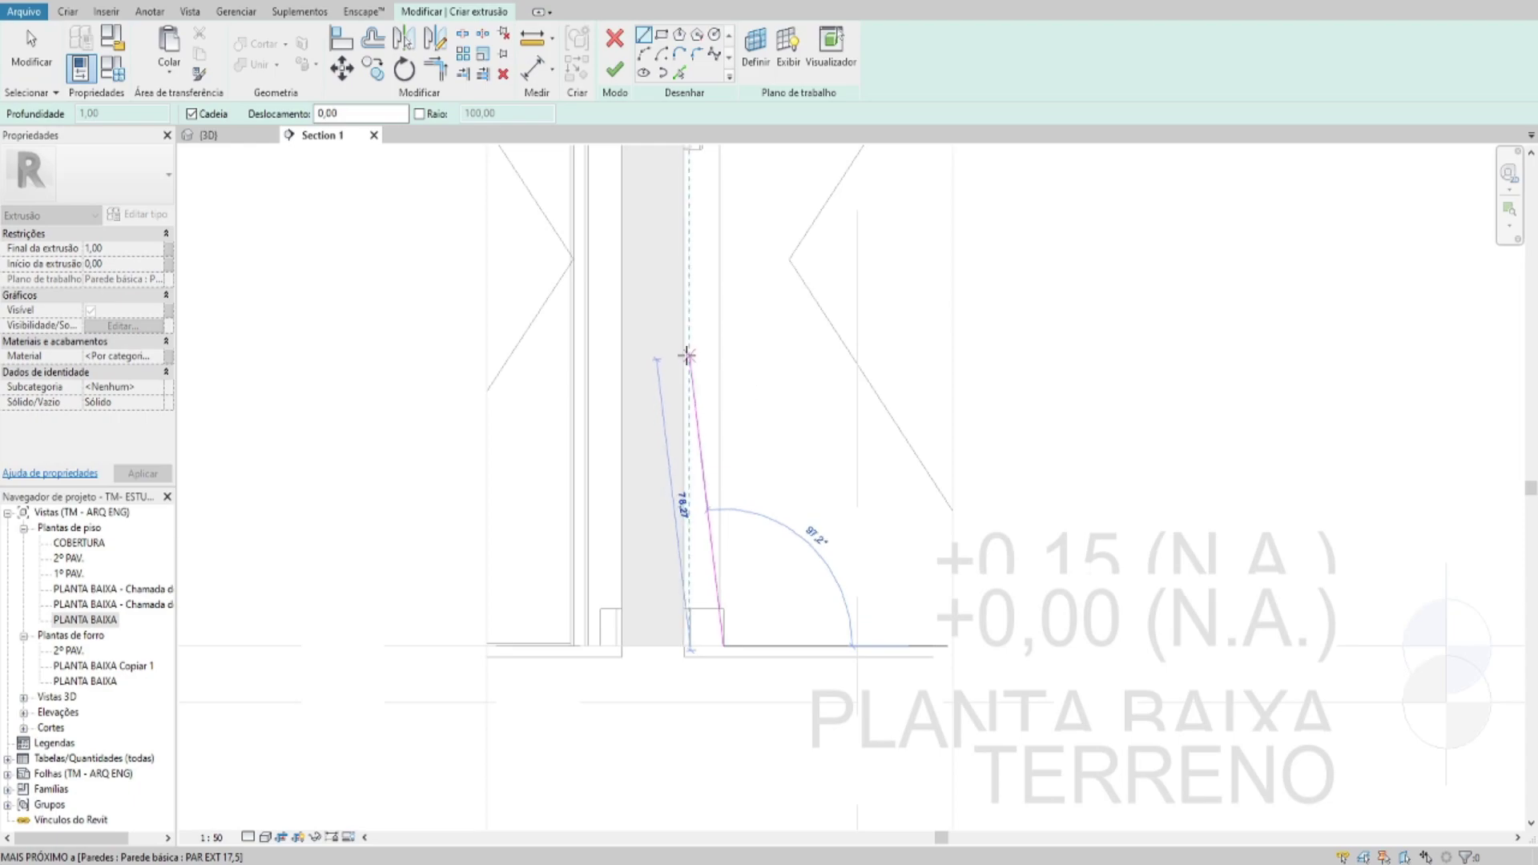
pyautogui.scroll(2, 681, 399)
pyautogui.click(680, 404)
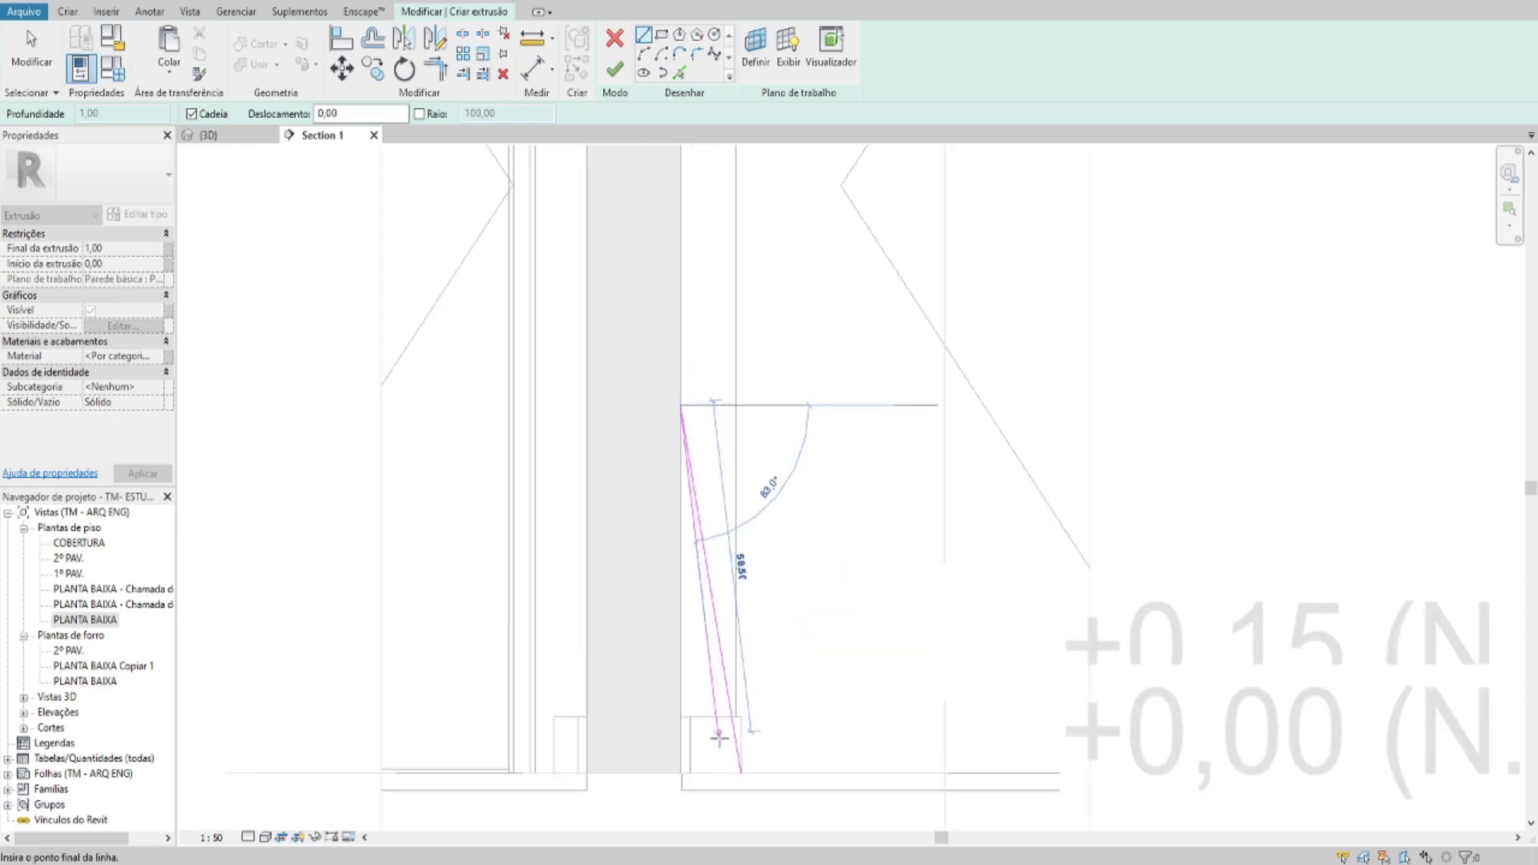
pyautogui.click(680, 772)
pyautogui.click(741, 773)
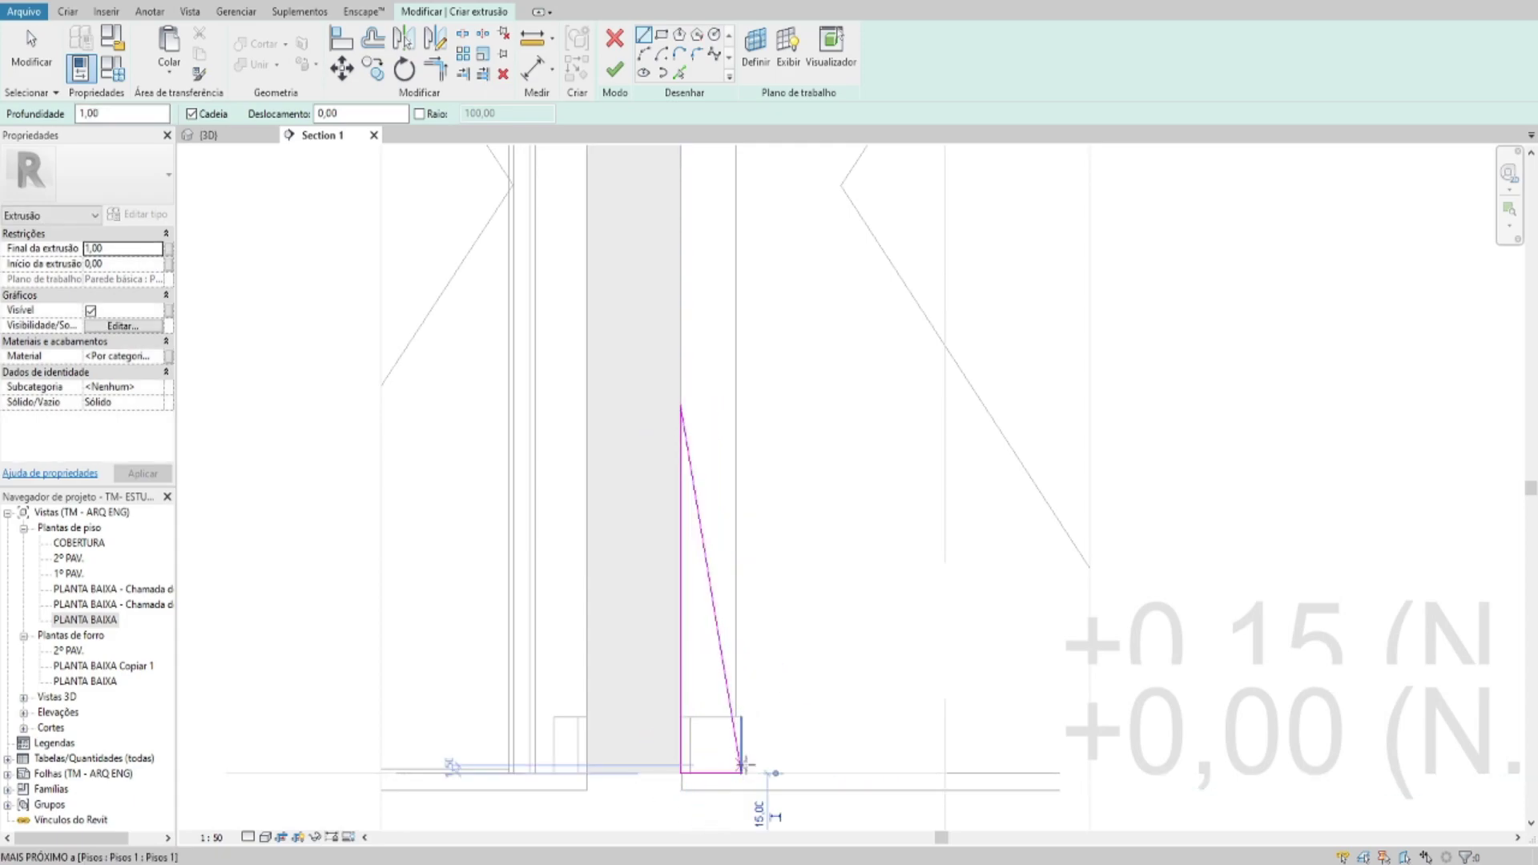
pyautogui.moveTo(639, 363); pyautogui.dragTo(611, 309, button='middle')
pyautogui.press('Escape')
pyautogui.press('Escape')
# - Add a parallel copy of the diagonal line at a 20 offset
pyautogui.click(679, 72)
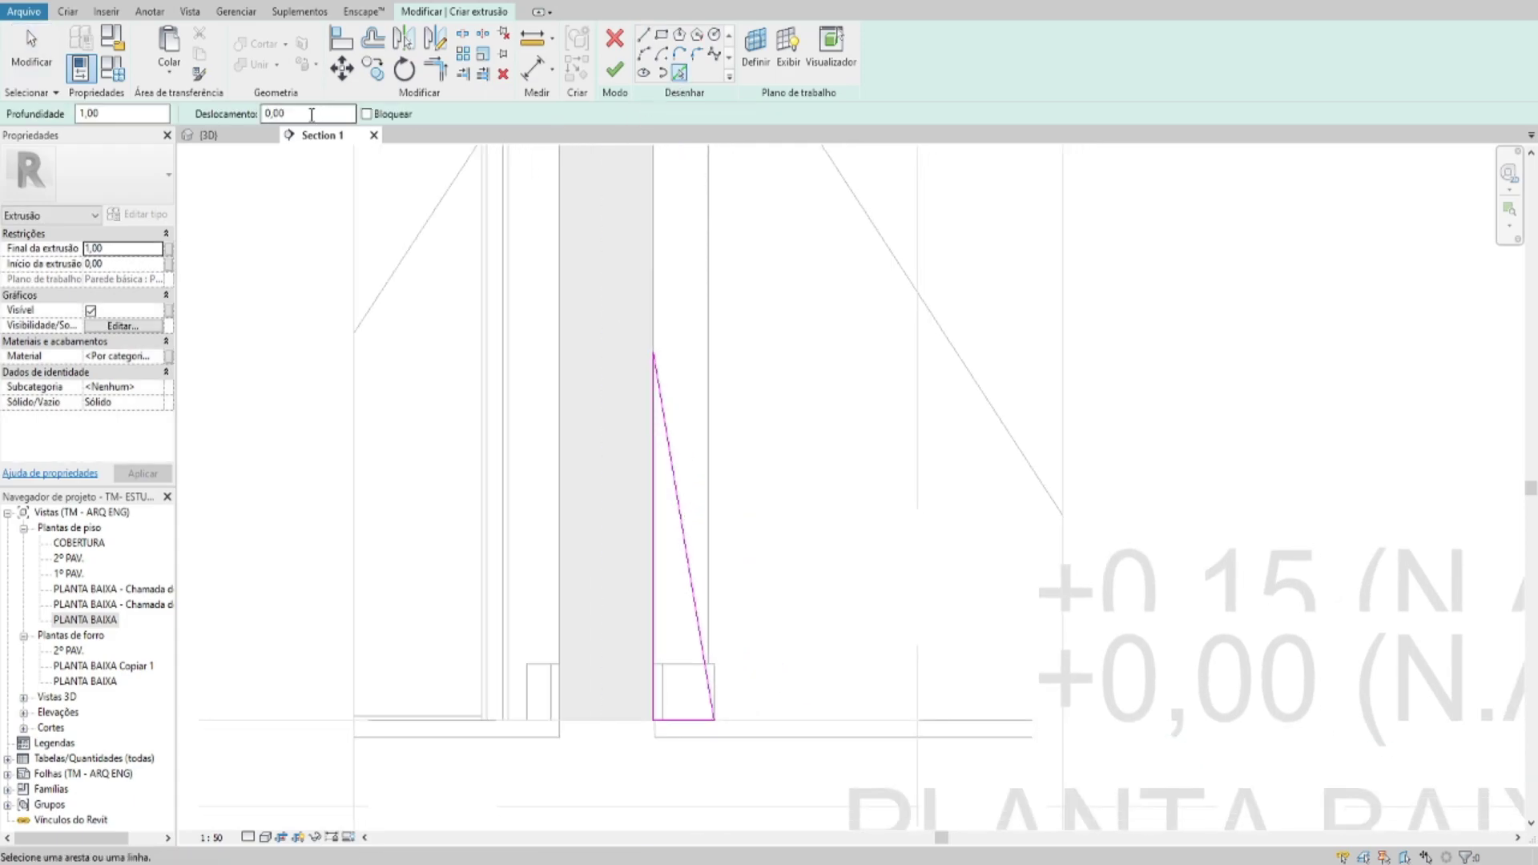
pyautogui.write(',2')
pyautogui.press('Return')
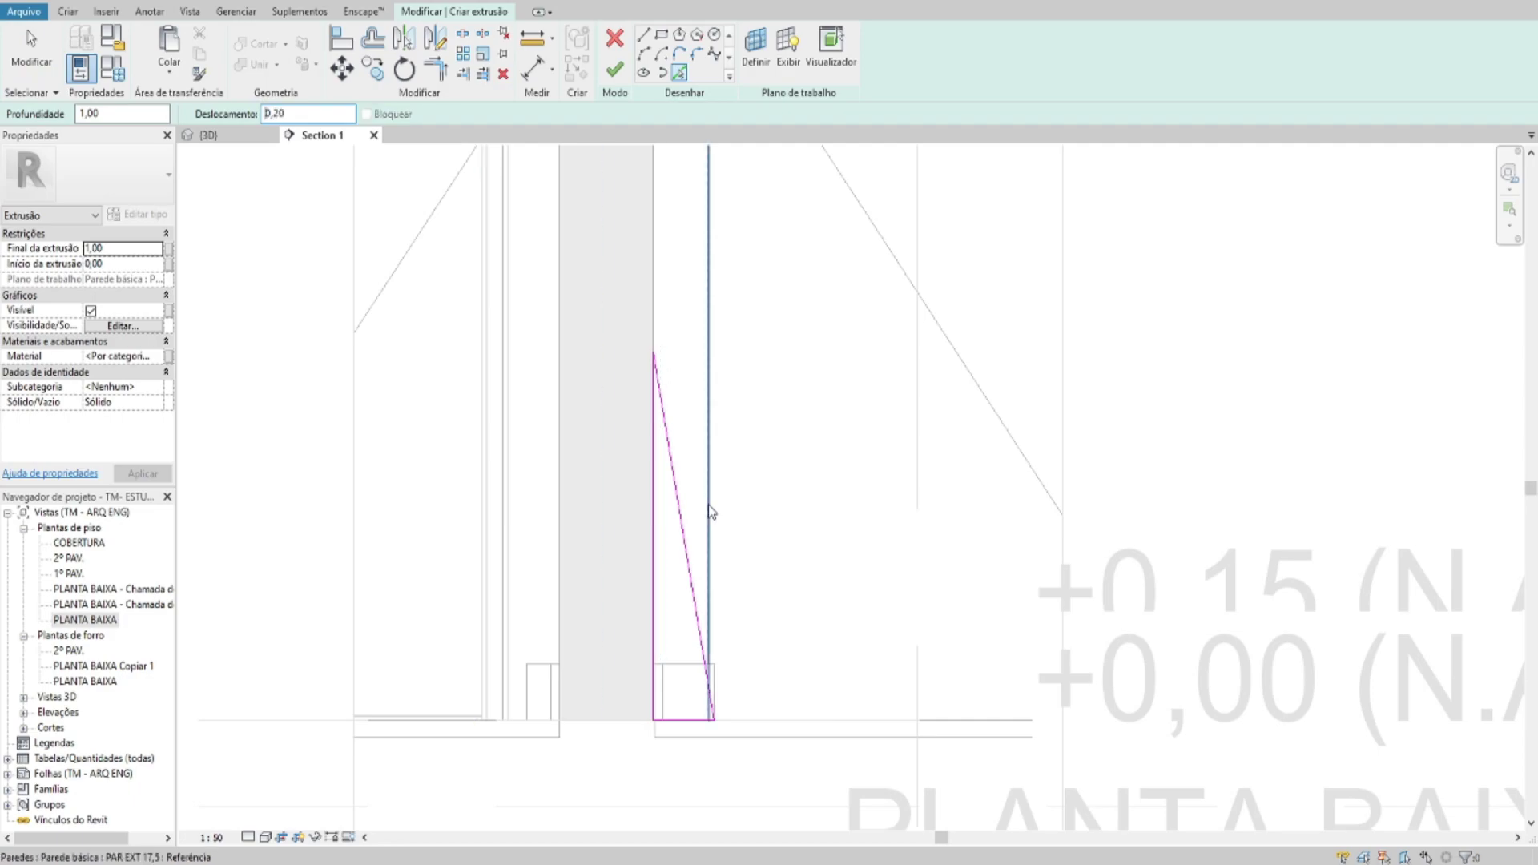
pyautogui.scroll(3, 680, 503)
pyautogui.scroll(3, 671, 498)
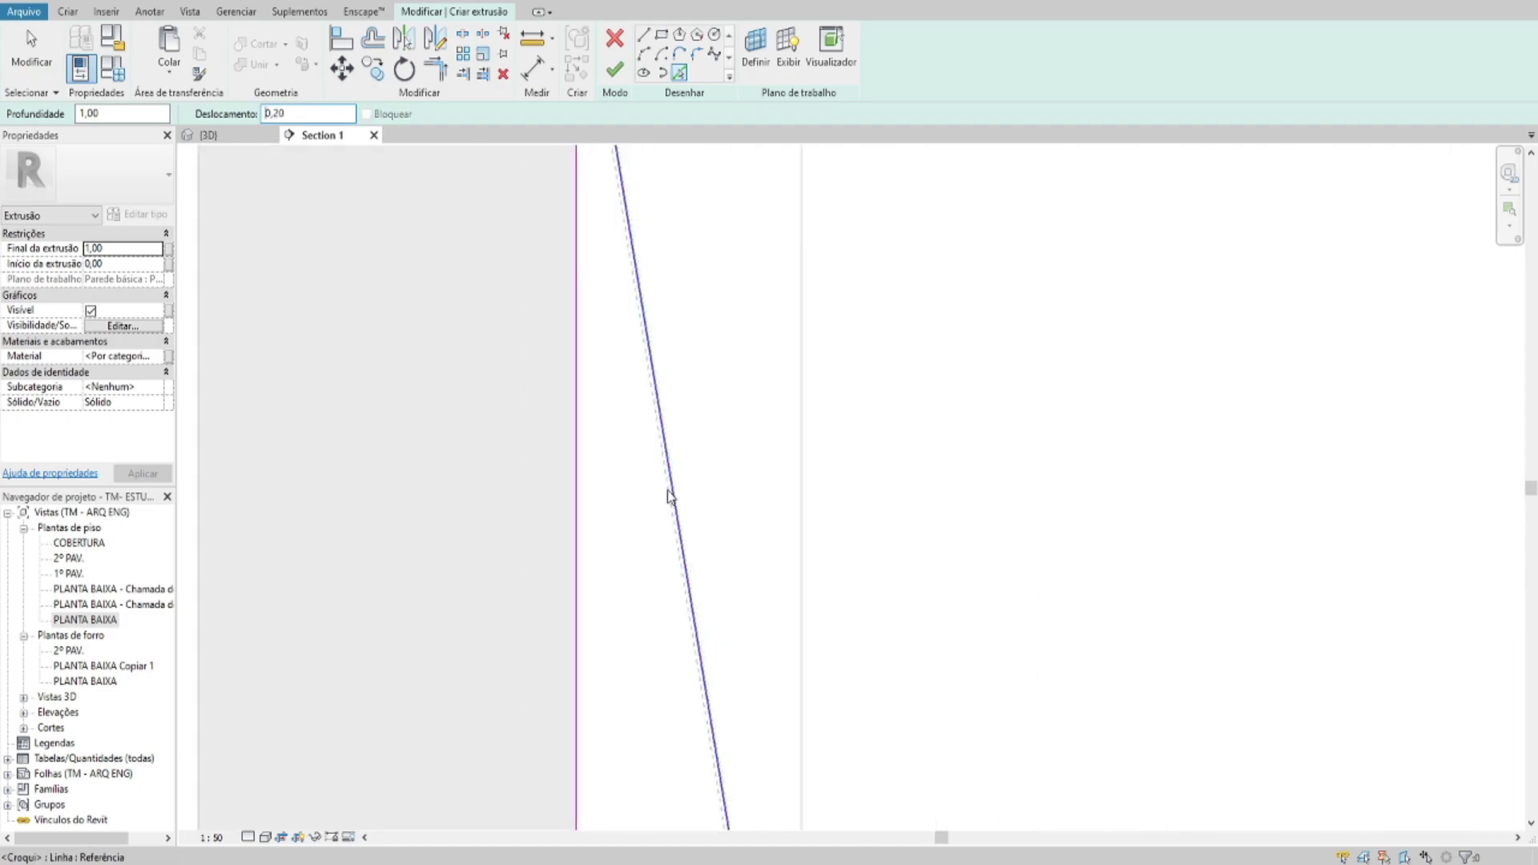
pyautogui.click(672, 504)
pyautogui.scroll(-3, 705, 488)
pyautogui.press('Escape')
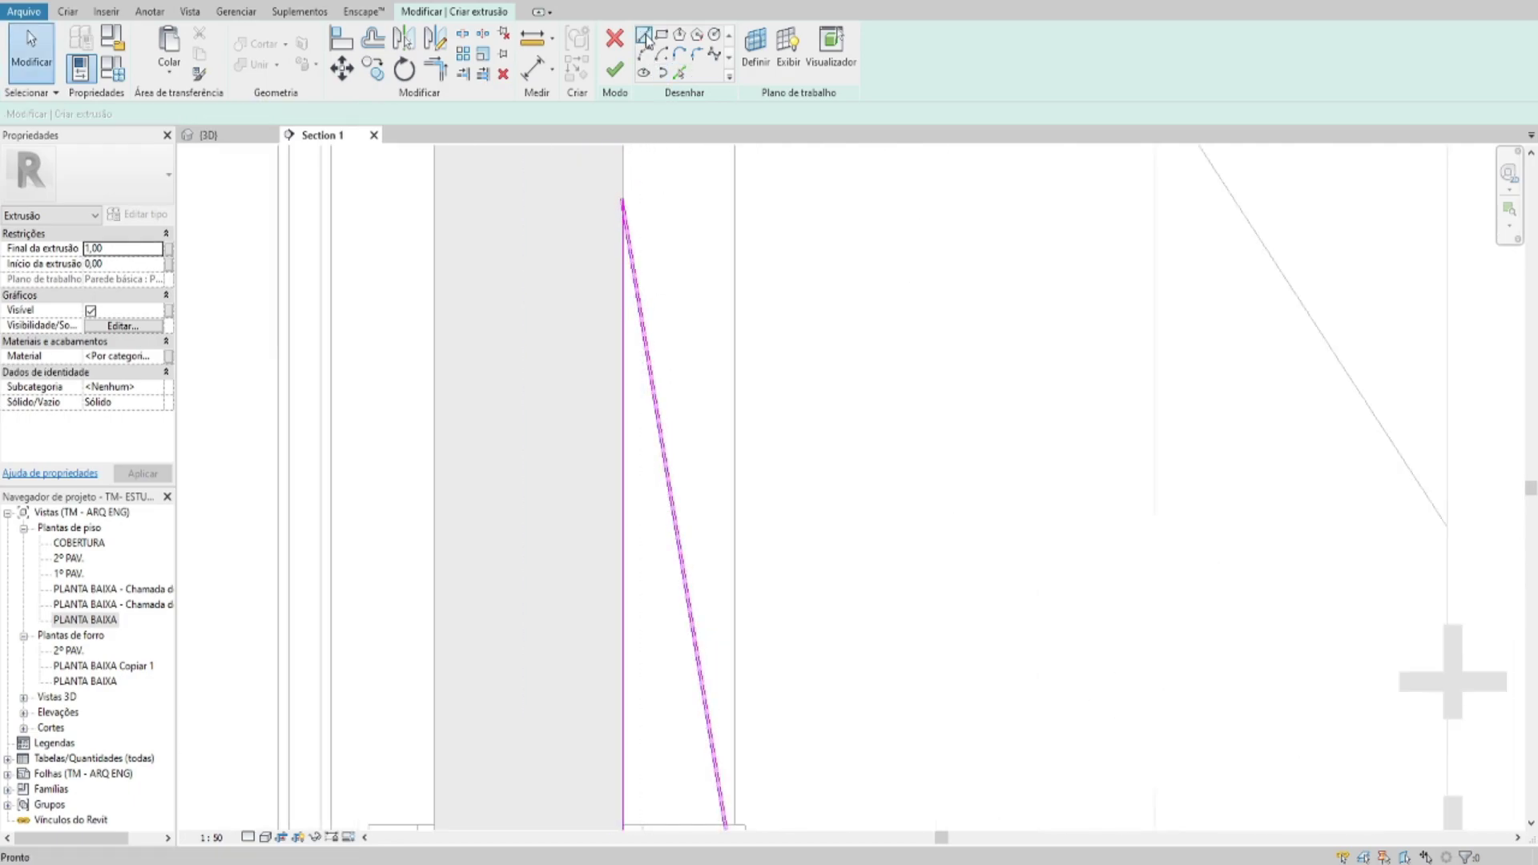
# - Trim the offset diagonal and the bottom line to a closed corner
pyautogui.click(643, 34)
pyautogui.scroll(2, 624, 204)
pyautogui.scroll(2, 629, 204)
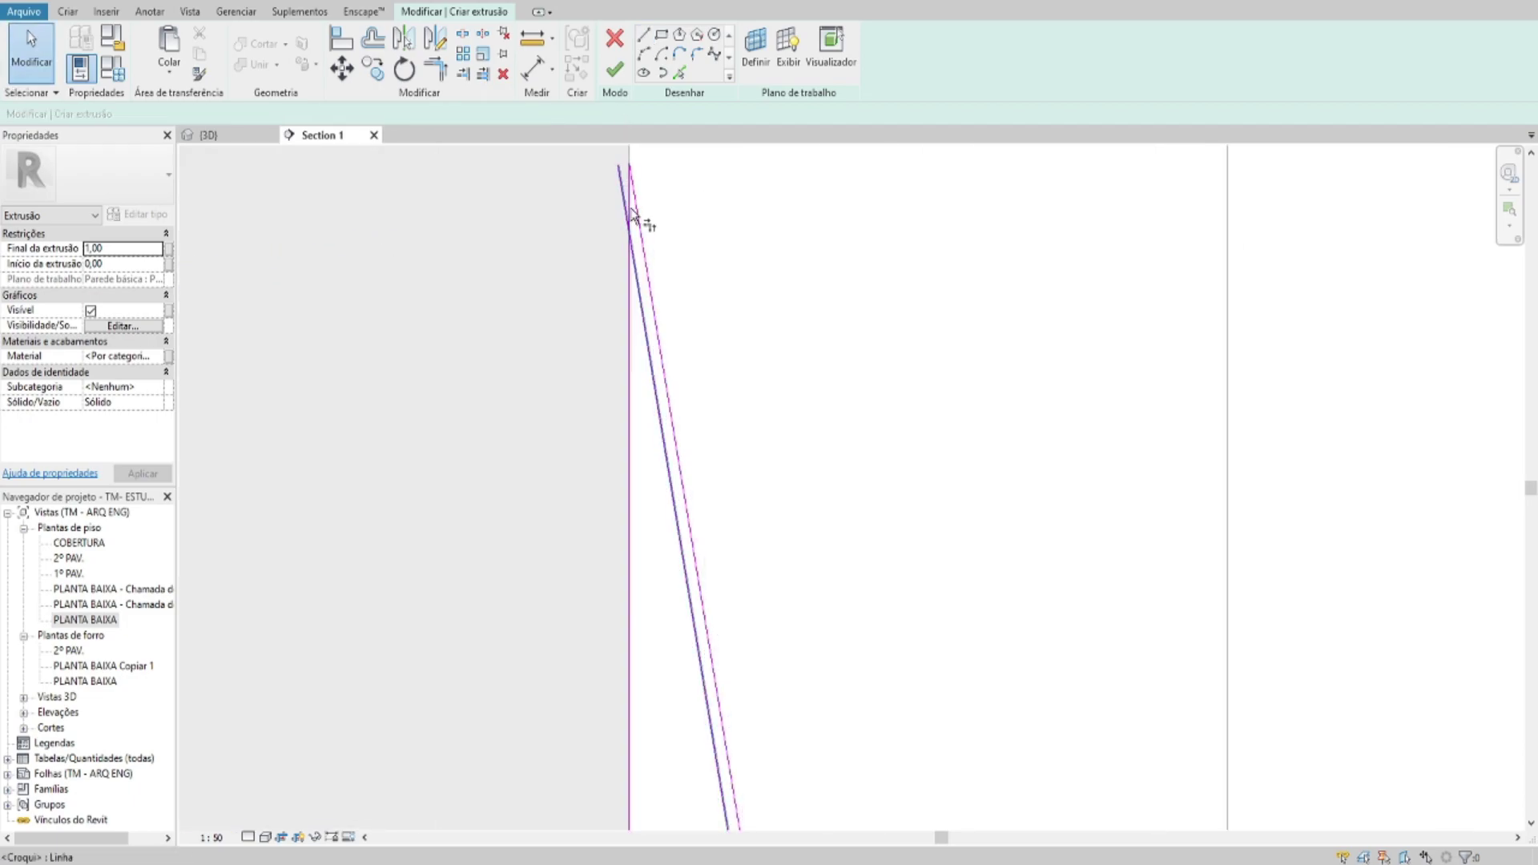
pyautogui.press('t')
pyautogui.press('r')
pyautogui.scroll(-2, 647, 254)
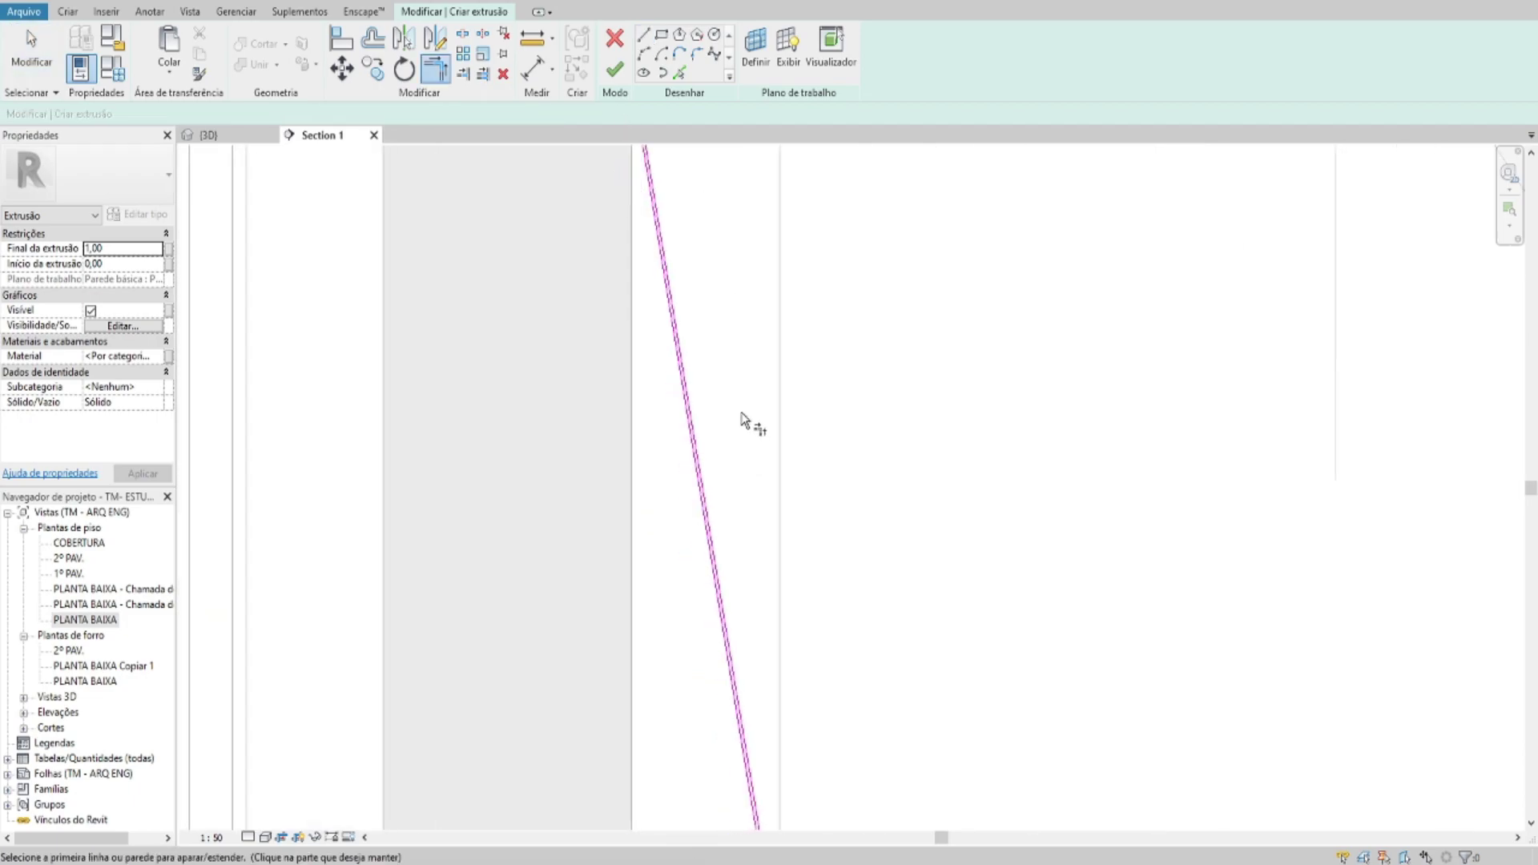
pyautogui.scroll(-2, 757, 465)
pyautogui.scroll(2, 772, 544)
pyautogui.scroll(2, 785, 641)
pyautogui.click(785, 655)
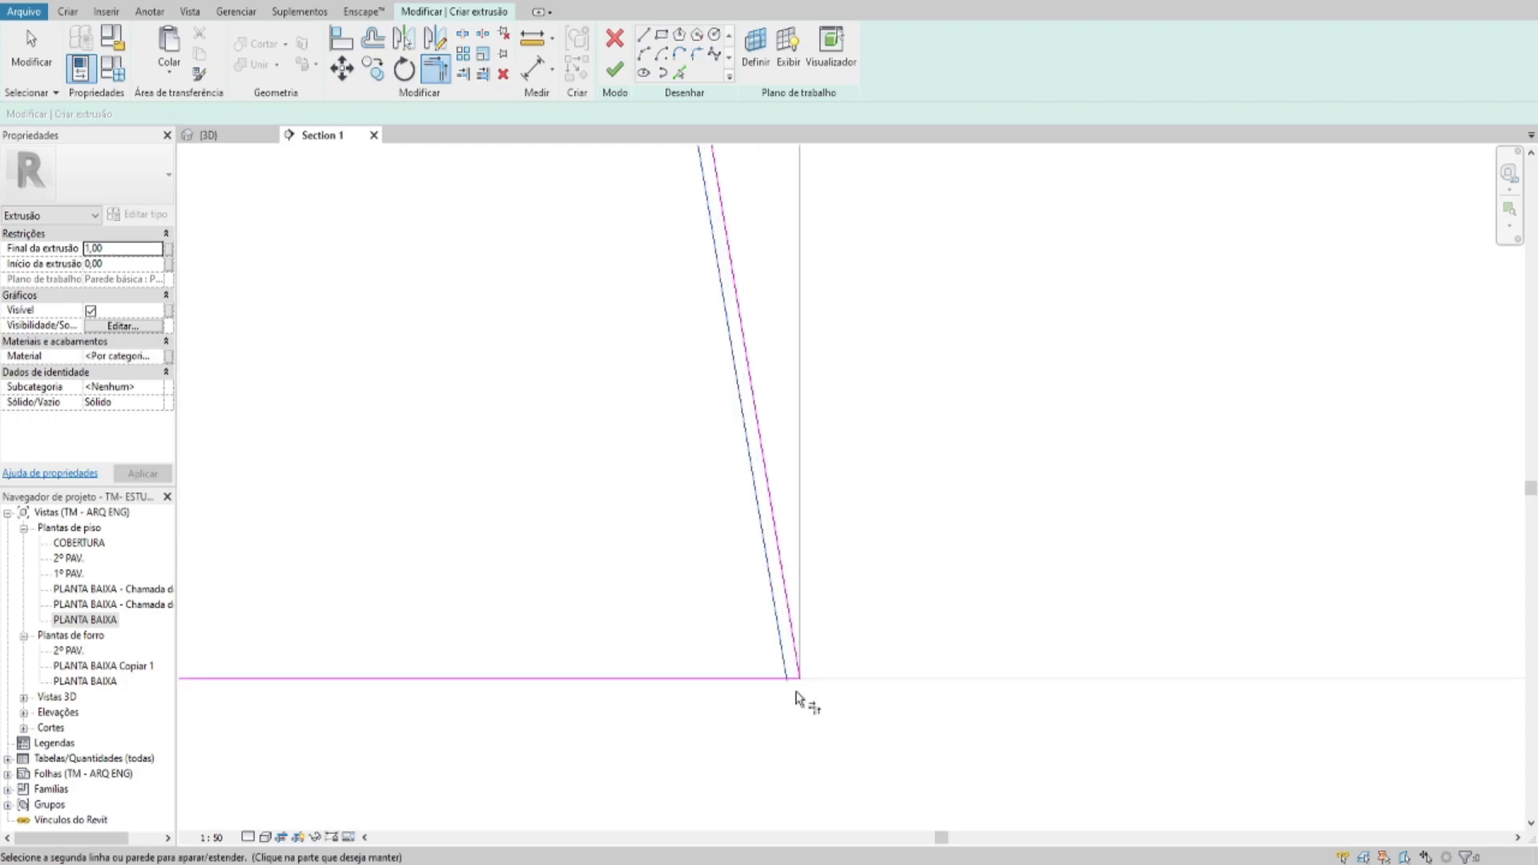
pyautogui.click(797, 683)
pyautogui.press('Escape')
# - Set the extrusion depth to 80,00 and finish the slanted board in-place model
pyautogui.scroll(-2, 797, 683)
pyautogui.scroll(3, 804, 446)
pyautogui.scroll(-2, 804, 446)
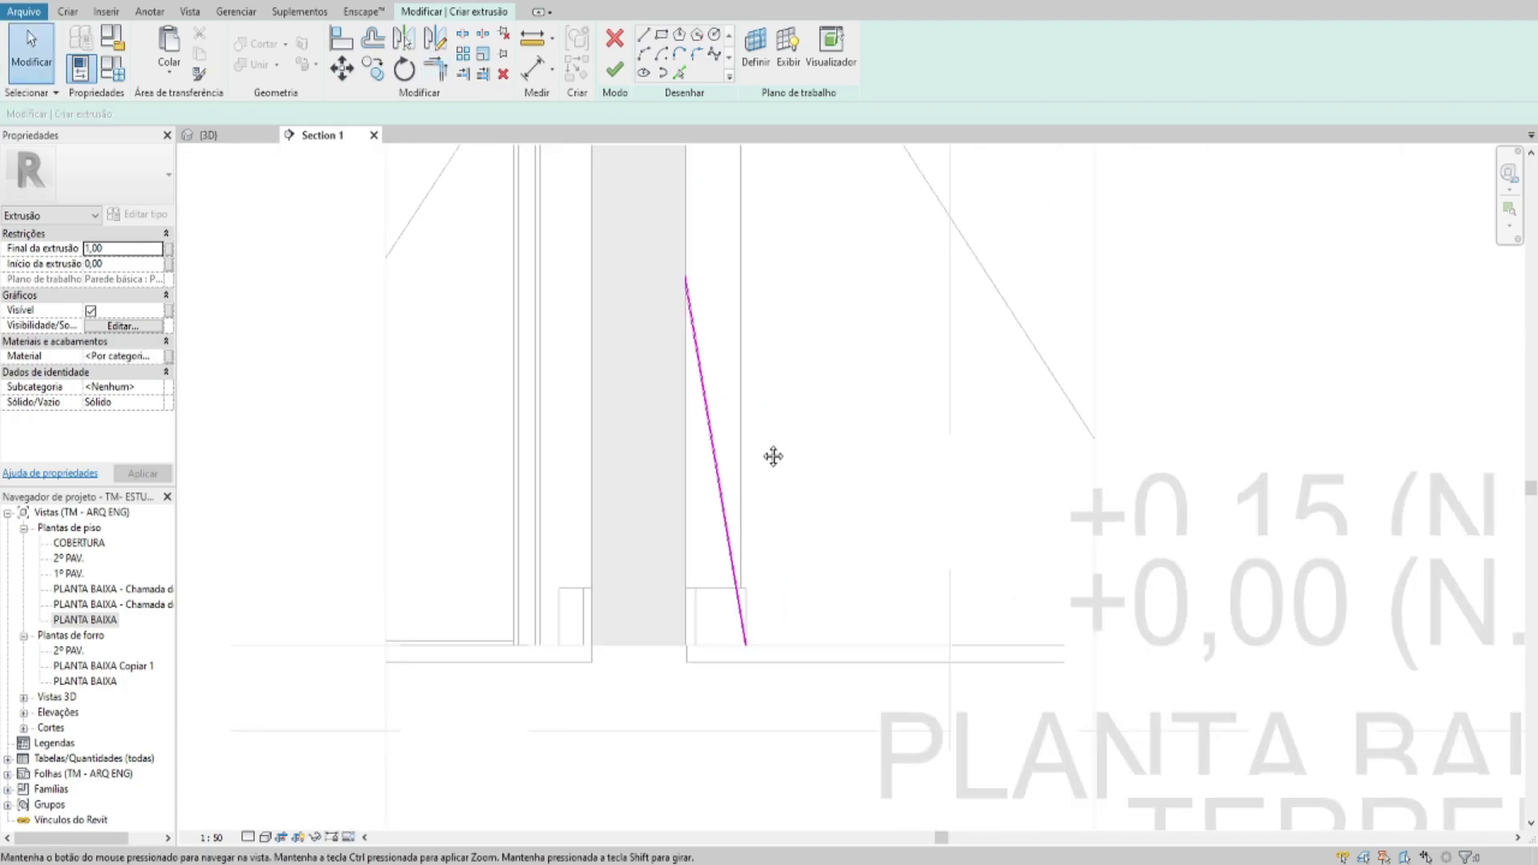
pyautogui.scroll(1, 772, 456)
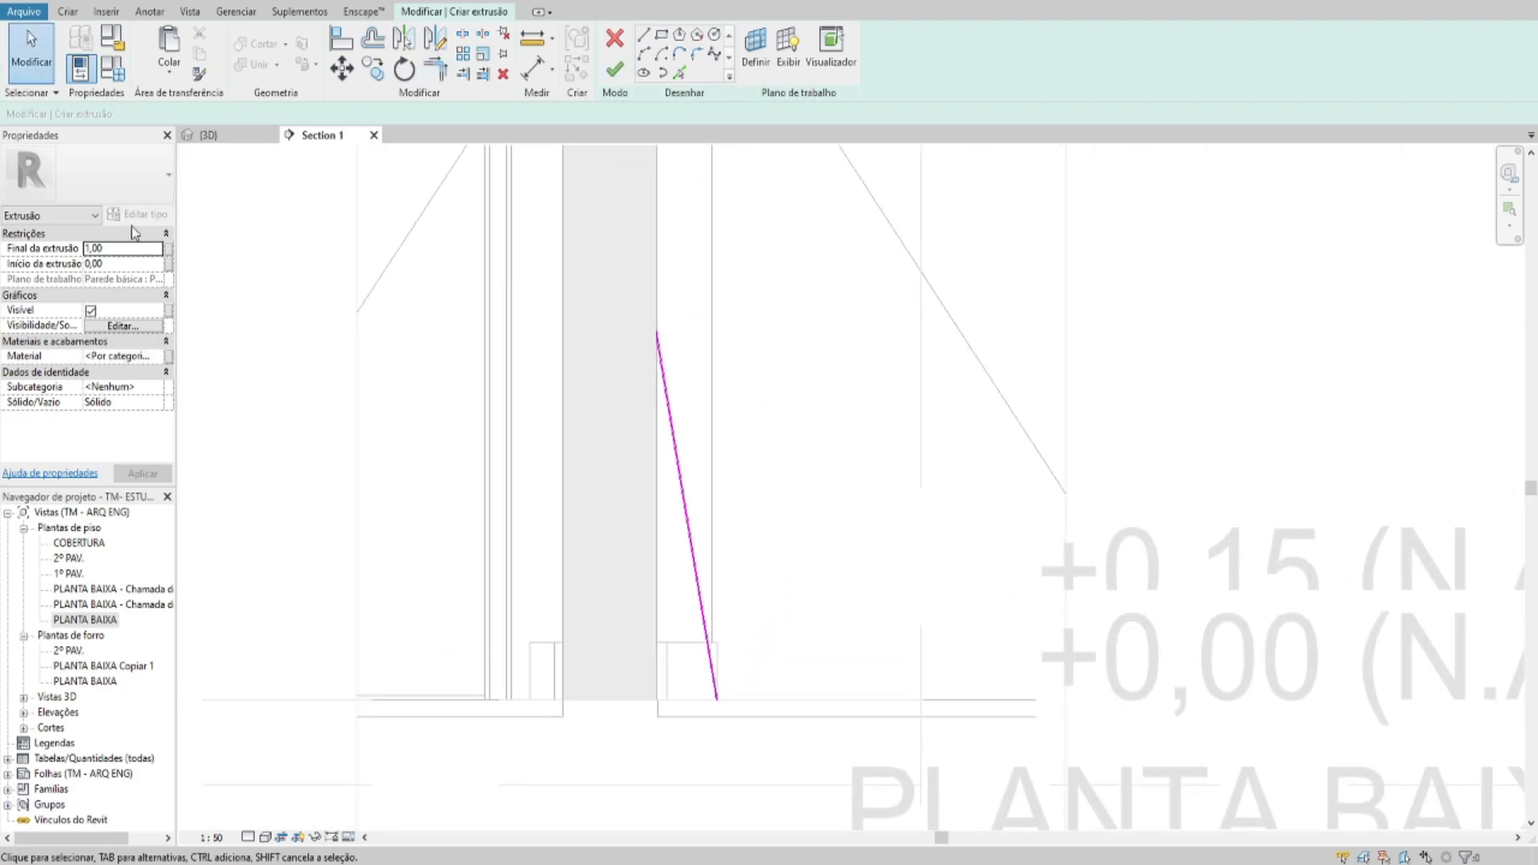
pyautogui.click(126, 251)
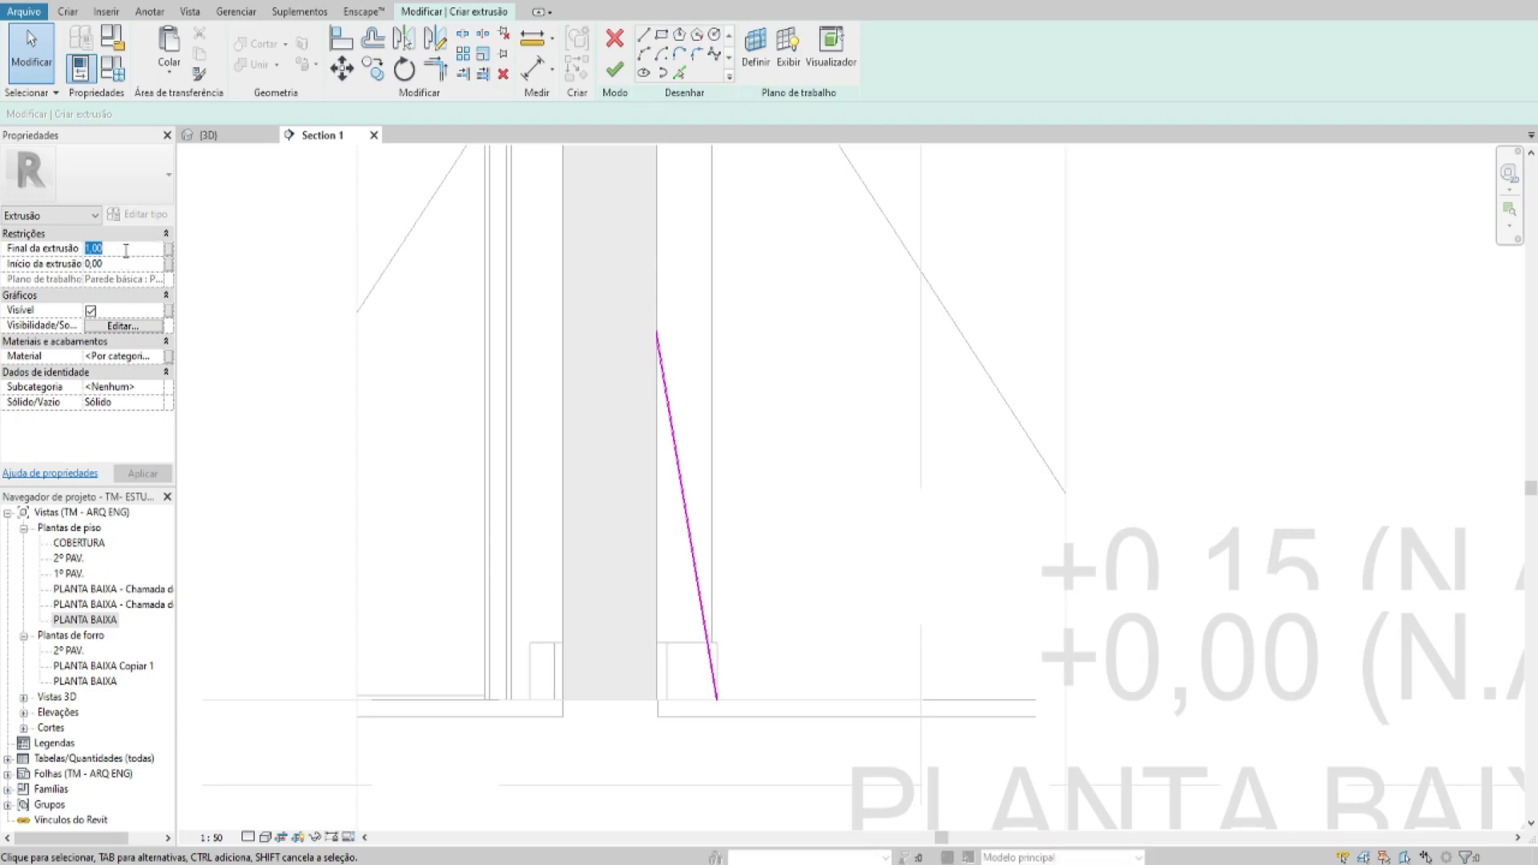
pyautogui.write('80')
pyautogui.press('Return')
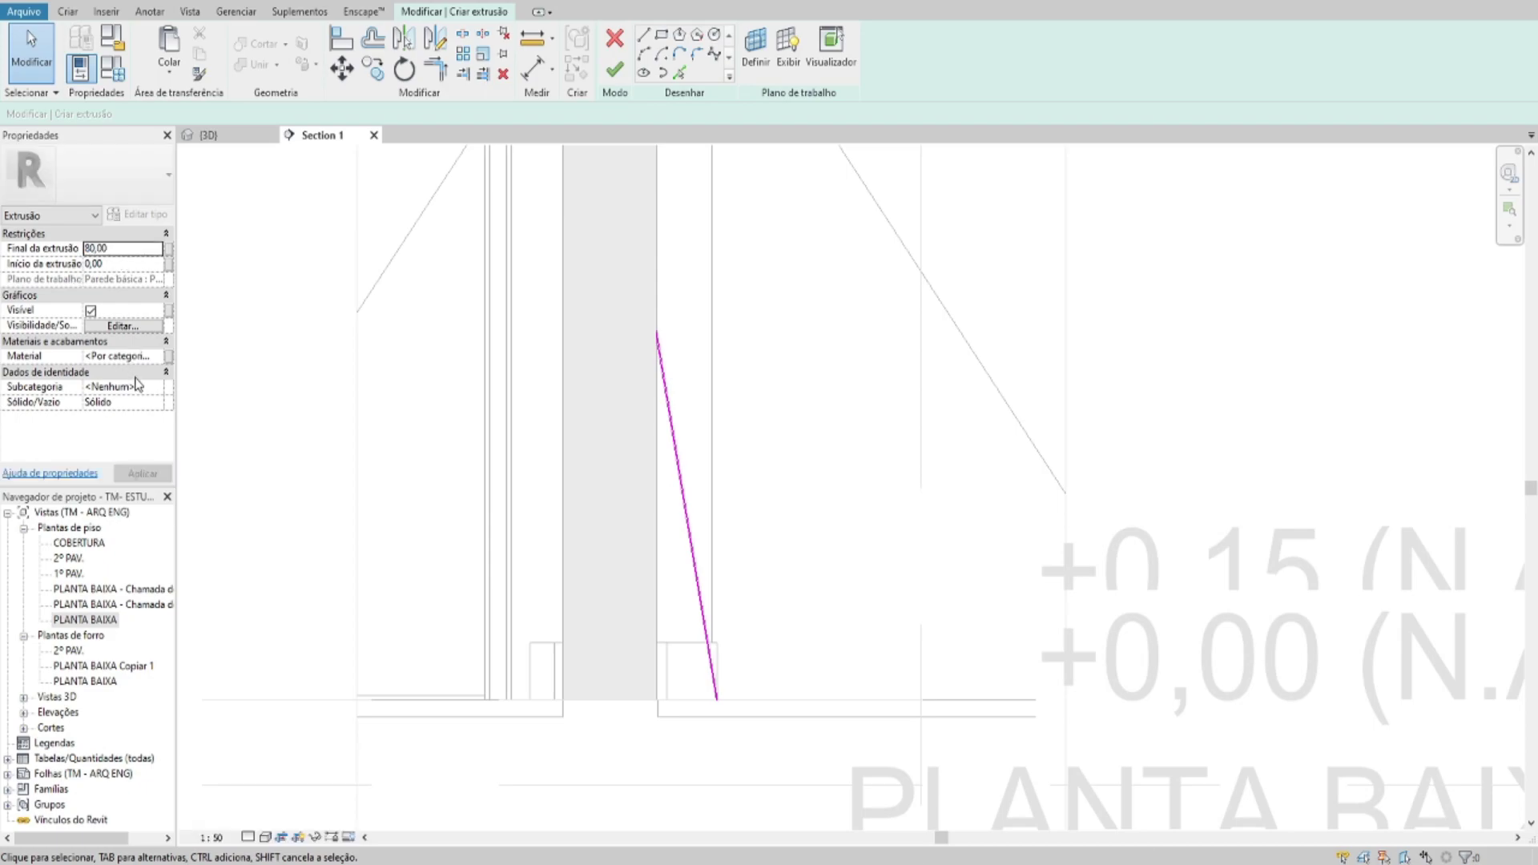
pyautogui.click(614, 70)
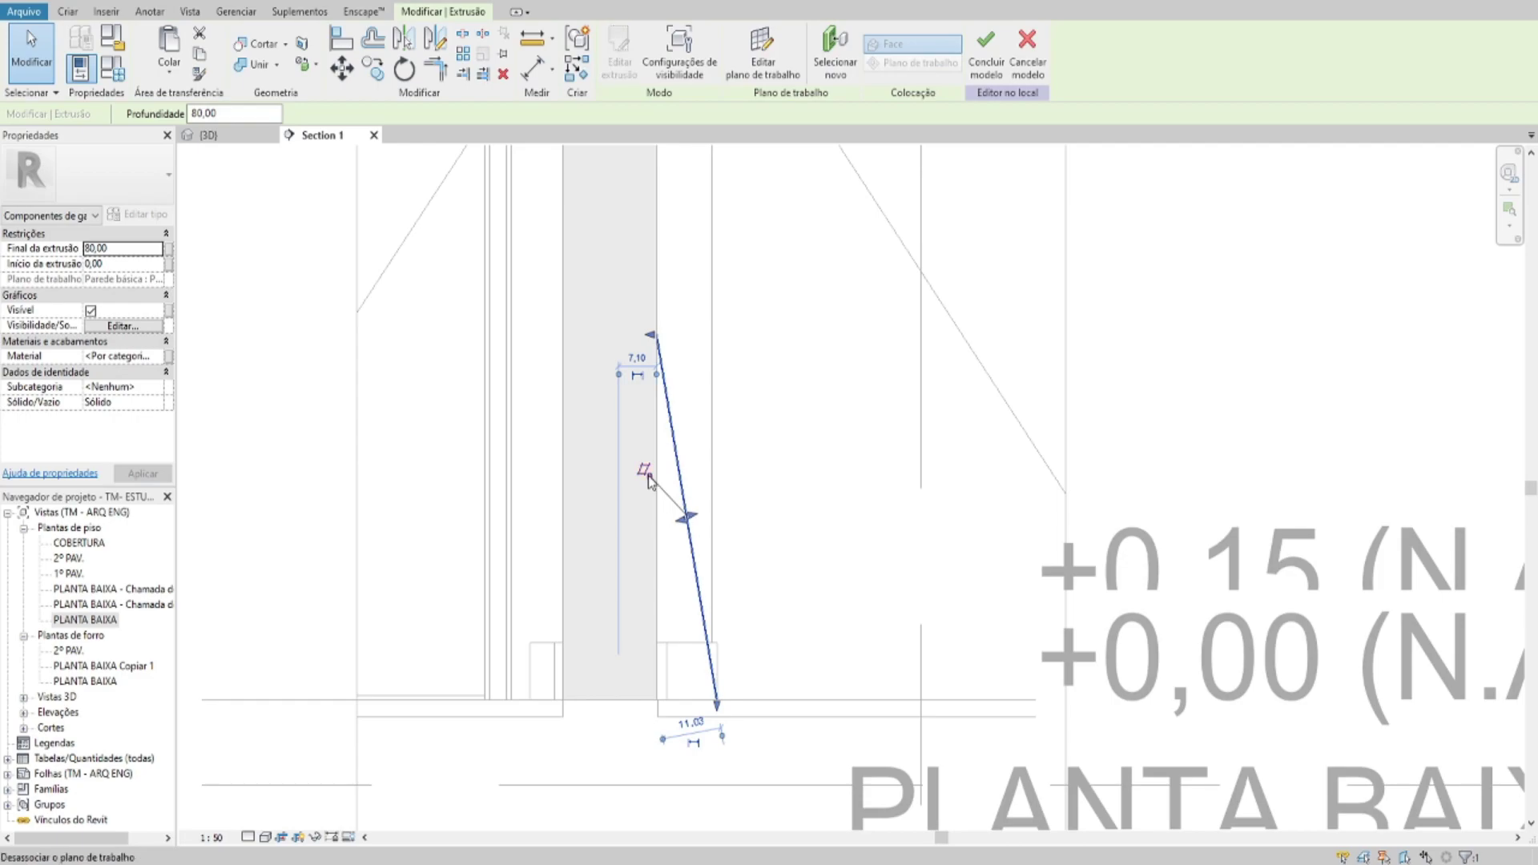
pyautogui.click(741, 390)
pyautogui.click(615, 52)
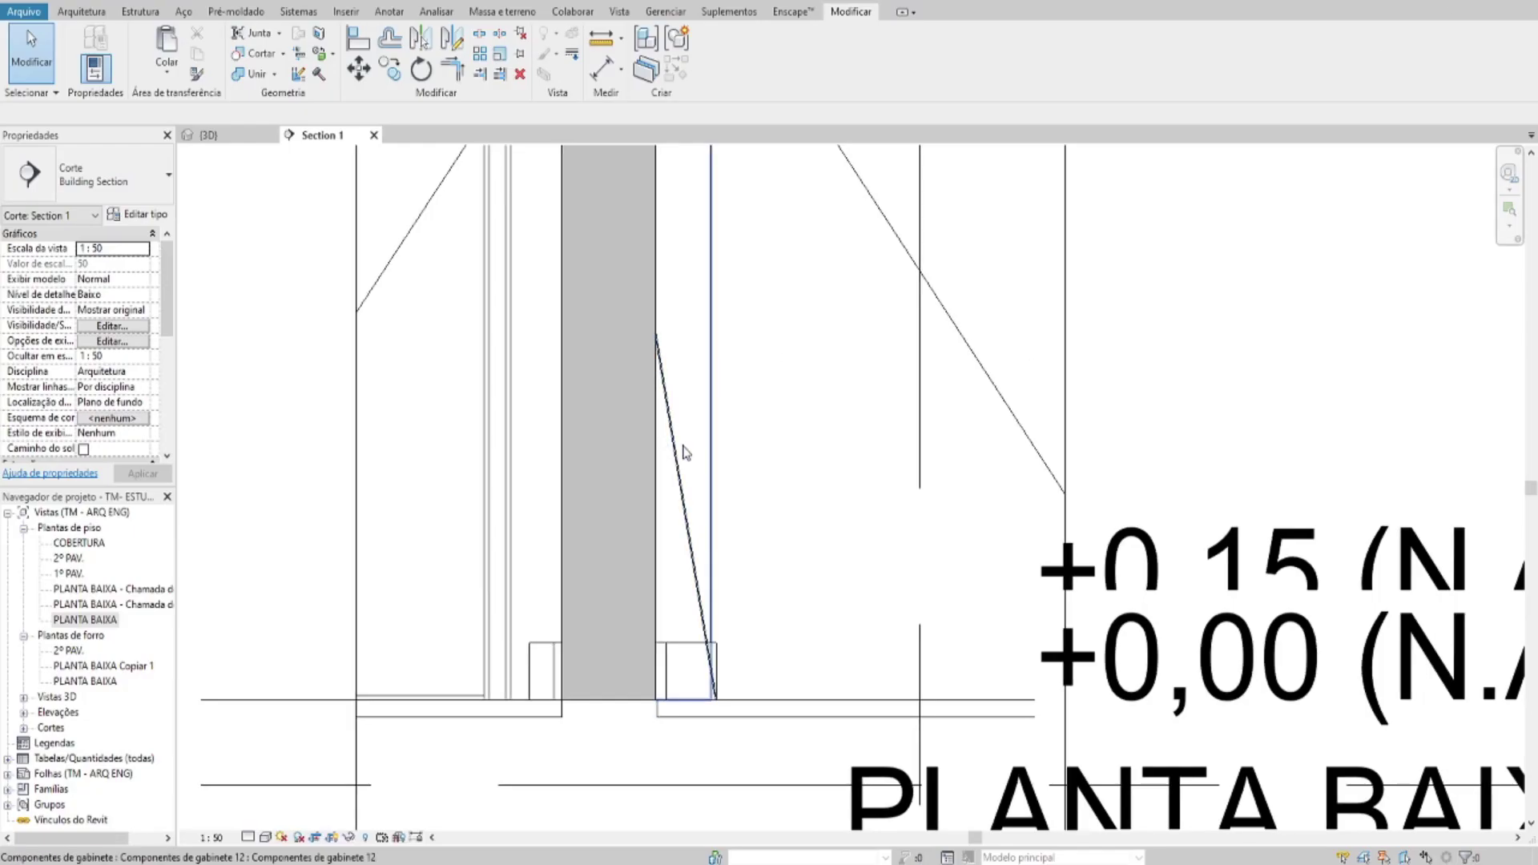
# - Drag the slanted board so its top rests against the wall face
pyautogui.scroll(-2, 686, 417)
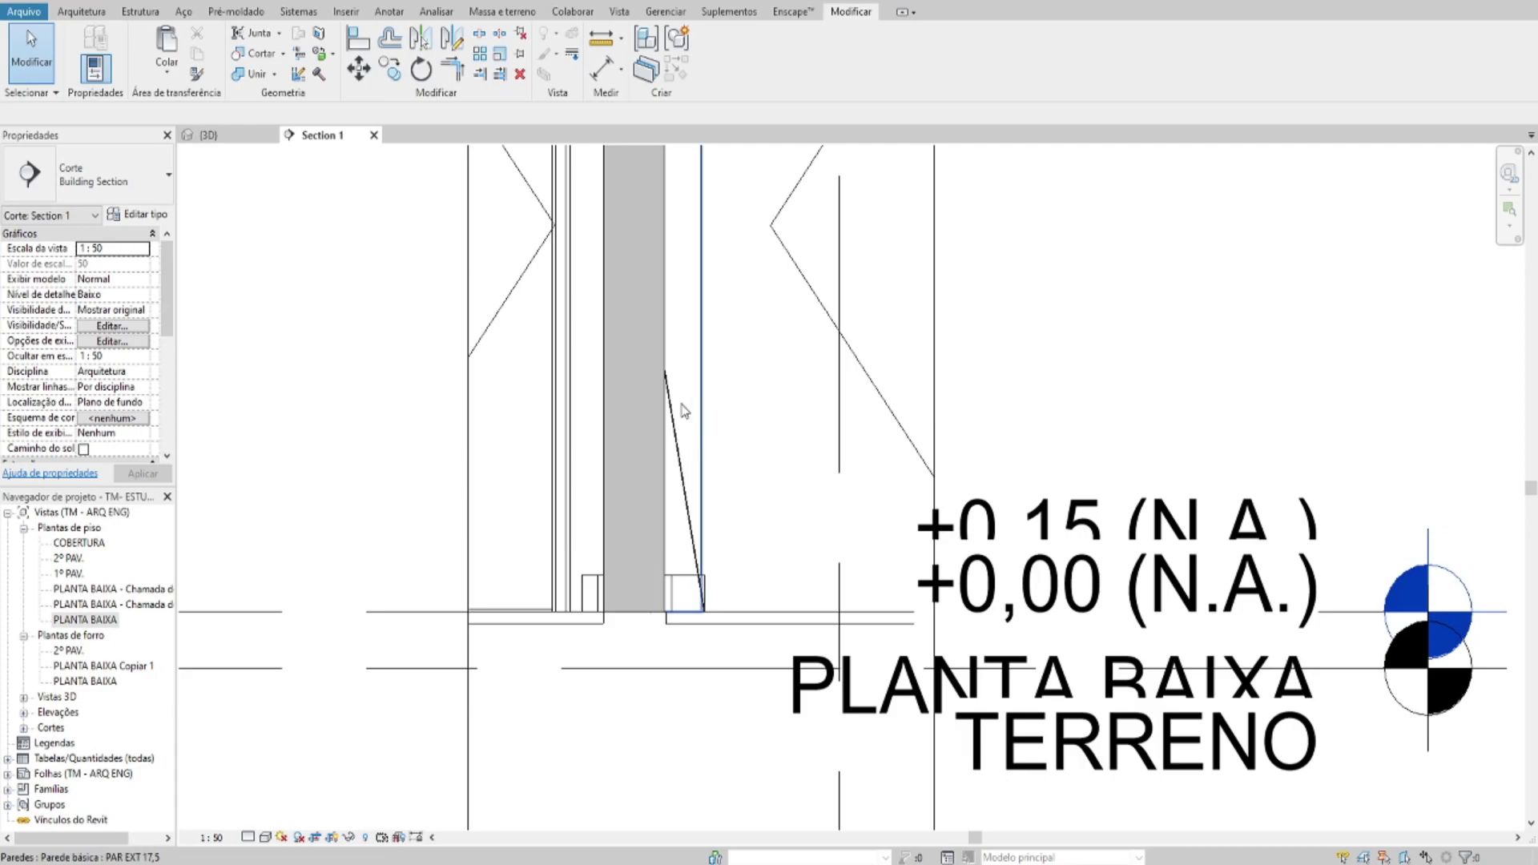
pyautogui.click(671, 420)
pyautogui.moveTo(697, 405); pyautogui.dragTo(703, 458, button='middle')
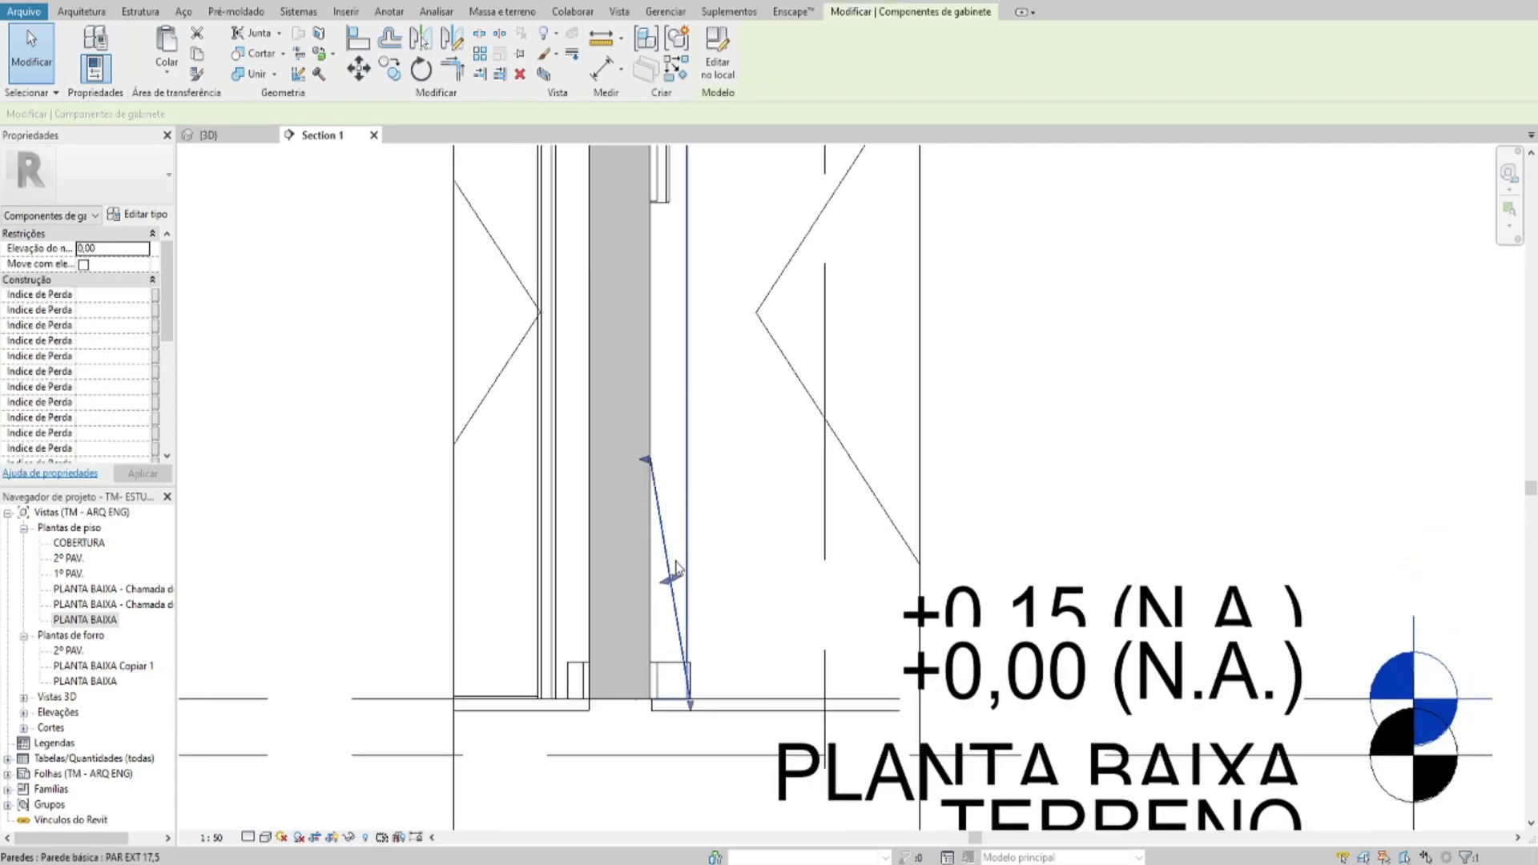
pyautogui.scroll(2, 677, 569)
pyautogui.moveTo(675, 573)
pyautogui.mouseDown()
pyautogui.moveTo(700, 563)
pyautogui.moveTo(691, 573)
pyautogui.mouseUp()
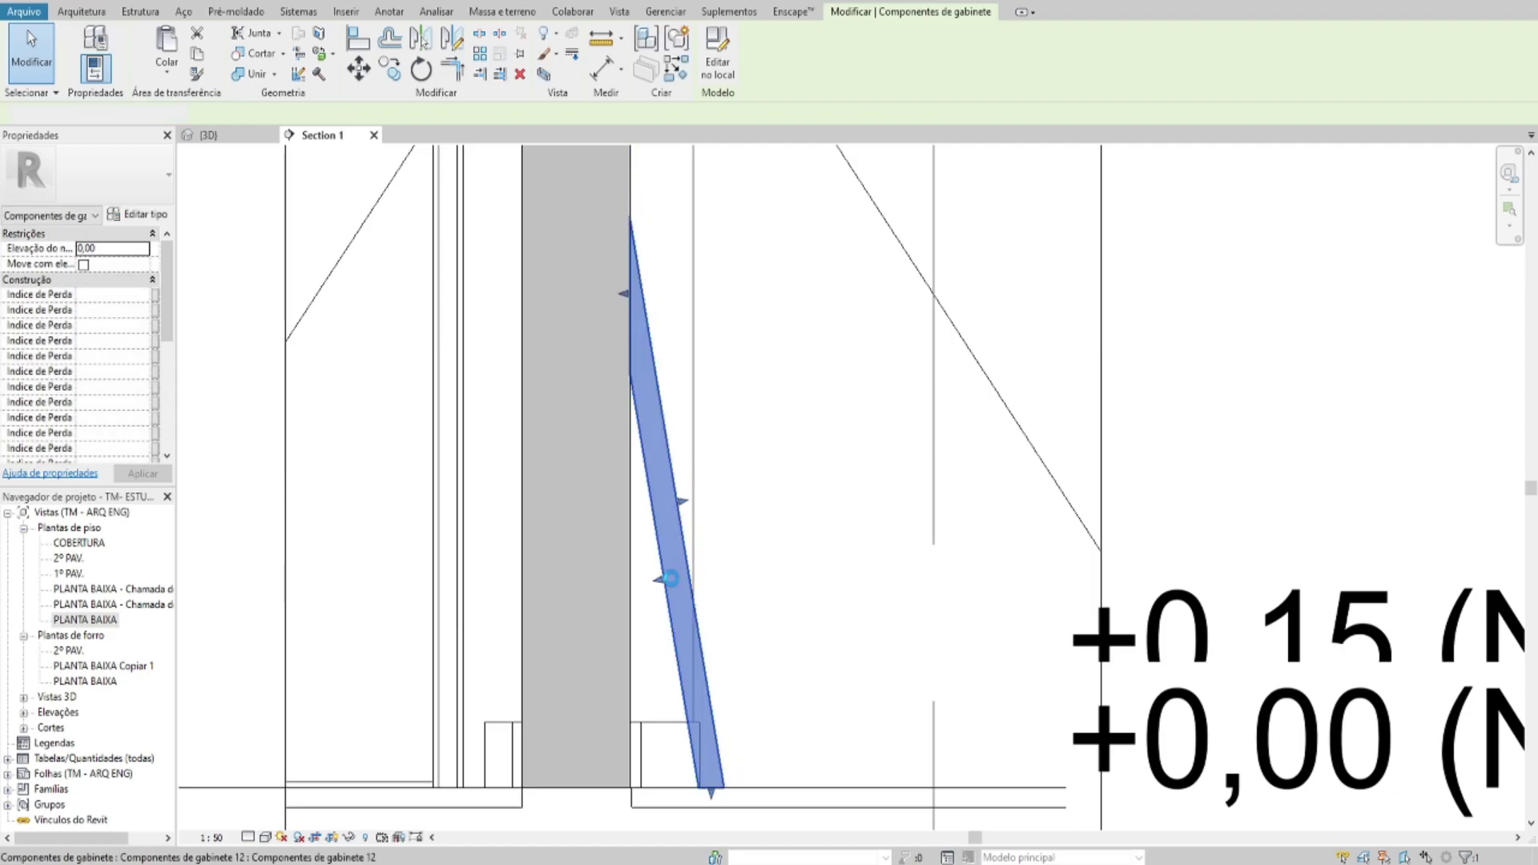
# - Reopen the board for in-place editing and finish the model again
pyautogui.click(716, 156)
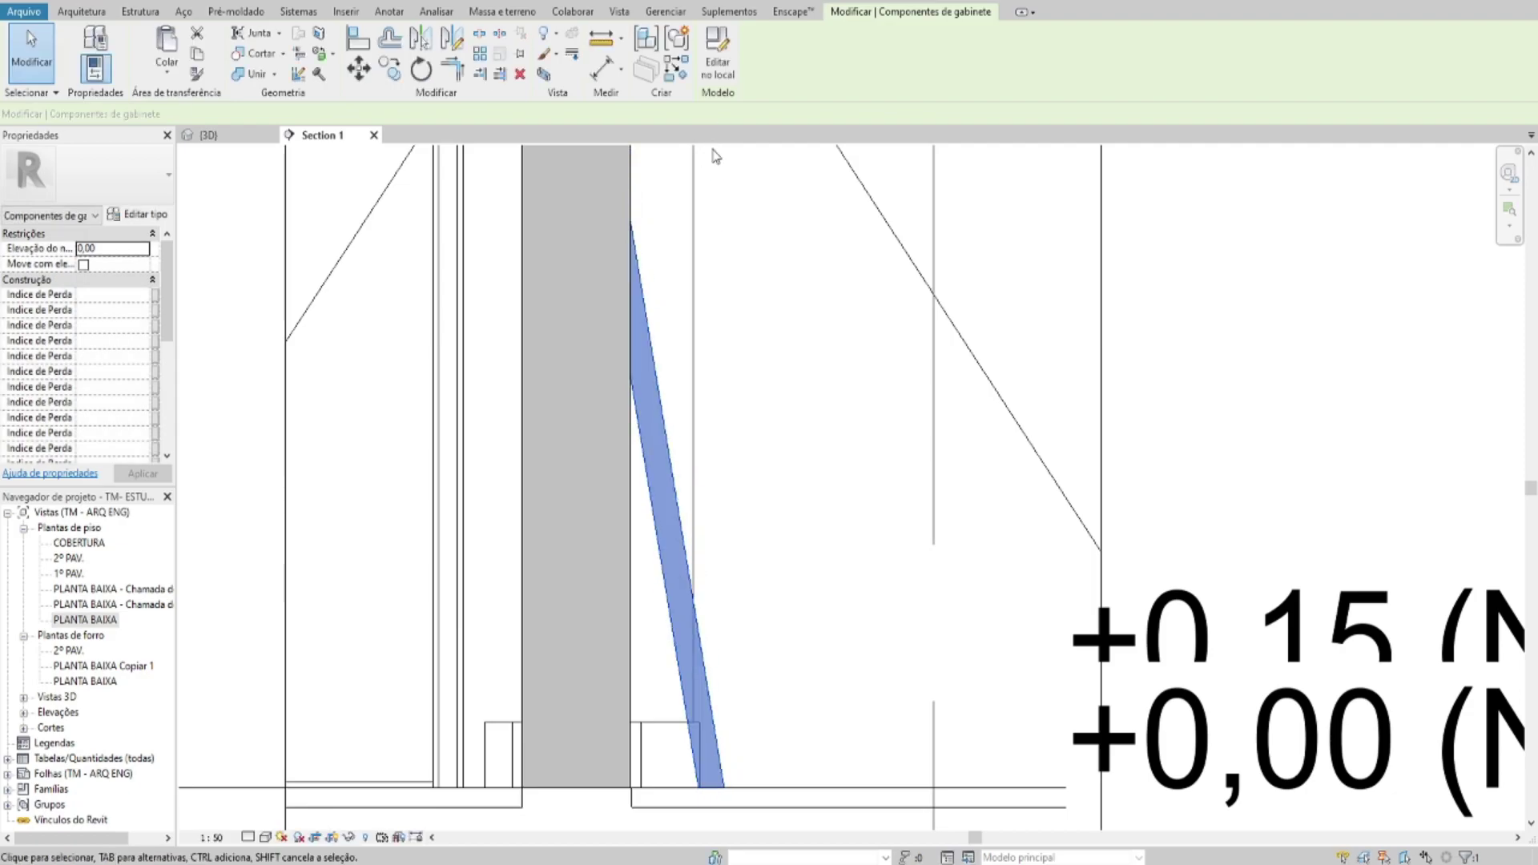
pyautogui.doubleClick(650, 464)
pyautogui.click(647, 478)
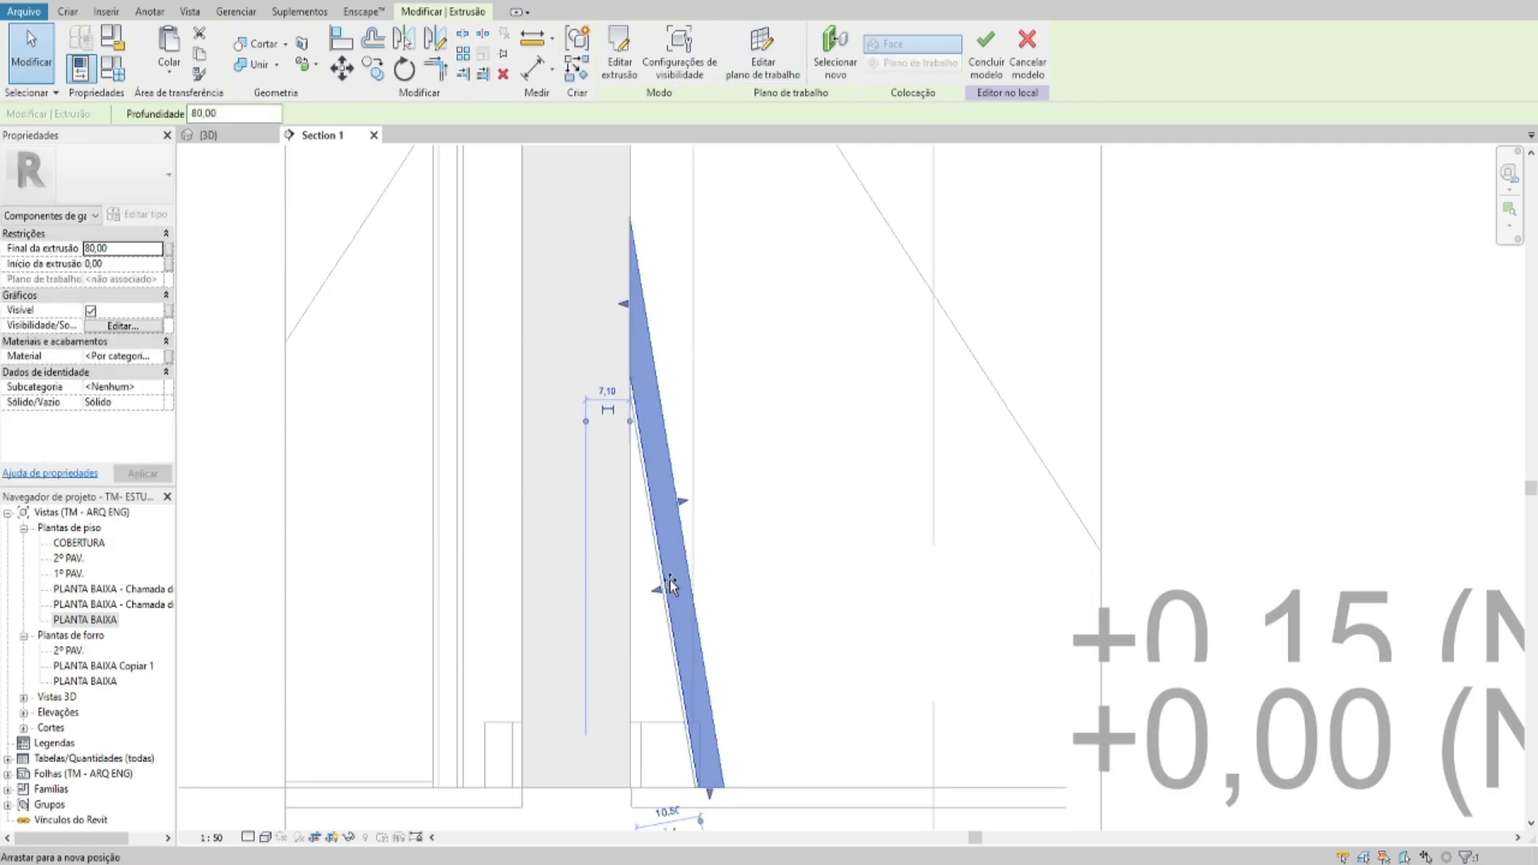
pyautogui.click(985, 56)
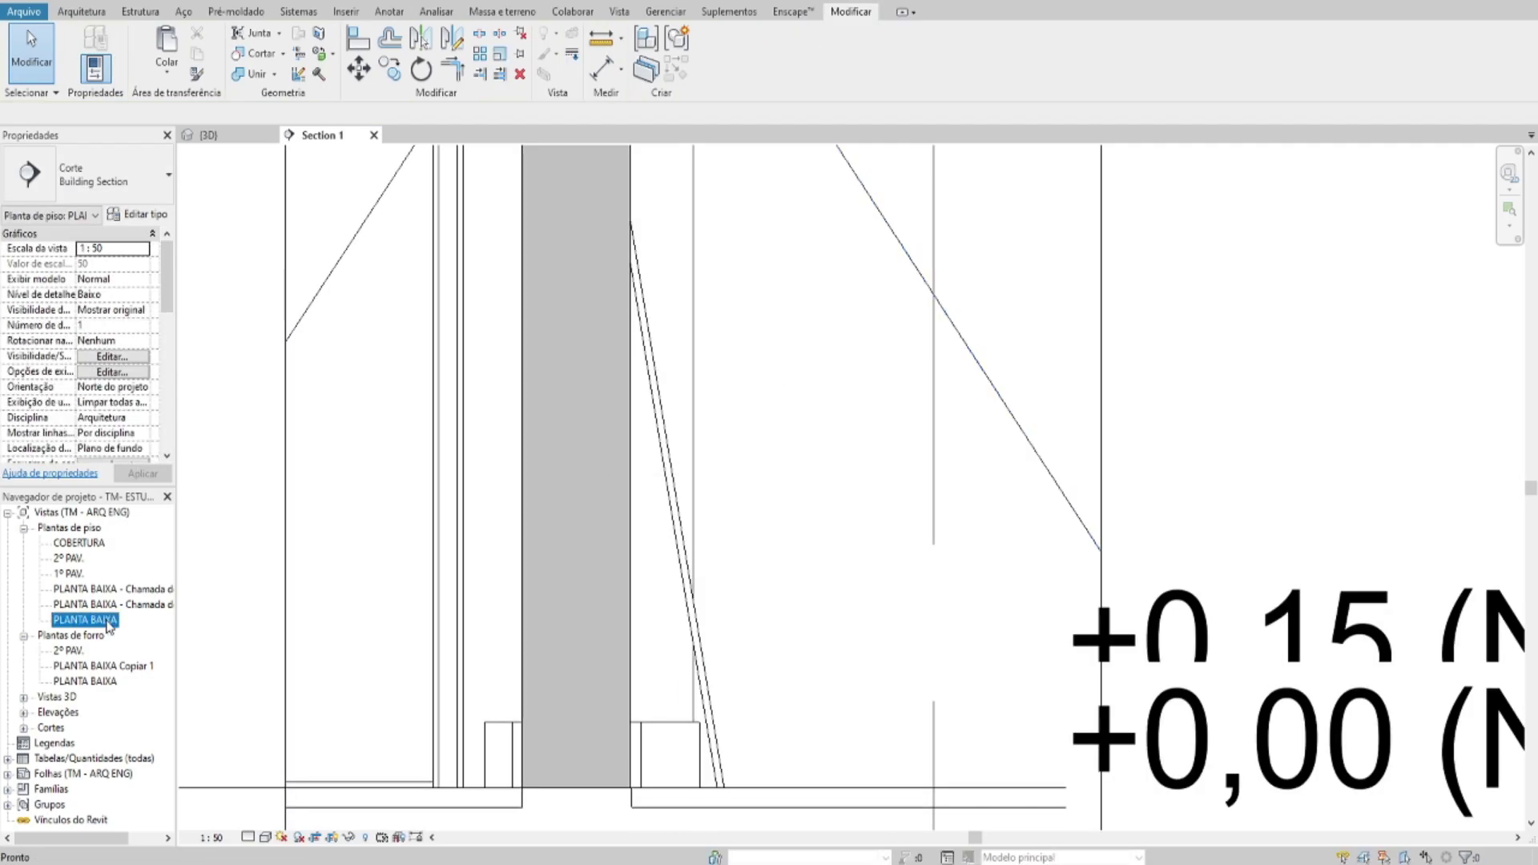
# - Move the leaning board further right along the study wall with MV
pyautogui.scroll(2, 853, 561)
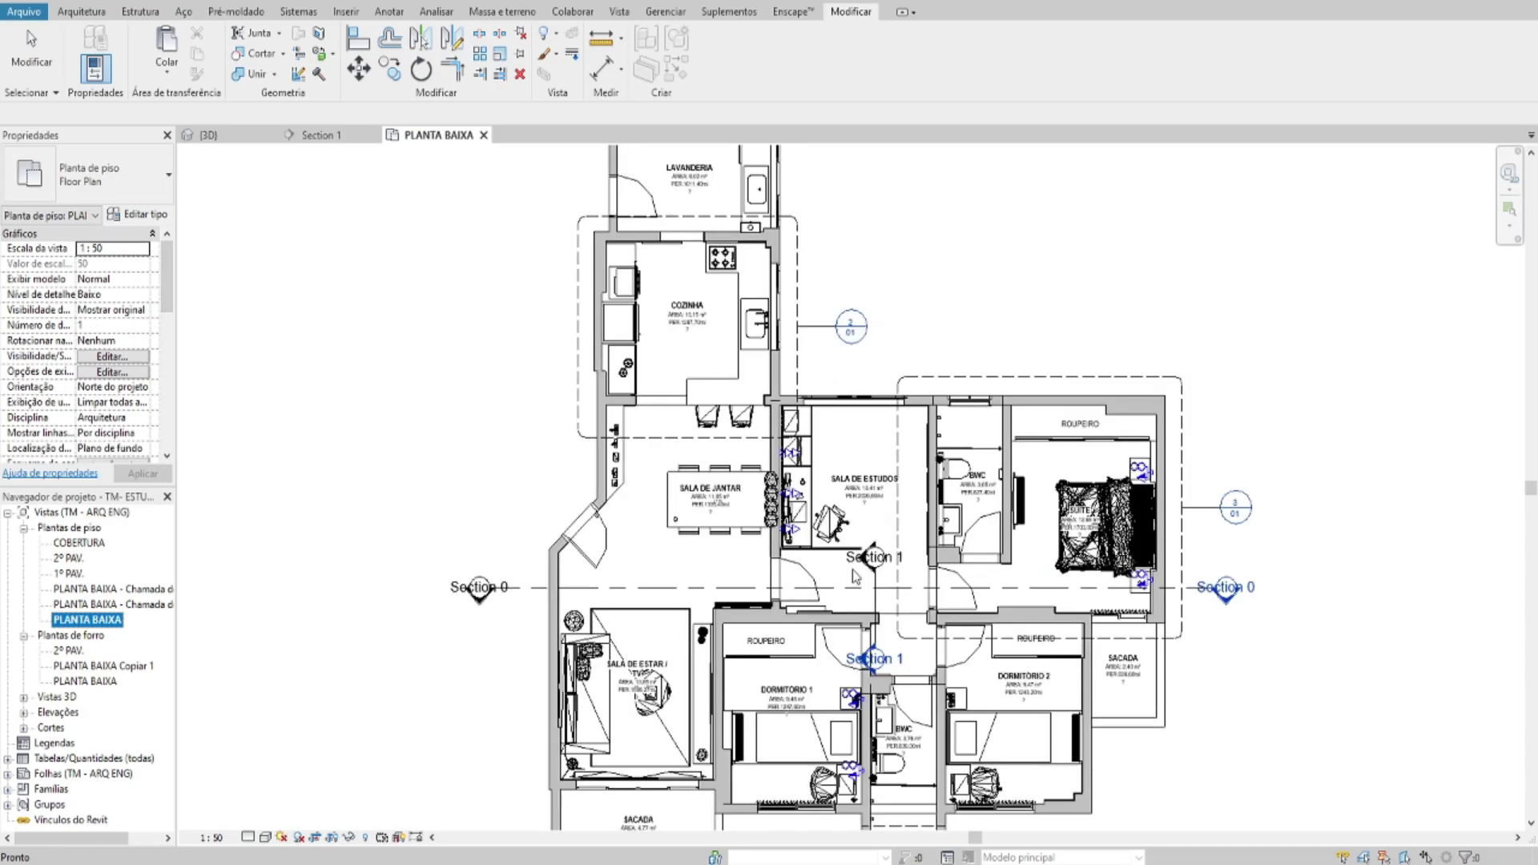
pyautogui.scroll(4, 819, 615)
pyautogui.scroll(1, 819, 615)
pyautogui.click(813, 553)
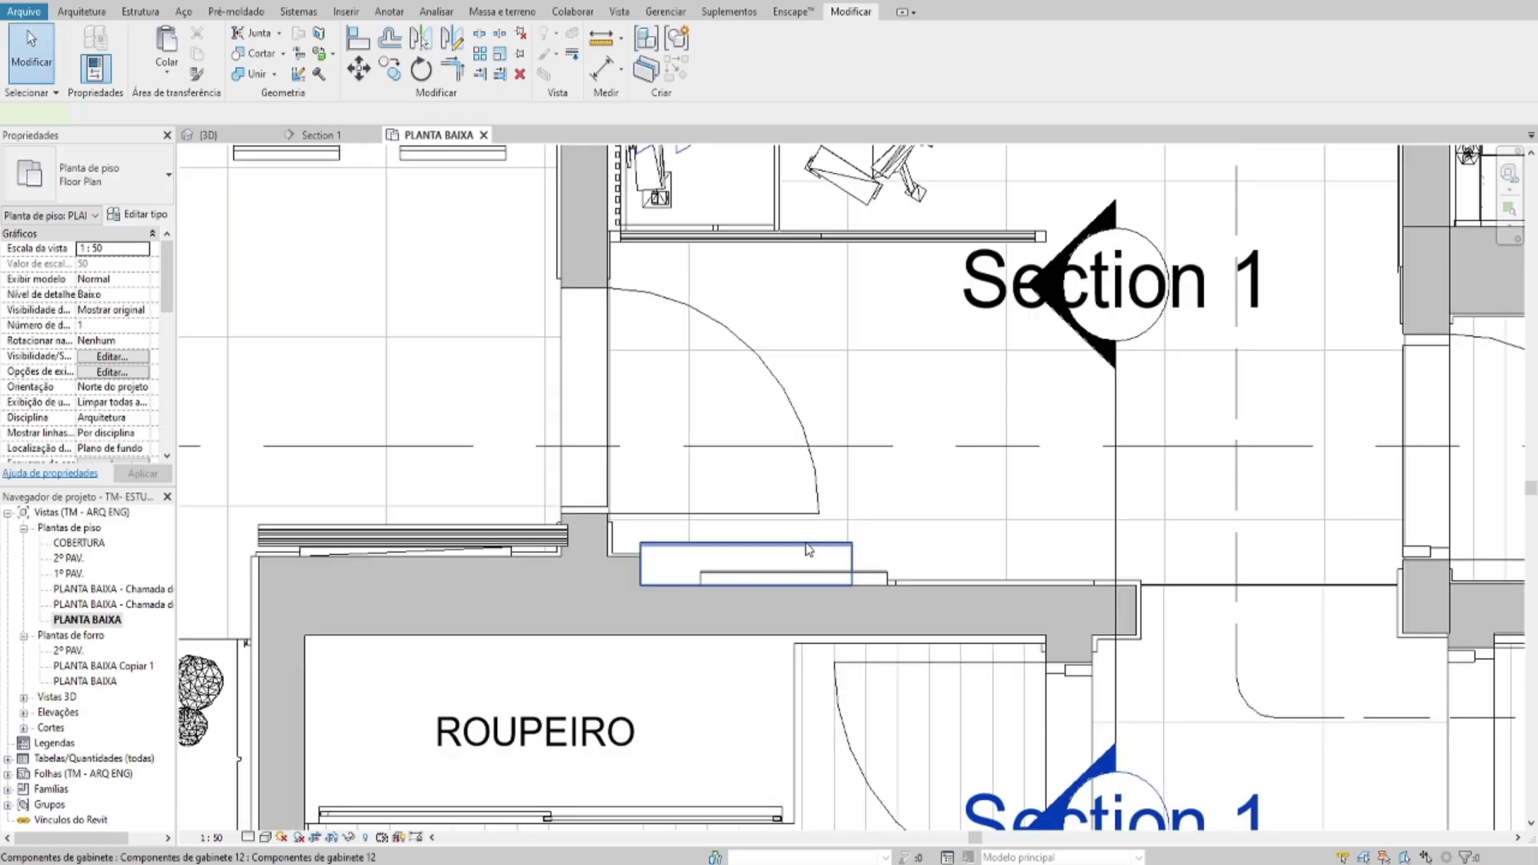
pyautogui.press('m')
pyautogui.press('v')
pyautogui.click(815, 531)
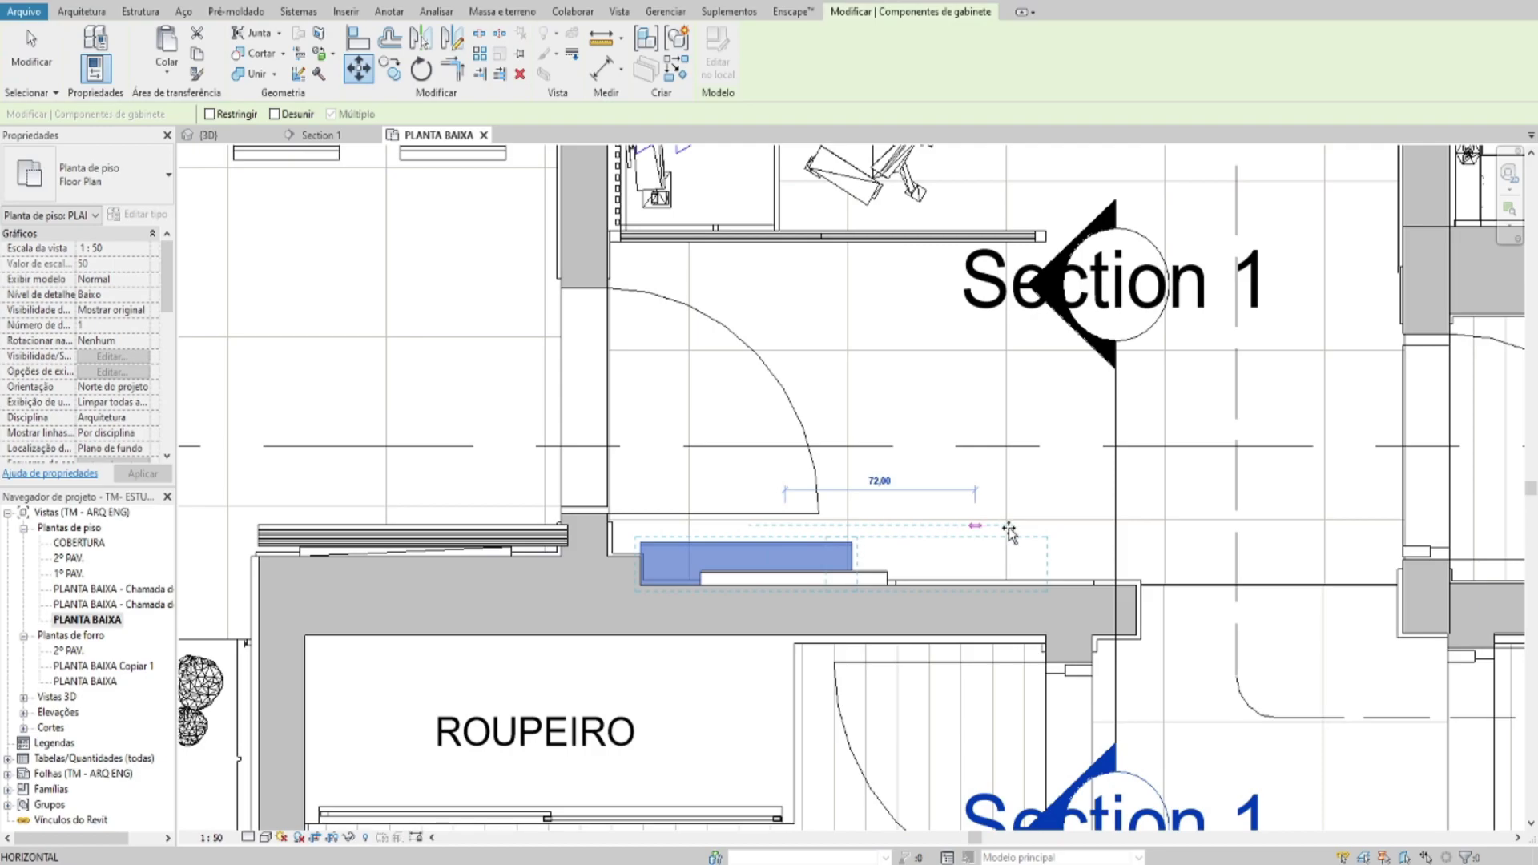
pyautogui.click(995, 517)
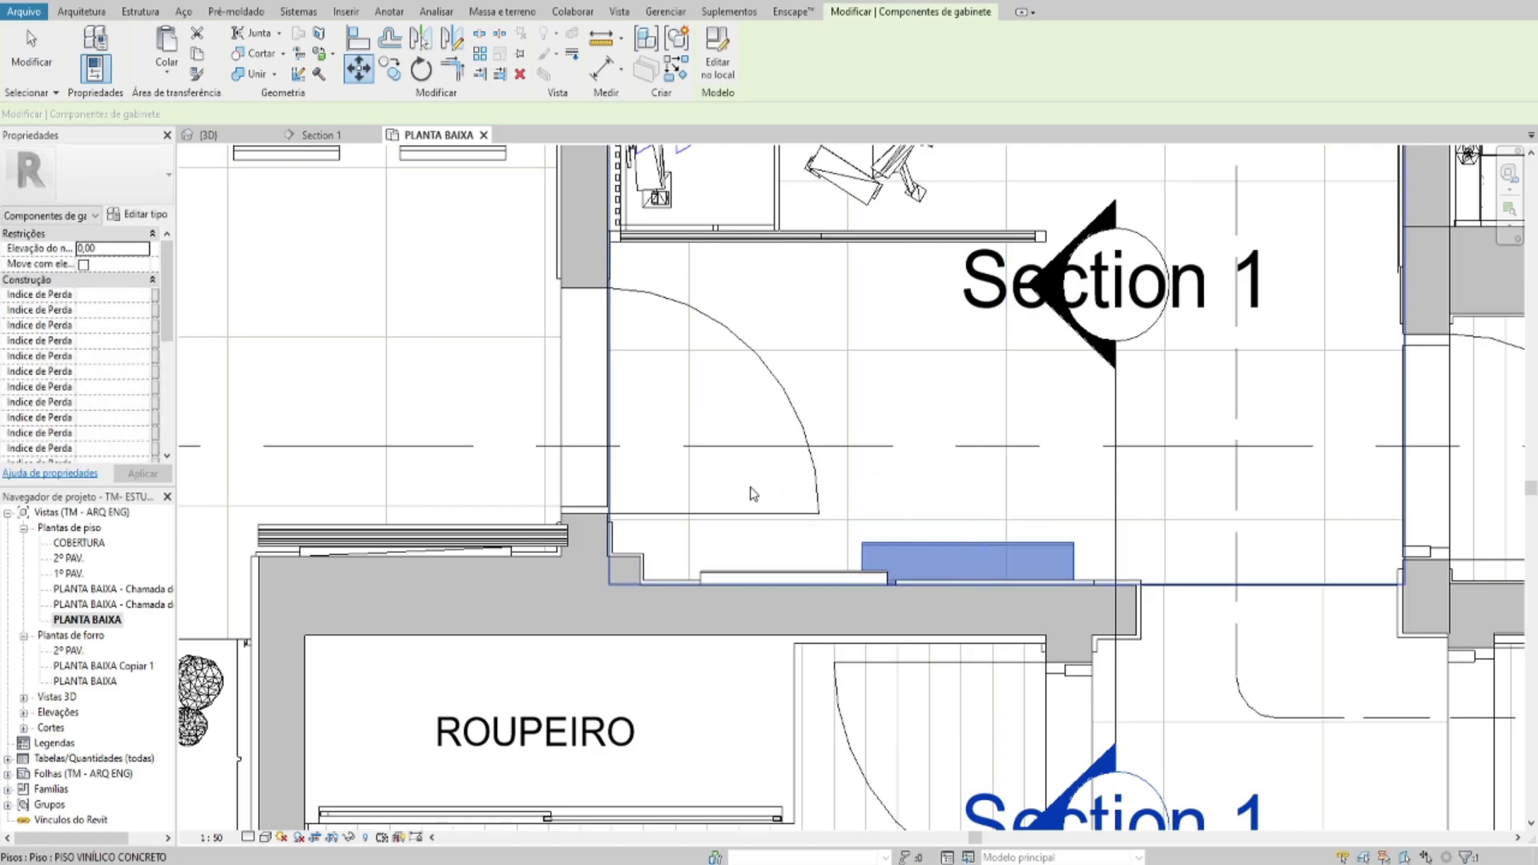
pyautogui.press('Escape')
pyautogui.press('Escape')
# - Expand the 3D views list, check the Section 1 marker, and try the Camera tool
pyautogui.scroll(-3, 951, 414)
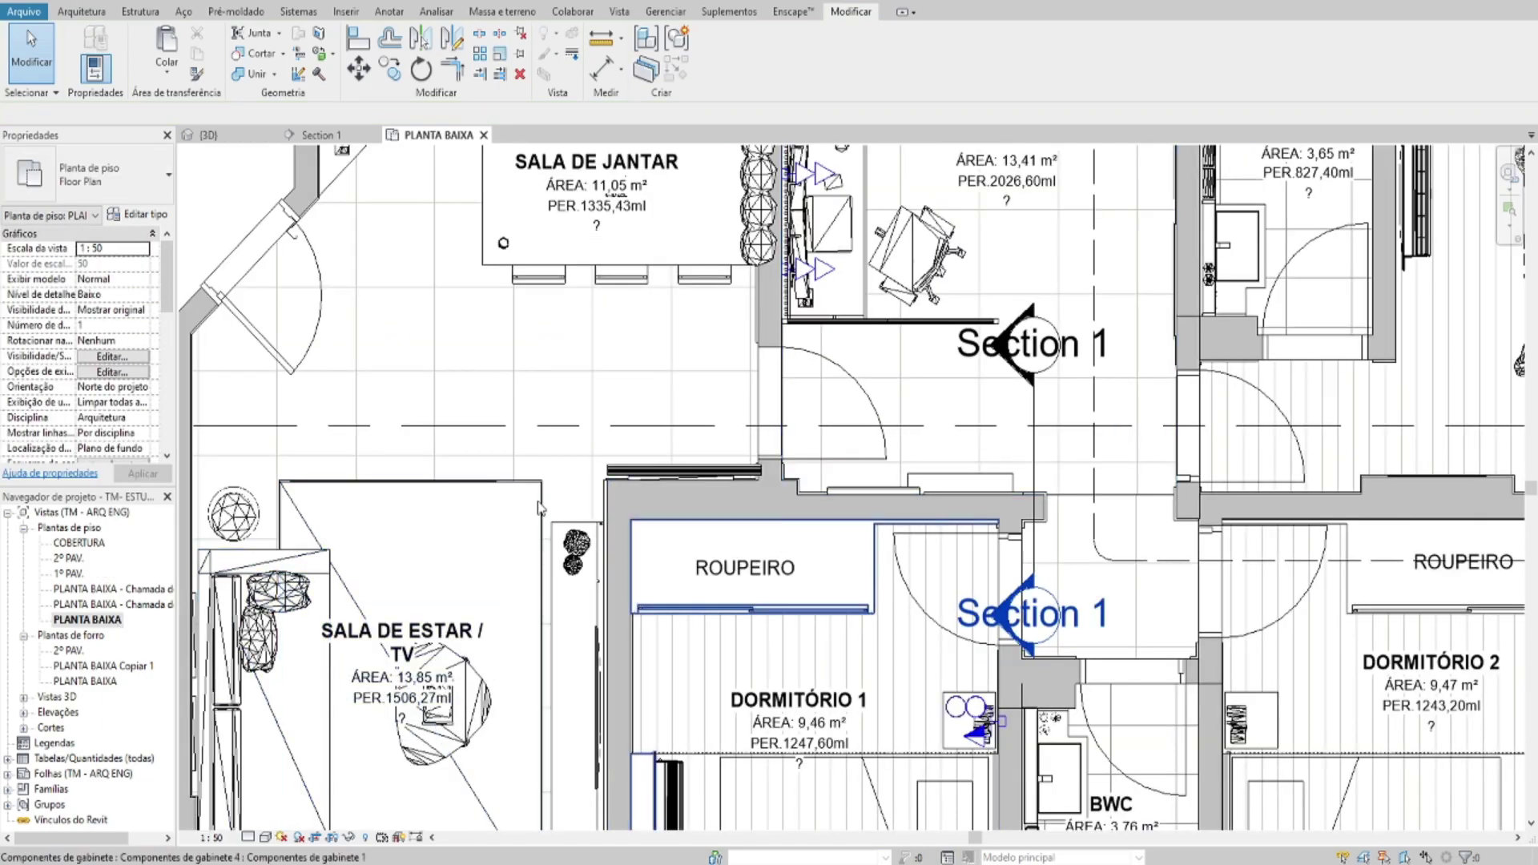
pyautogui.doubleClick(64, 699)
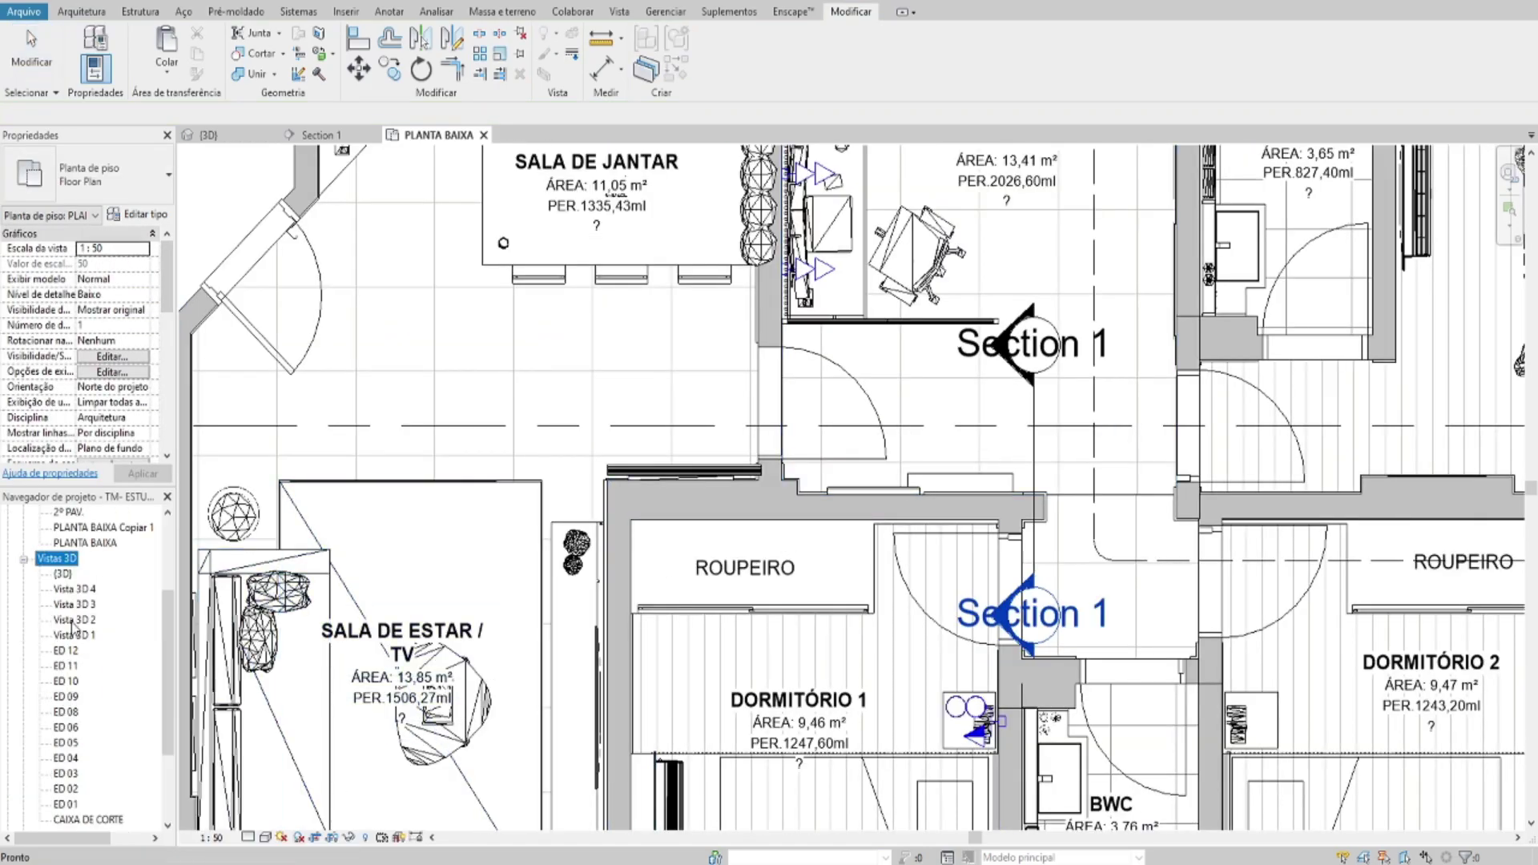
pyautogui.scroll(-3, 90, 612)
pyautogui.scroll(-3, 817, 596)
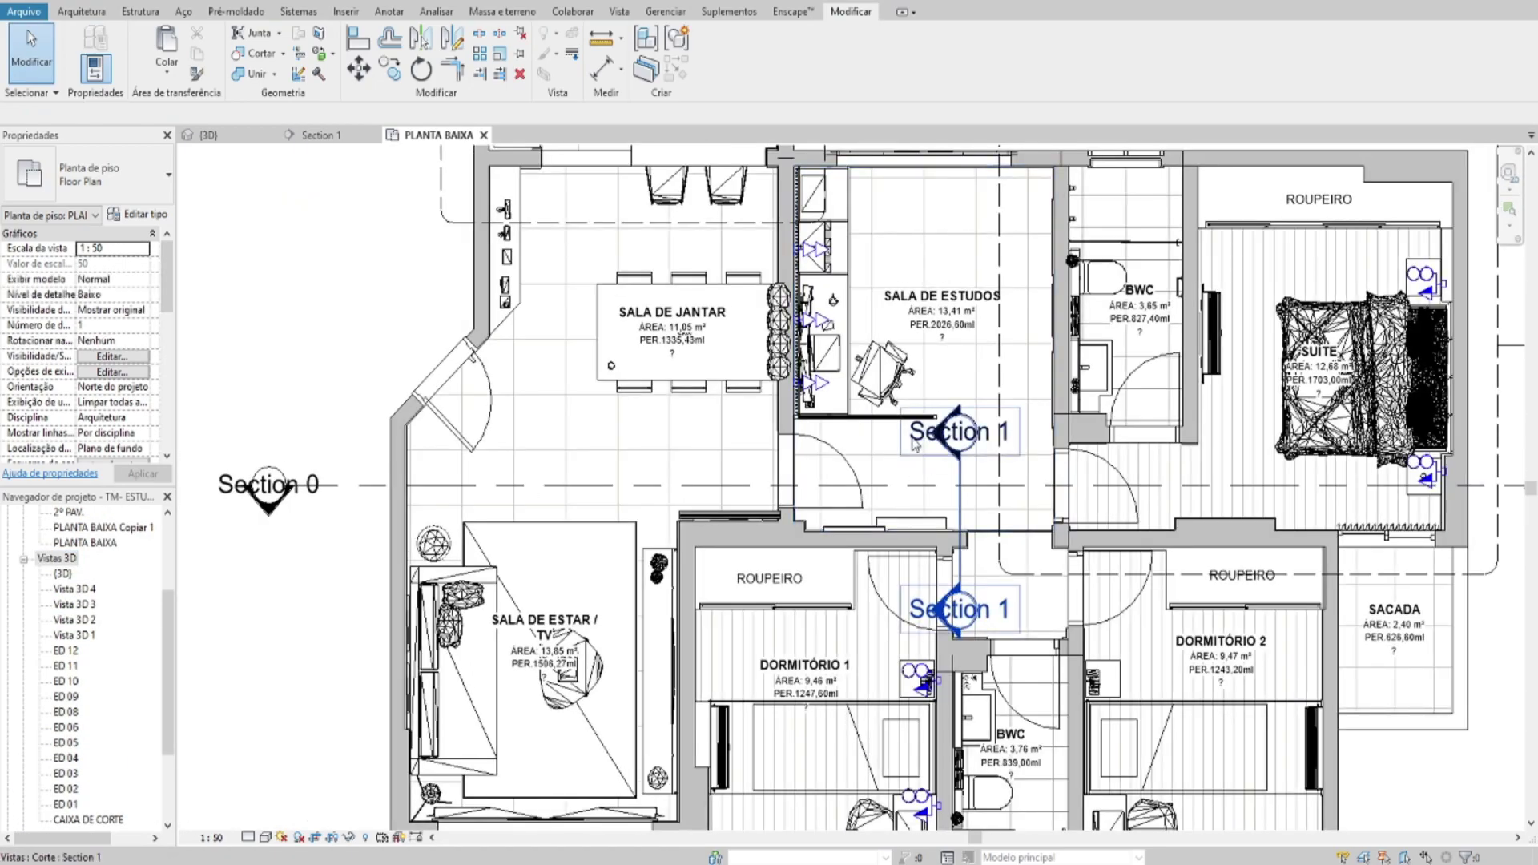
pyautogui.click(915, 446)
pyautogui.press('Escape')
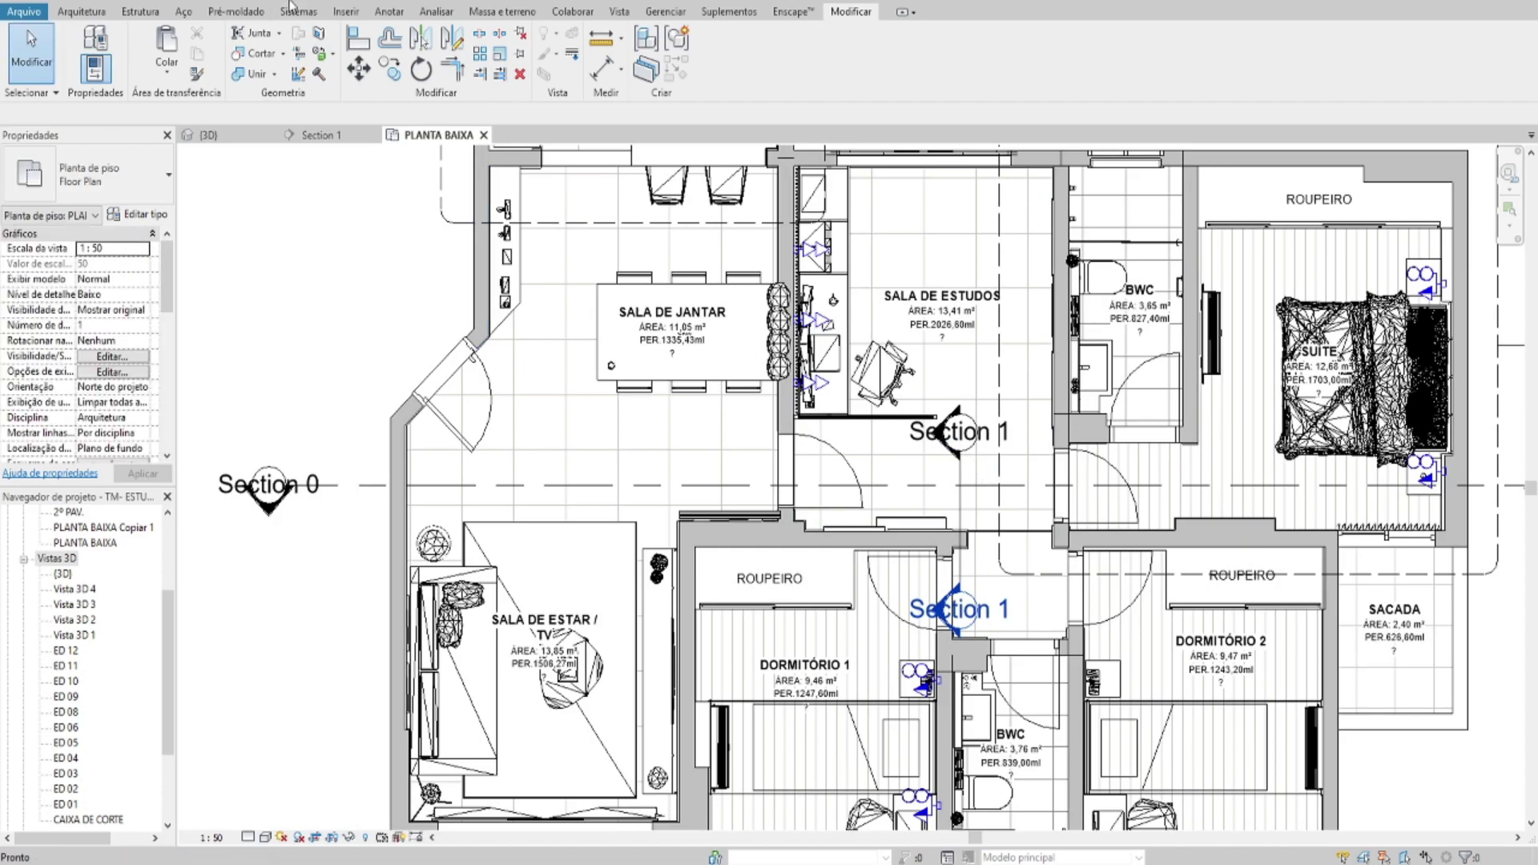
pyautogui.click(280, 2)
pyautogui.click(288, 30)
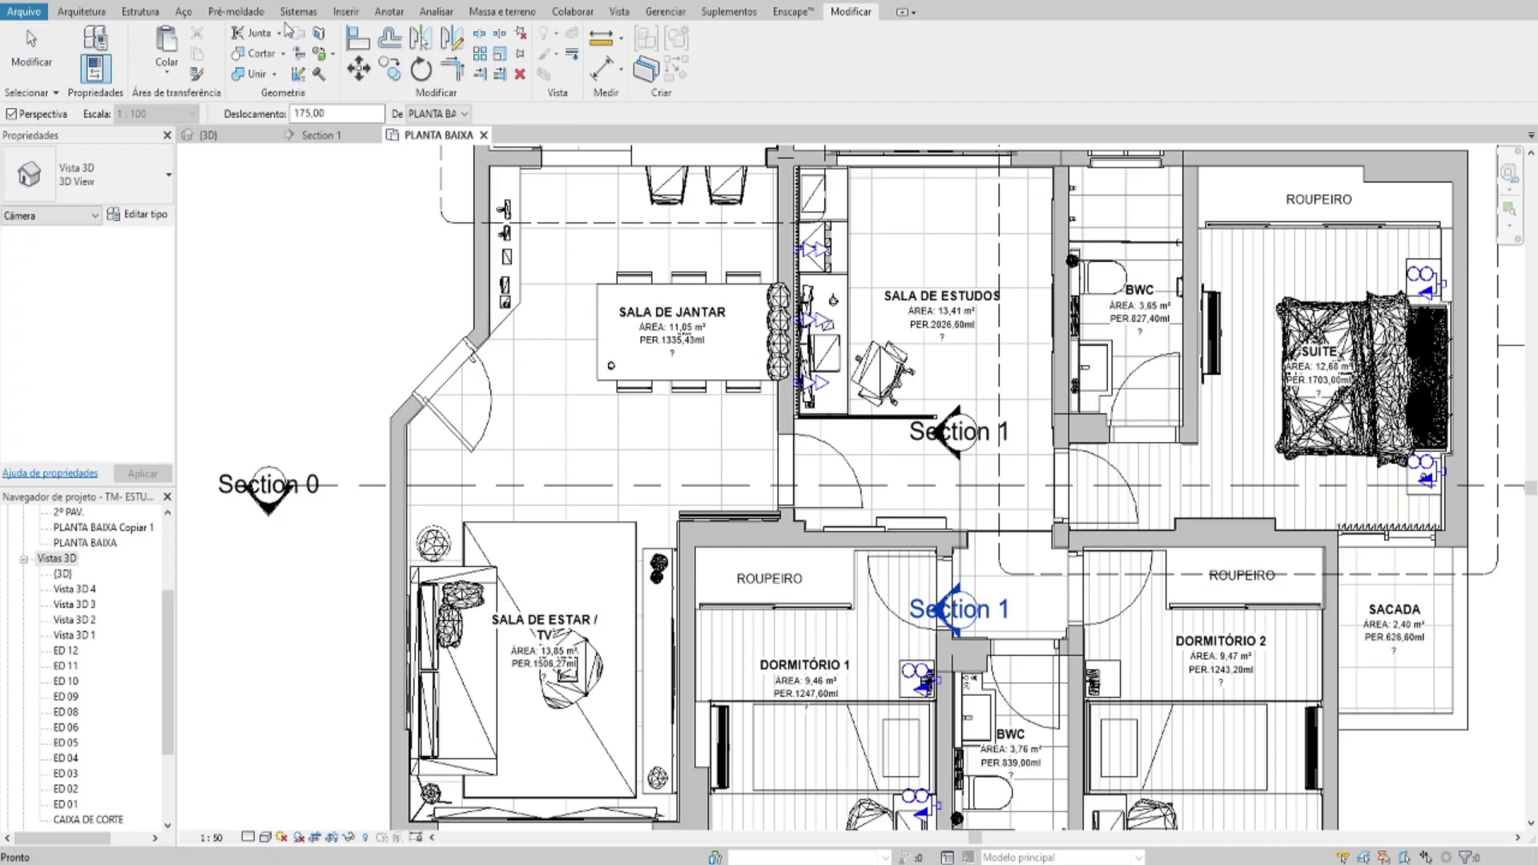
pyautogui.press('Escape')
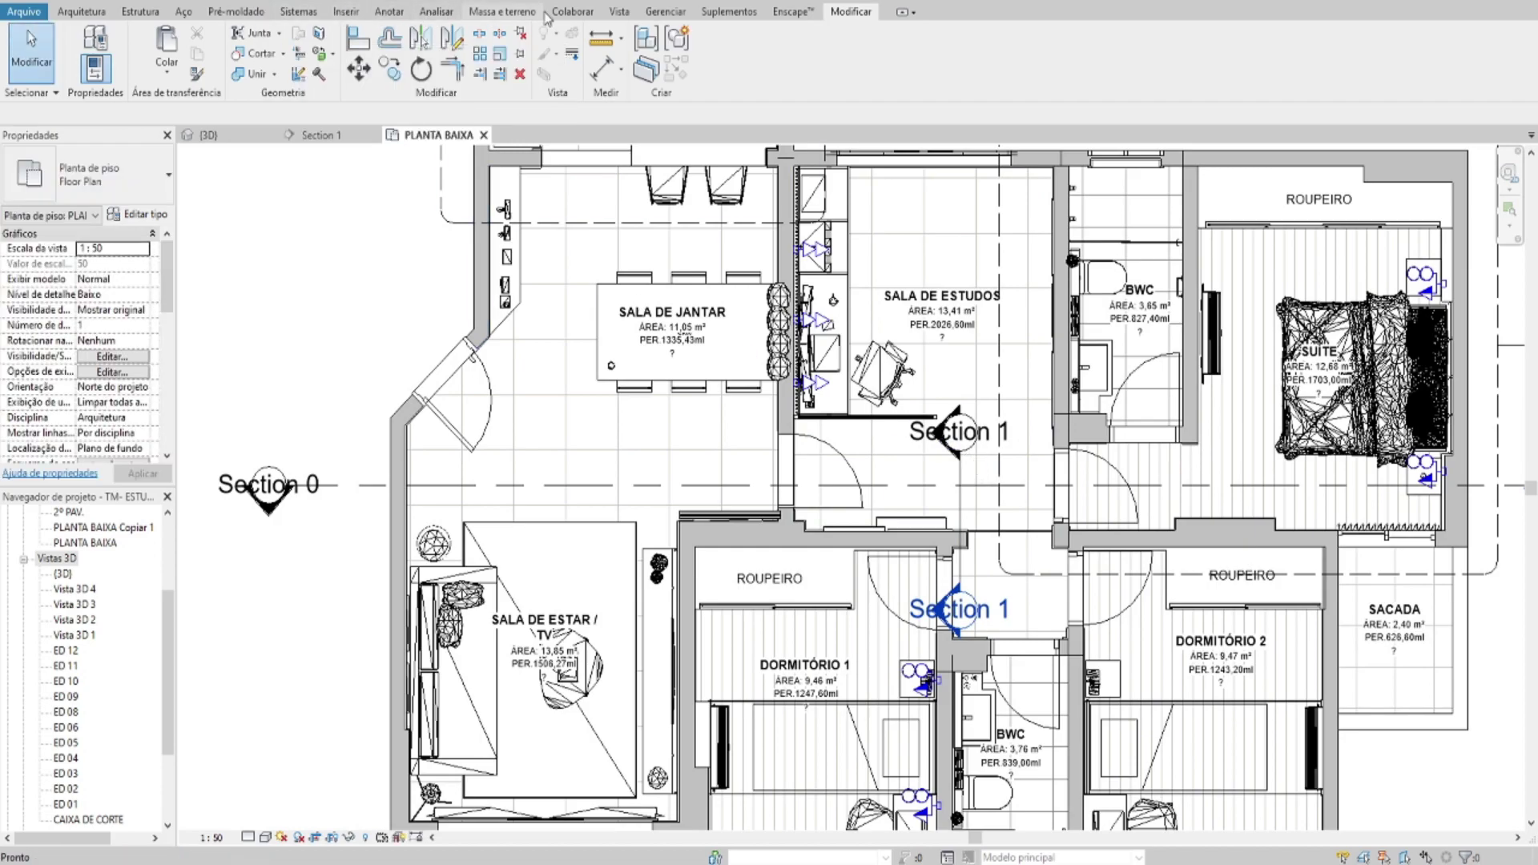
pyautogui.click(619, 13)
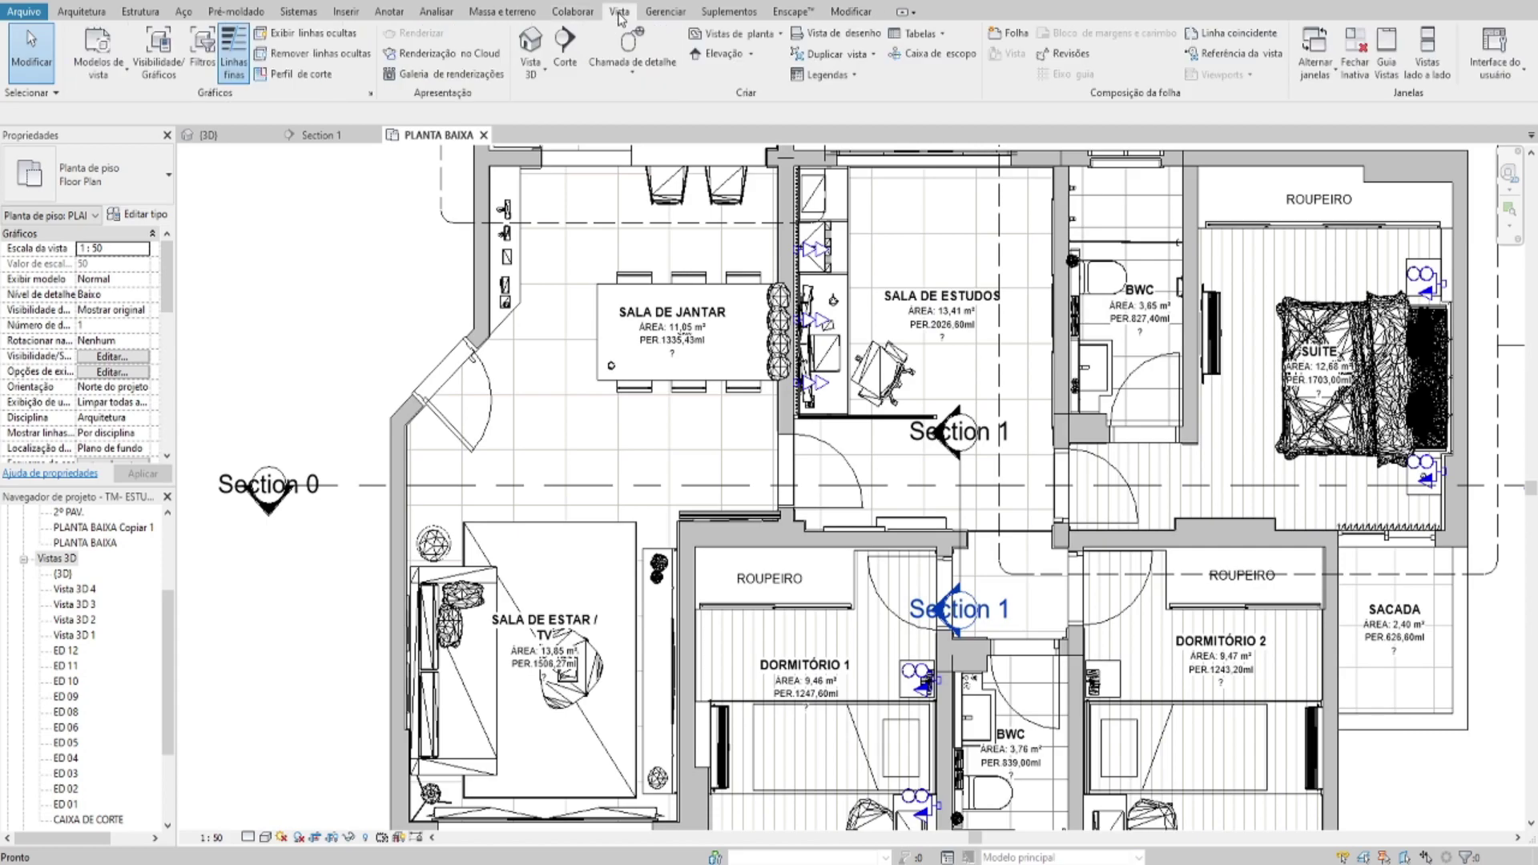
# - Place a camera from the plan eye point toward the board, then tilt it to frame the board
pyautogui.click(539, 79)
pyautogui.click(560, 138)
pyautogui.click(969, 429)
pyautogui.scroll(-4, 969, 429)
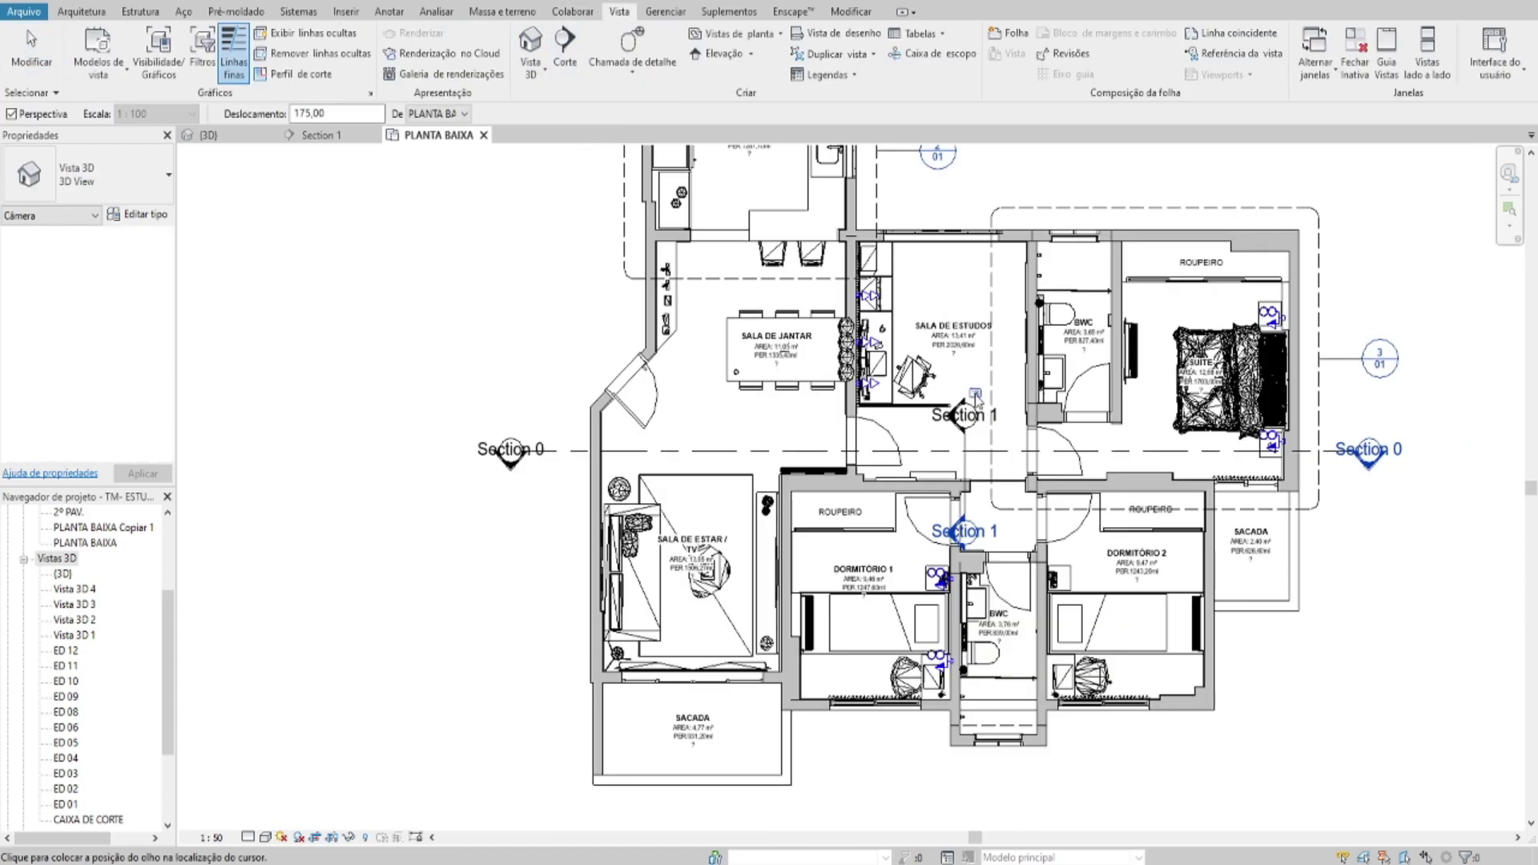
pyautogui.scroll(-2, 920, 480)
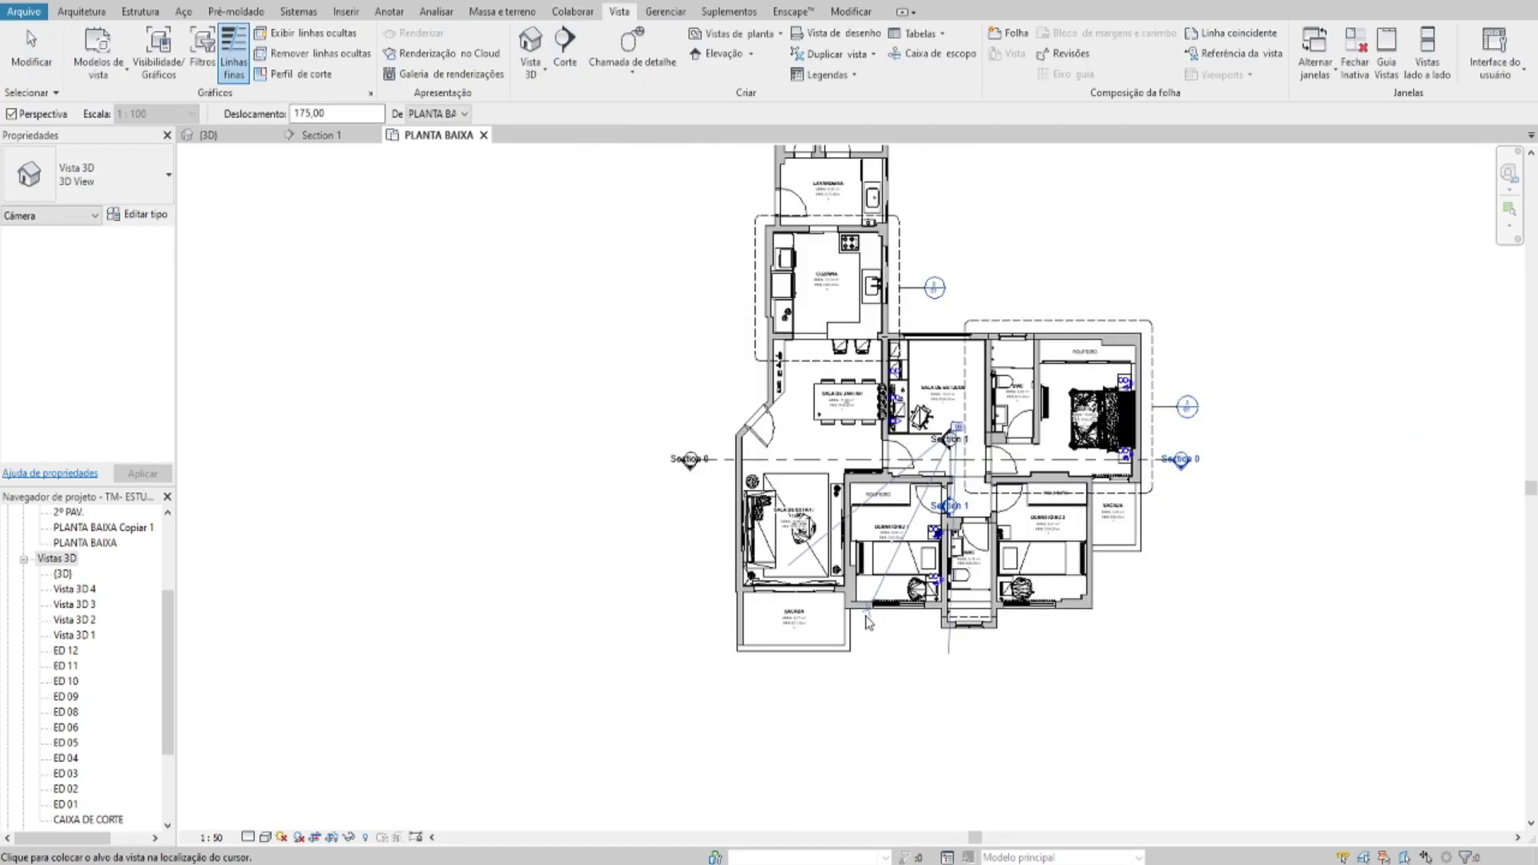
pyautogui.click(820, 702)
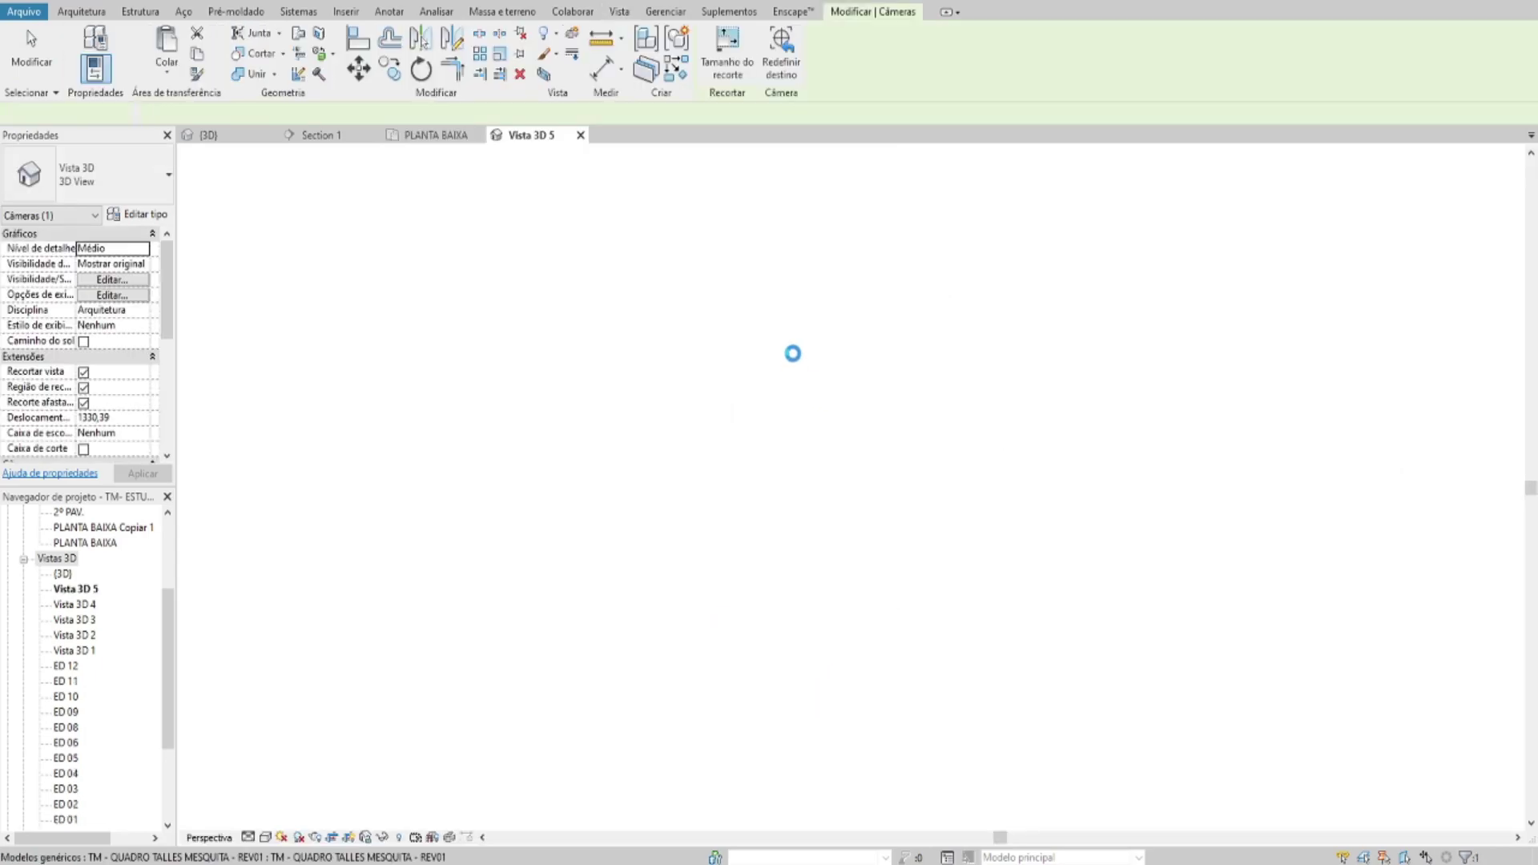
pyautogui.hotkey('shift', 'w')
pyautogui.moveTo(821, 442)
pyautogui.mouseDown()
pyautogui.moveTo(825, 620)
pyautogui.moveTo(865, 600)
pyautogui.moveTo(926, 427)
pyautogui.moveTo(919, 450)
pyautogui.moveTo(995, 377)
pyautogui.mouseUp()
pyautogui.press('Escape')
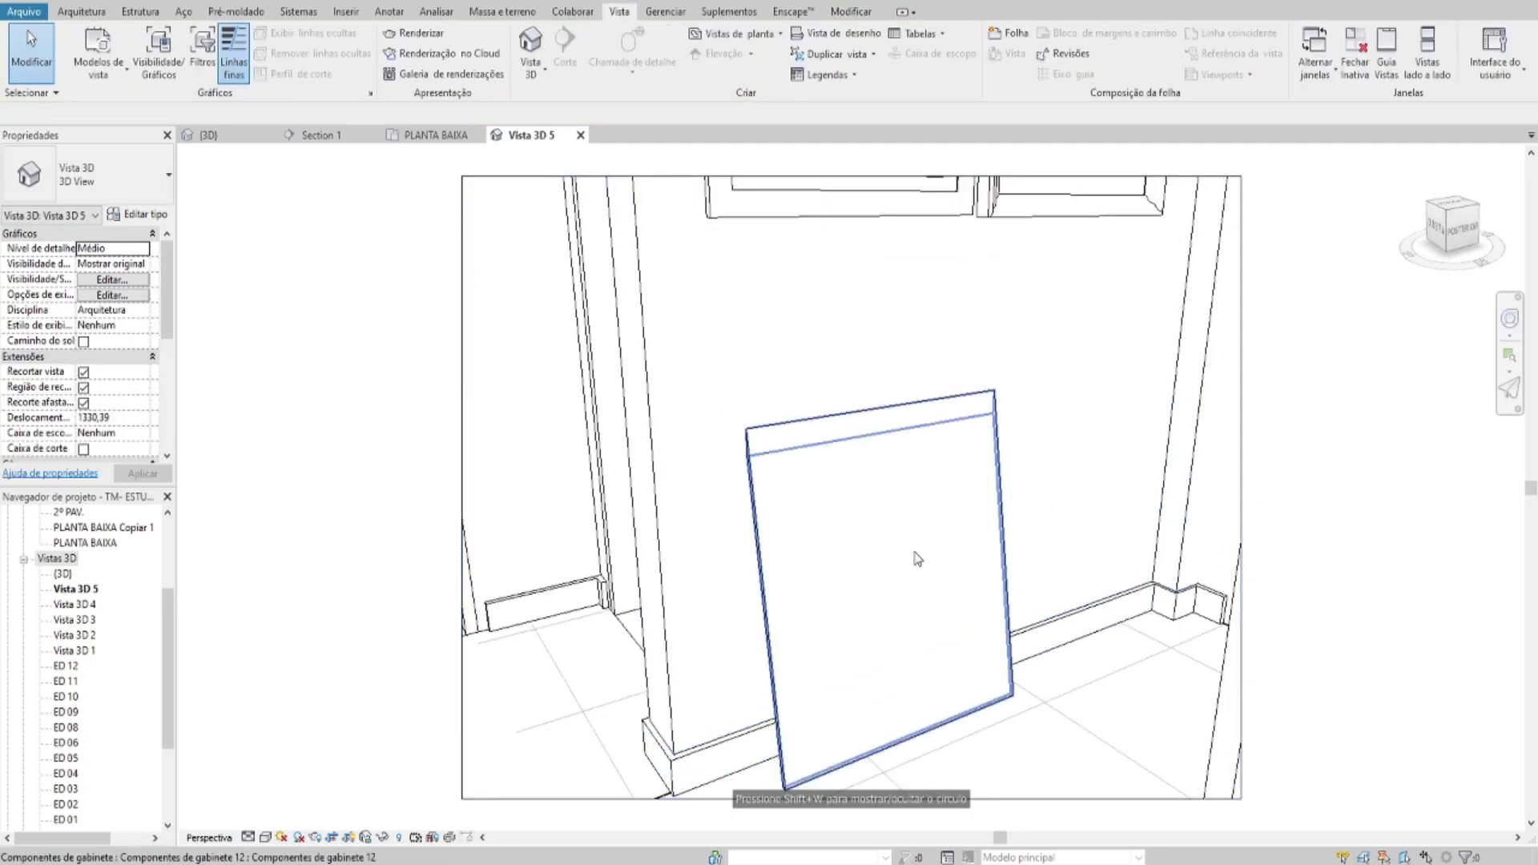
# - Re-host the upper picture frame onto the leaning board's face
pyautogui.click(815, 206)
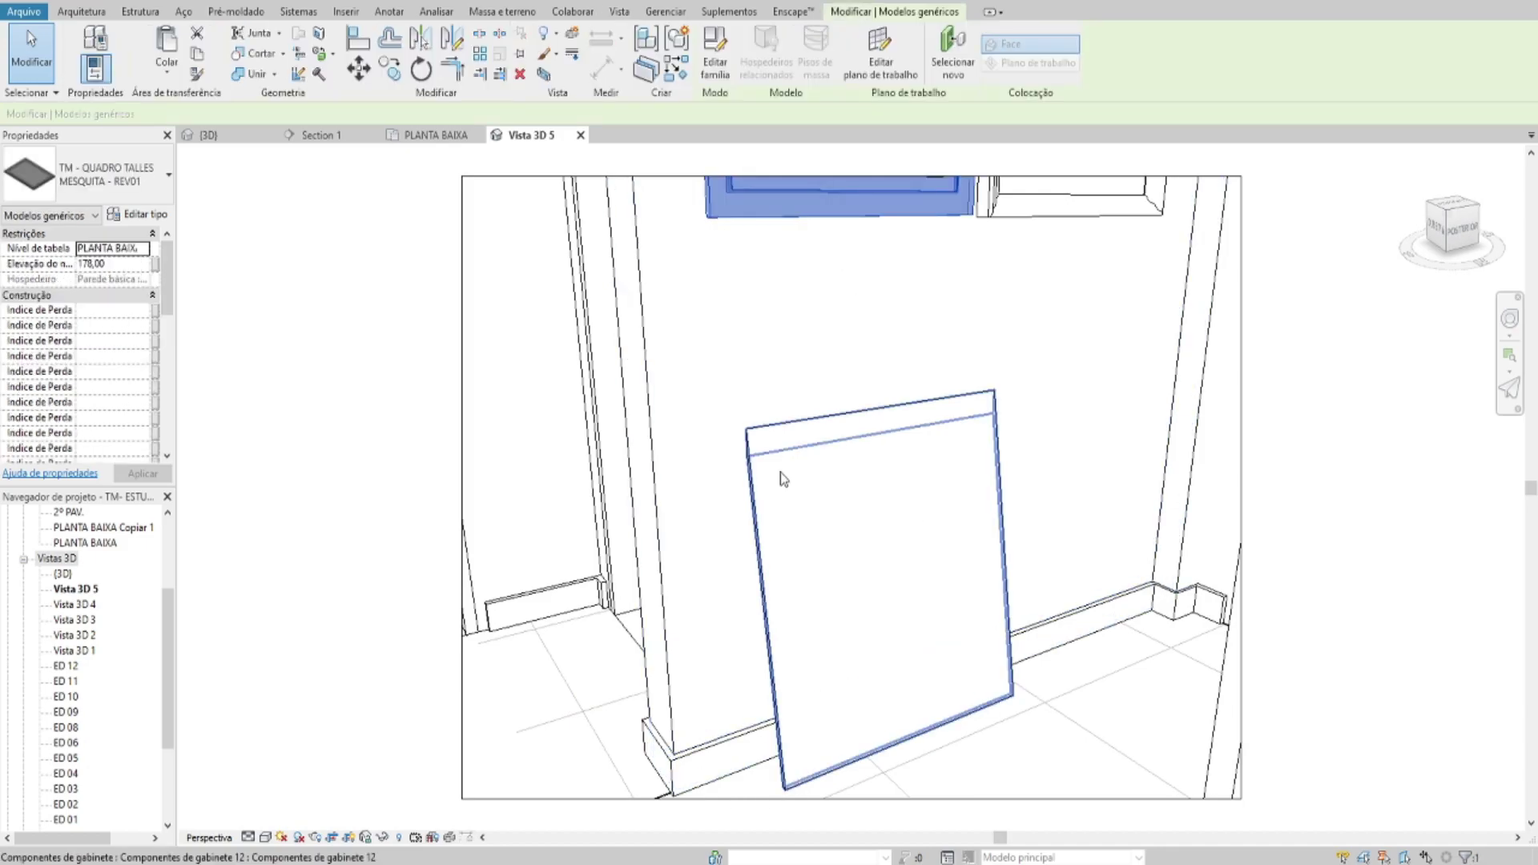
pyautogui.click(952, 56)
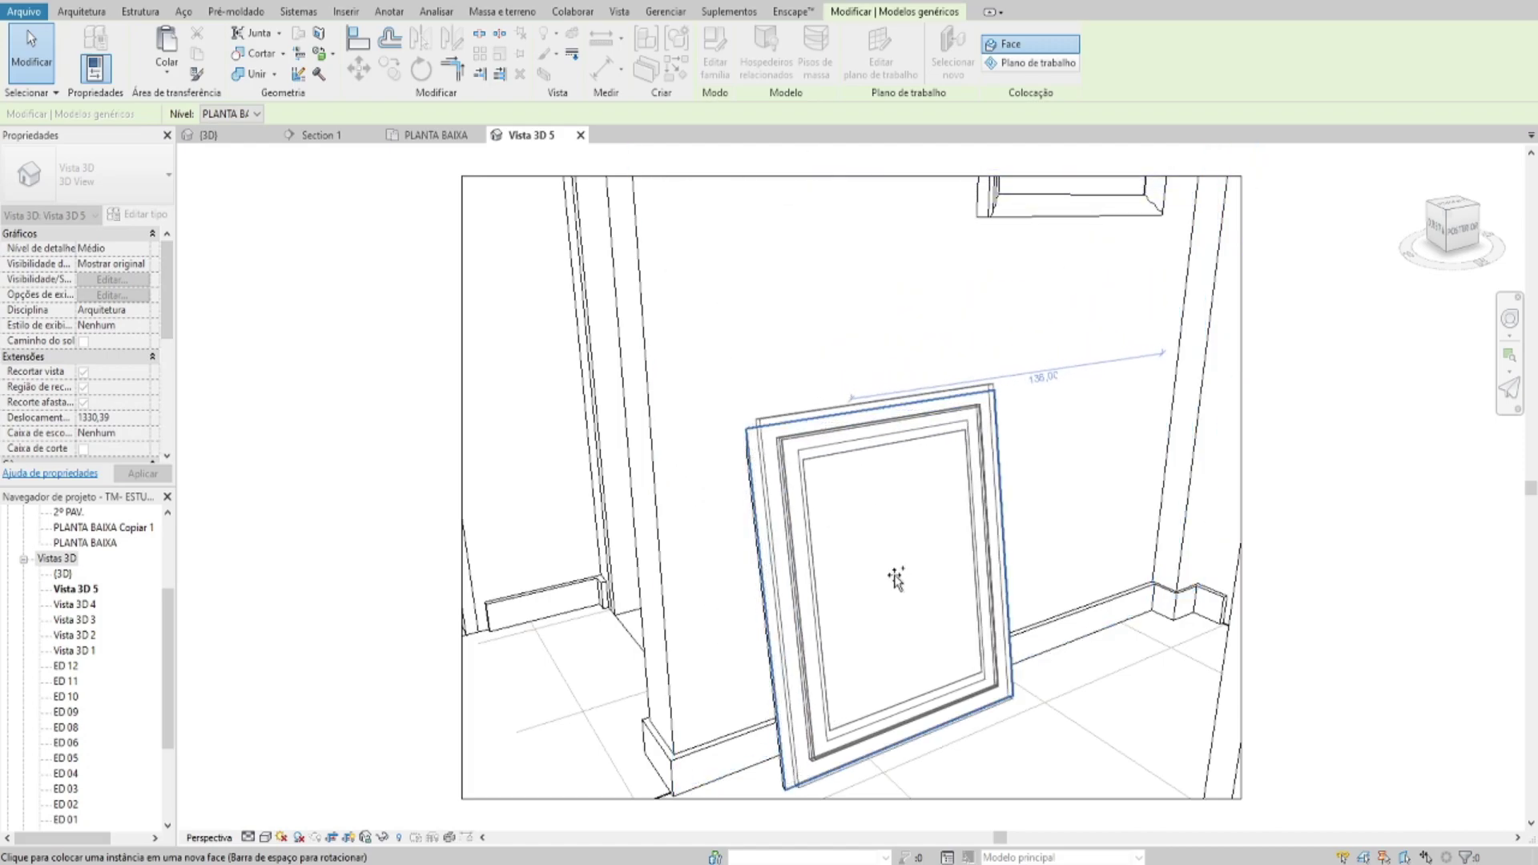
pyautogui.click(895, 578)
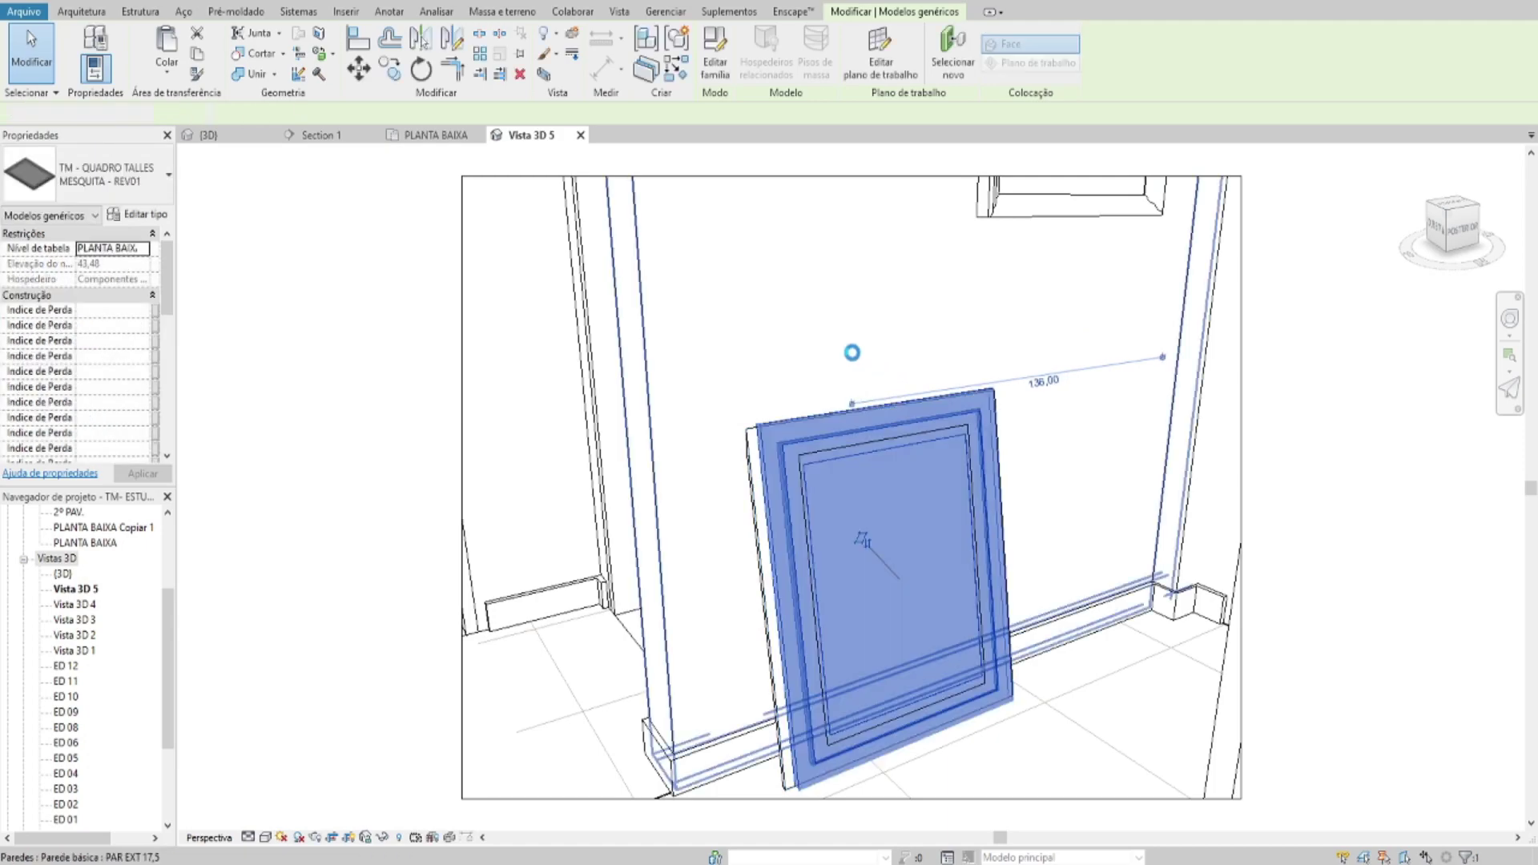
pyautogui.press('Escape')
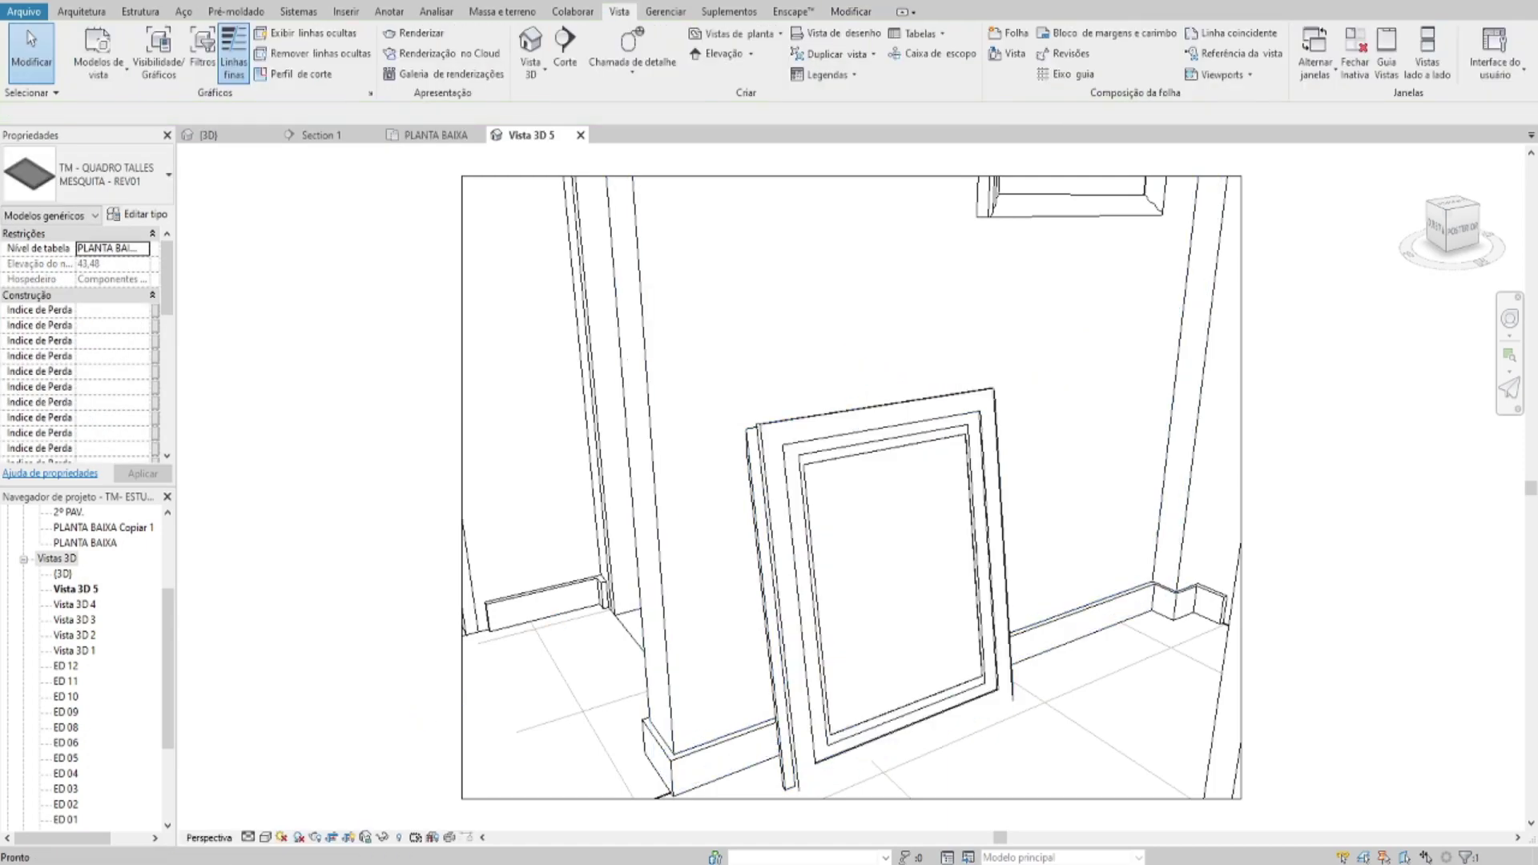
# - Slide the frame side piece and the poster left along the wall to the corner
pyautogui.click(303, 800)
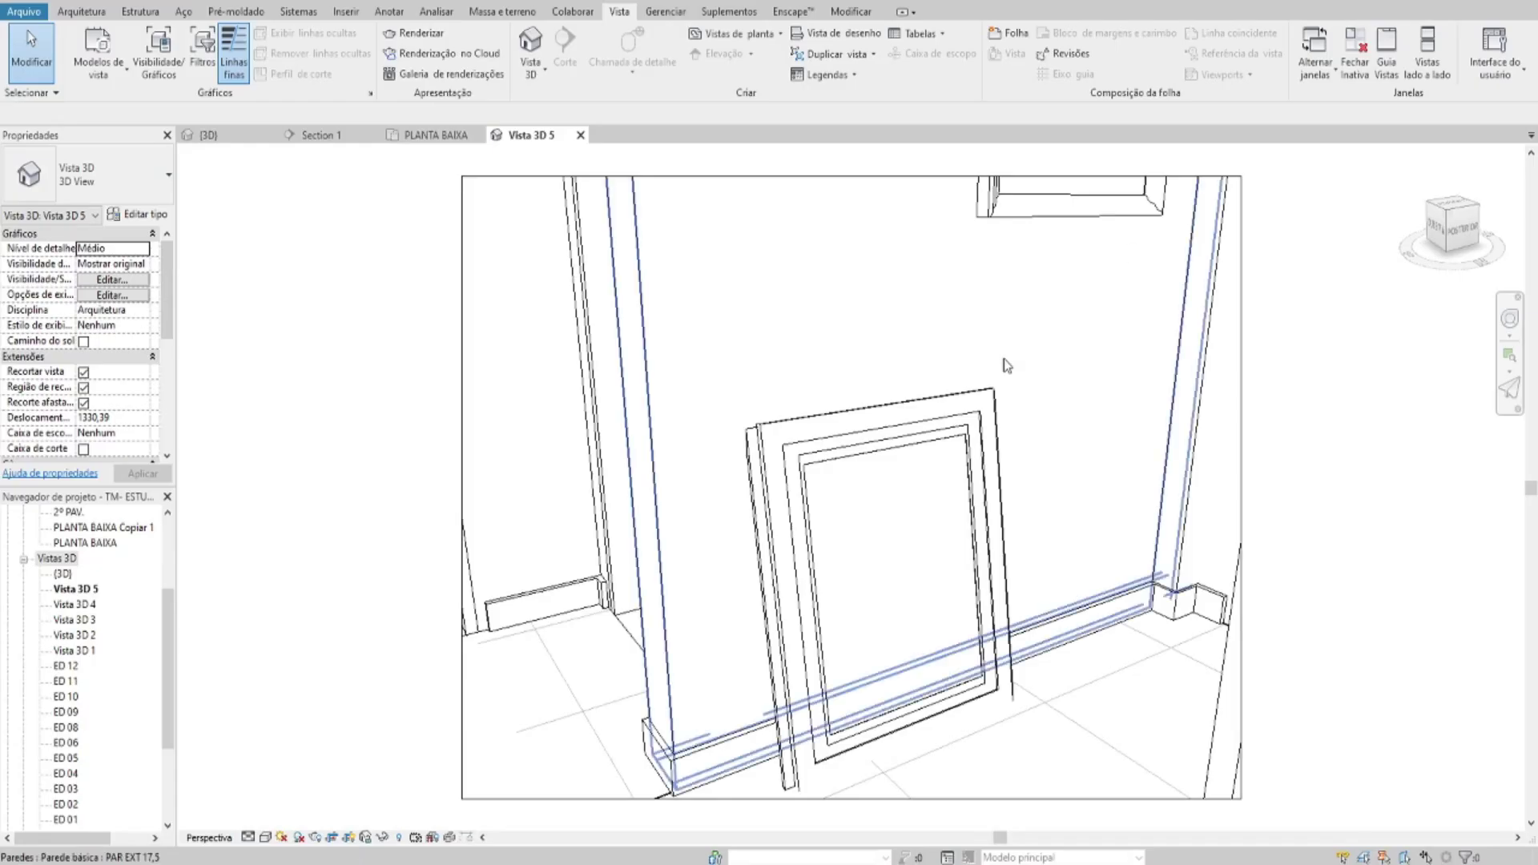
pyautogui.click(735, 480)
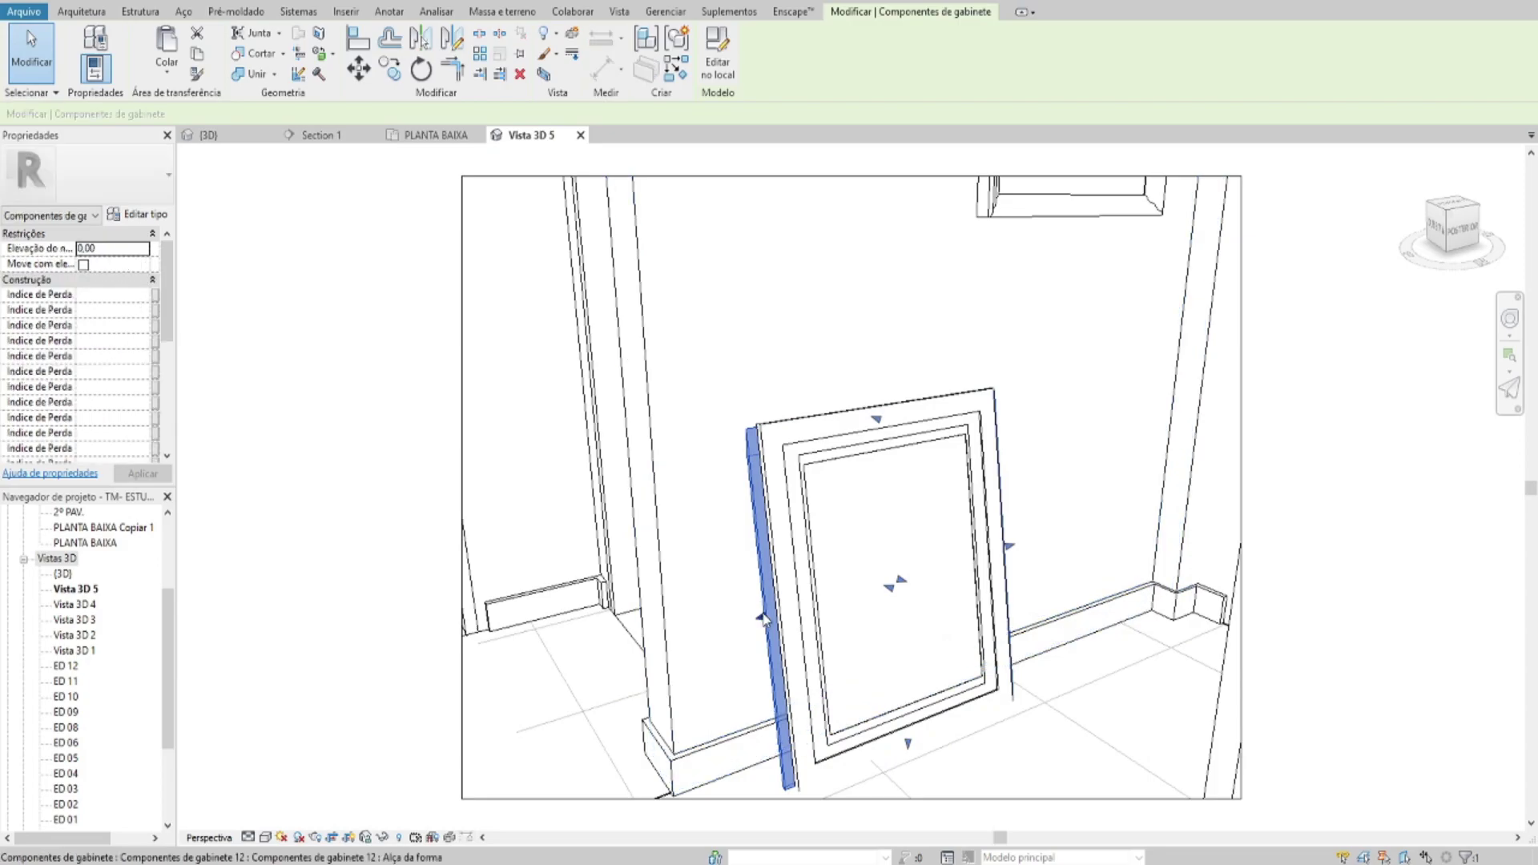
pyautogui.click(768, 597)
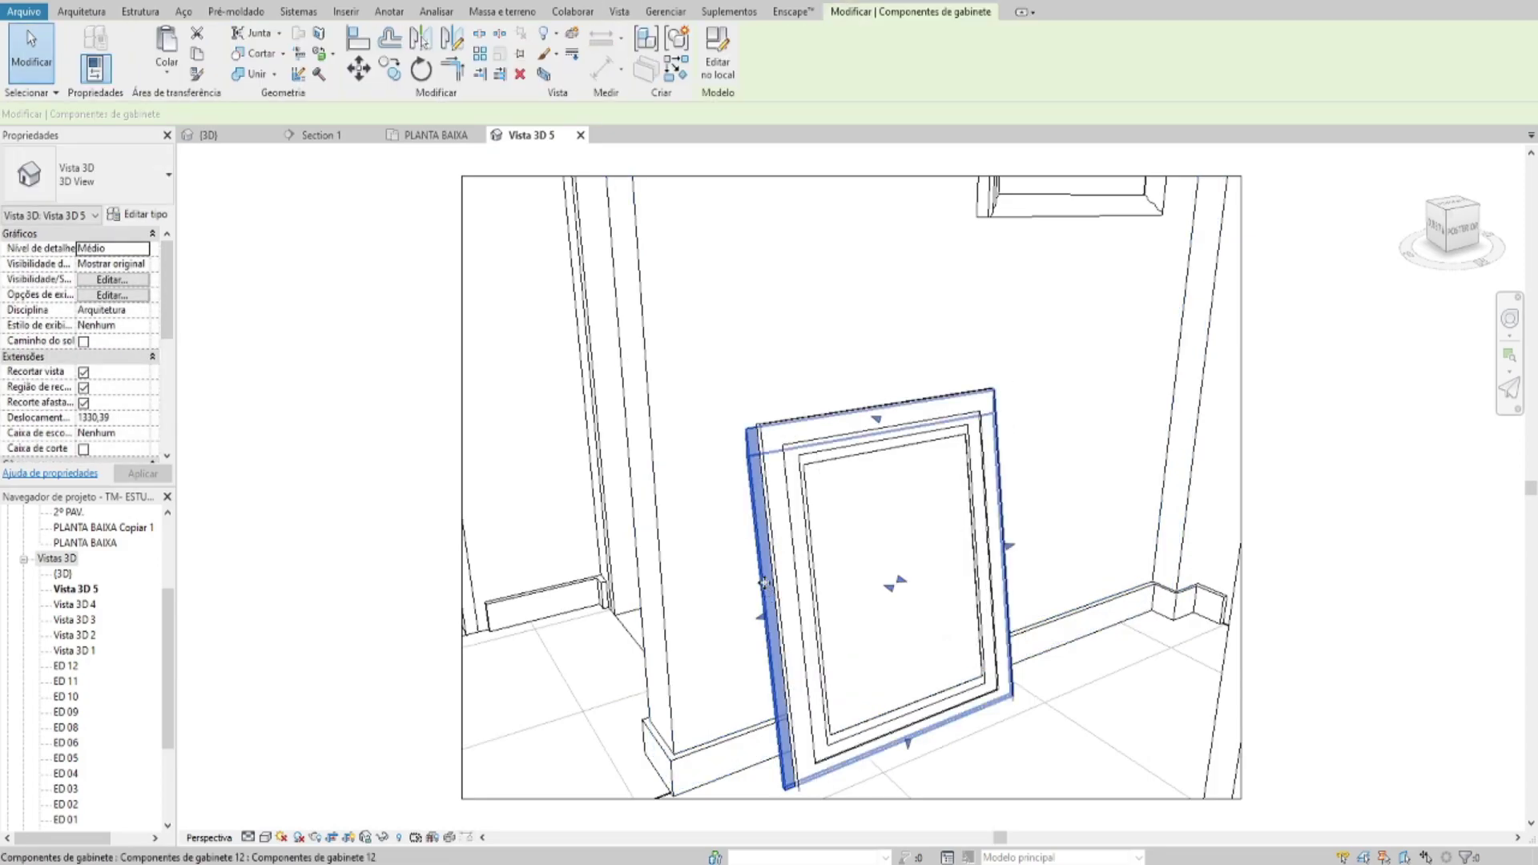
pyautogui.moveTo(767, 596); pyautogui.dragTo(793, 605)
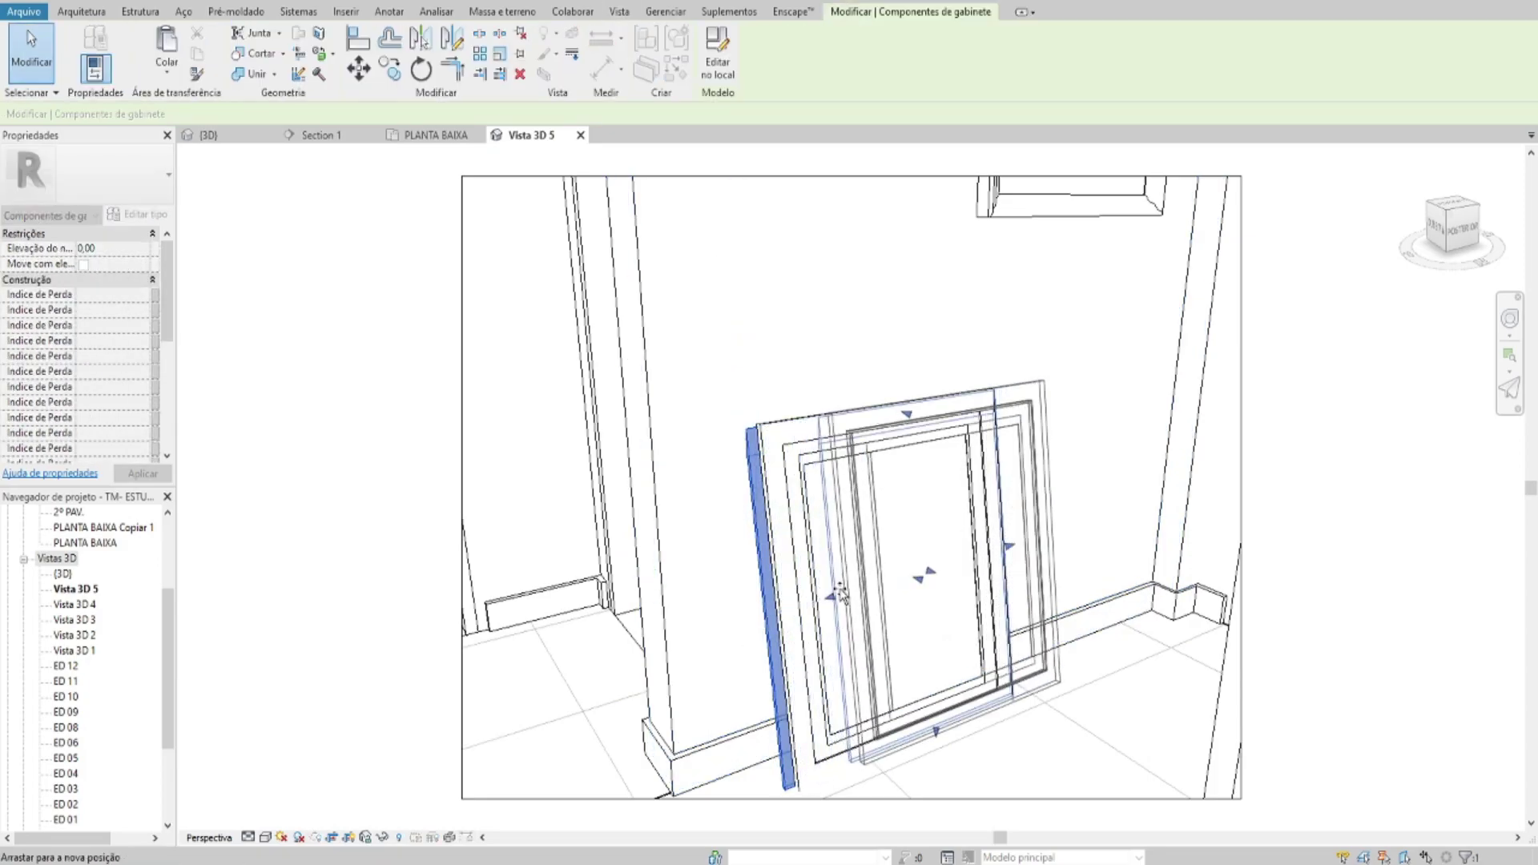
pyautogui.moveTo(793, 605); pyautogui.dragTo(825, 596)
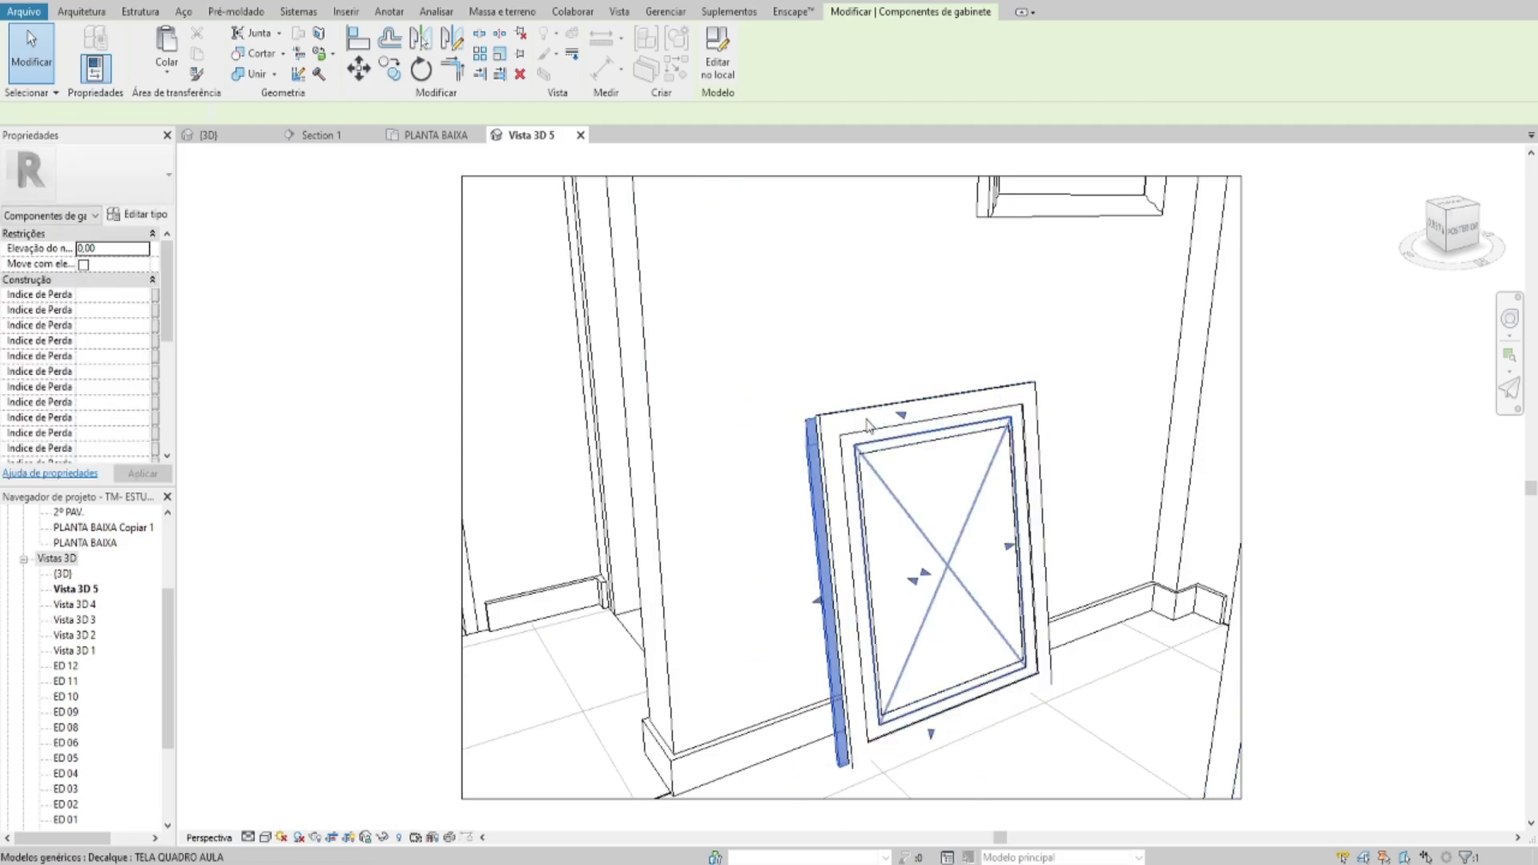
pyautogui.click(853, 425)
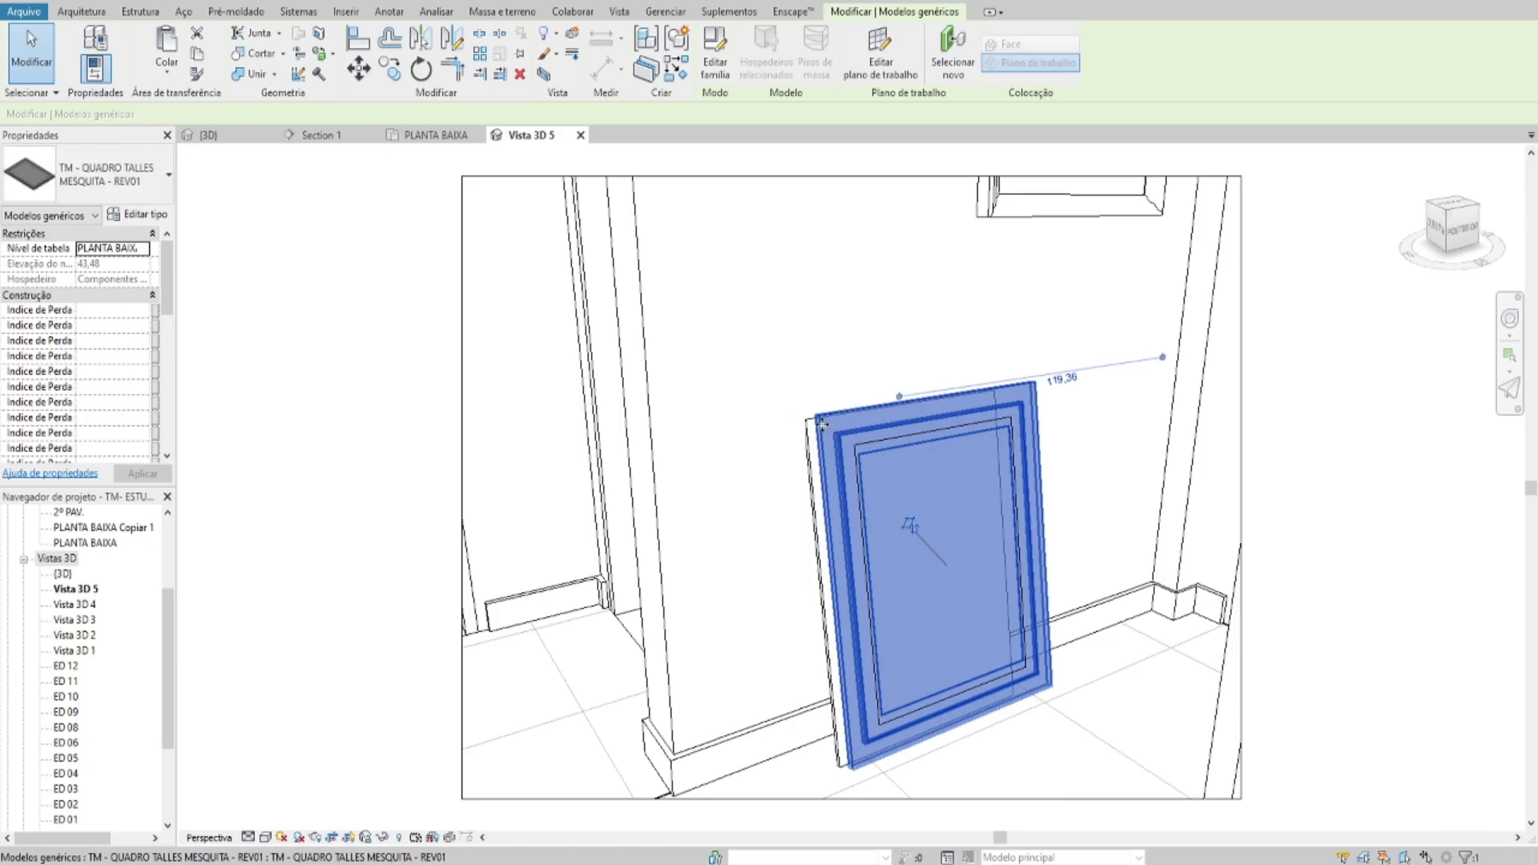
pyautogui.moveTo(836, 422); pyautogui.dragTo(807, 430)
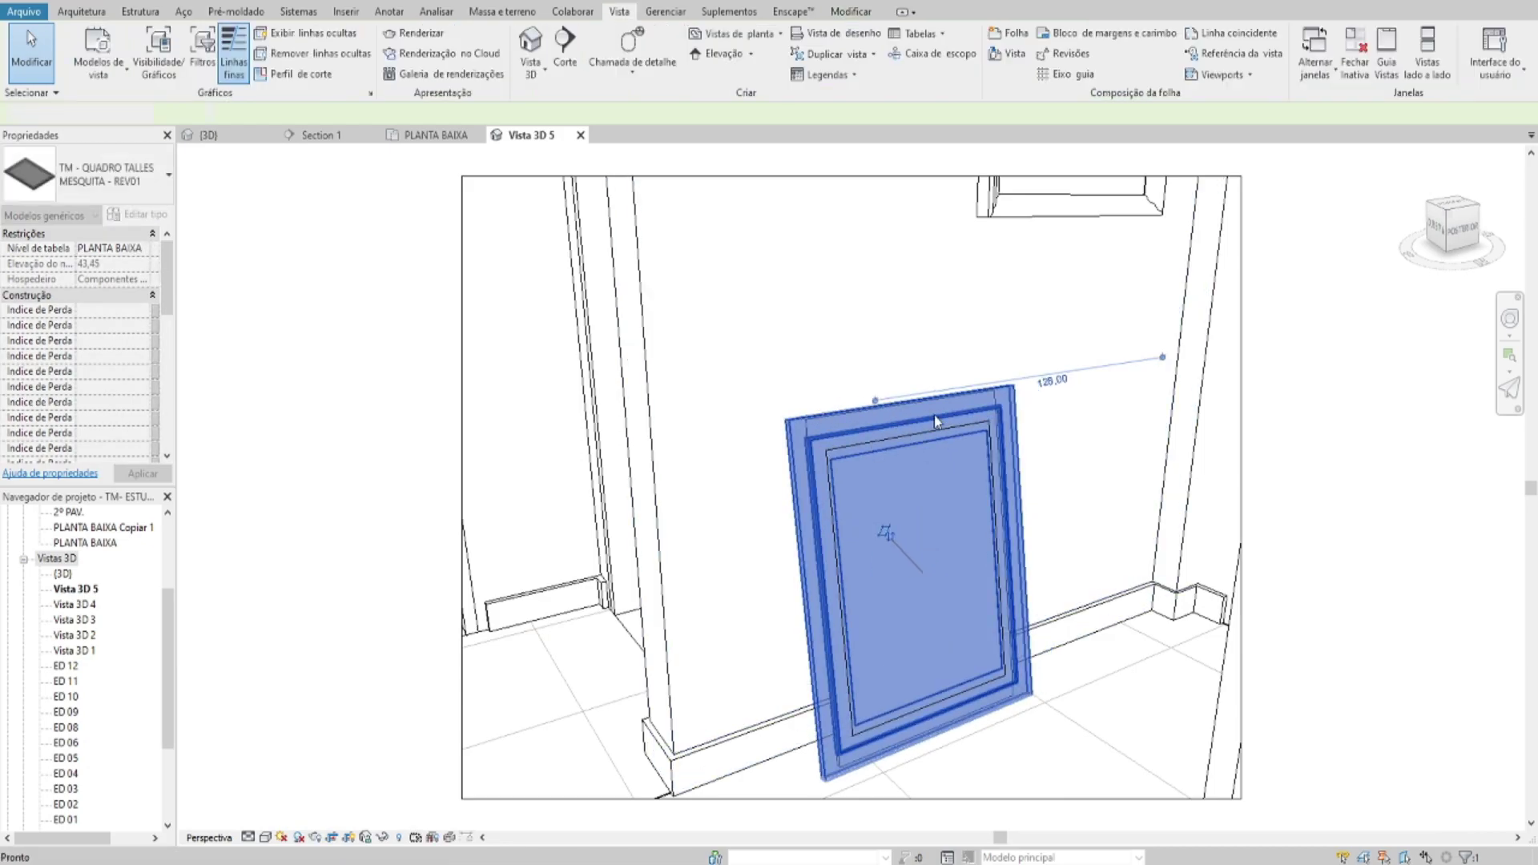
pyautogui.press('Escape')
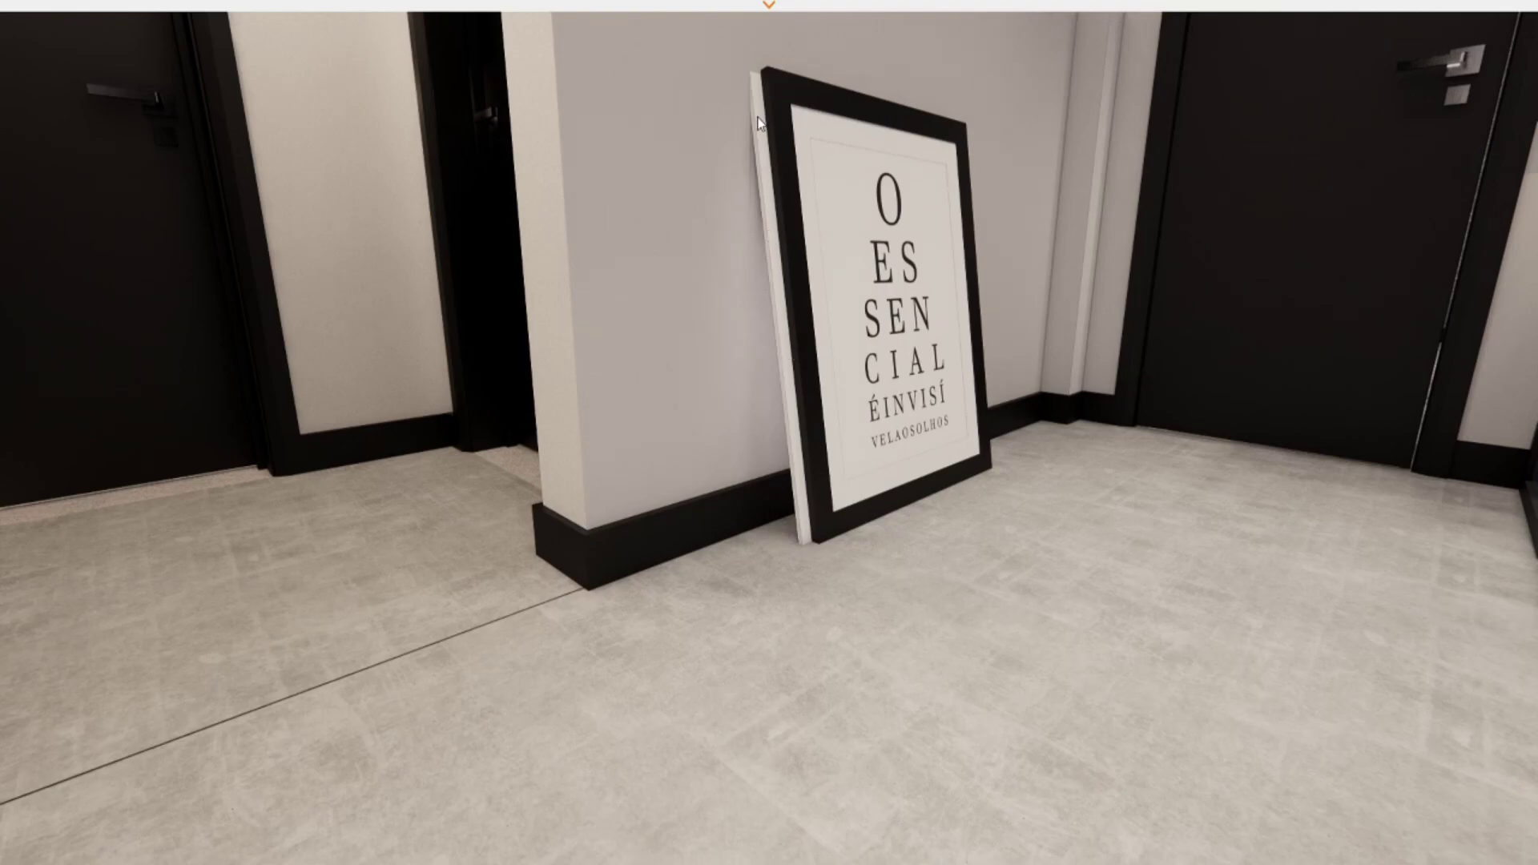
# - Walk the Enscape camera forward toward the framed poster
pyautogui.press('w')
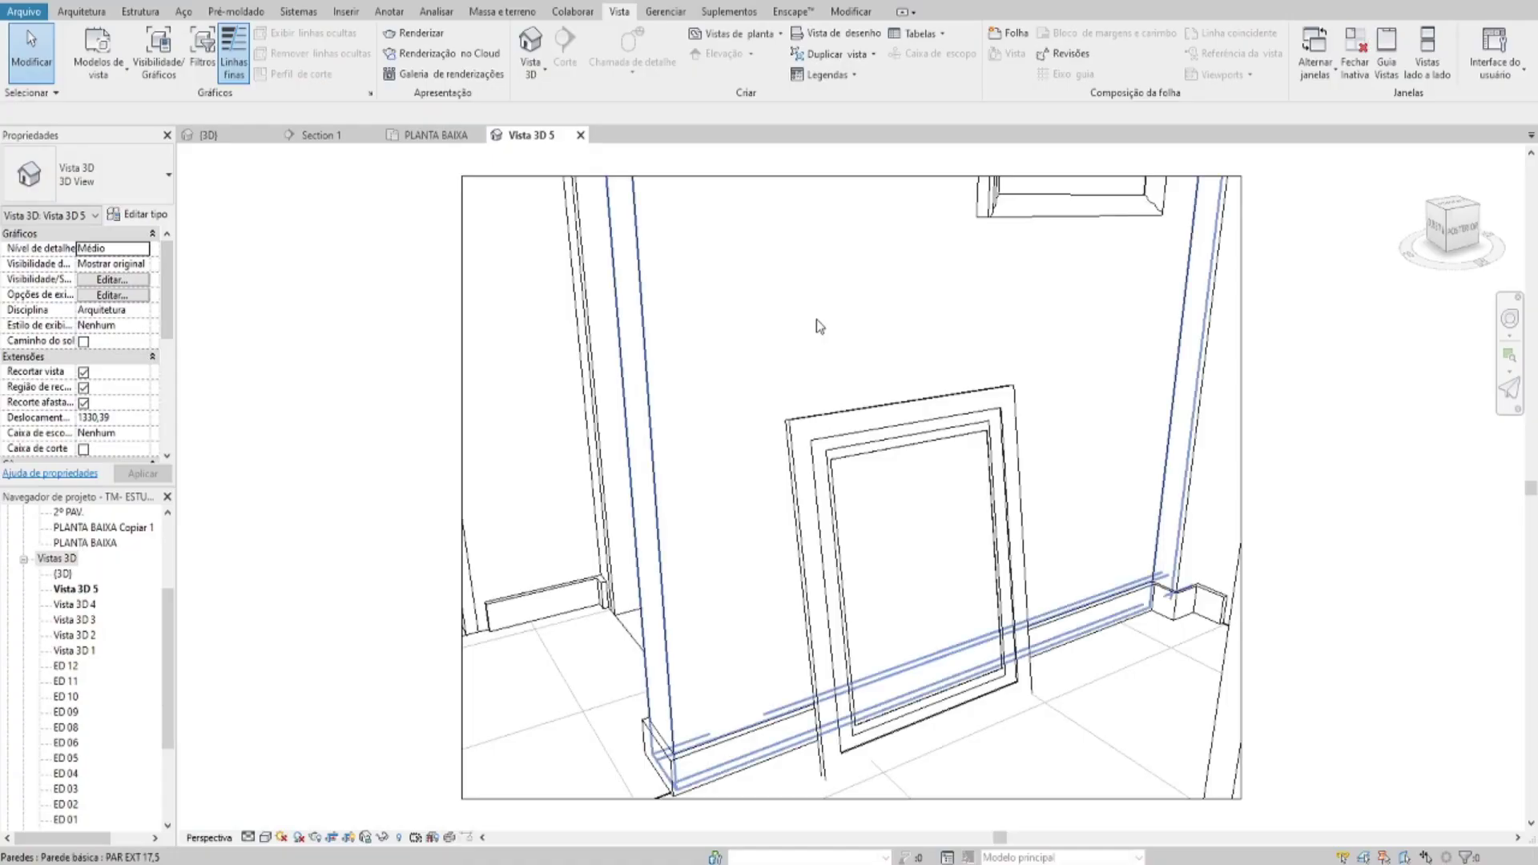
# - Create a similar frame from the poster, switch it to the REV01 type, and place it above
pyautogui.click(812, 431)
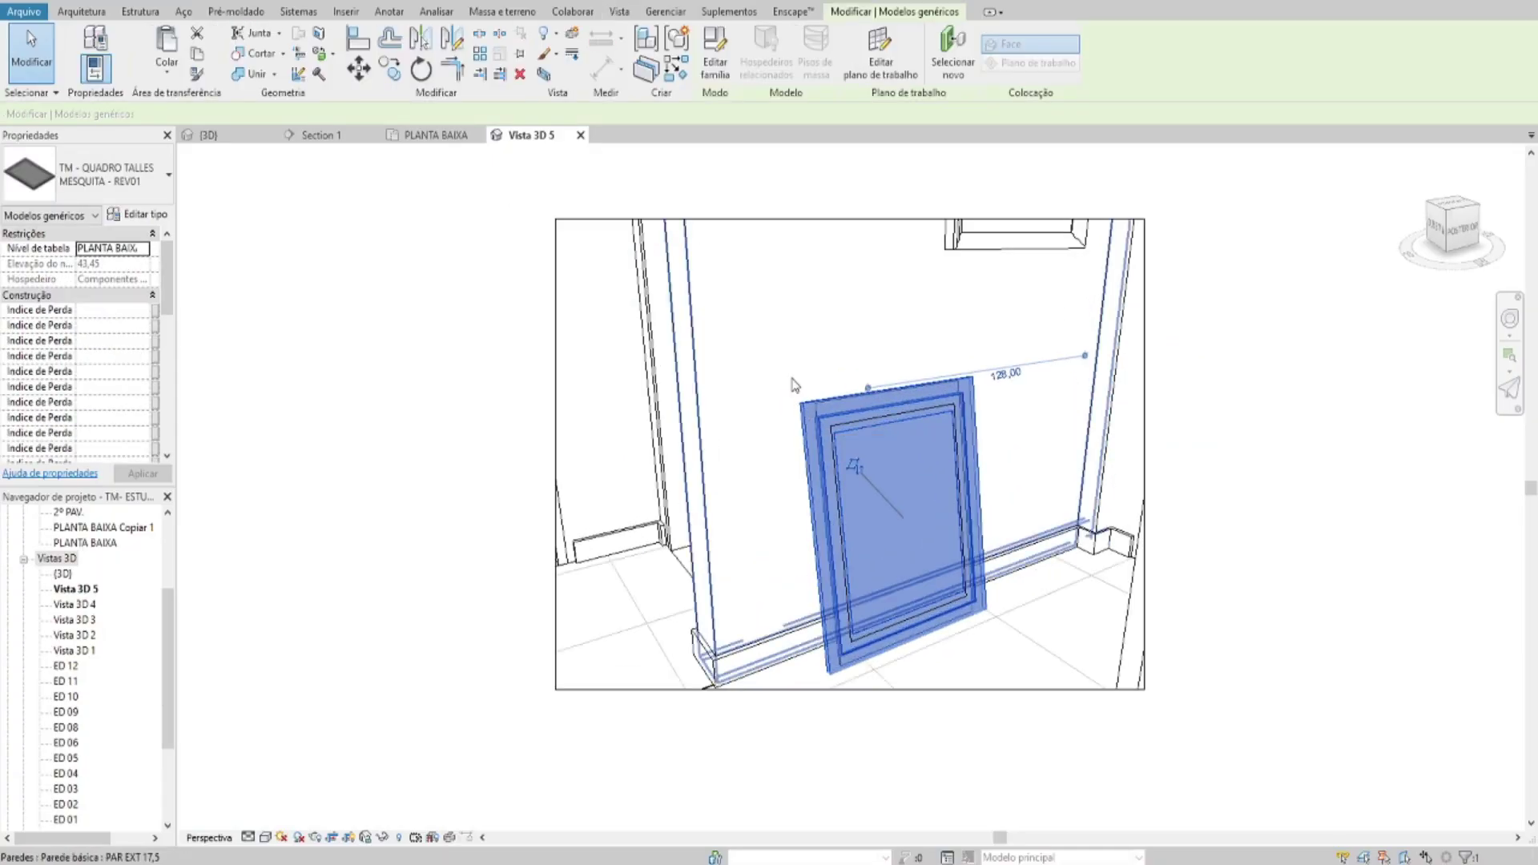
pyautogui.scroll(-2, 812, 431)
pyautogui.press('c')
pyautogui.press('s')
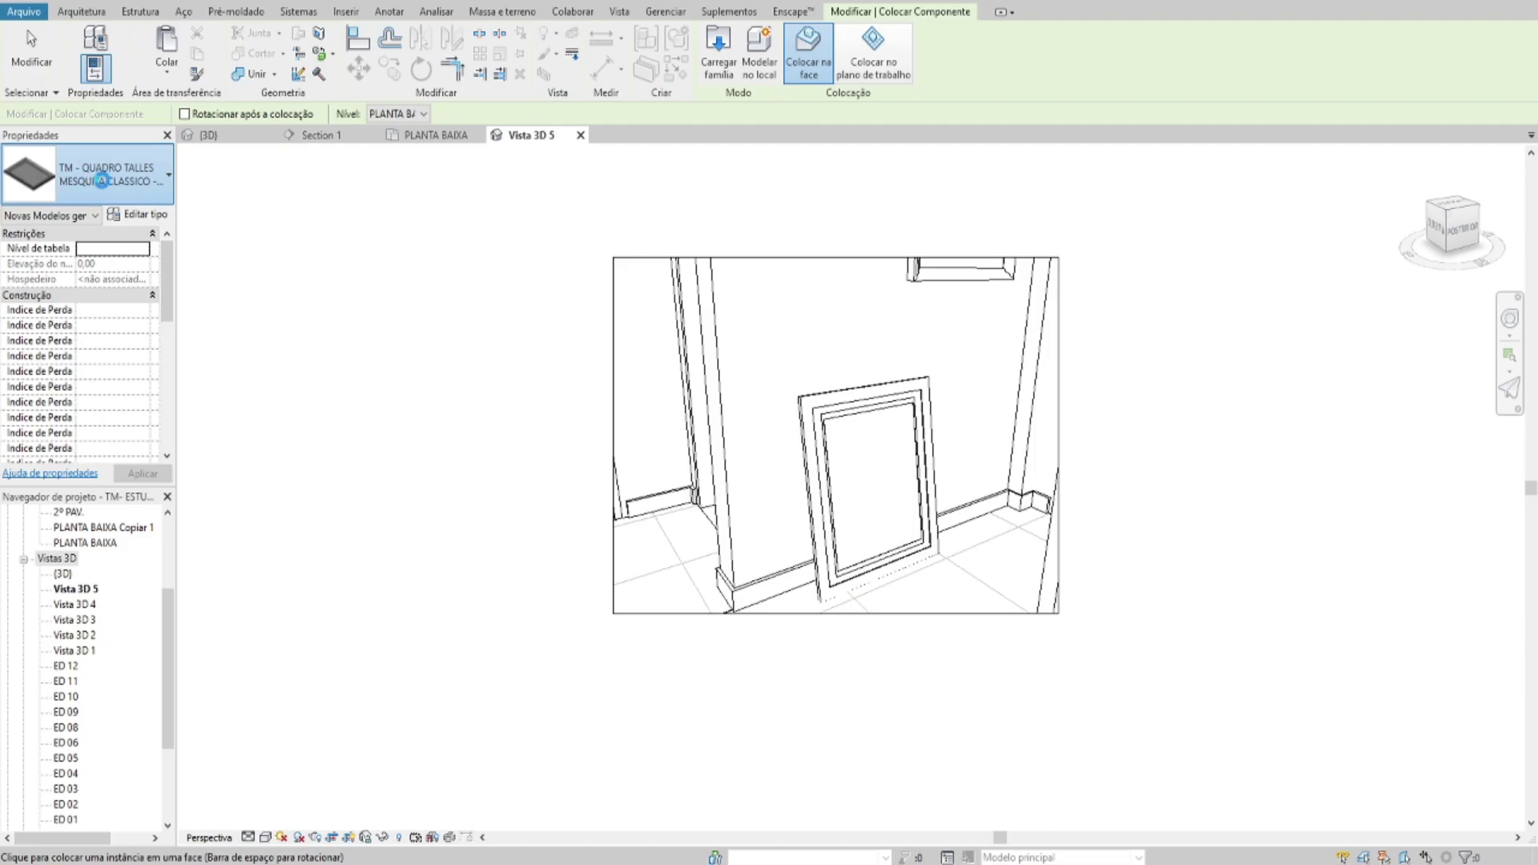
pyautogui.click(103, 181)
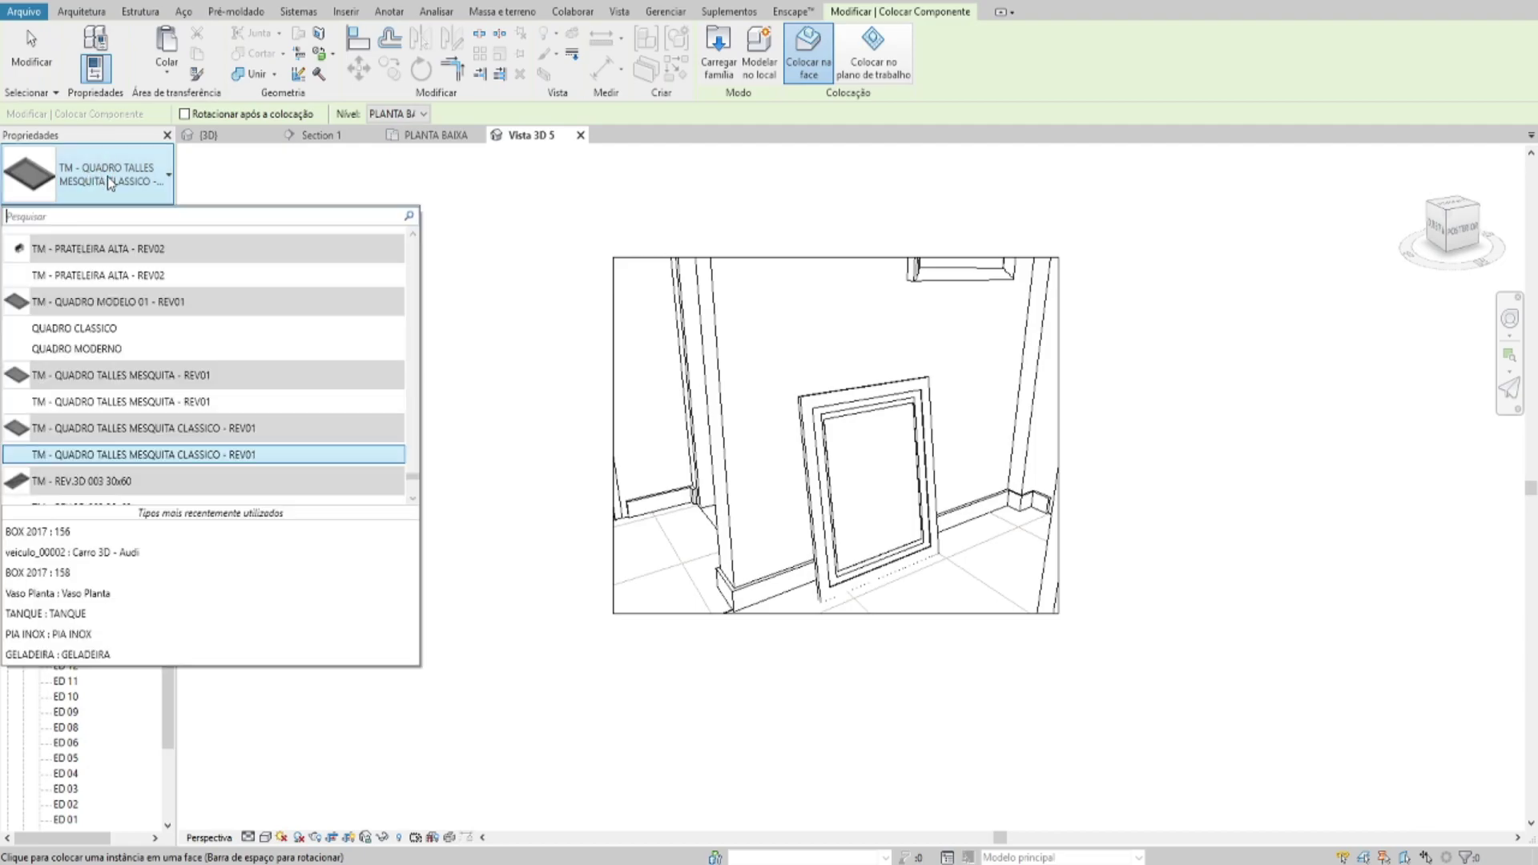
pyautogui.click(159, 406)
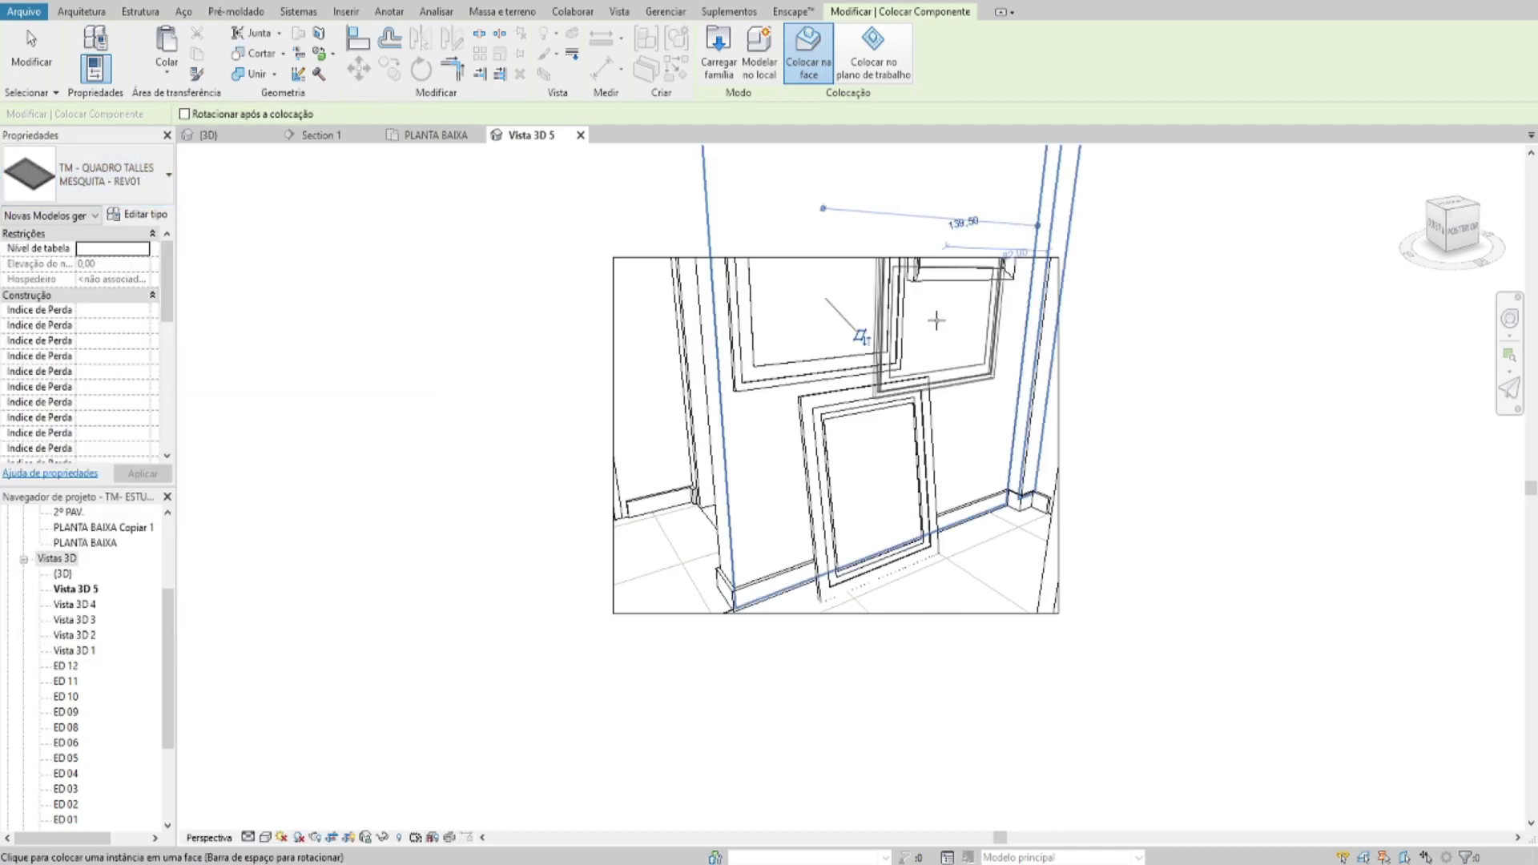
pyautogui.press('Escape')
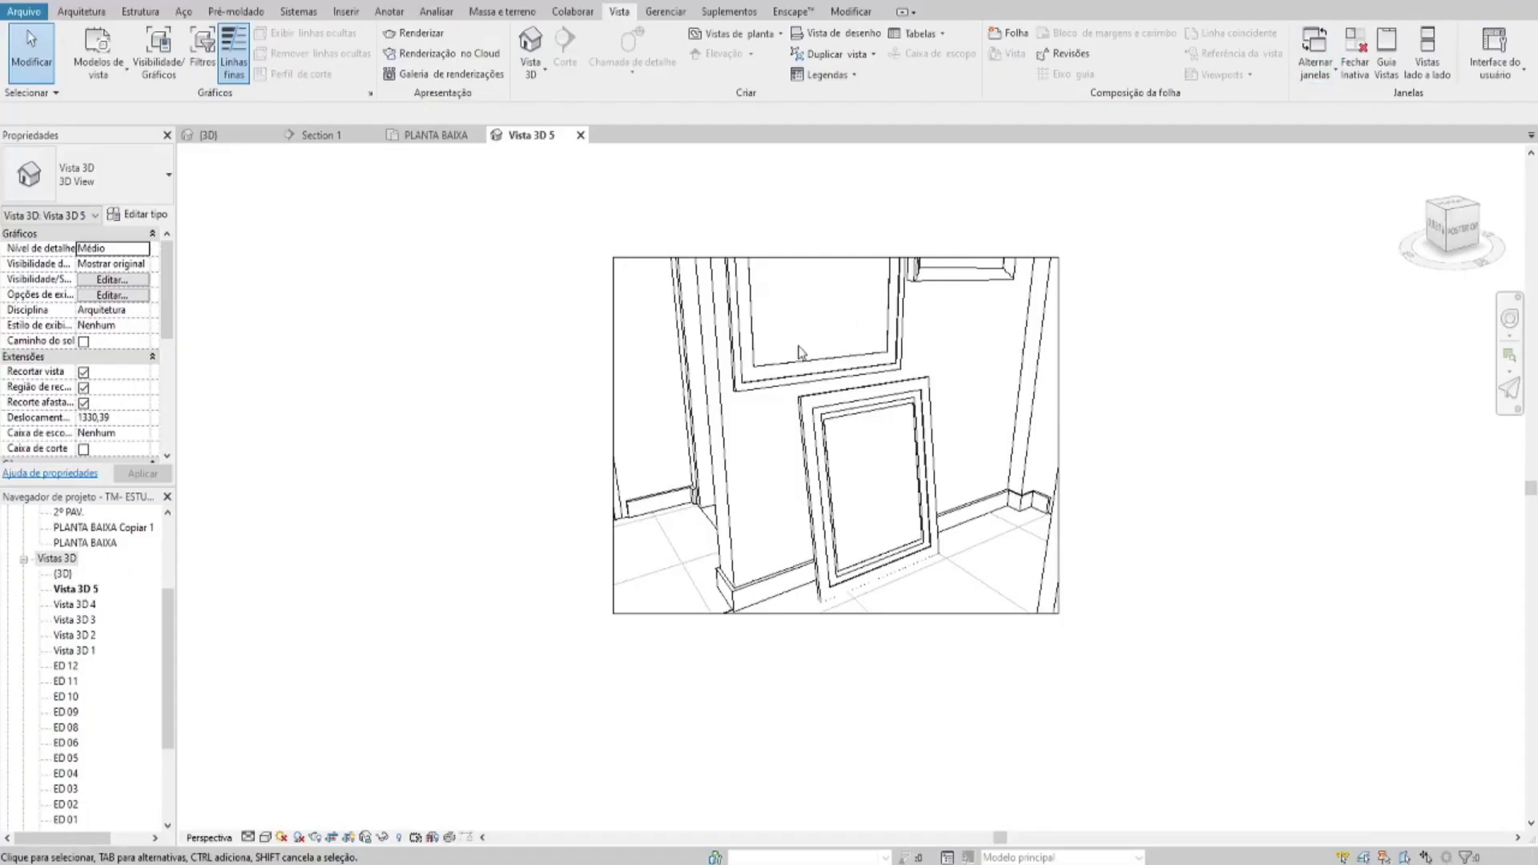
# - Clear the Revit selection, then open Membros from the site's account menu
pyautogui.click(801, 353)
pyautogui.press('Escape')
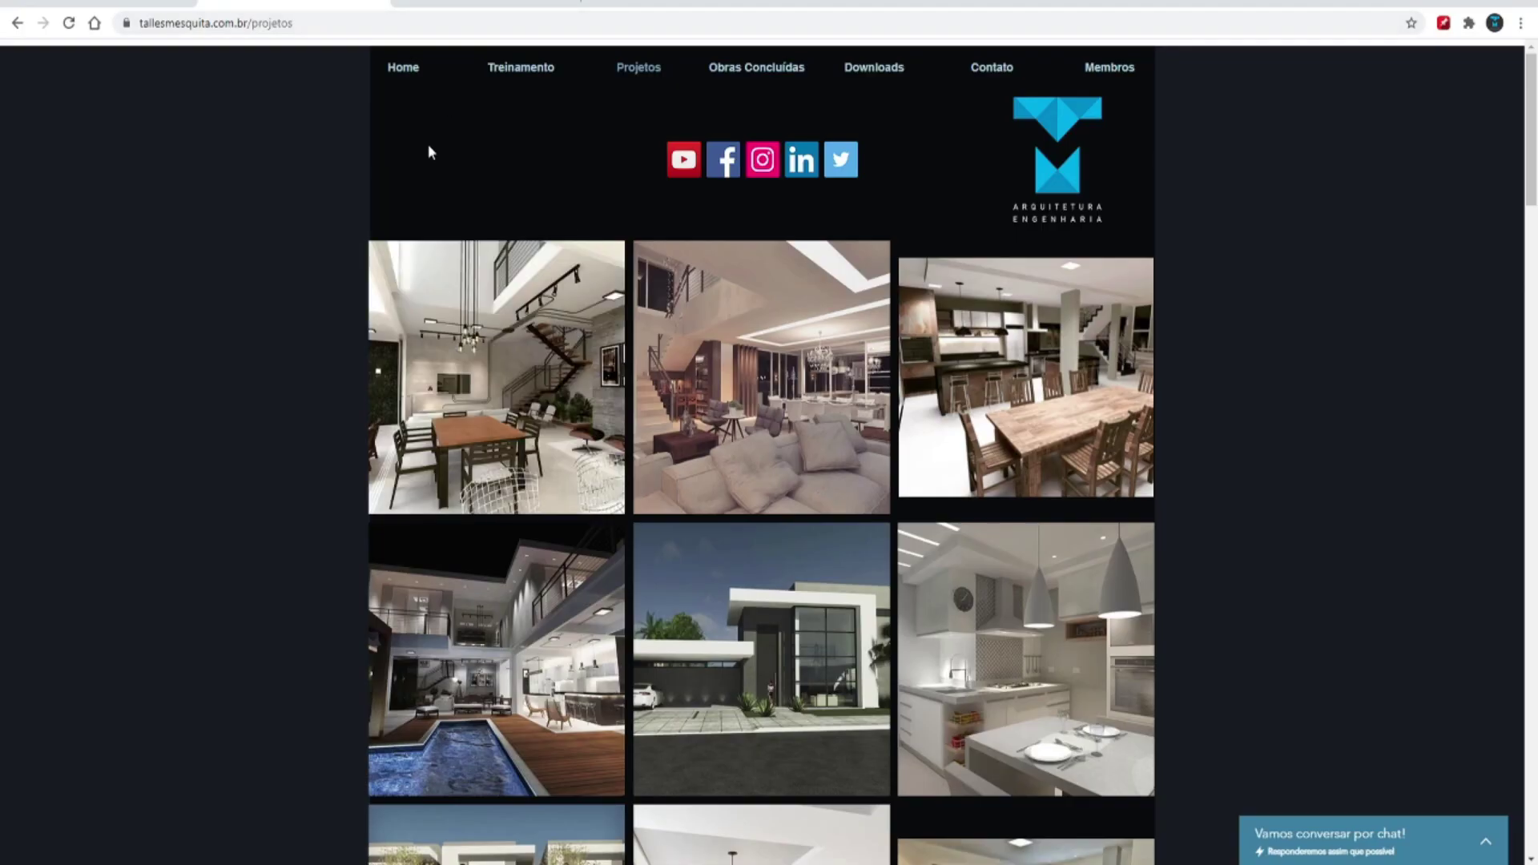
pyautogui.click(420, 79)
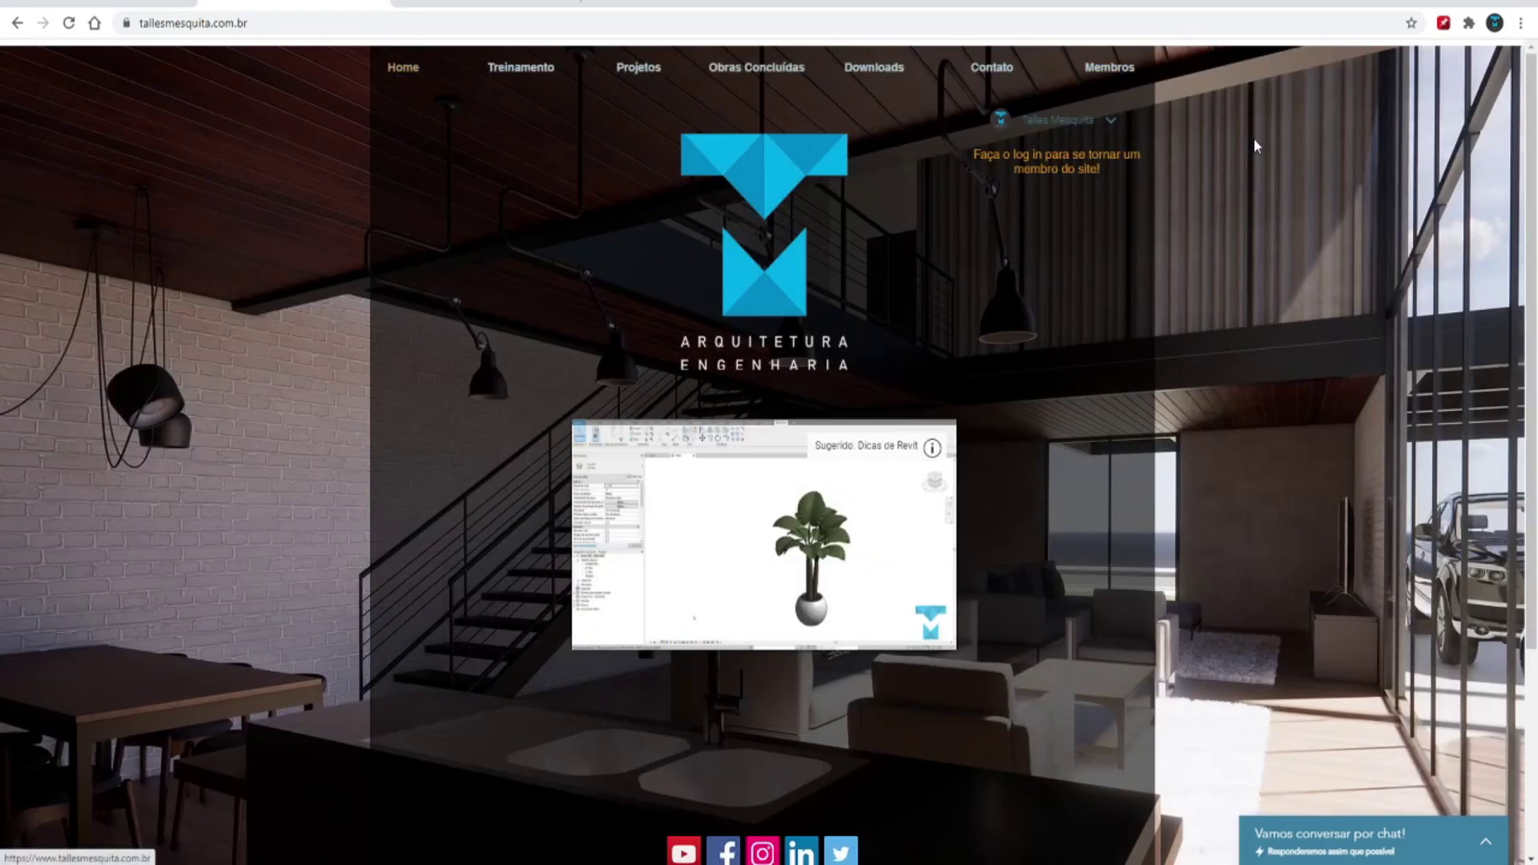
pyautogui.click(1108, 126)
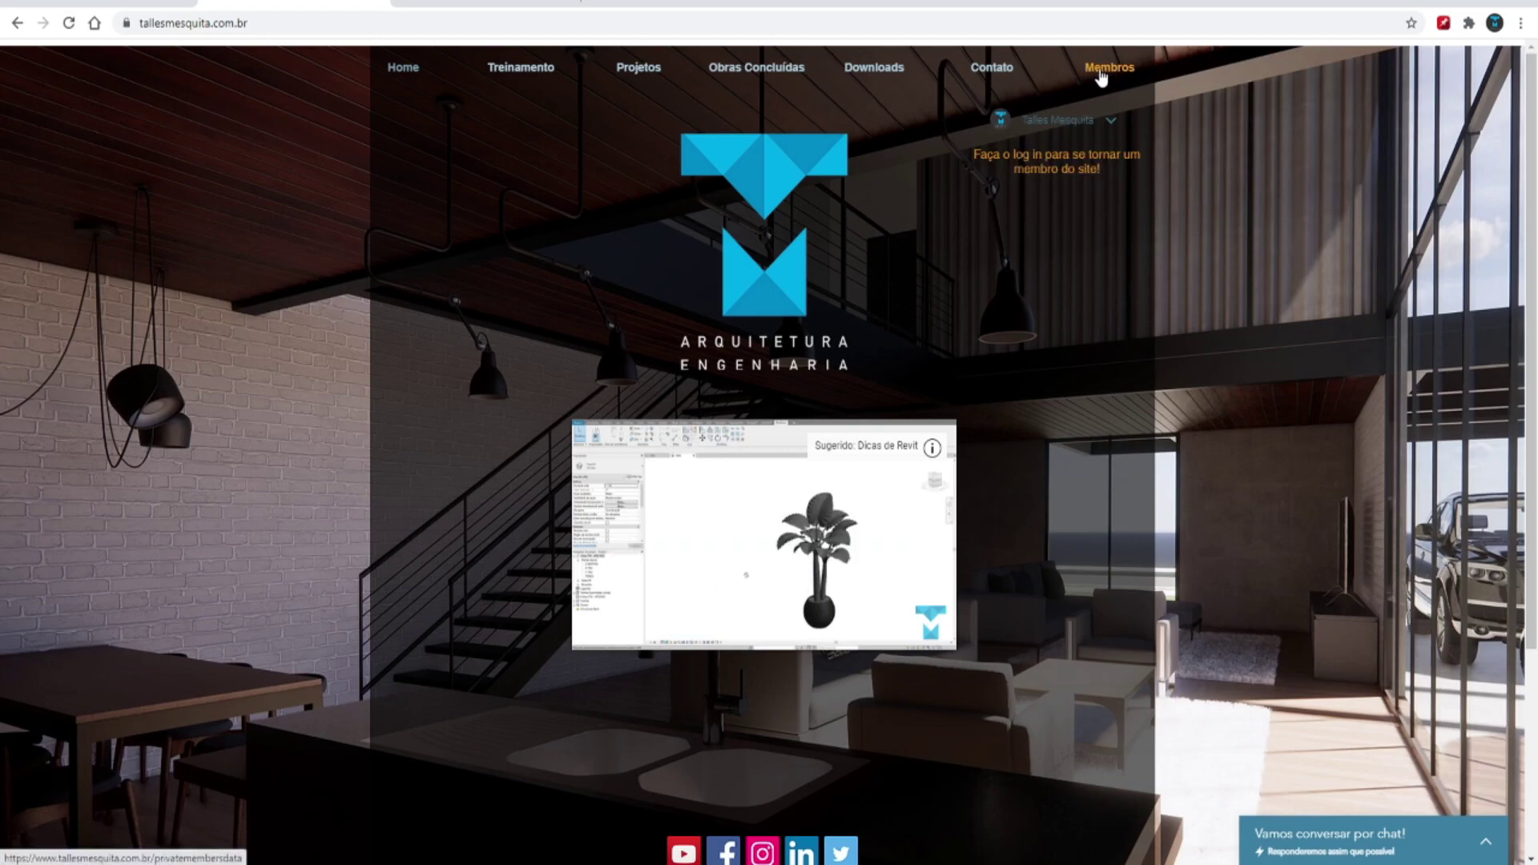
pyautogui.click(1101, 73)
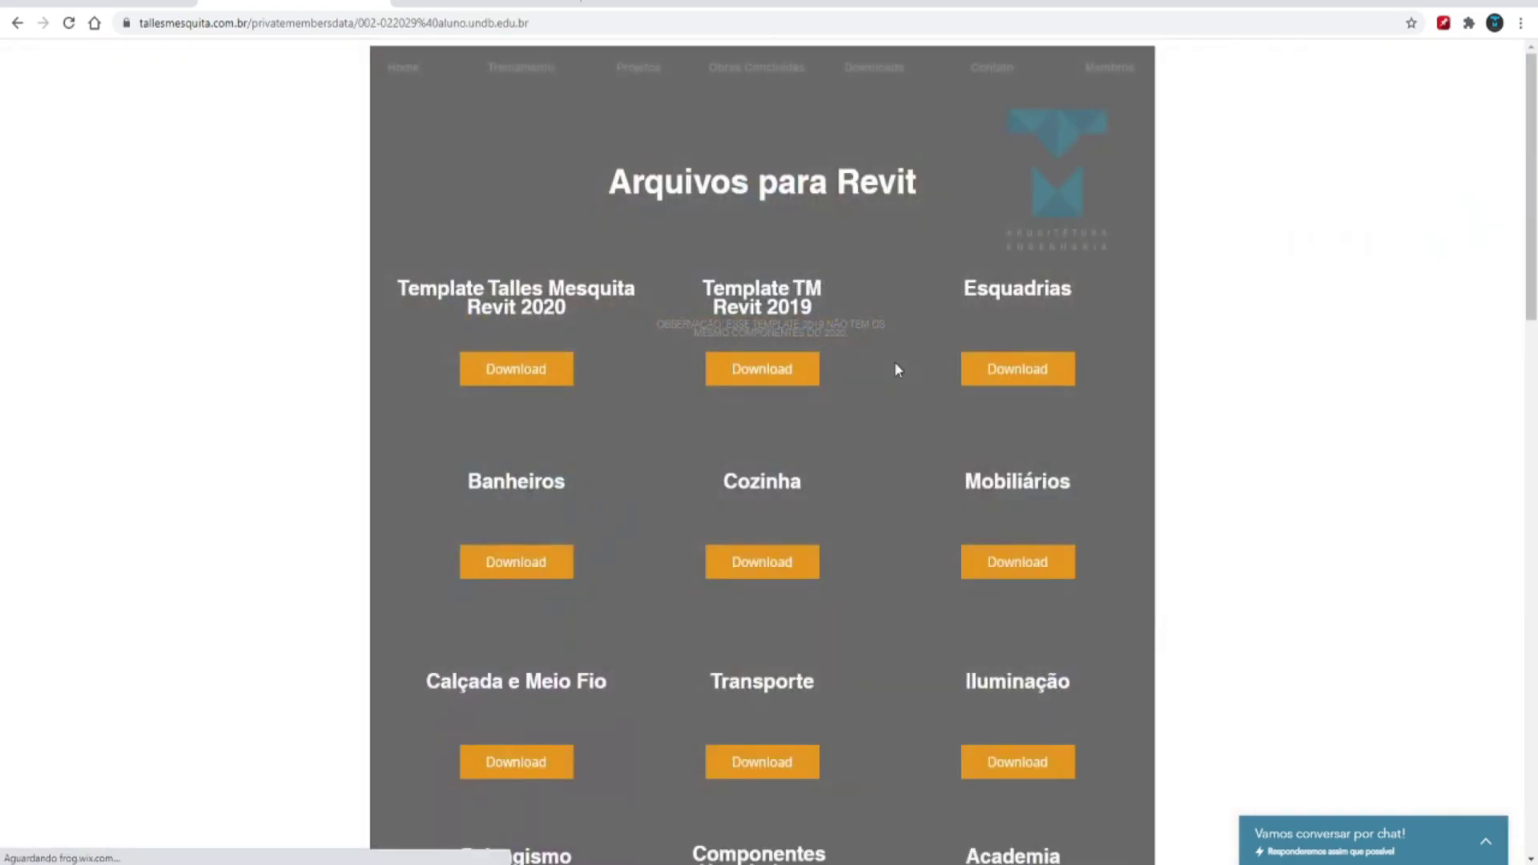
# - Scroll through the Arquivos para Revit list of templates and family libraries
pyautogui.scroll(-3, 841, 336)
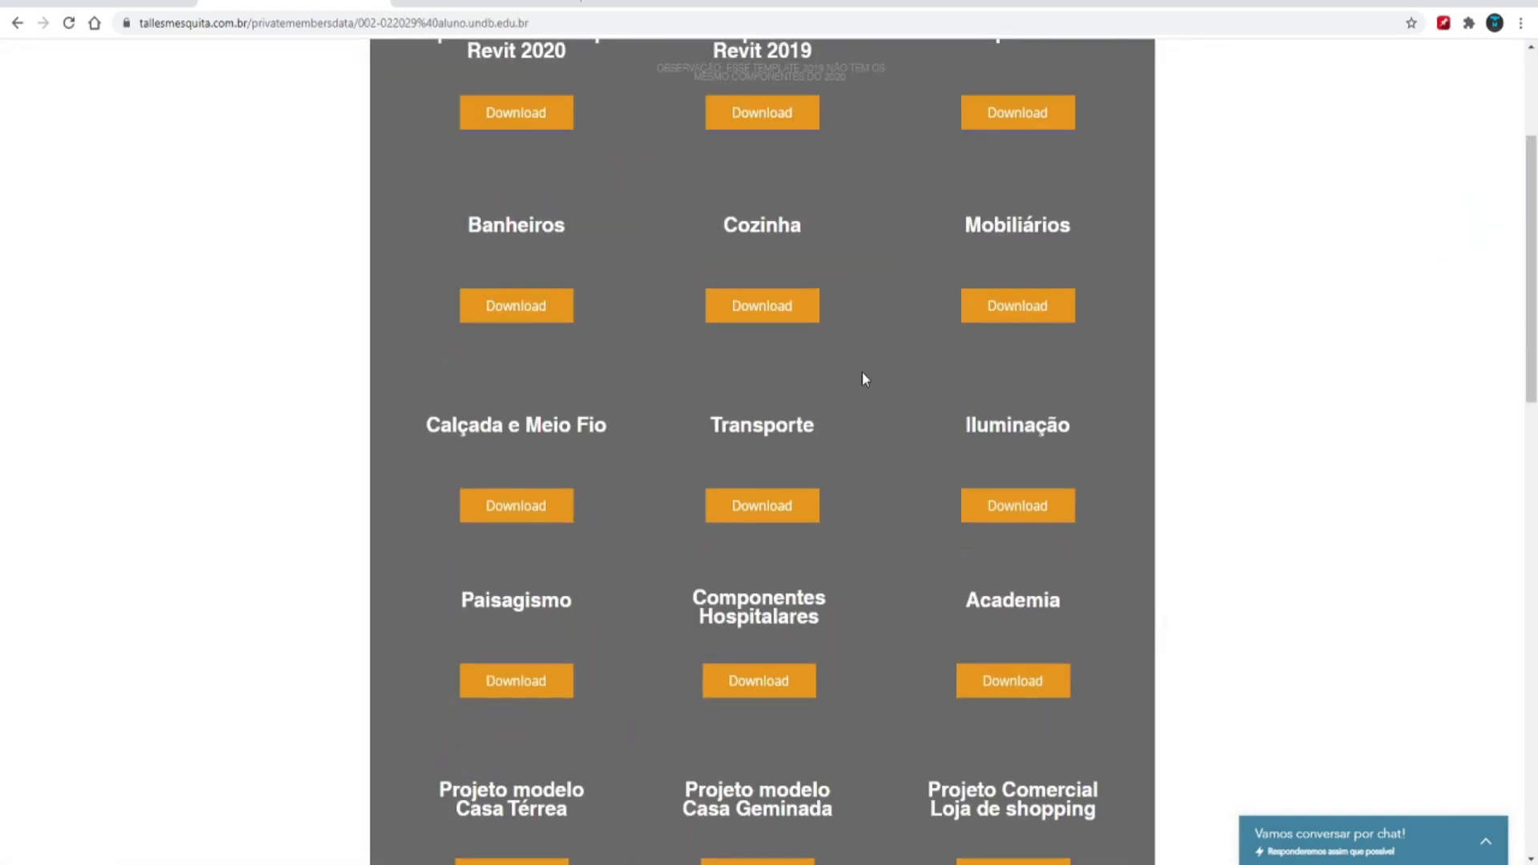
pyautogui.scroll(-7, 865, 381)
pyautogui.scroll(-7, 905, 424)
pyautogui.scroll(-3, 853, 479)
pyautogui.scroll(8, 852, 479)
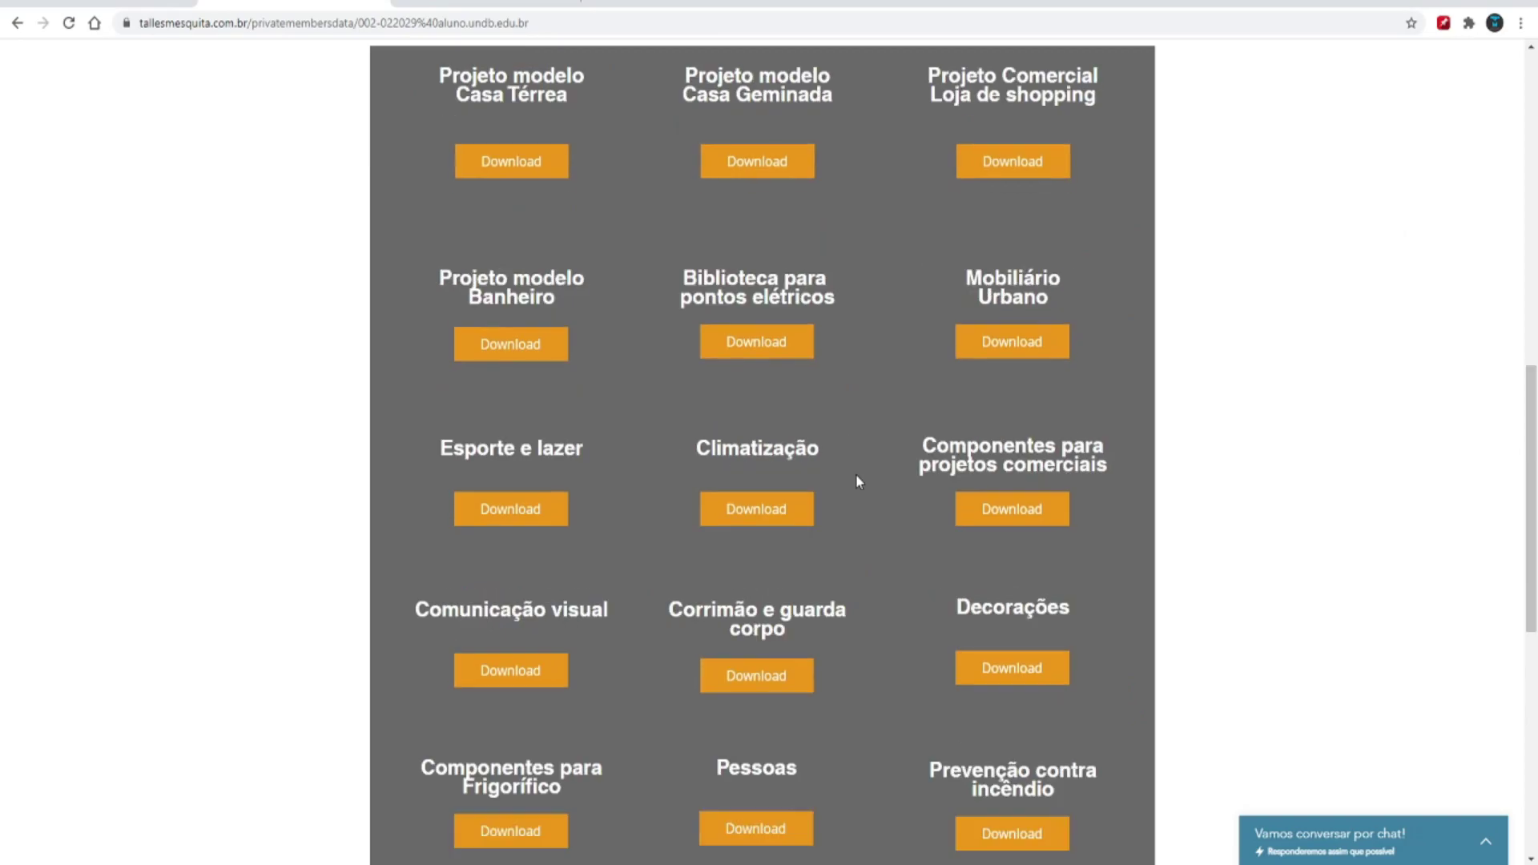
pyautogui.scroll(9, 858, 477)
pyautogui.scroll(3, 872, 400)
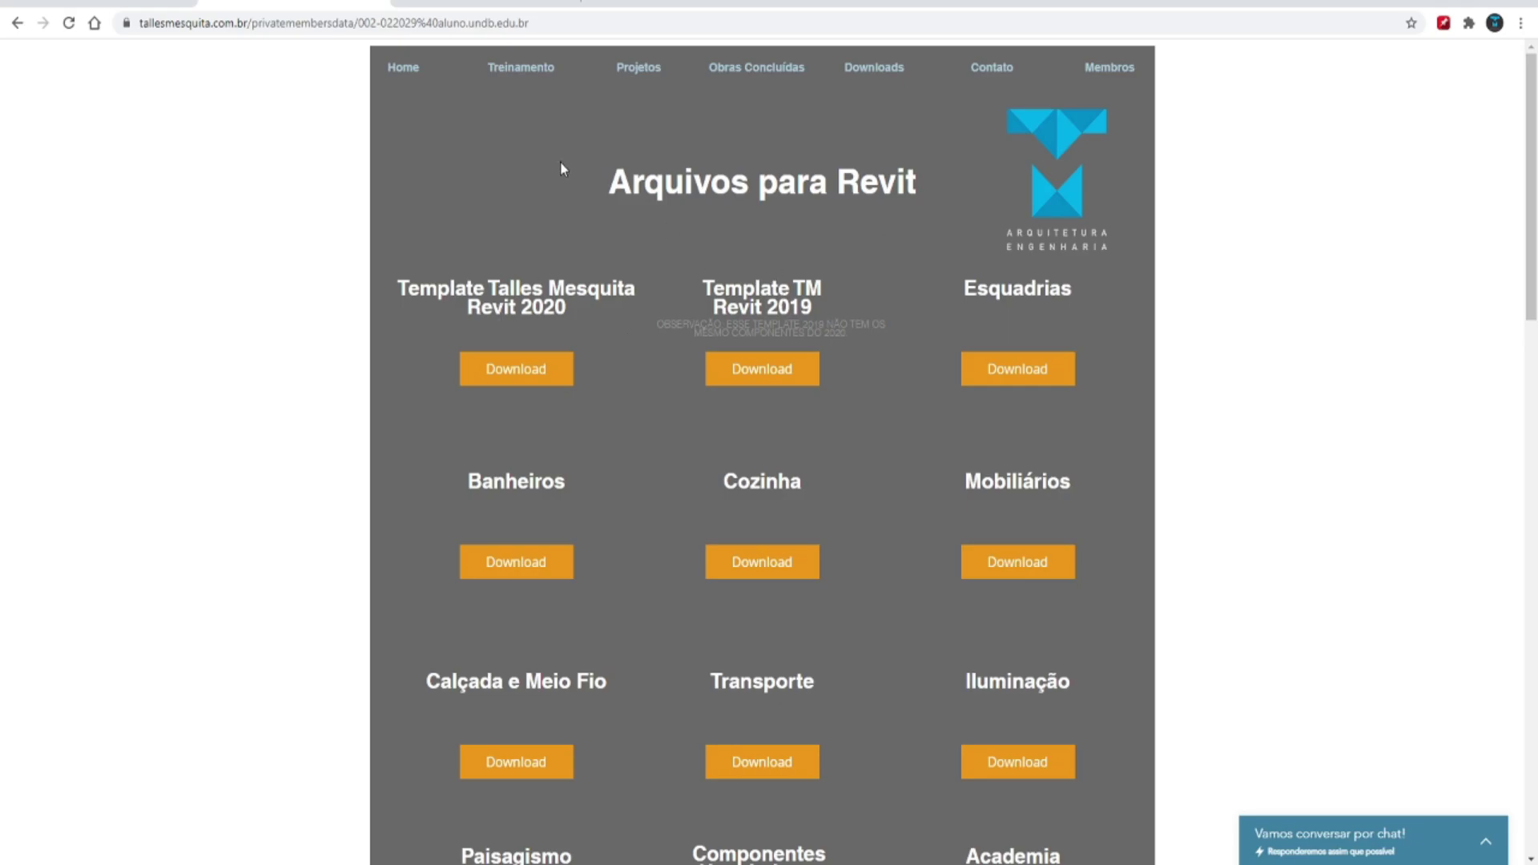
pyautogui.scroll(-3, 604, 174)
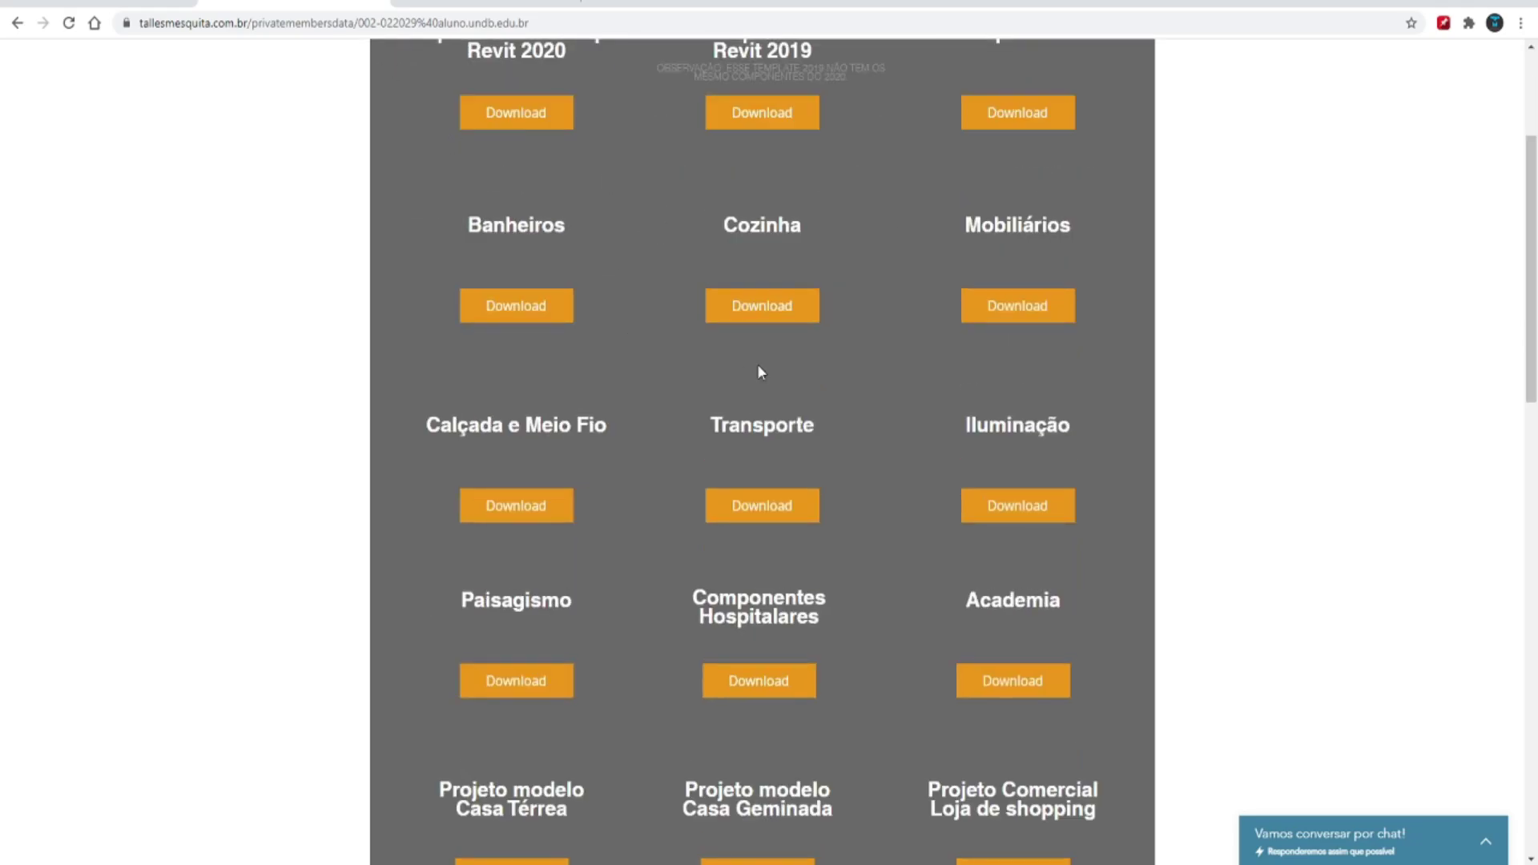
# - Switch to the author's YouTube channel tab and scroll through its home page
pyautogui.click(481, 4)
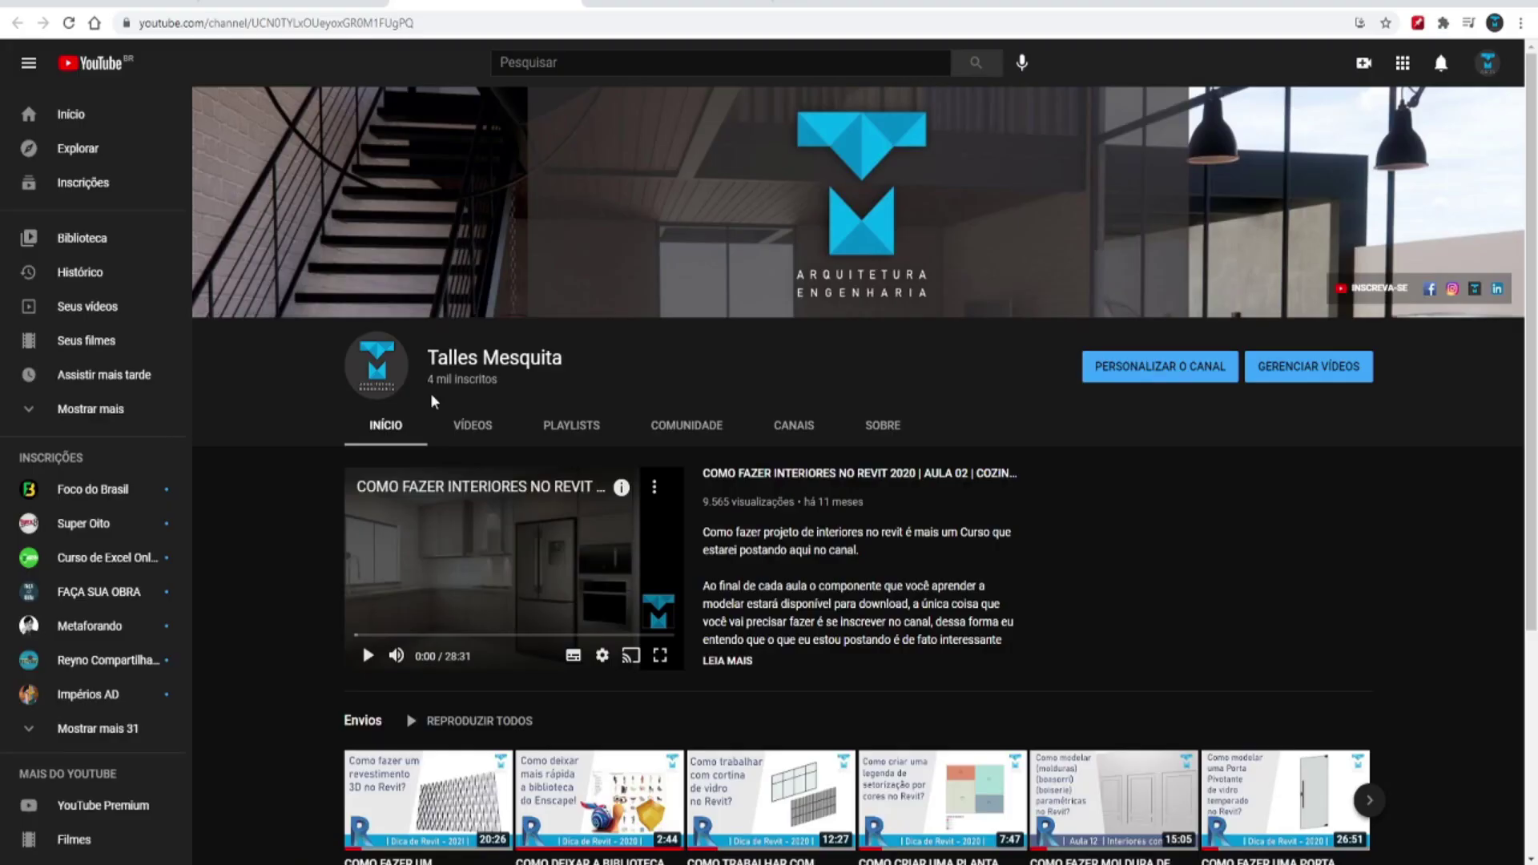
pyautogui.scroll(-2, 578, 378)
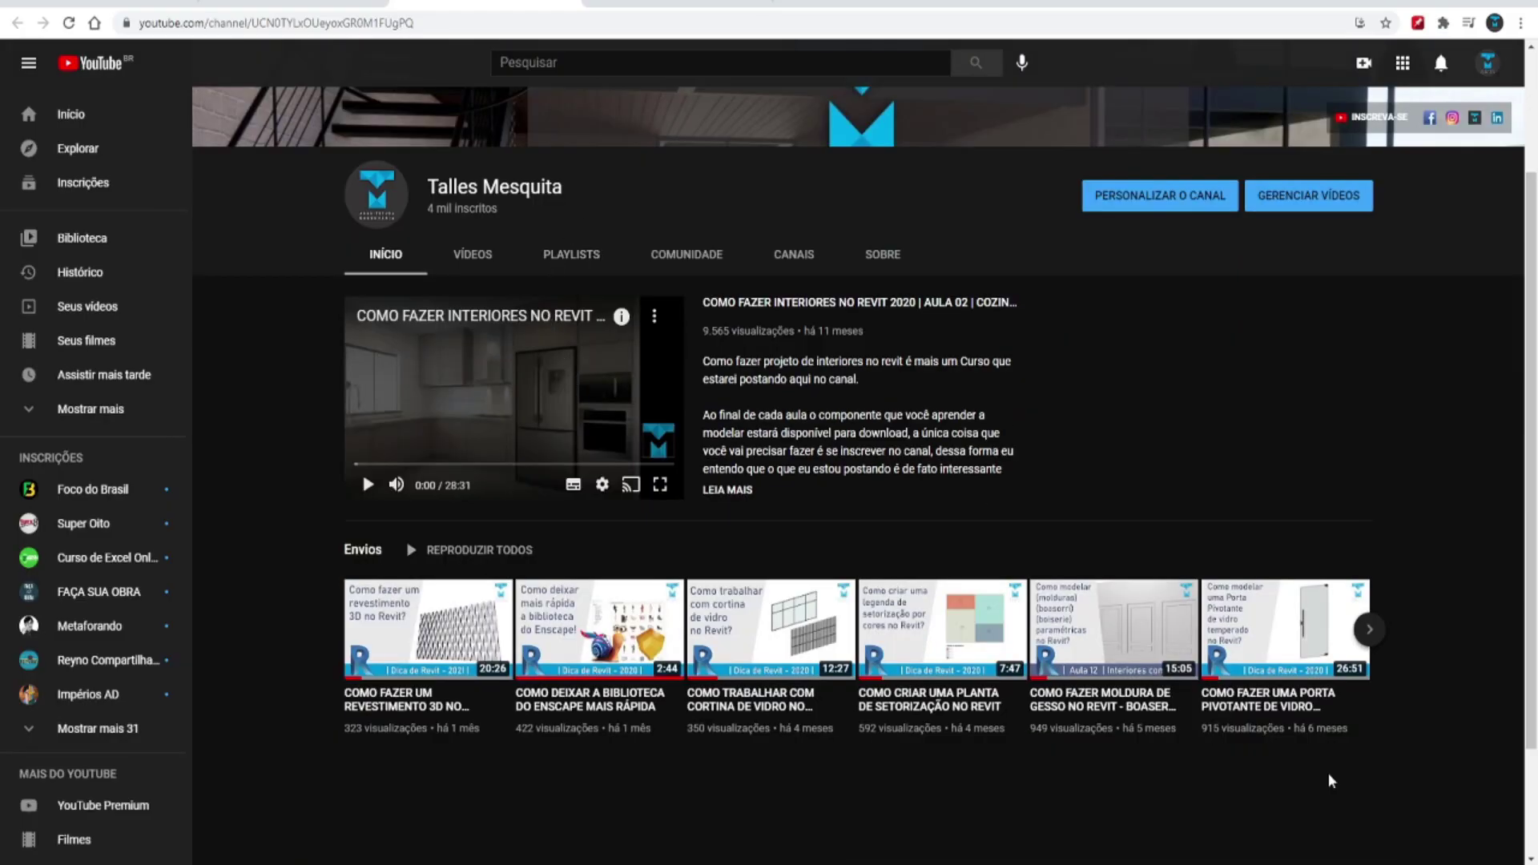
pyautogui.scroll(2, 577, 320)
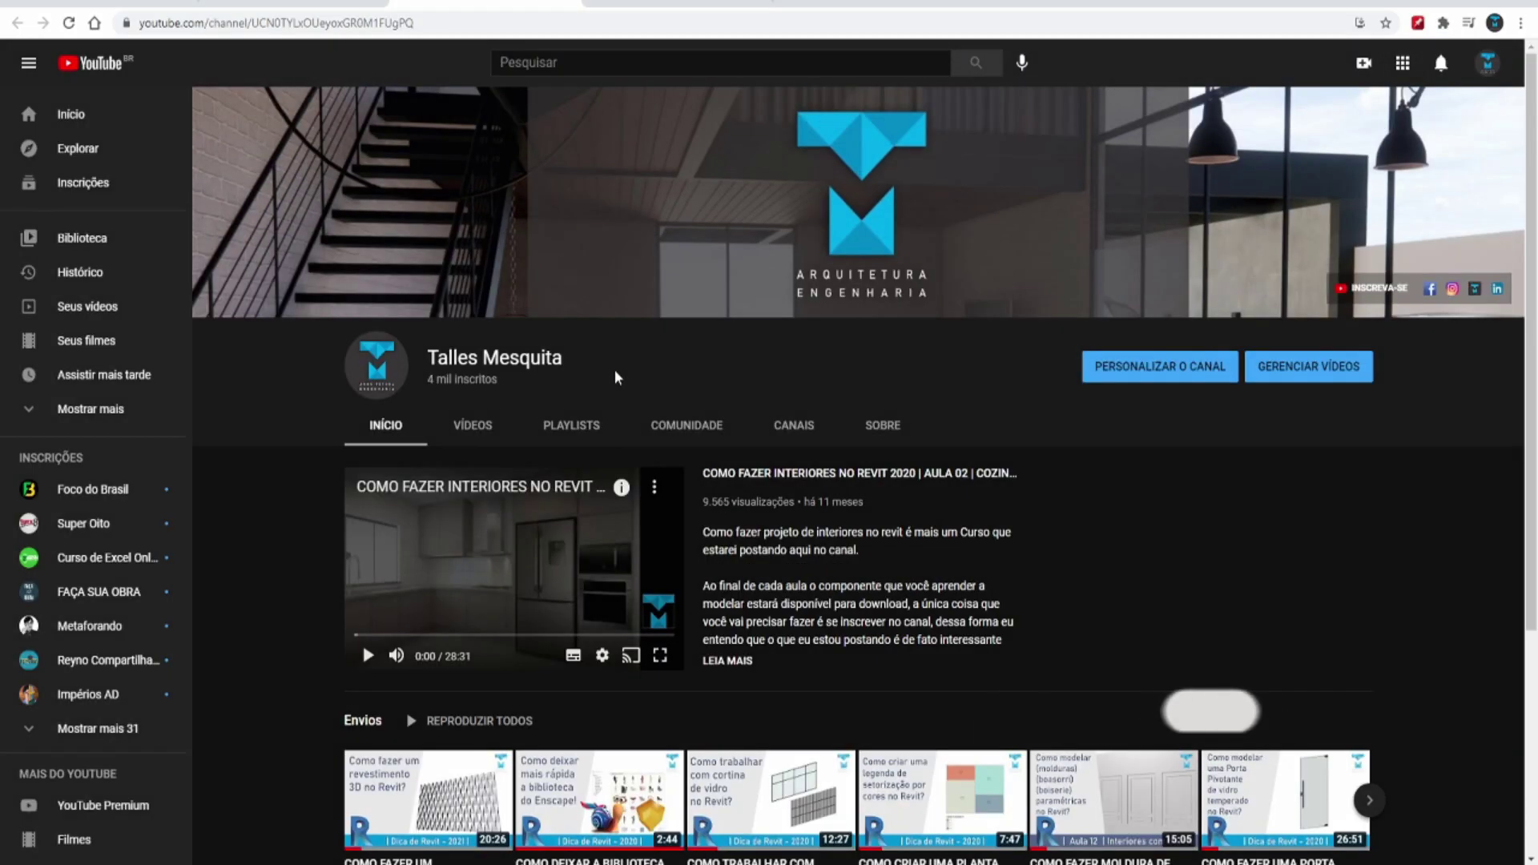
pyautogui.scroll(-1, 613, 368)
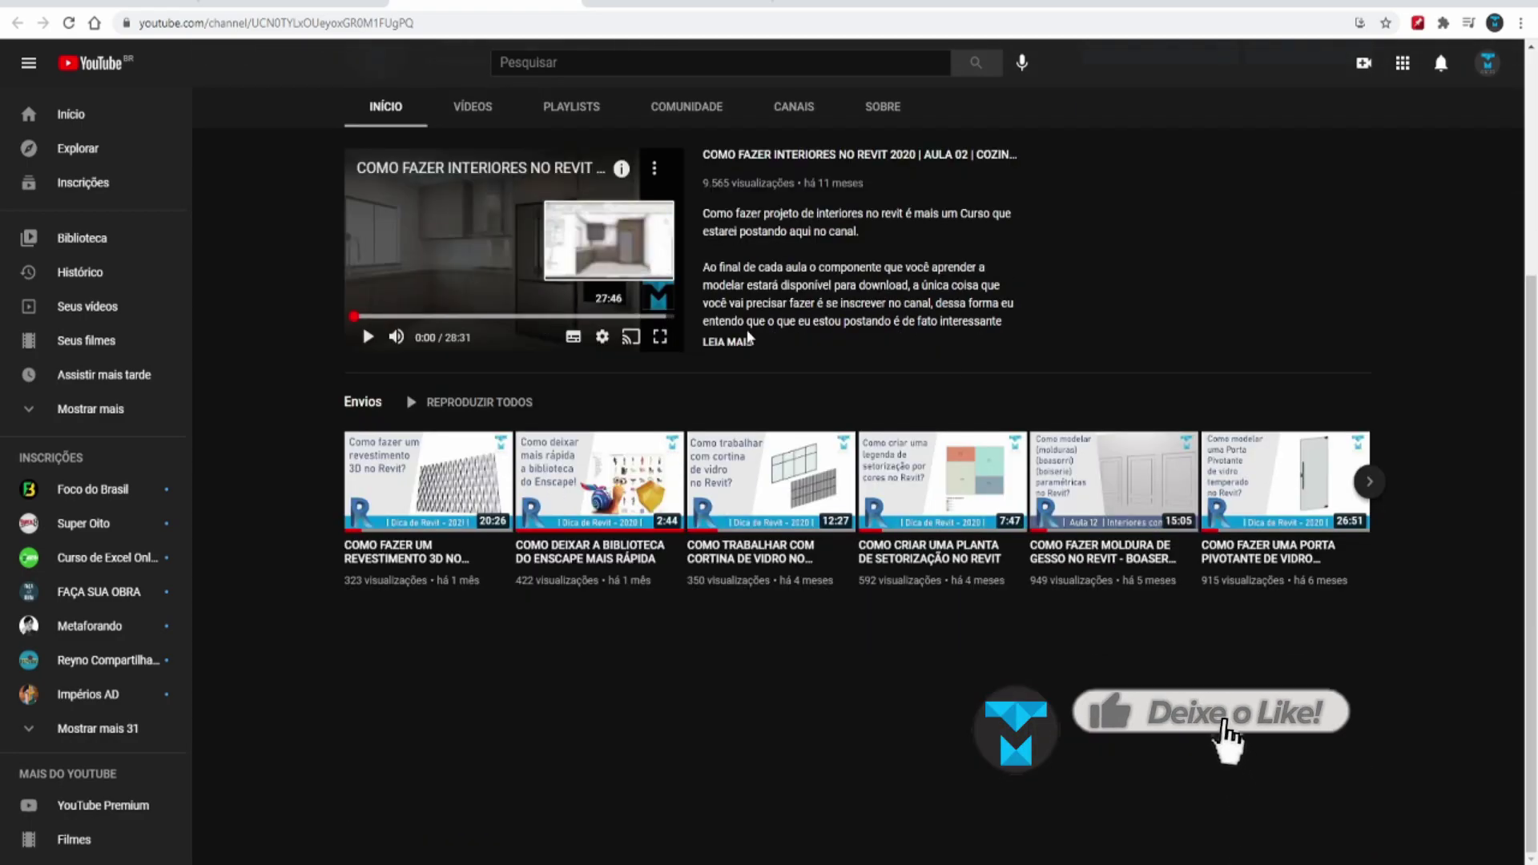
pyautogui.scroll(3, 544, 323)
# - Read the channel description under SOBRE, then return to INÍCIO and browse the recent uploads
pyautogui.click(880, 362)
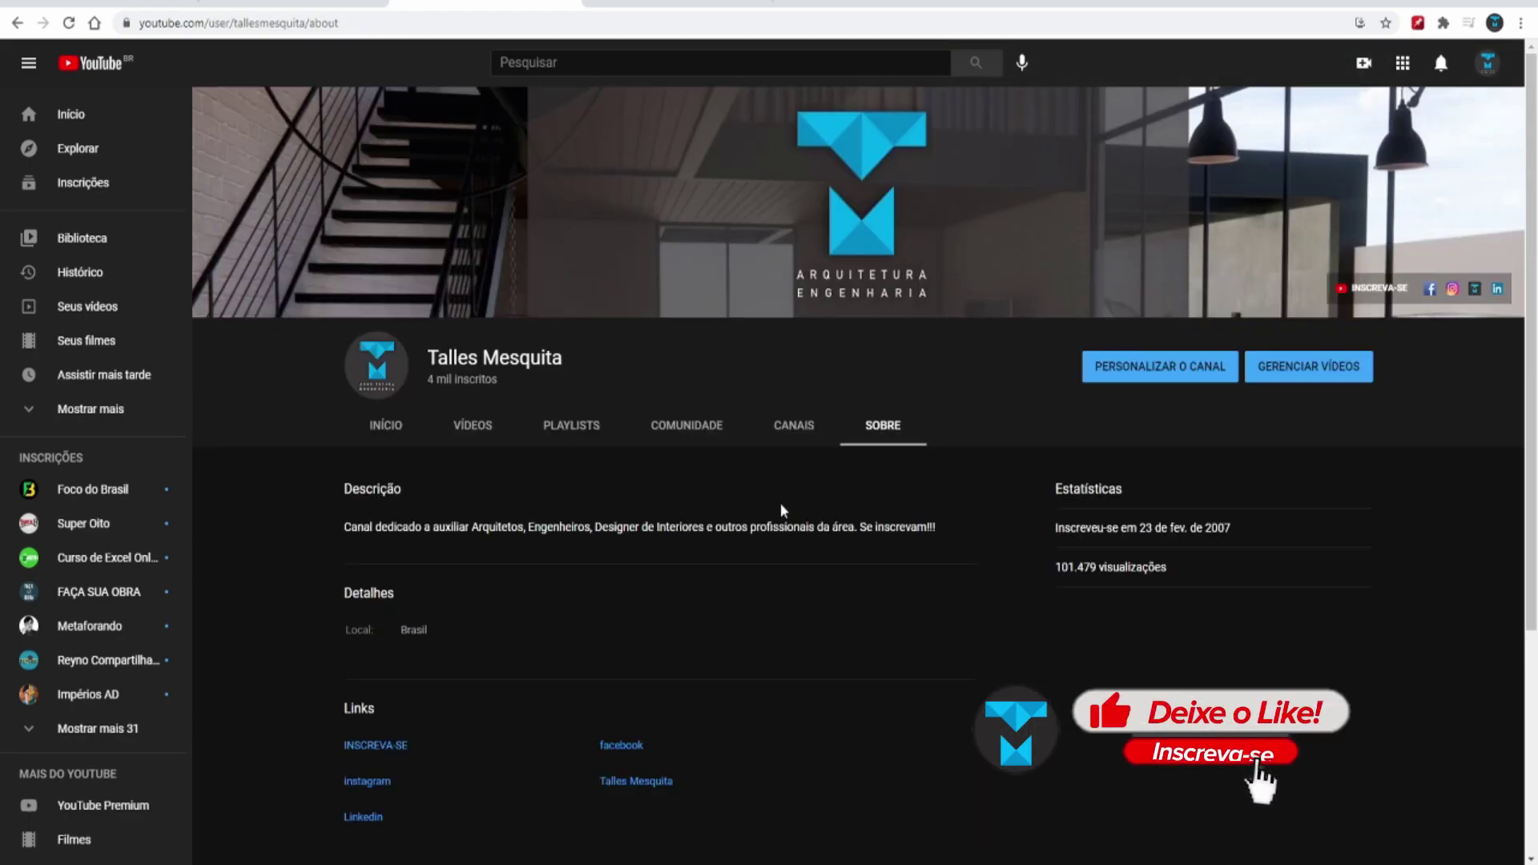
pyautogui.click(386, 427)
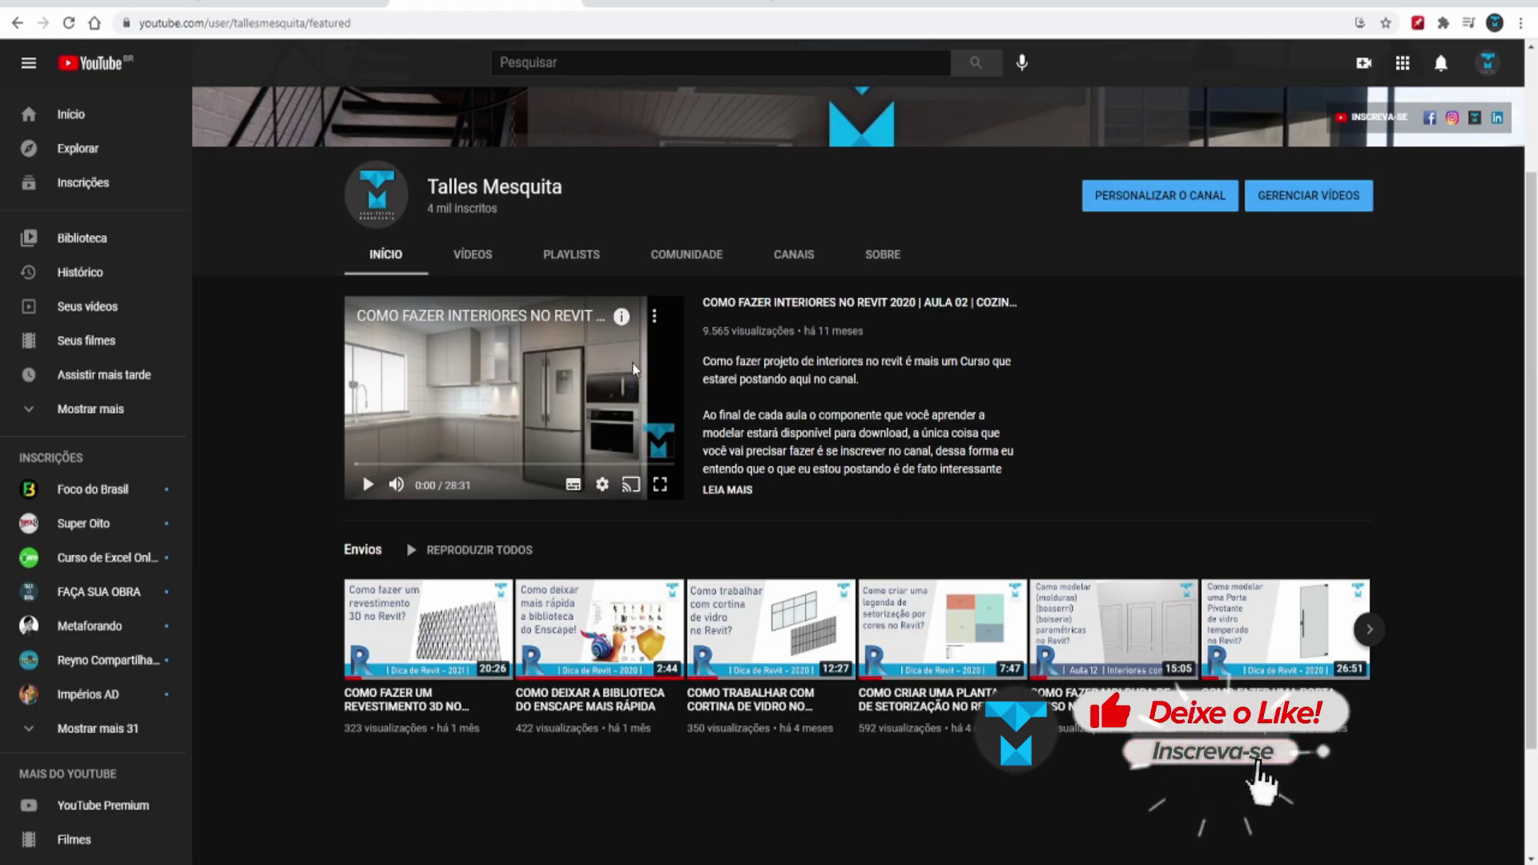
pyautogui.scroll(3, 1011, 516)
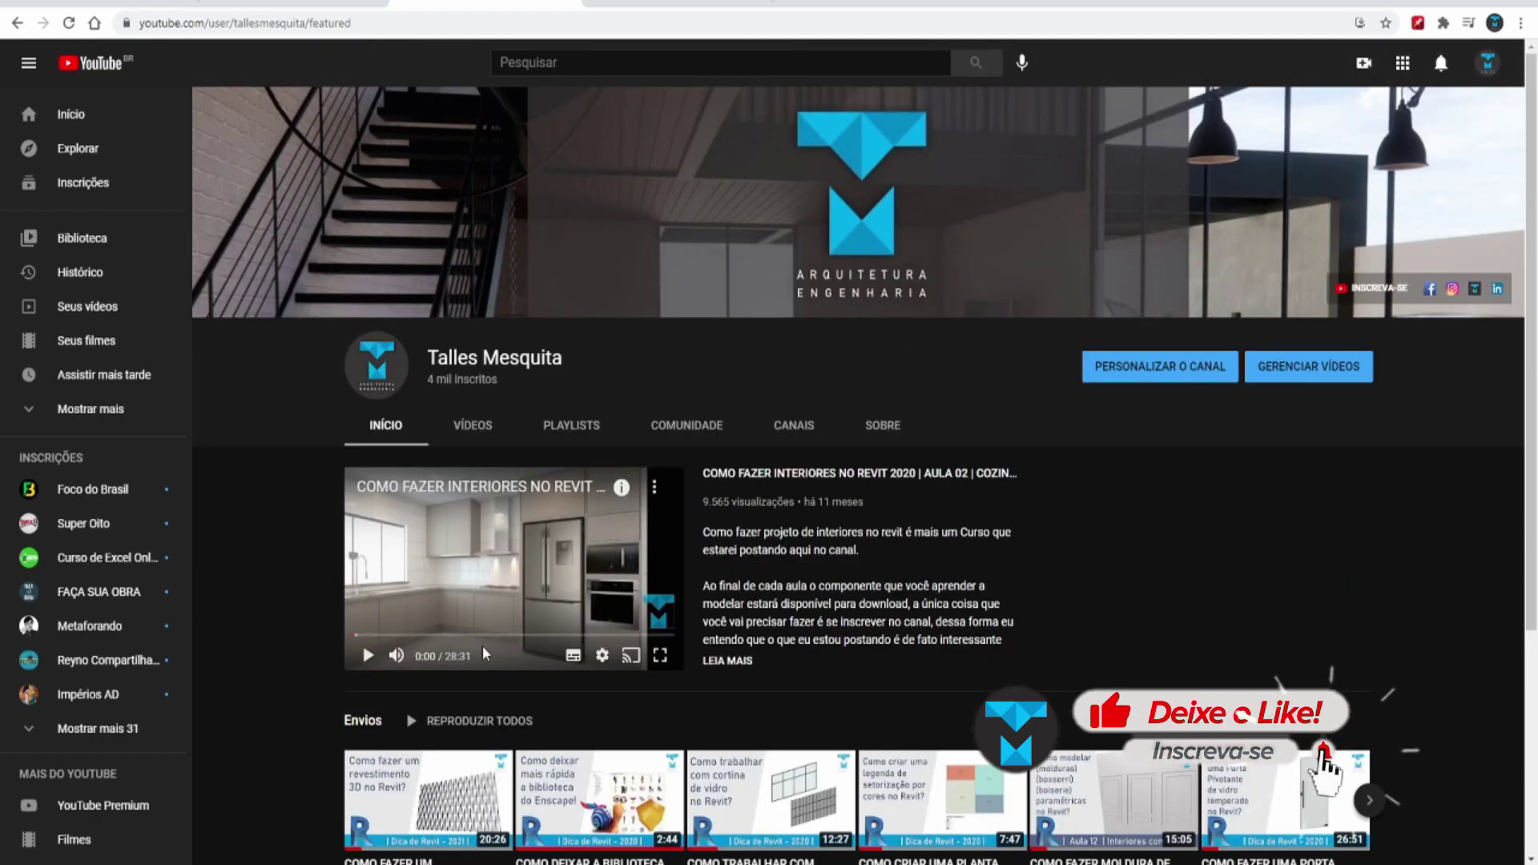
pyautogui.scroll(-3, 719, 479)
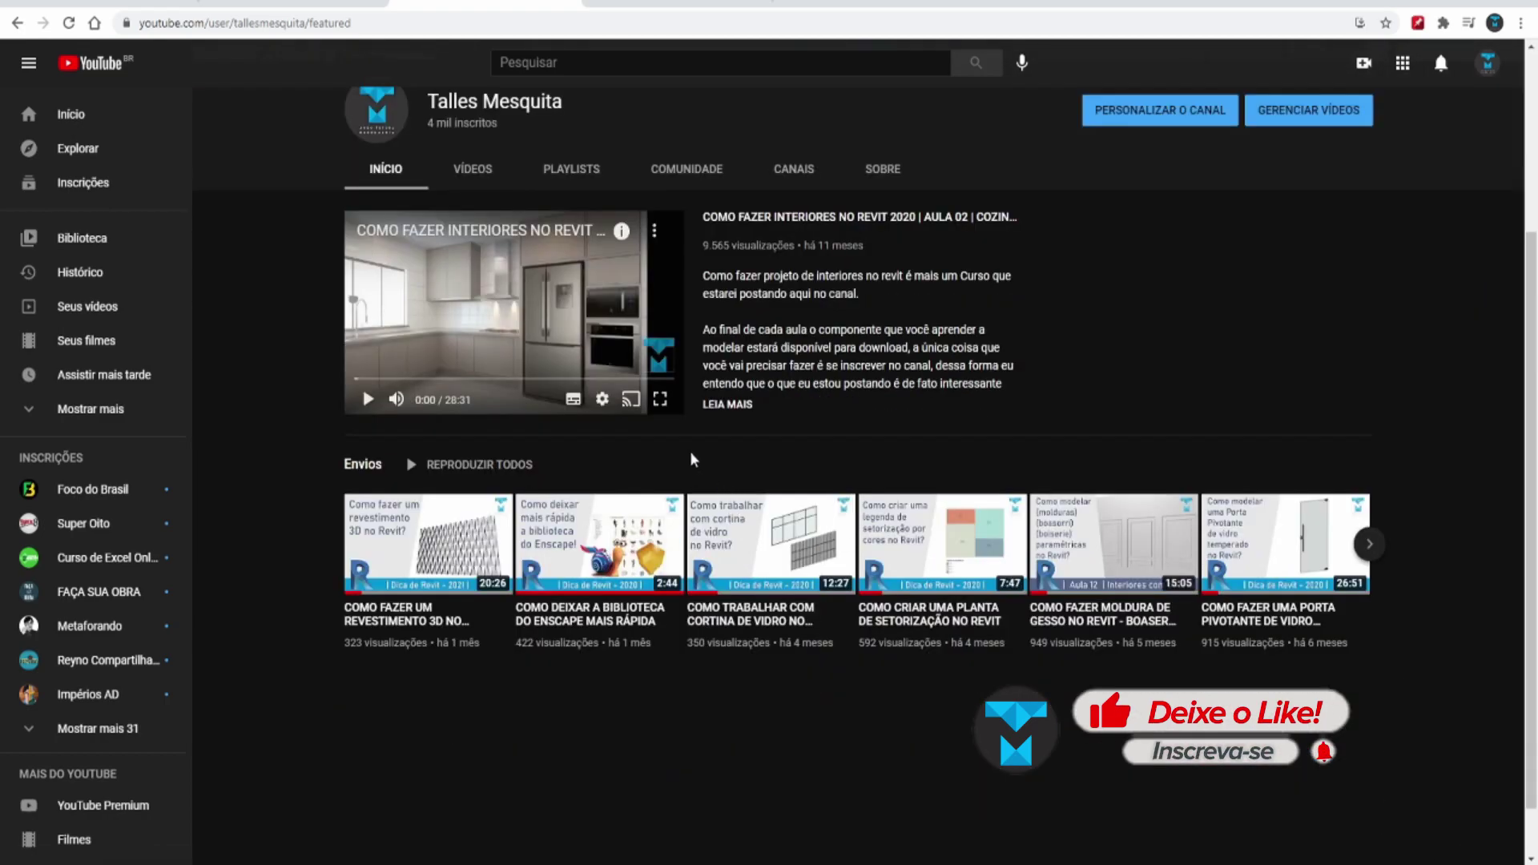